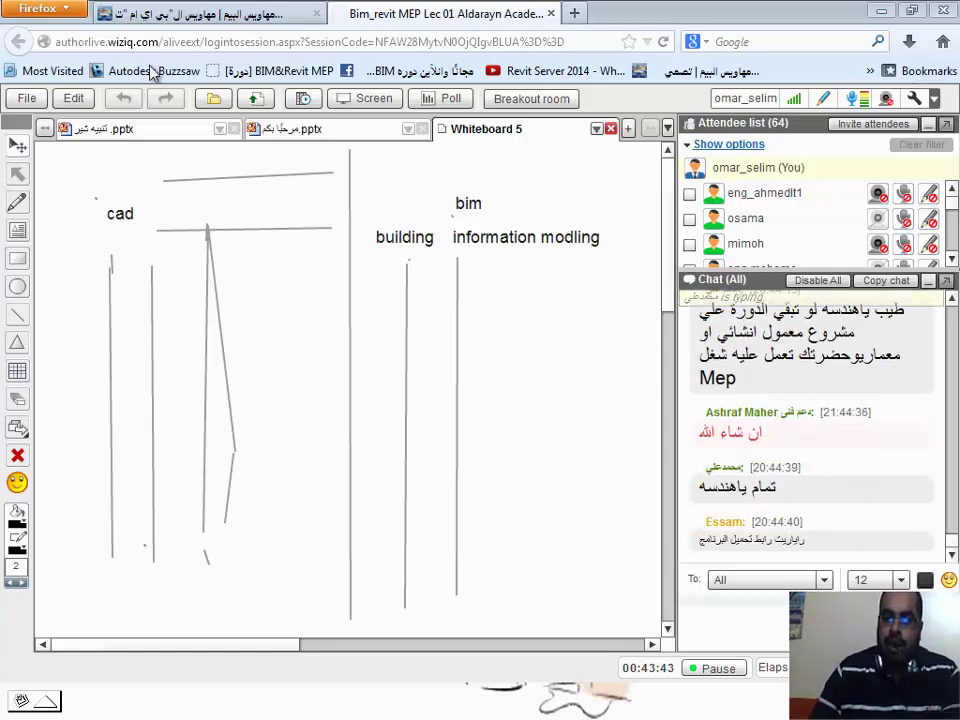
- Start WiZiQ desktop screen sharing, accepting the risk and letting the Java applet run unblocked
left_click(369, 102)
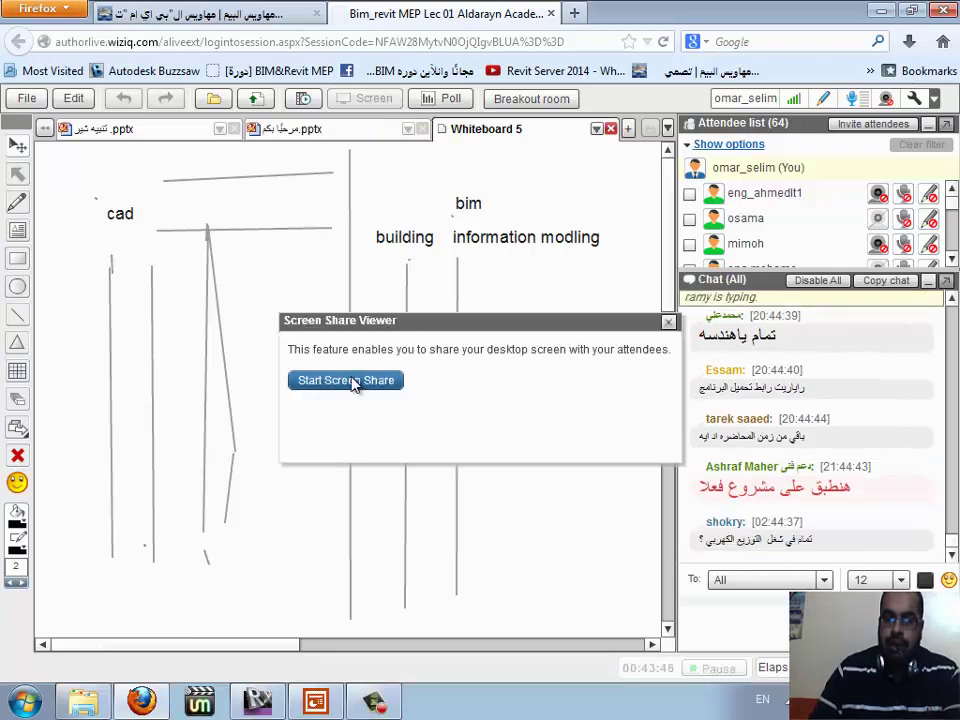
left_click(352, 381)
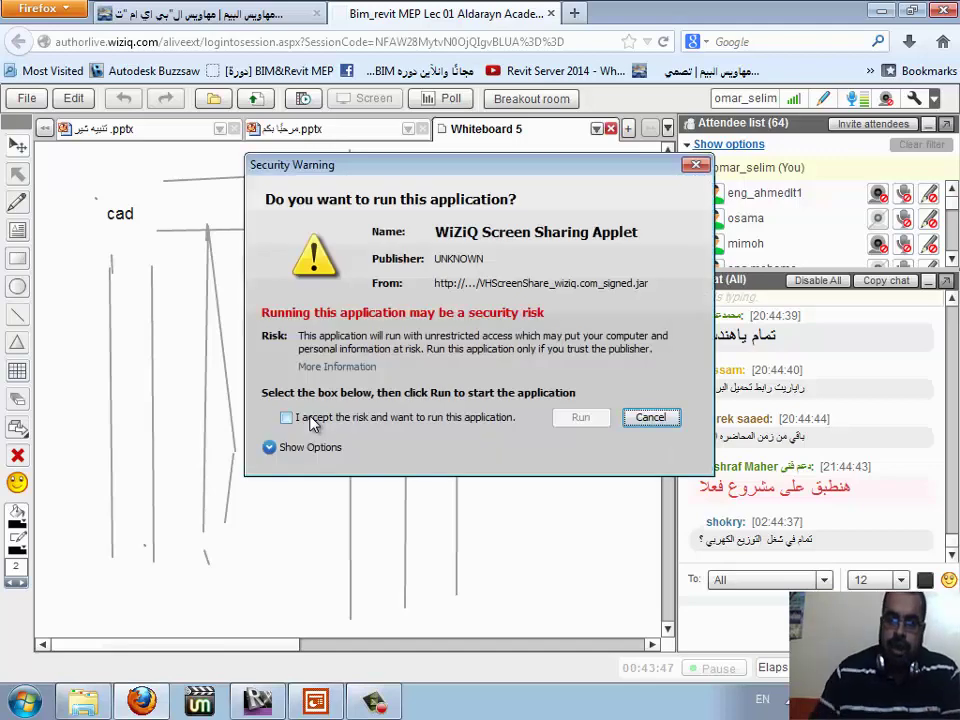
left_click(315, 424)
left_click(584, 421)
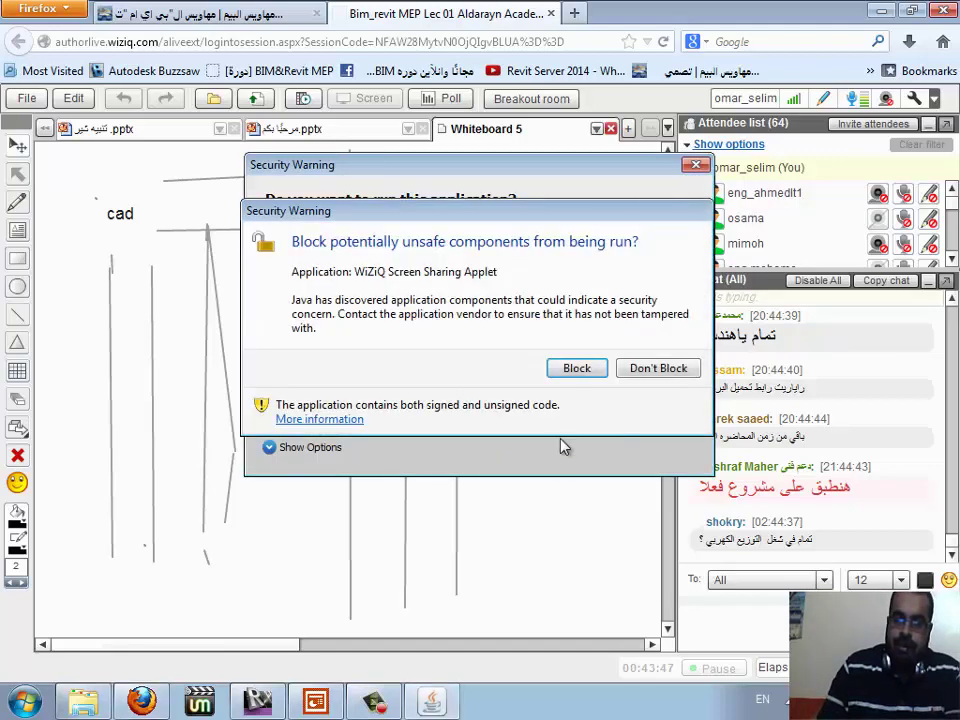
left_click(650, 370)
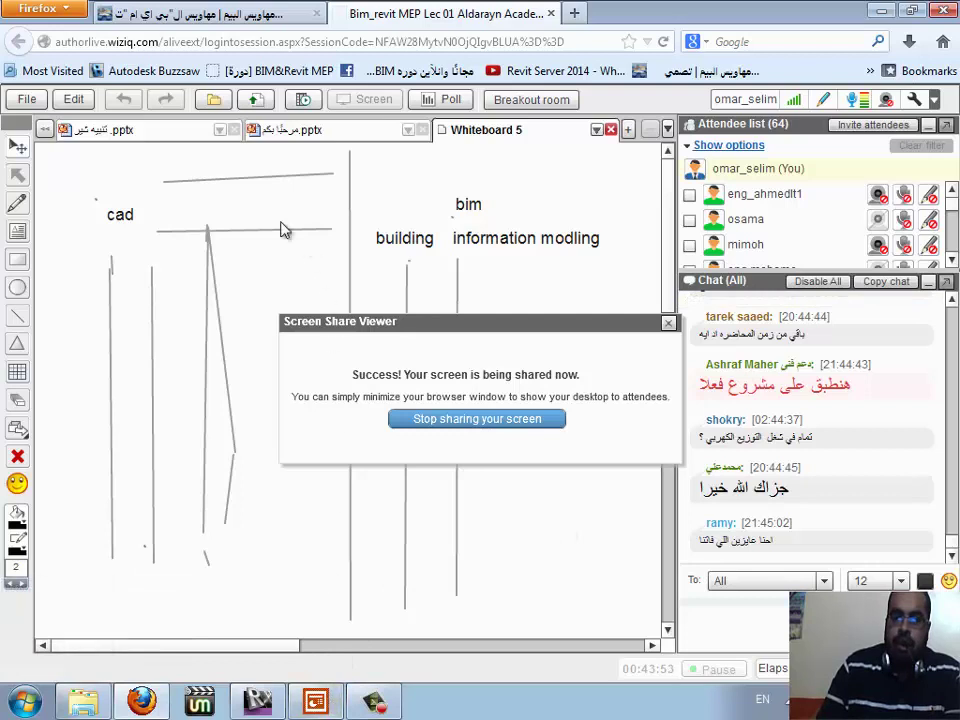
left_click(318, 137)
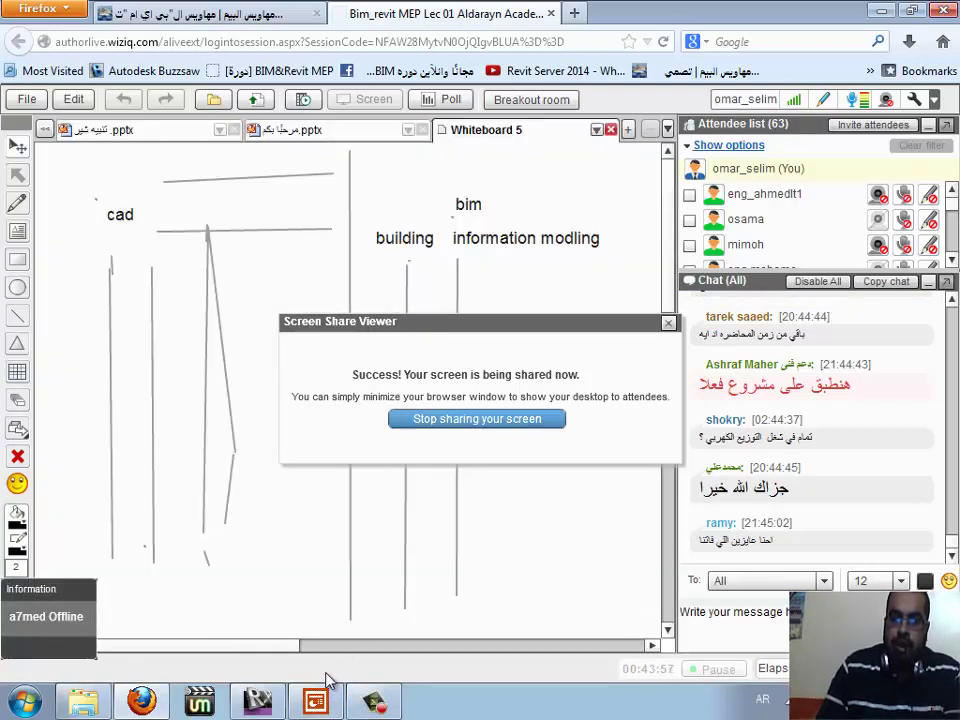
- Bring up the fullscreen slideshow and advance past the frustrated architects slide to the escalator photo
left_click(327, 704)
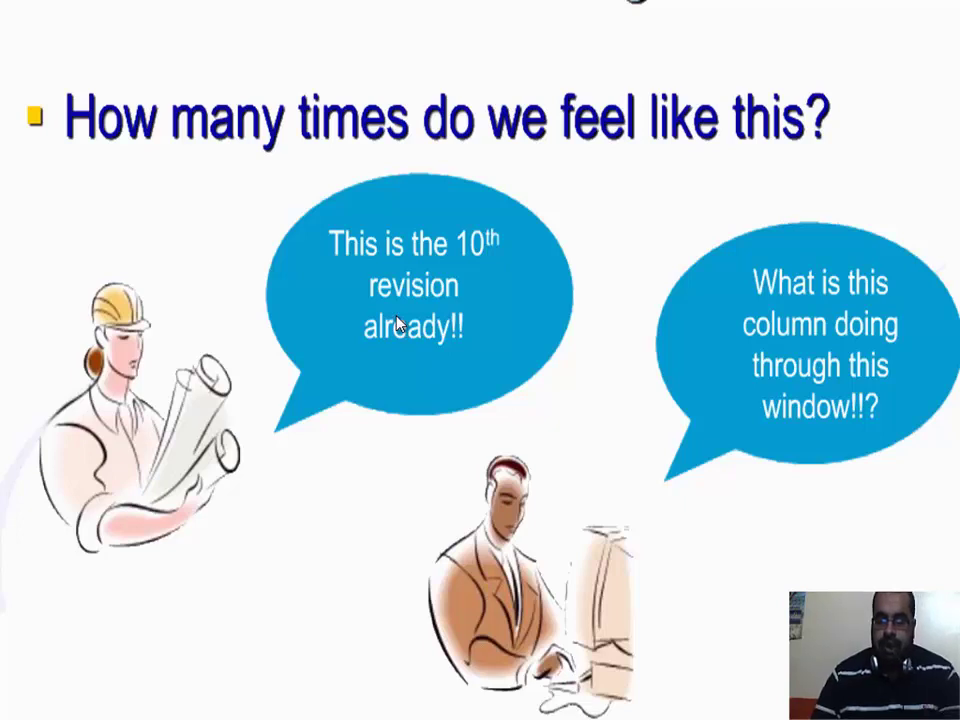
key("Right")
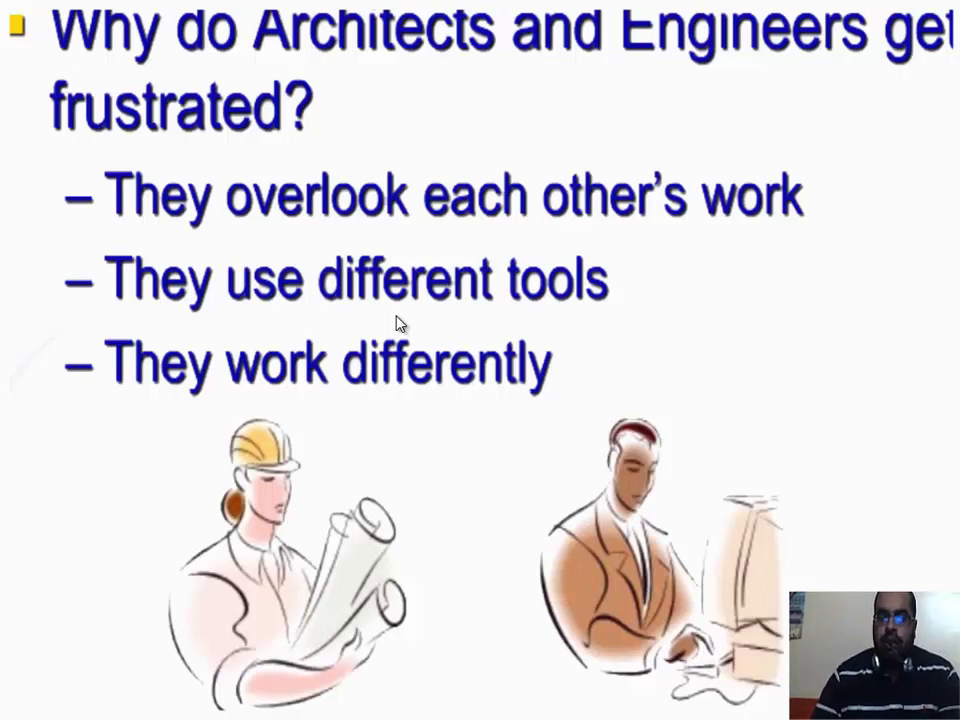
left_click(397, 323)
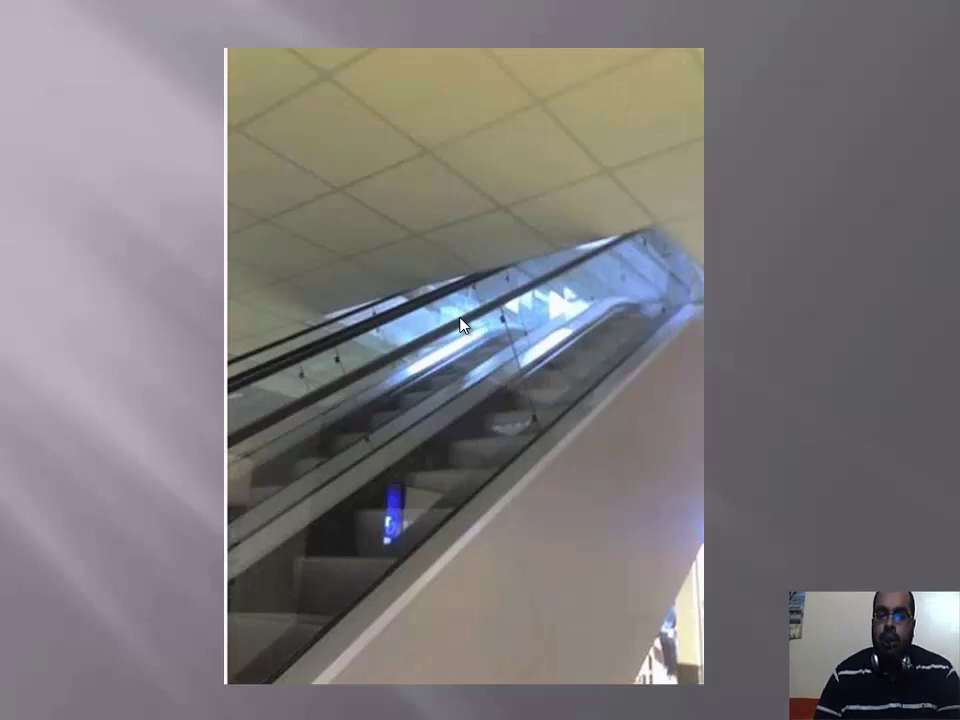
- Advance through the ATM and balcony photo slides to the 2D CAD basic concepts slide
left_click(461, 325)
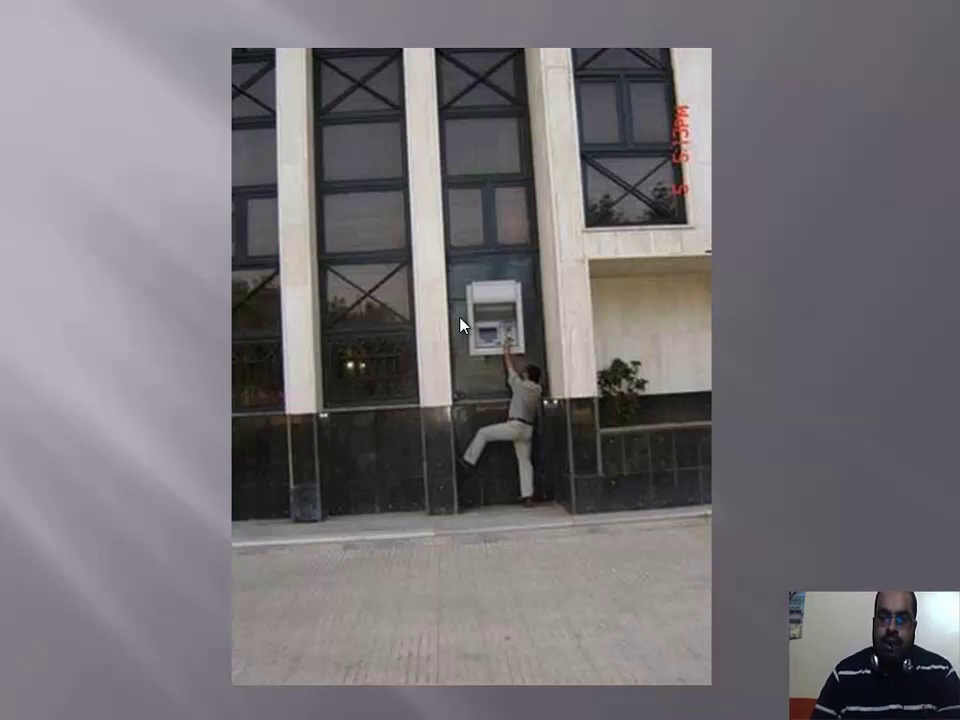
key("Right")
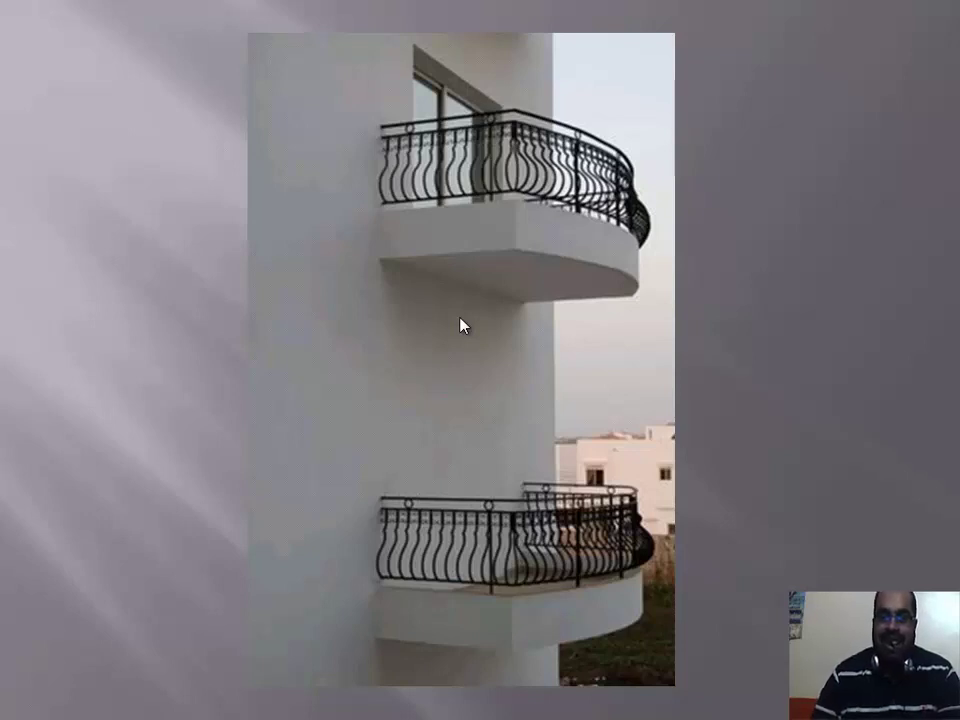
key("Right")
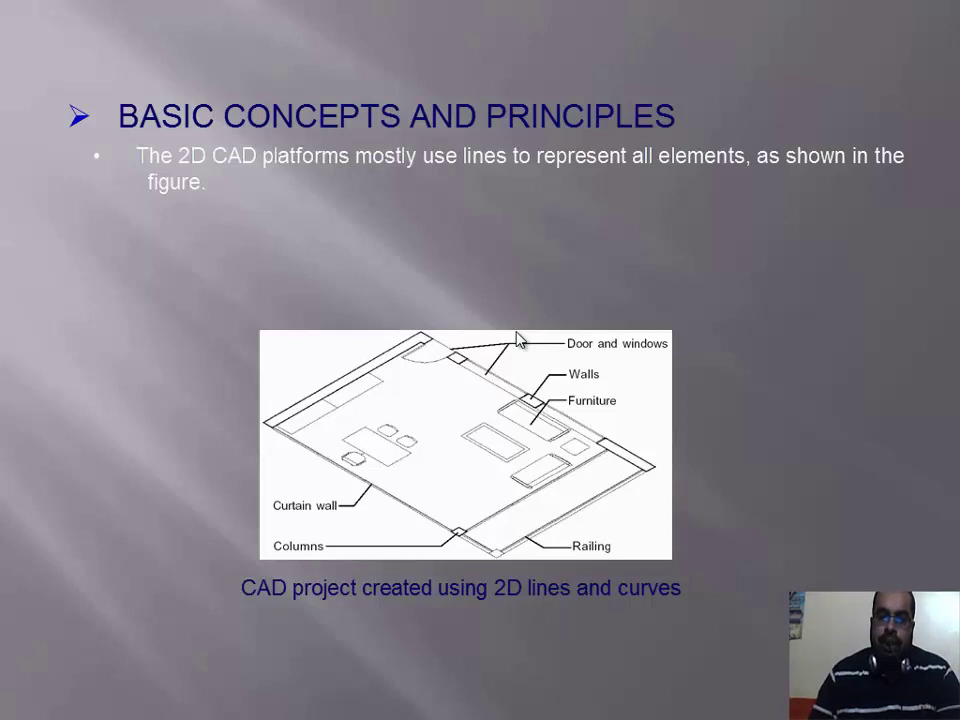
- Advance past the Autodesk Revit model and 'WHY REVIT ??' slides to the BIM diagram
left_click(517, 340)
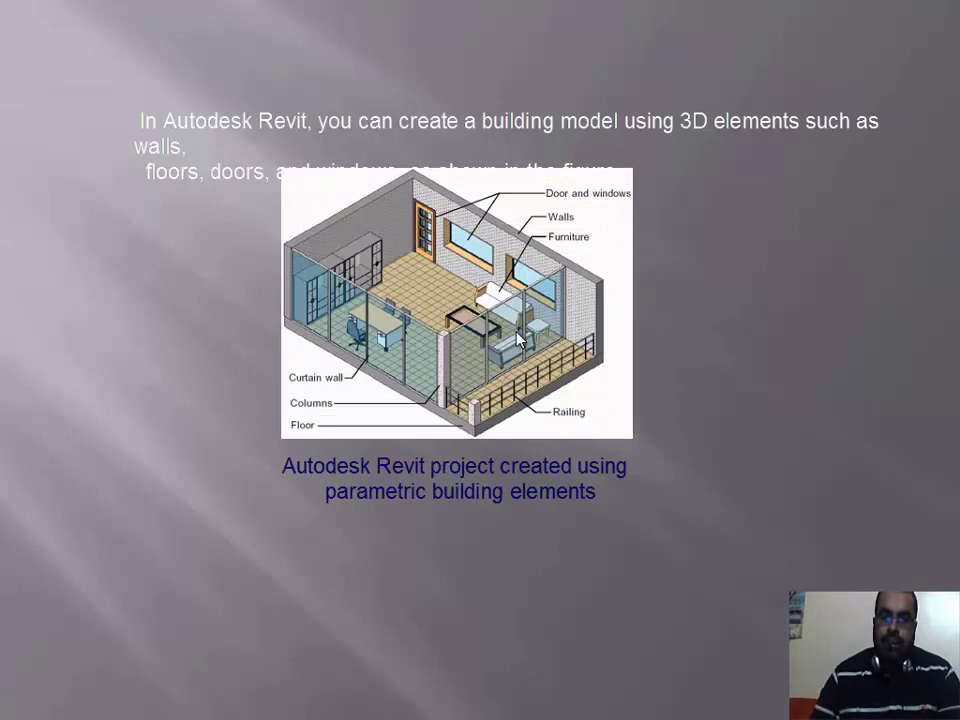
left_click(517, 340)
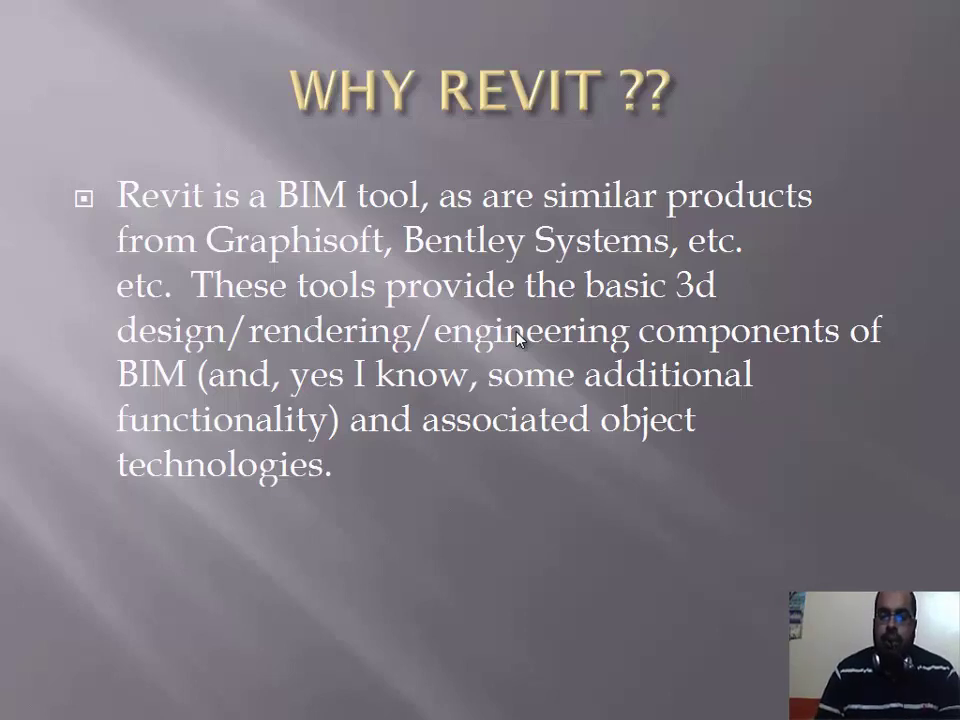
key("Right")
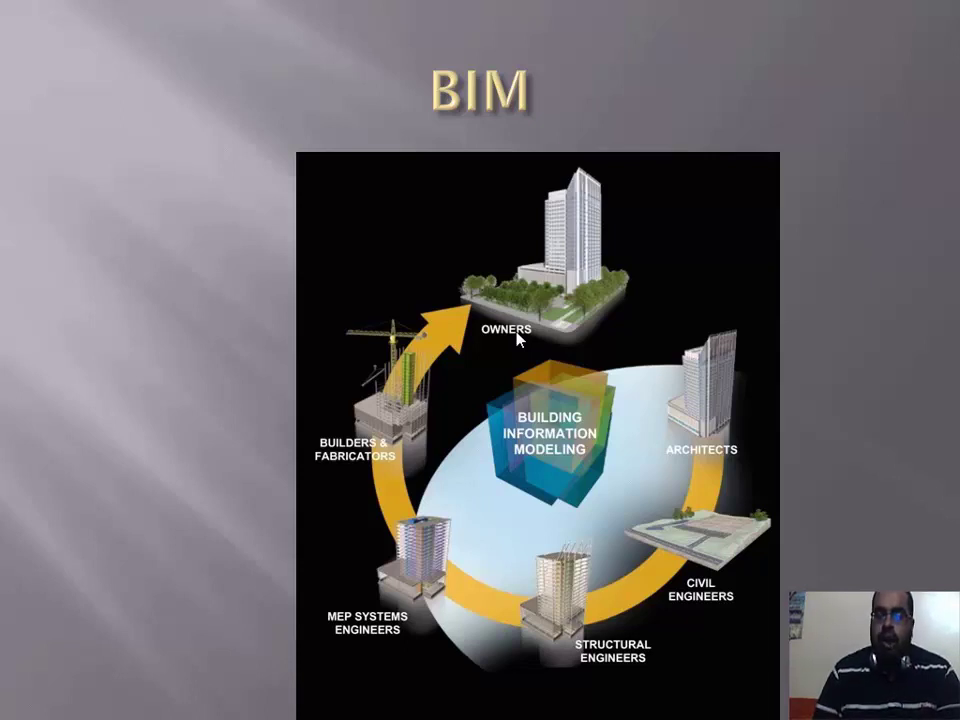
- Advance to the grid of MEP model images, then switch to the WiZiQ whiteboard window
left_click(518, 340)
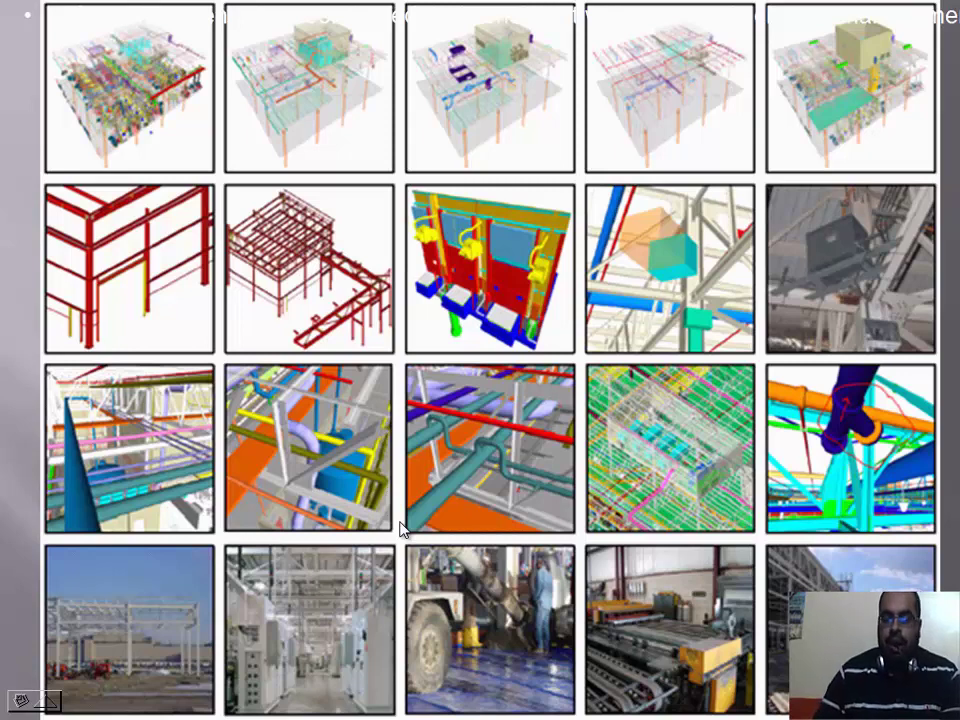
key("alt+Tab")
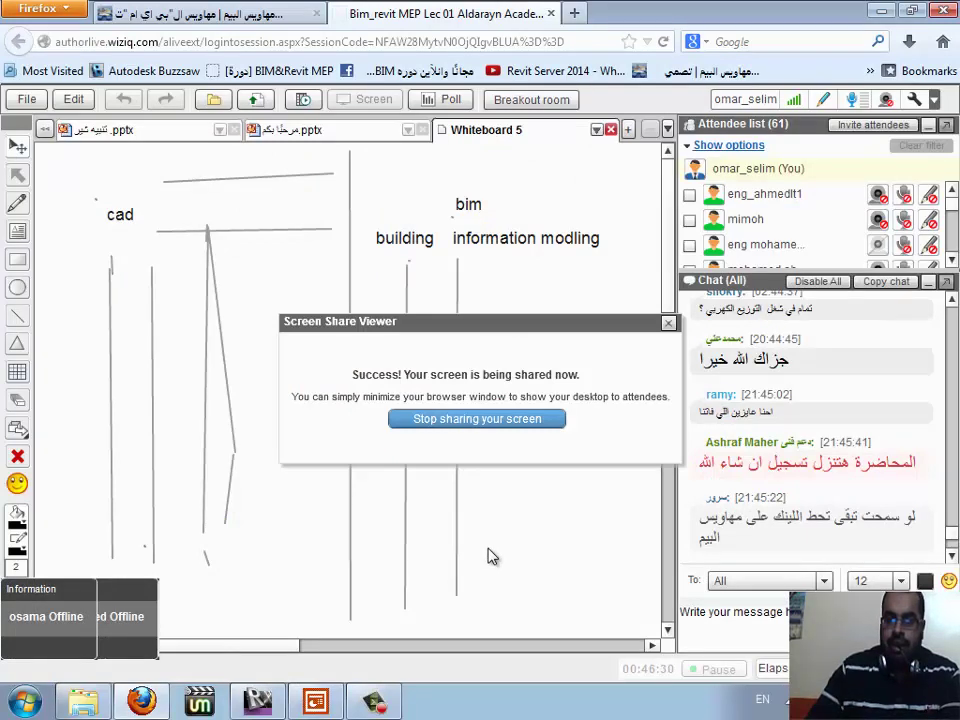
- Switch from the WiZiQ window back to the slideshow showing the MEP model image grid
key("alt+Tab")
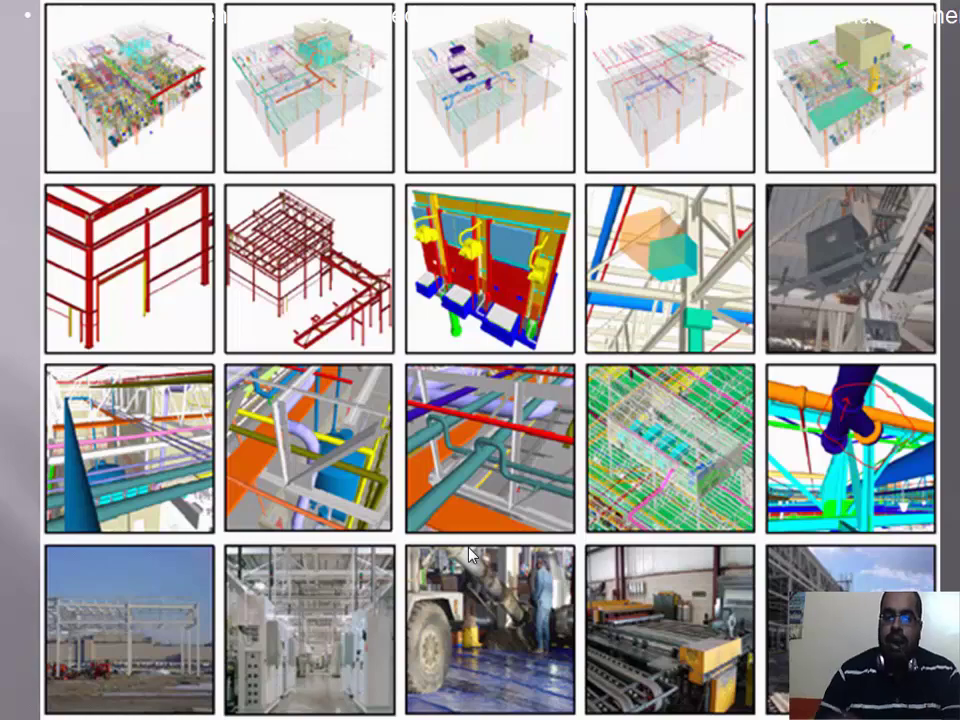
- Move past the Venetian parking and BIM lifecycle slides to the BIM data-sources hub diagram
key("Right")
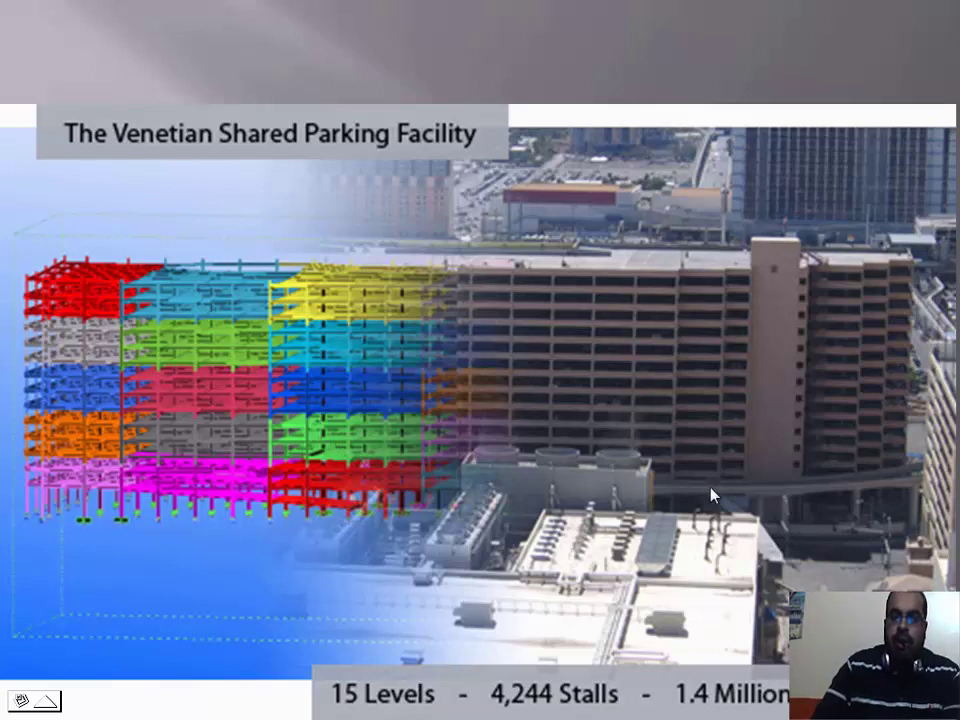
left_click(263, 393)
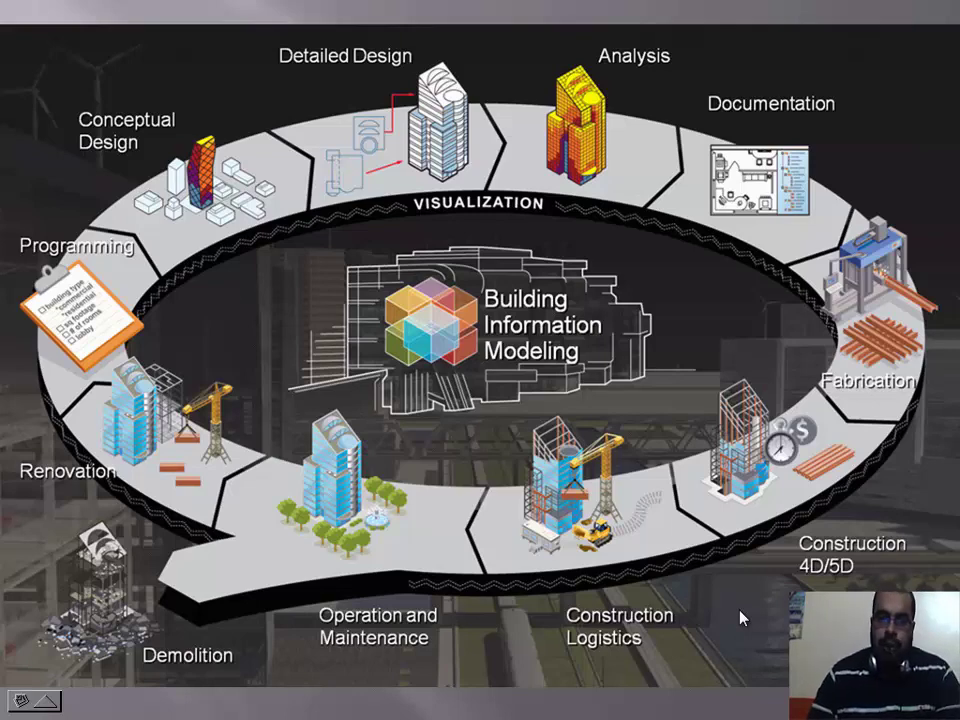
key("Right")
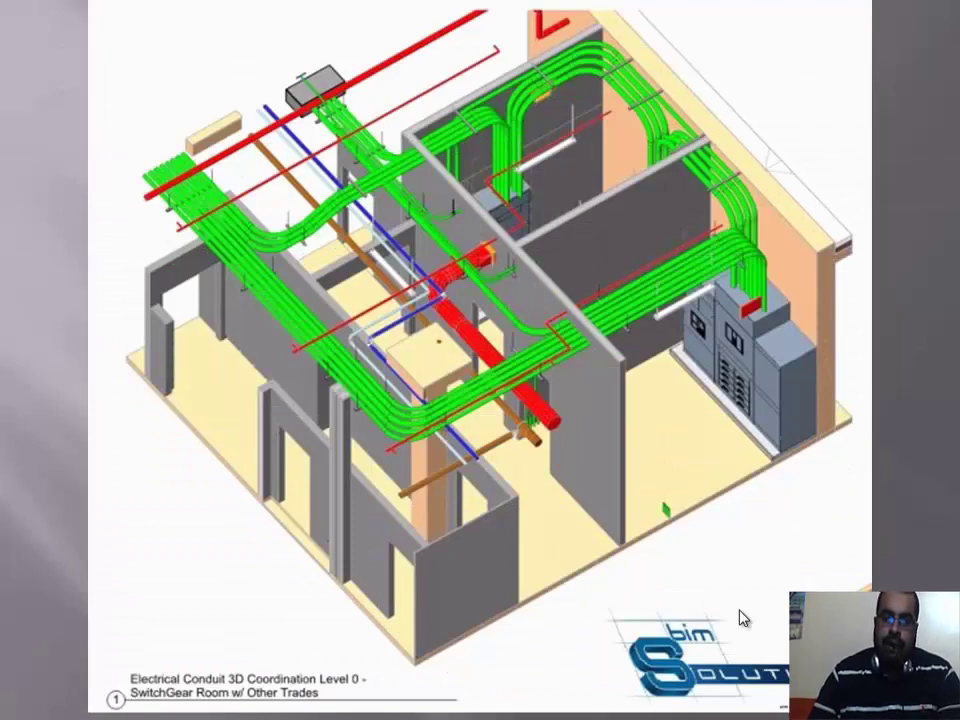
key("Left")
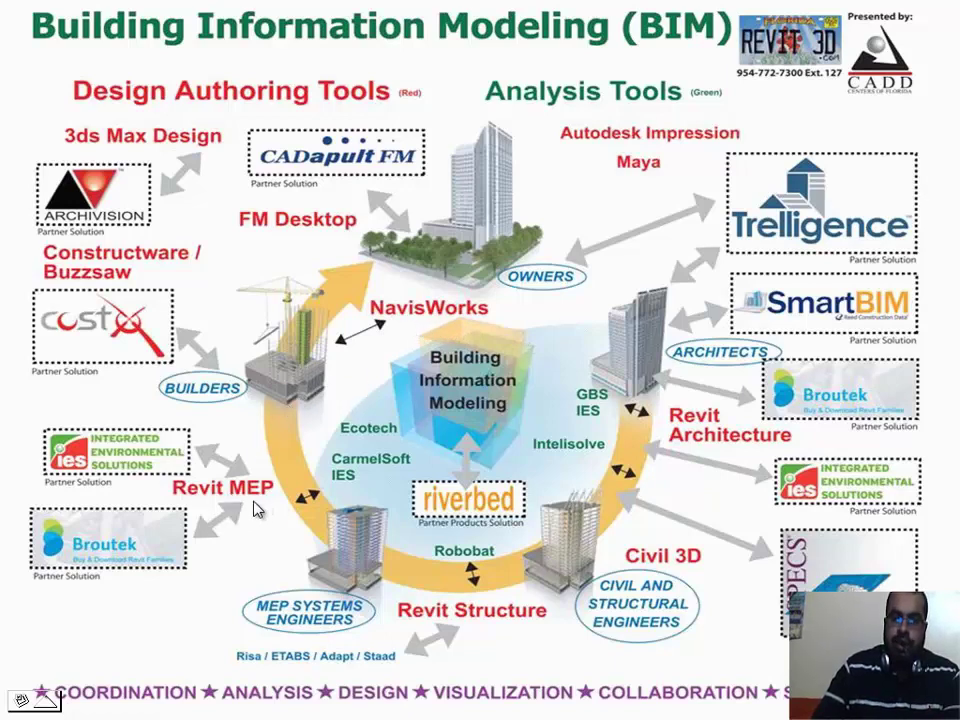
left_click(238, 508)
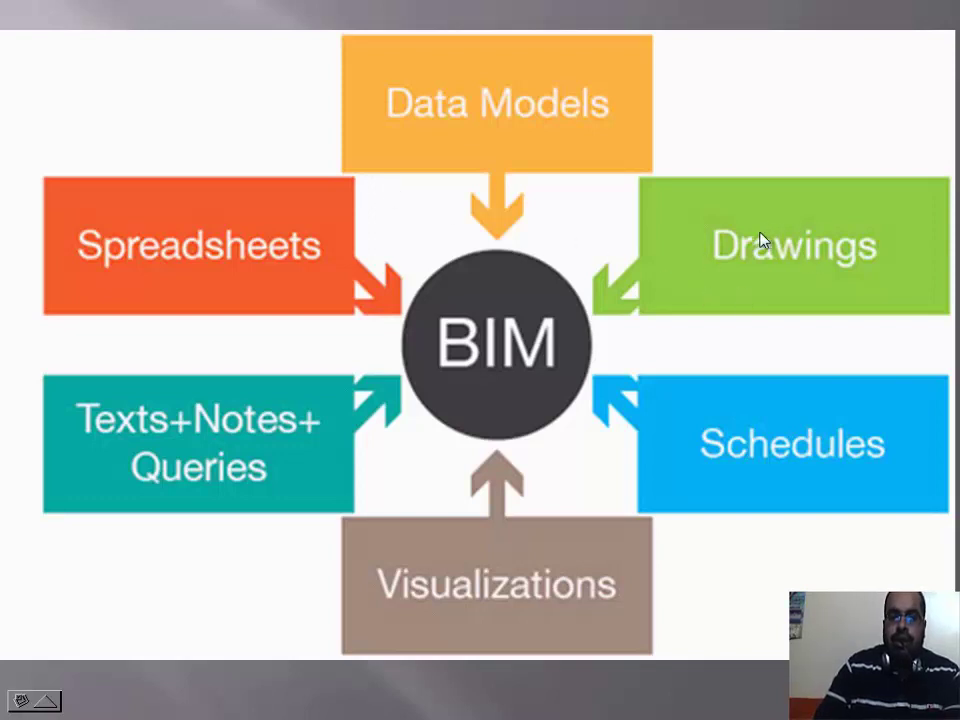
- Advance through the BIM stakeholders diagram to the Point, Line, Square, Cube, Tesseract slide
left_click(566, 280)
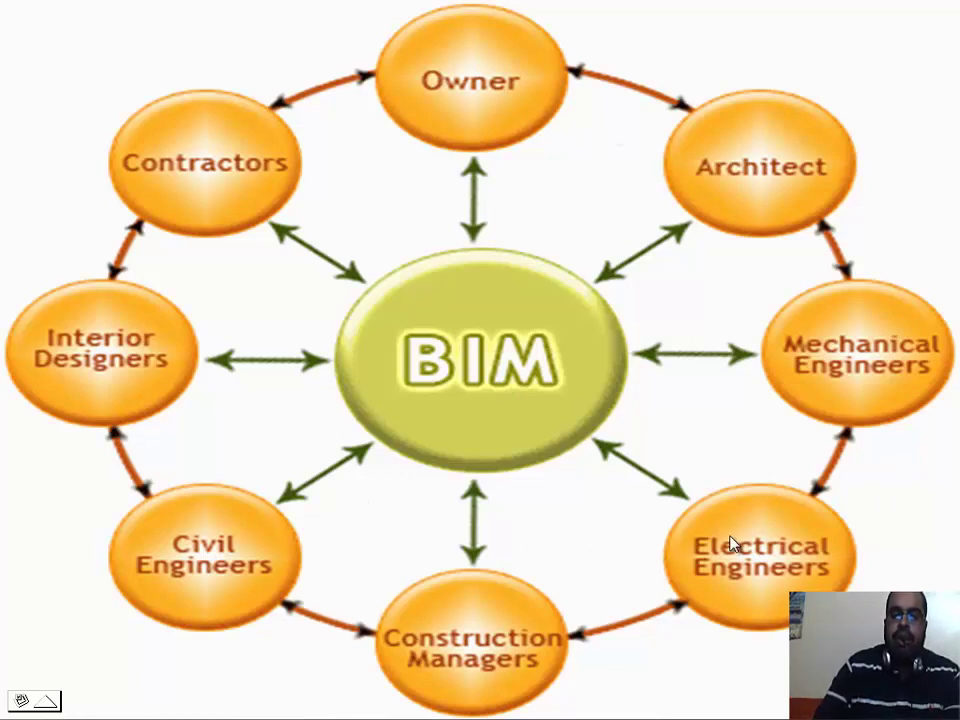
left_click(165, 399)
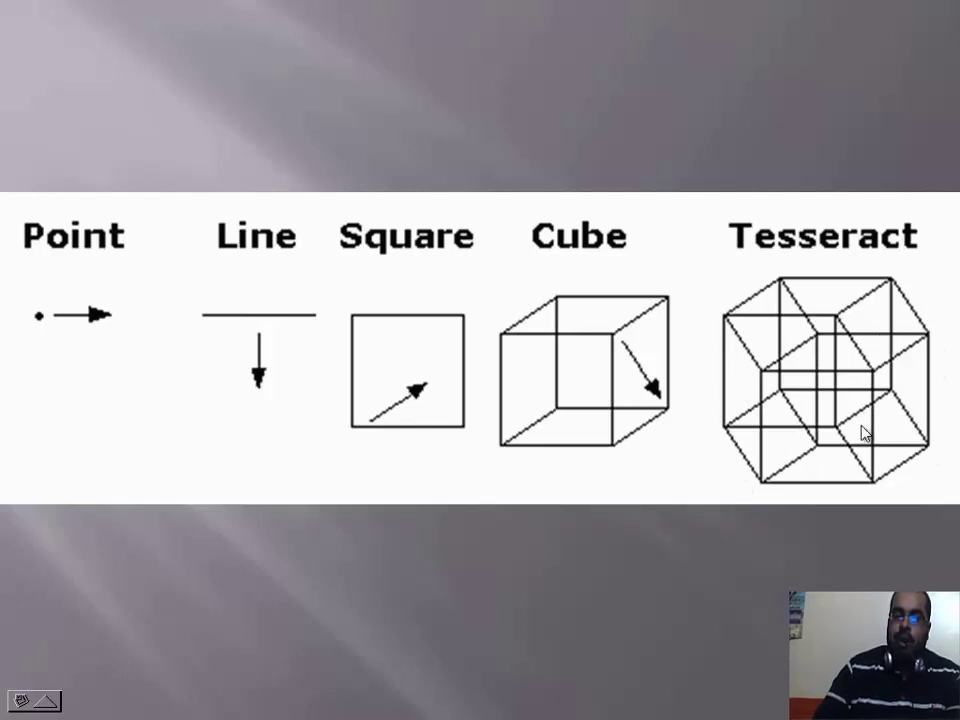
- Advance past the 1D–3D photo slide to the 'Schedule Data + 3D Model Data = 4D CAD Model' slide
left_click(812, 408)
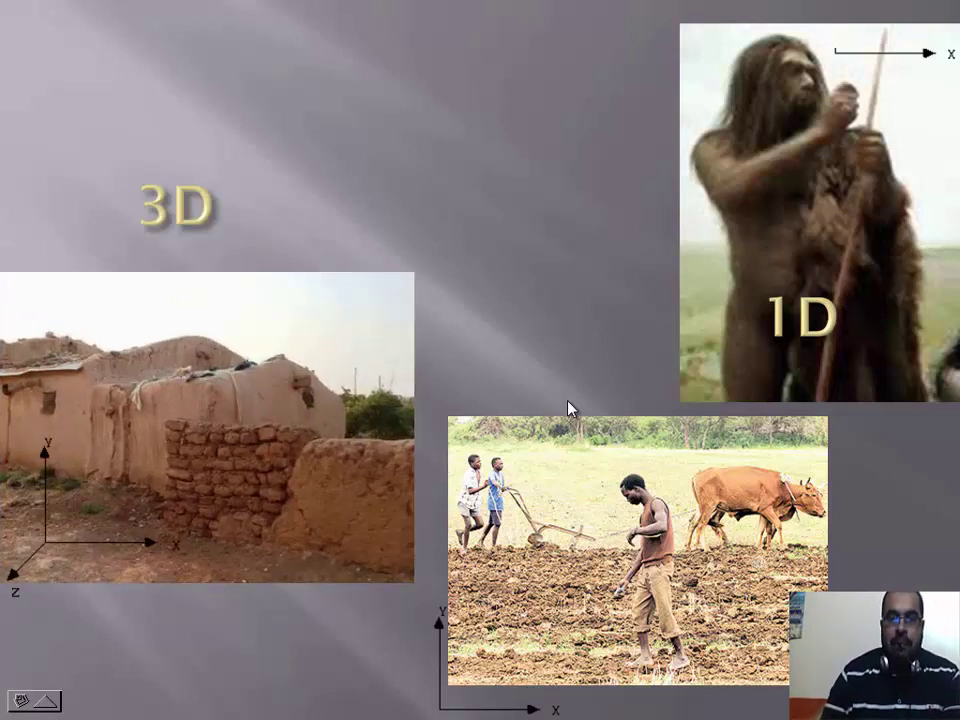
key("Right")
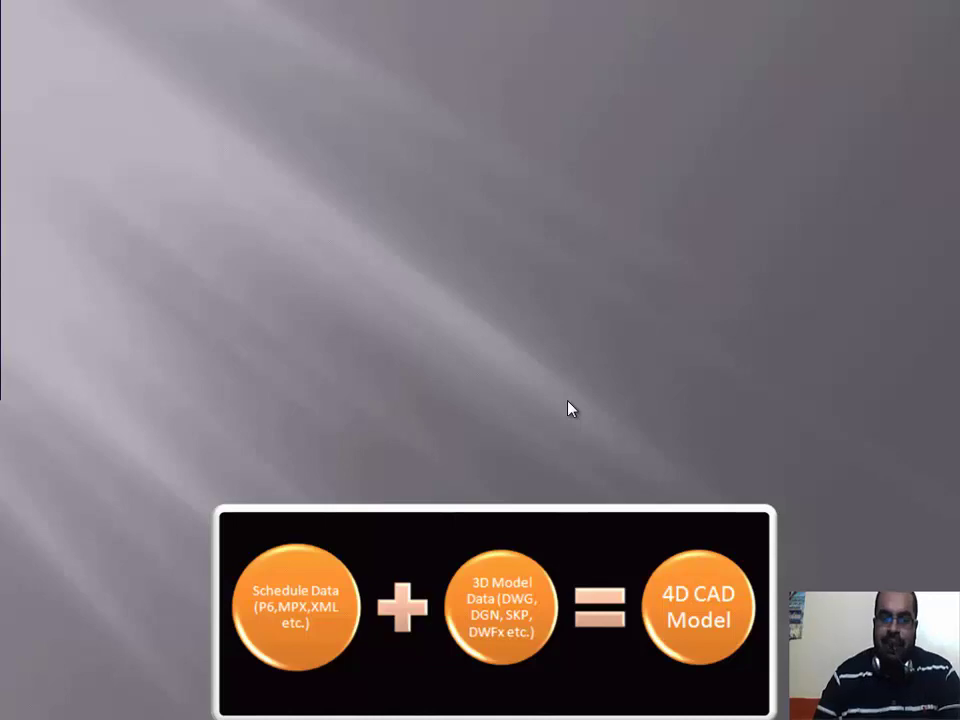
- Step through the 4D, 5D, steel roof and cost-estimating slides to 'REVIT ( revise instantly)'
key("Right")
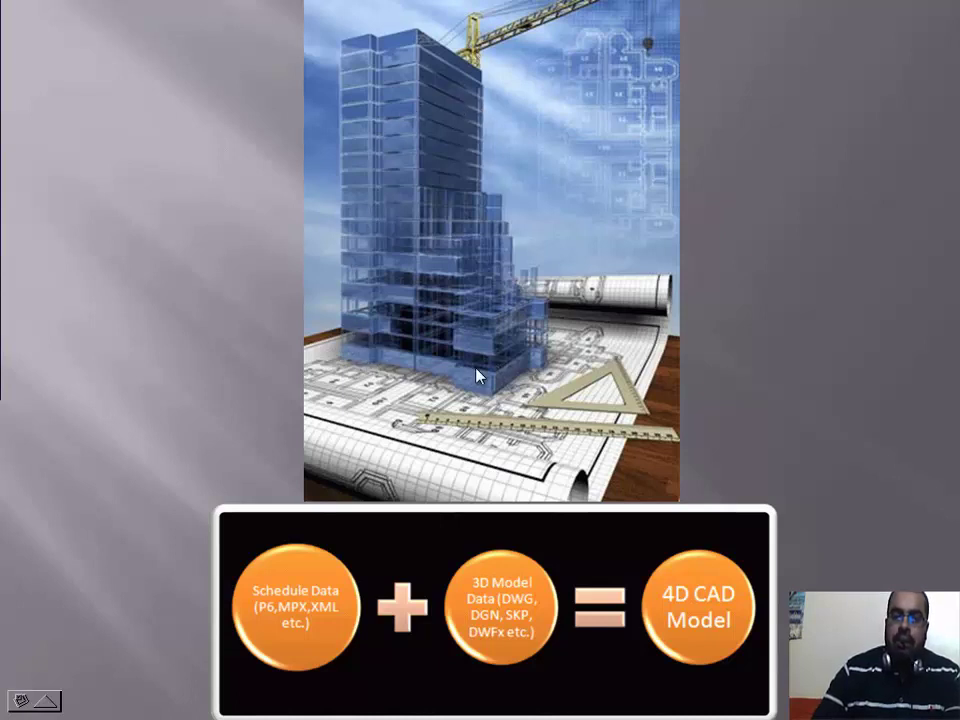
left_click(517, 415)
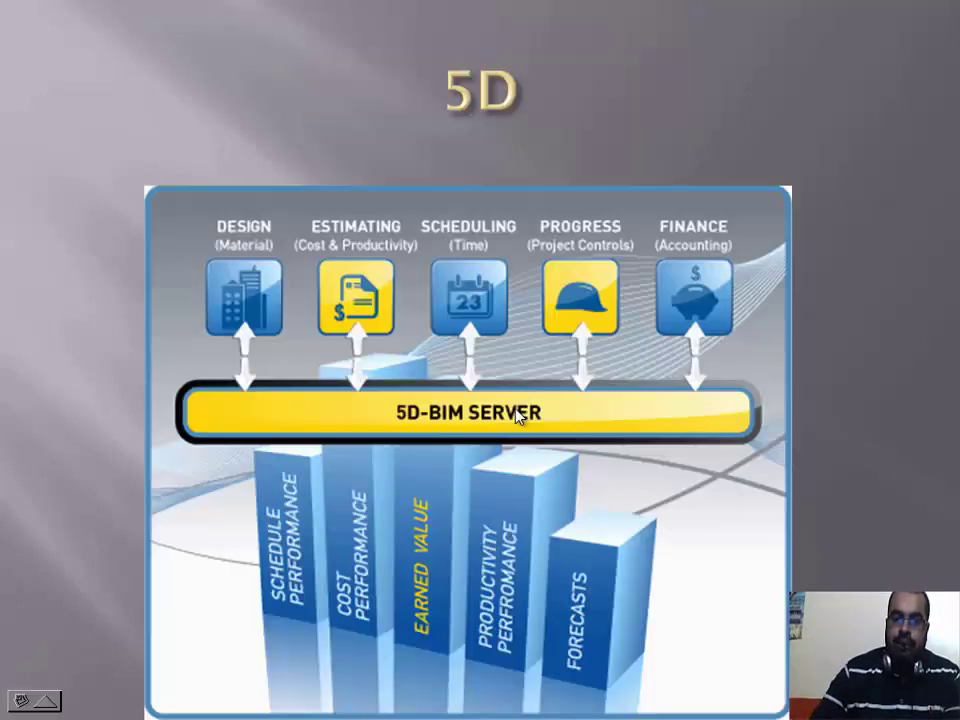
left_click(565, 428)
left_click(725, 428)
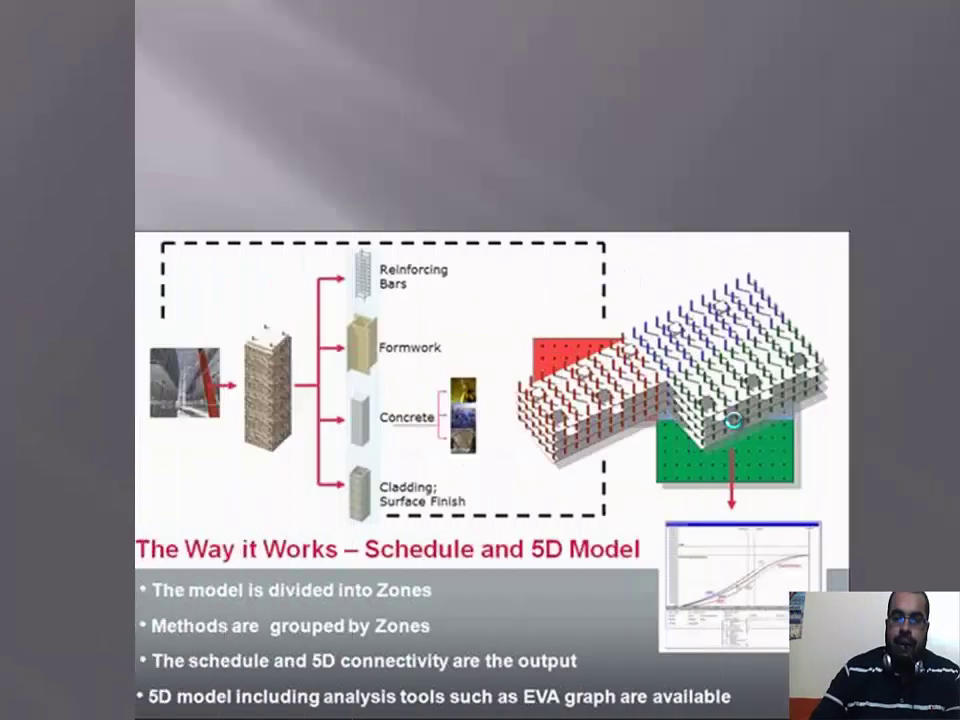
left_click(735, 429)
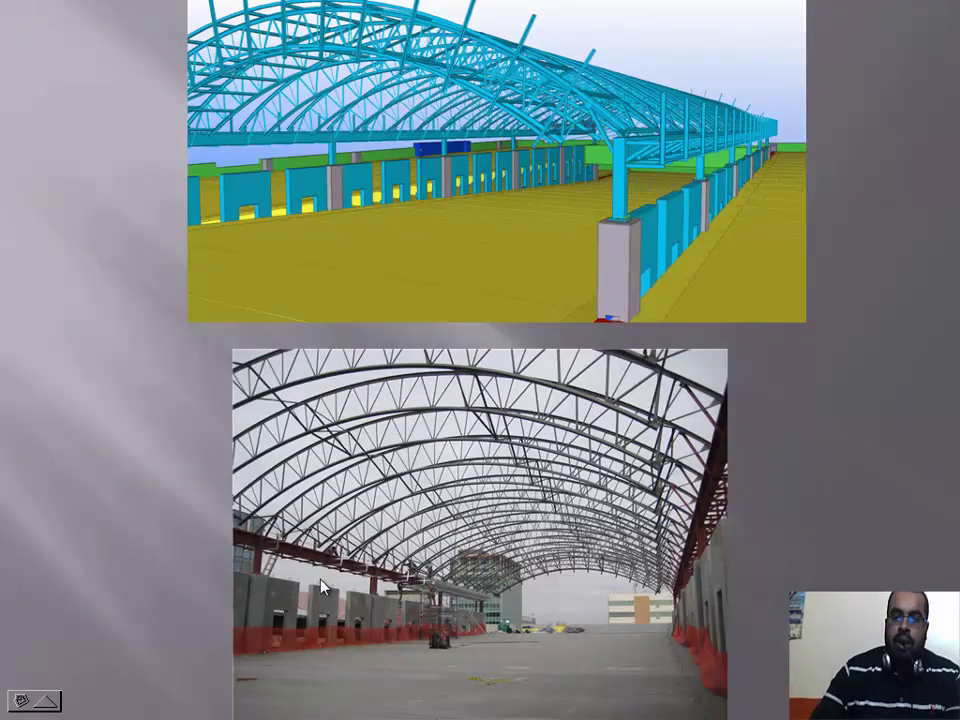
left_click(500, 538)
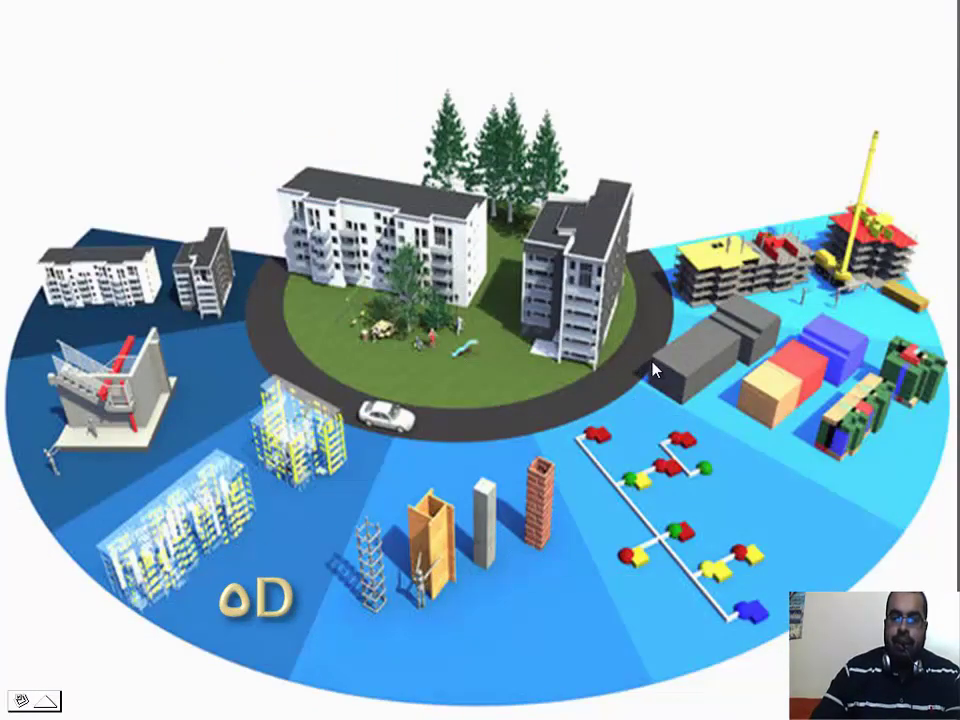
left_click(573, 393)
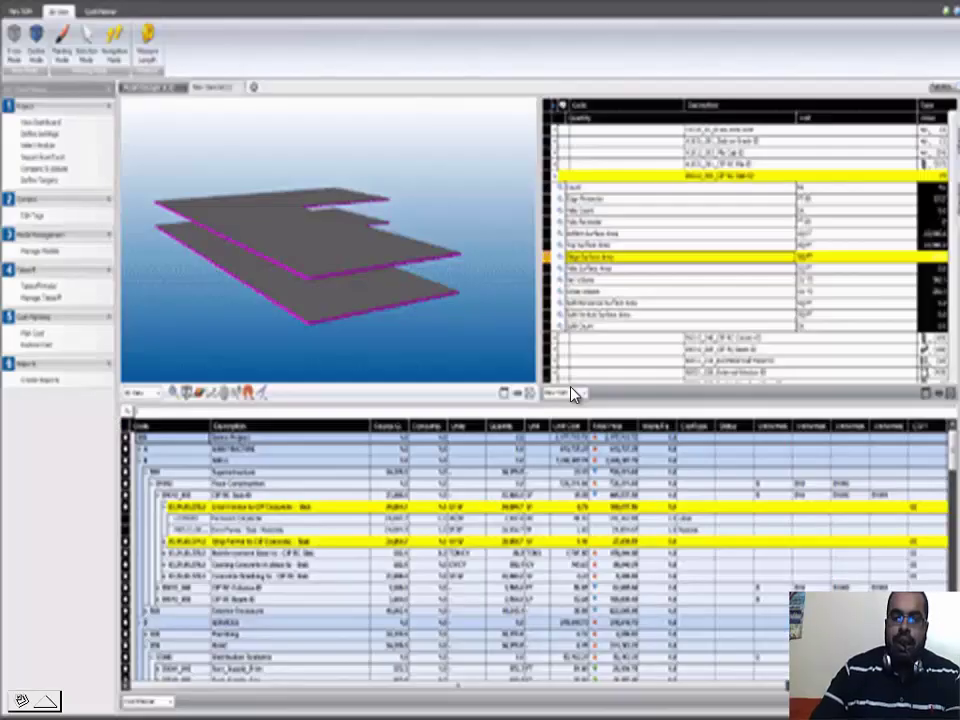
left_click(476, 416)
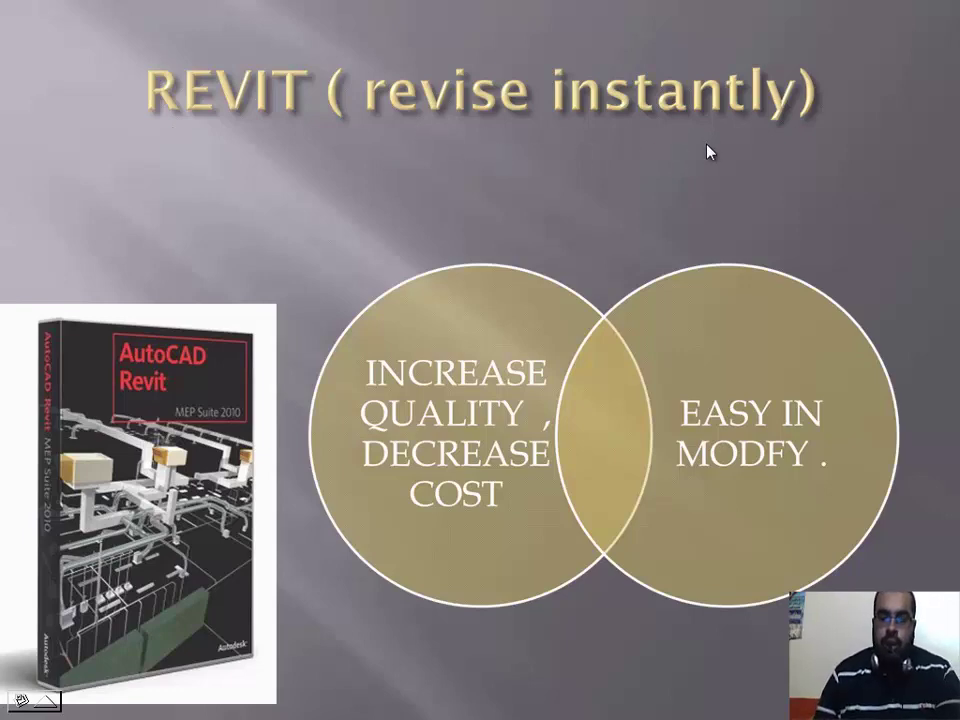
- Bring the Firefox WiZiQ session's cad/BIM whiteboard in front of the PowerPoint slideshow
key("alt+Tab")
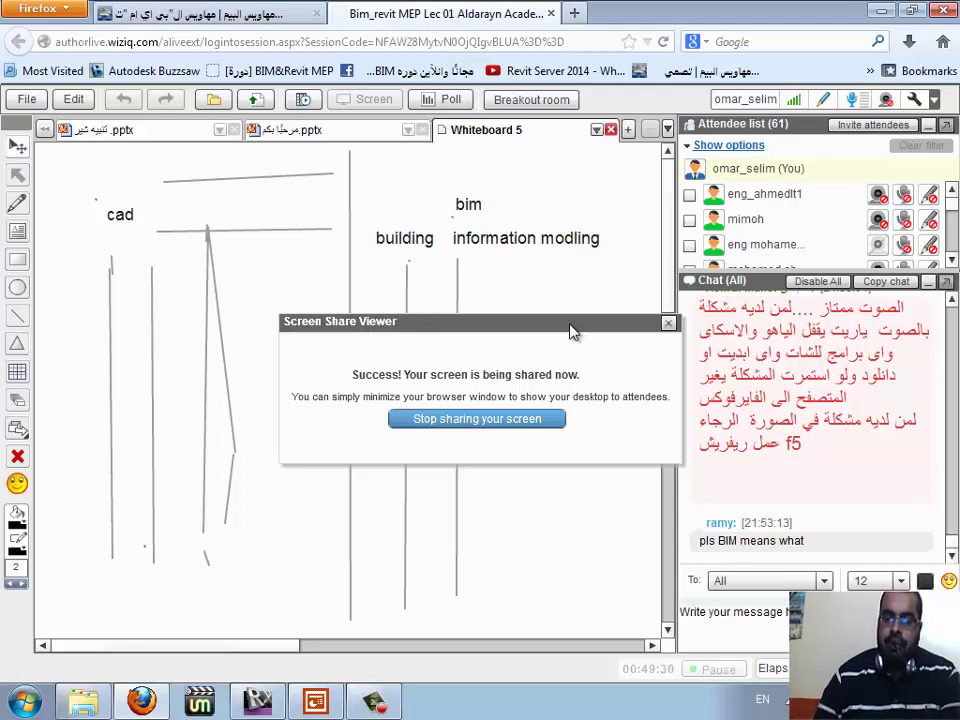
- Return to the slideshow's REVIT slide with the quality, cost and modify circles
key("alt+Tab")
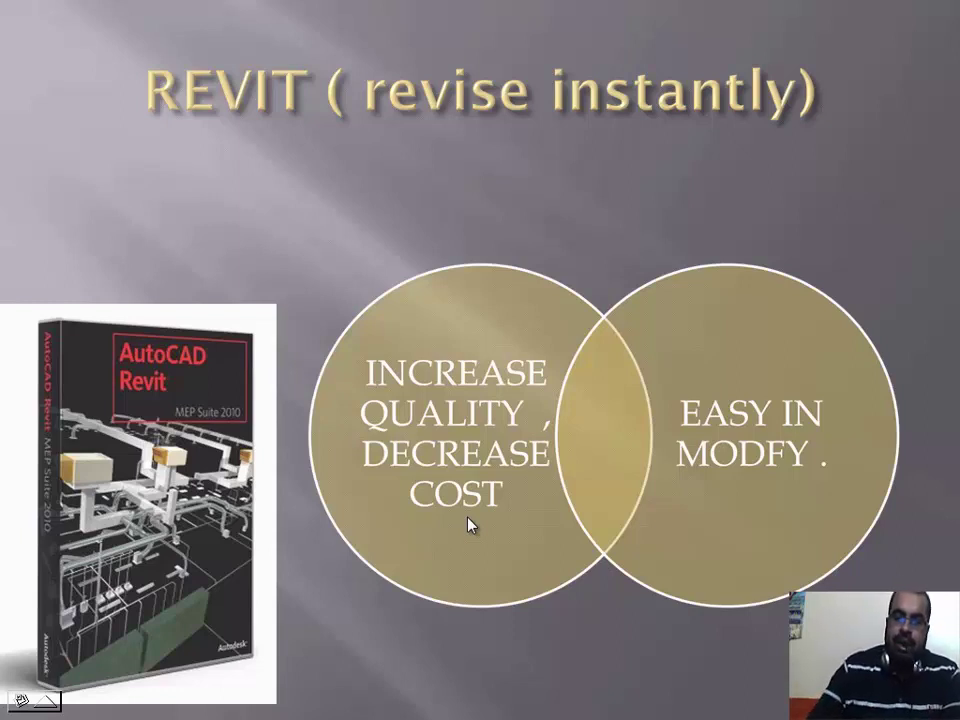
- Step through the History and 'REVIT IS NOT MAGIC !' slides to the drafting-table image
left_click(469, 525)
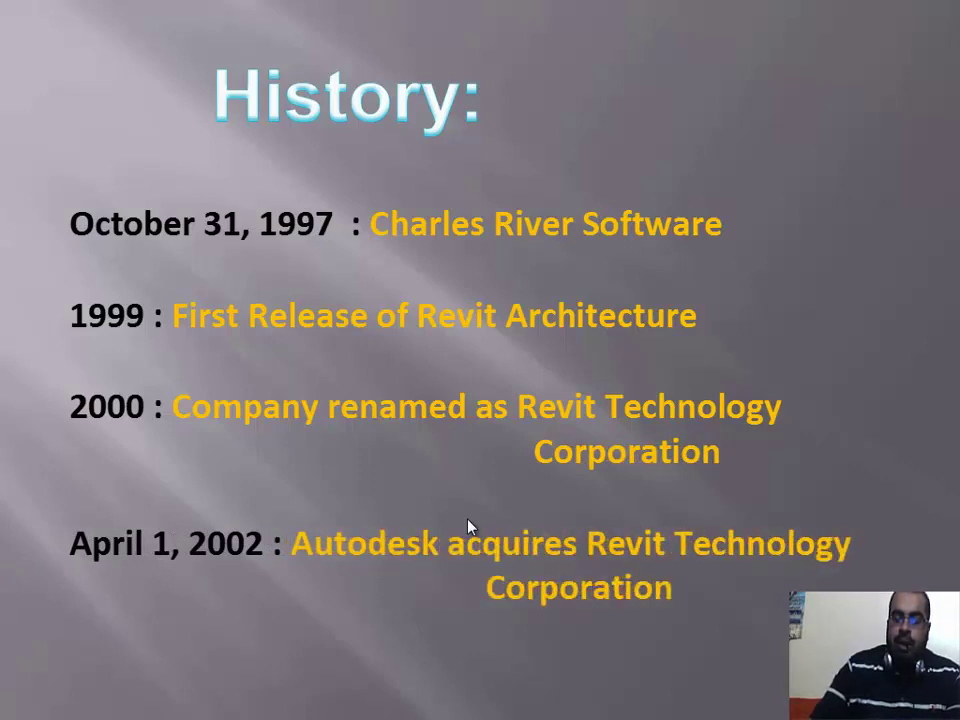
key("Right")
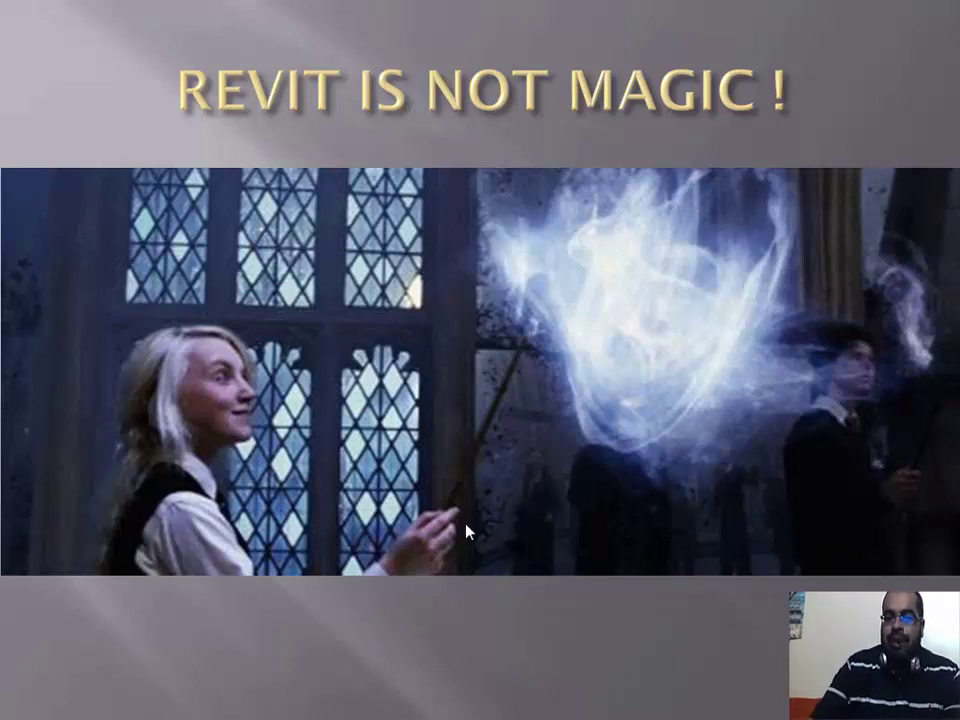
key("Right")
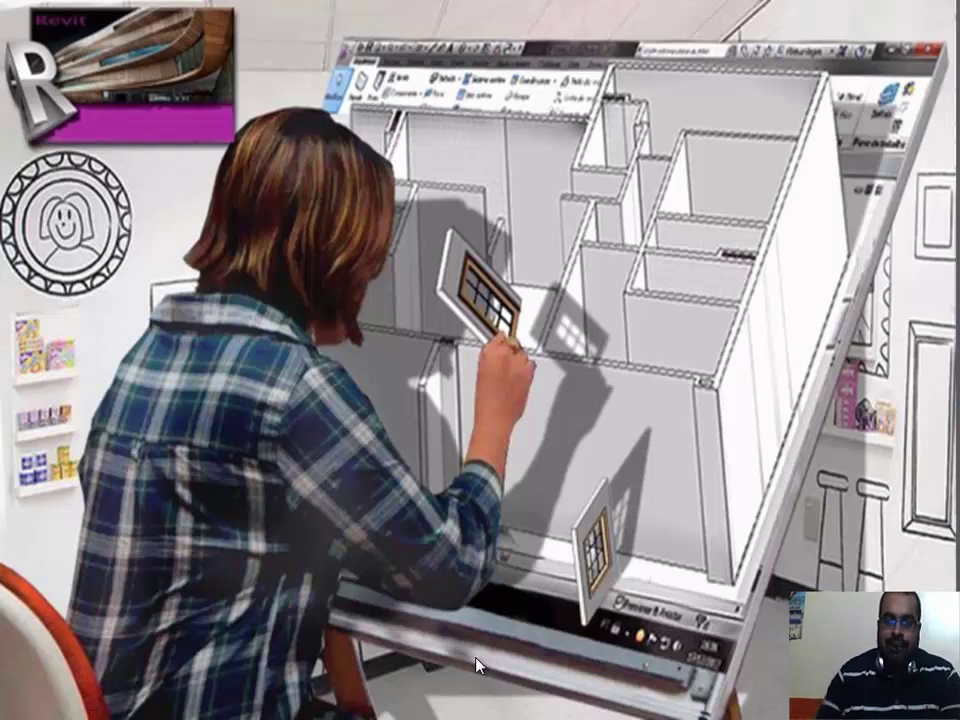
- Advance to the Visualization slide showing three rendered building models
left_click(443, 680)
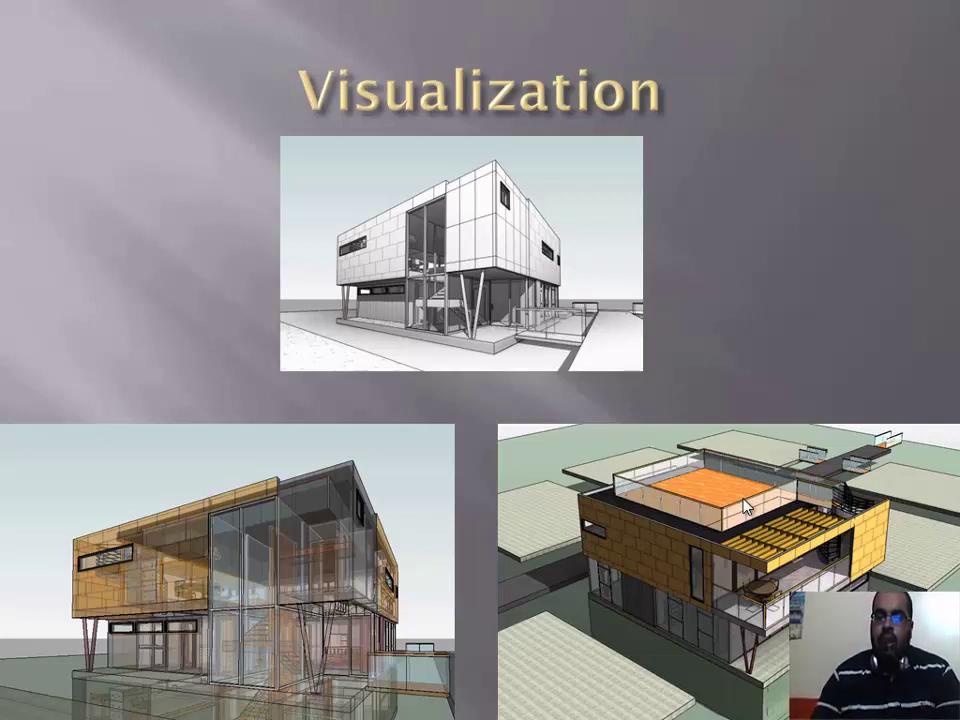
- Step past the REVIT full 3D, benefits and five-point Revit MEP slides to the office tower project
key("Right")
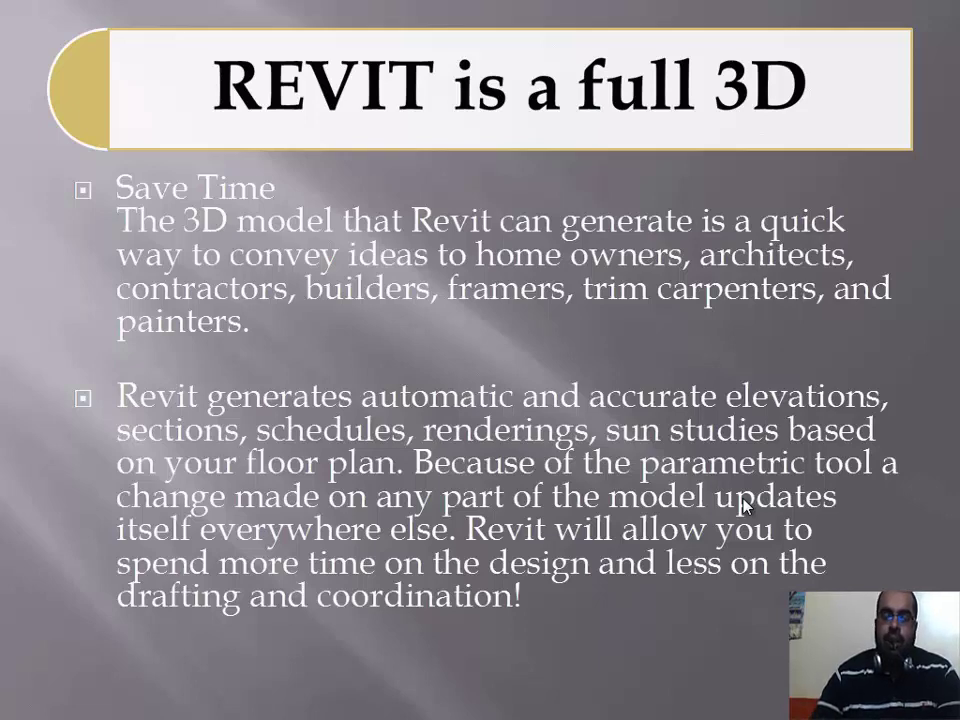
key("Right")
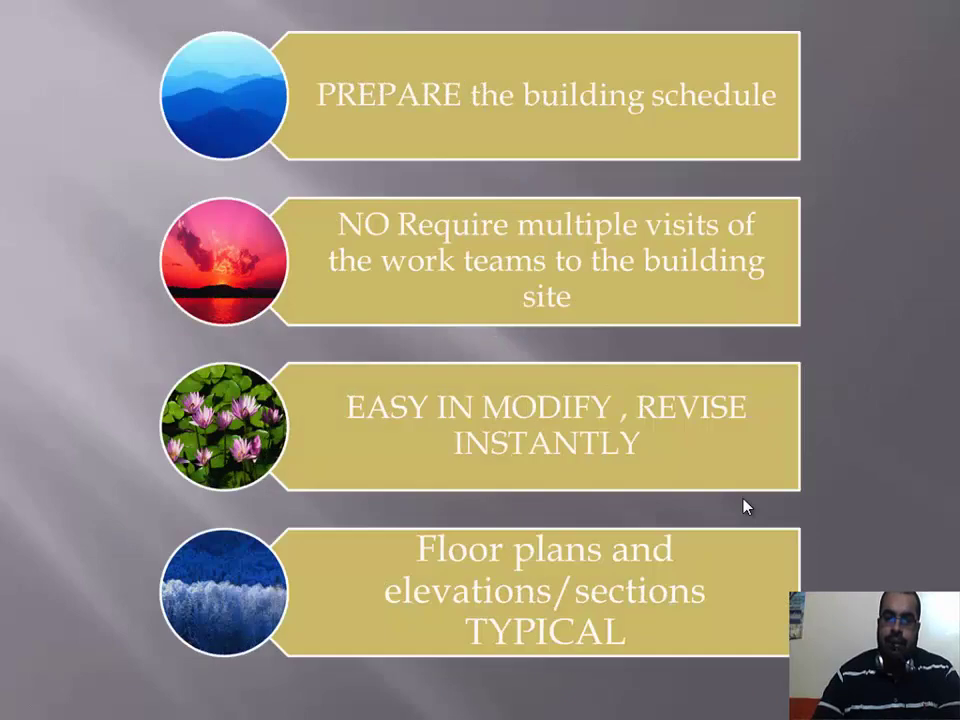
key("Right")
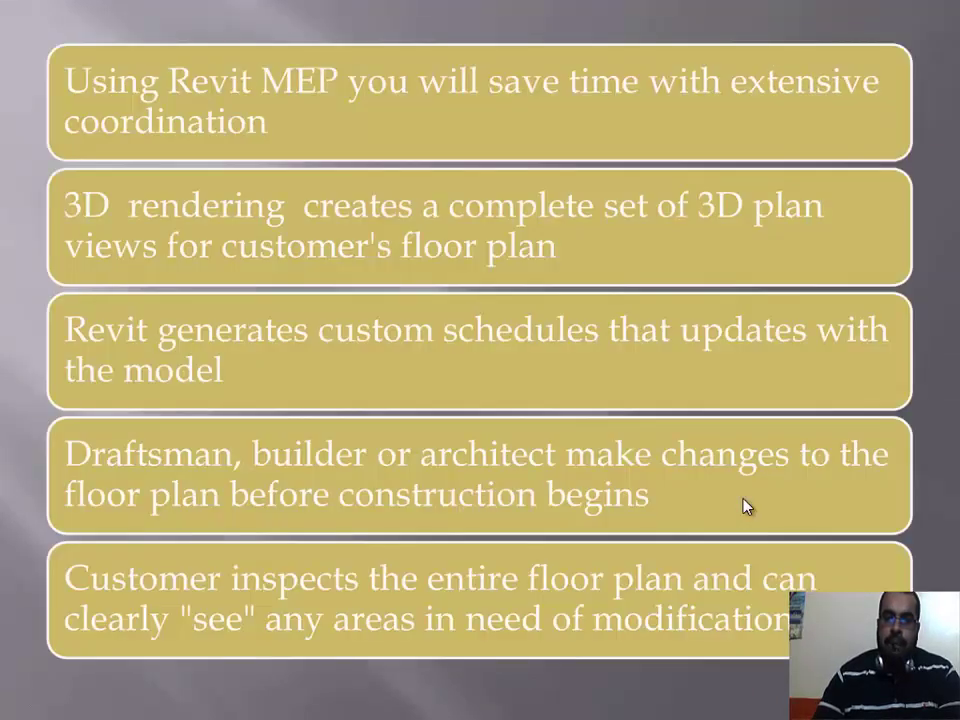
key("Right")
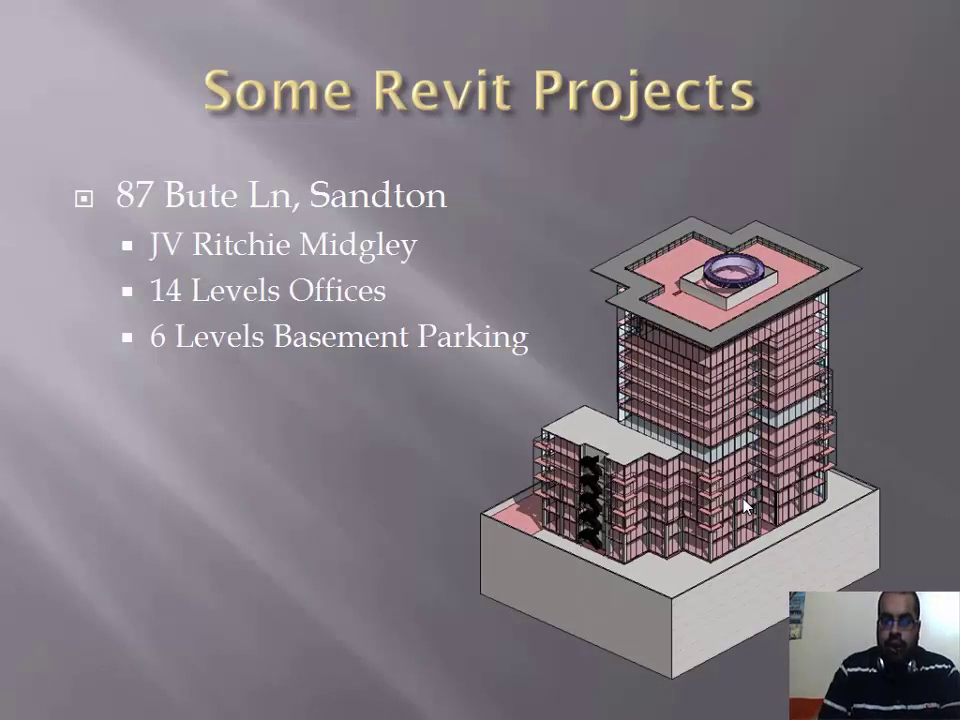
- Step through the Pan Africa, residential, plant-room, piping, ductwork, chiller and section slides to Design More Accurately
key("Right")
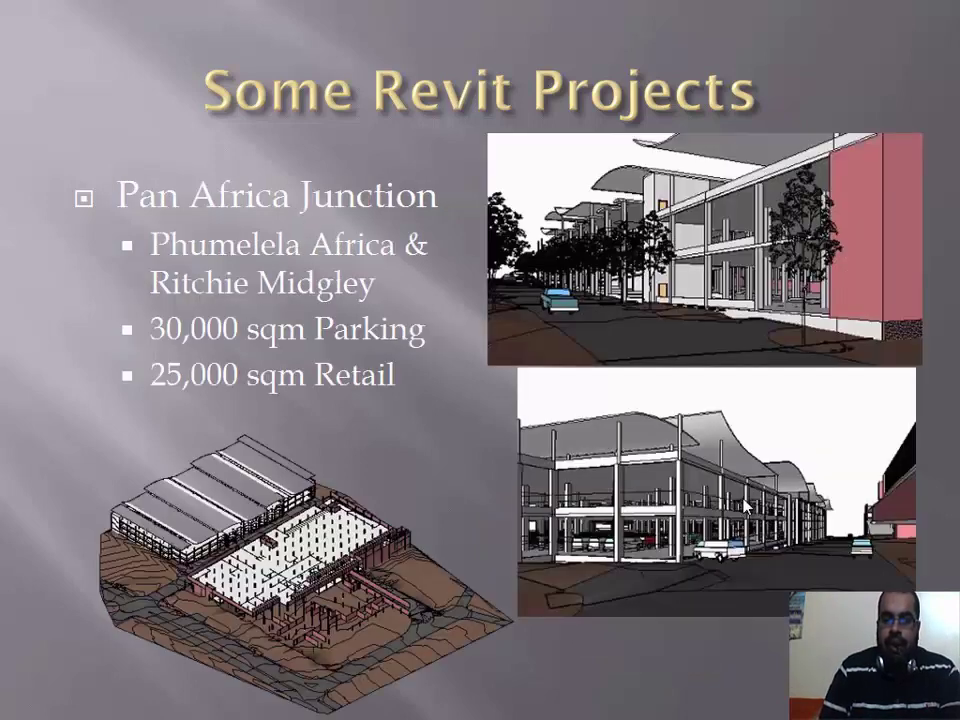
key("Right")
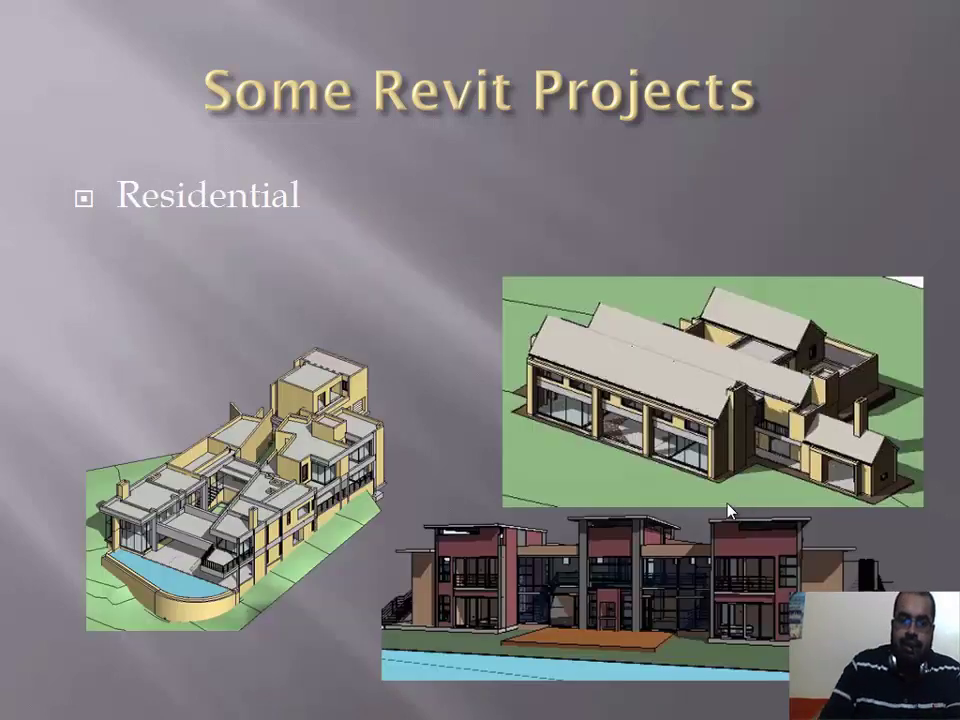
key("Right")
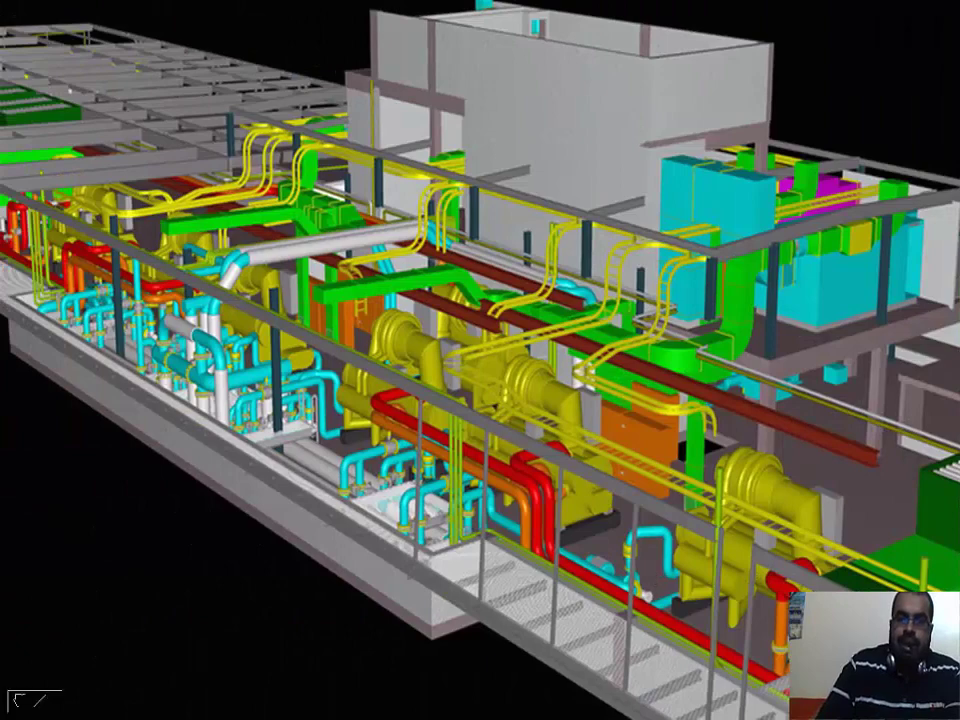
key("Right")
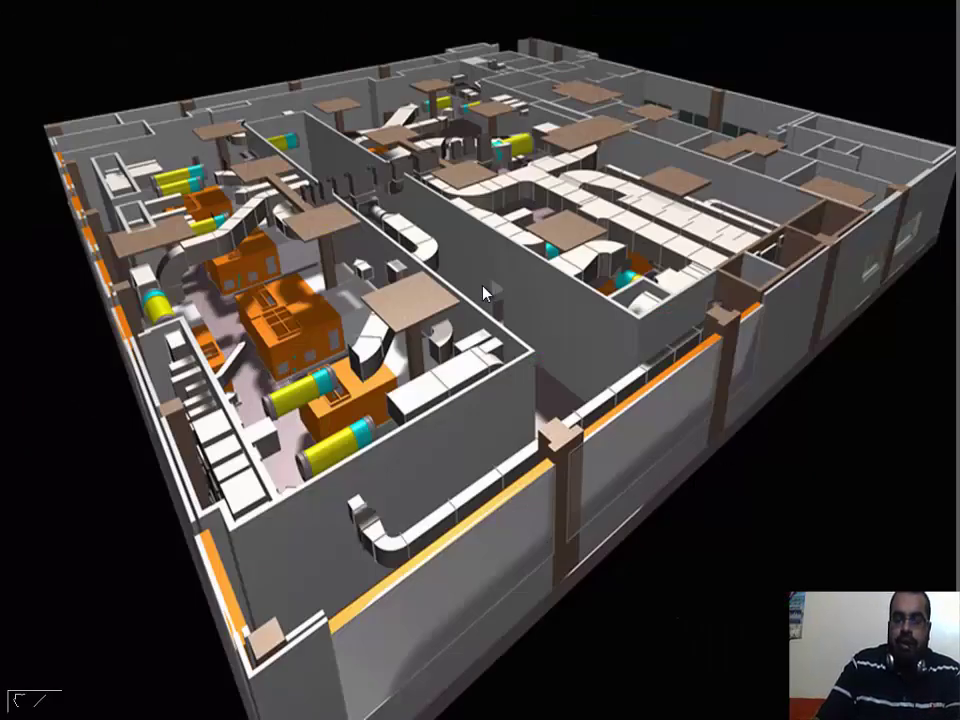
key("Right")
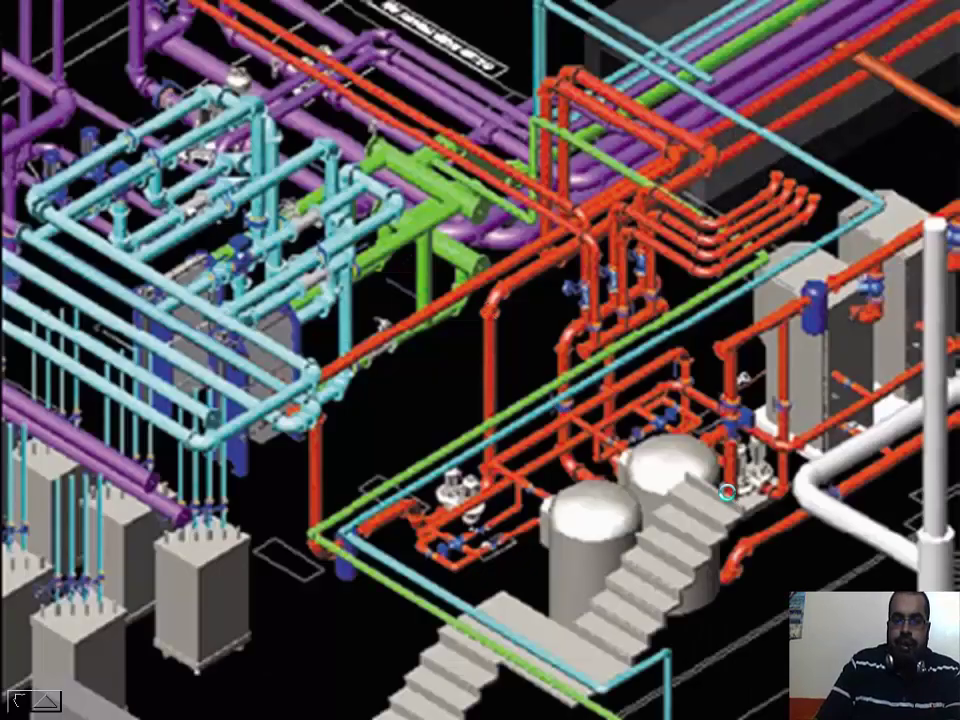
key("Right")
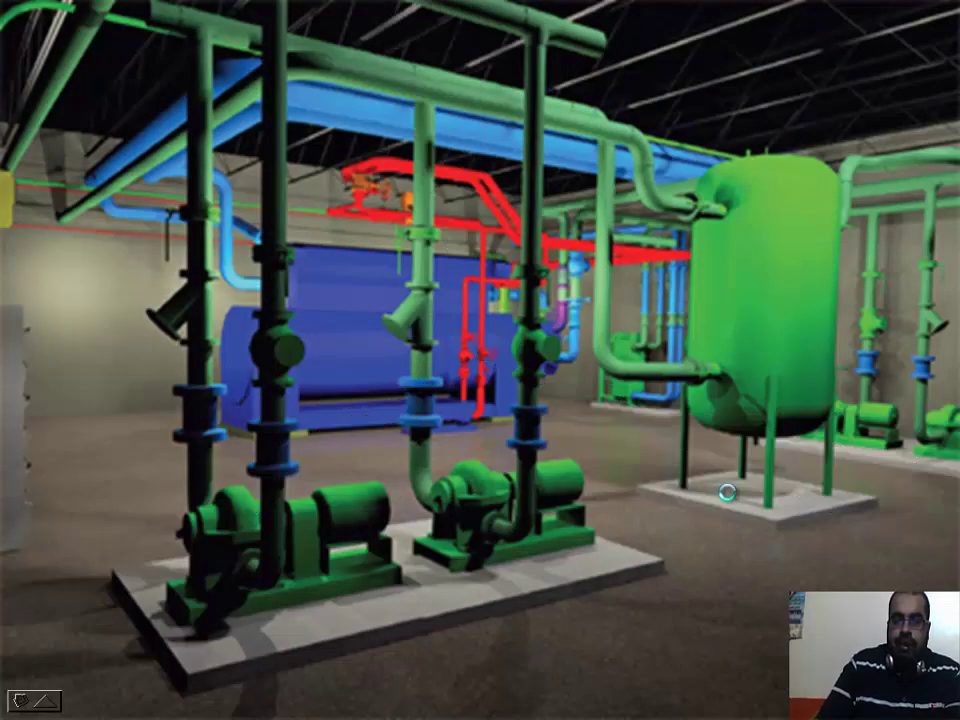
key("Right")
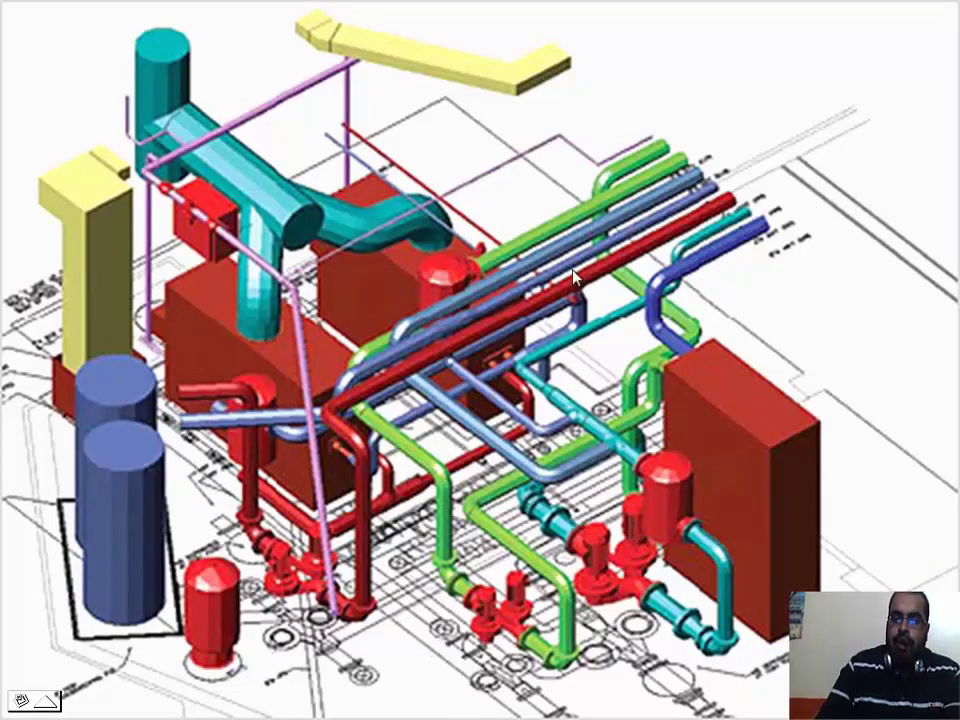
left_click(438, 285)
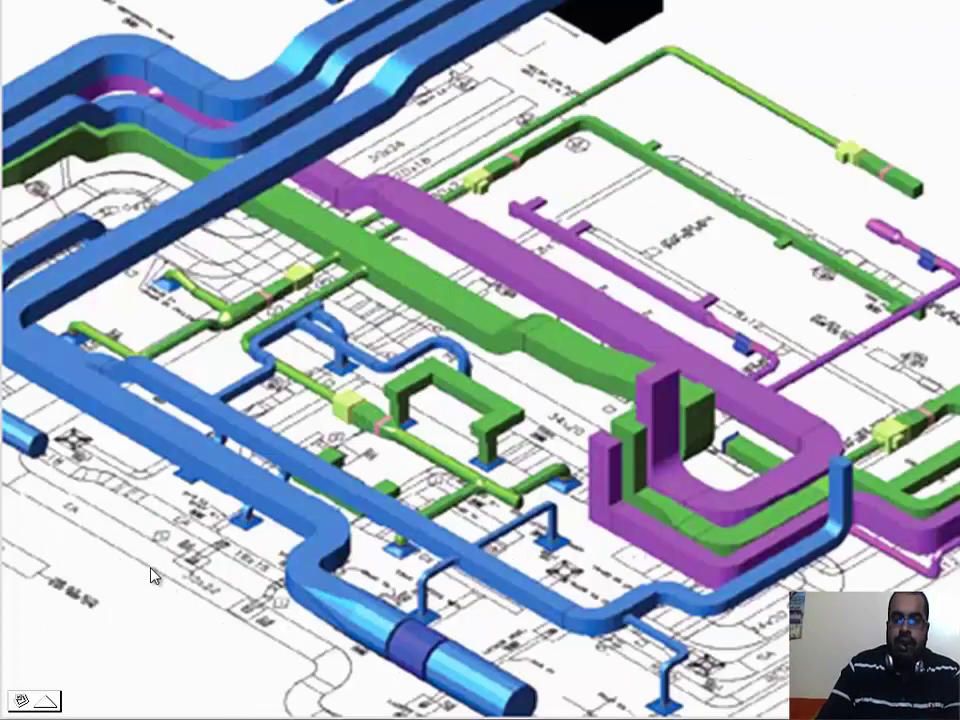
left_click(320, 392)
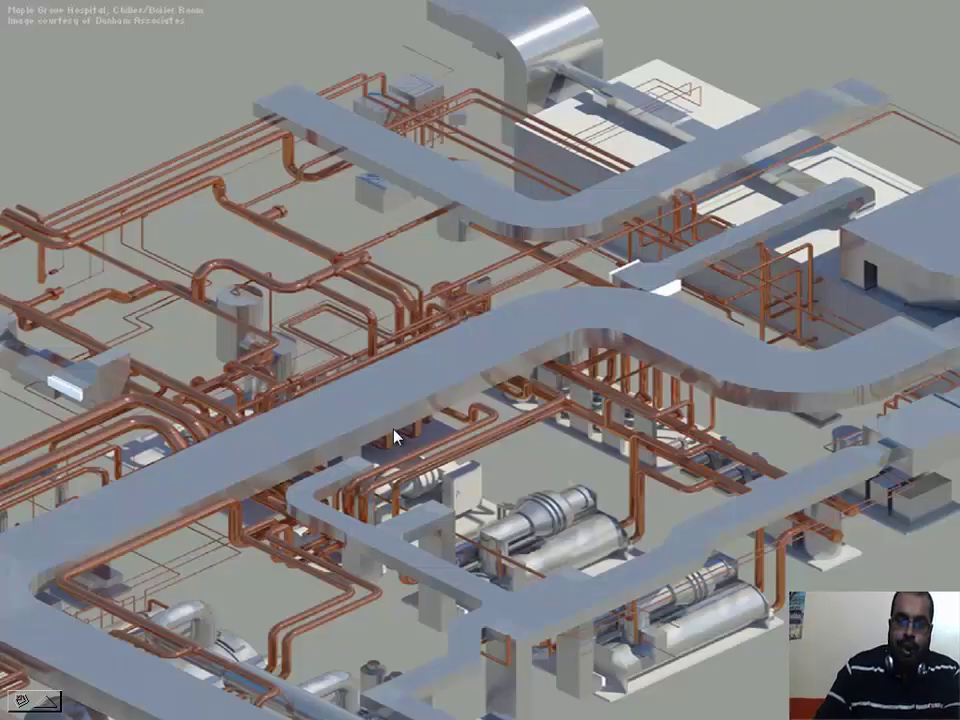
left_click(485, 516)
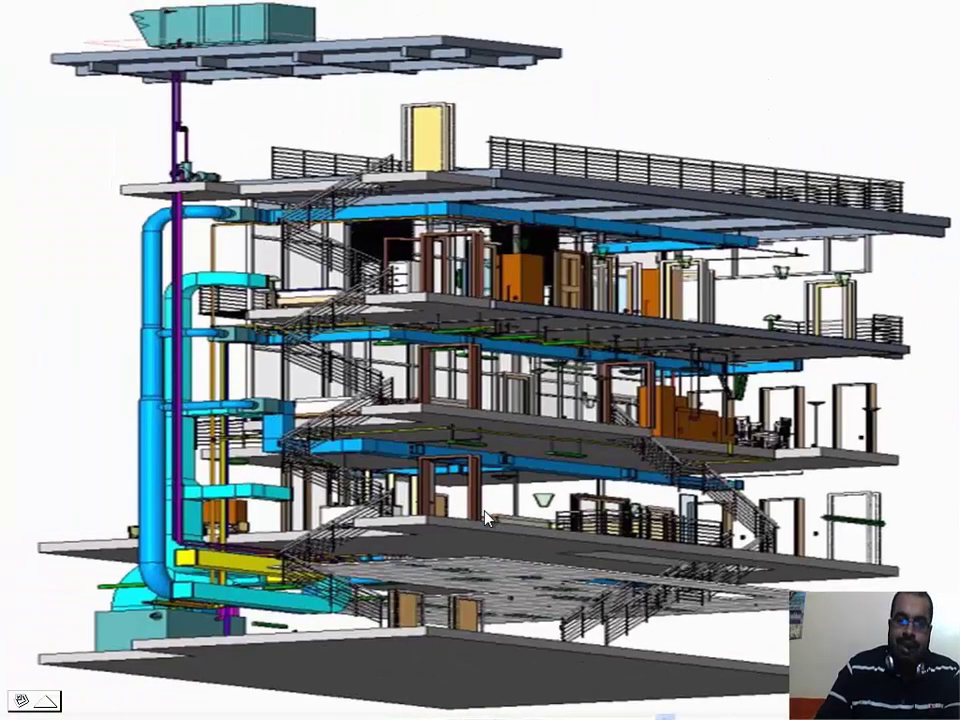
left_click(490, 516)
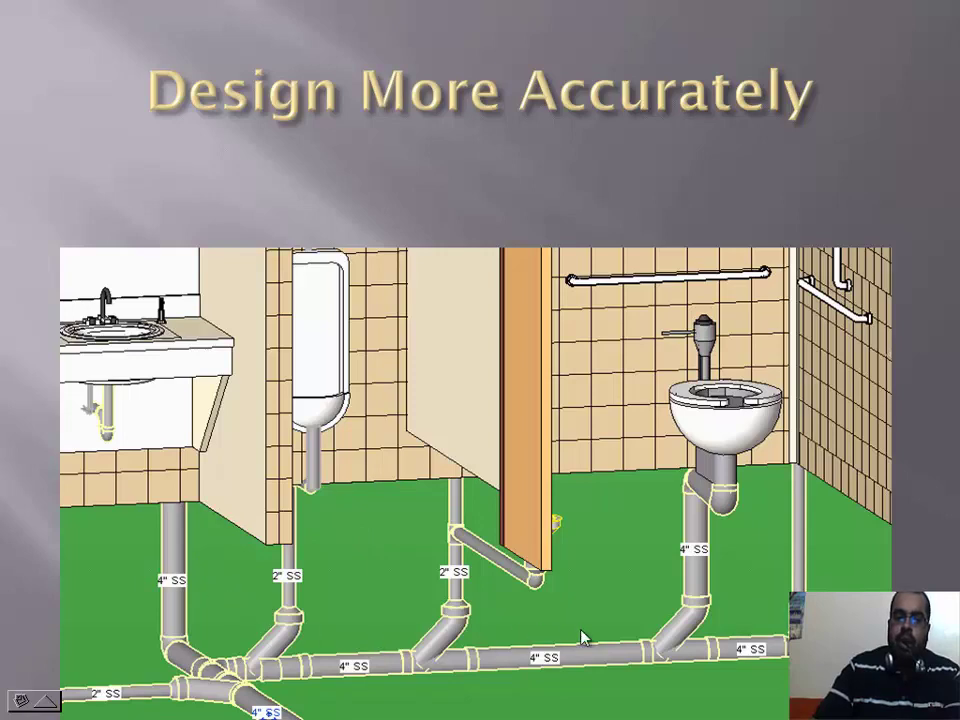
- Advance past the MEP cutaway and Detailing slides to the green electrical conduit drawings
left_click(252, 606)
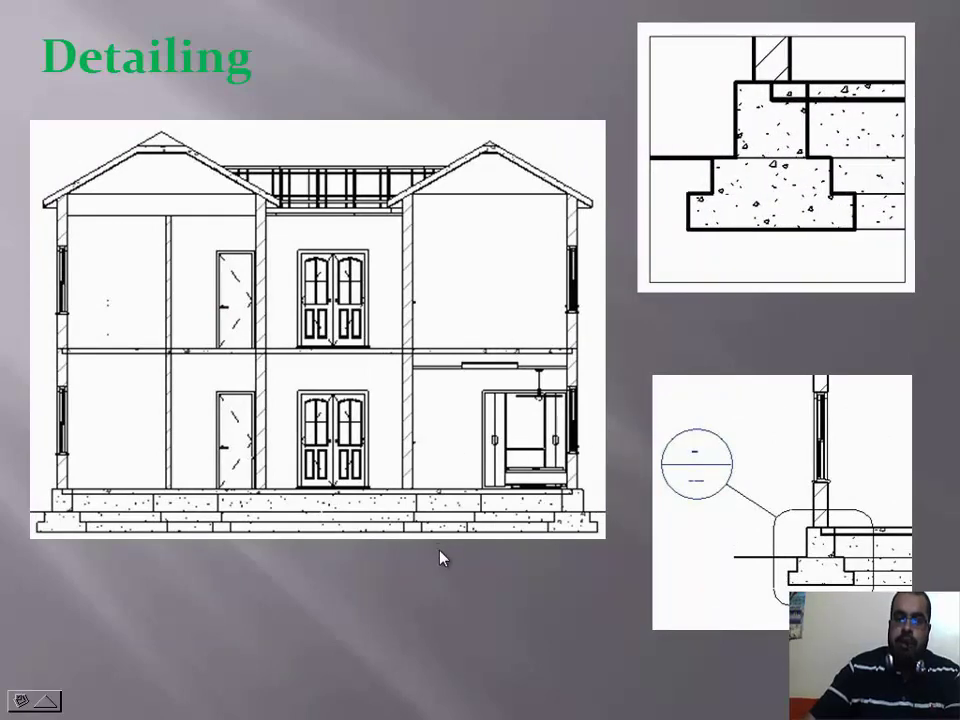
left_click(51, 460)
- Move through the ductwork isometric and plumbing fixtures slides to the Modeling & Design workflow diagram
left_click(53, 464)
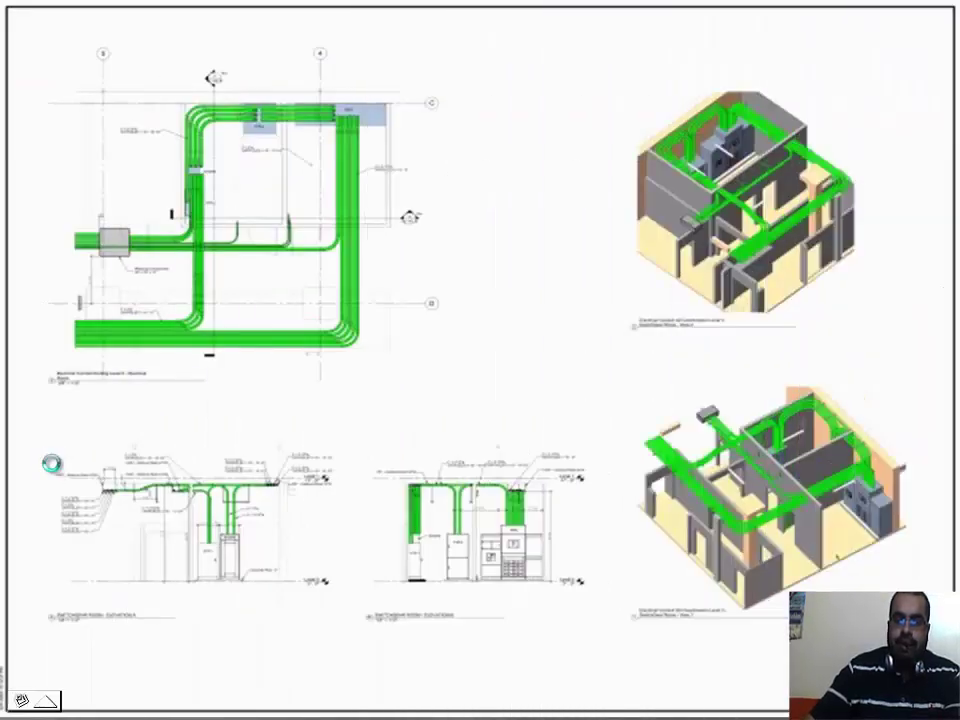
left_click(56, 466)
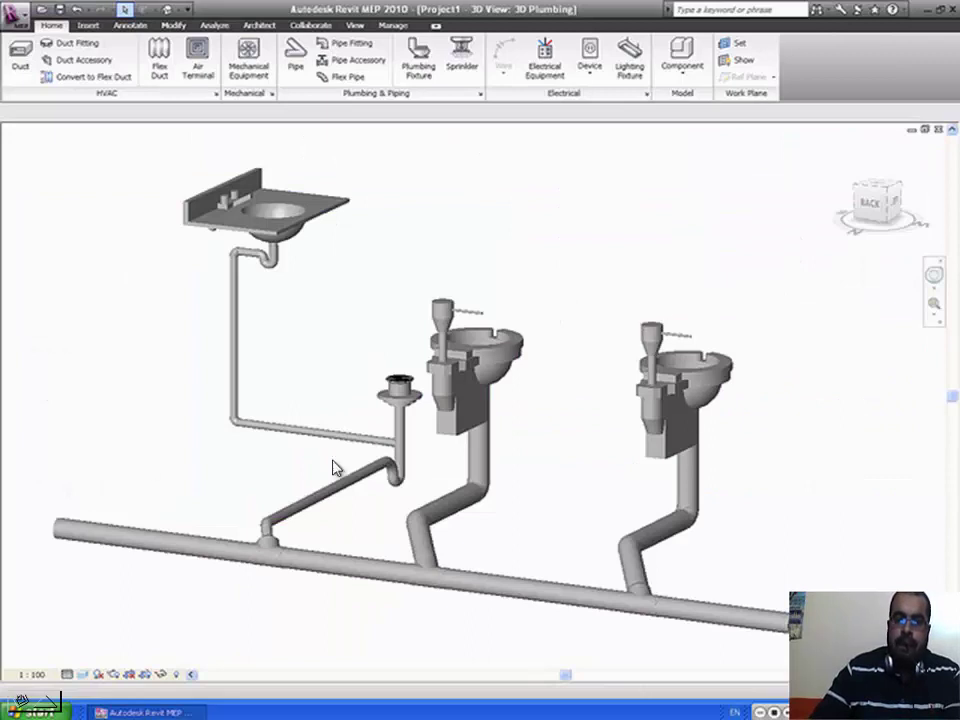
scroll(588, 453, "down", 5)
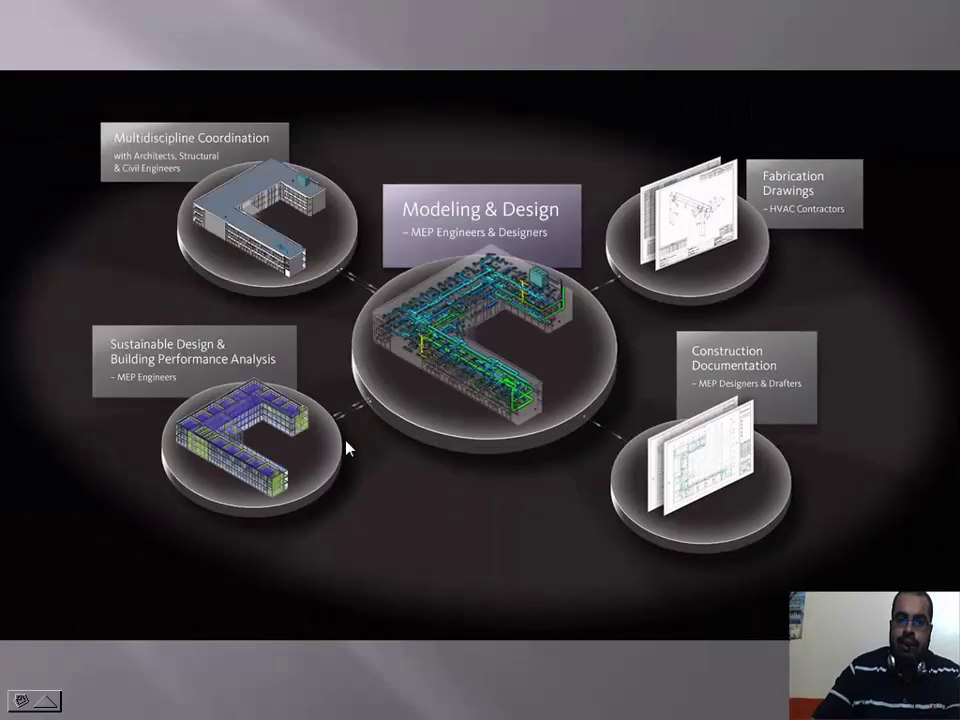
- Step through the placeholders, load calculation, FIND THE PROBLEM and SHOW DISCONNECTS slides to MAKE THE SCHEDULE
key("Right")
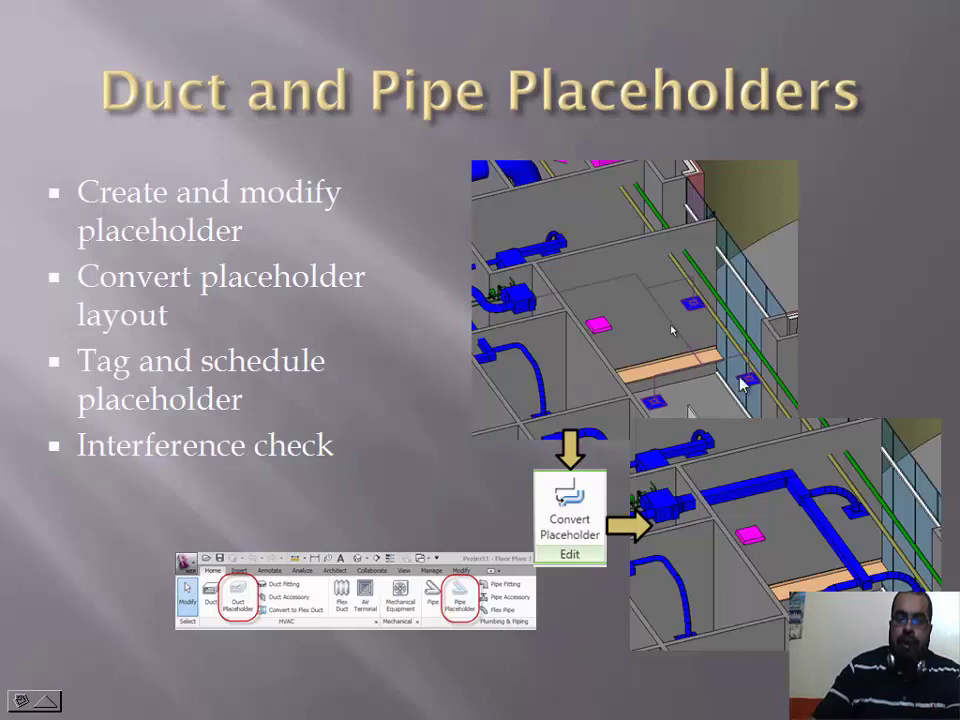
left_click(313, 427)
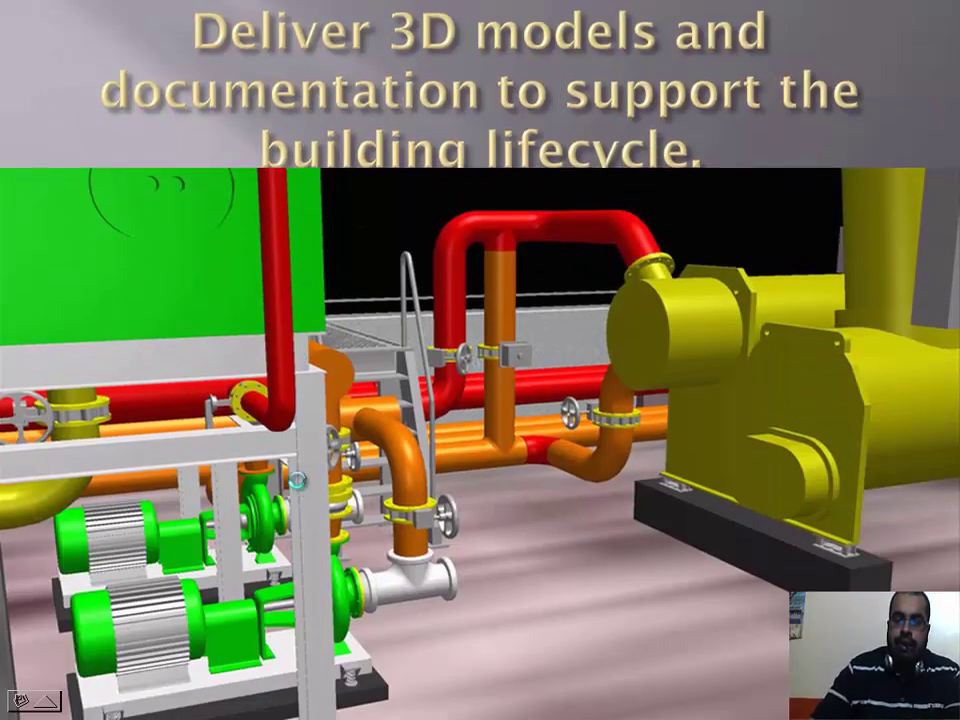
left_click(298, 487)
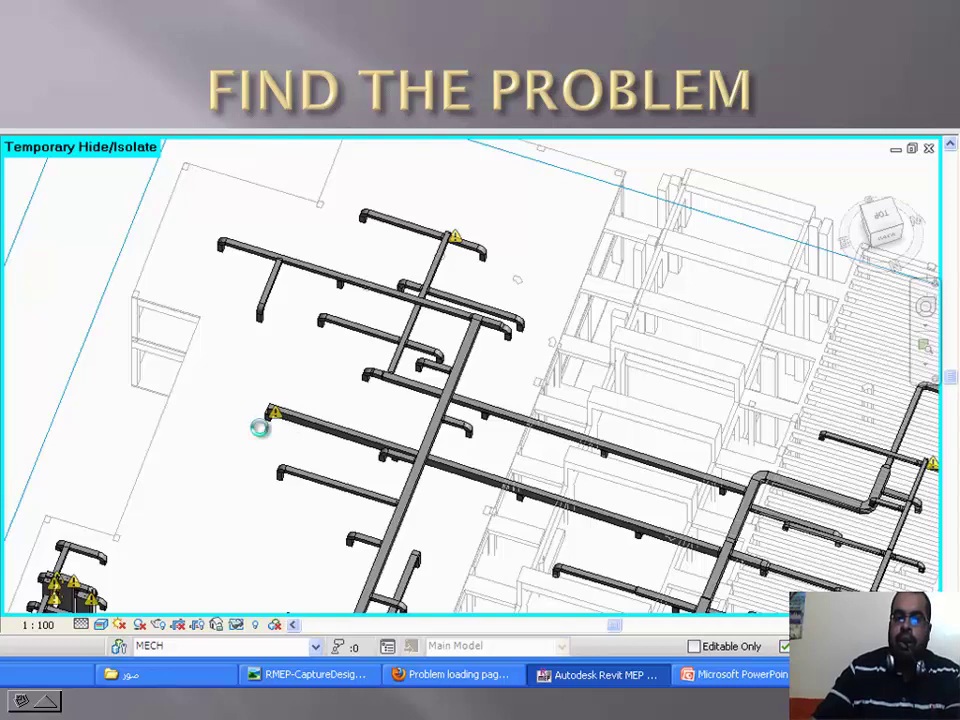
left_click(259, 426)
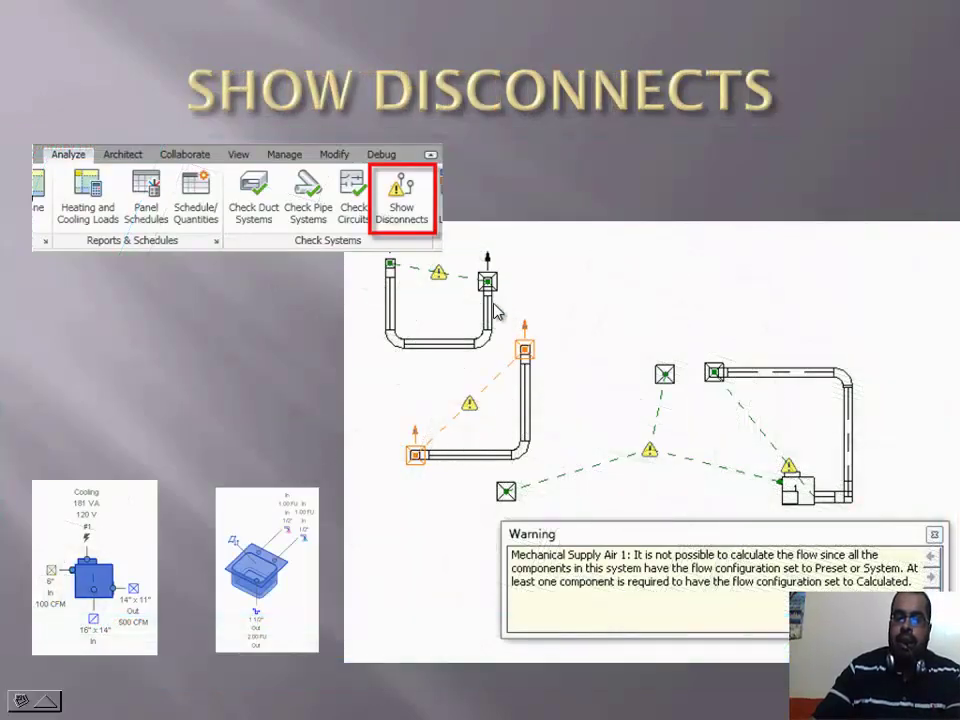
left_click(413, 343)
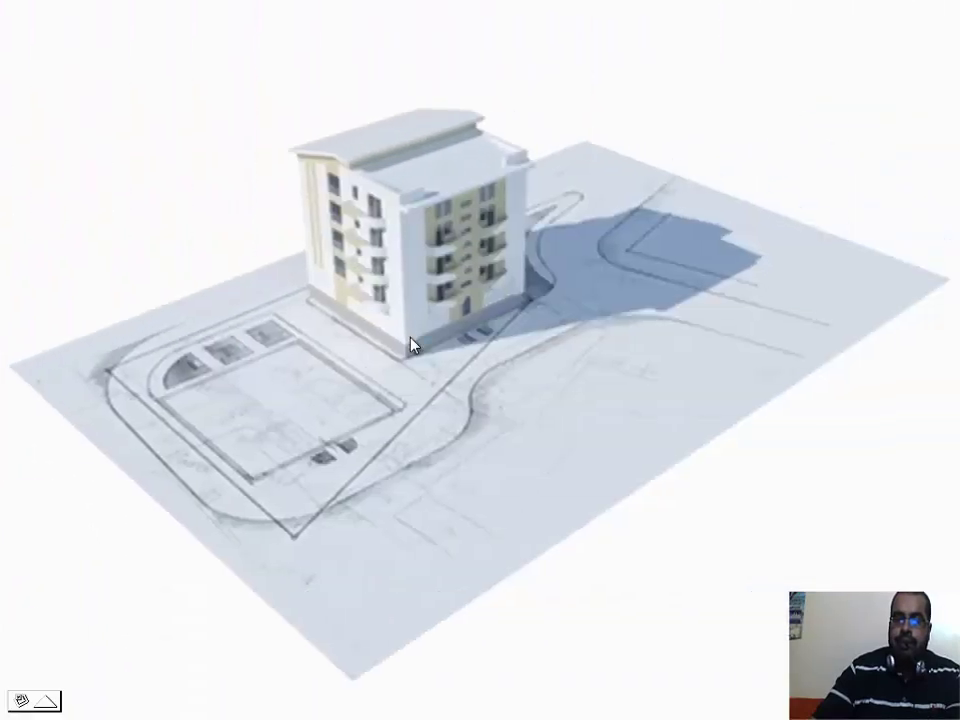
left_click(413, 345)
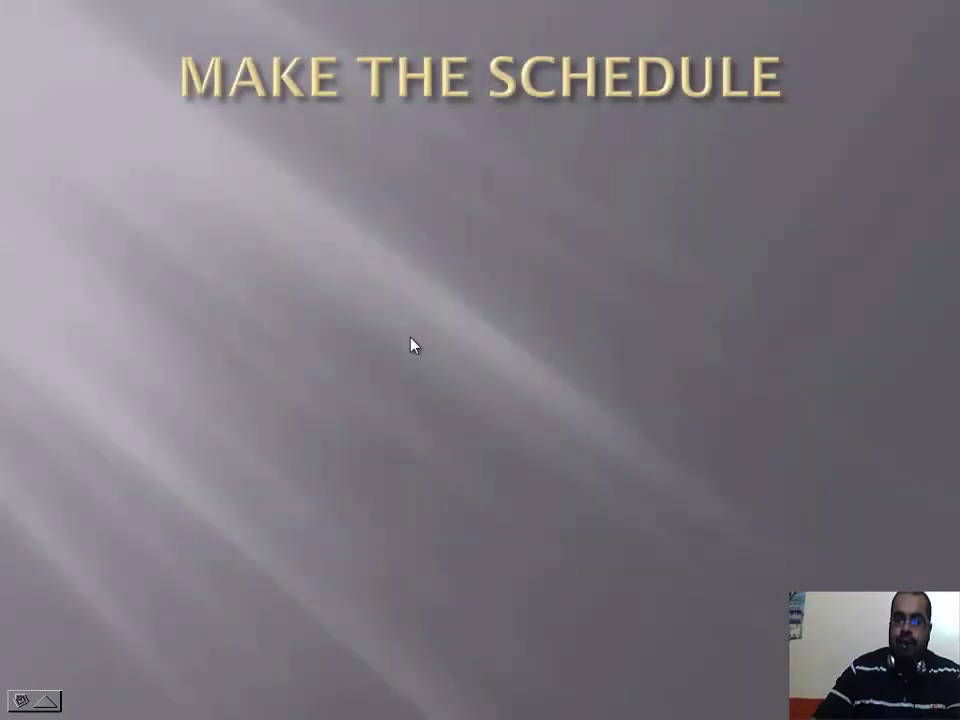
- Bring the air terminal schedule onto the MAKE THE SCHEDULE slide
left_click(413, 345)
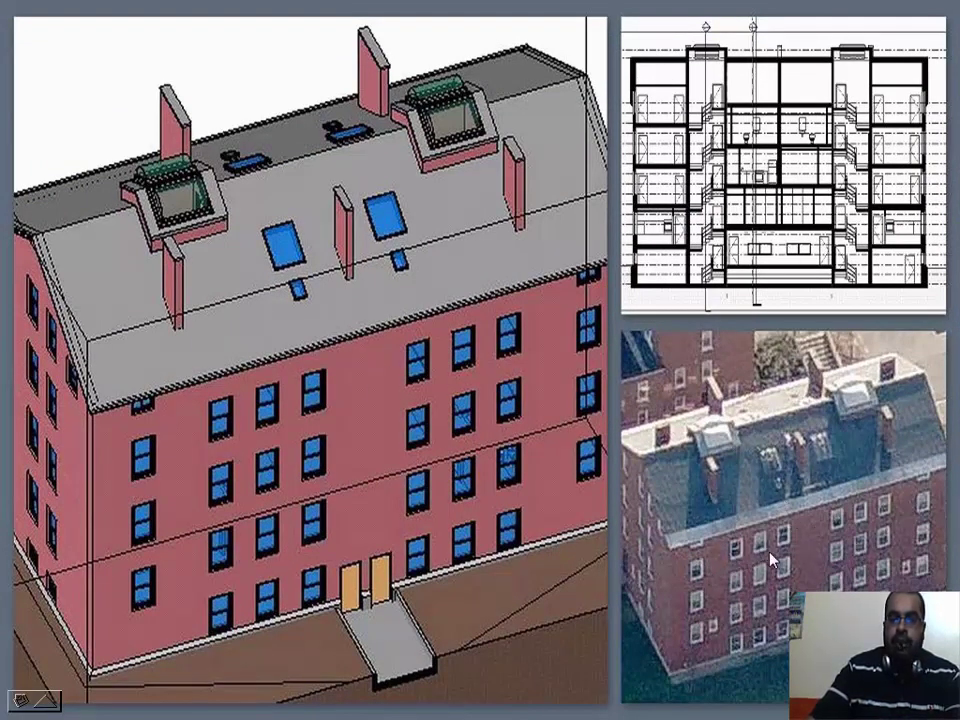
- Advance the REVIT slideshow through the tower, apartment building and steel-arch roof model slides
key("Right")
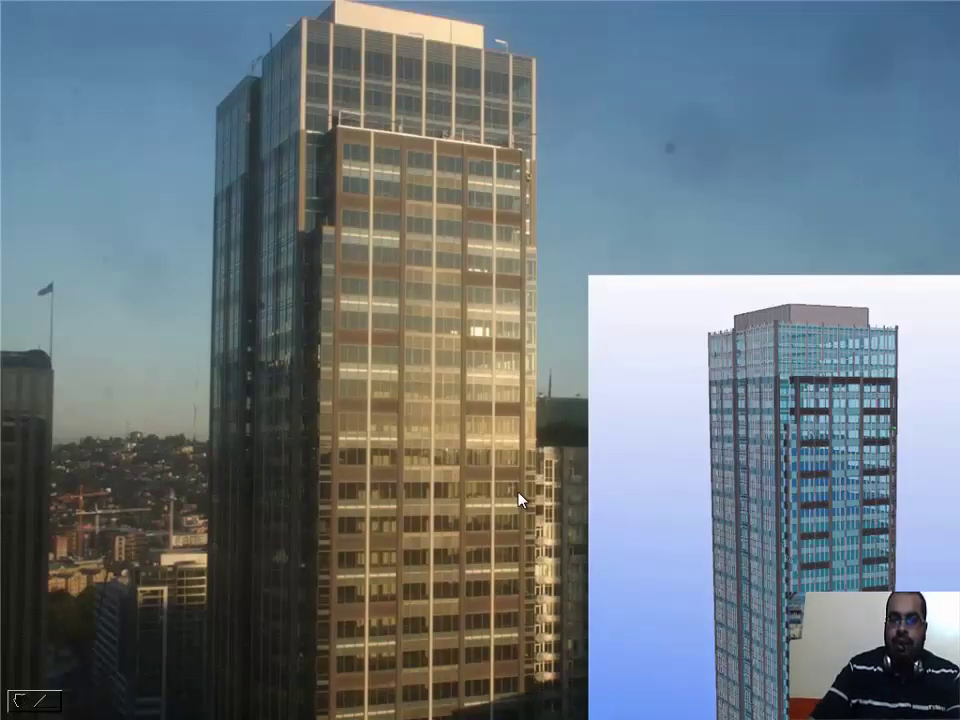
key("Right")
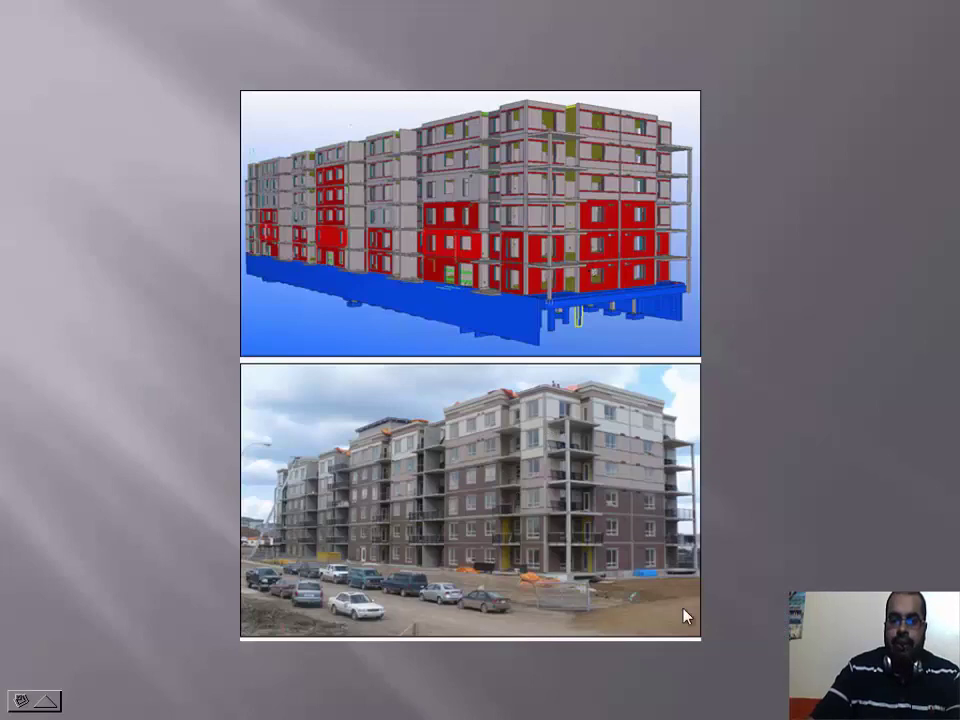
key("Right")
key("Right")
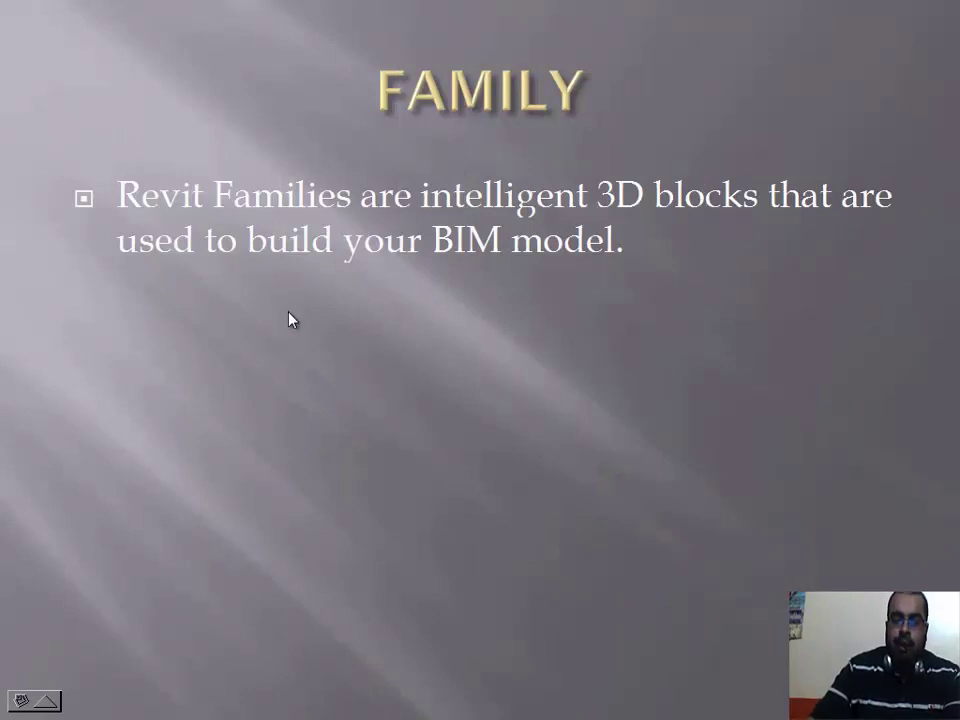
- Switch between the WizIQ session and the FAMILY slide, ending on the WizIQ window
key("alt+Tab")
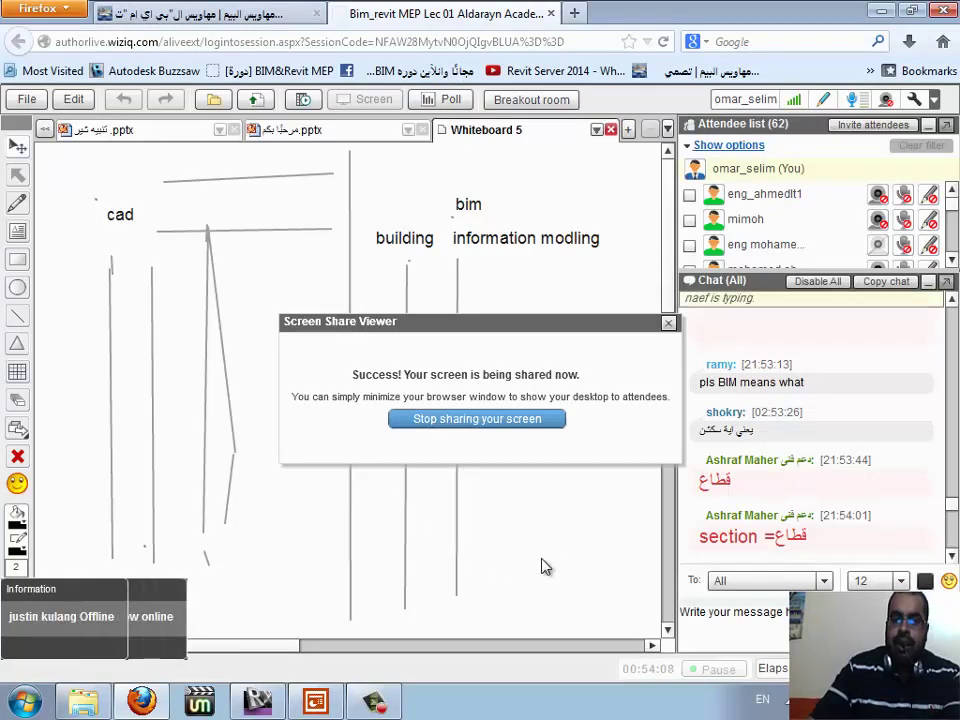
key("alt+Tab")
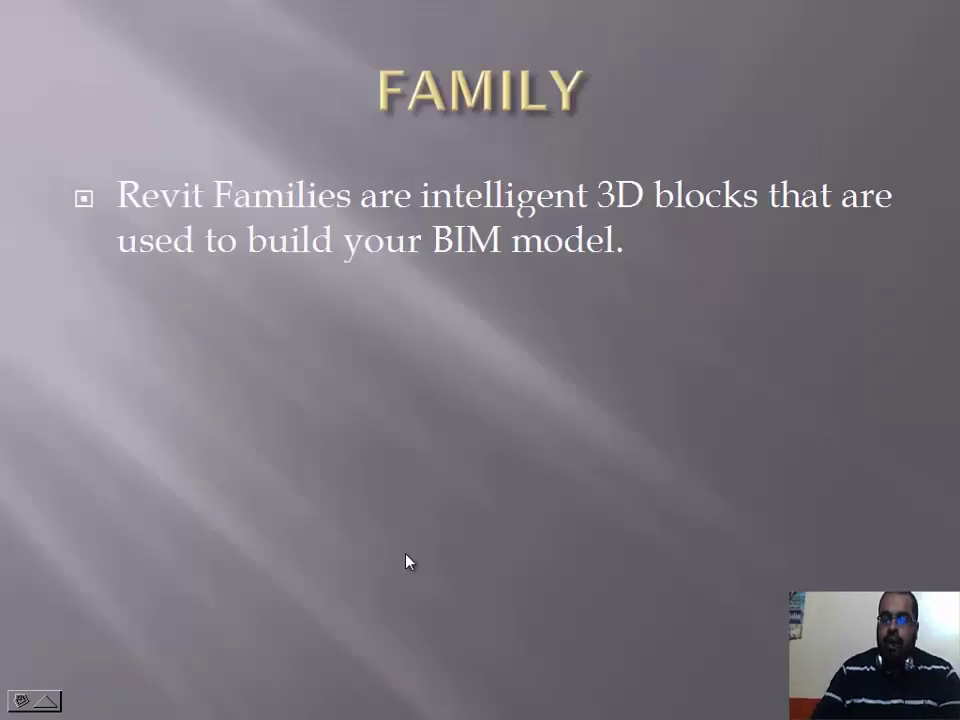
key("alt+Tab")
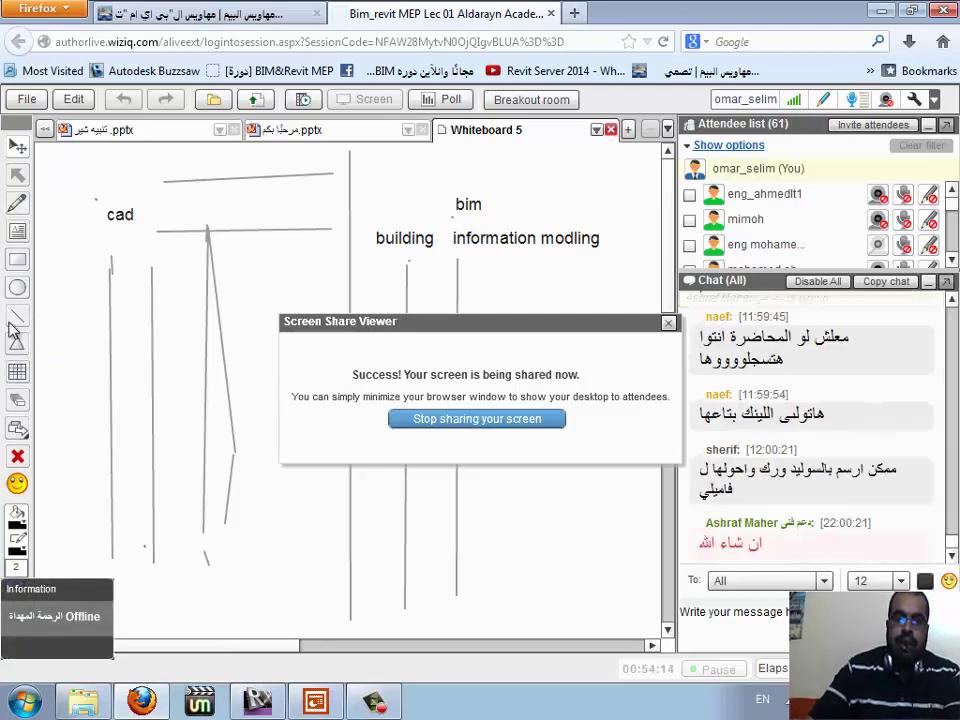
- Switch keyboard input to Arabic and draw a small rectangle at the whiteboard's left edge
key("alt+shift")
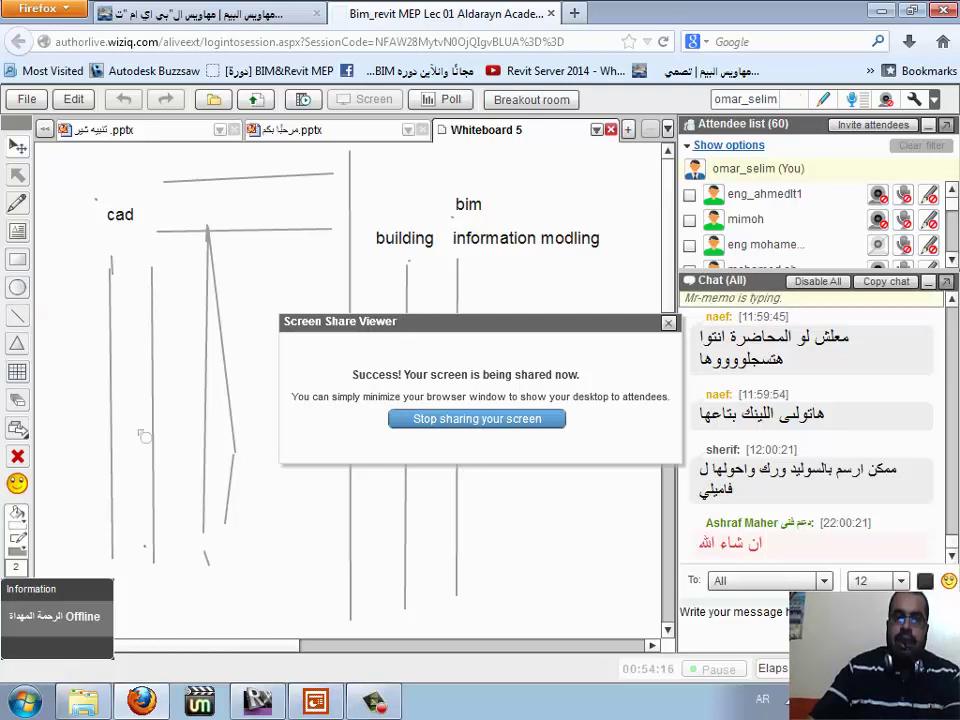
left_click(17, 259)
left_click_drag(45, 281, 82, 331)
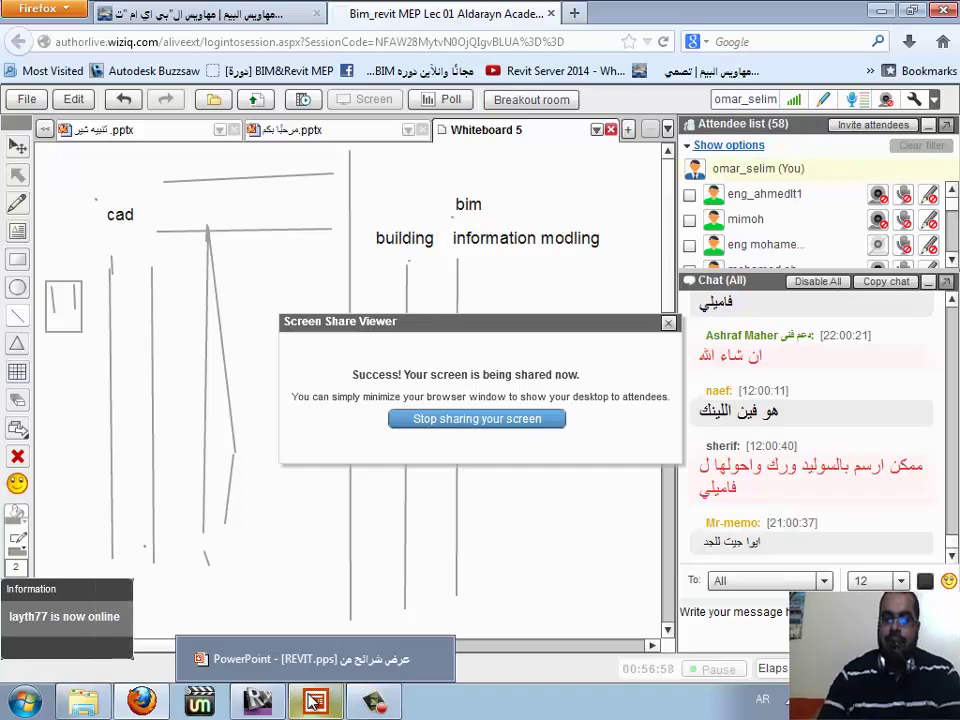
- Bring the REVIT.pps slideshow full screen and advance to the familit, seek.autodesk and broutek links slide
left_click(312, 702)
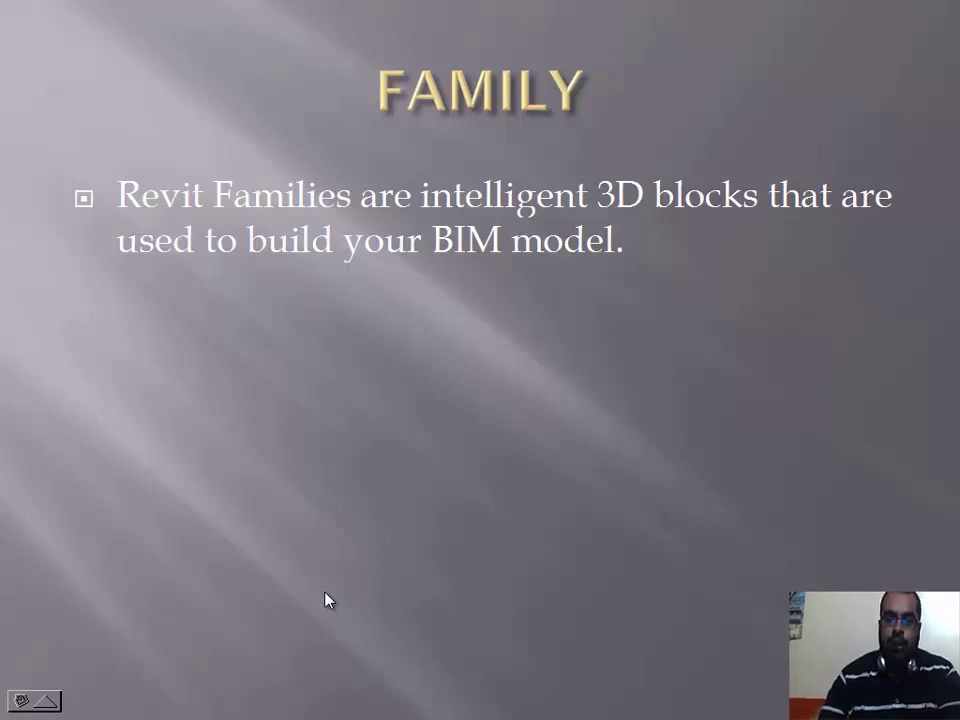
left_click(325, 600)
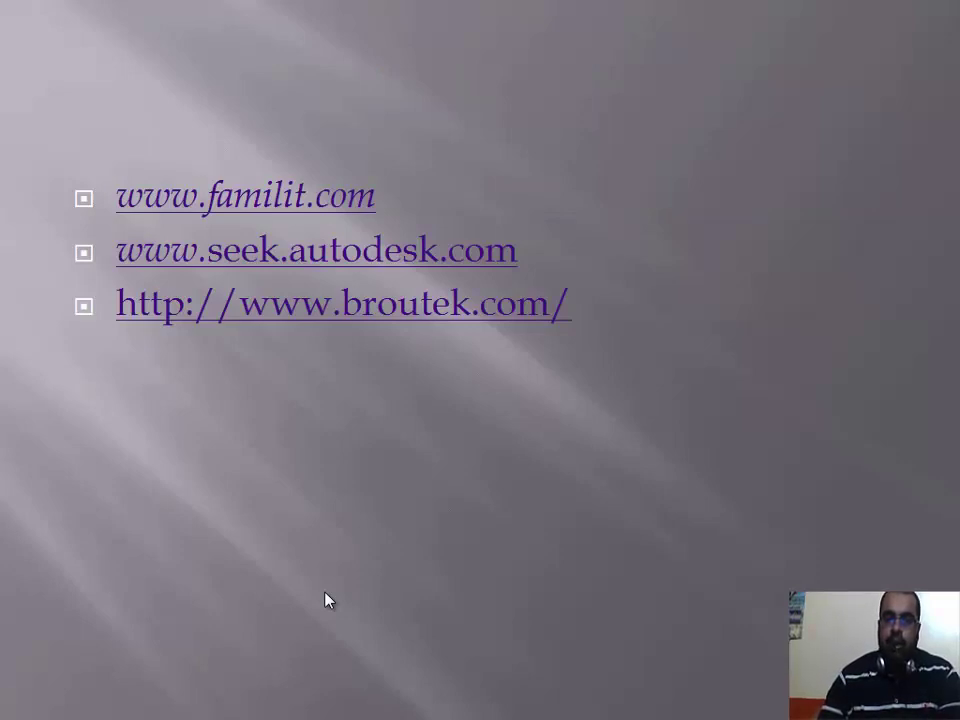
left_click(325, 600)
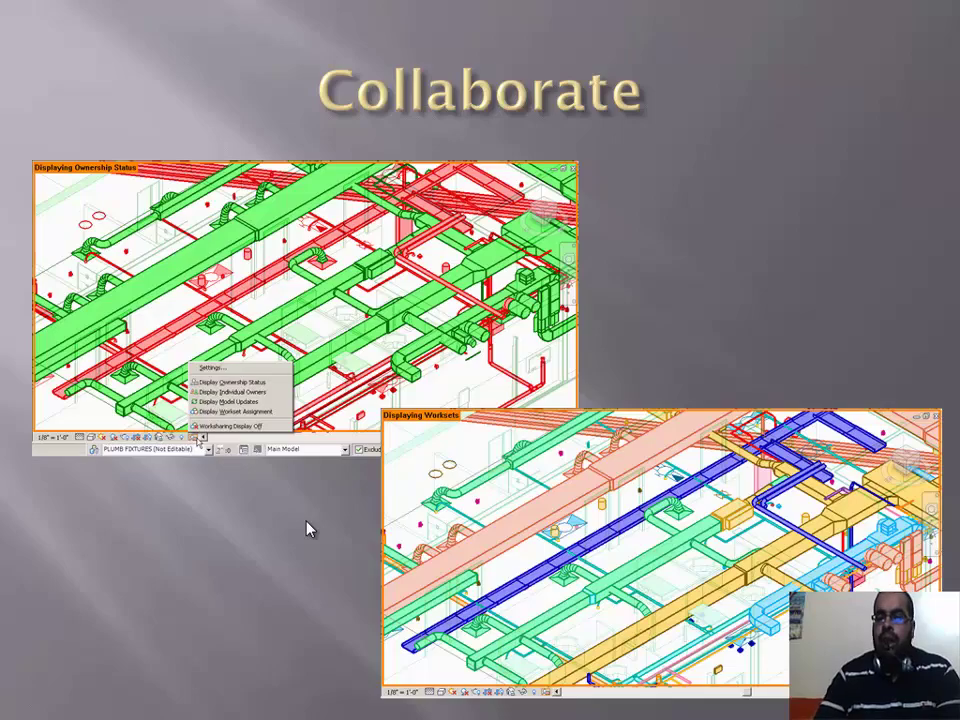
- Advance through the Revit server, Collaborate More Efficiently and point cloud slides to Visualization
key("Right")
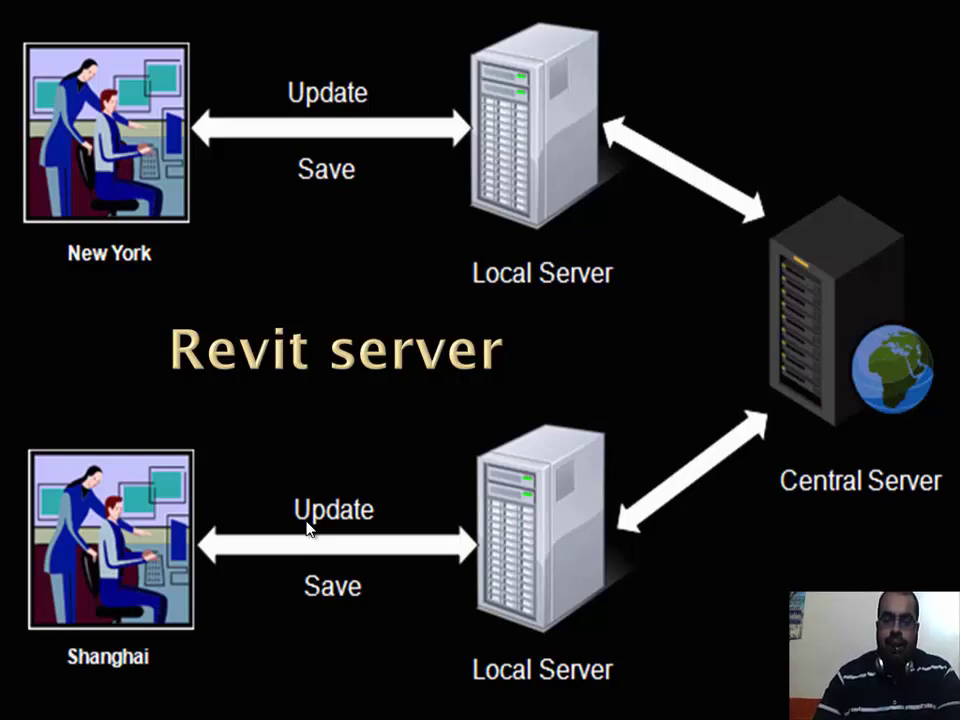
left_click(308, 529)
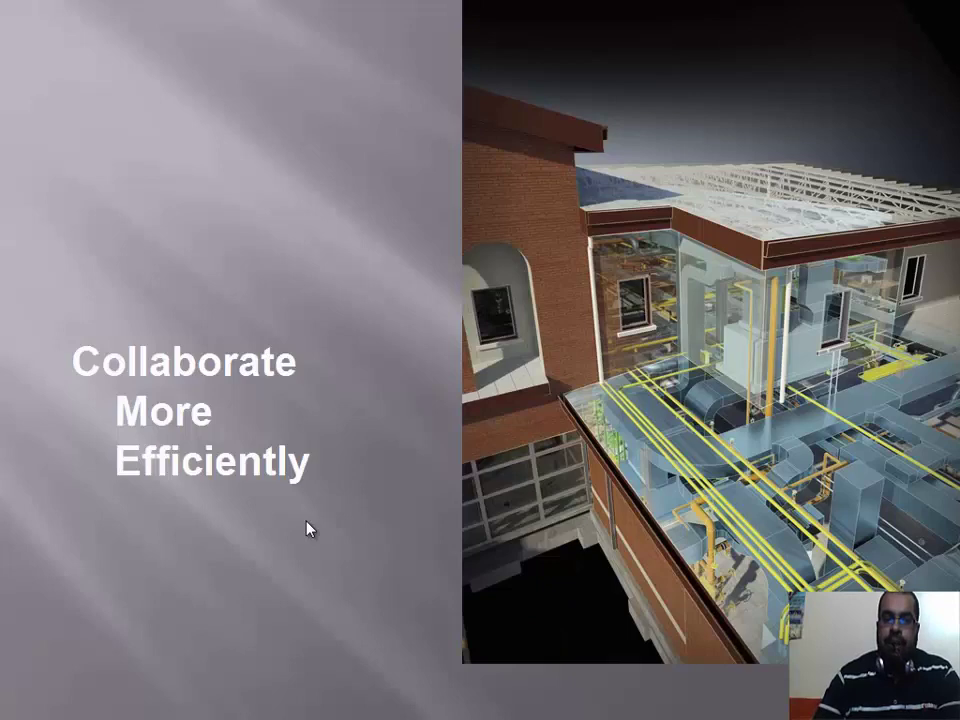
left_click(308, 529)
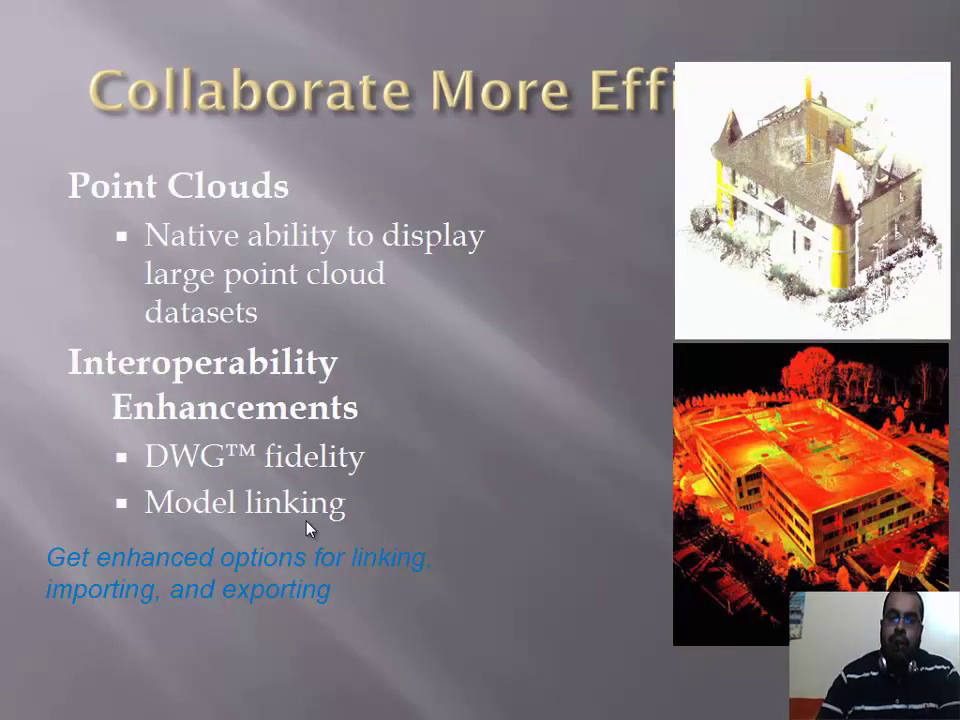
left_click(308, 529)
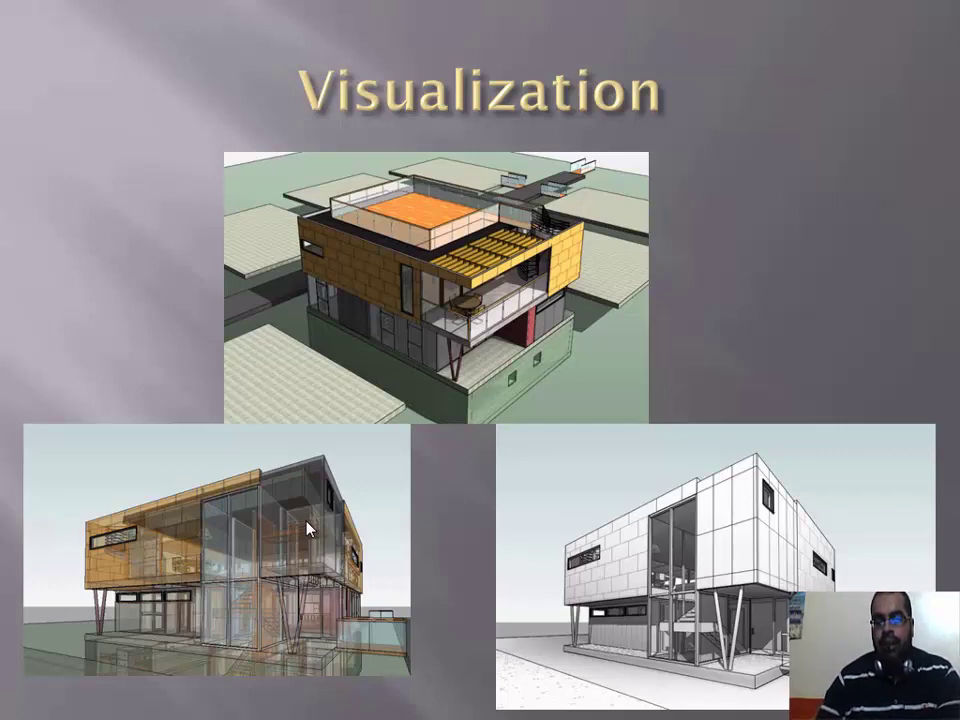
- Step back to Vault Collaboration, then advance through Family Editor, Sloped Piping and System Browser to Document and Deliver
key("Left")
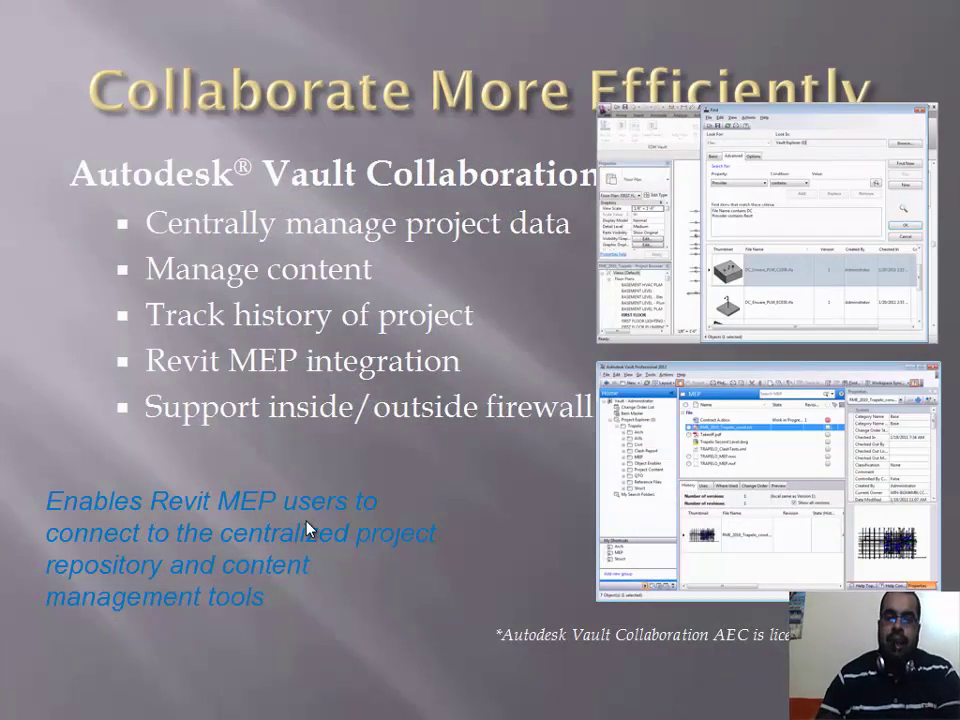
key("Left")
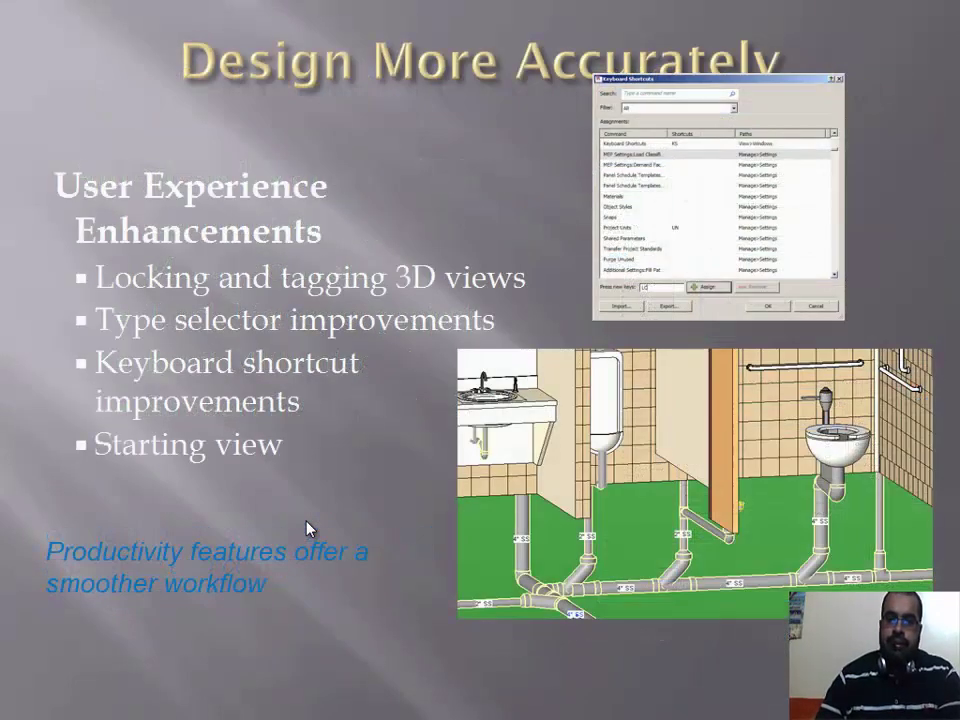
key("Left")
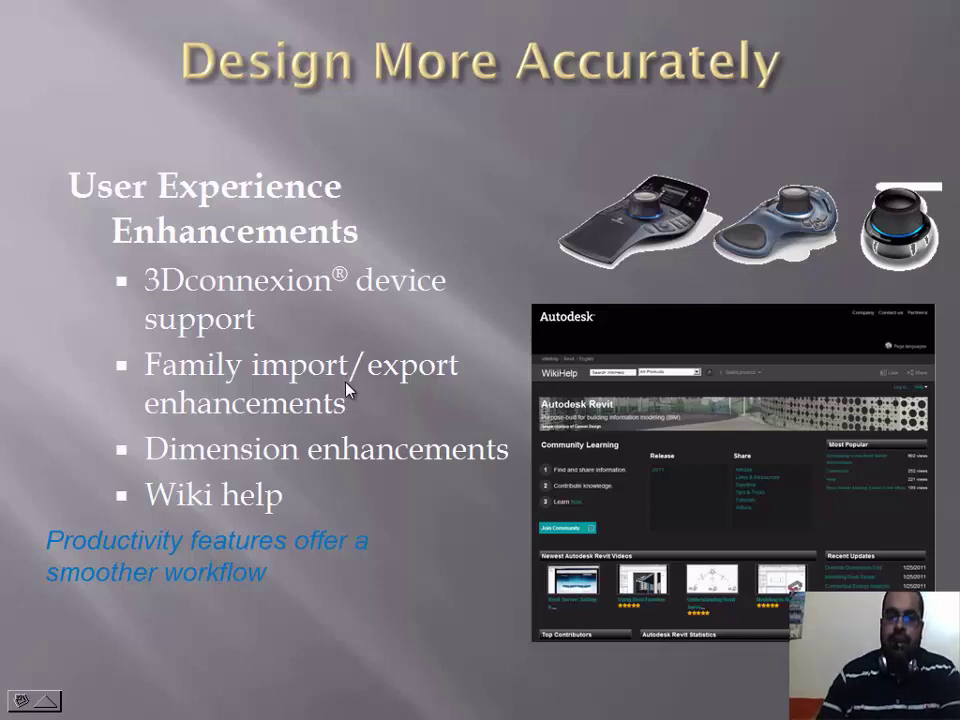
key("Right")
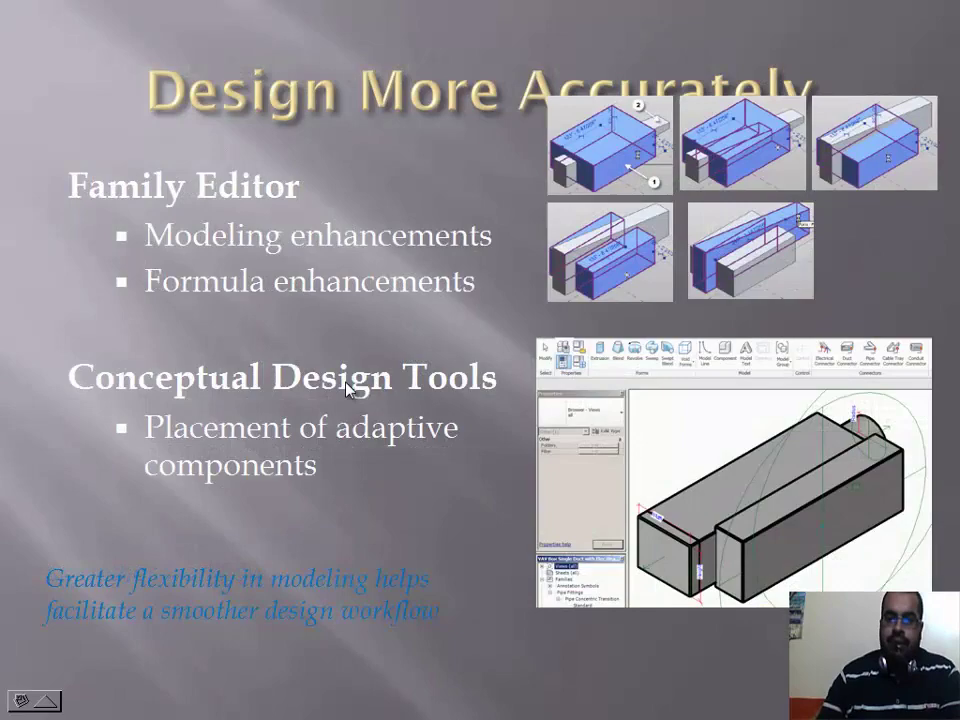
key("Right")
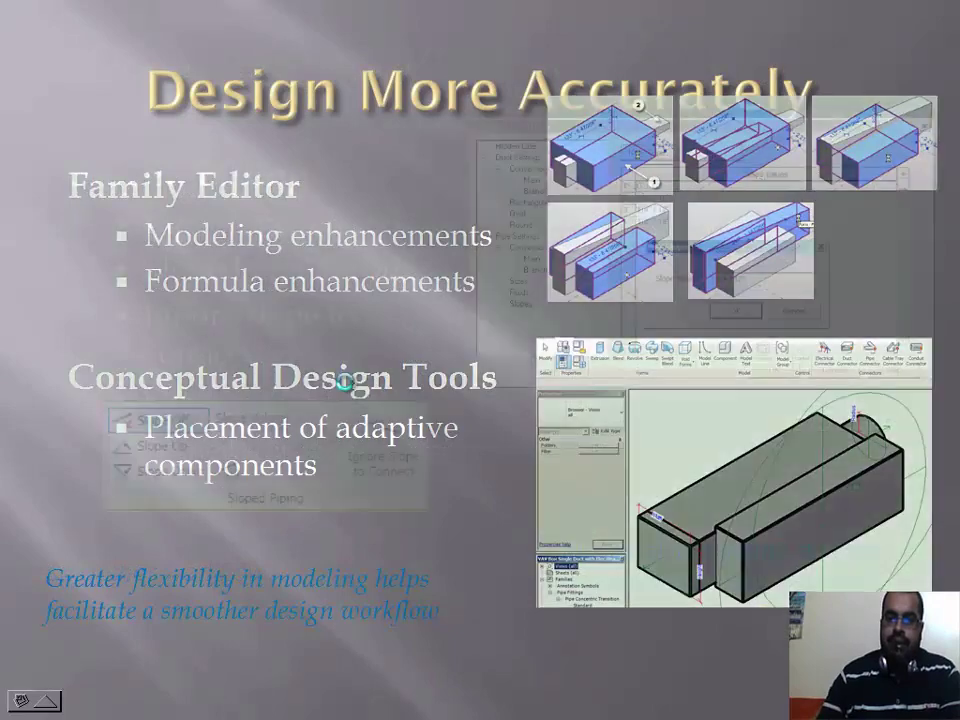
key("Right")
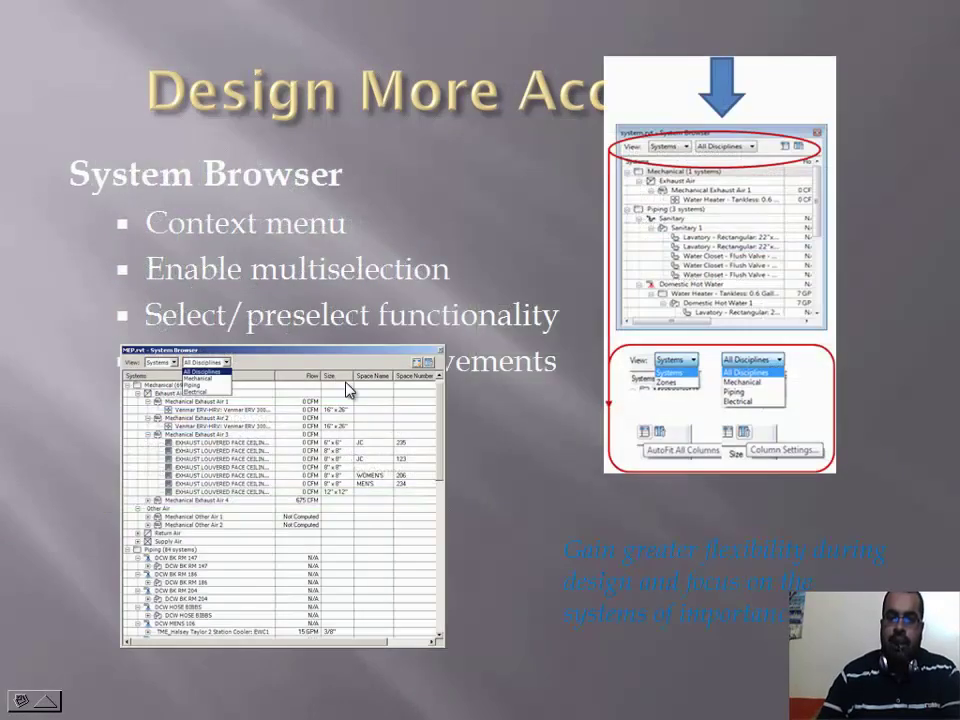
key("Right")
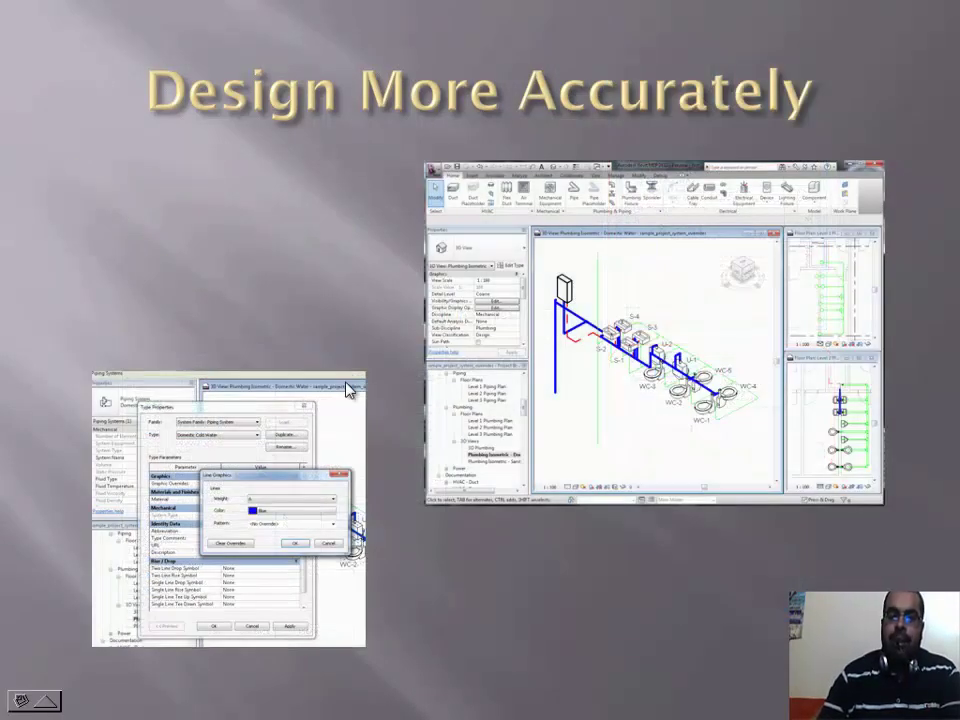
key("Right")
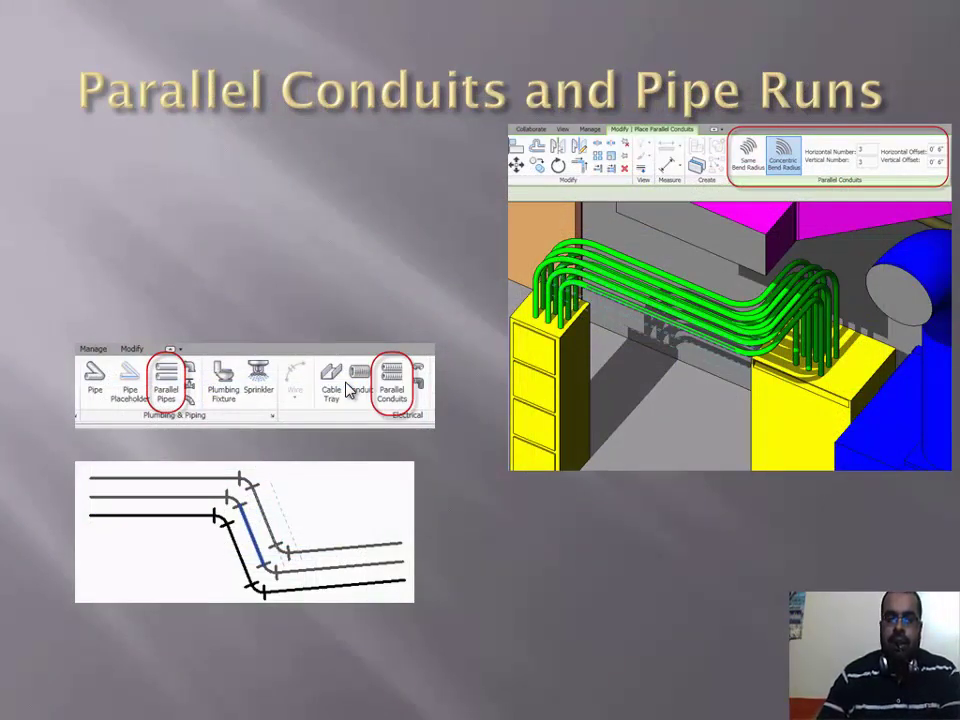
key("Right")
- Advance past Performance Improvements to the SITE slide and reveal both of its website links
key("Right")
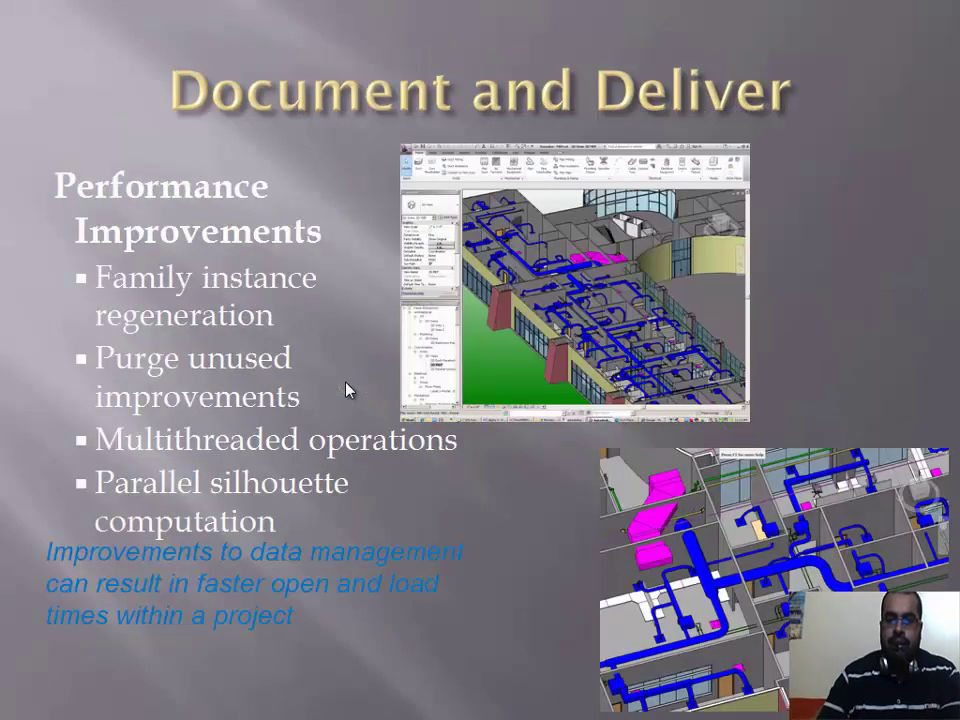
key("Right")
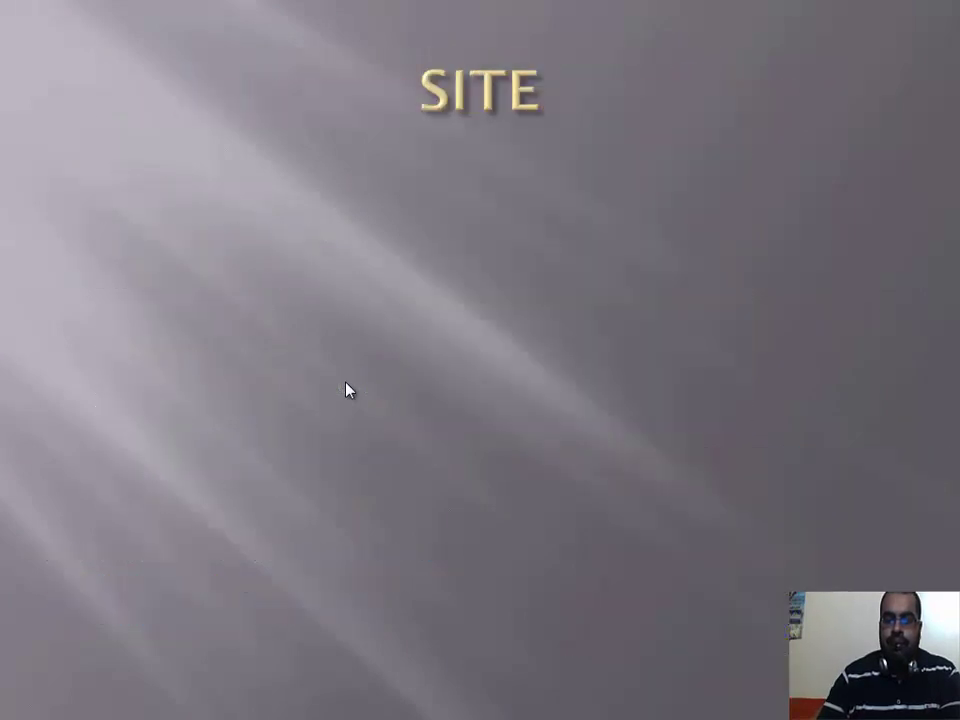
key("Right")
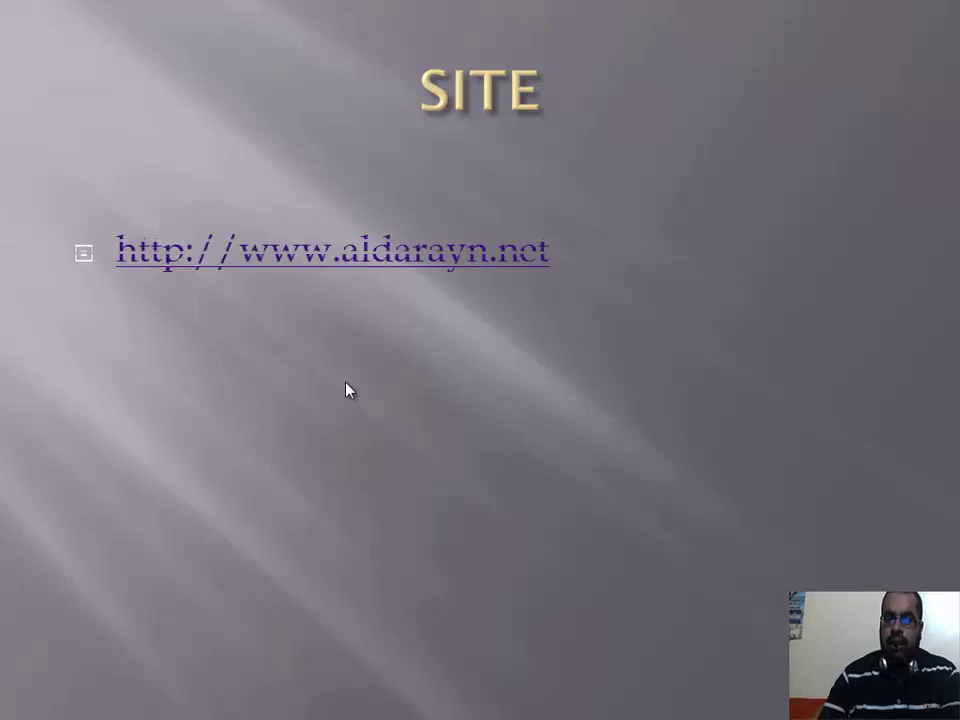
key("Right")
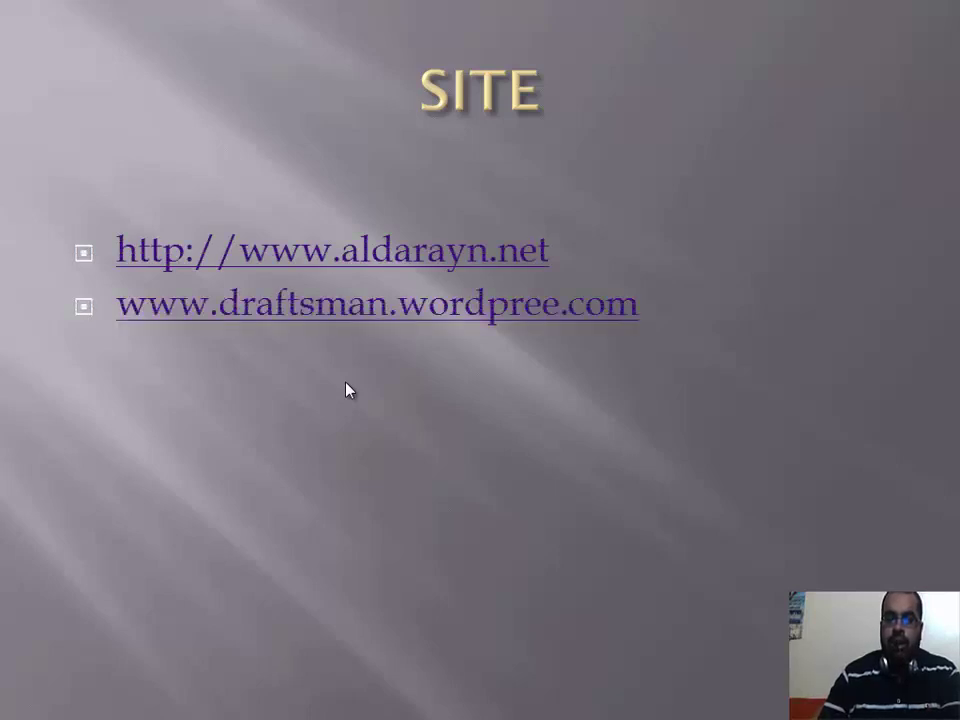
key("Right")
key("Right")
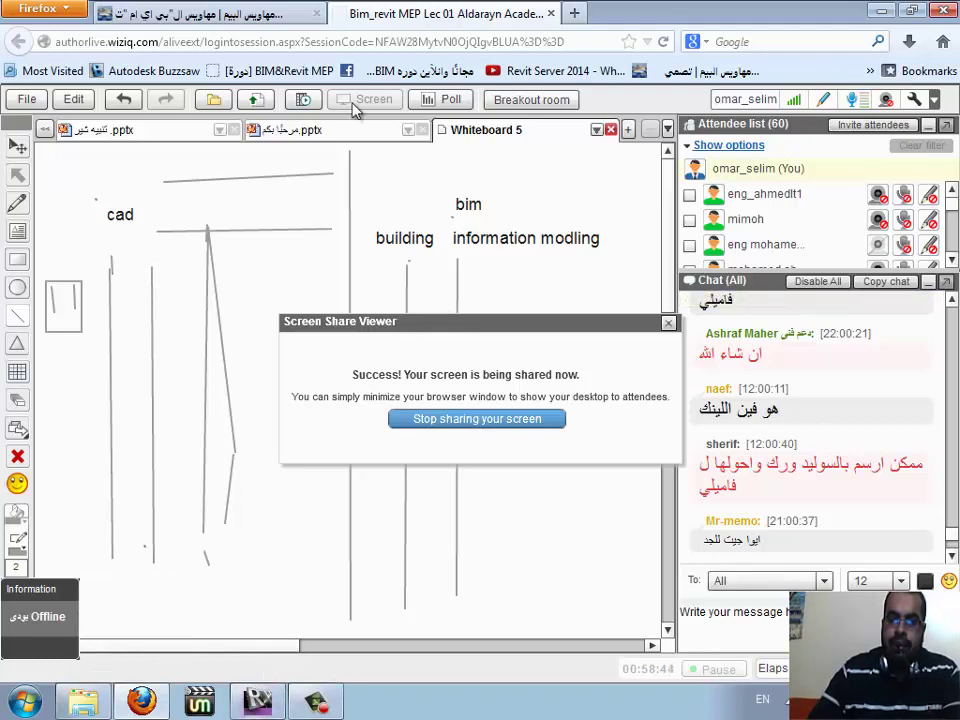
- Bring Revit forward, briefly return to the WizIQ classroom, then bring Revit's Recent Files screen back
left_click(277, 707)
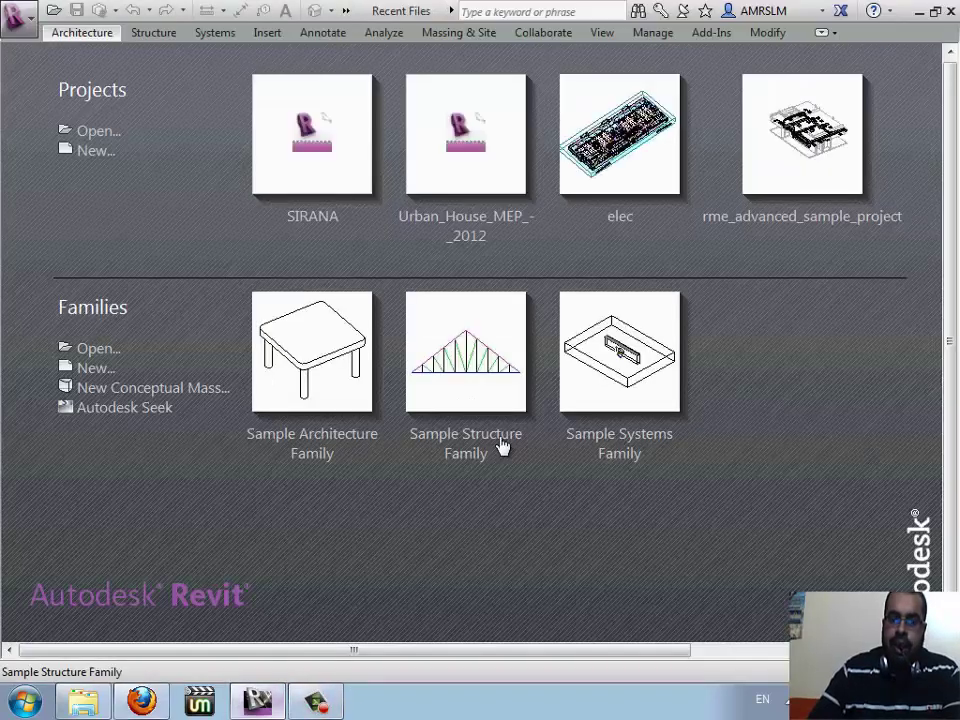
left_click(141, 703)
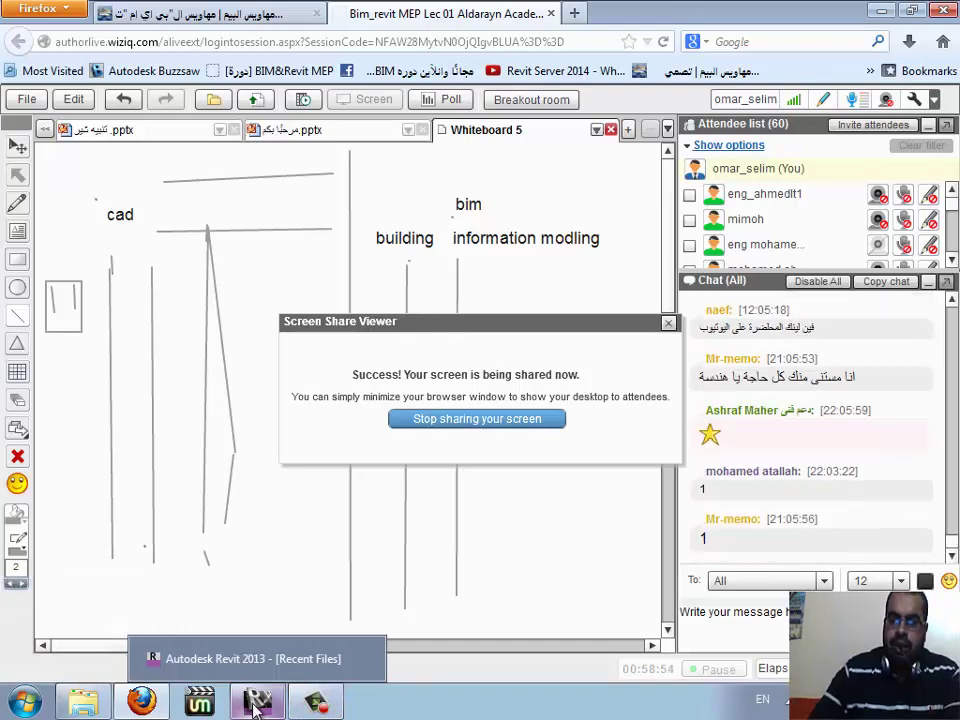
left_click(256, 703)
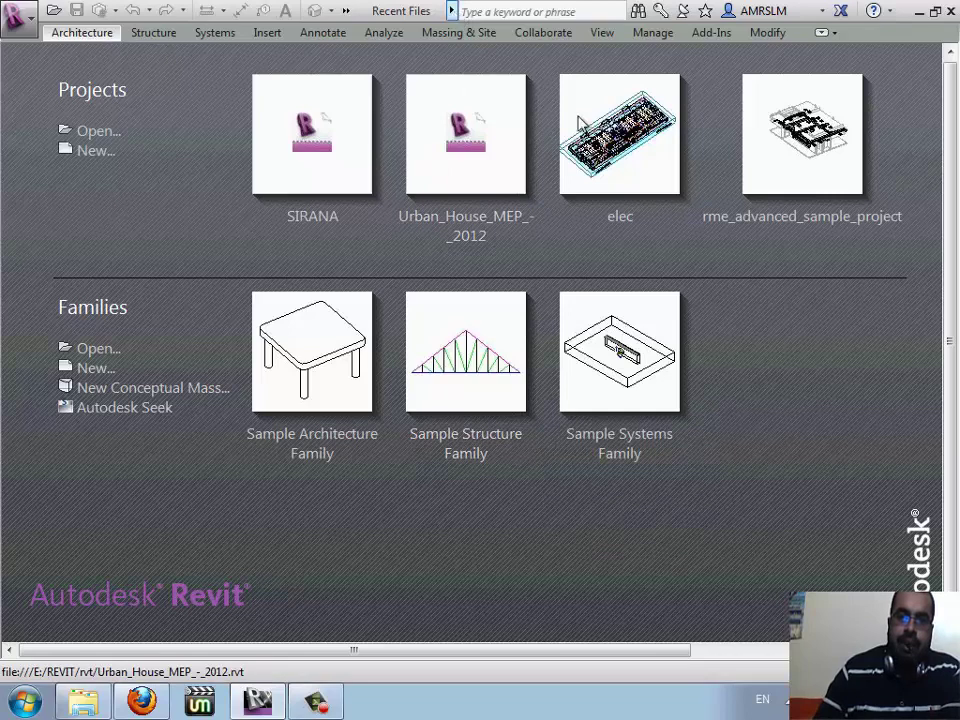
- Collapse the help search, show and close the recent documents list, then choose Open... under Projects
left_click(452, 11)
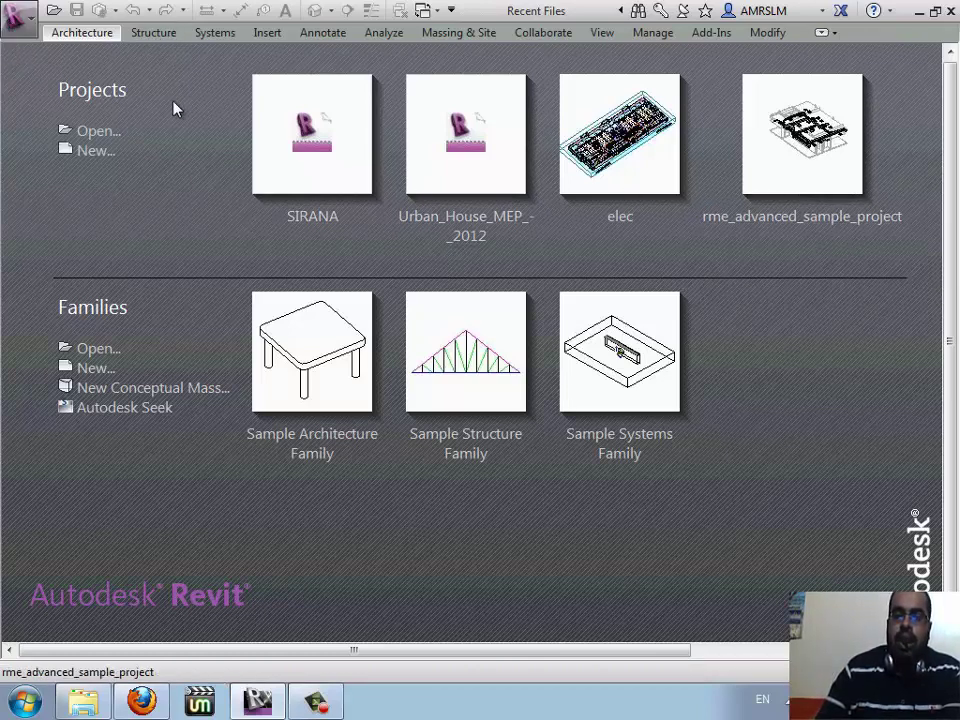
left_click(178, 390)
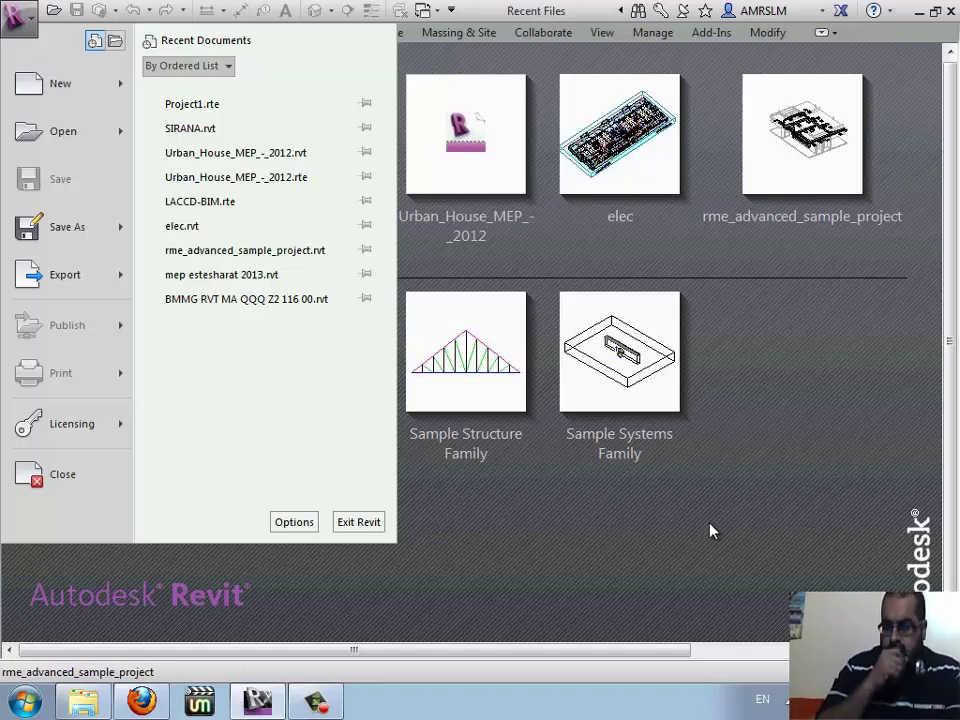
left_click(710, 530)
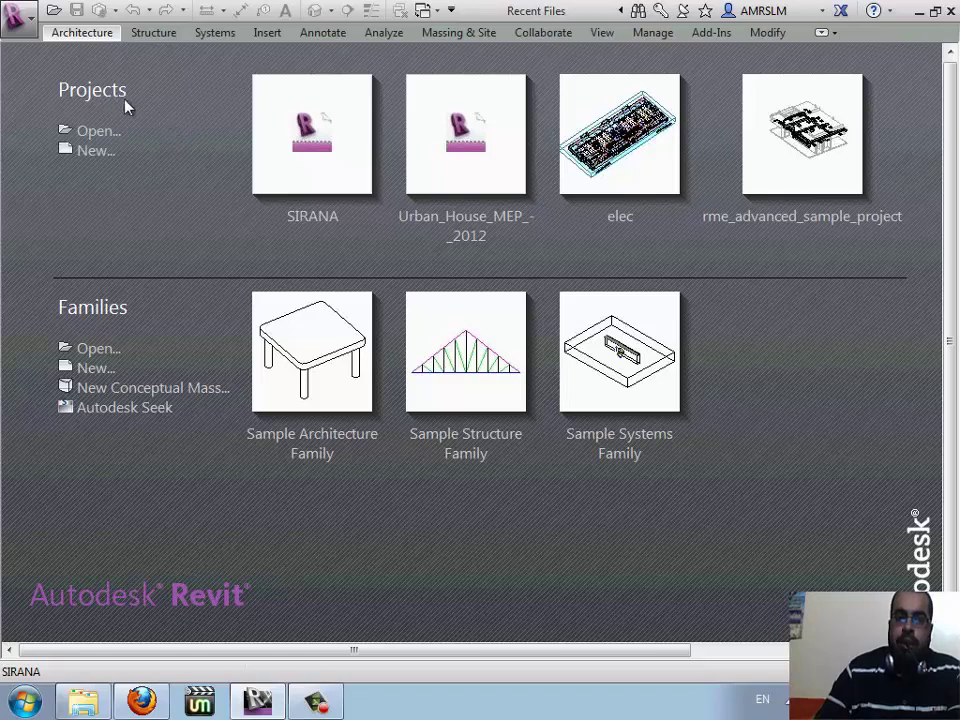
left_click(88, 133)
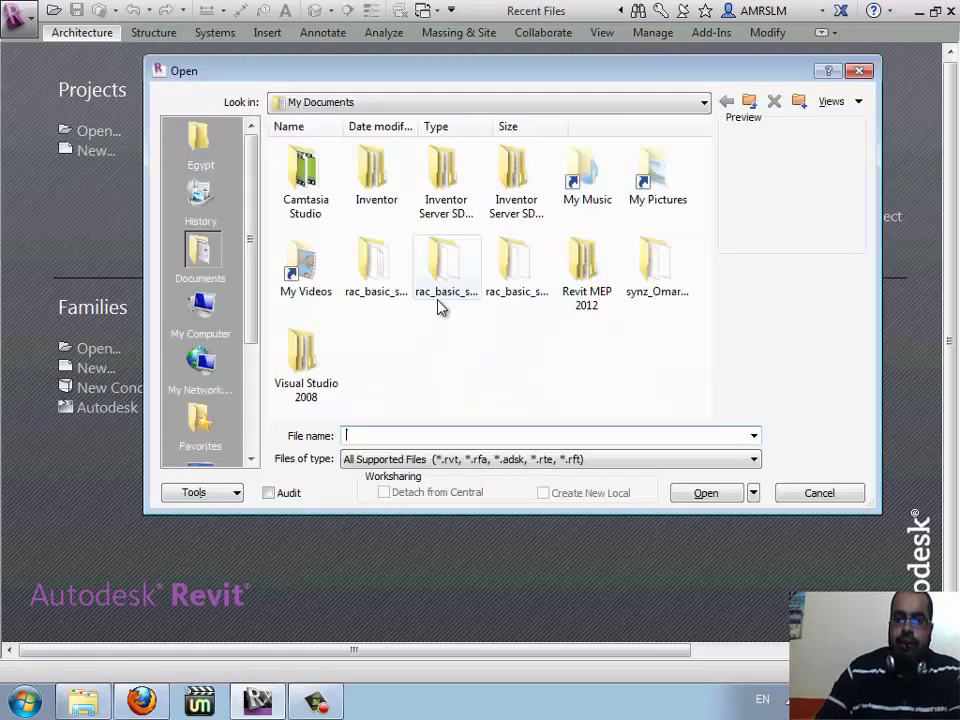
- Drop down Files of type to show filters like All Supported Files (*.rvt, *.rfa, *.adsk, *.rte, *.rft)
left_click(390, 465)
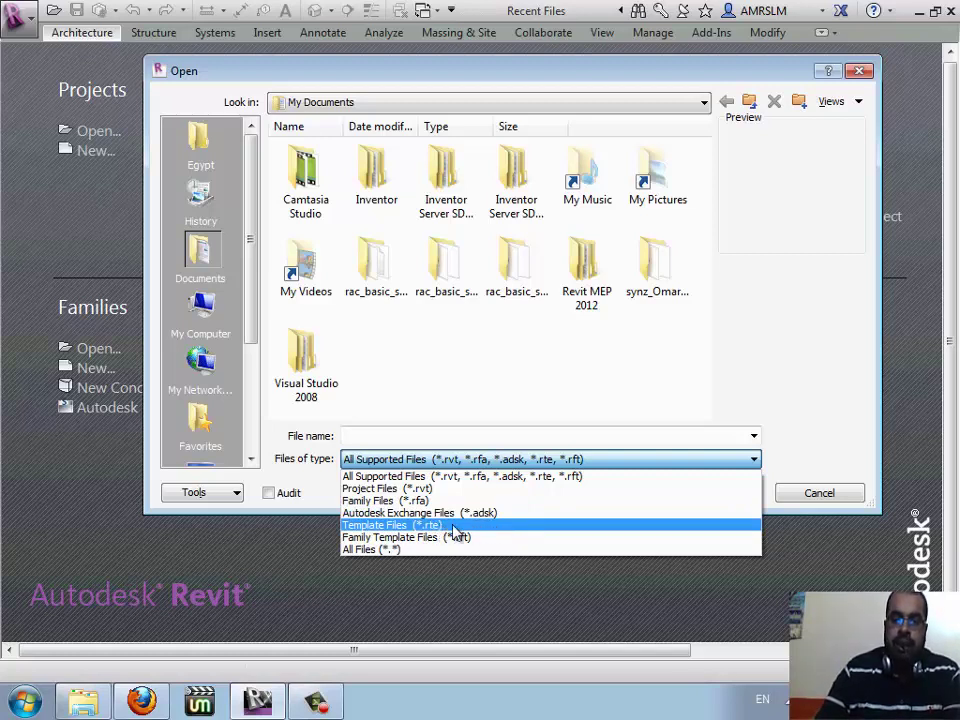
- Switch from Revit back to the WizIQ classroom in Firefox
left_click(148, 695)
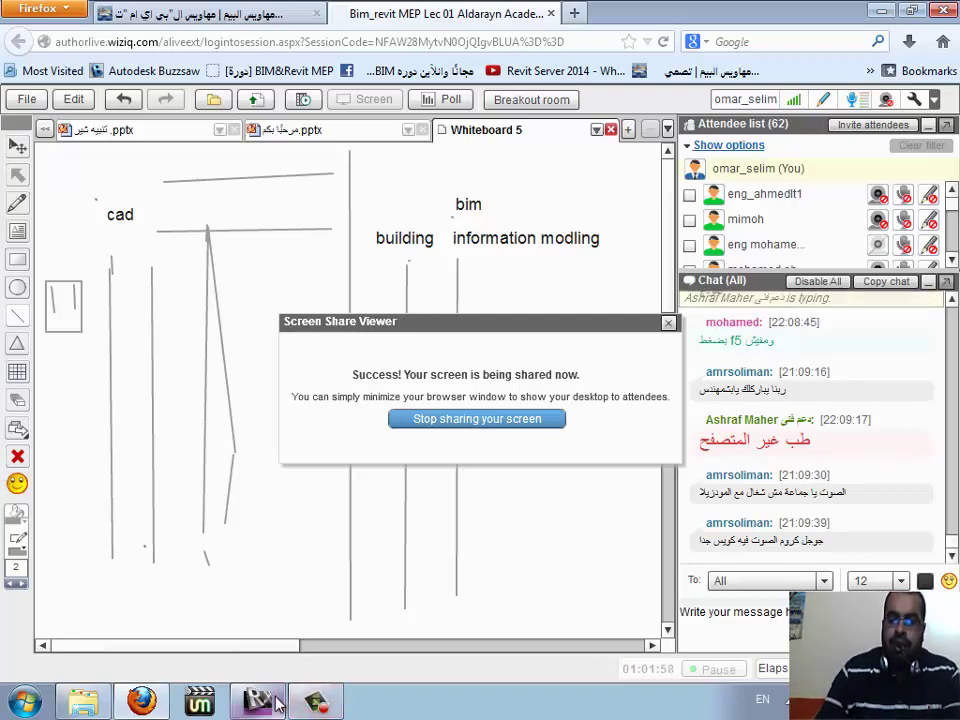
mouse_move(257, 701)
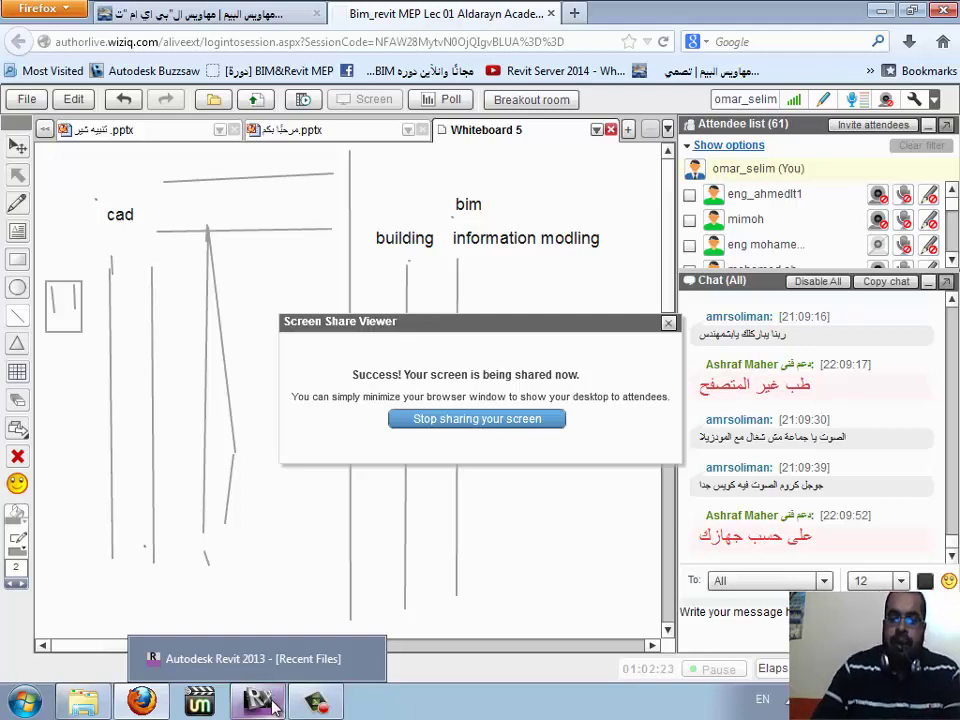
- Bring Revit's Open dialog back in front of the WizIQ whiteboard and list its file-type filters
left_click(262, 702)
left_click(430, 462)
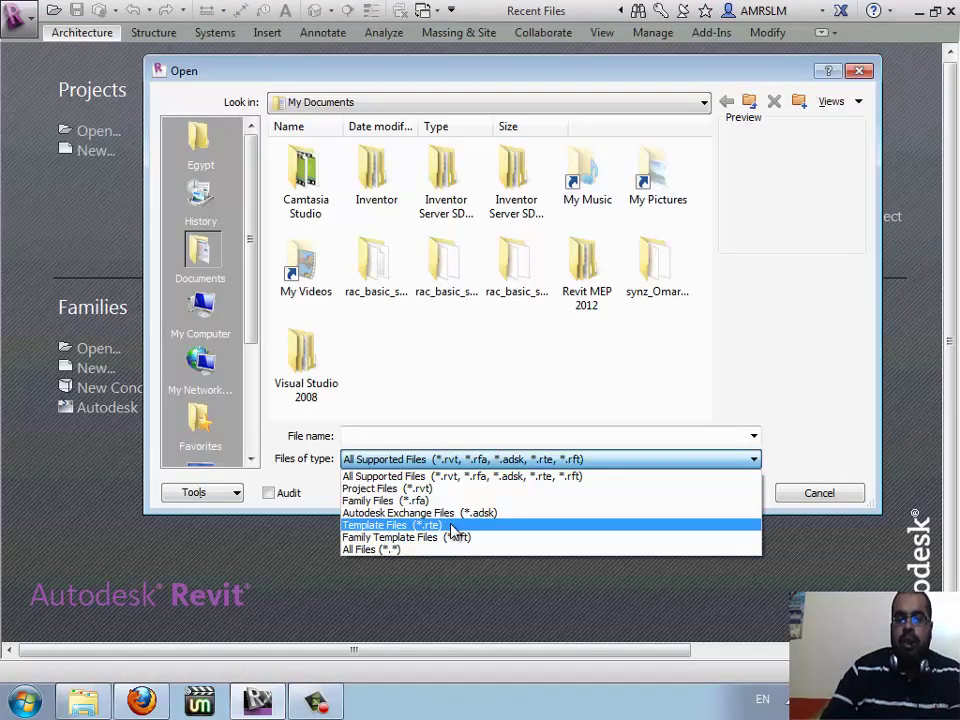
- Filter the Open dialog to Template Files (*.rte), then switch it to Project Files (*.rvt)
left_click(452, 526)
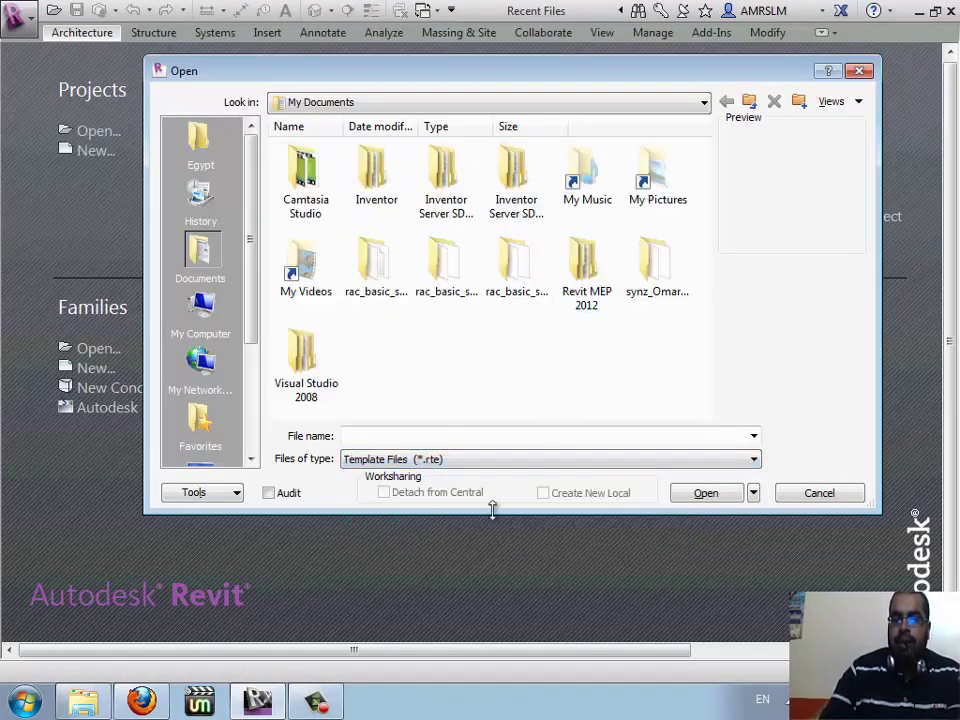
left_click(448, 462)
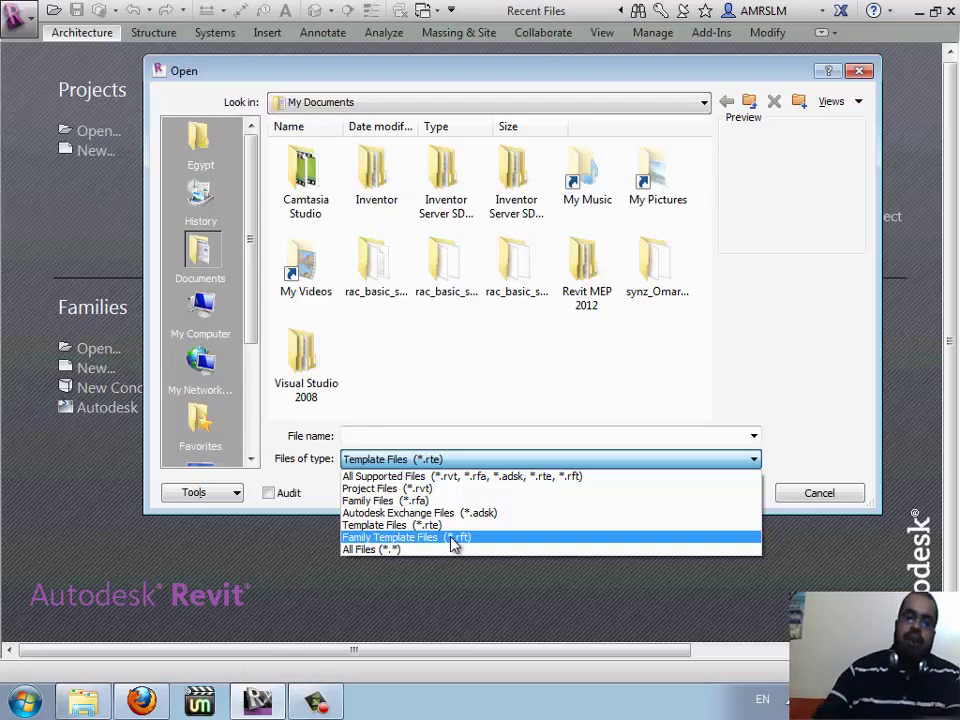
left_click(415, 489)
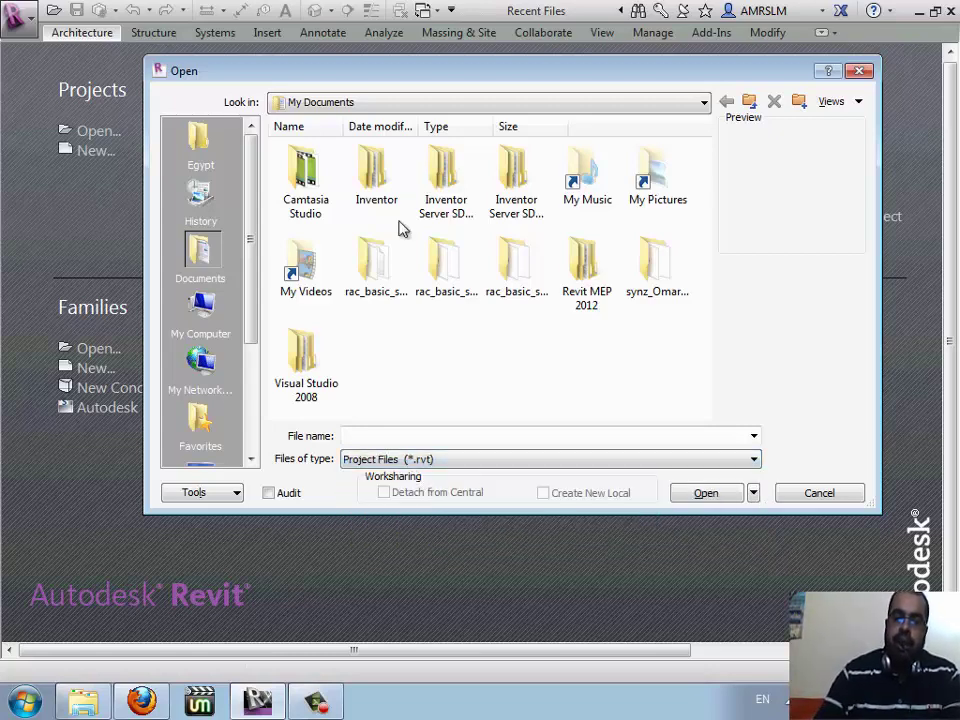
- Browse to E:\Program Files\Autodesk\Revit 2013\Program\Samples to view the sample .rvt projects
left_click(702, 106)
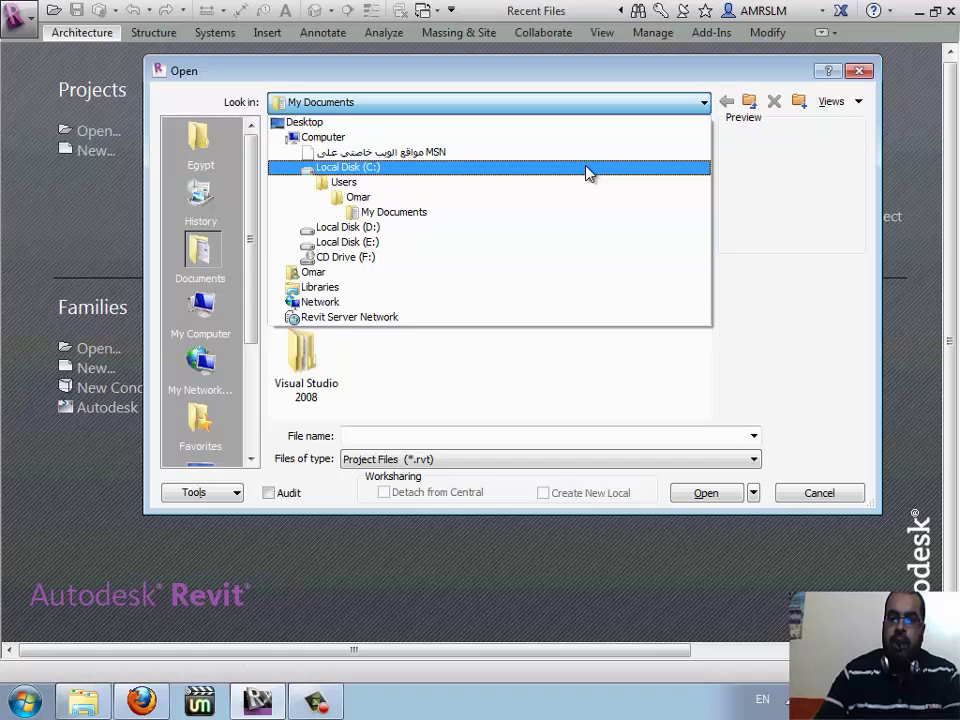
left_click(532, 249)
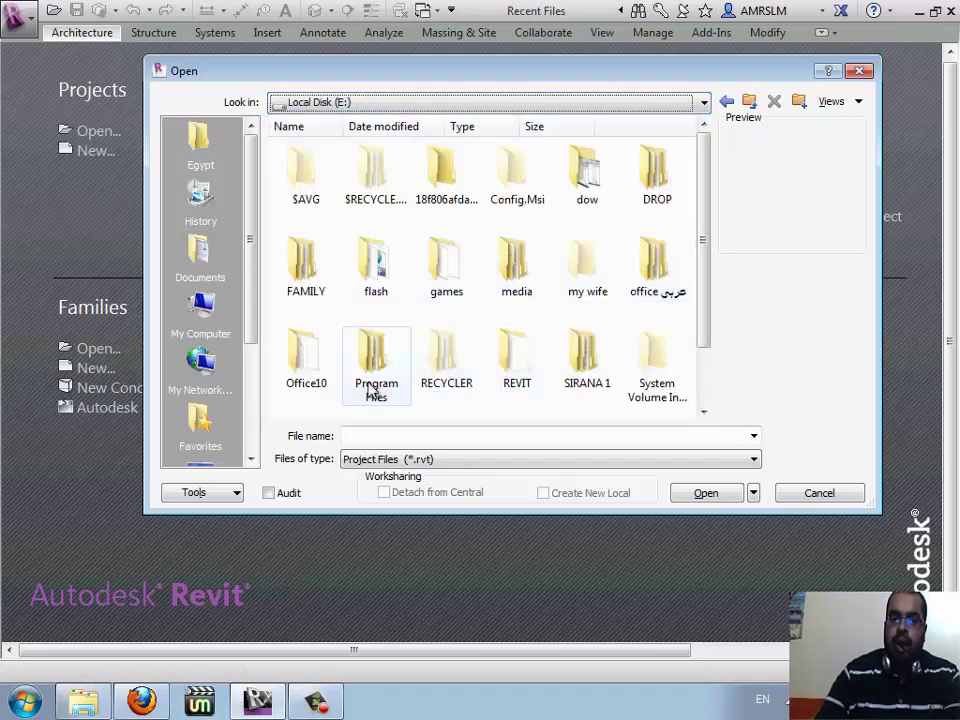
double_click(372, 388)
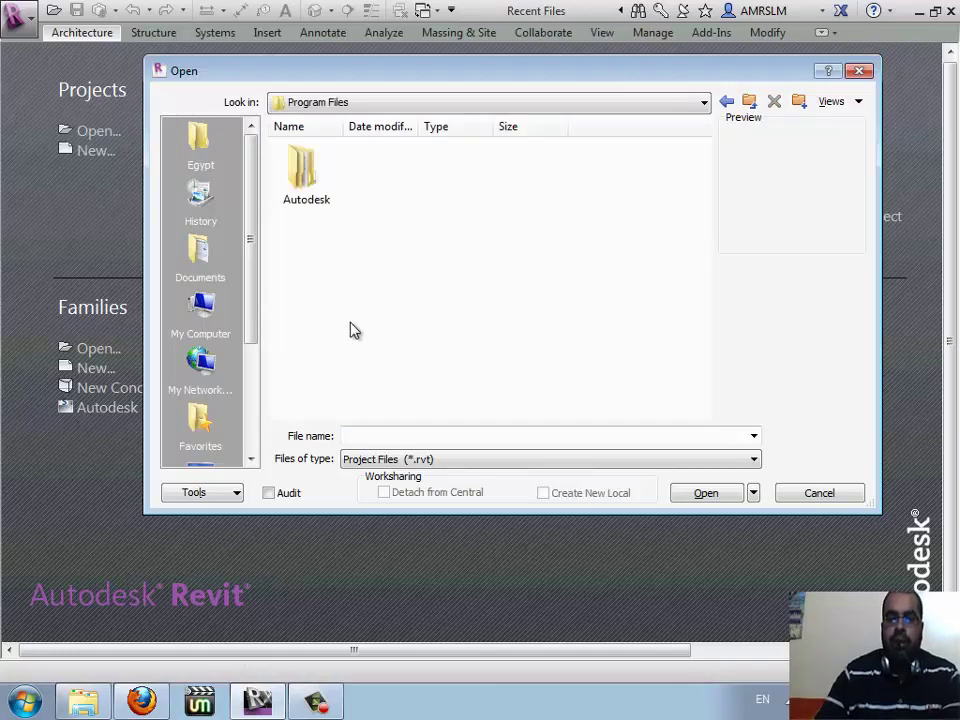
double_click(302, 188)
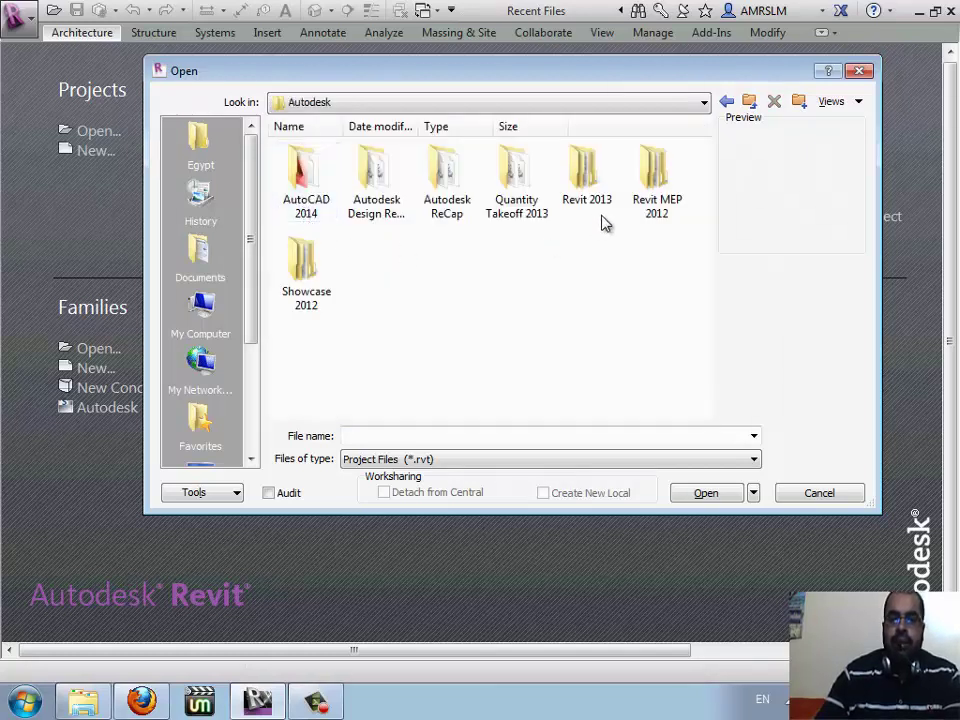
double_click(605, 208)
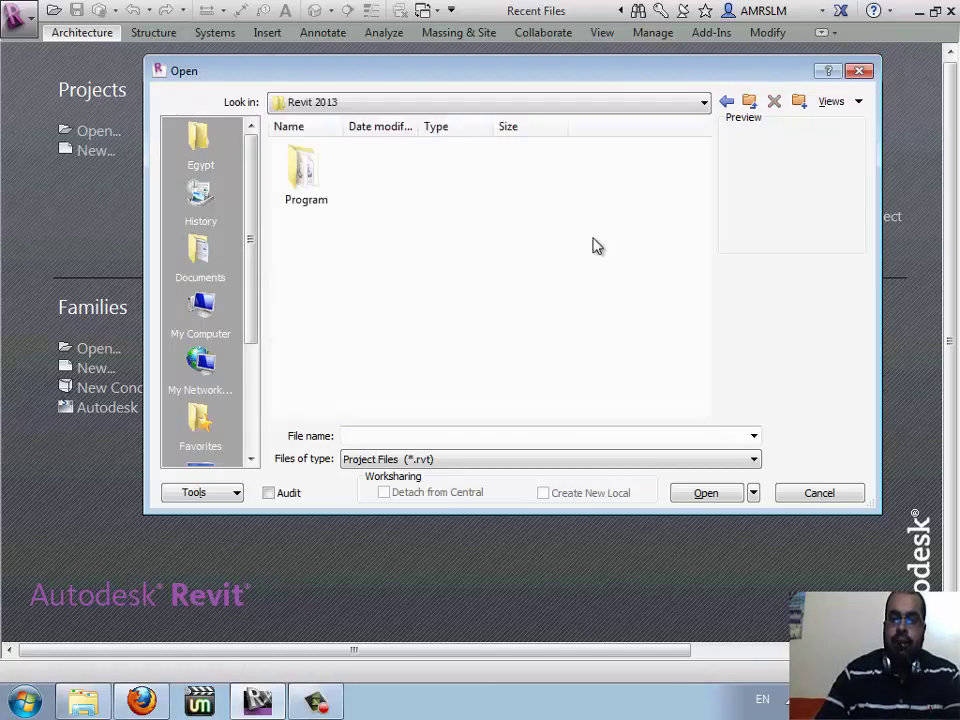
double_click(306, 180)
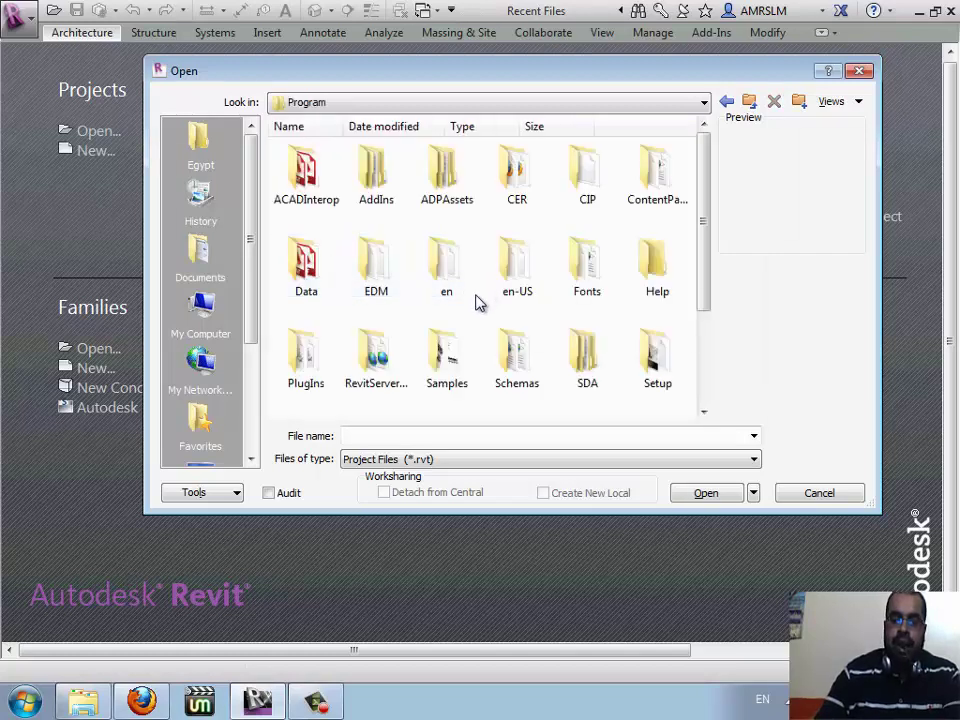
left_click(462, 362)
double_click(472, 370)
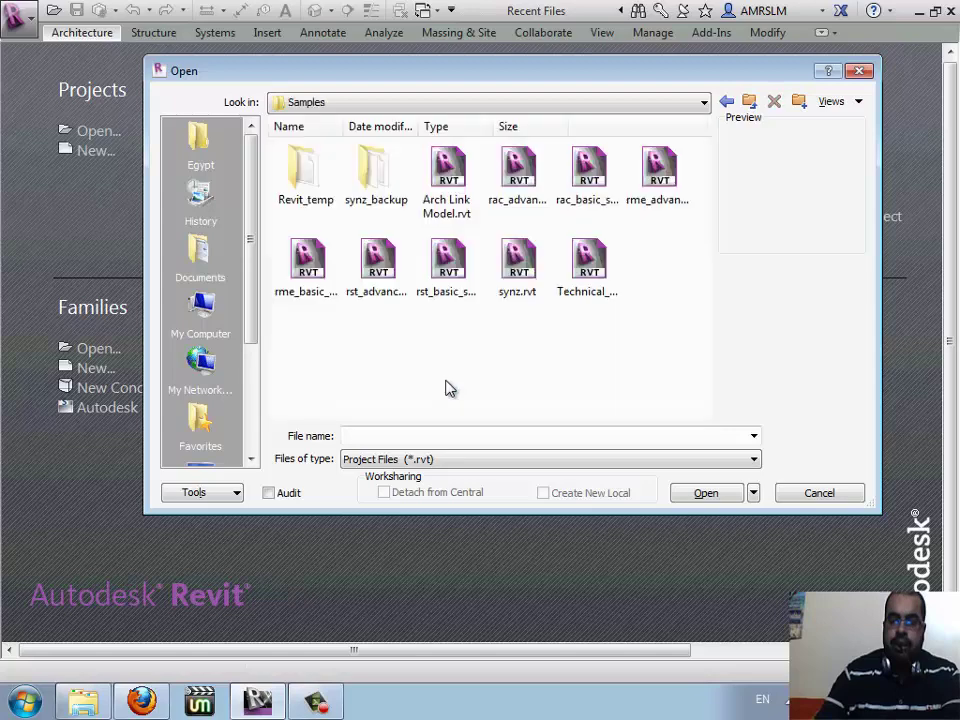
left_click(631, 108)
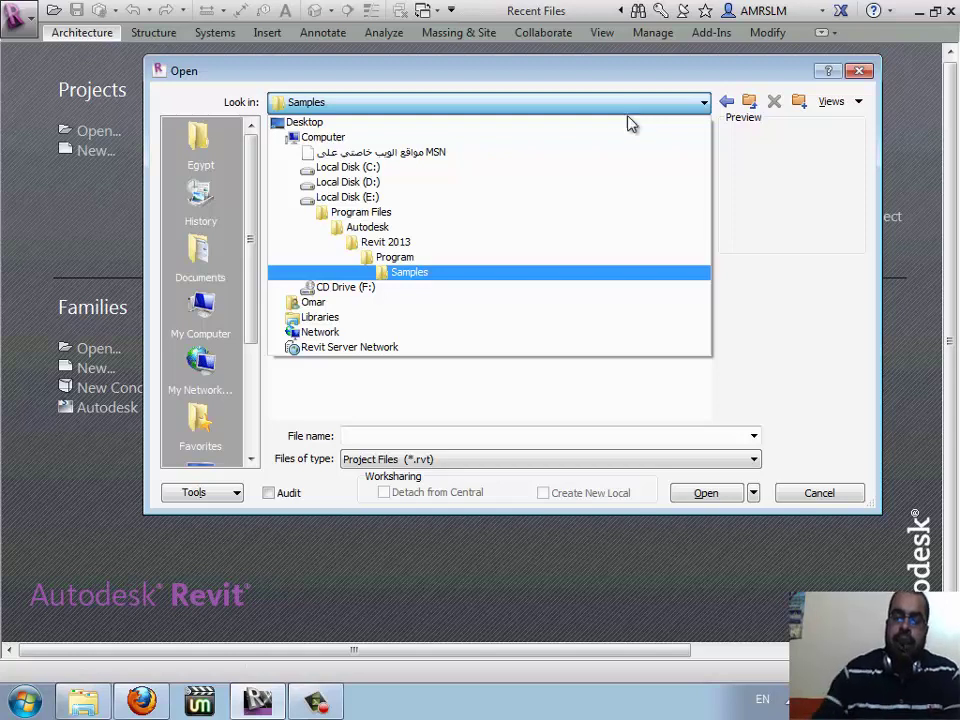
left_click(768, 211)
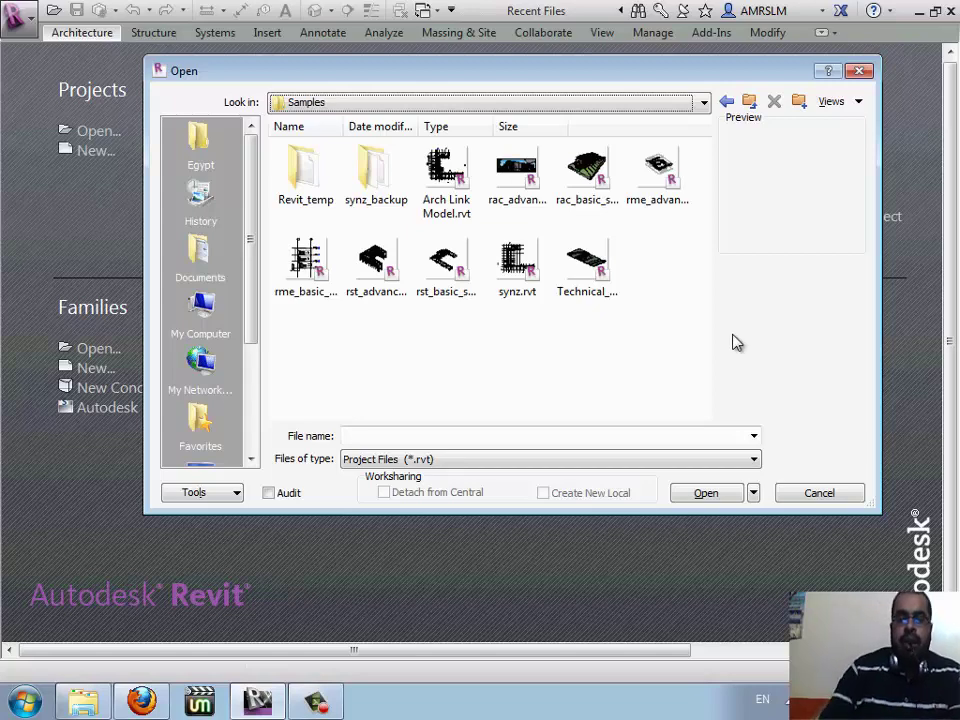
- Check the WizIQ whiteboard, then cancel Revit's Open dialog without opening a file
left_click(143, 700)
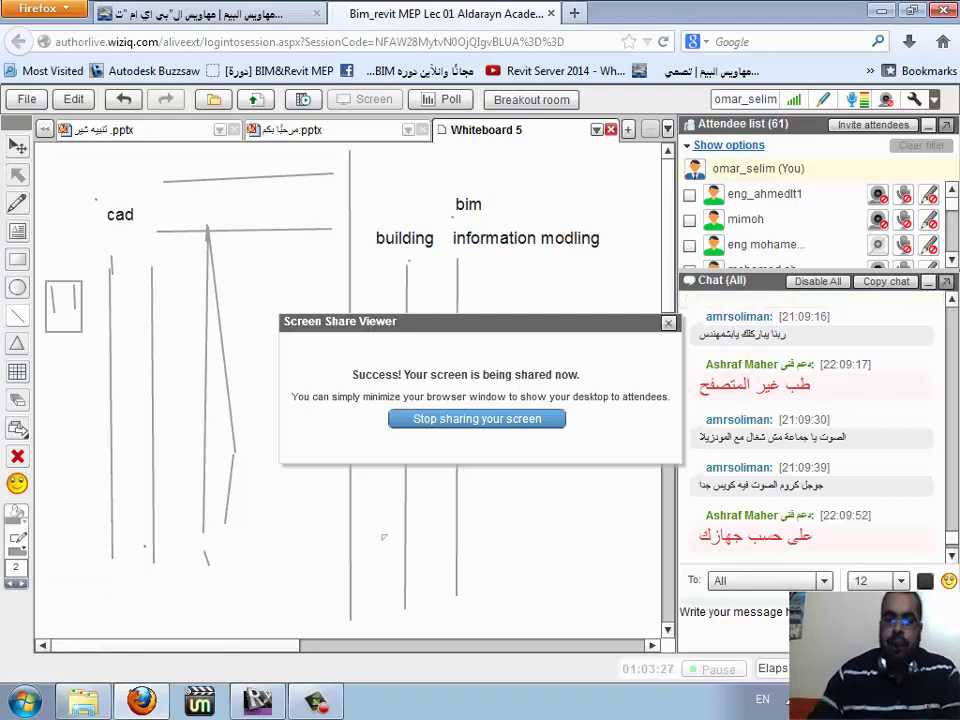
left_click(257, 700)
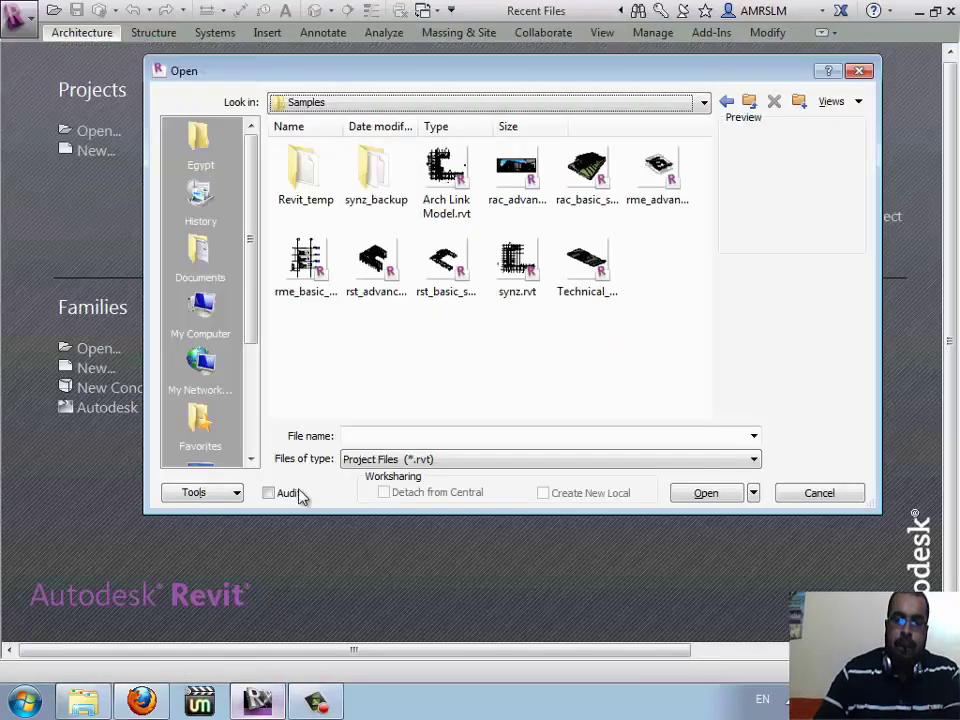
left_click(803, 495)
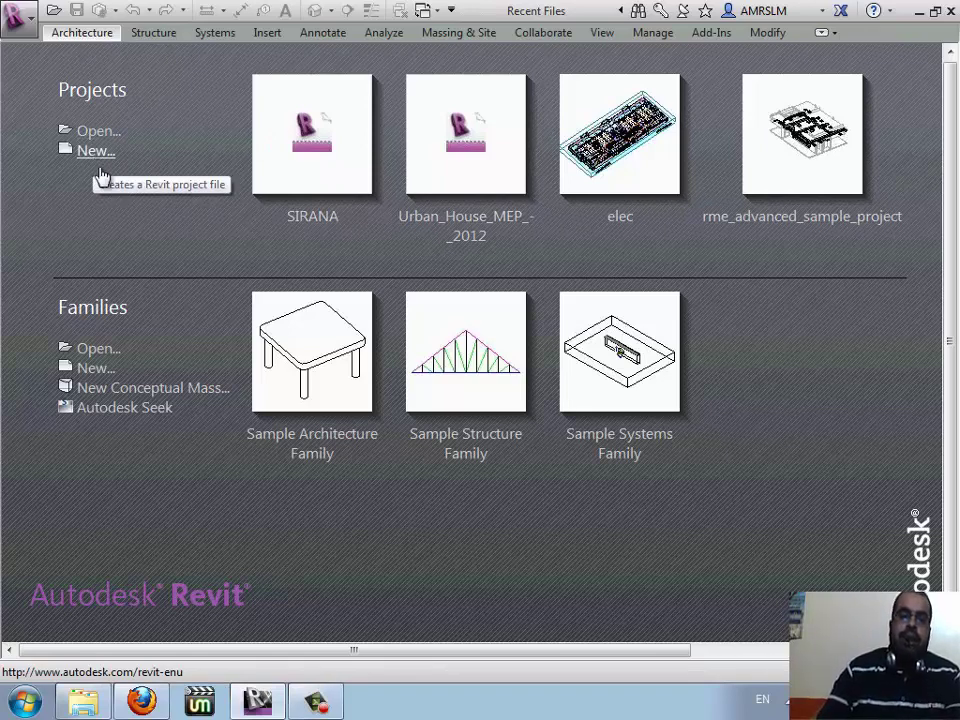
- Create a new project with template <None> and Metric as the measurement system
left_click(96, 152)
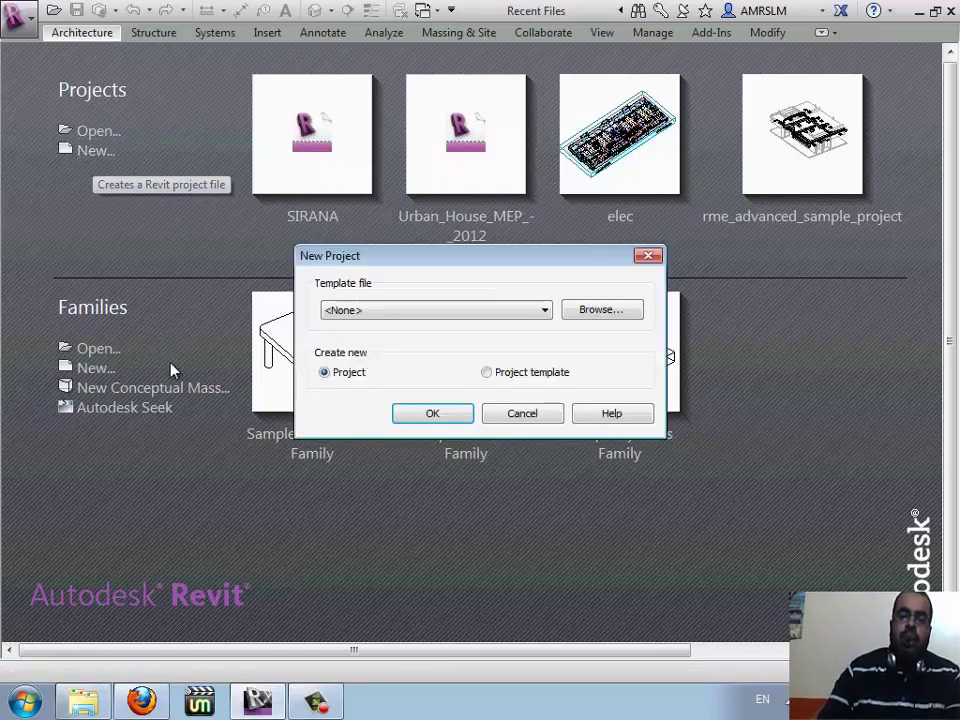
left_click(426, 314)
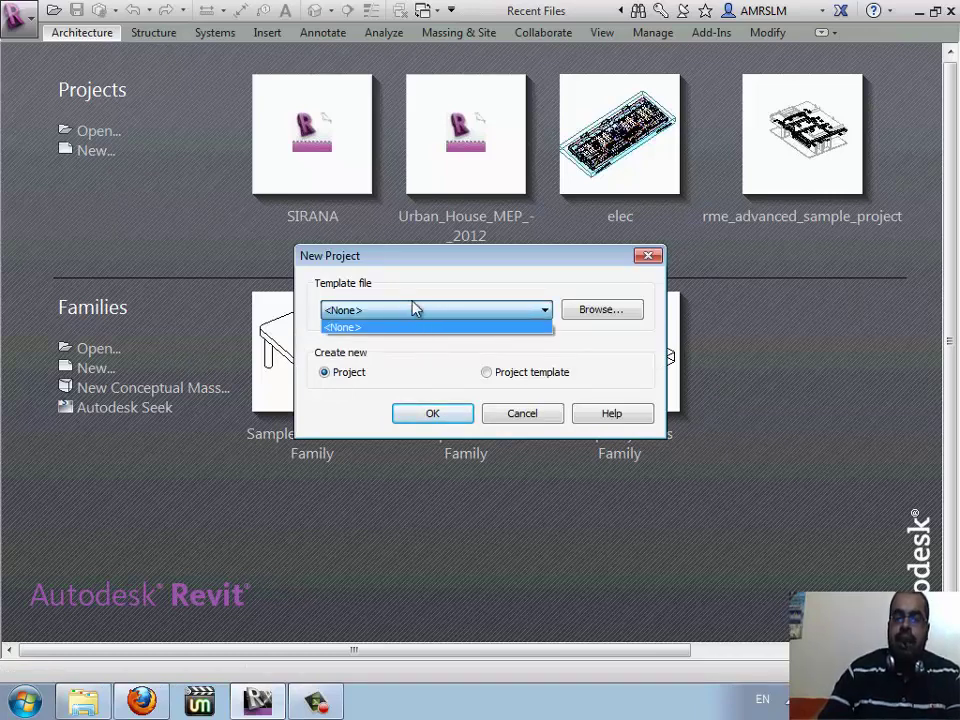
left_click(420, 294)
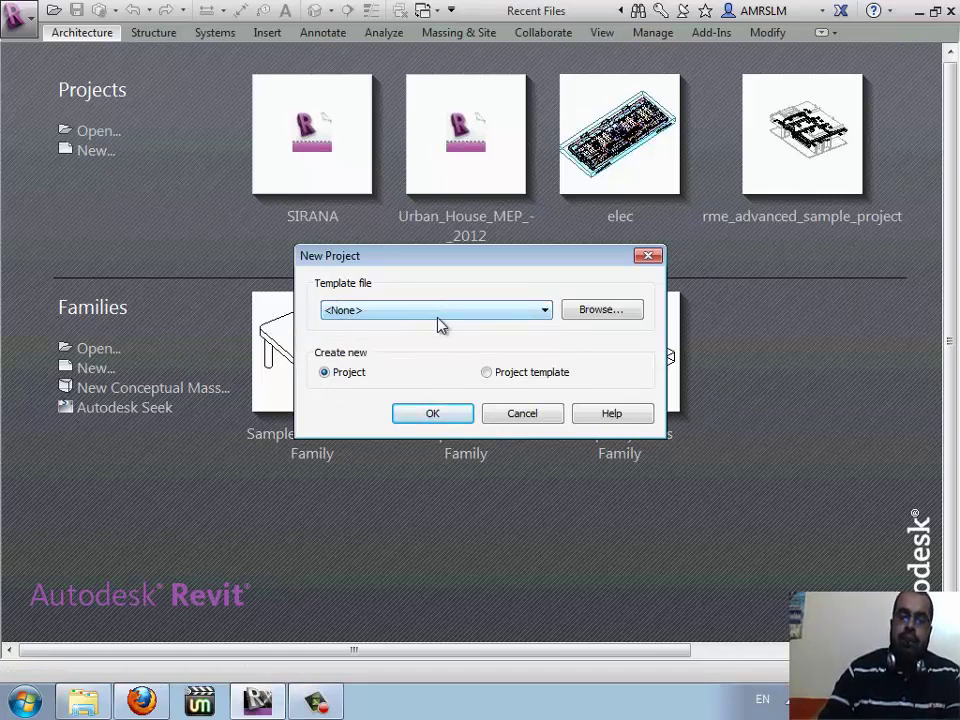
left_click(414, 421)
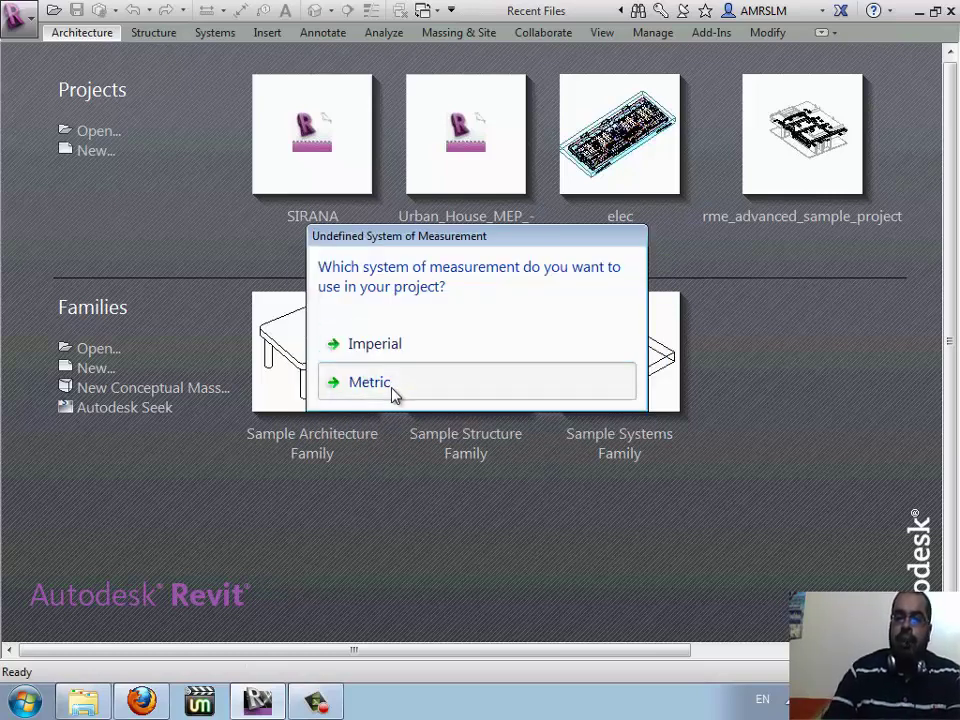
left_click(343, 382)
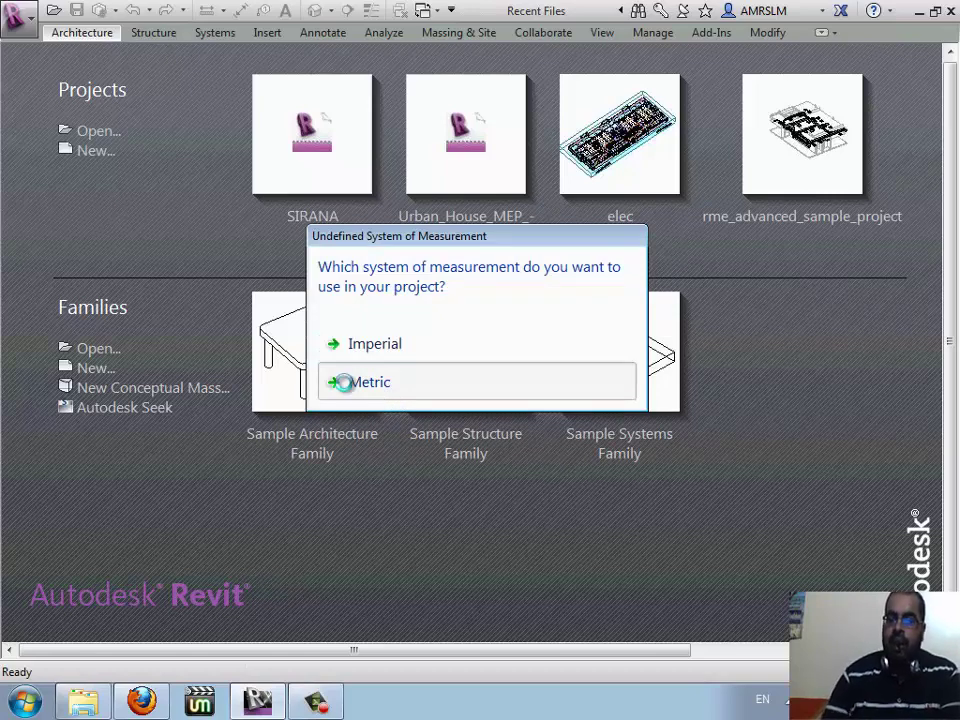
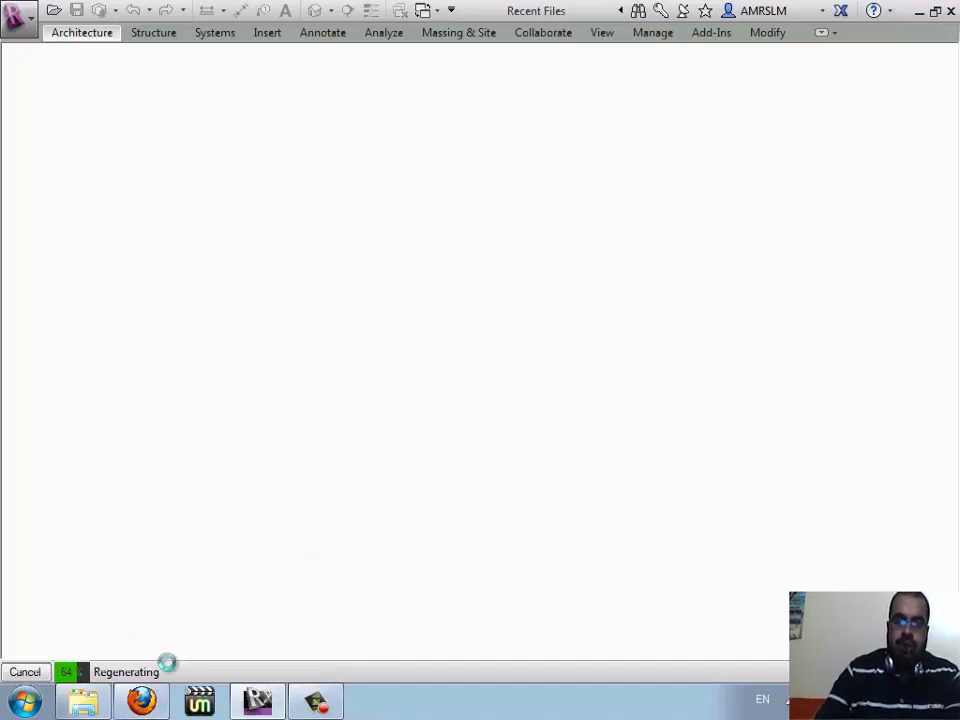
- Check the WizIQ class session window, then return to the Revit project
left_click(142, 701)
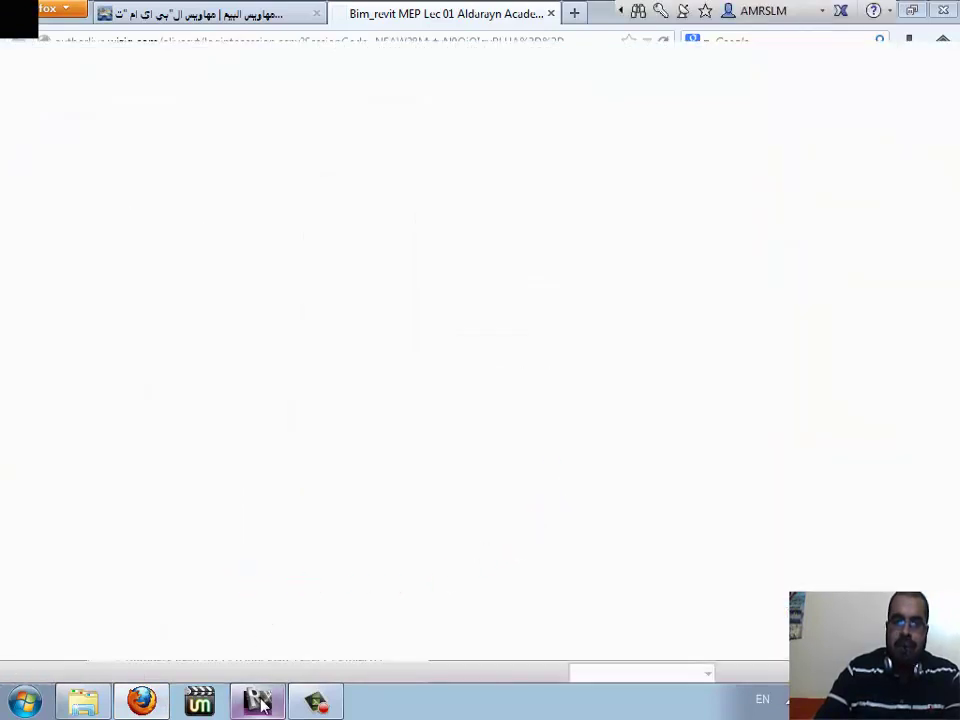
left_click(141, 700)
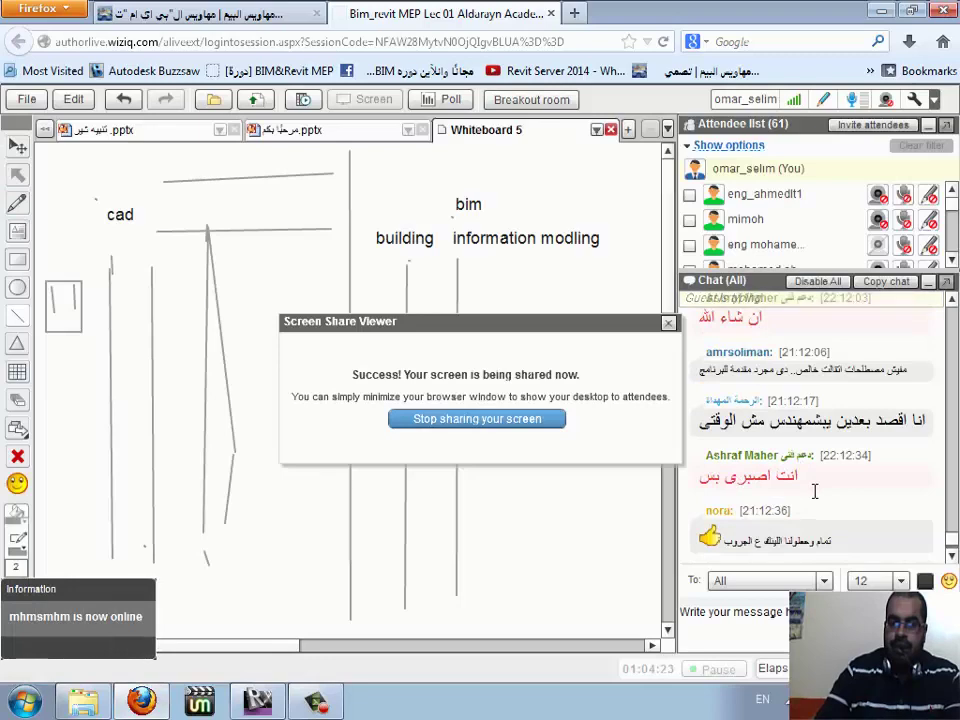
scroll(814, 491, "up", 3)
scroll(814, 491, "down", 5)
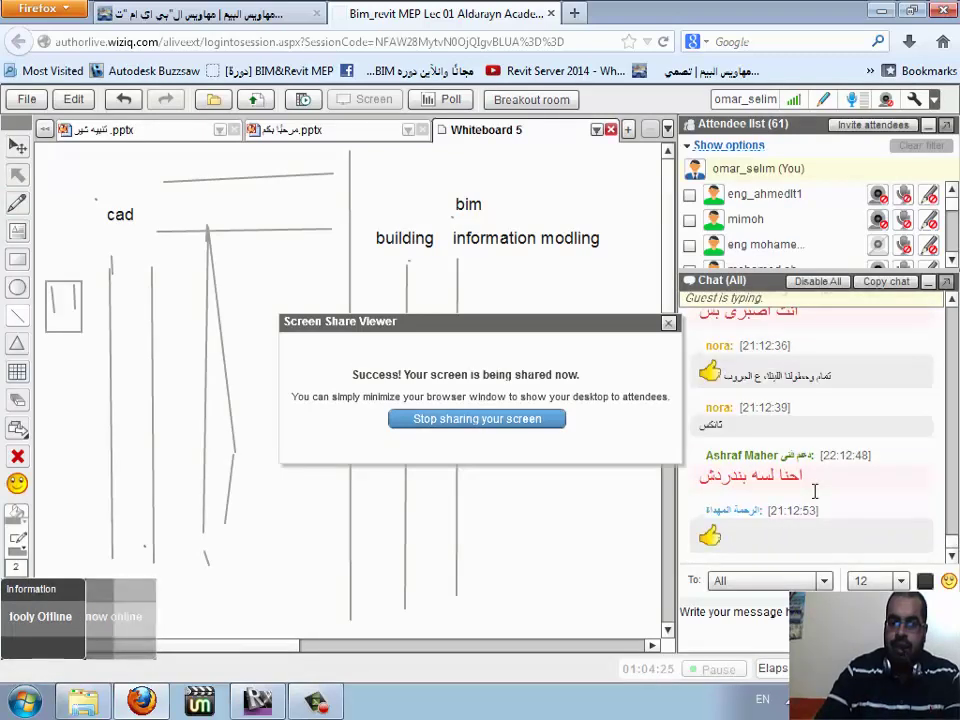
left_click(272, 706)
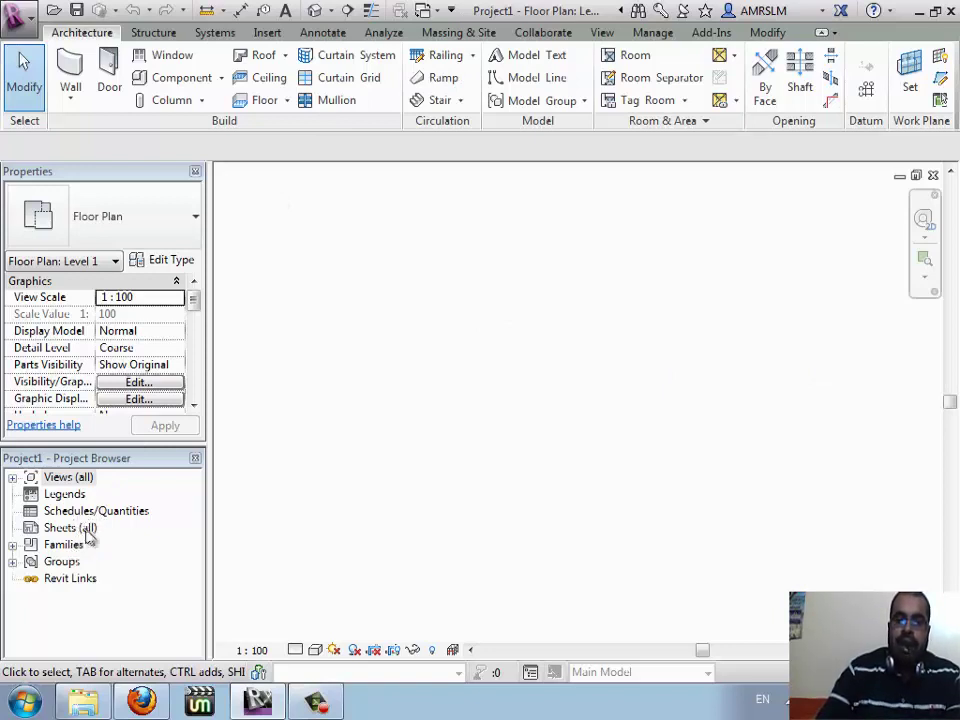
- Close the project, start a new one, browse to E:\REVIT\rte\LACCD-BIM.rte, then cancel
left_click(933, 175)
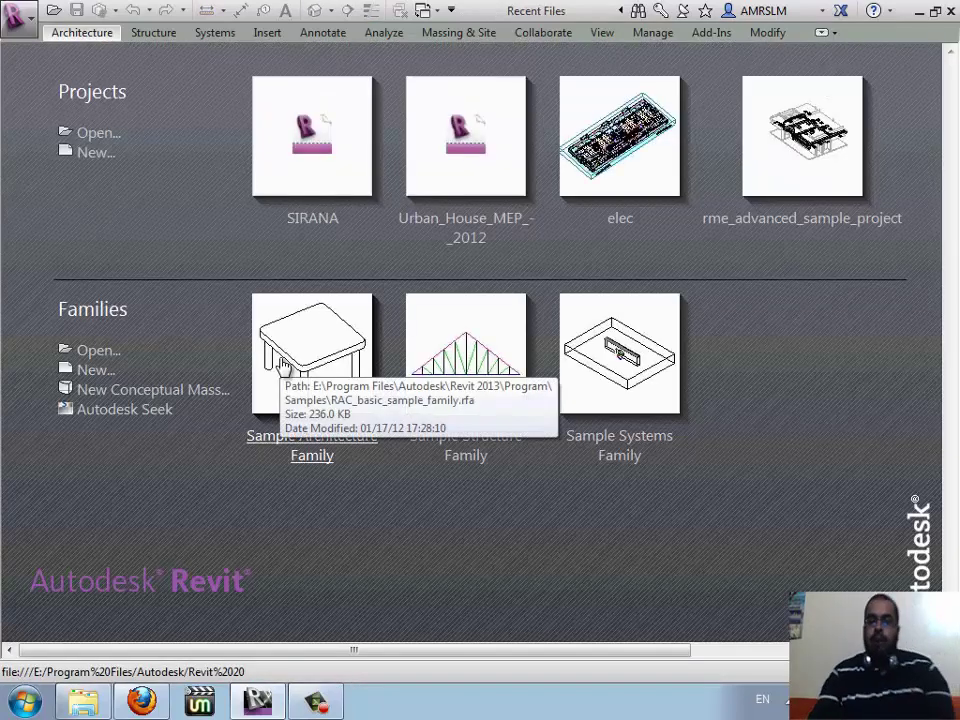
mouse_move(284, 365)
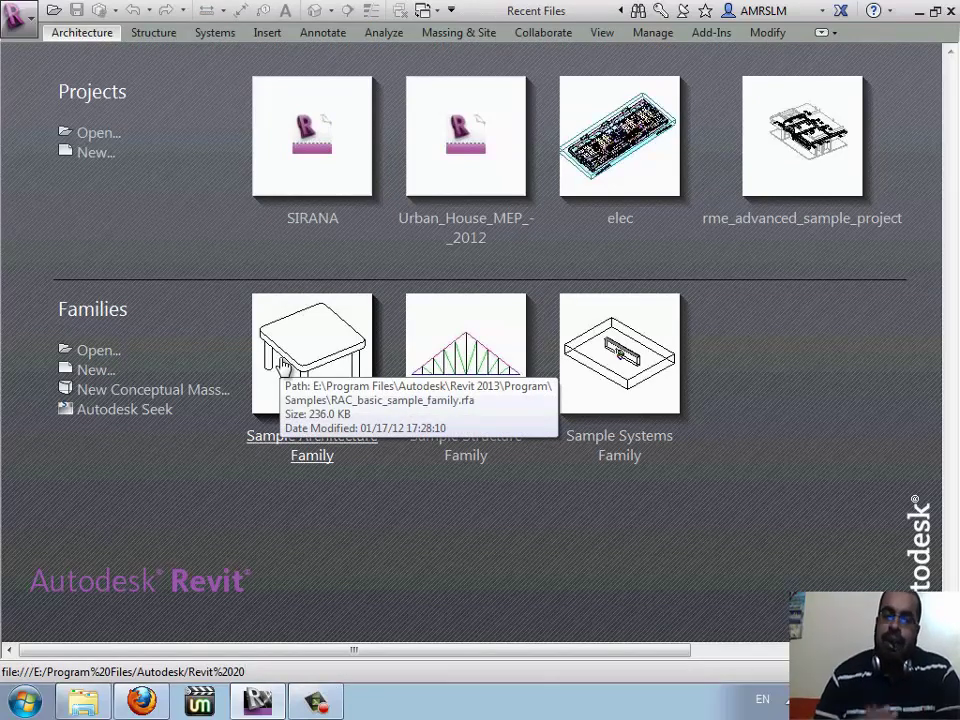
left_click(95, 152)
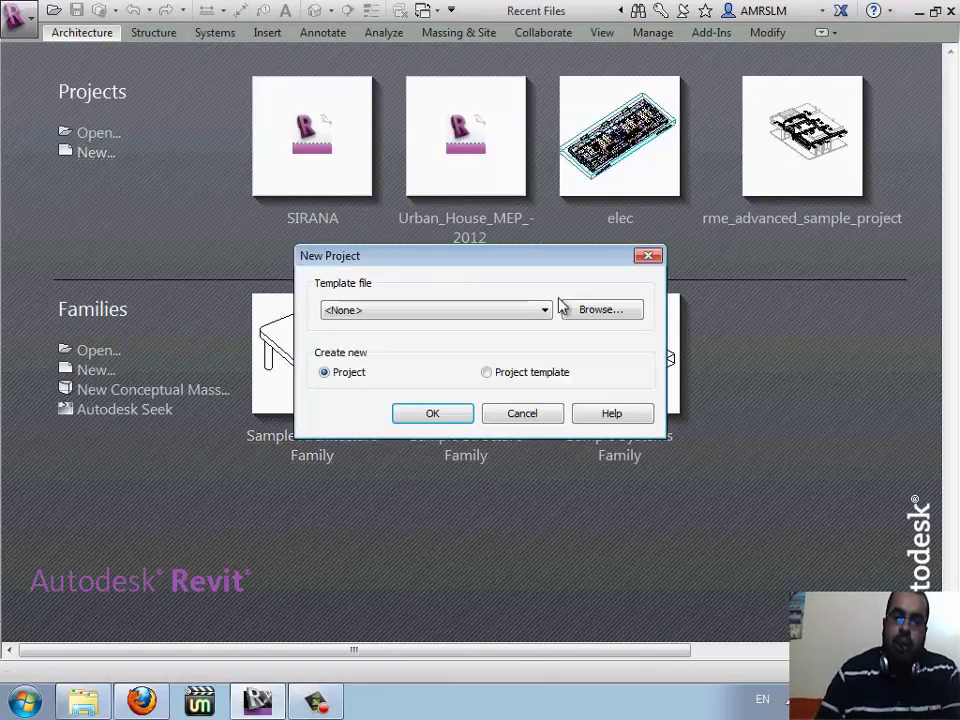
left_click(600, 310)
left_click(387, 104)
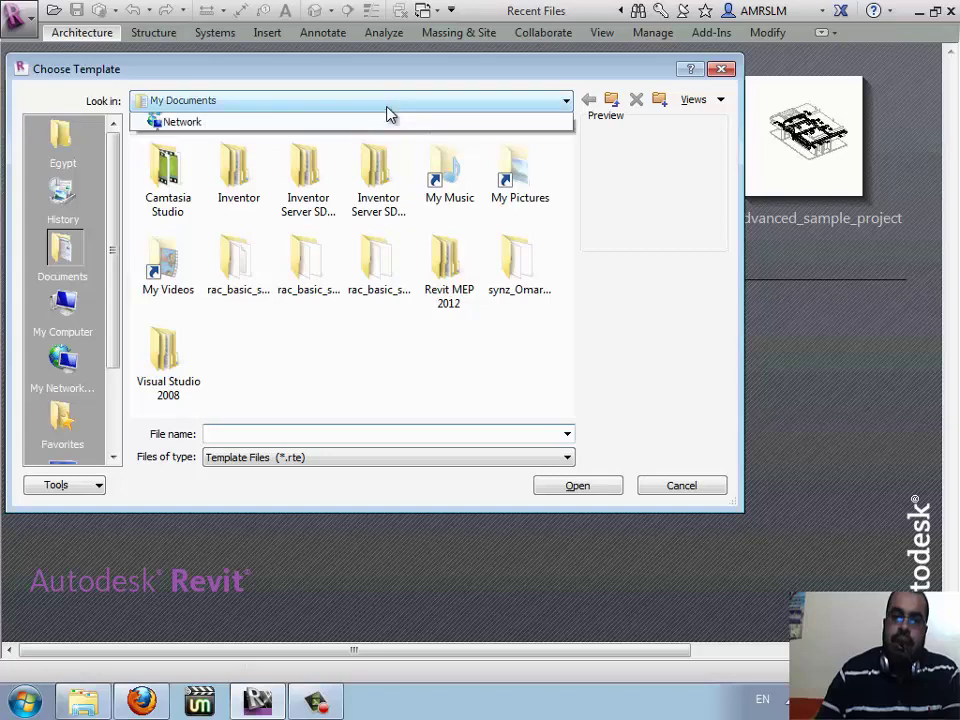
left_click(330, 242)
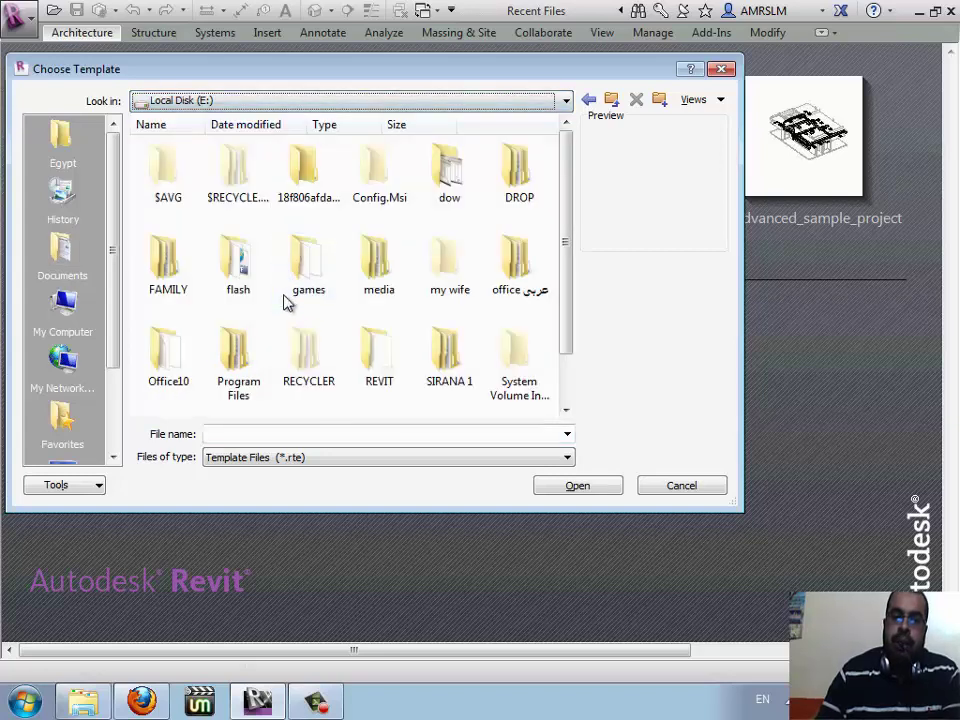
double_click(396, 351)
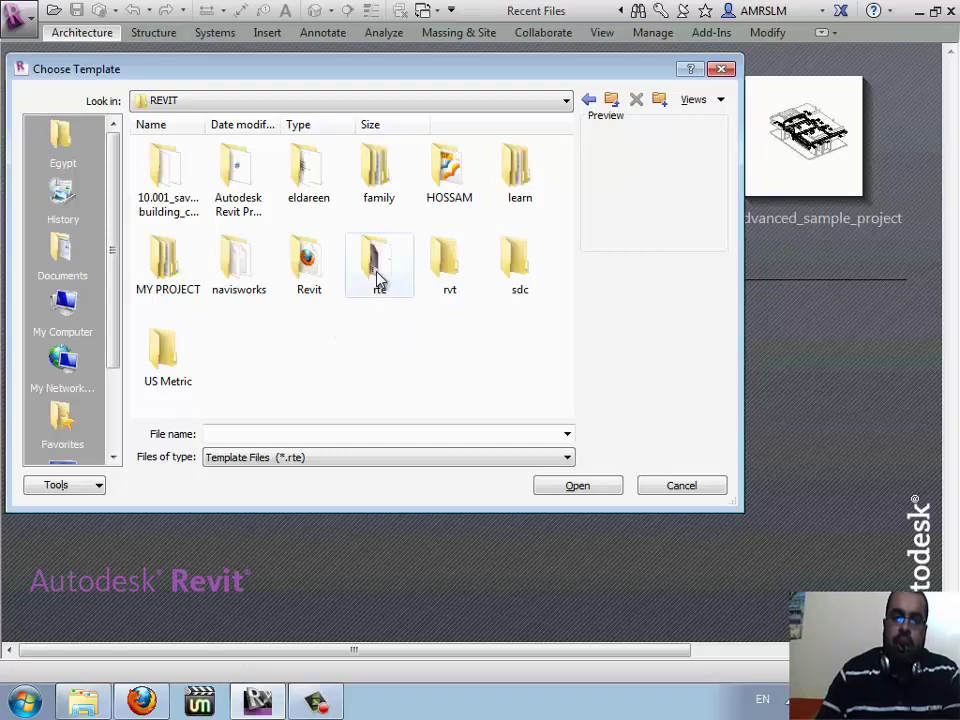
double_click(378, 266)
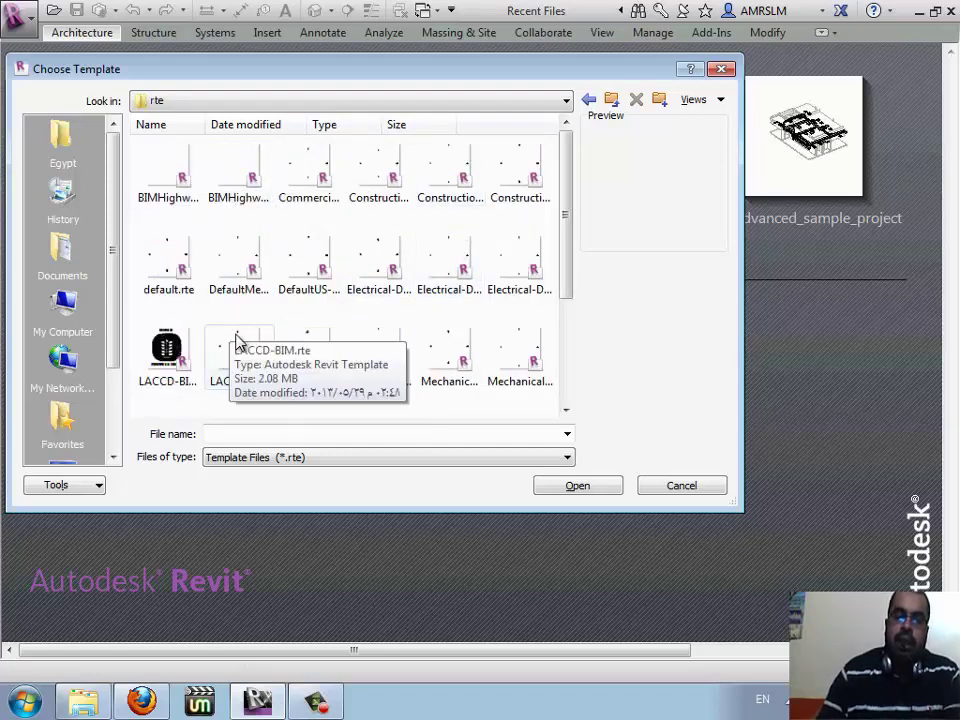
left_click(238, 350)
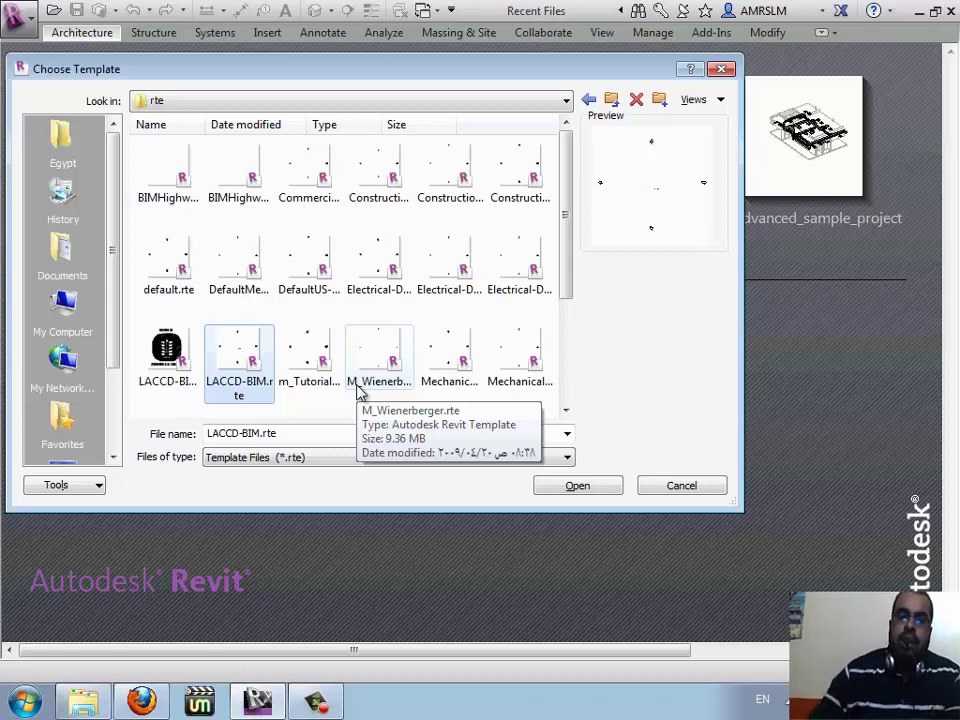
left_click(664, 488)
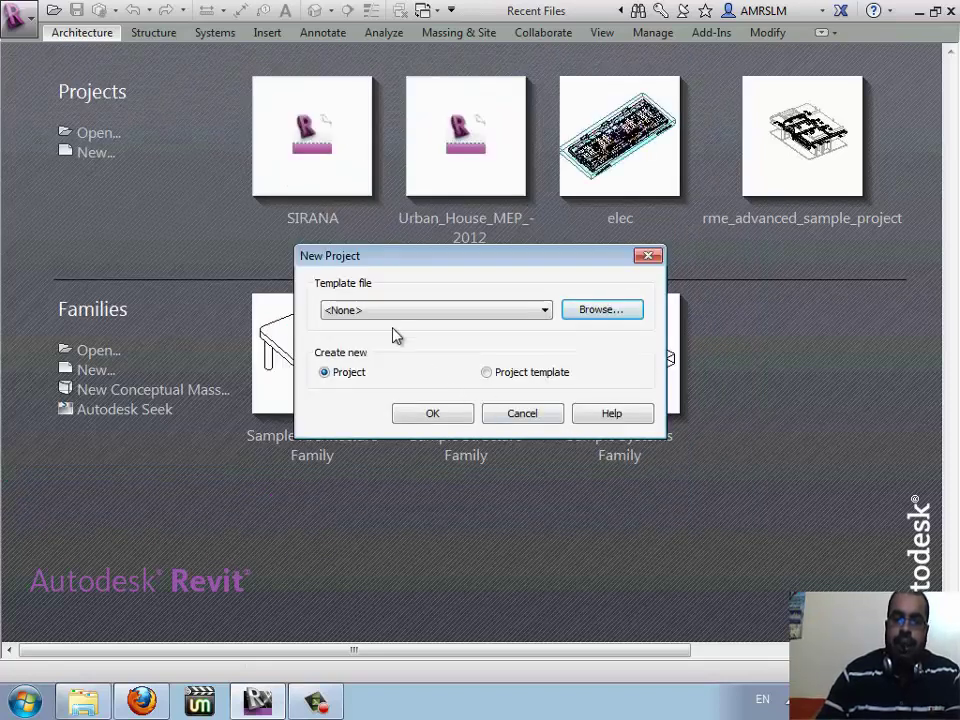
- Choose E:\REVIT\rte\LACCD-BIM.rte as the new project's template
left_click(578, 316)
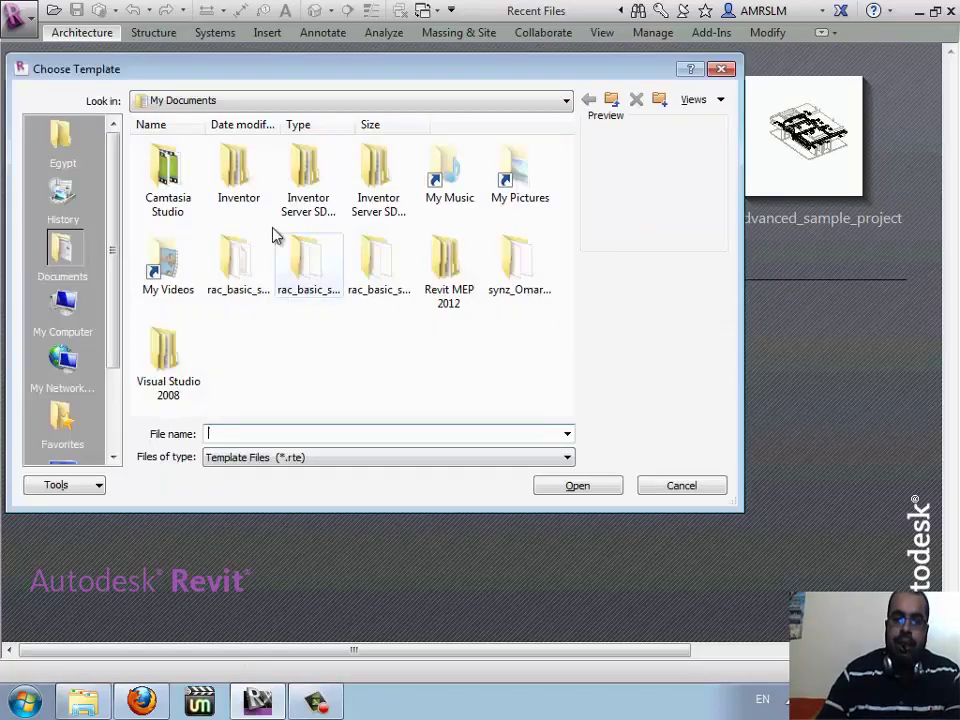
left_click(289, 100)
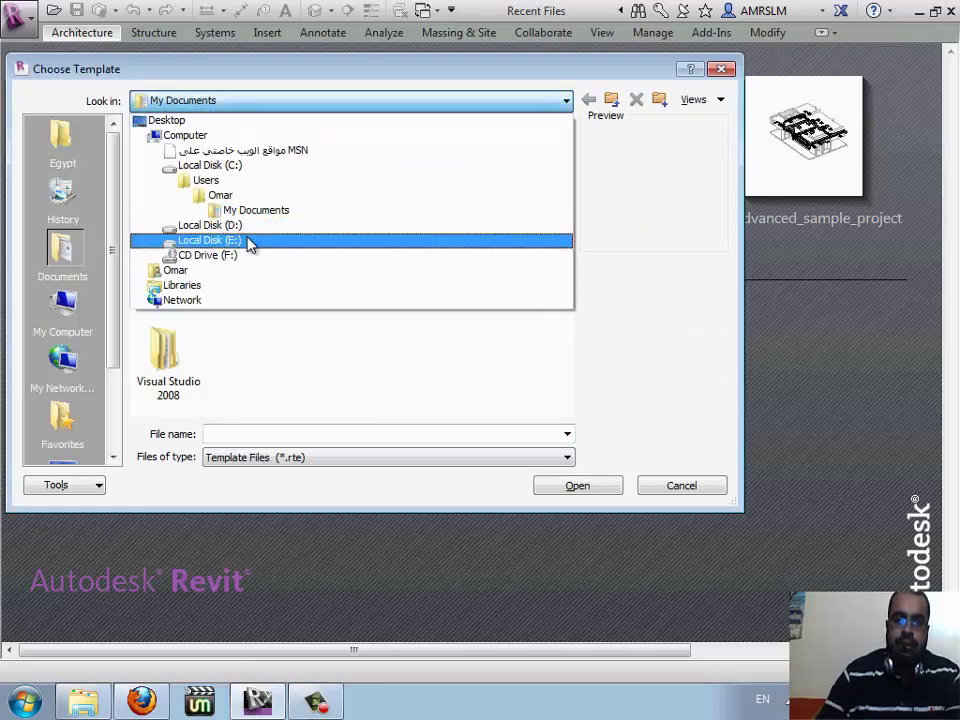
left_click(252, 241)
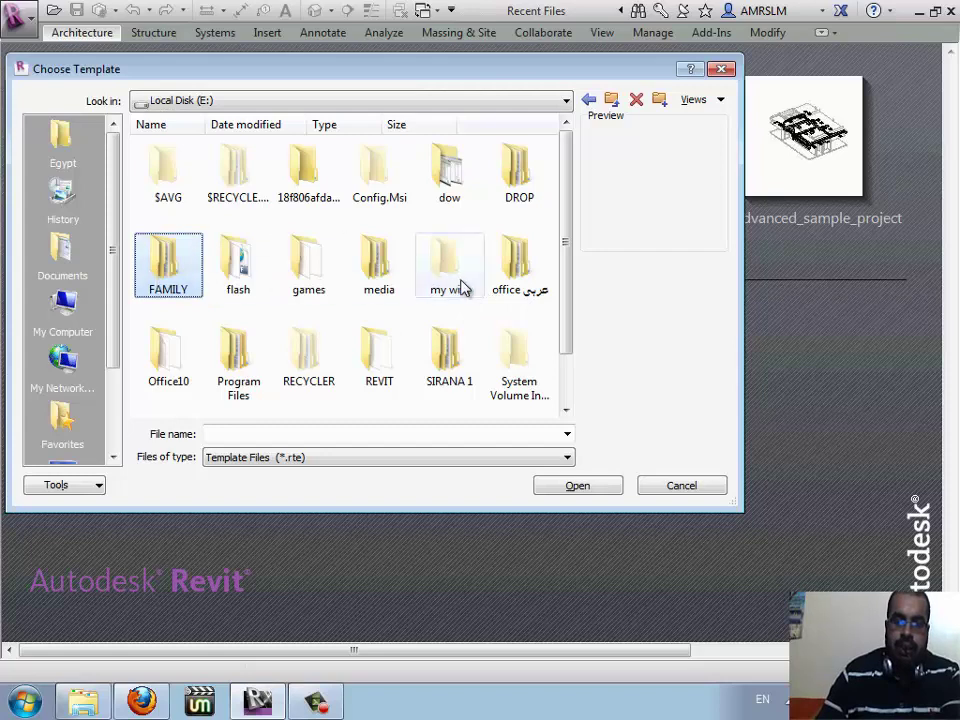
double_click(379, 362)
double_click(398, 268)
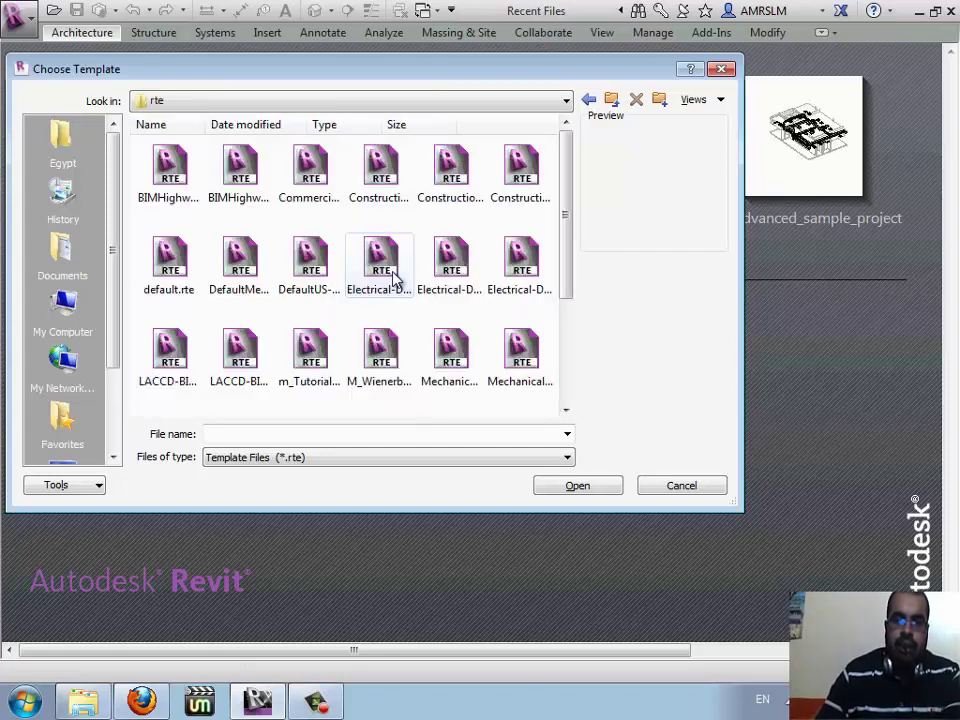
scroll(323, 293, "down", 3)
left_click(232, 228)
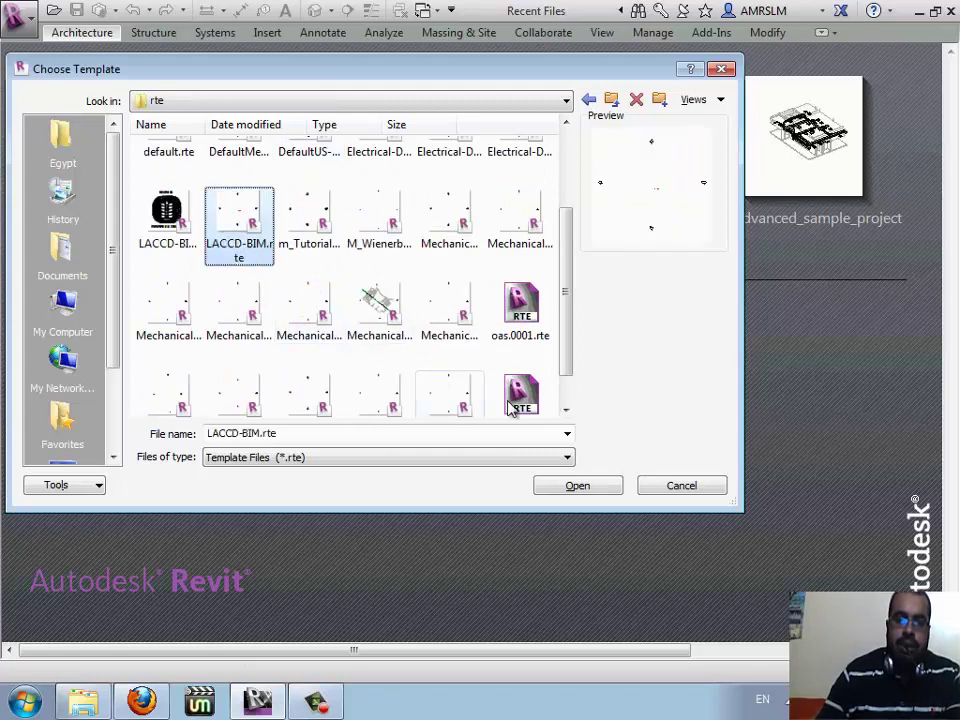
left_click(590, 492)
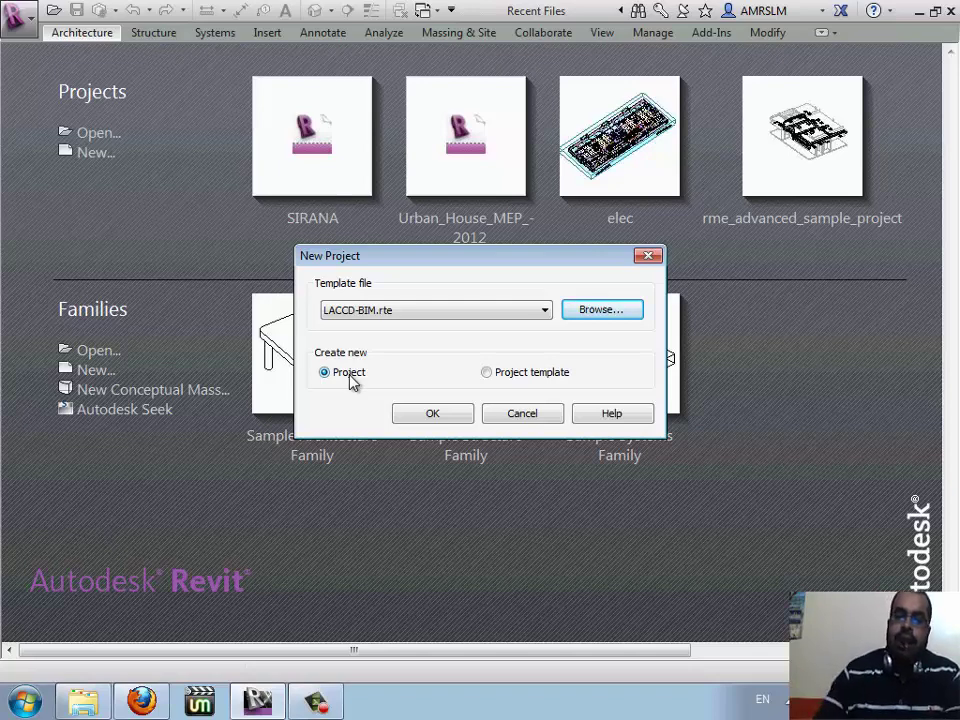
- Switch the type to Project template and back to Project, then cancel the New Project dialog
left_click(523, 375)
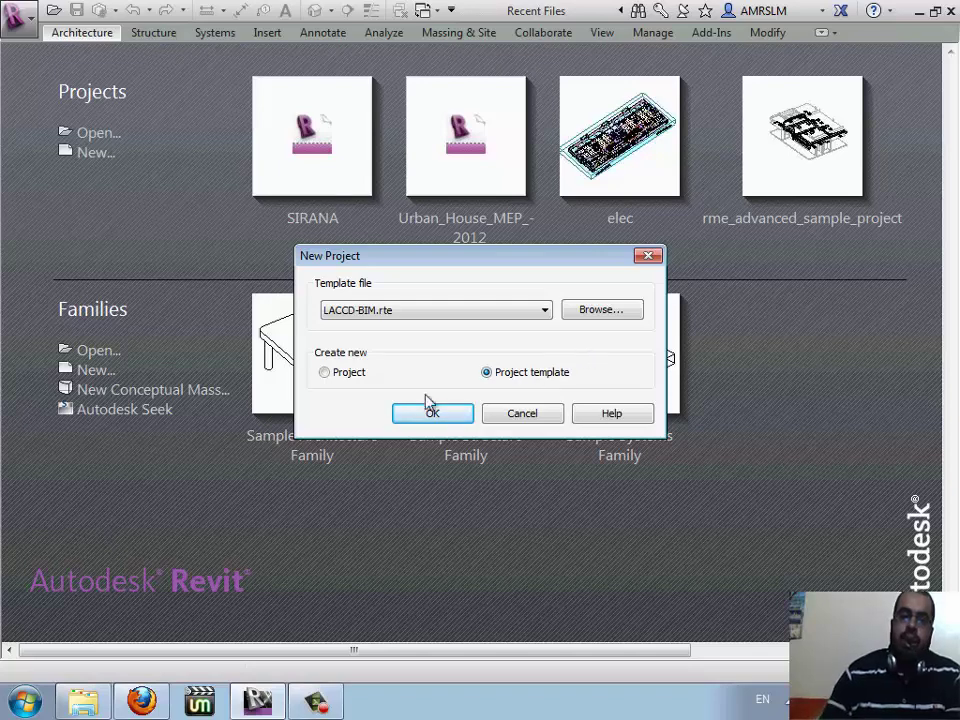
left_click(337, 375)
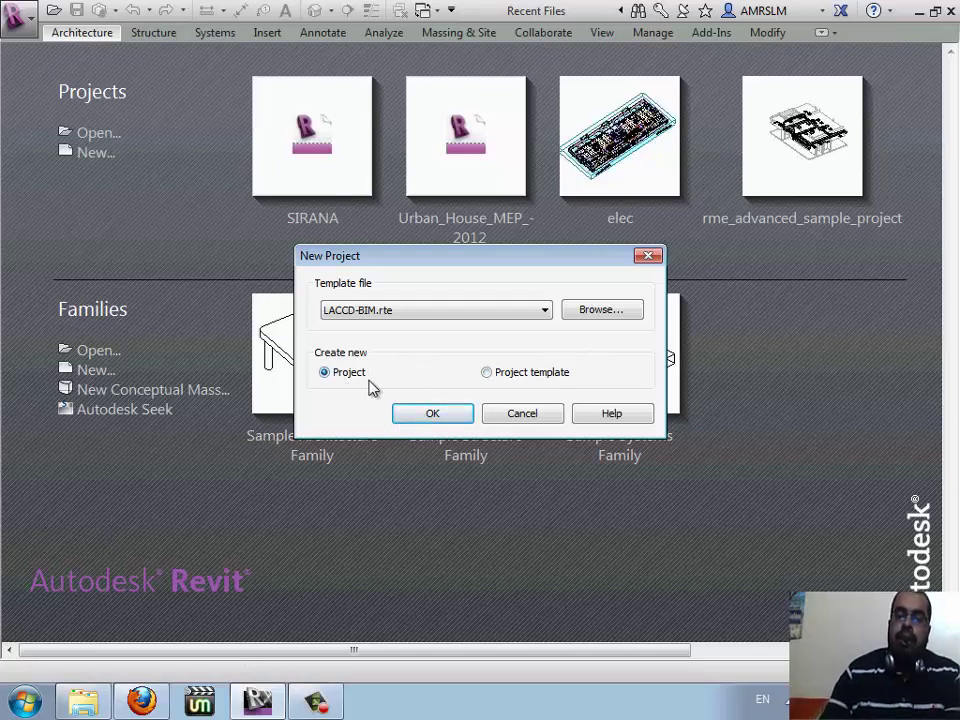
left_click(521, 414)
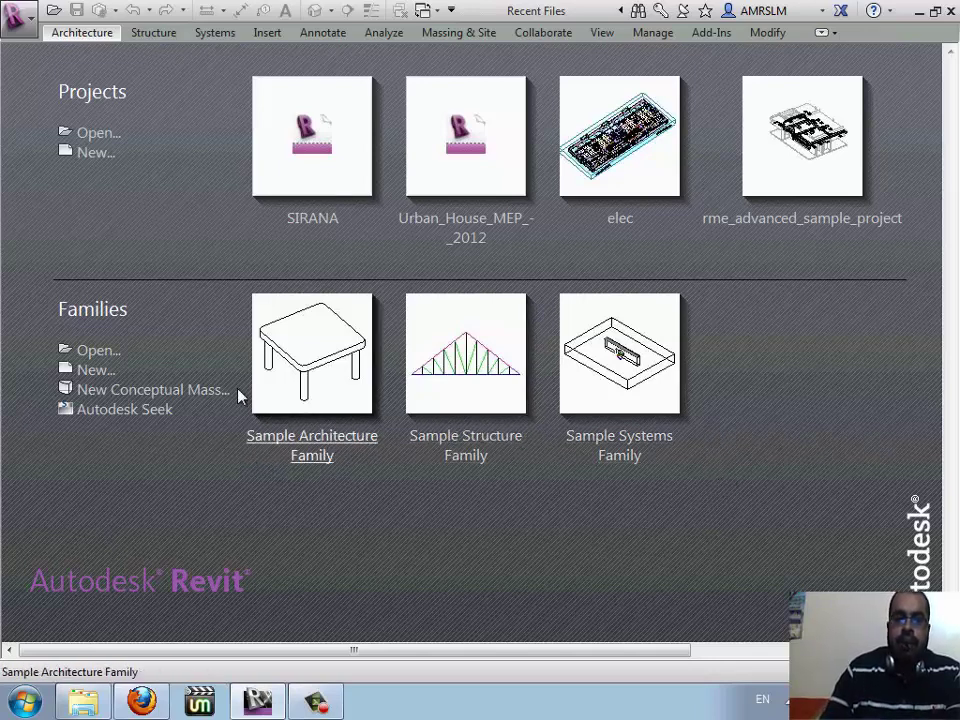
- Try and cancel the family Open and New dialogs, then launch Autodesk Seek from the start page
left_click(104, 351)
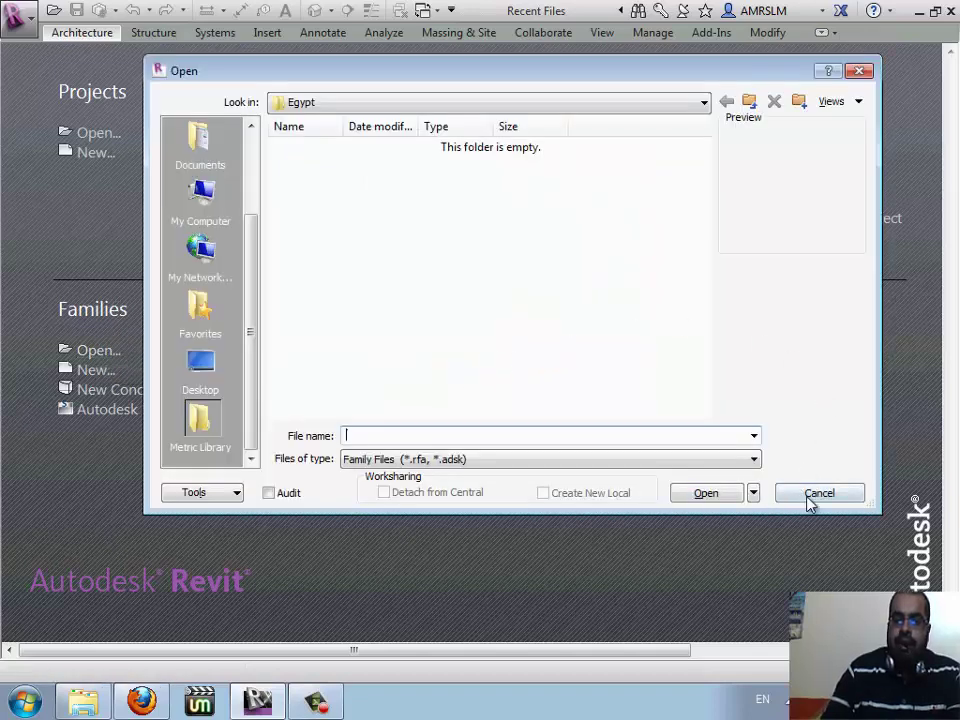
left_click(819, 503)
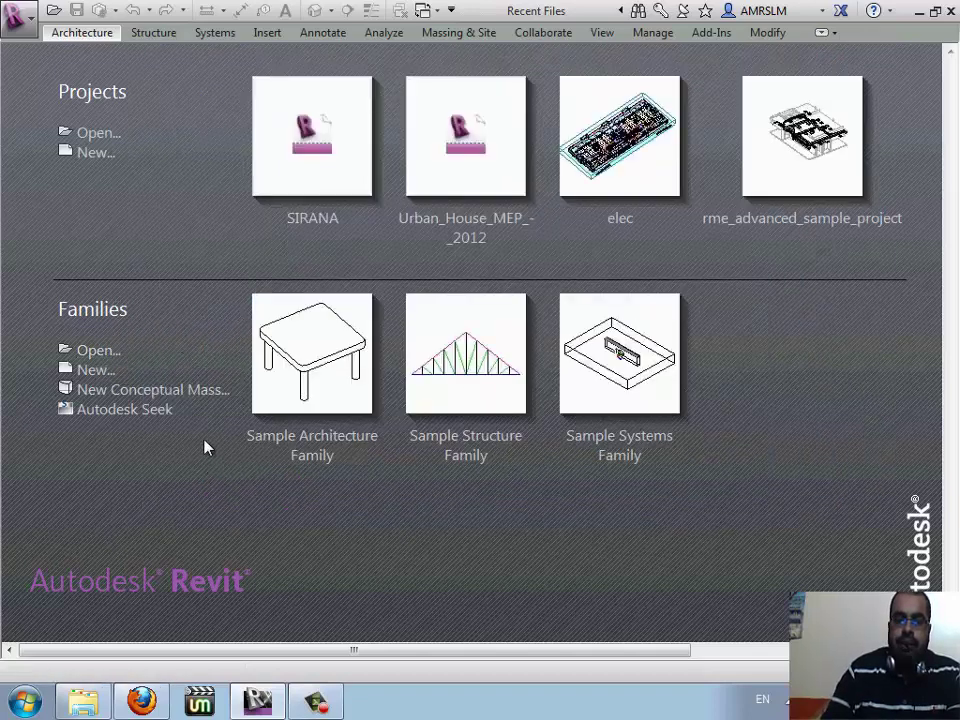
left_click(97, 372)
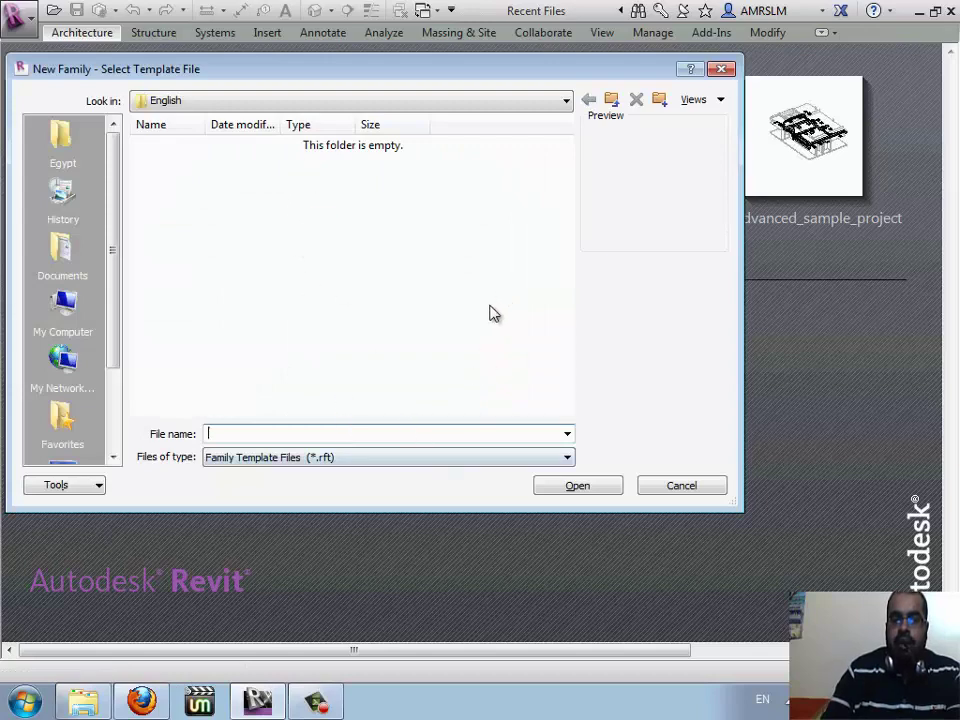
left_click(679, 488)
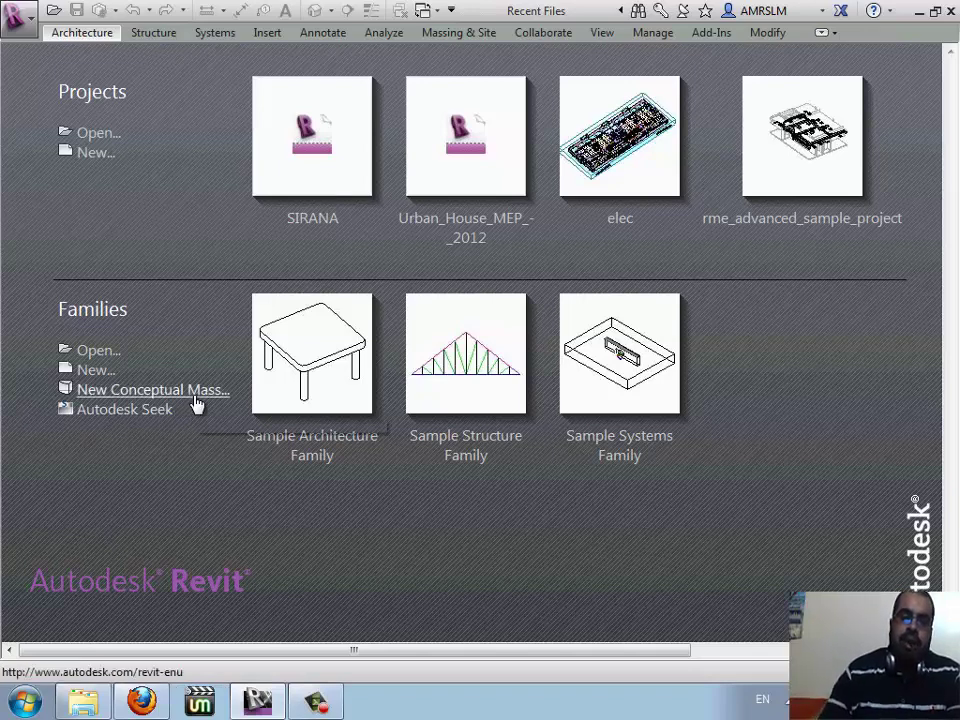
left_click(133, 423)
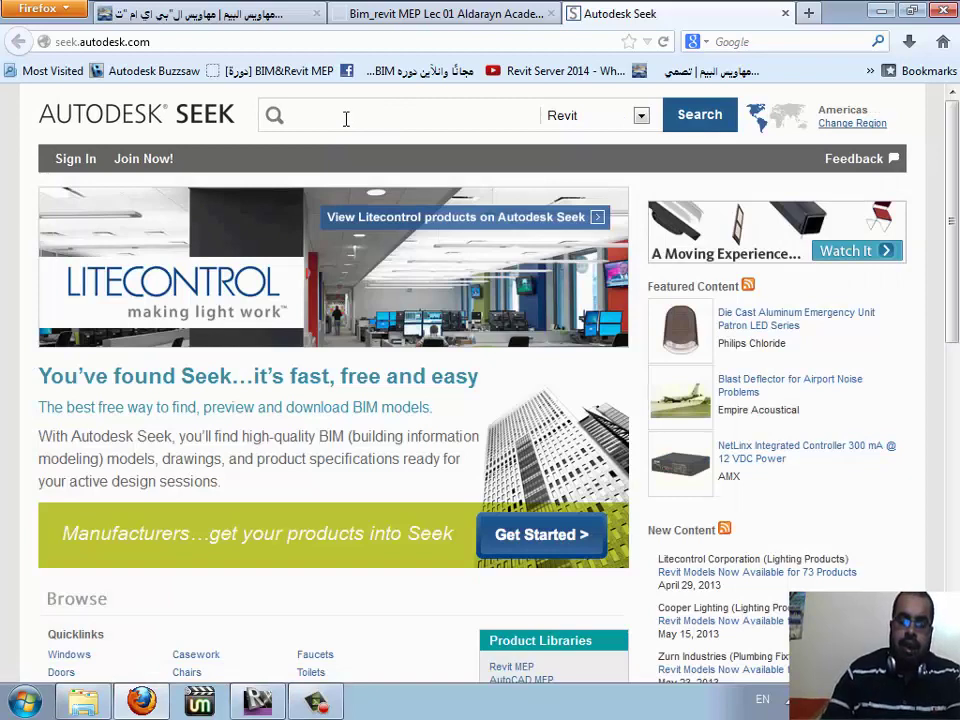
- Type 'f' in the Seek search box, then go to the Bim_revit MEP Lec 01 WizIQ tab
type("f")
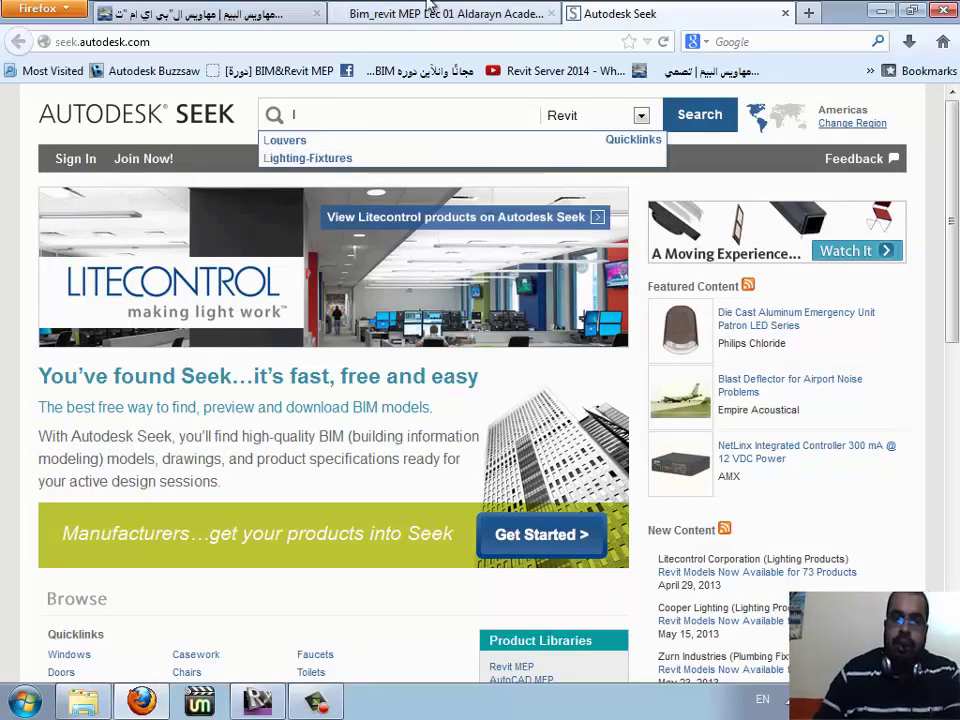
left_click(430, 13)
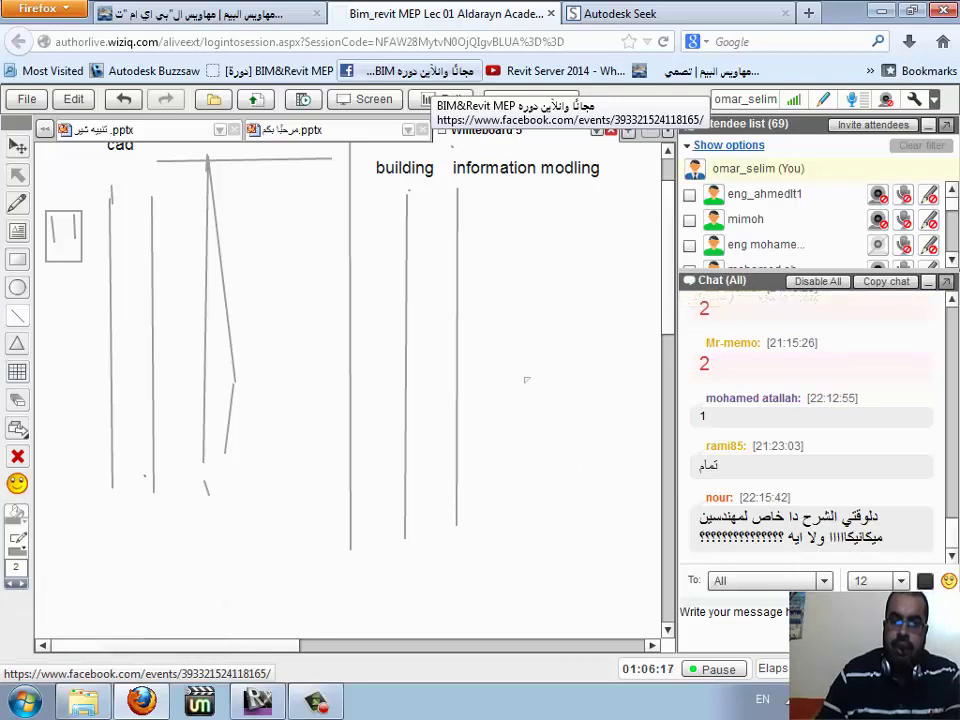
- Start sharing the desktop in WizIQ, then bring Revit's Recent Files page to the front
left_click(795, 100)
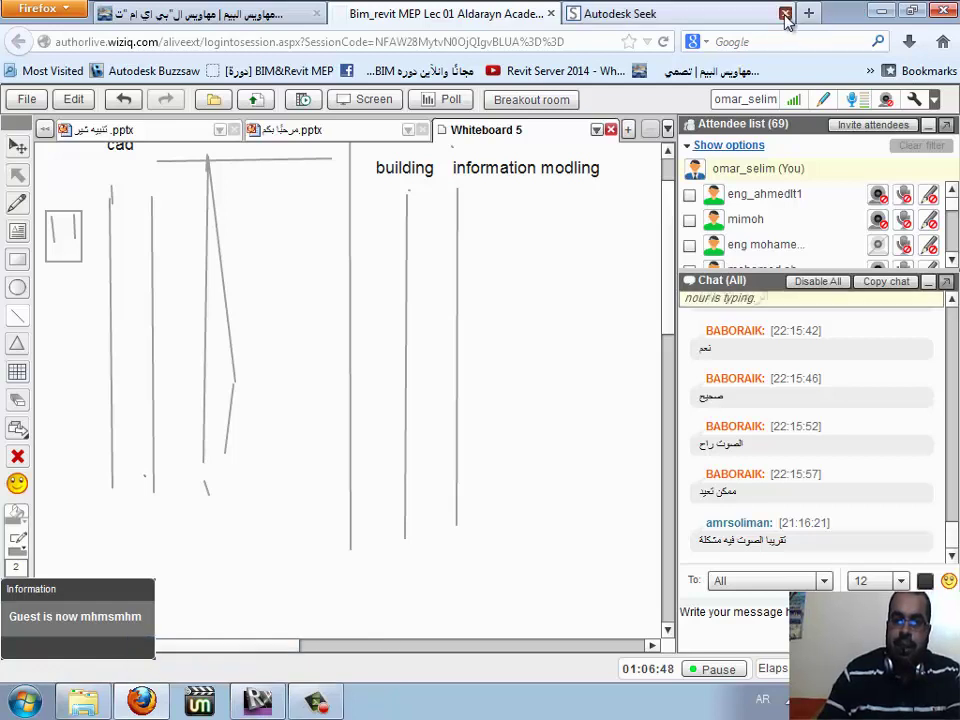
left_click(363, 107)
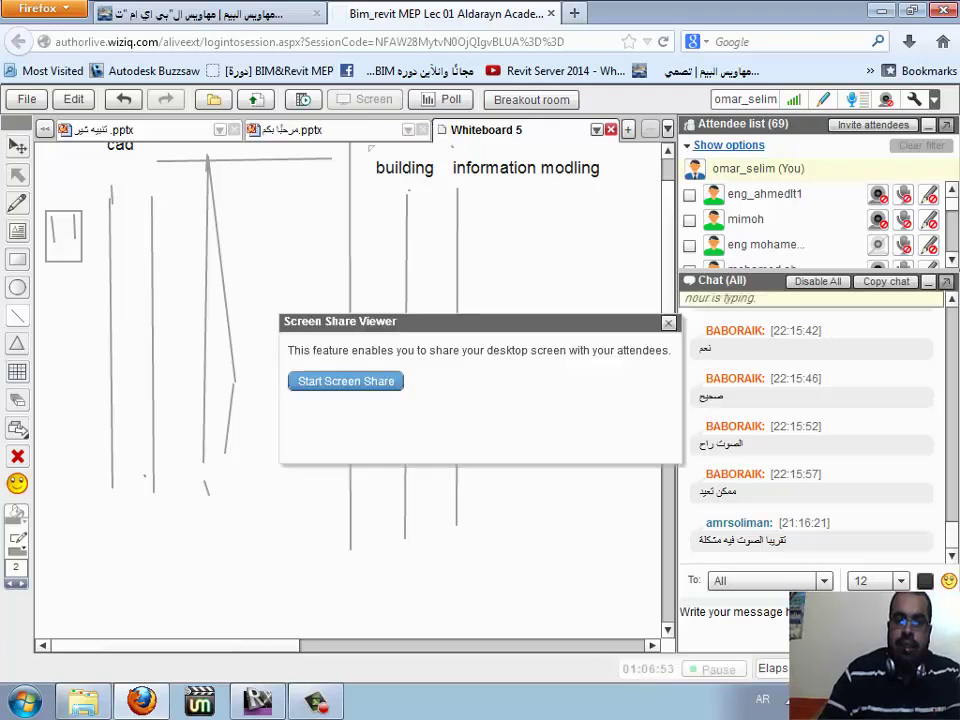
left_click(380, 390)
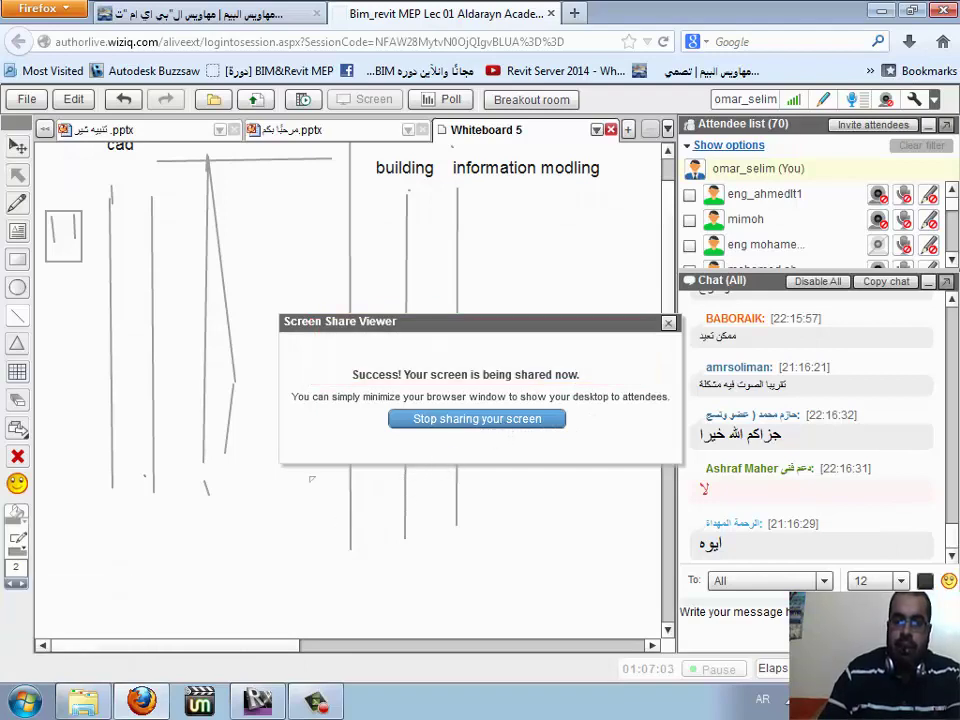
left_click(258, 700)
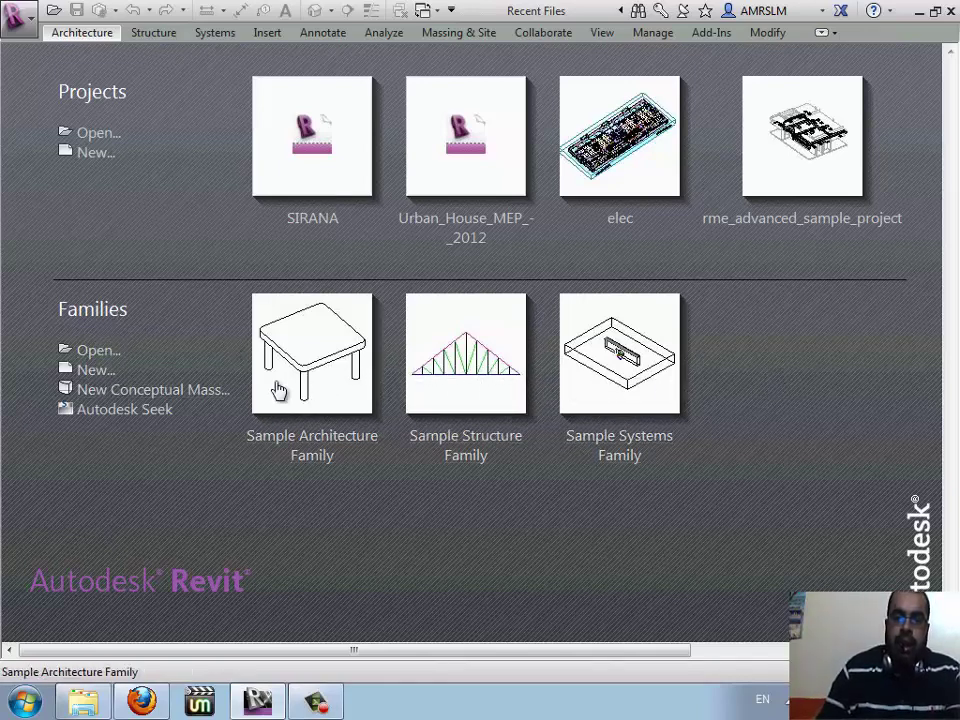
- Open and dismiss the family Open and New dialogs, then launch Autodesk Seek again
left_click(88, 352)
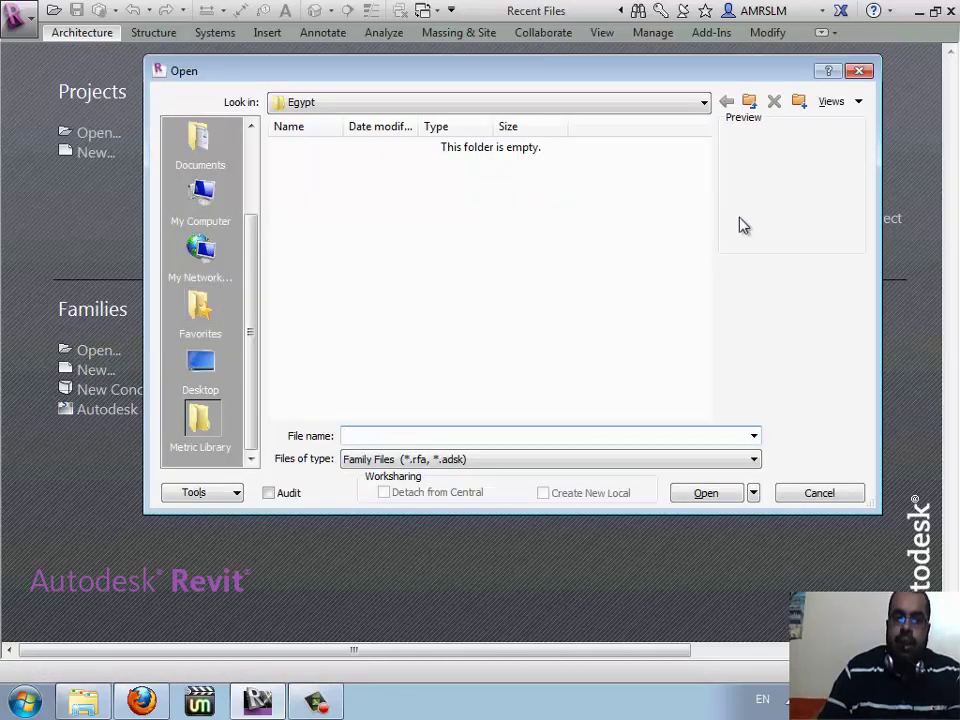
left_click(816, 494)
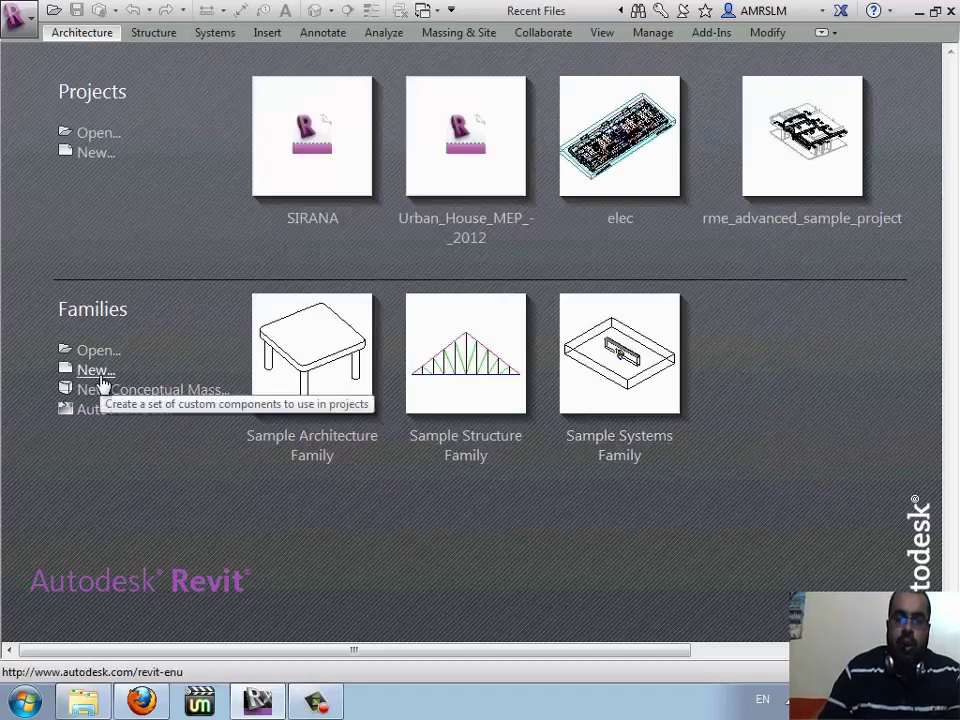
left_click(101, 379)
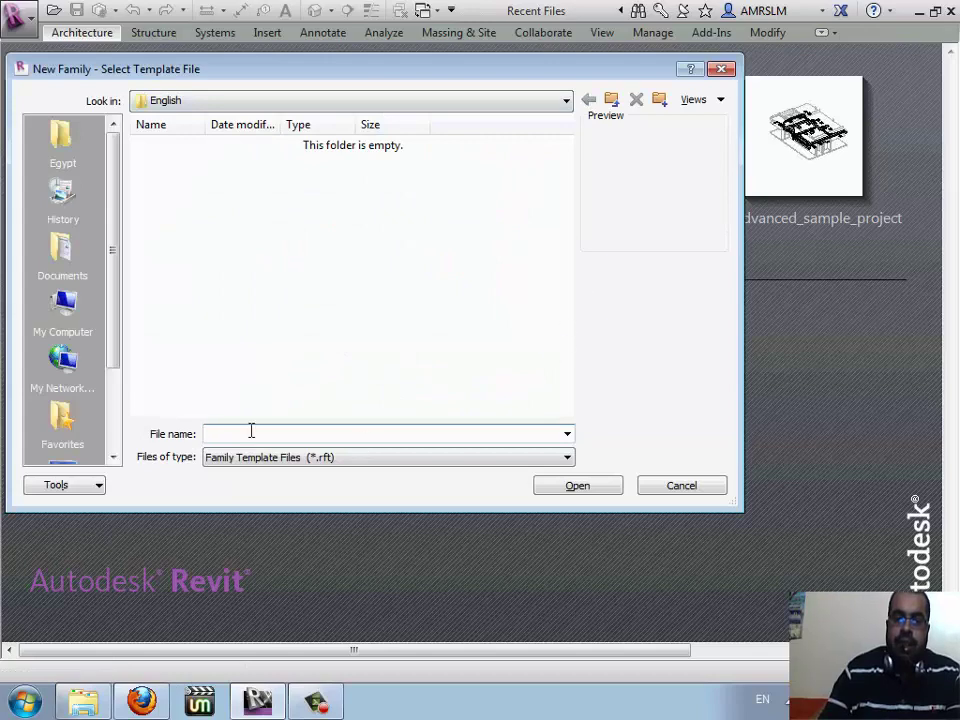
left_click(712, 488)
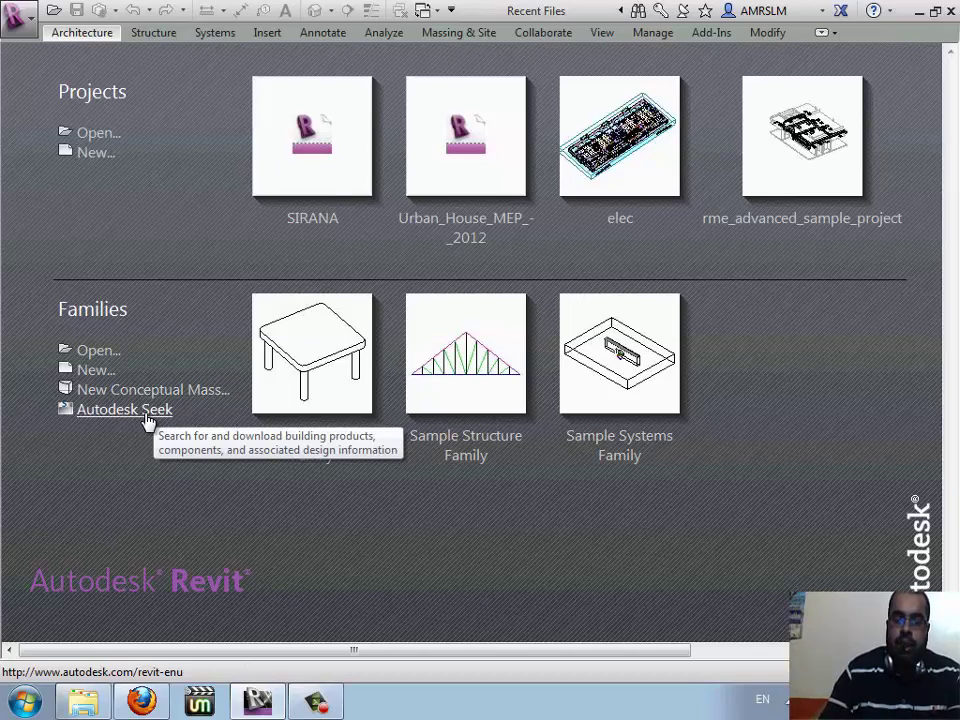
left_click(158, 412)
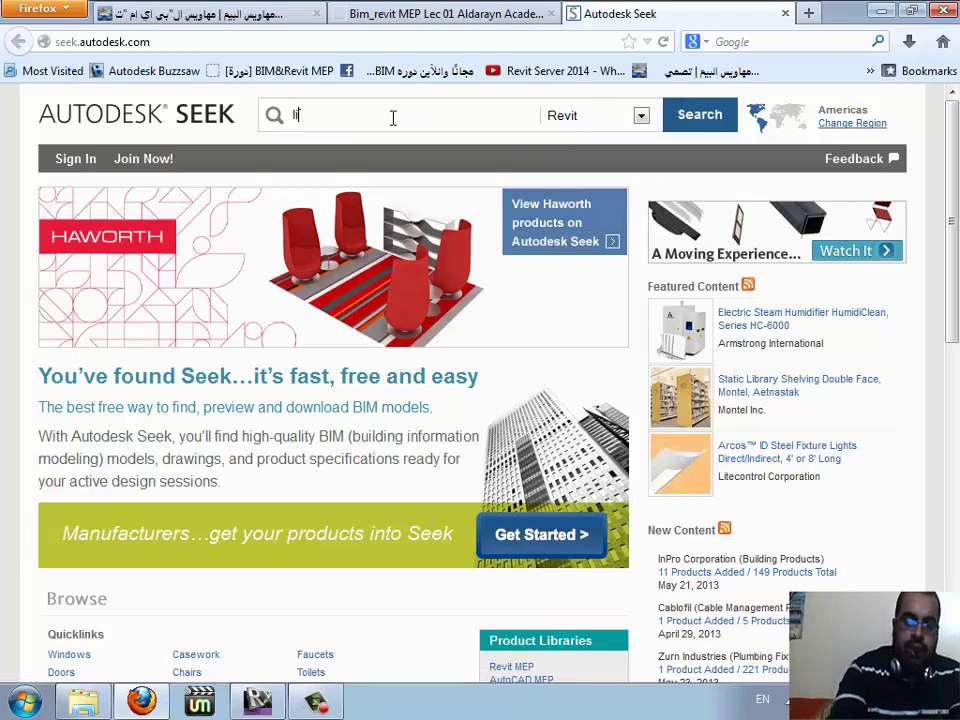
- Search Autodesk Seek for 'lighting' and reach the Litecontrol Cove-30 product page
type("igh")
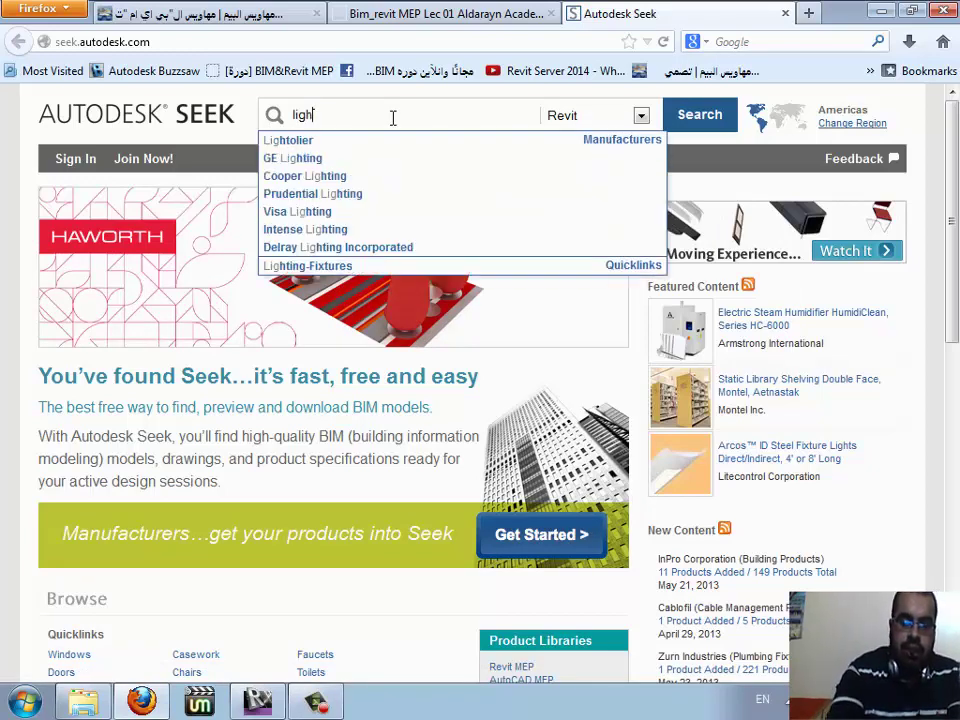
type("ti")
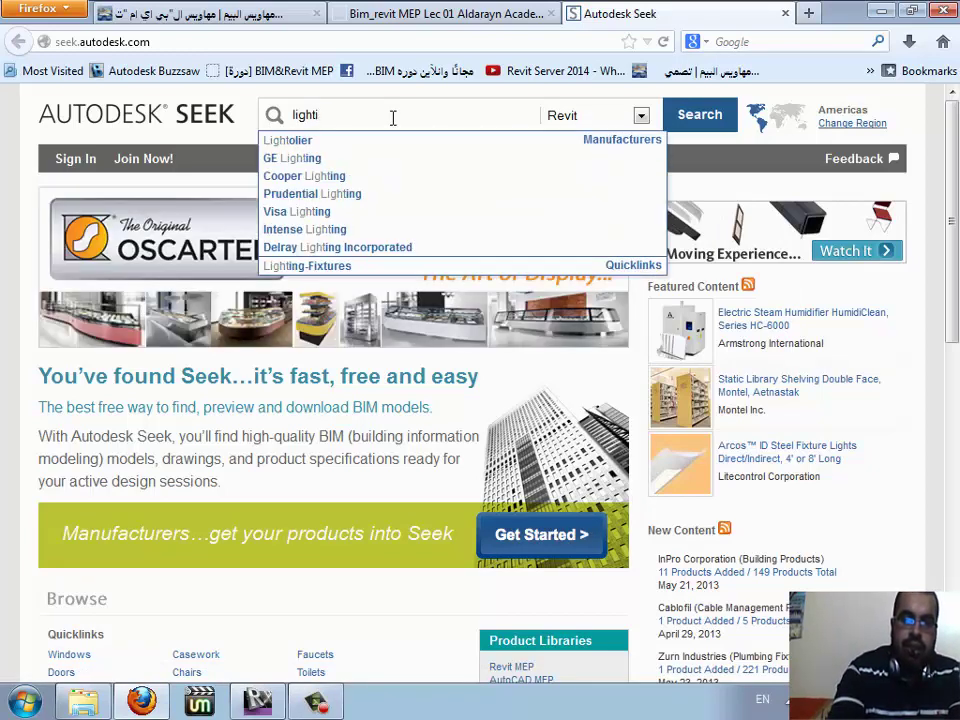
type("ng")
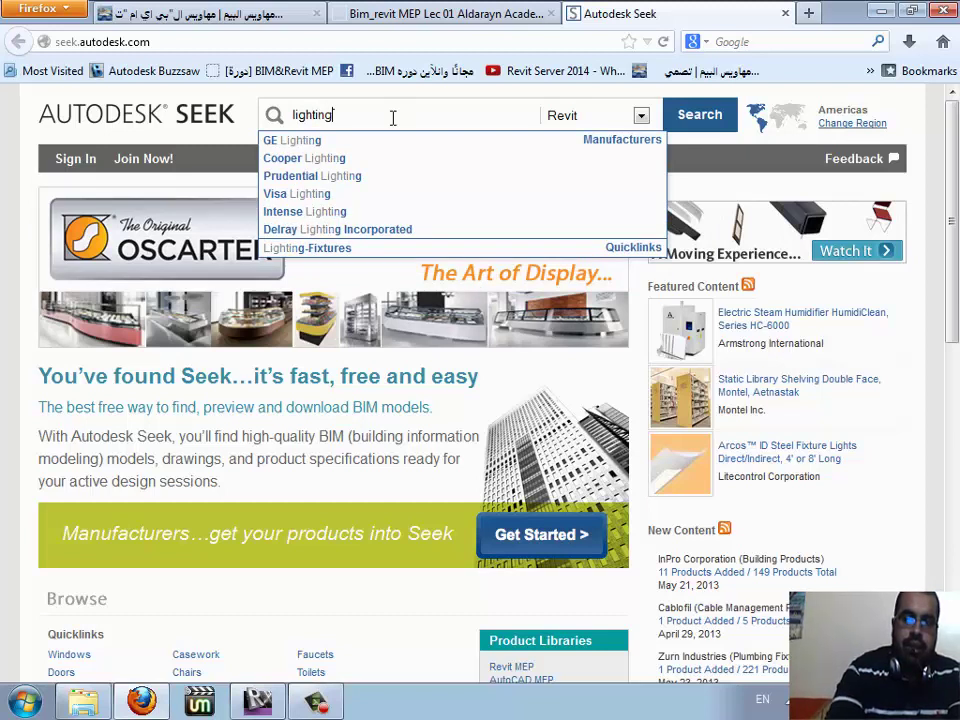
key("Return")
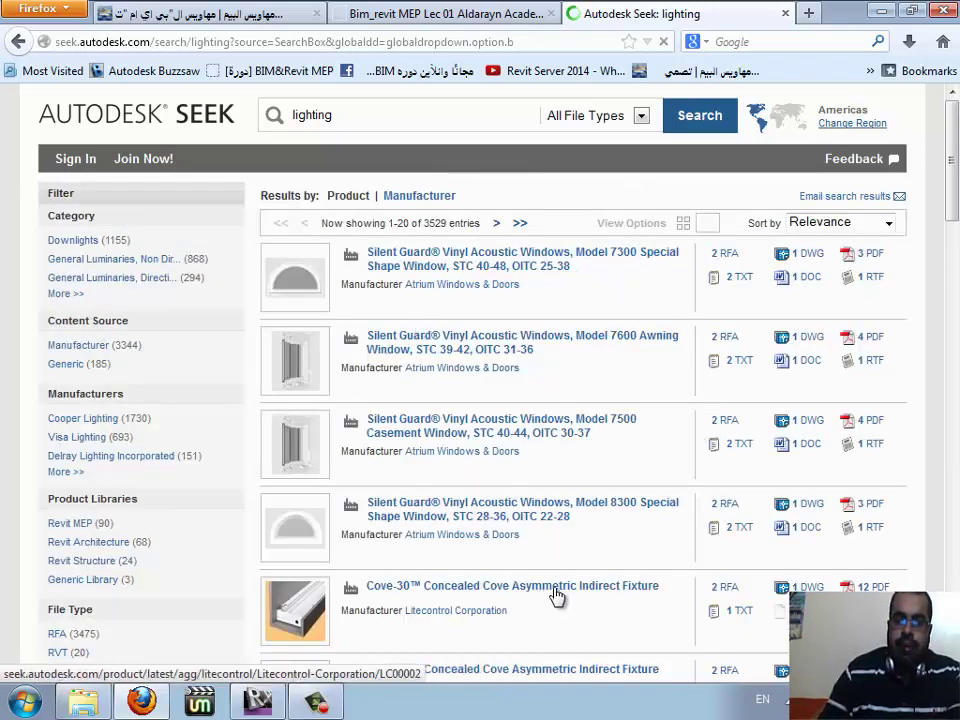
scroll(557, 597, "down", 2)
scroll(572, 439, "down", 2)
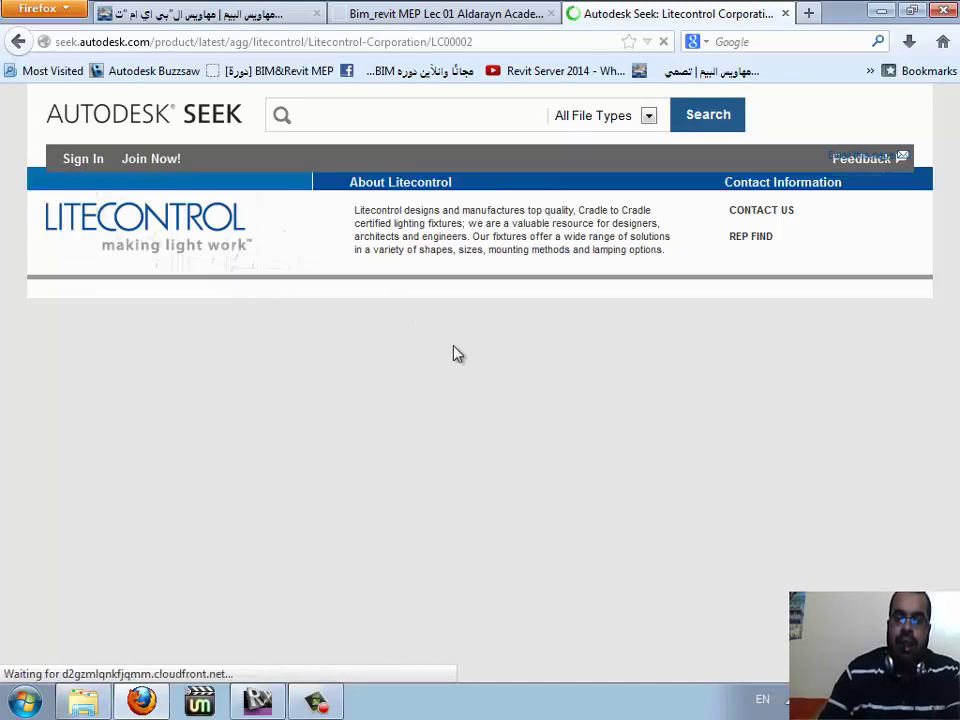
left_click(450, 13)
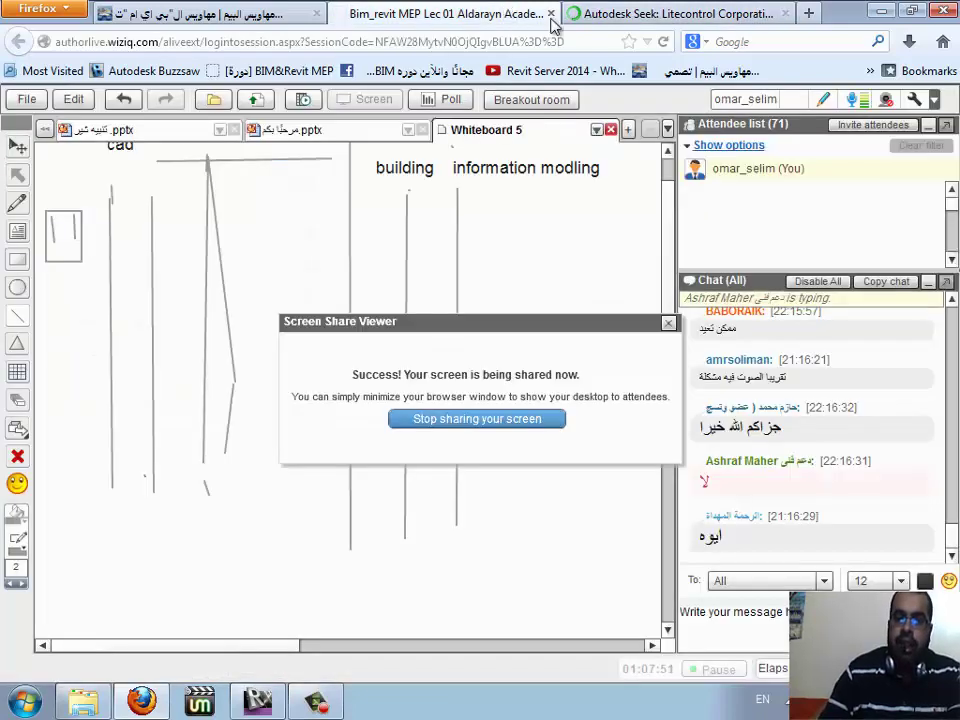
left_click(648, 14)
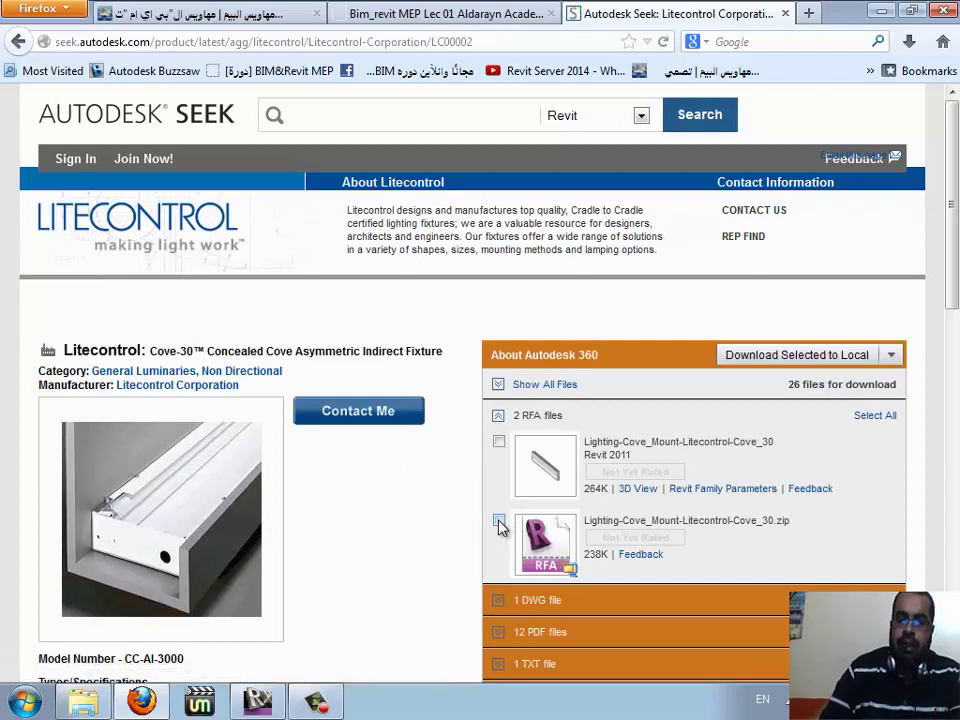
- Download the Cove-30 RFA zip, accepting the terms, and open it with WinRAR
left_click(499, 521)
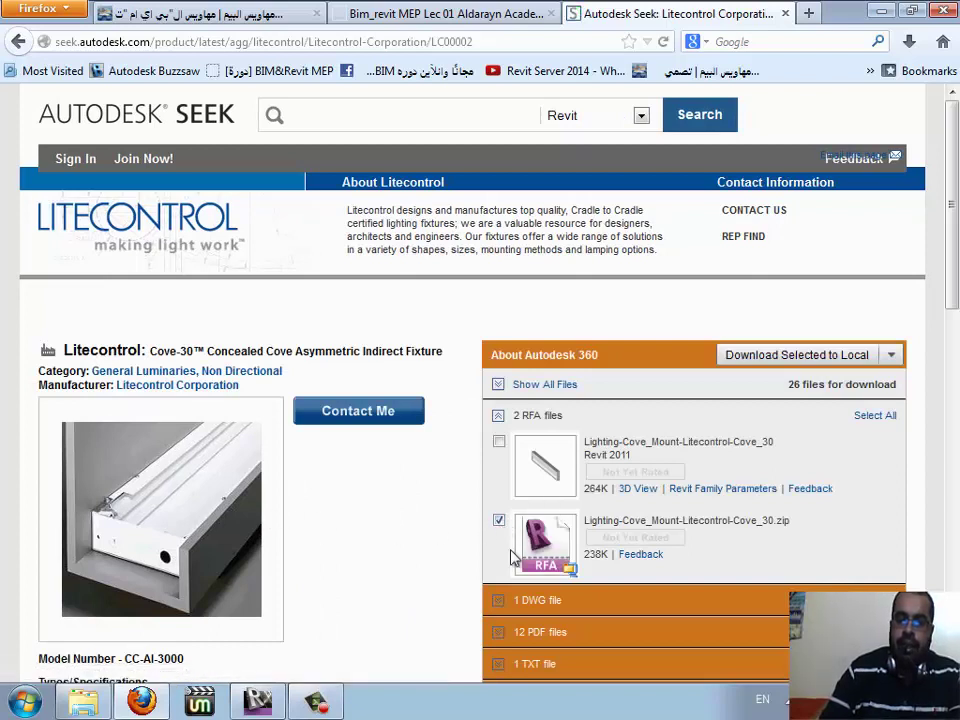
left_click(812, 362)
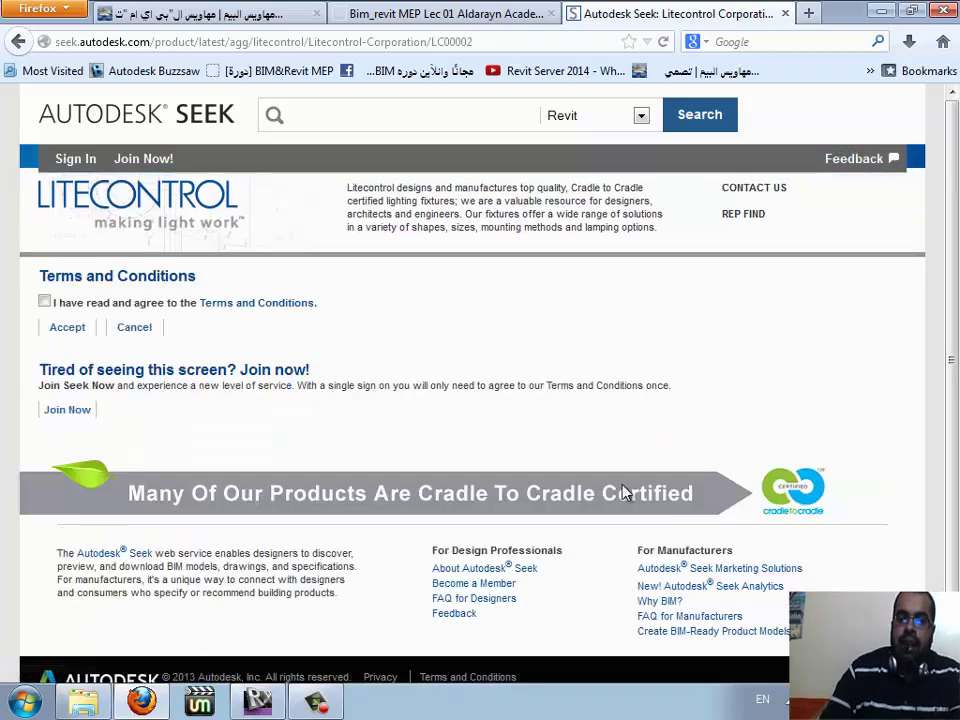
left_click(44, 302)
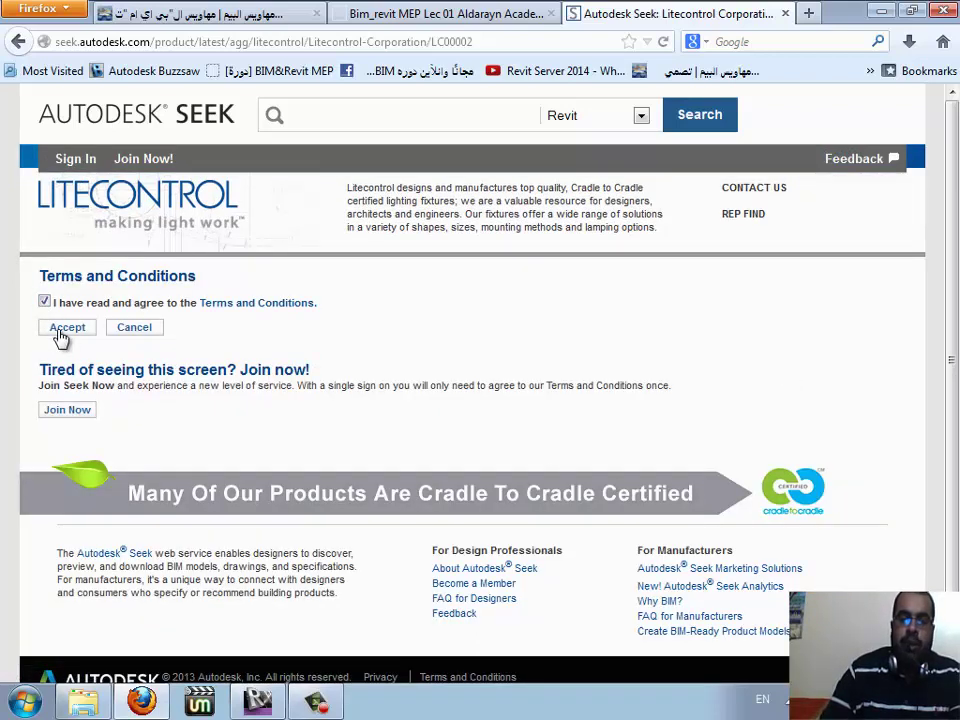
left_click(60, 330)
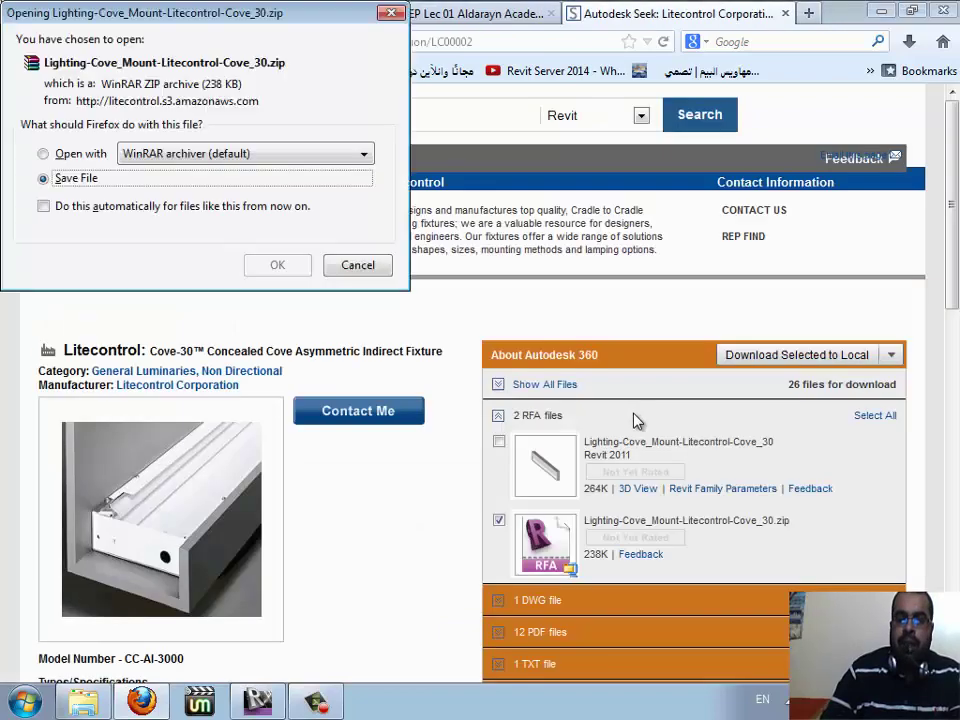
left_click(45, 154)
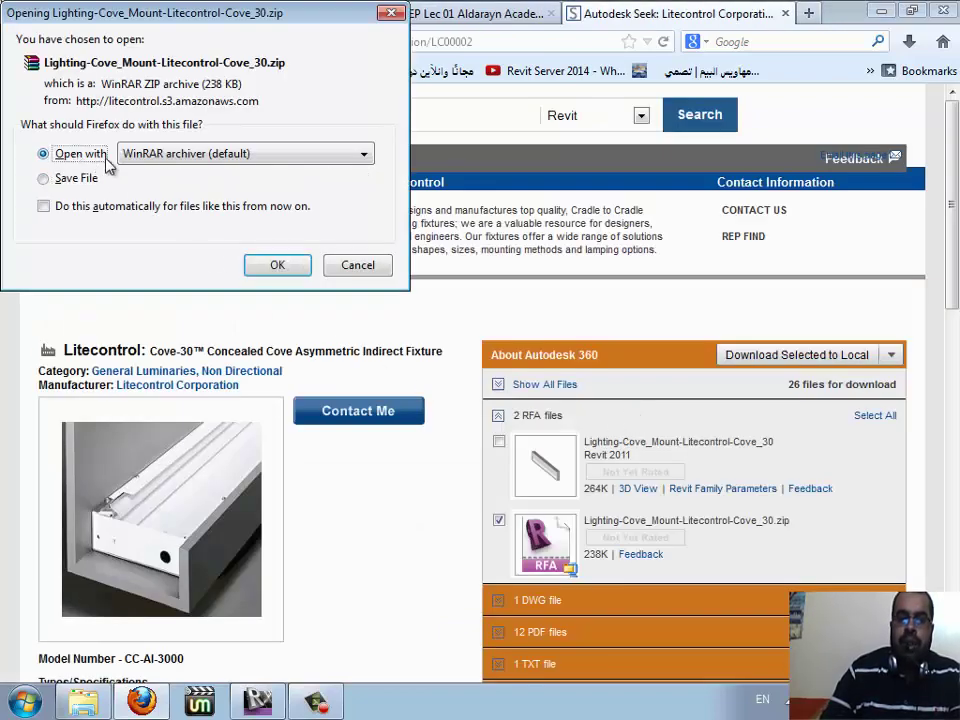
left_click(133, 158)
left_click(133, 170)
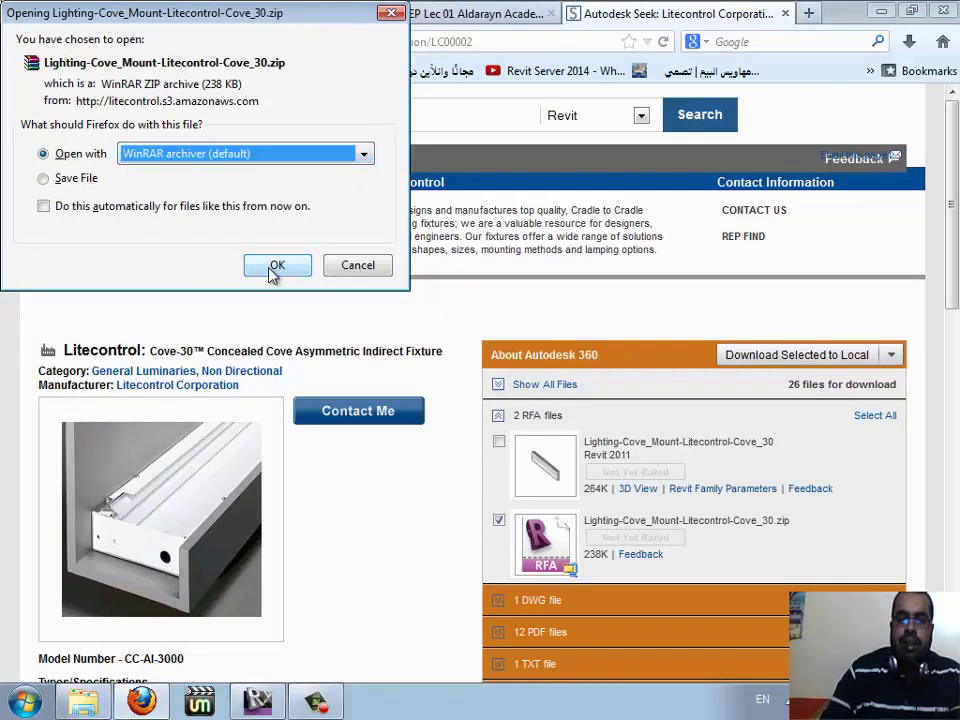
left_click(272, 268)
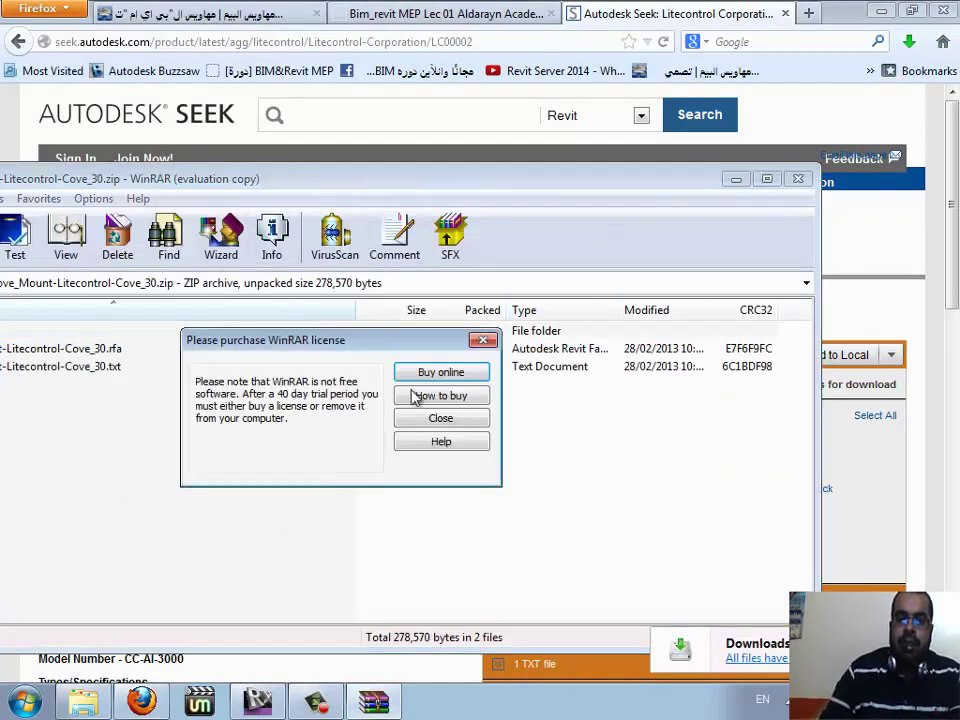
- Open the cove light .rfa family from the WinRAR archive in Revit
left_click(420, 418)
left_click_drag(98, 186, 187, 178)
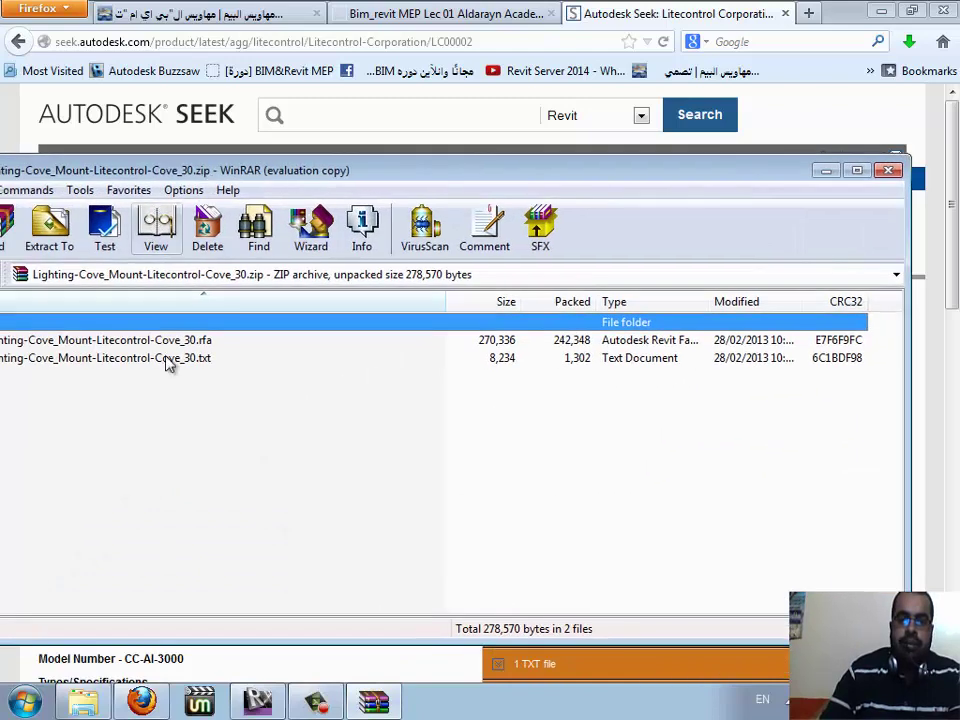
left_click(189, 343)
right_click(186, 332)
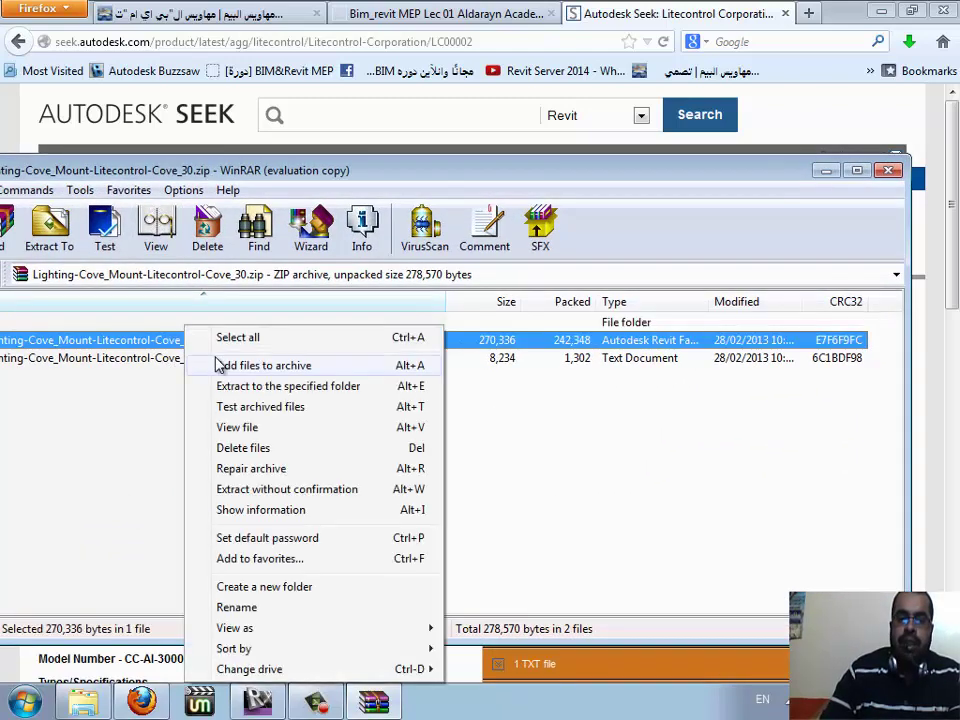
double_click(120, 343)
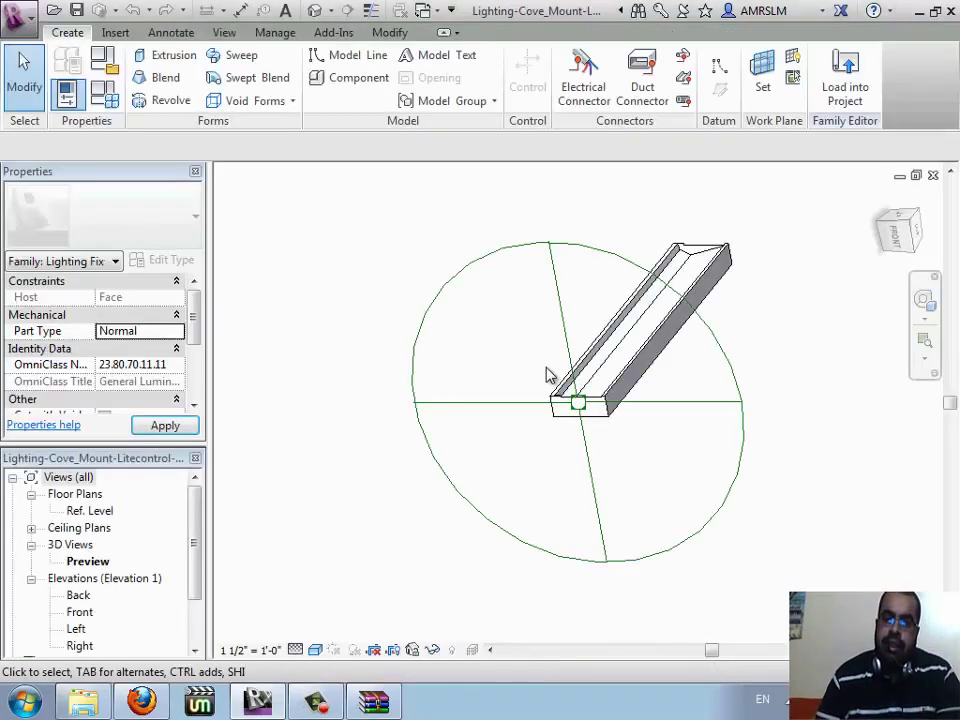
- Zoom out and orbit the Litecontrol cove light in 3D, then close its view
scroll(443, 384, "down", 2)
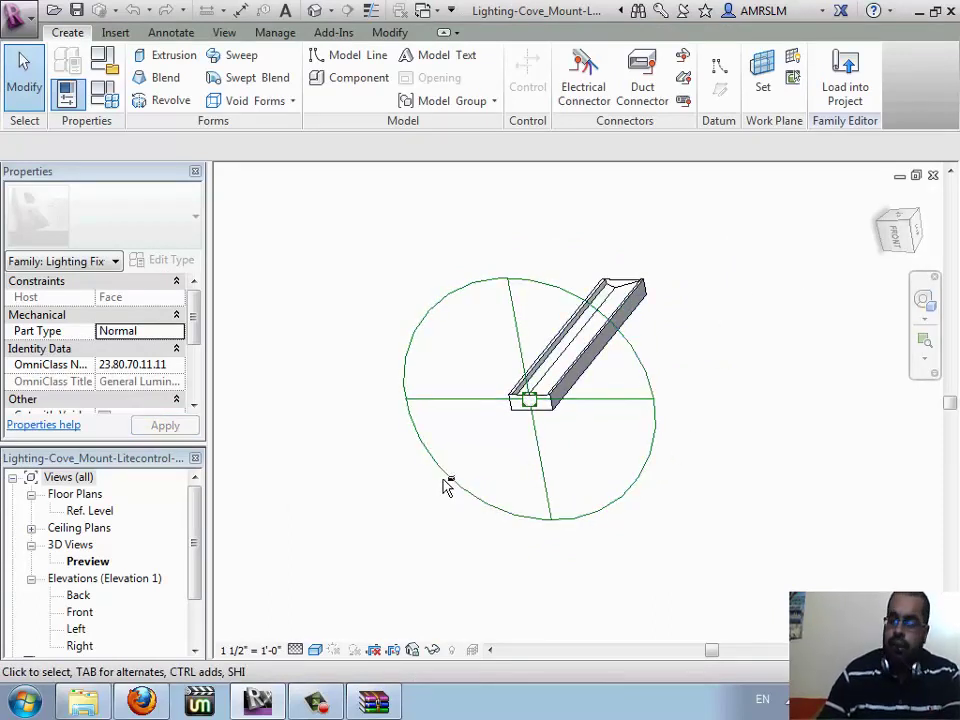
mouse_move(426, 480)
middle_mouse_down("shift")
mouse_move(493, 504)
mouse_move(658, 486)
mouse_move(705, 371)
mouse_move(381, 176)
mouse_move(450, 430)
mouse_move(654, 413)
middle_mouse_up("shift")
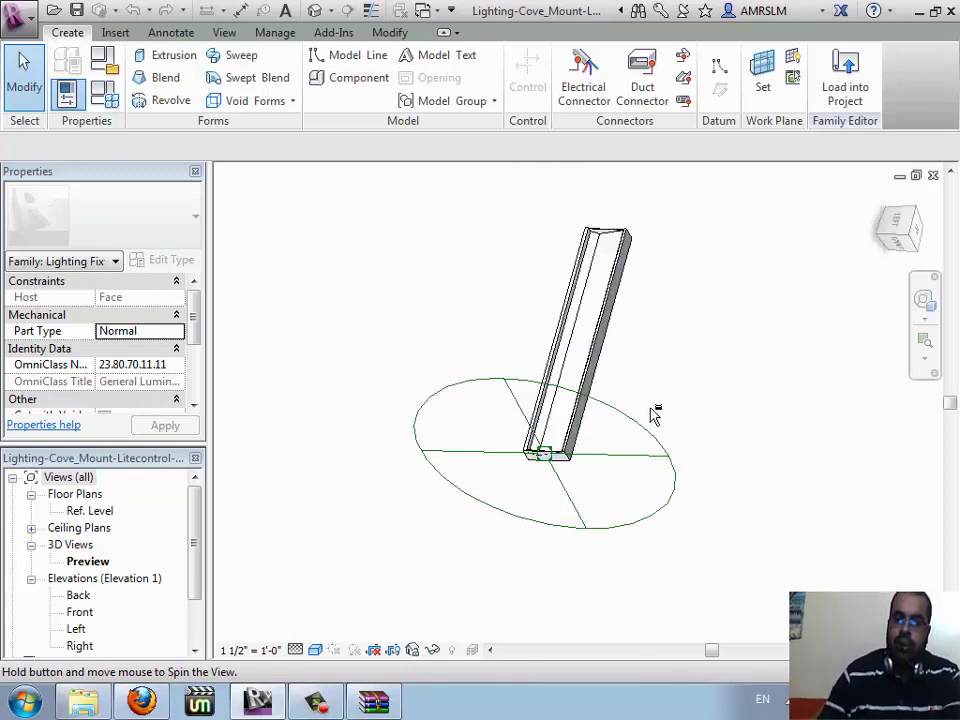
left_click(934, 177)
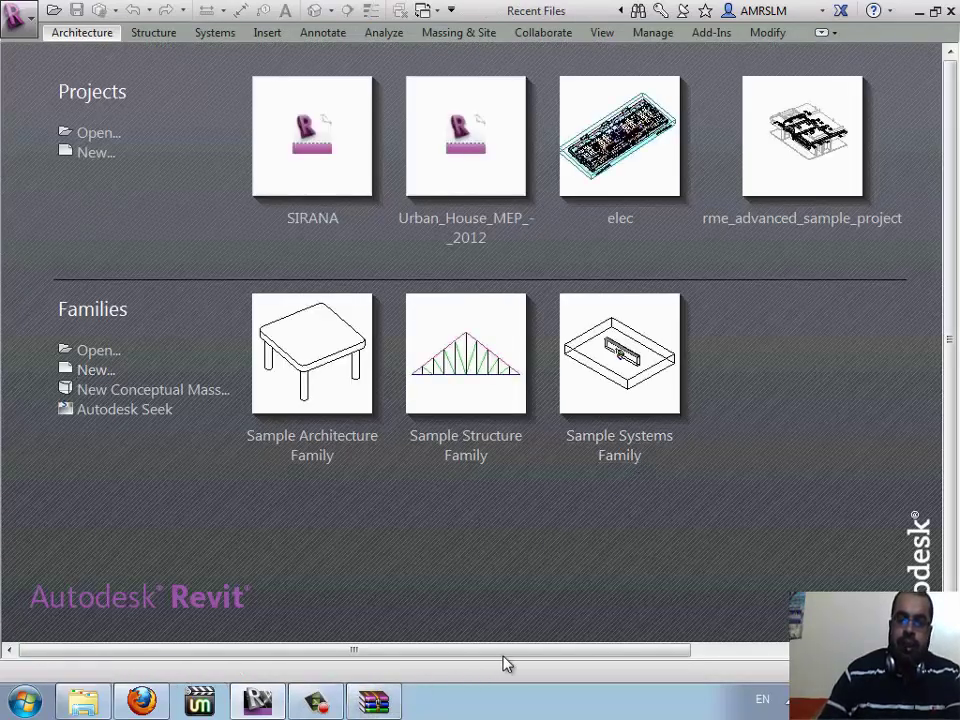
mouse_move(525, 651)
left_mouse_down()
mouse_move(583, 663)
mouse_move(754, 660)
left_mouse_up()
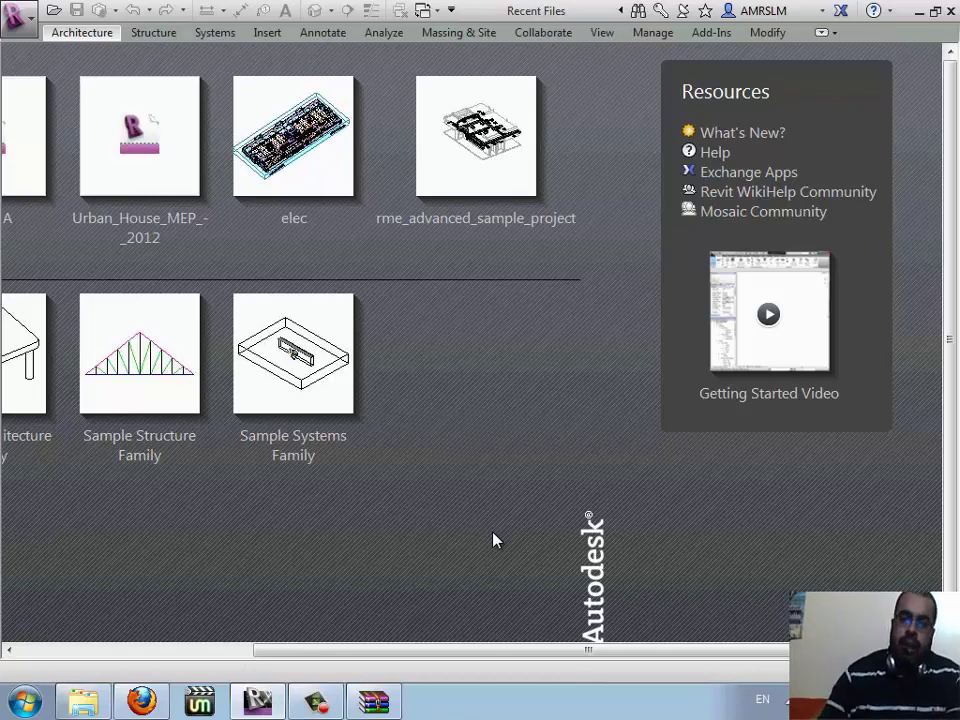
left_click(161, 651)
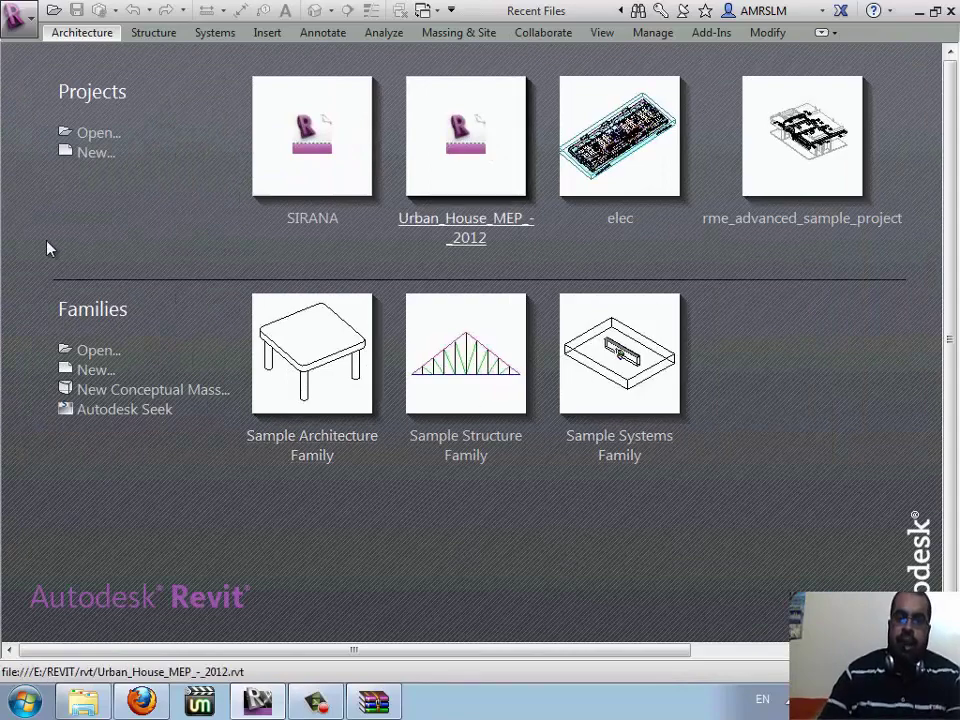
- Browse to E:\Program Files\Autodesk\Revit 2013\Program\Samples in the Open dialog
left_click(100, 137)
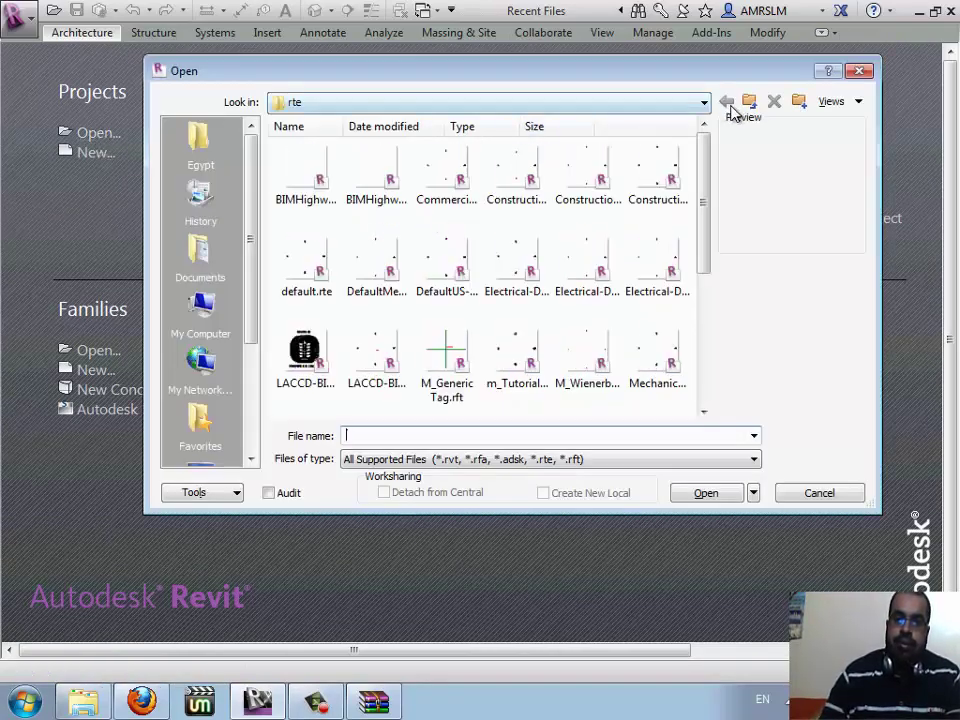
left_click(748, 102)
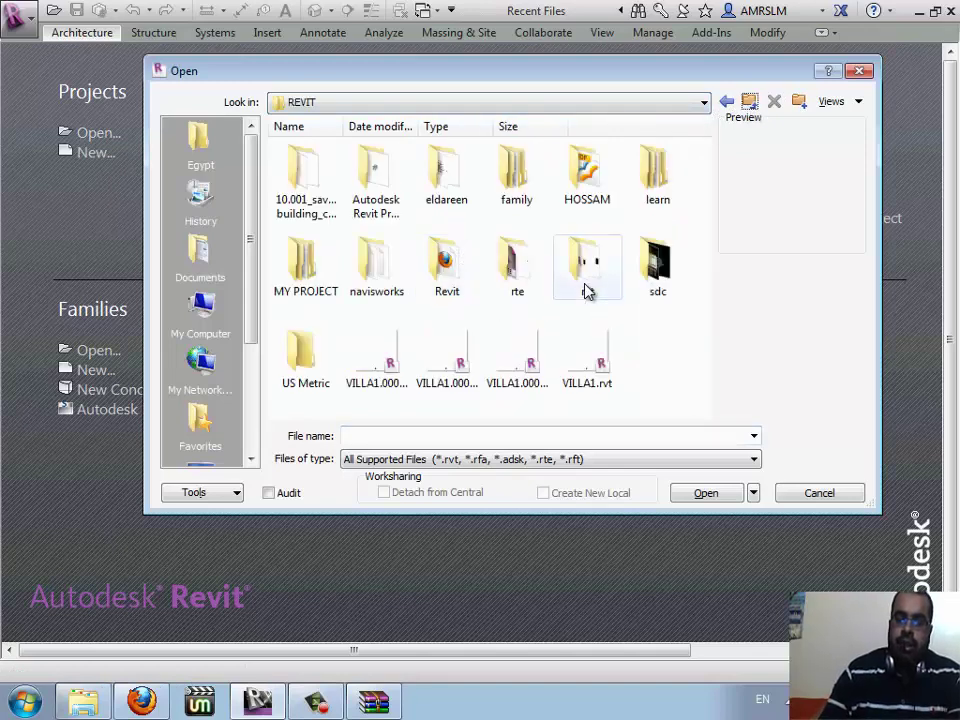
double_click(588, 288)
scroll(580, 392, "down", 5)
scroll(615, 340, "up", 5)
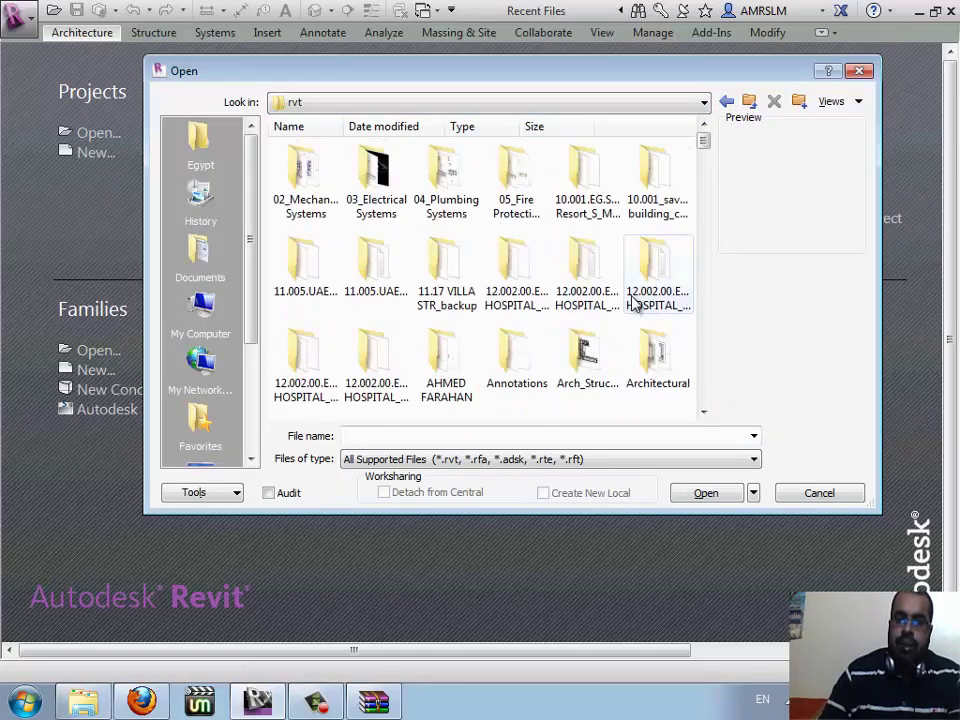
left_click(729, 108)
left_click(704, 102)
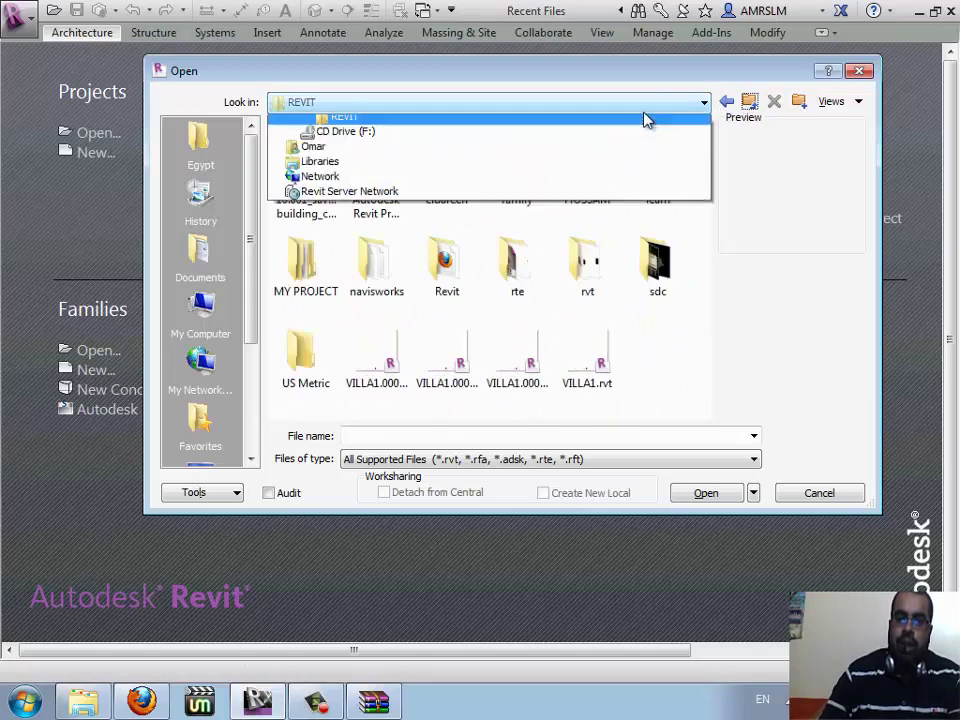
left_click(447, 205)
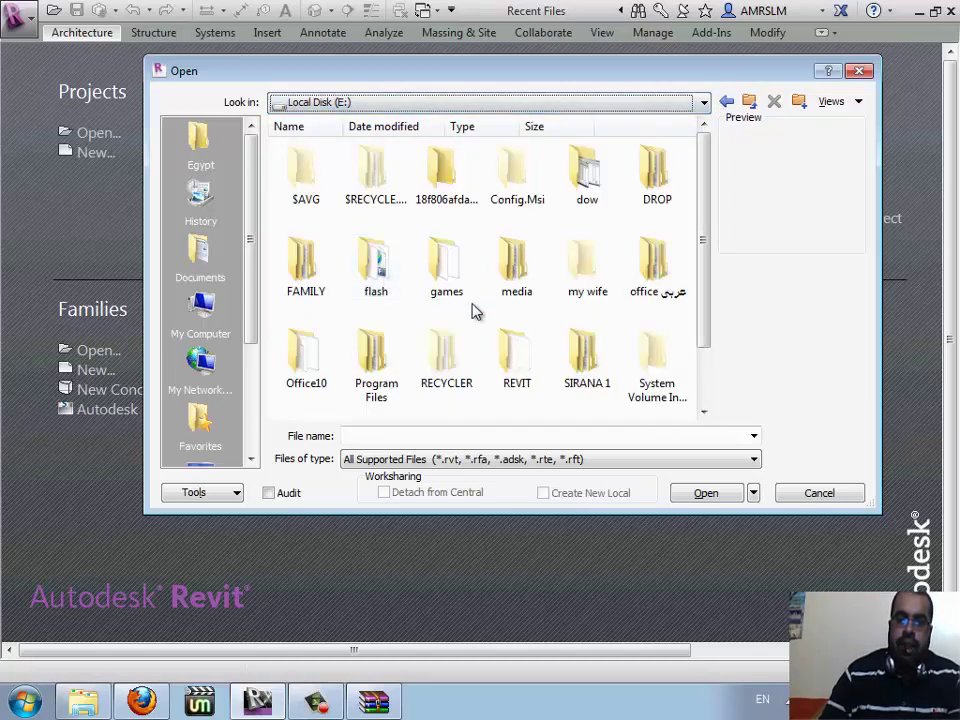
double_click(388, 360)
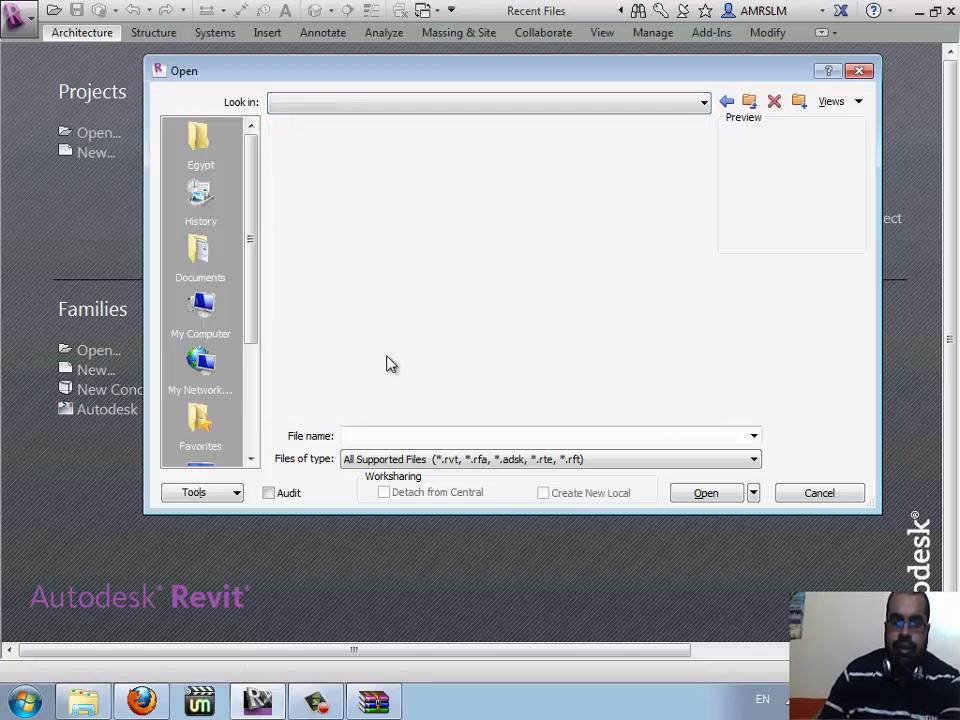
double_click(313, 175)
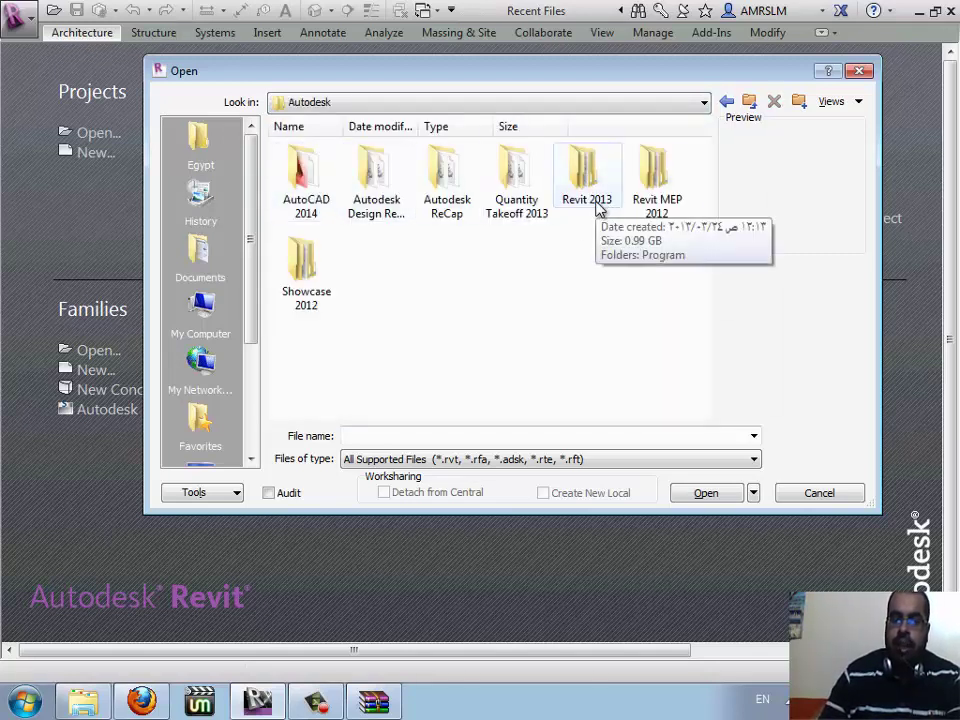
double_click(590, 195)
double_click(305, 190)
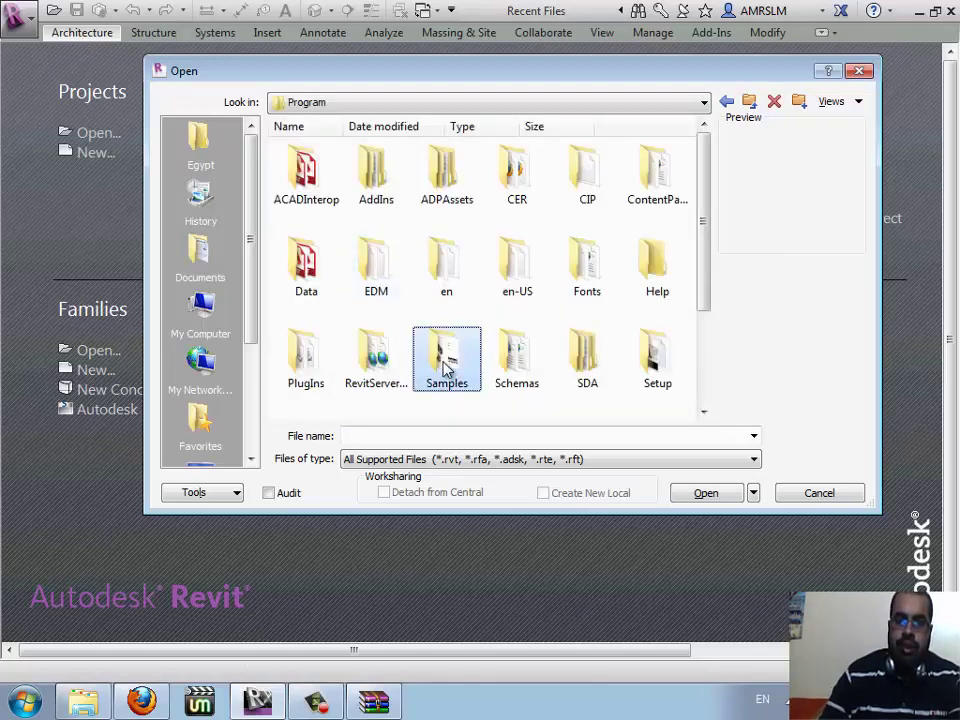
double_click(446, 368)
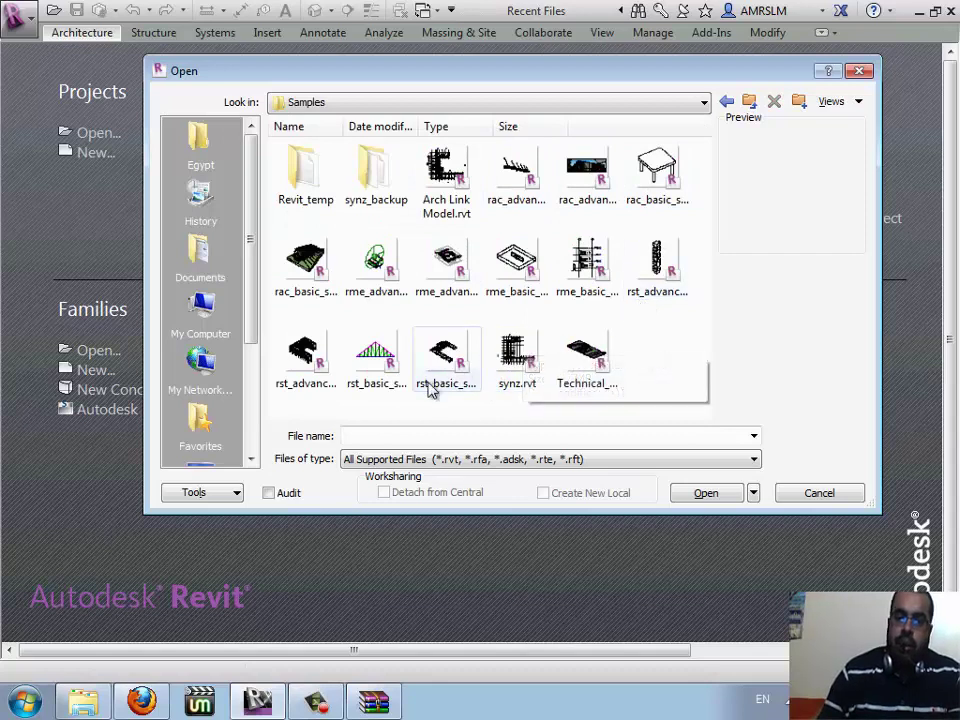
- Filter to Project Files (*.rvt) and open rme_basic_sample_project.rvt
left_click(440, 460)
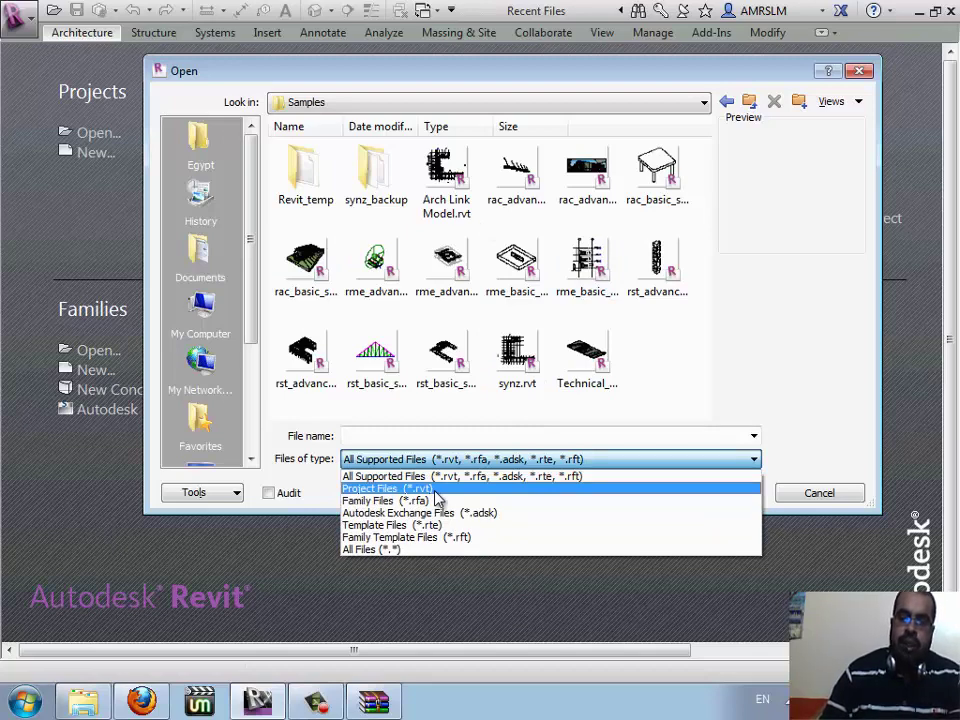
left_click(435, 489)
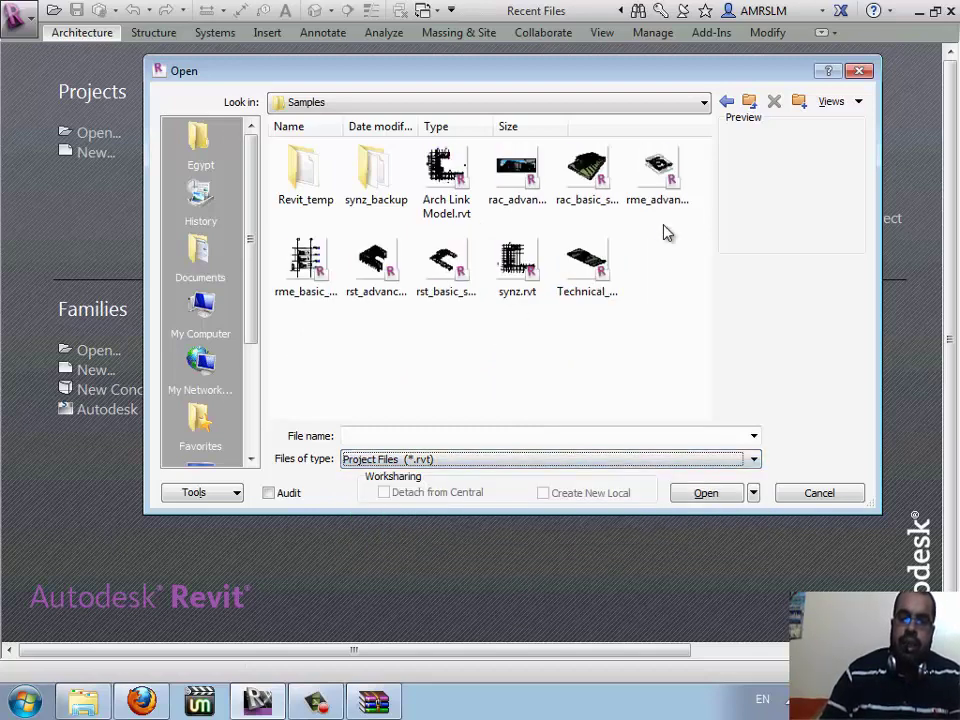
left_click(470, 467)
left_click(425, 500)
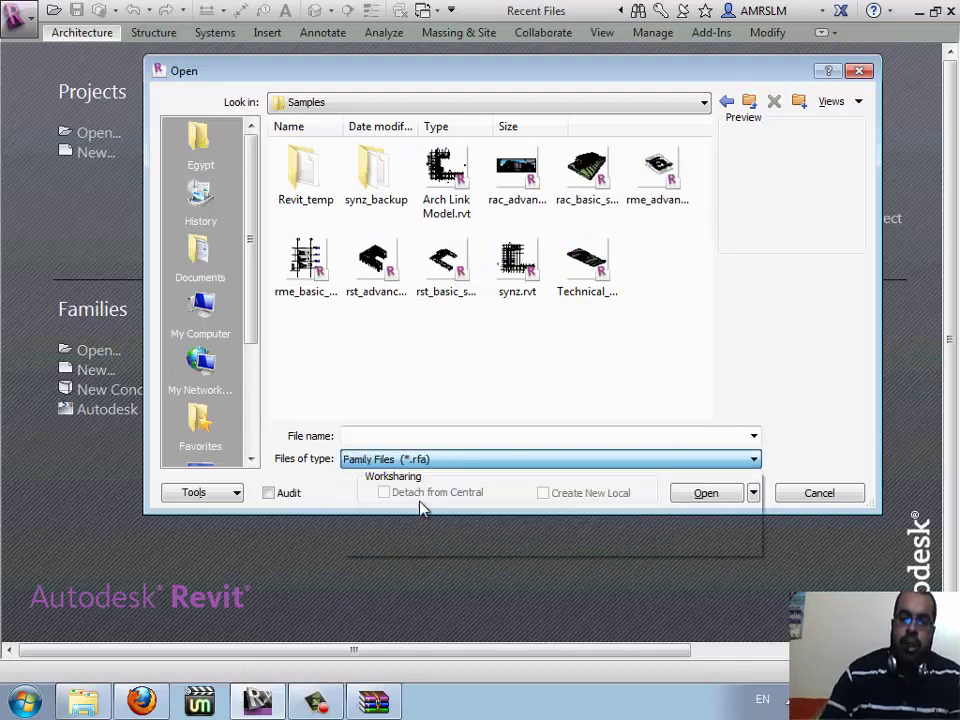
left_click(381, 460)
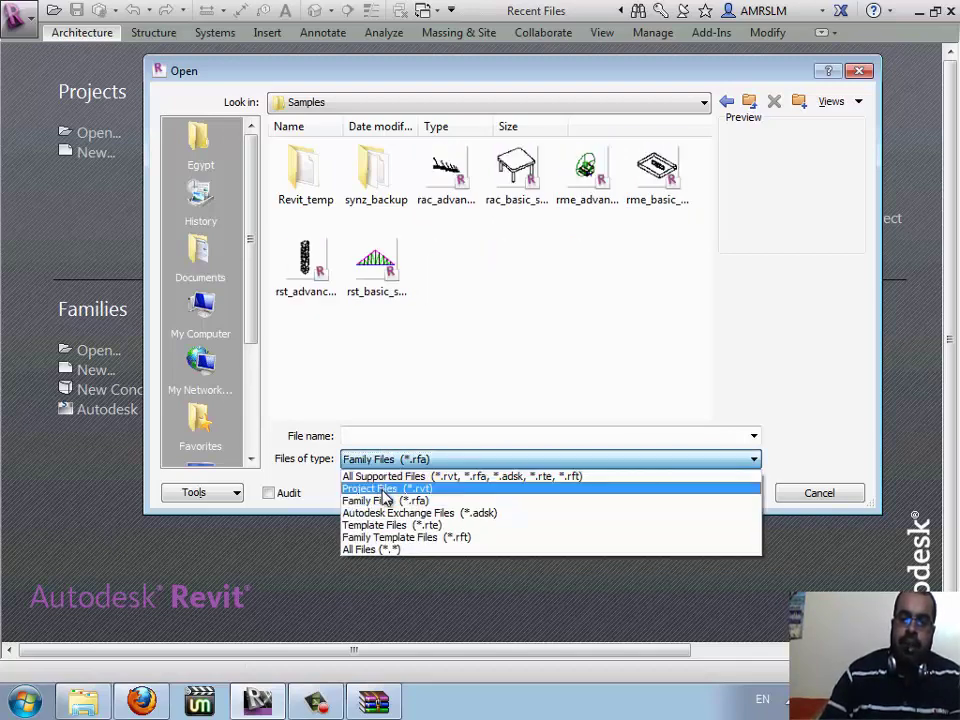
left_click(381, 489)
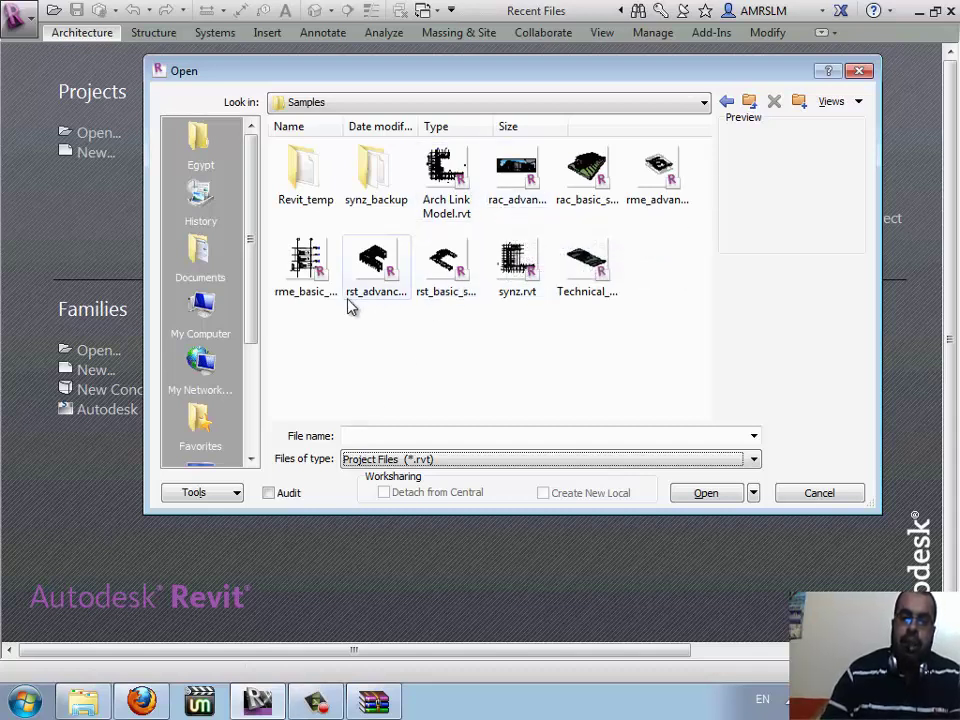
left_click(288, 288)
left_click(666, 190)
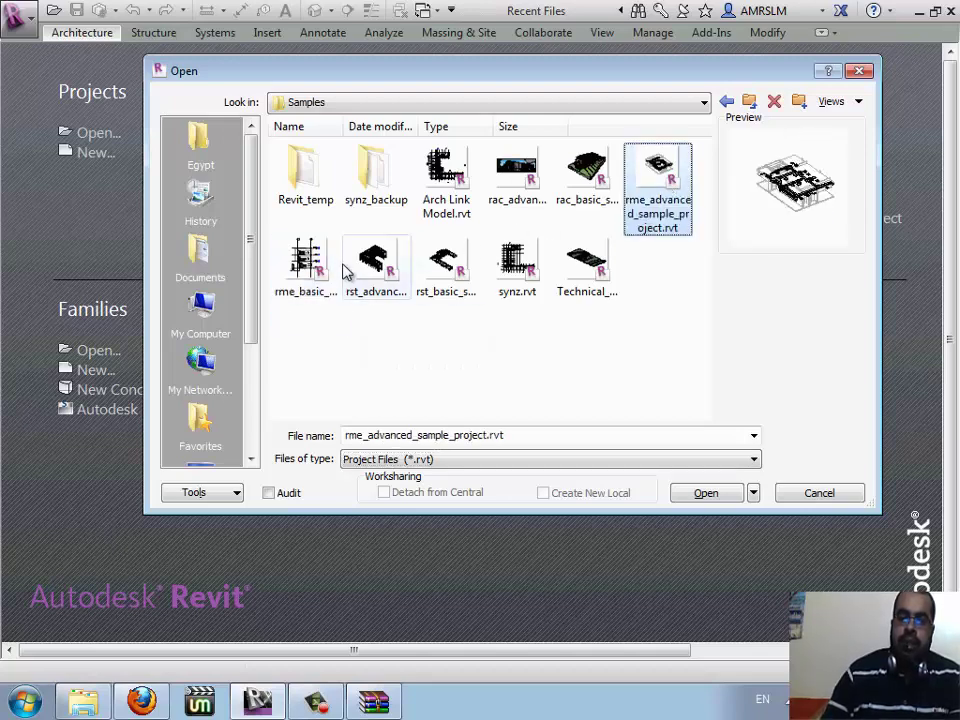
left_click(308, 268)
left_click(660, 190)
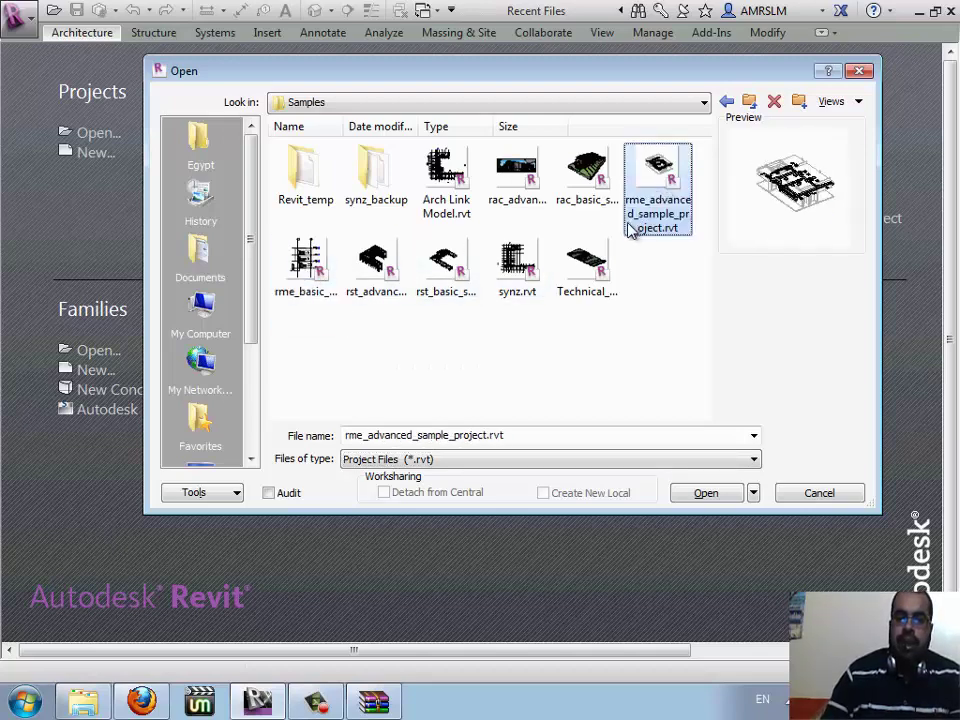
left_click(306, 270)
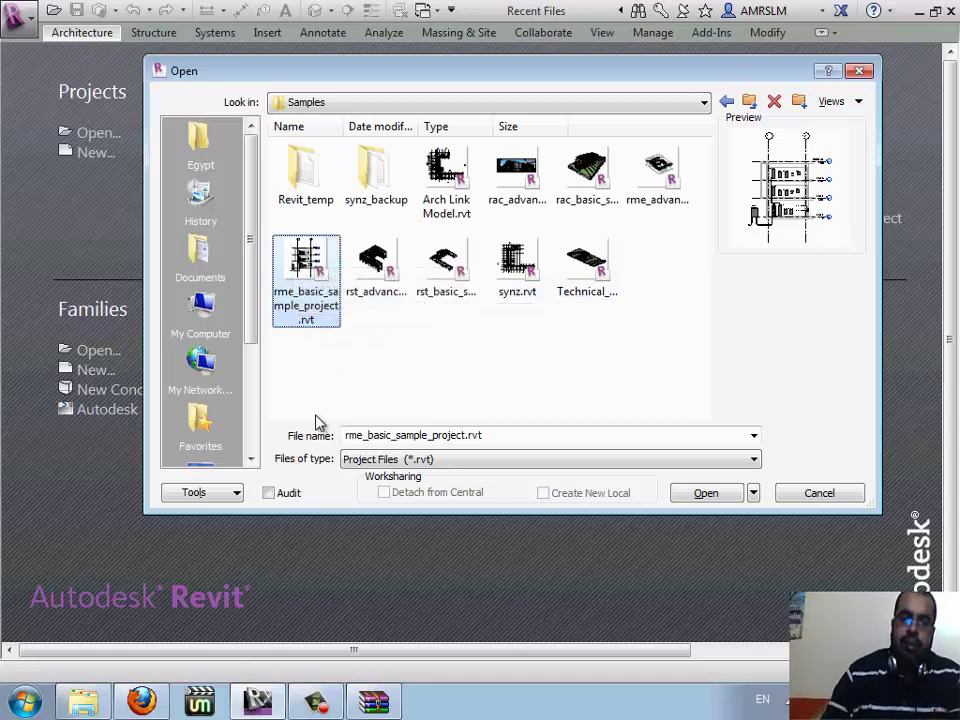
left_click(688, 498)
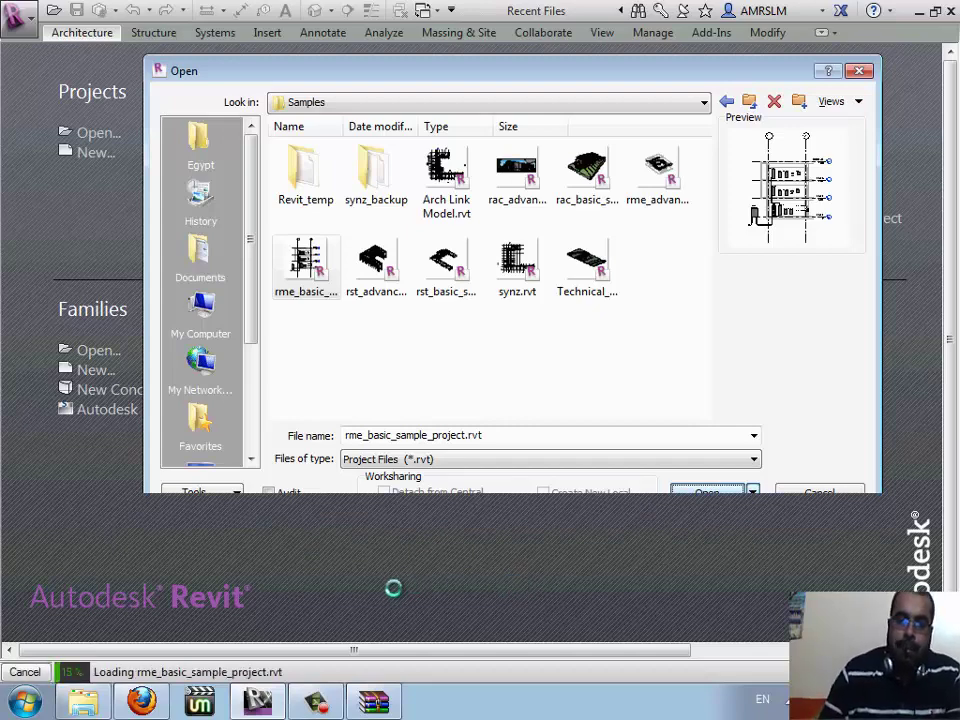
- Close the Autodesk Seek tab with Ctrl+W, unmute the presenter's microphone, and return to Revit
left_click(141, 701)
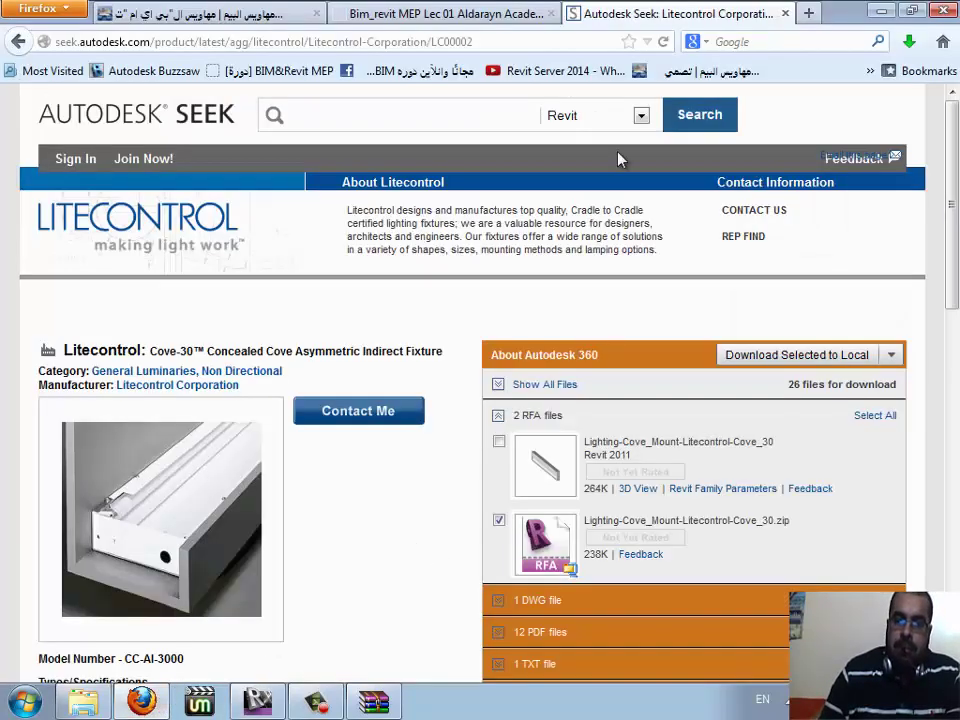
key("ctrl+w")
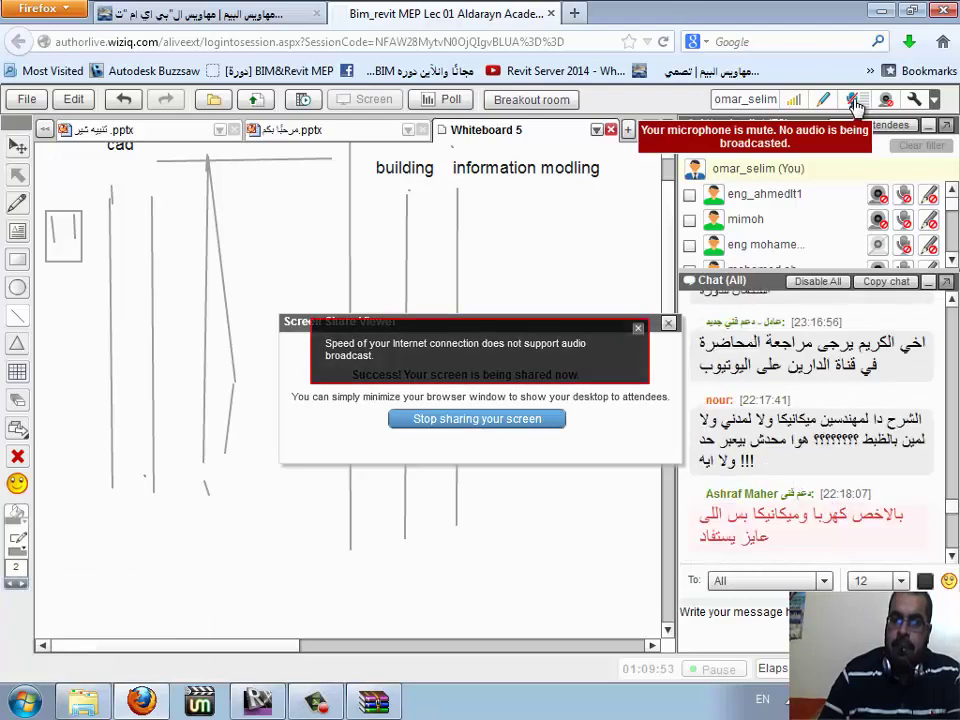
left_click(853, 101)
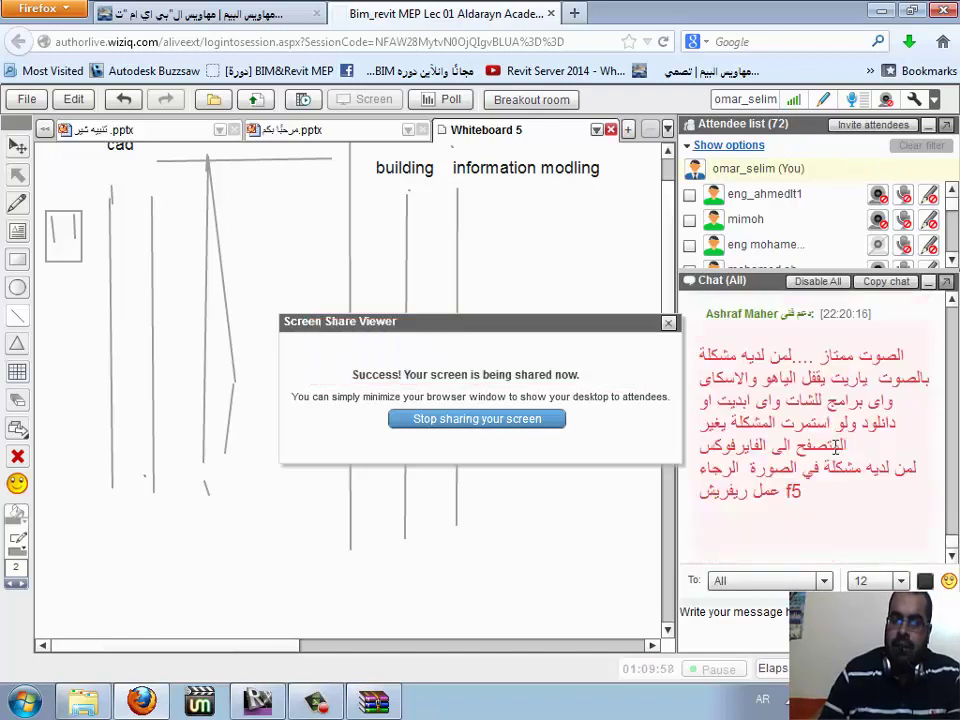
left_click(853, 101)
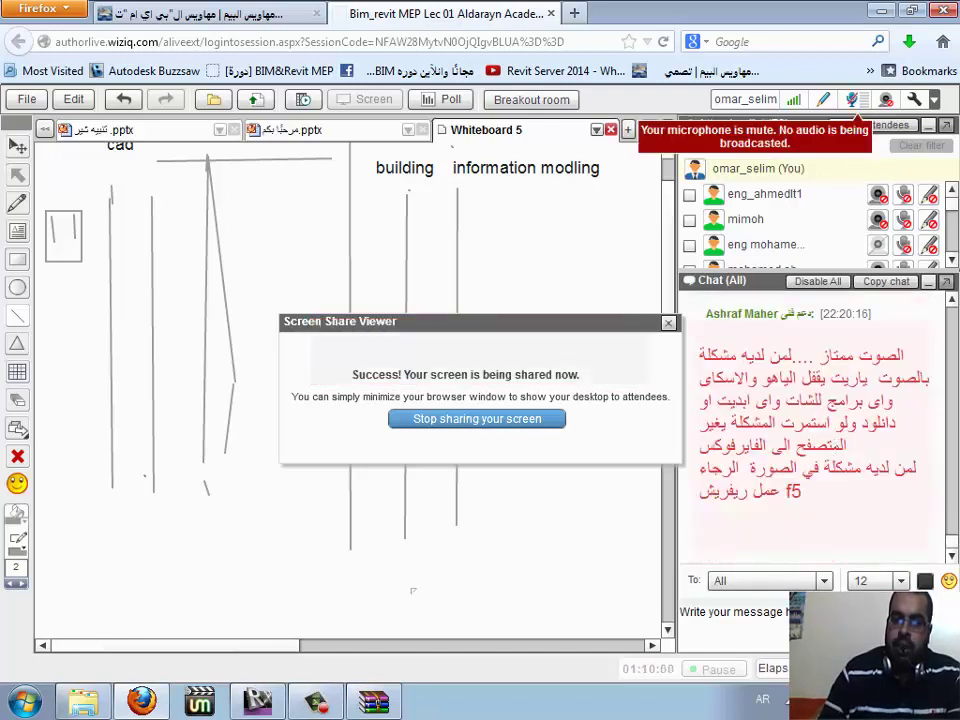
left_click(856, 104)
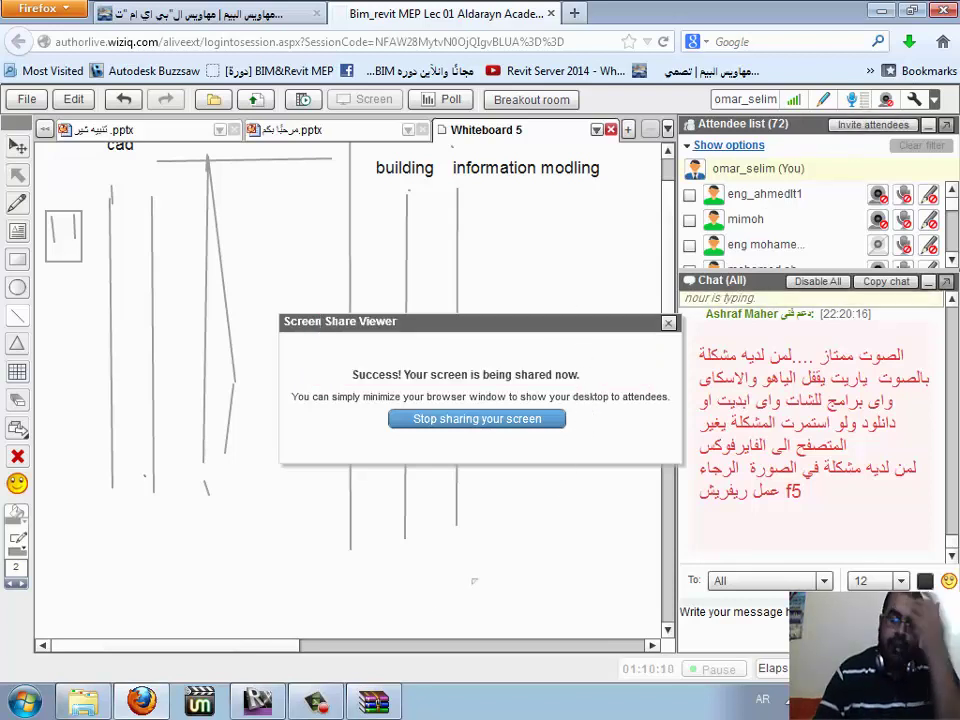
left_click(262, 698)
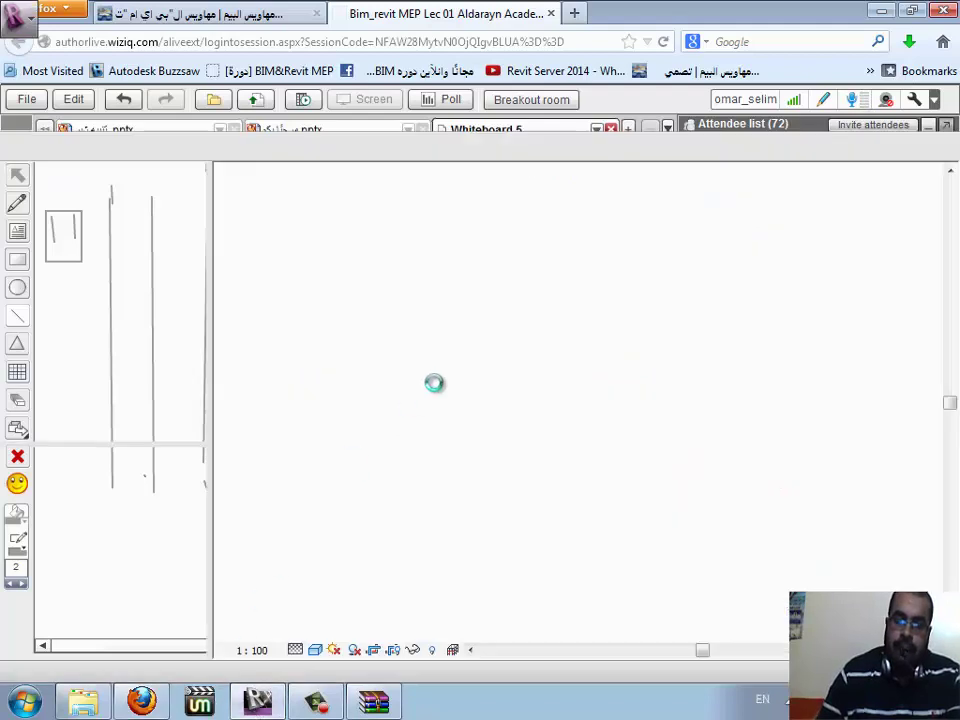
- Close the downloaded lighting fixture archive in WinRAR and return to Revit
left_click(373, 698)
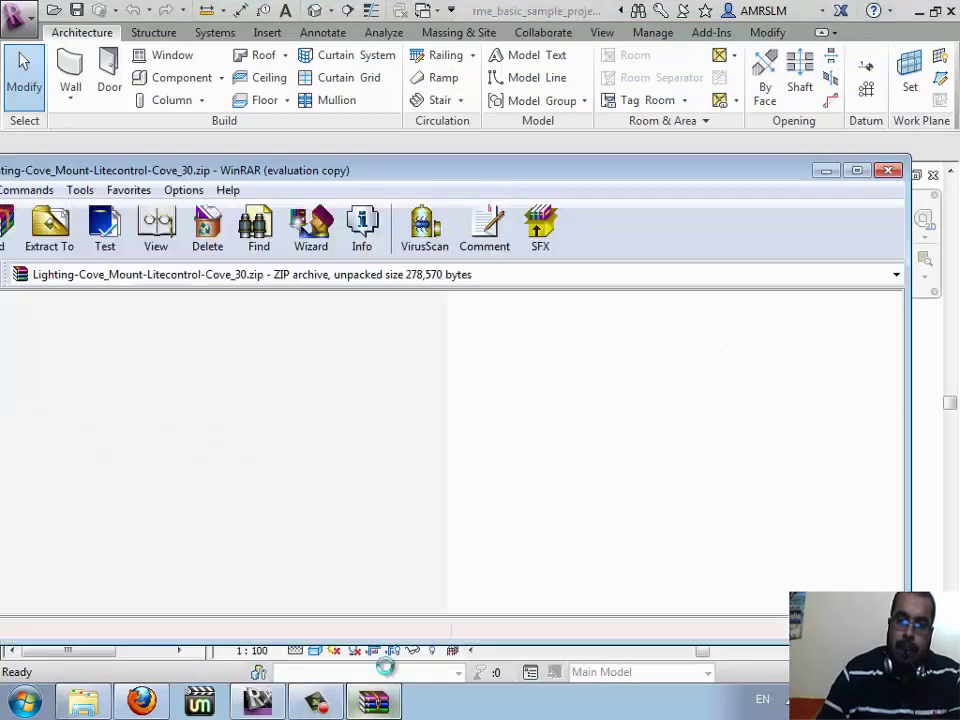
left_click(891, 172)
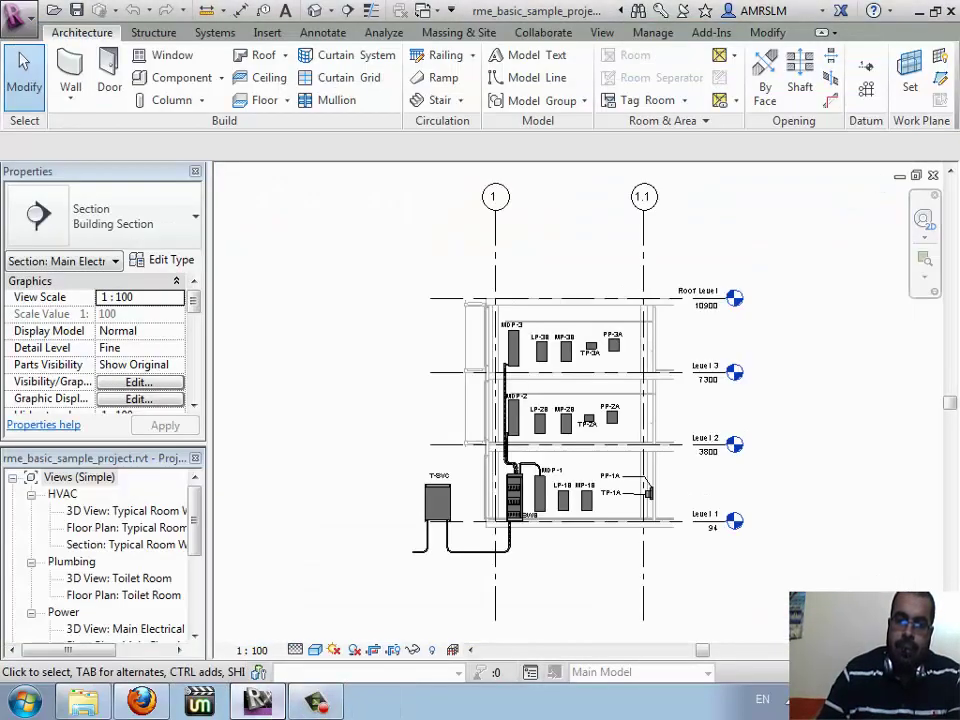
left_click(216, 684)
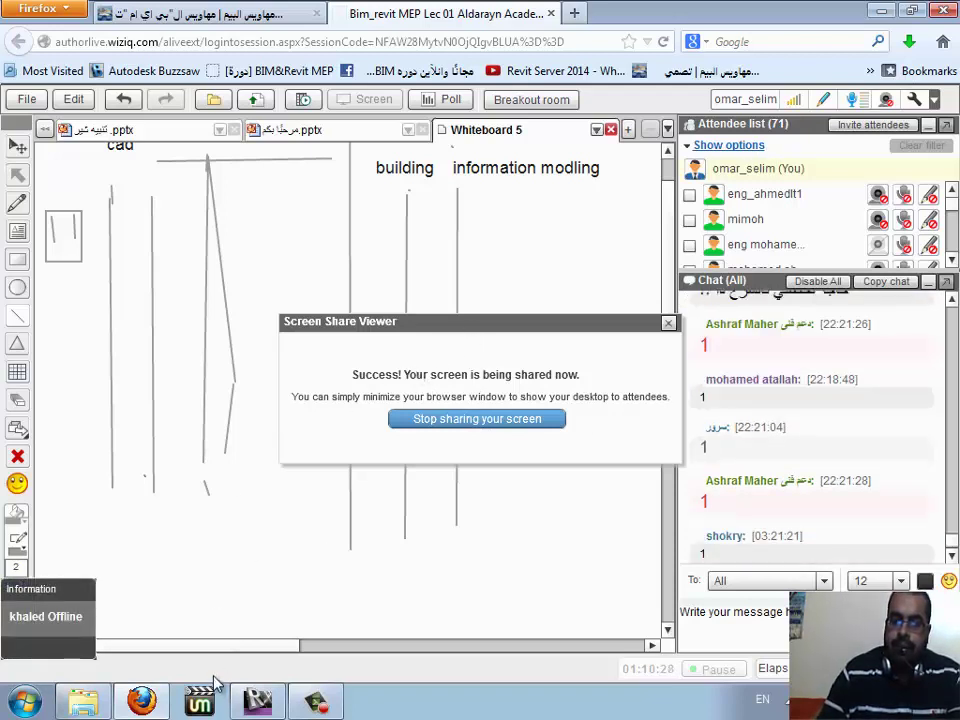
left_click(279, 705)
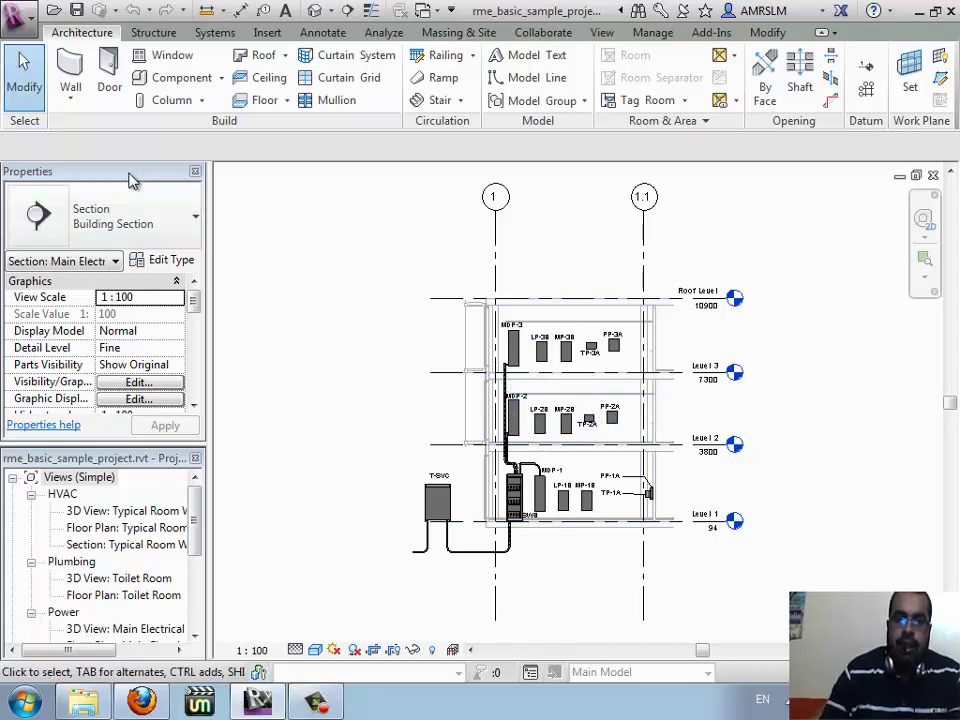
- Select the horizontal conduit below T-SVC and zoom in to check its -1500.0 offset
left_click_drag(133, 180, 122, 188)
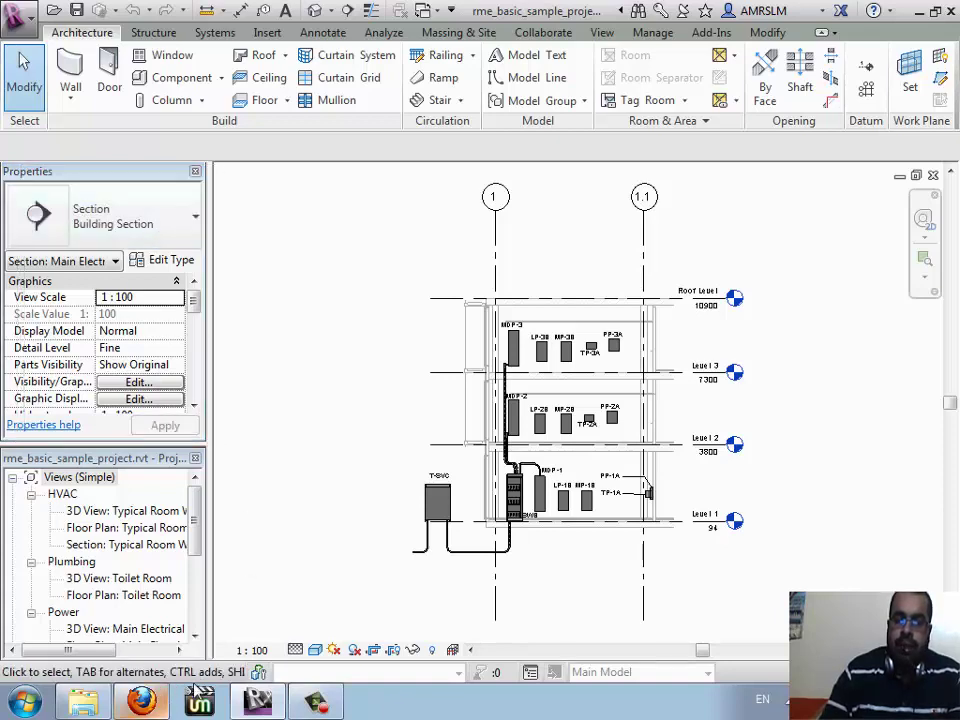
left_click(141, 703)
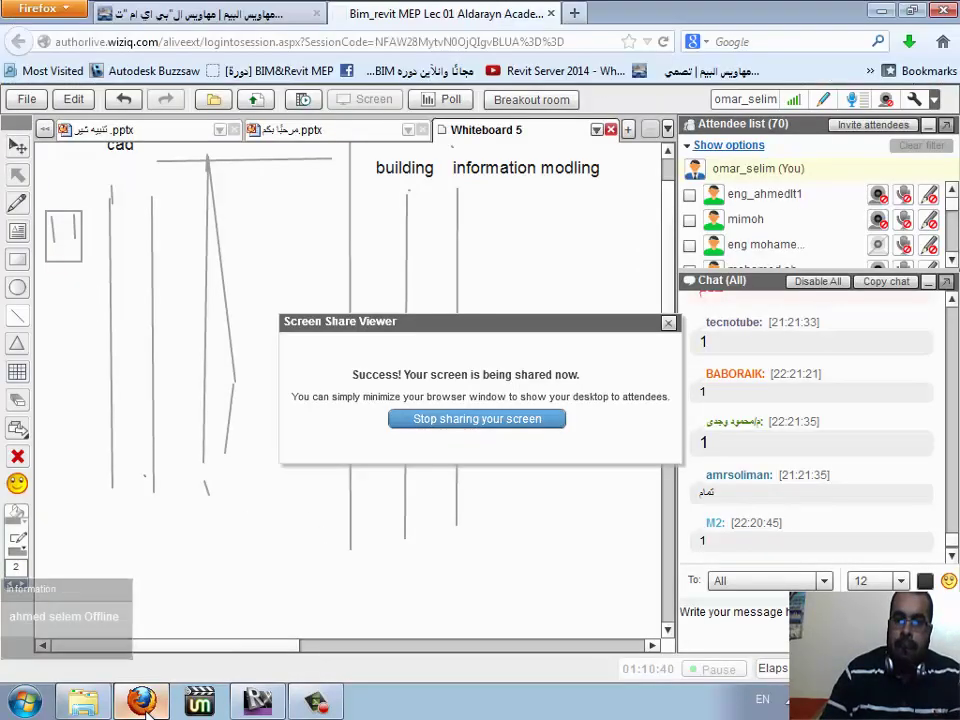
left_click(141, 703)
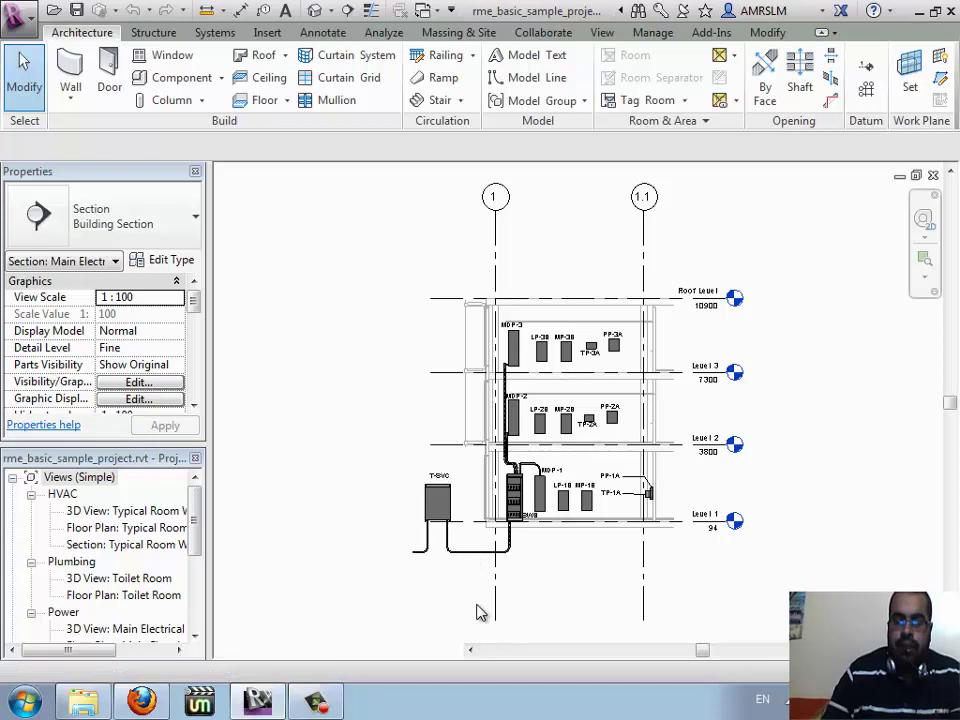
left_click(476, 567)
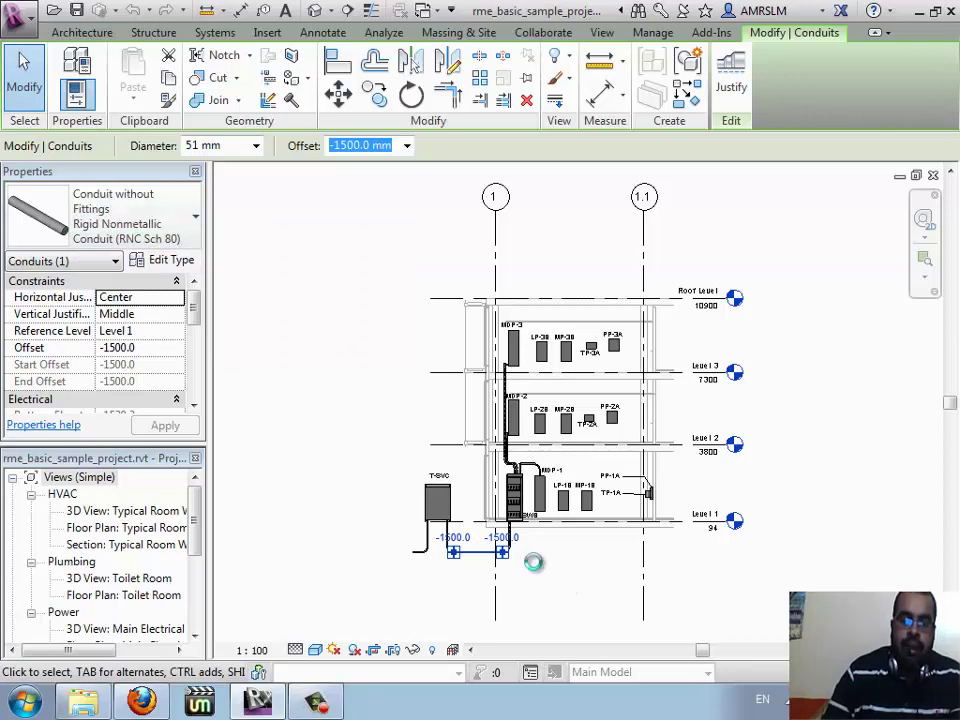
scroll(533, 562, "up", 3)
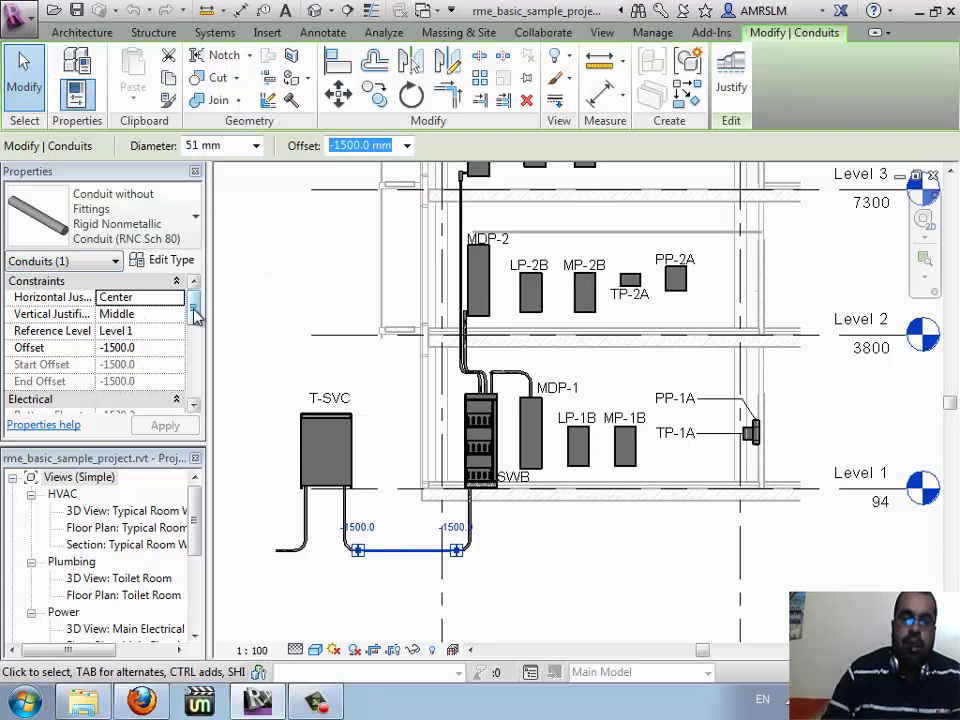
mouse_move(193, 311)
left_mouse_down()
mouse_move(199, 392)
mouse_move(195, 300)
left_mouse_up()
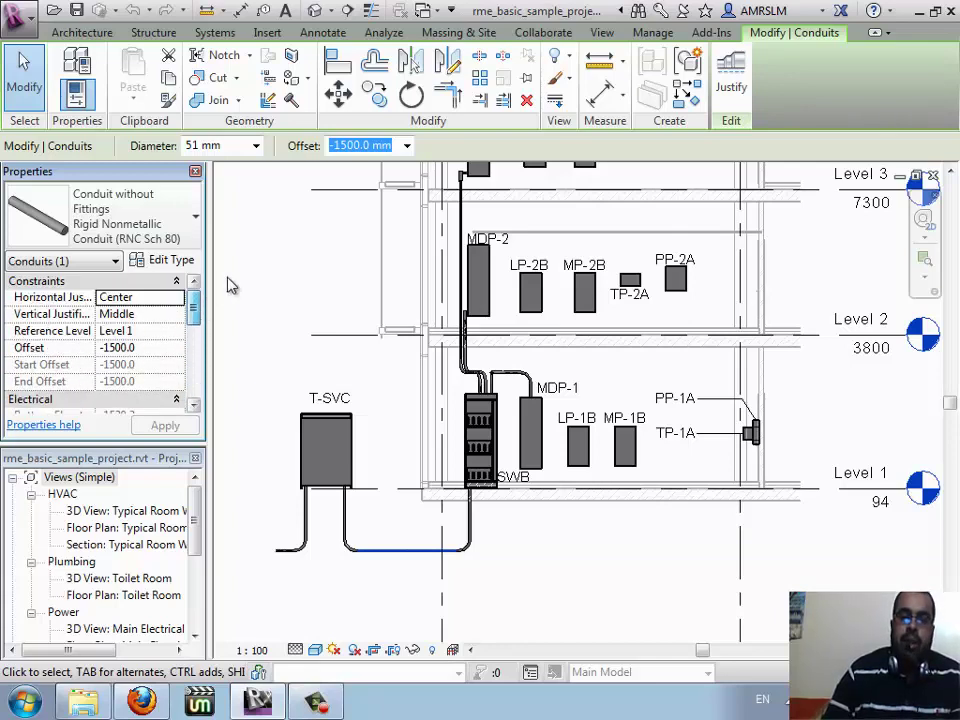
left_click(386, 437)
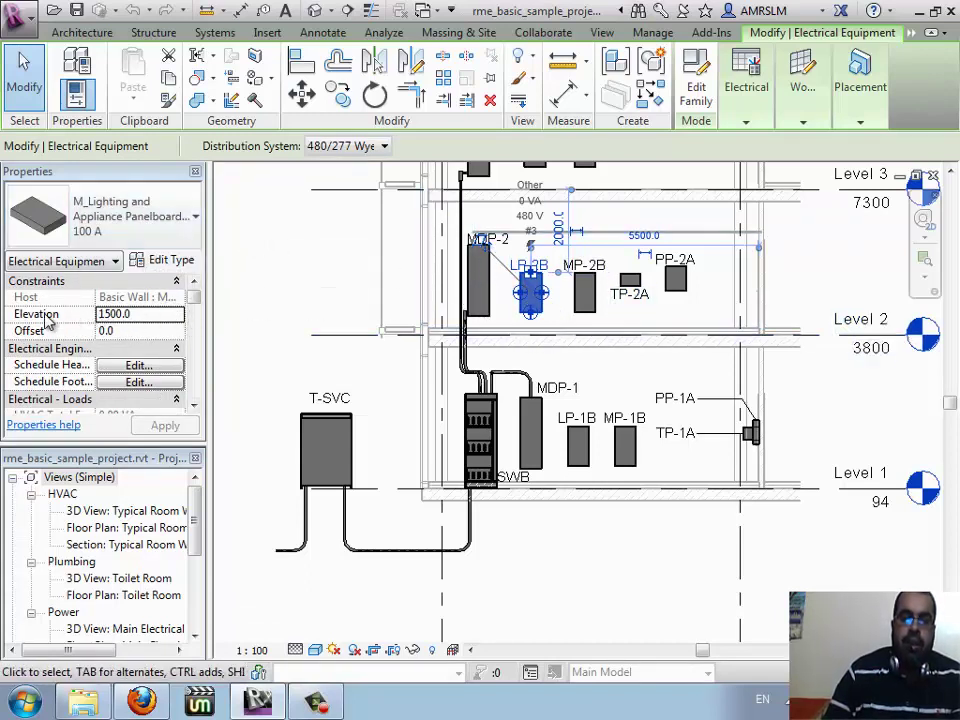
left_click_drag(195, 300, 194, 396)
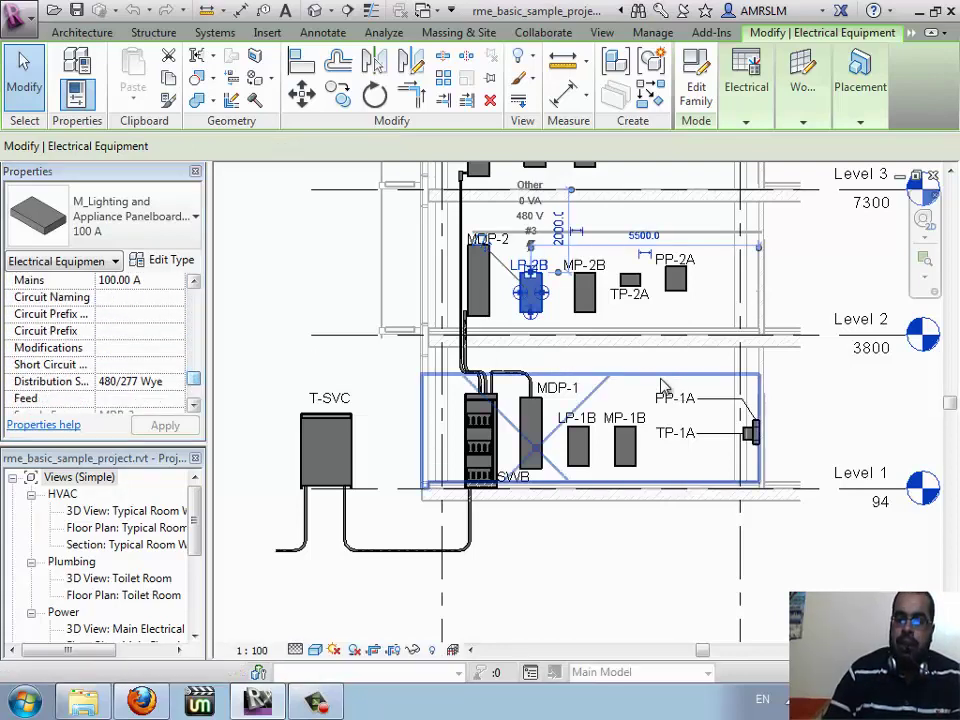
key("Escape")
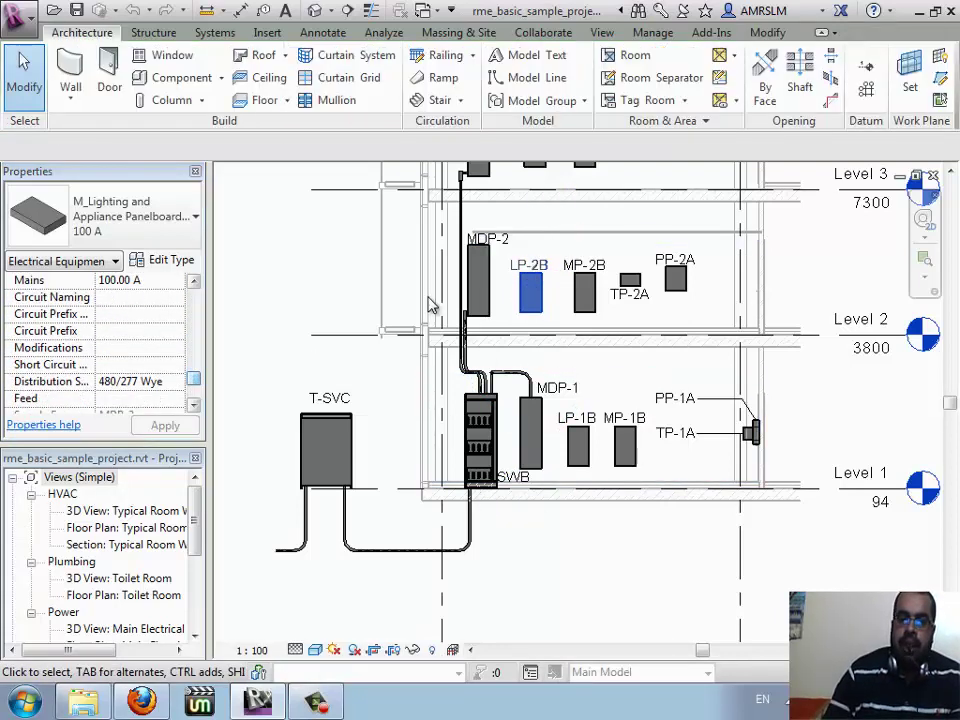
left_click(392, 289)
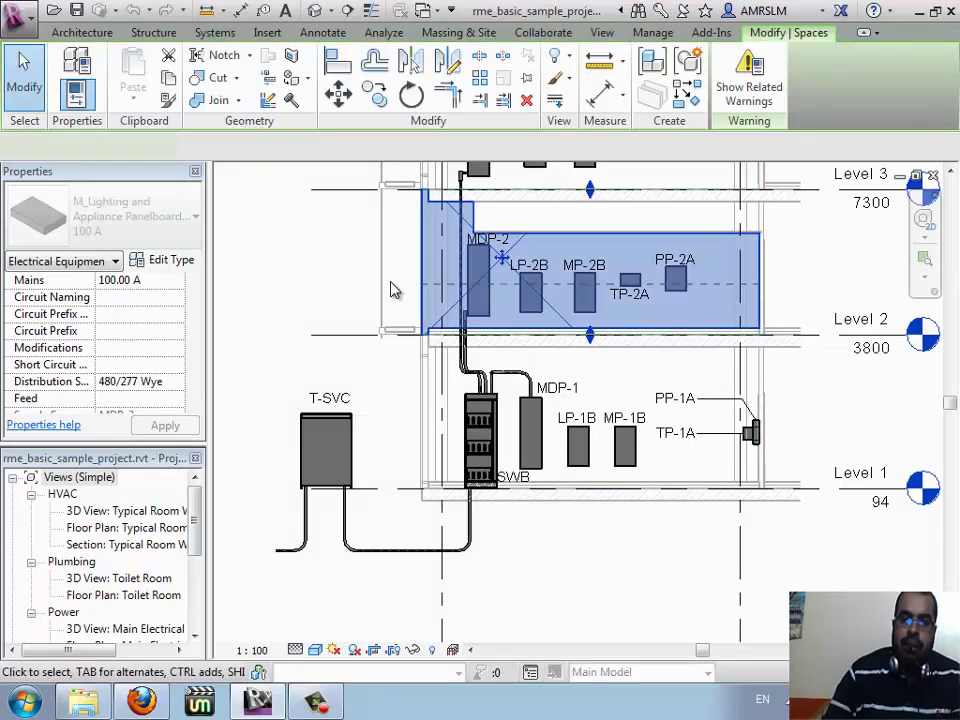
key("Escape")
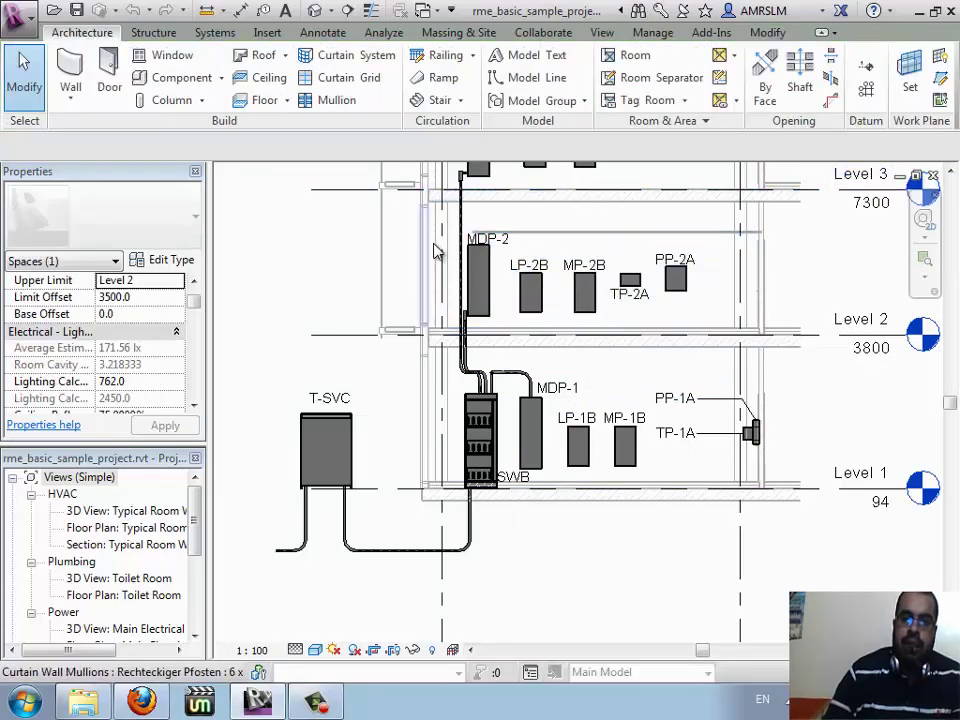
left_click(432, 250)
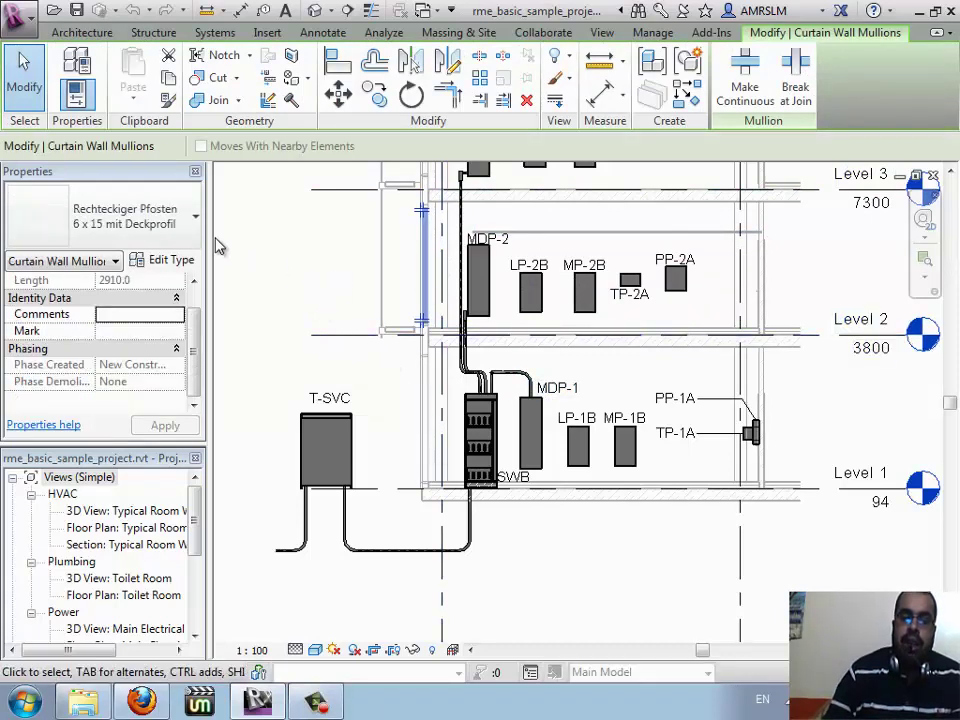
left_click(764, 283)
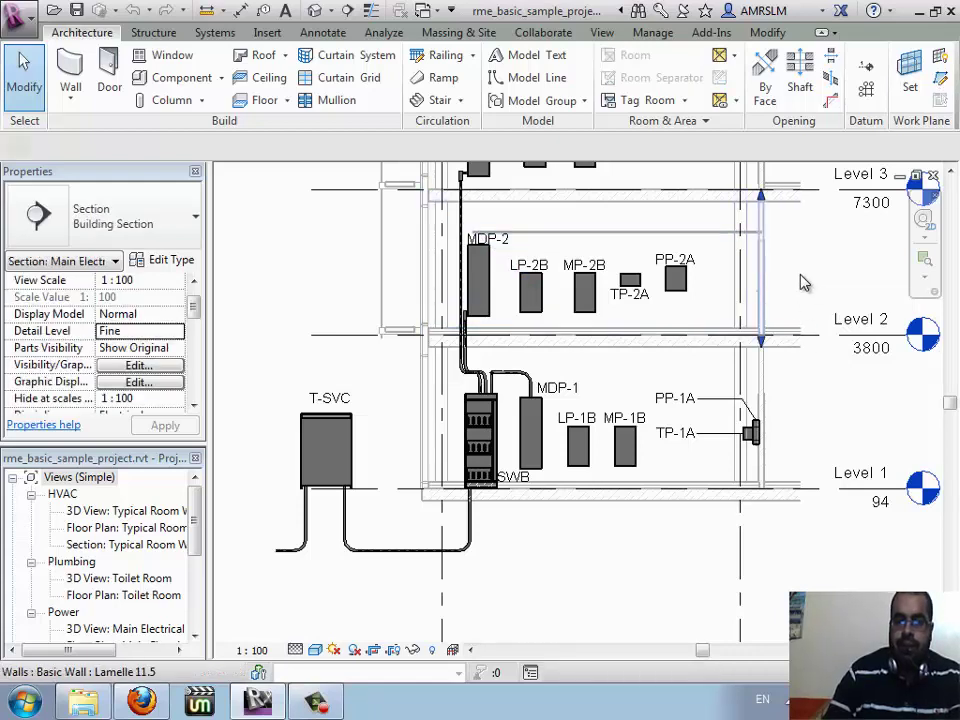
left_click(801, 281)
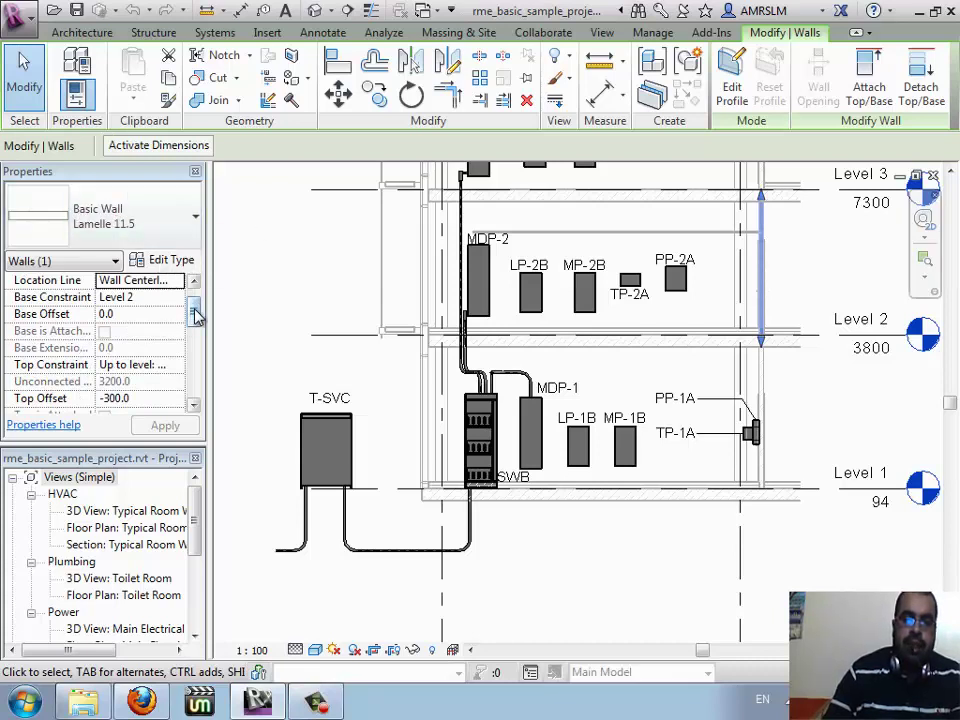
left_click_drag(196, 316, 211, 395)
left_click(289, 279)
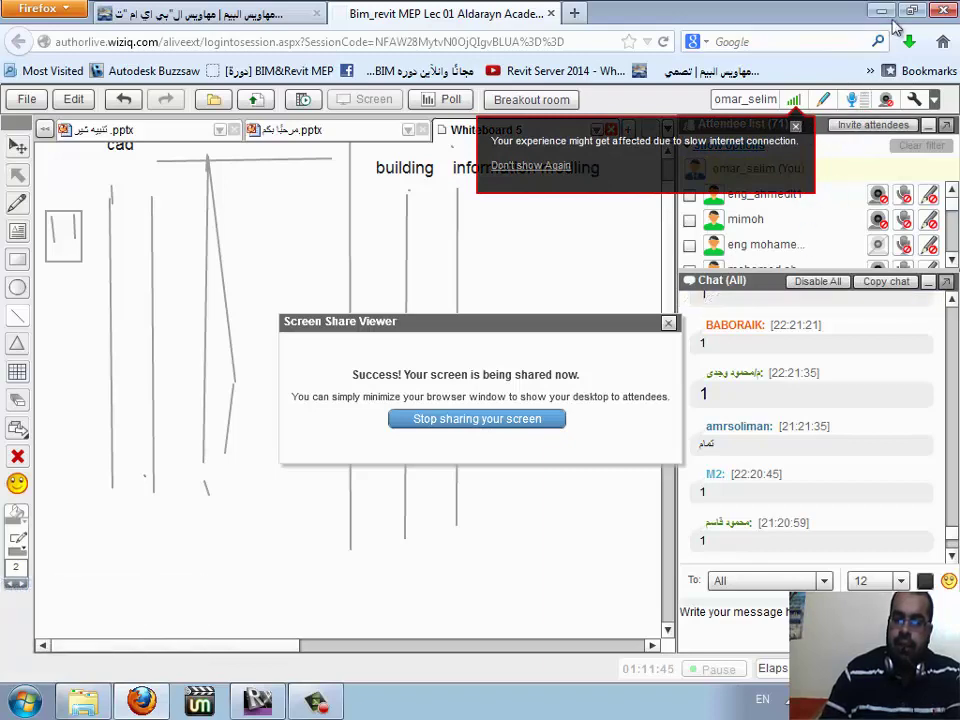
- Minimize Firefox so the Revit main electrical section with panels on Levels 1–3 shows
left_click(881, 11)
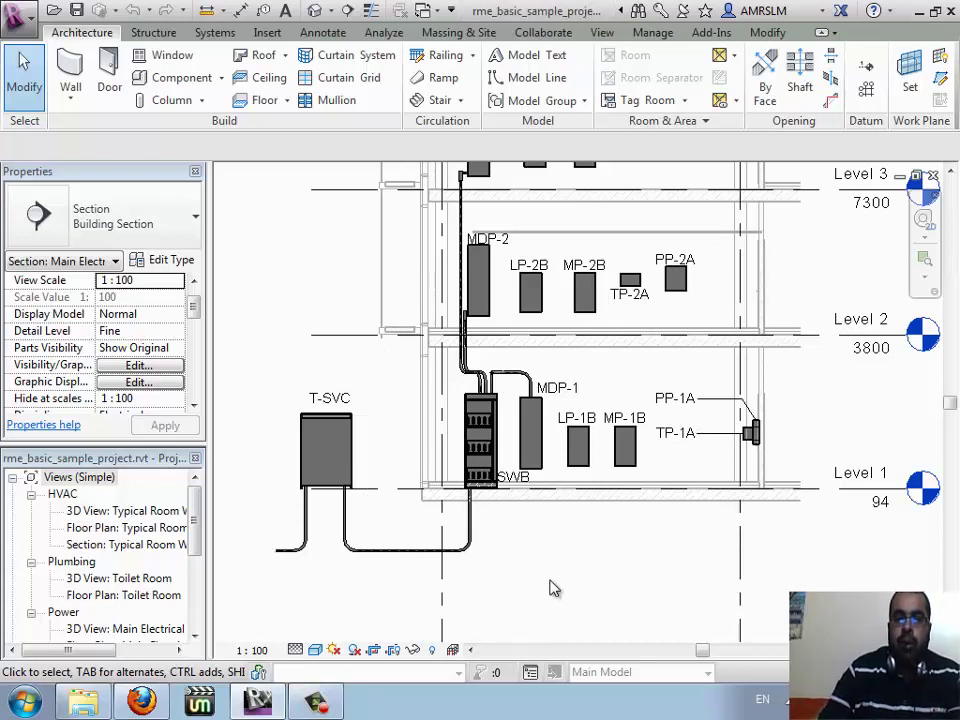
- Switch the section's Display Model to Halftone, then back to Normal
scroll(522, 464, "down", 1)
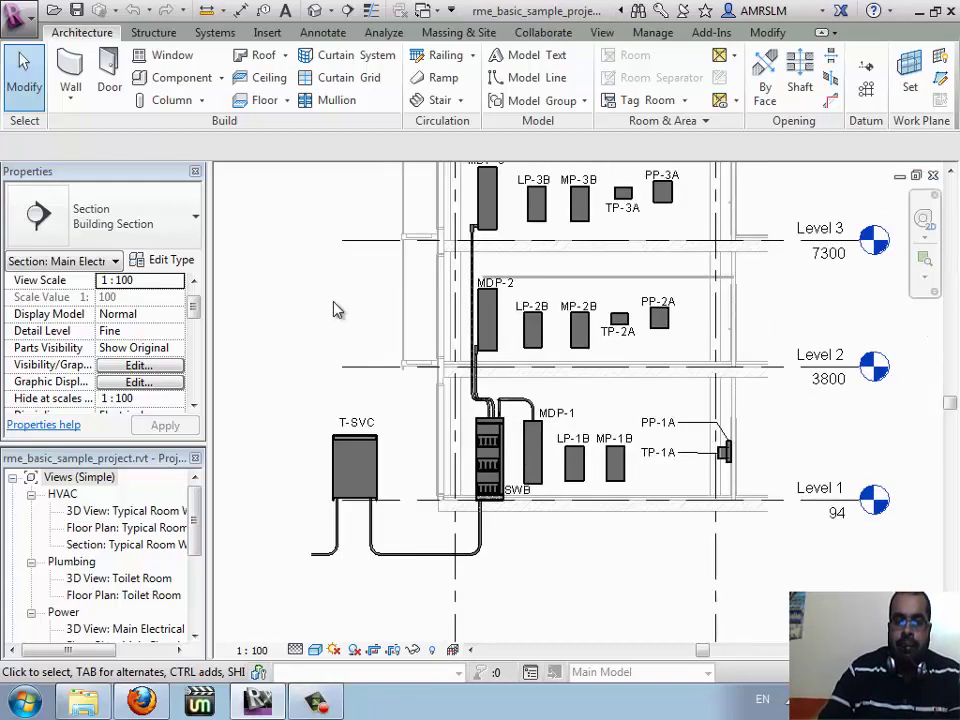
scroll(297, 386, "down", 1)
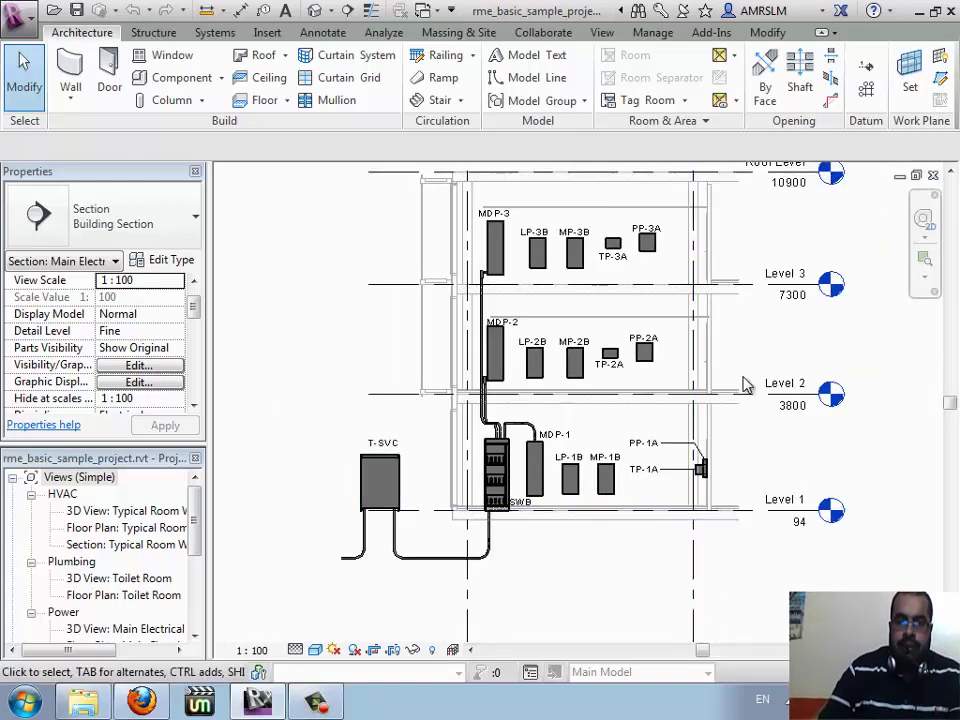
middle_click_drag(374, 431, 456, 396)
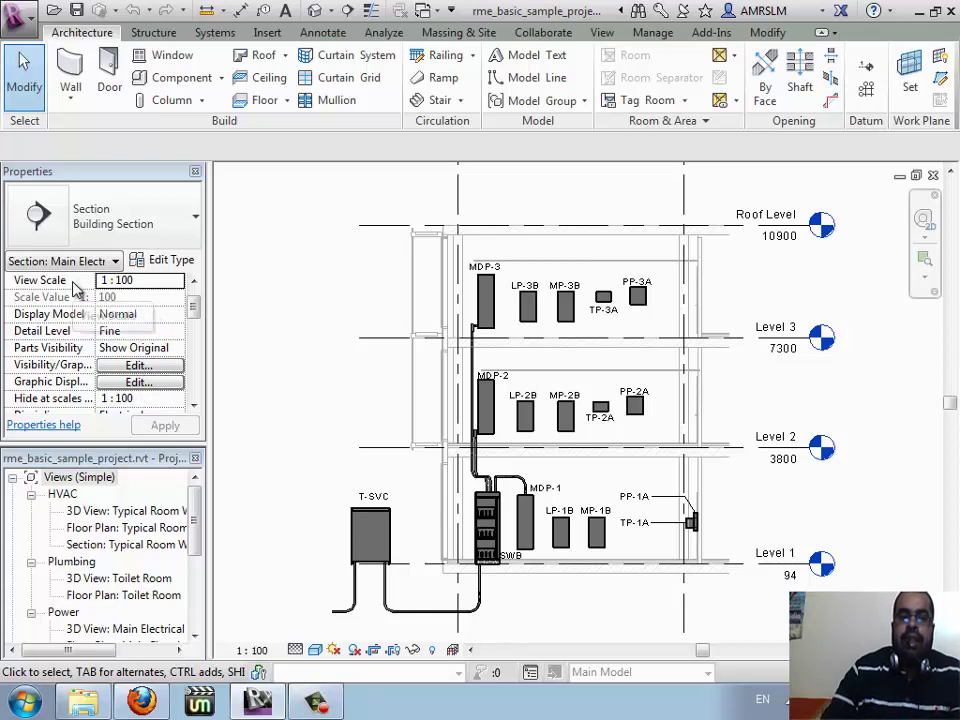
left_click(176, 314)
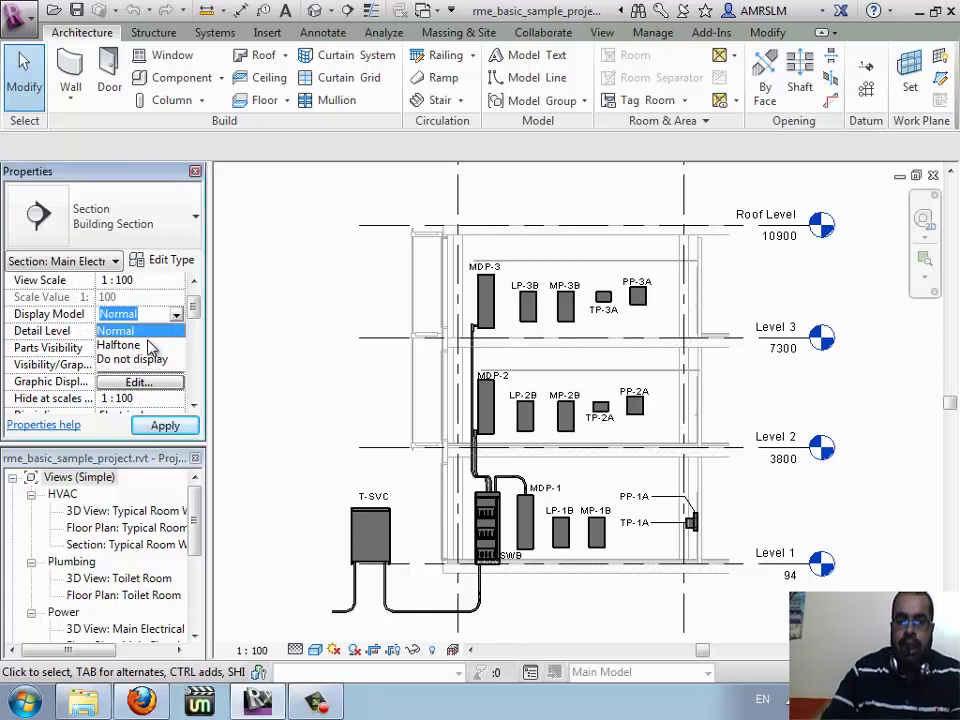
left_click(150, 345)
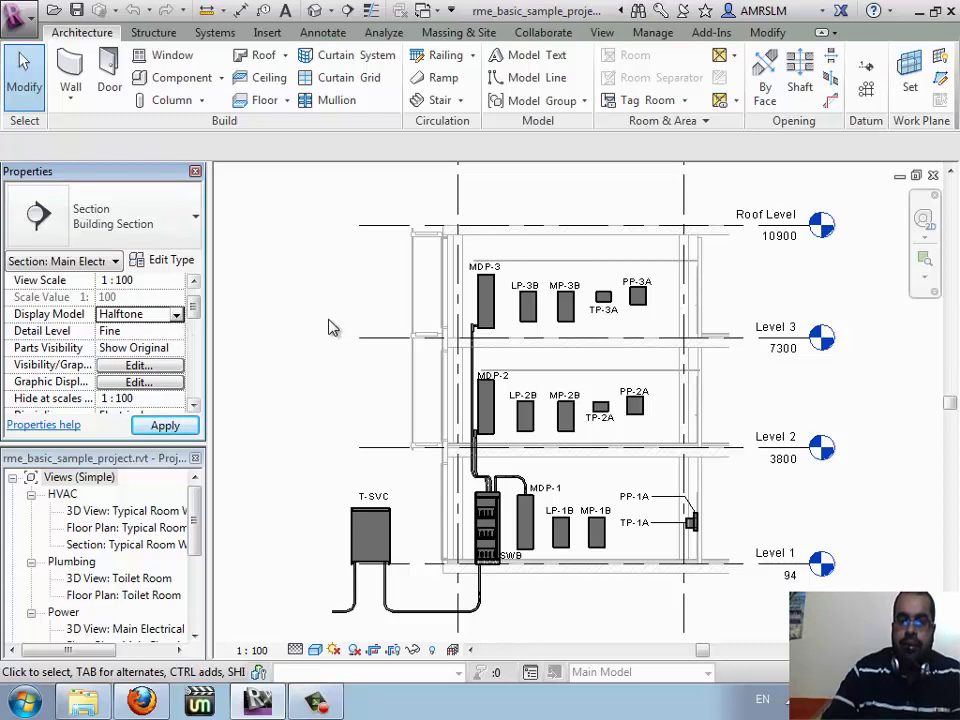
left_click(78, 342)
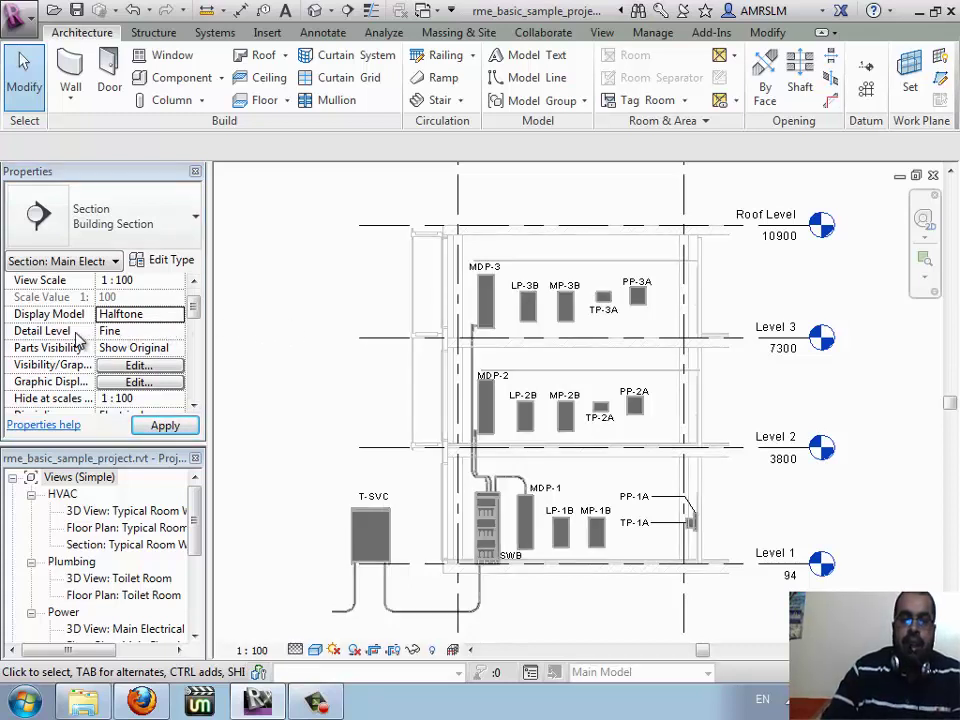
left_click(176, 314)
left_click(140, 328)
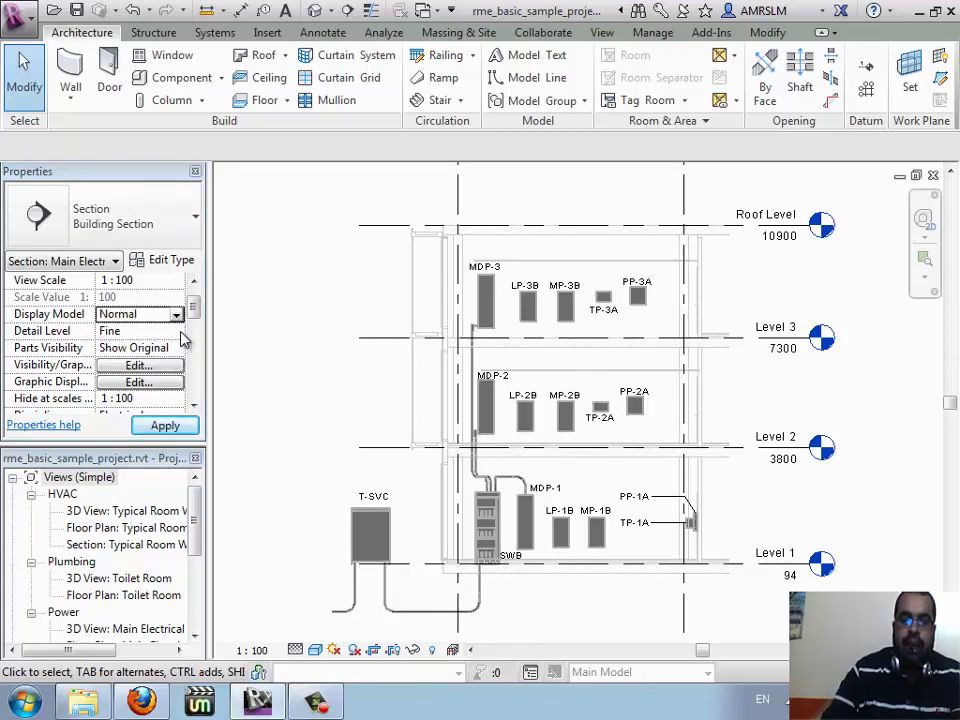
- Set the section's Detail Level to Coarse, then back to Fine, and return to WizIQ
left_click(176, 339)
left_click(176, 336)
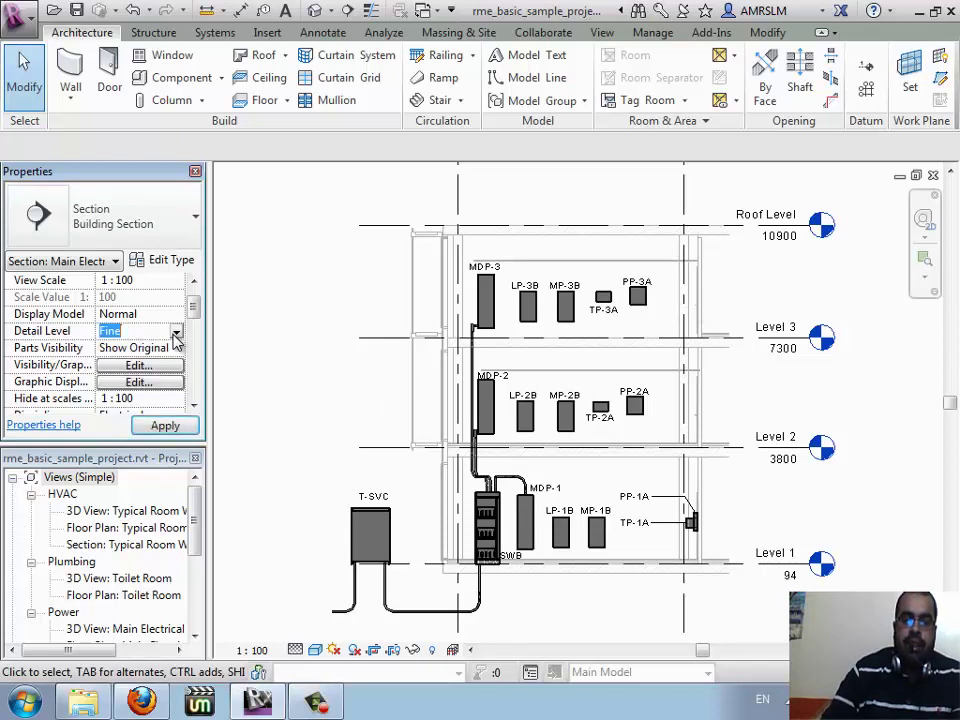
left_click(151, 348)
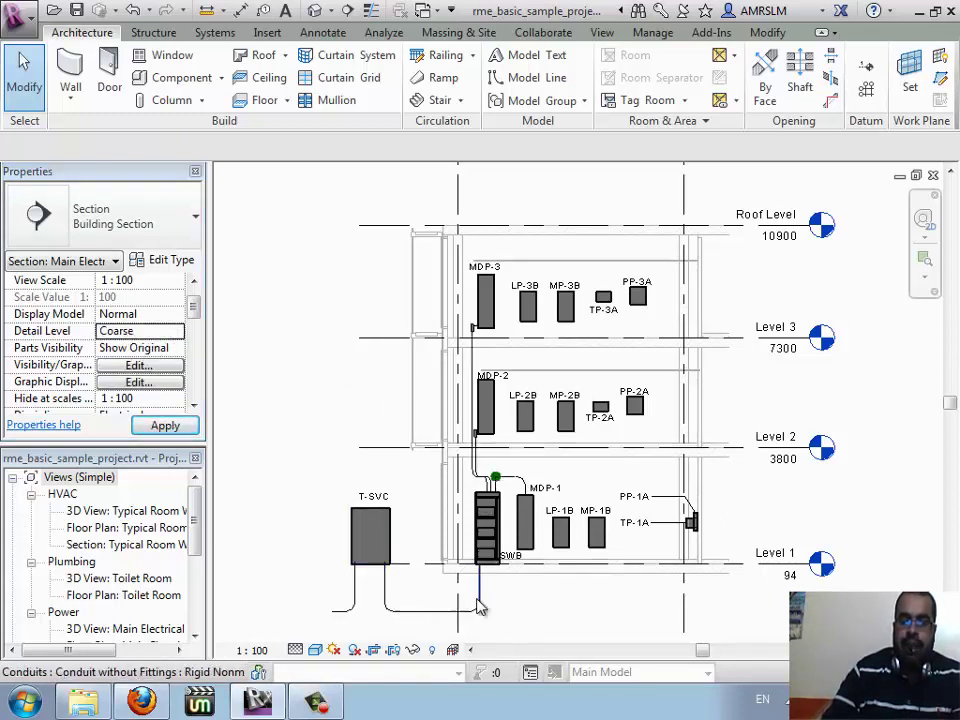
scroll(407, 640, "up", 3)
scroll(410, 638, "up", 1)
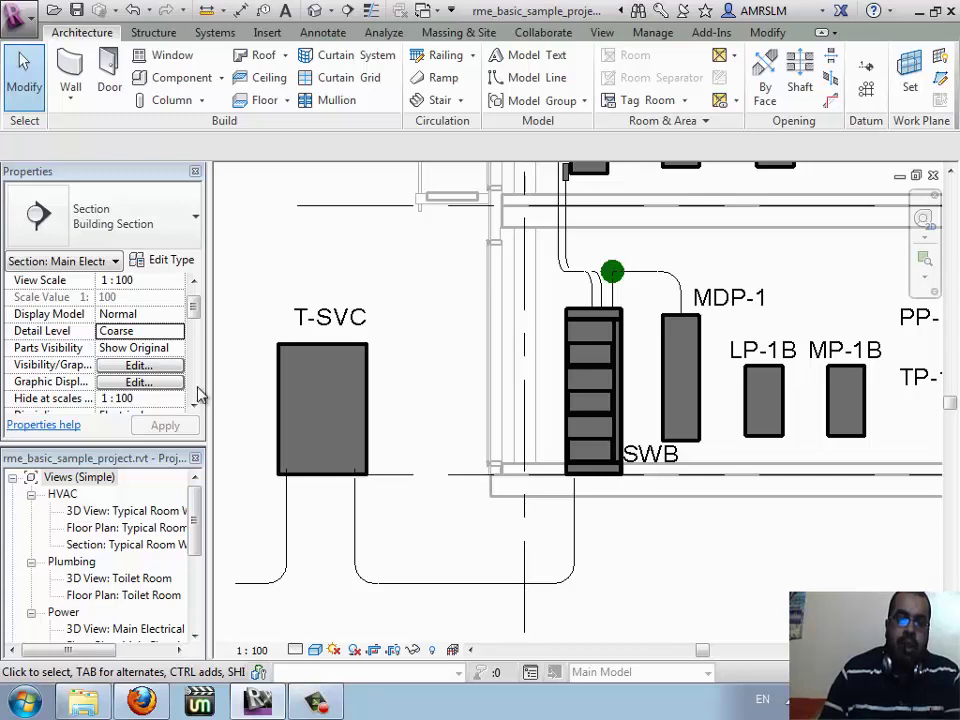
left_click(180, 332)
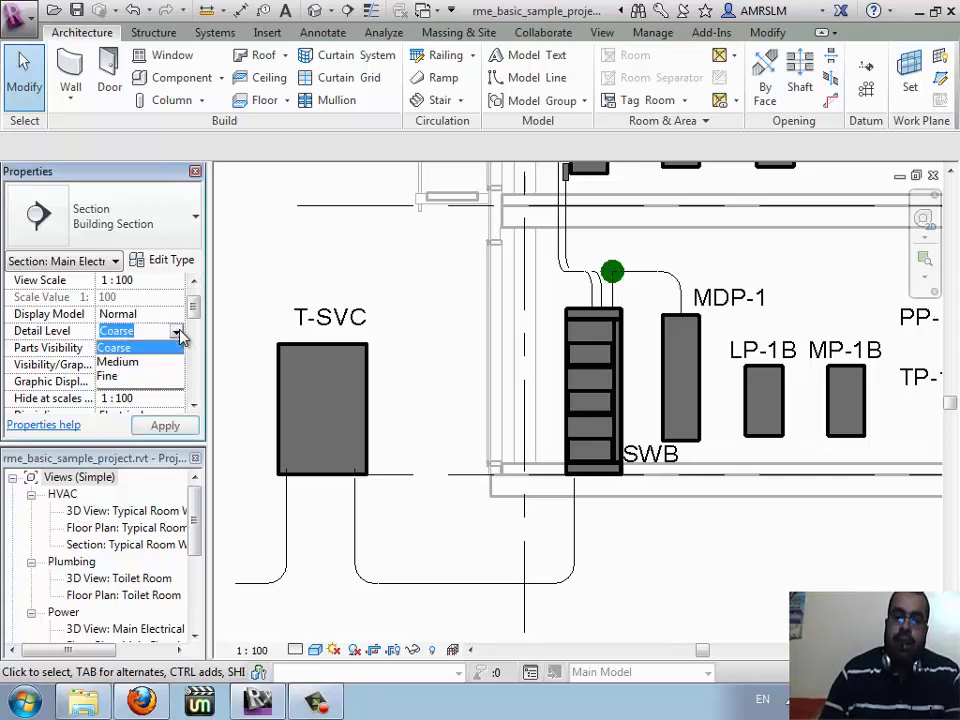
left_click(108, 377)
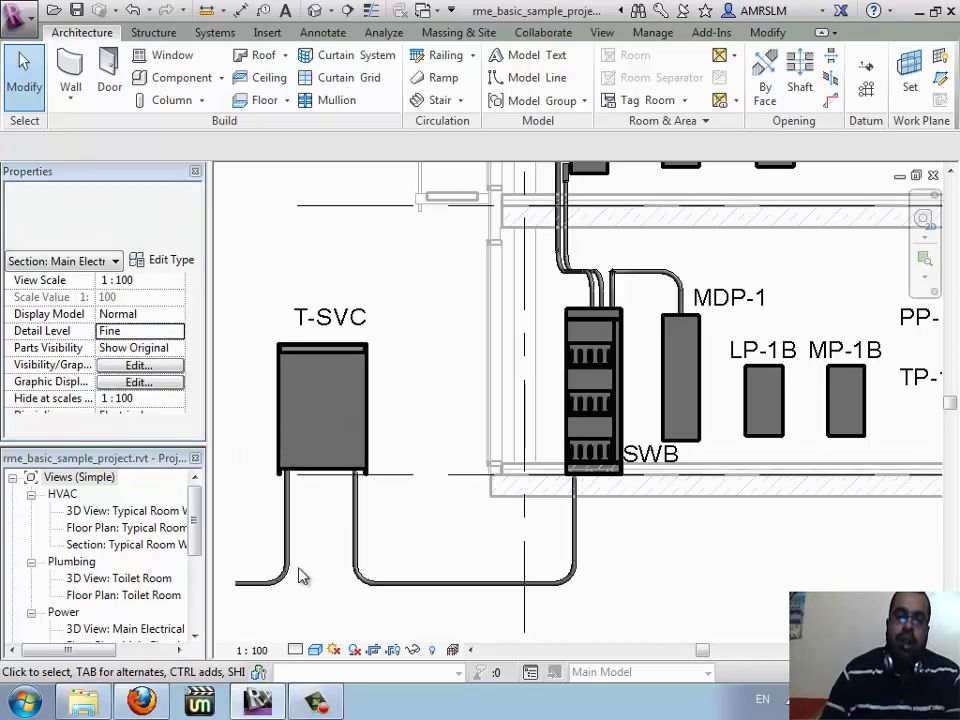
left_click(141, 702)
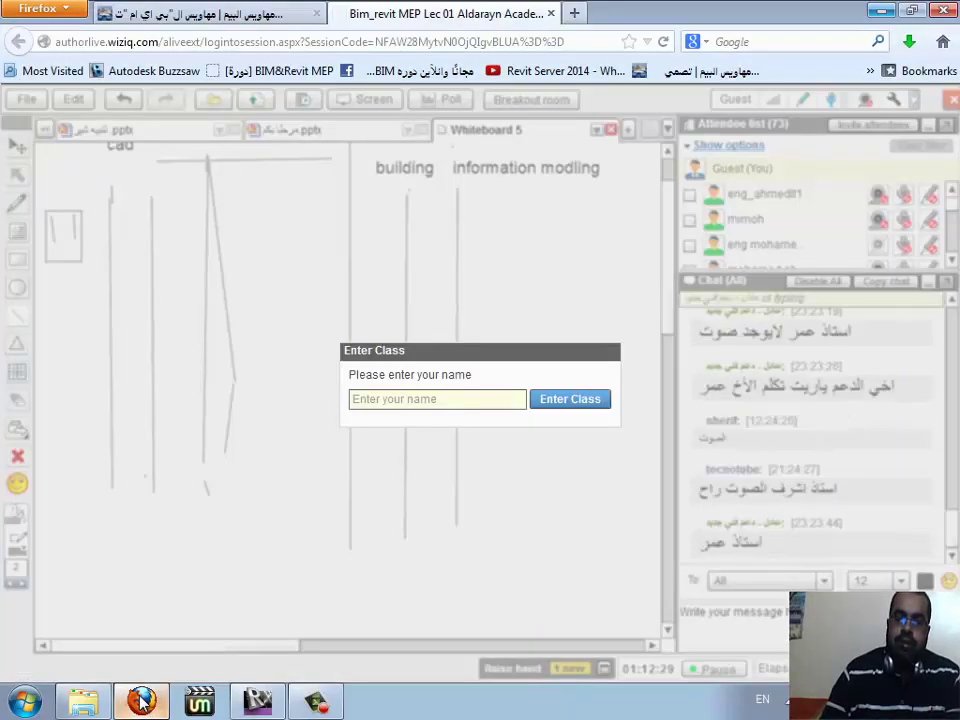
- Enter the attendee name in English and join the WizIQ class
left_click(430, 401)
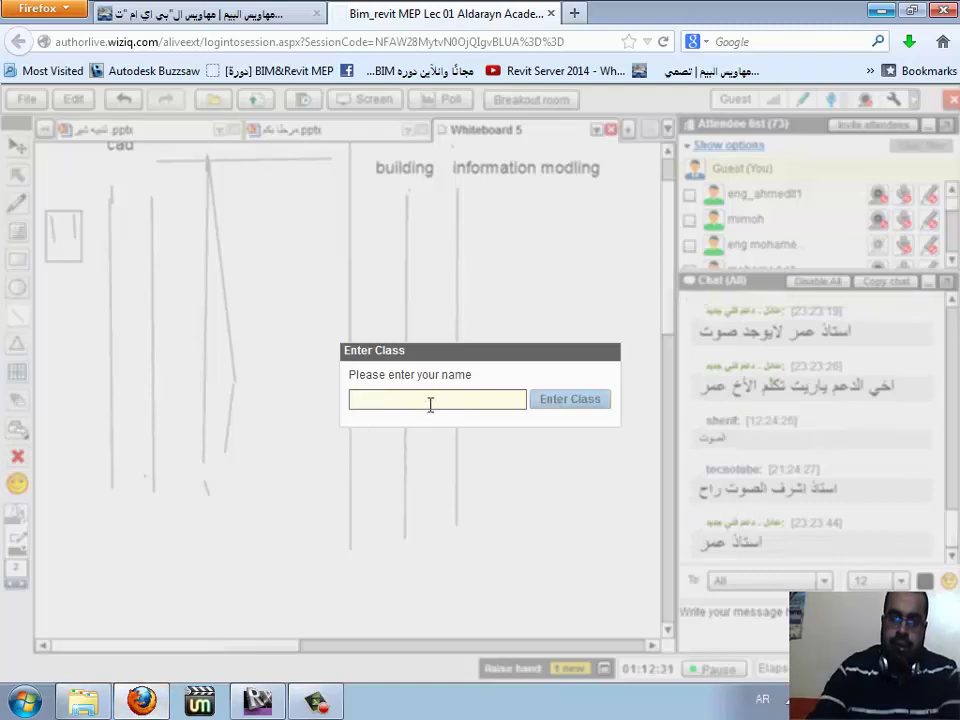
type("ح")
key("BackSpace")
key("BackSpace")
key("BackSpace")
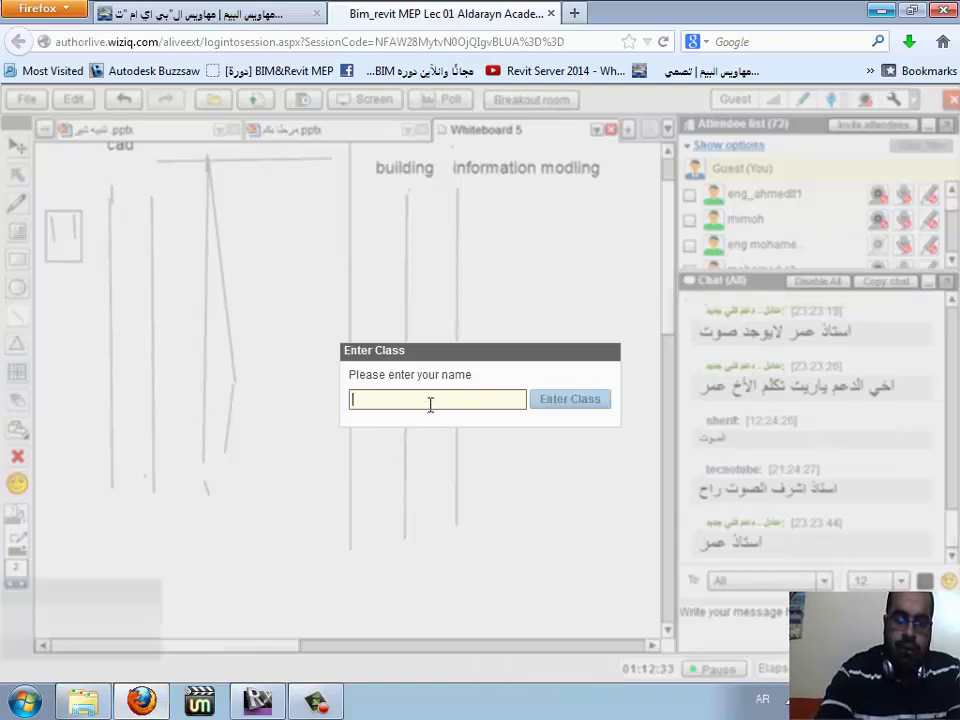
key("alt+shift")
type("omar_selim")
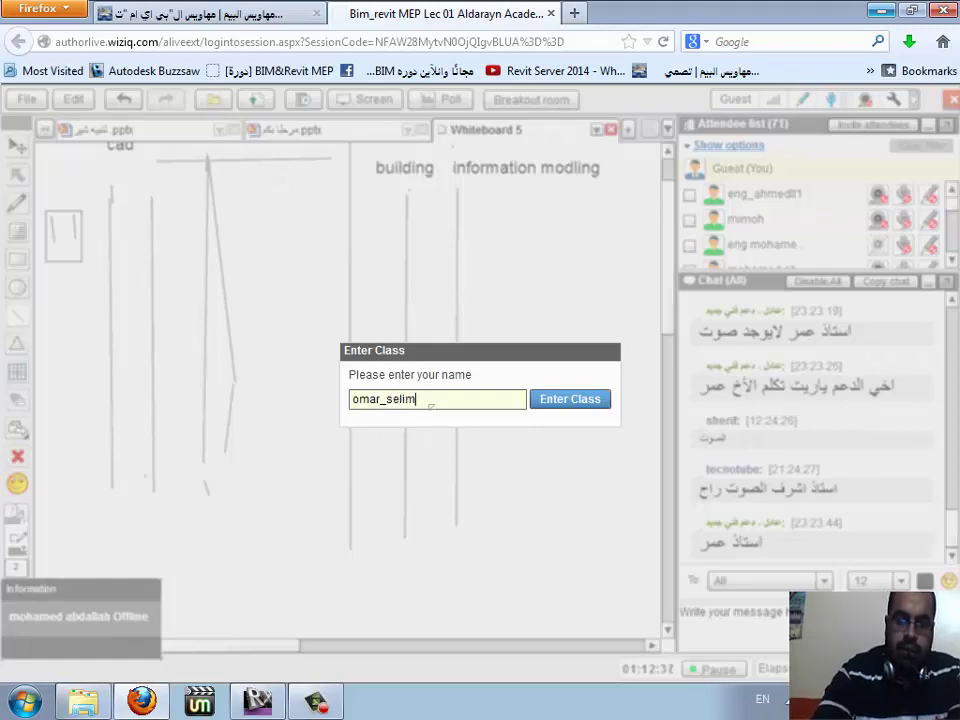
key("Return")
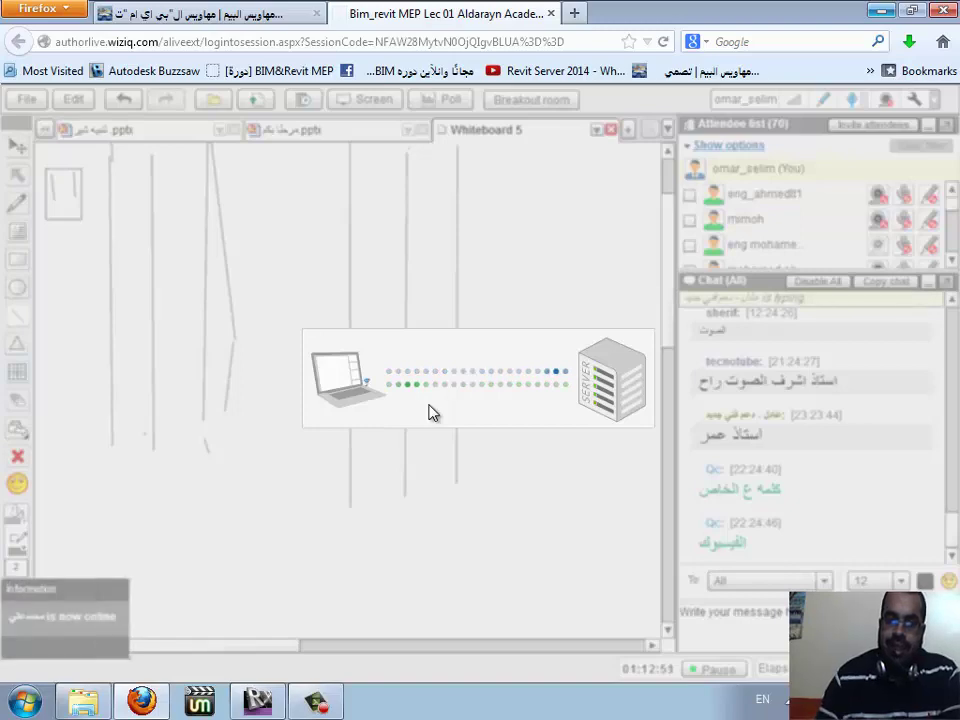
- Open Facebook in a new tab, return to the class chat, then bring Revit forward
left_click(574, 13)
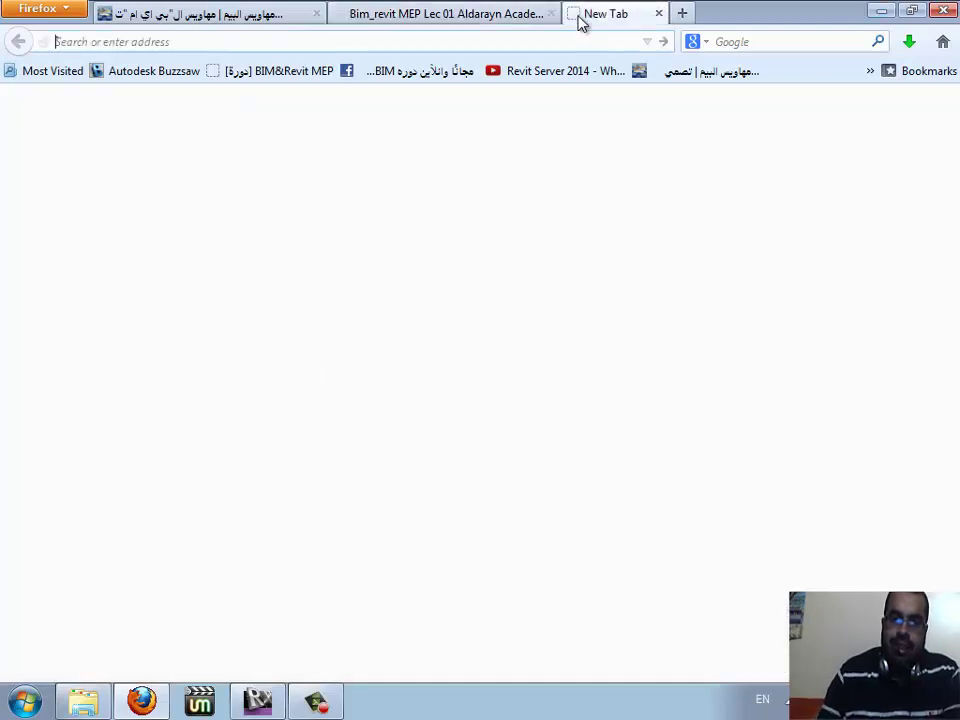
type("facebook.com/")
key("Return")
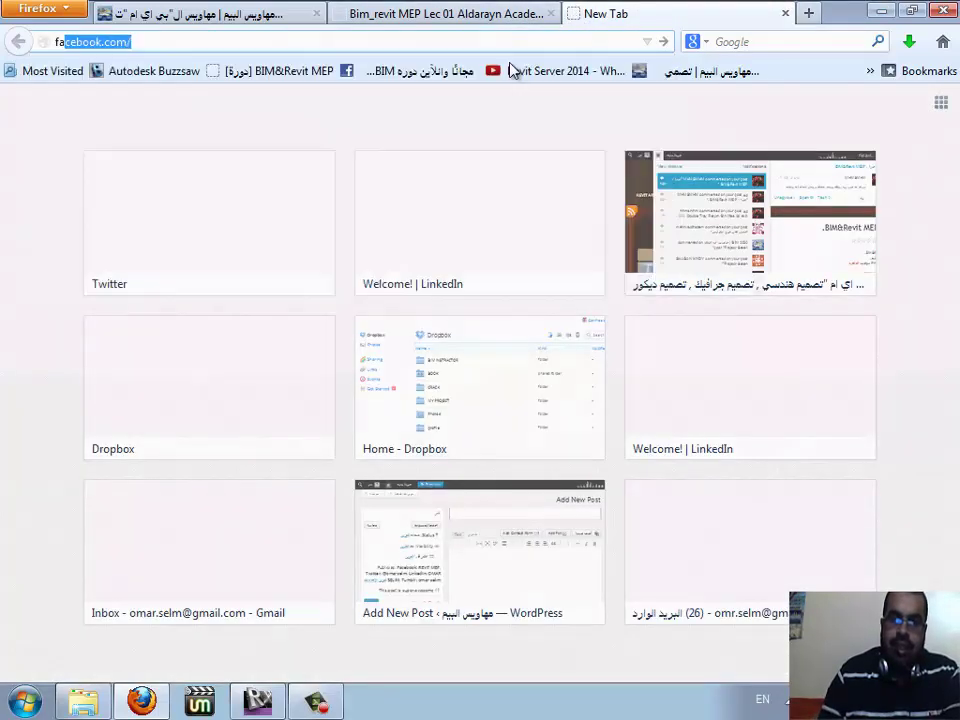
left_click(483, 14)
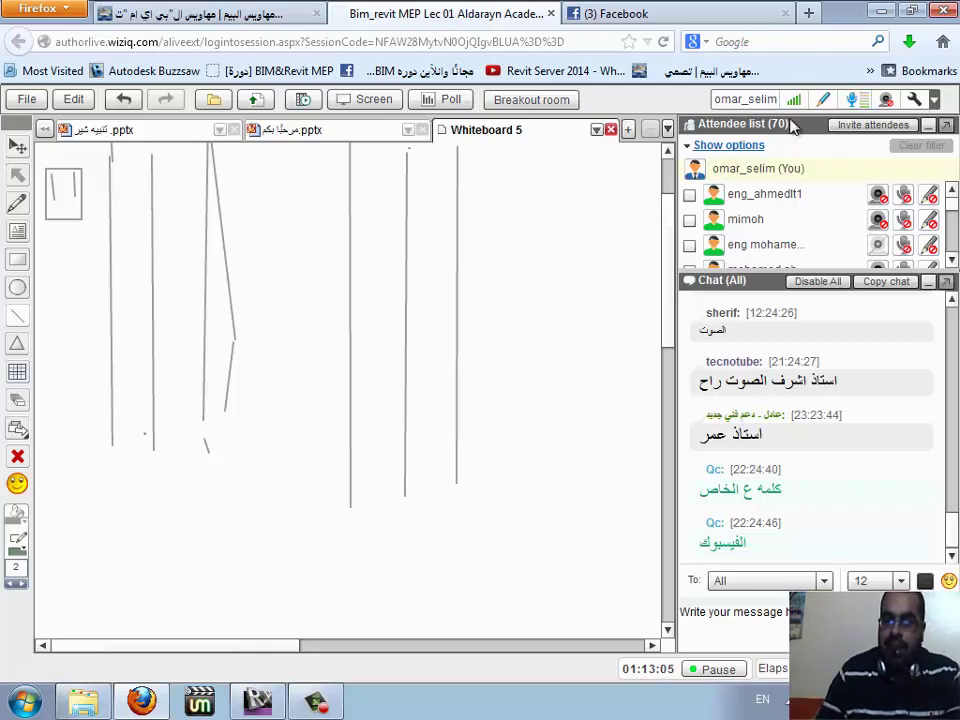
left_click(735, 620)
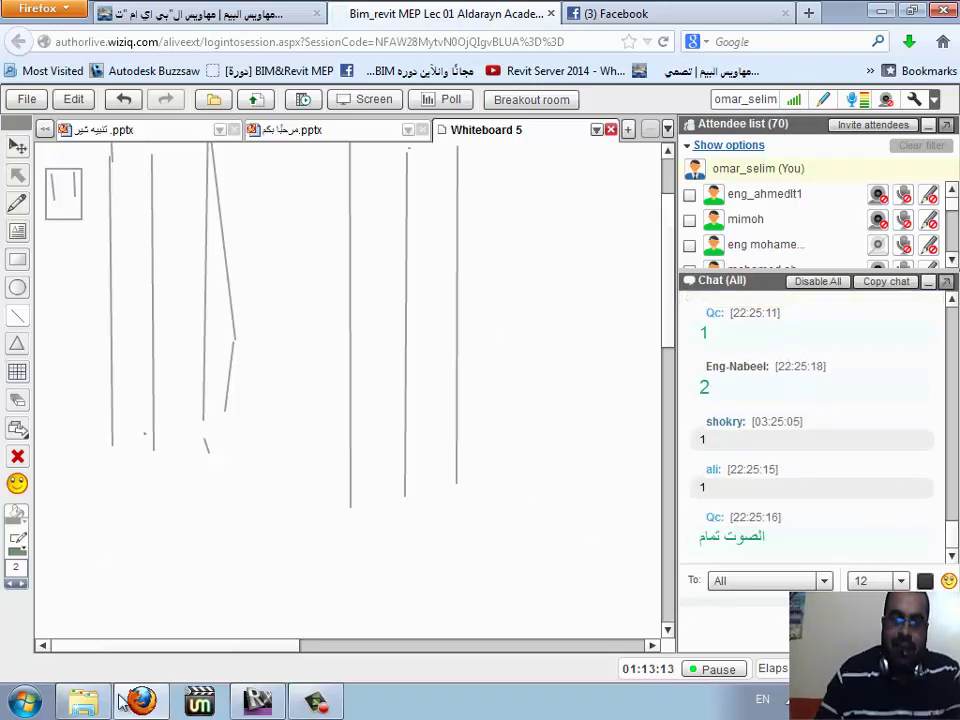
left_click(278, 705)
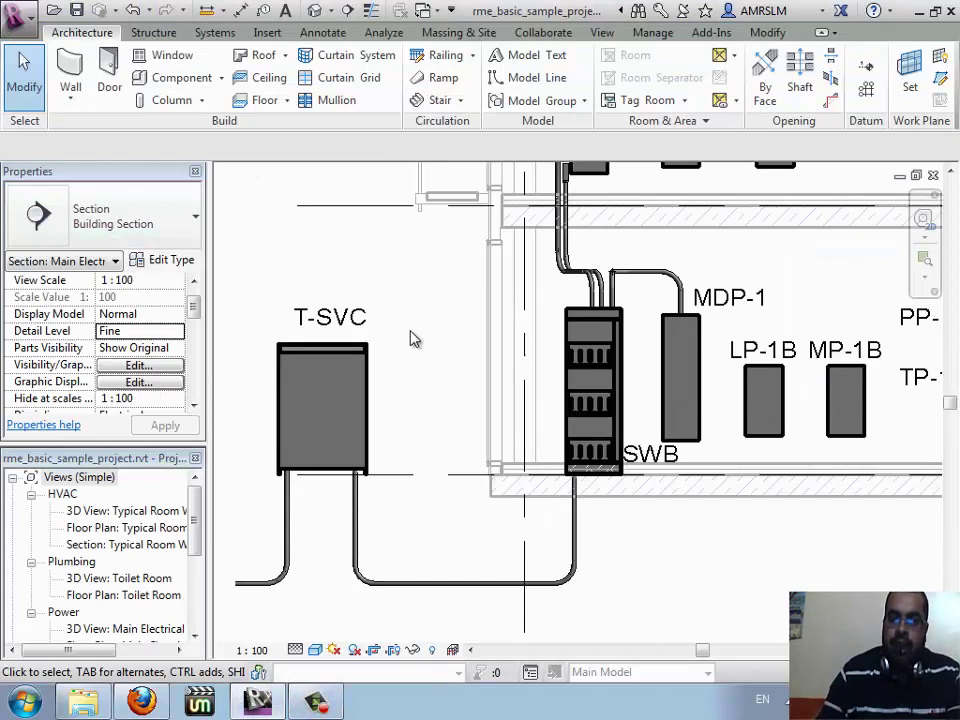
- Check the lower T-SVC–SWB conduit's -1500 mm offset and 51 mm size, then switch to WizIQ
left_click(410, 582)
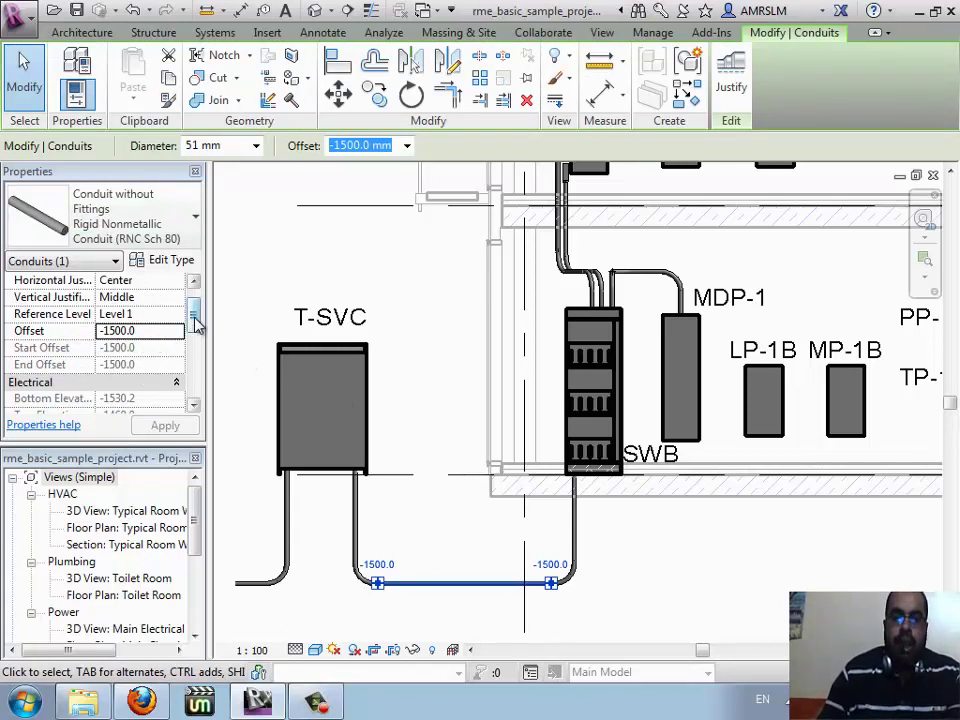
left_click_drag(195, 316, 197, 342)
key("Return")
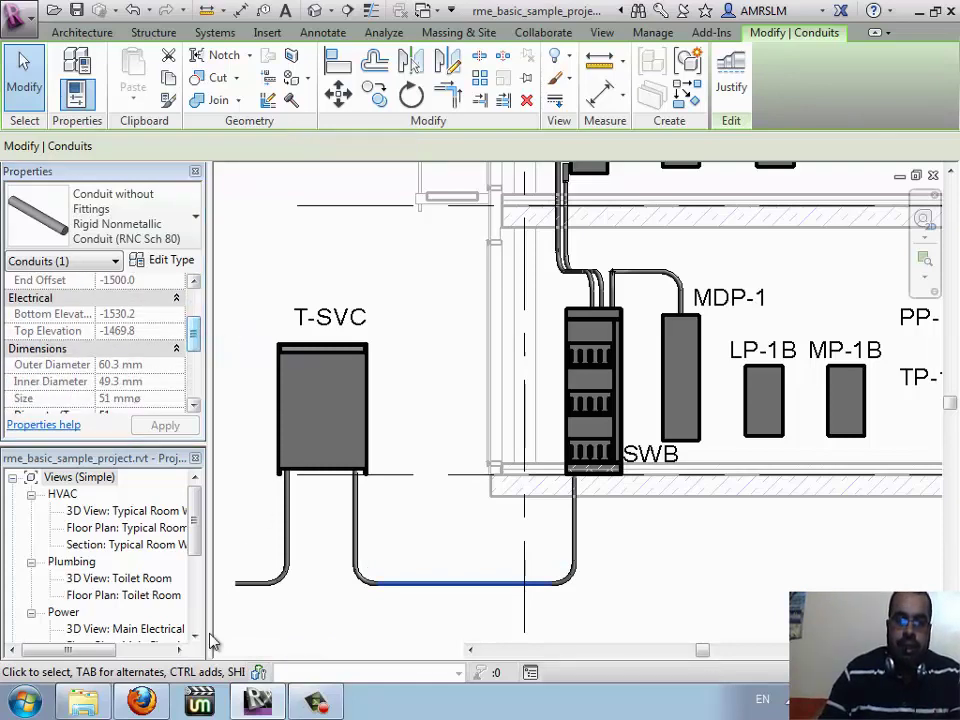
left_click(143, 702)
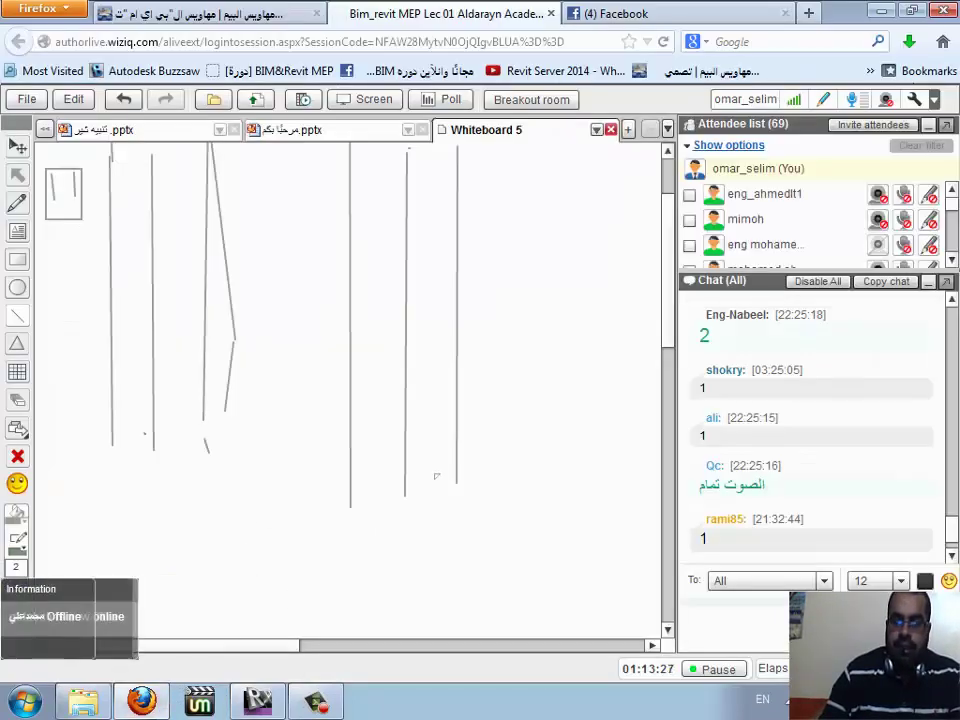
- Restart WizIQ desktop sharing from the Screen Share Viewer, then return to Revit
left_click(373, 100)
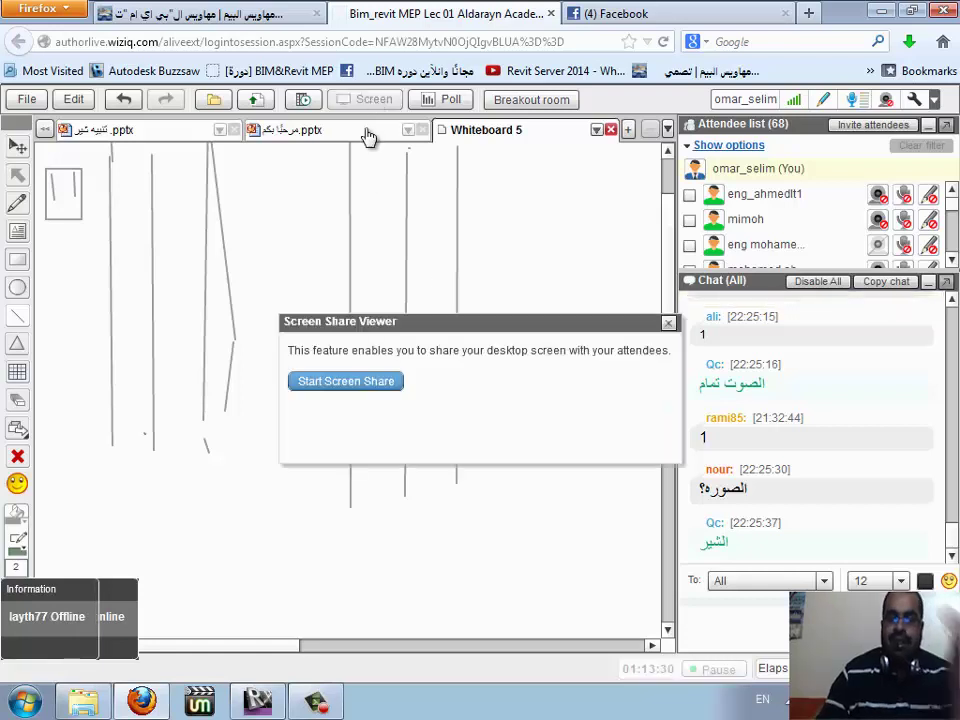
left_click(350, 381)
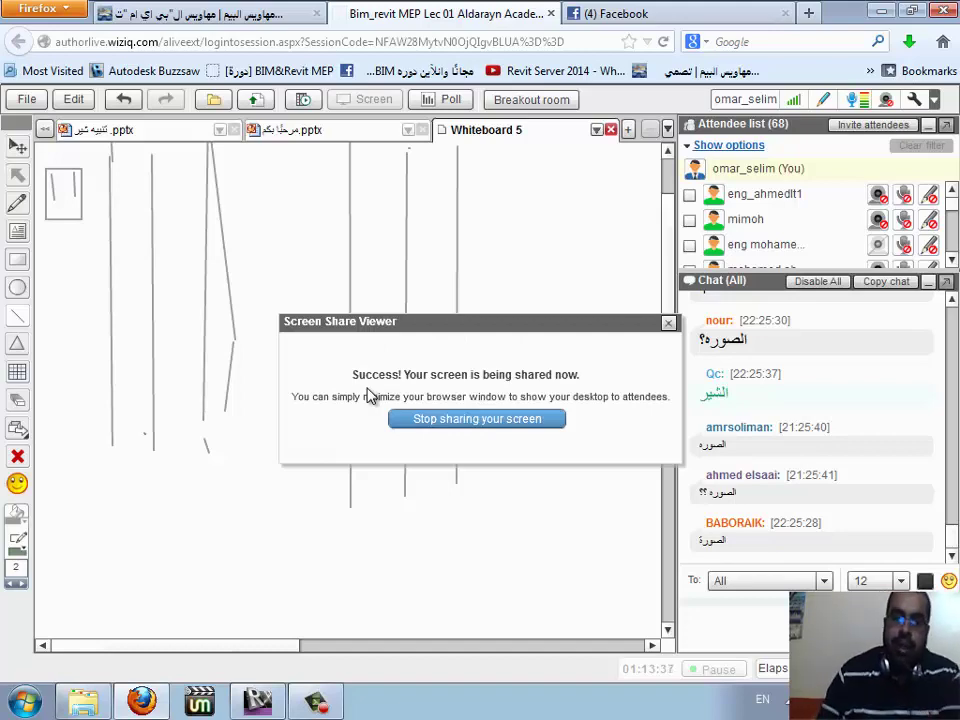
left_click(252, 702)
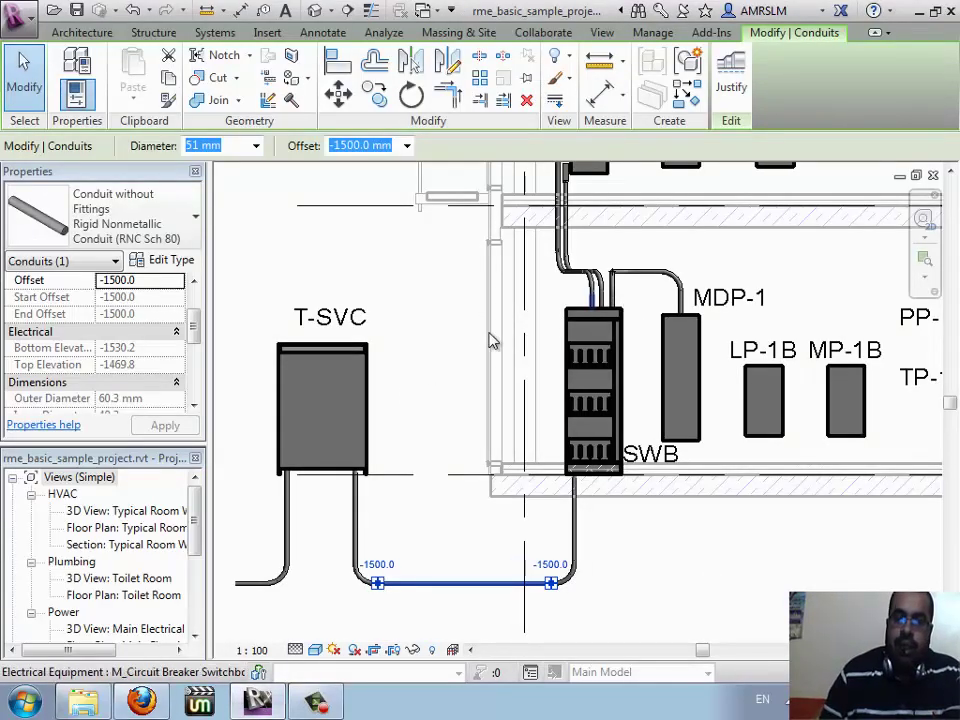
key("Escape")
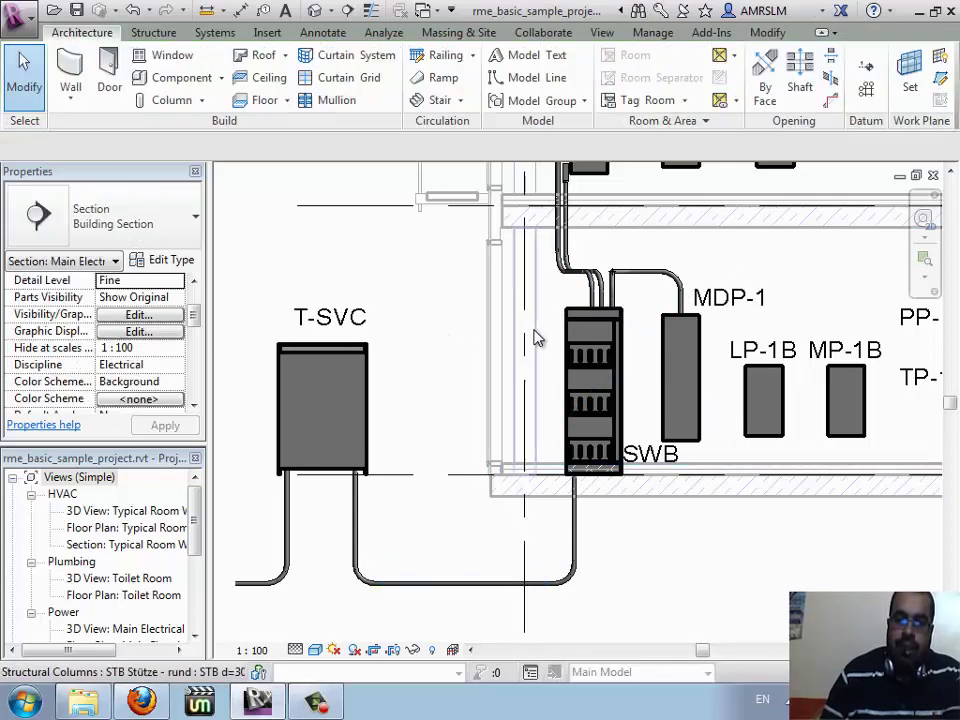
left_click(495, 253)
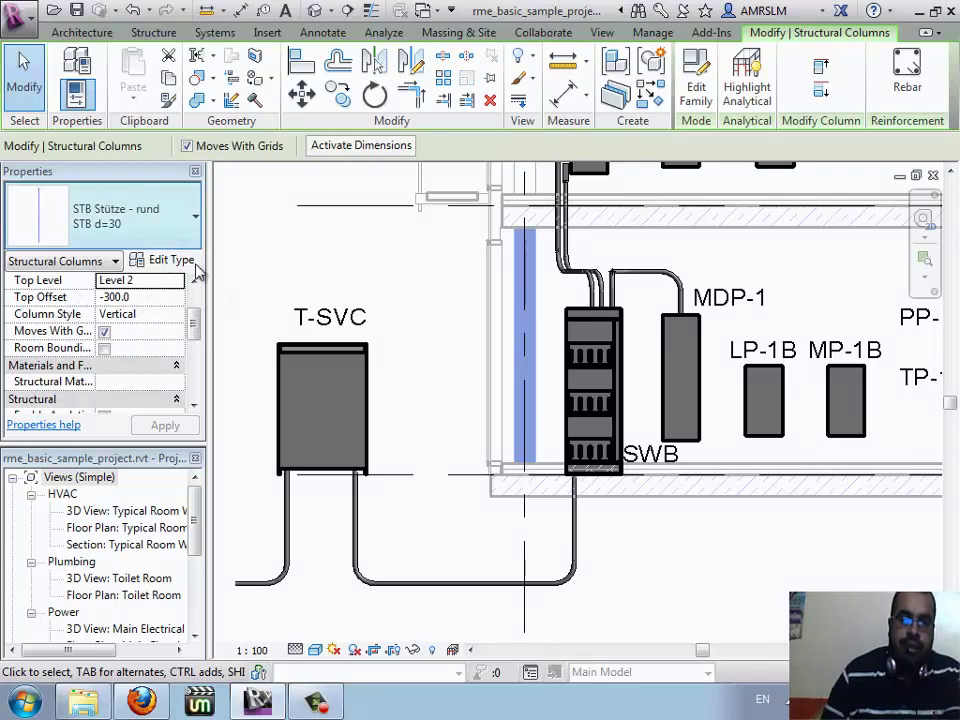
key("Escape")
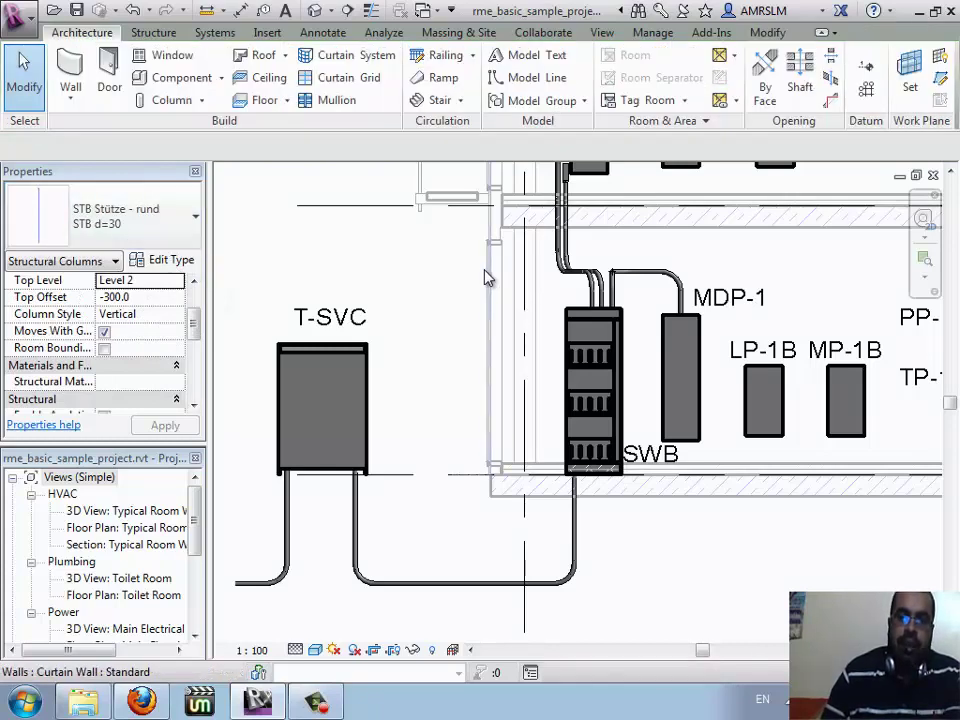
left_click(613, 231)
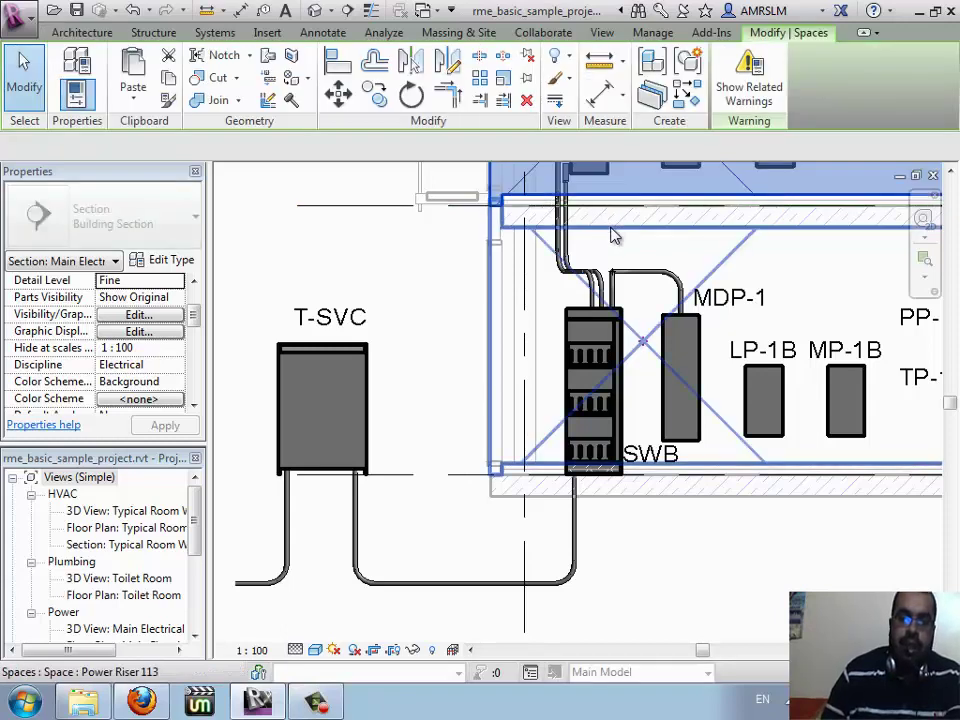
key("Escape")
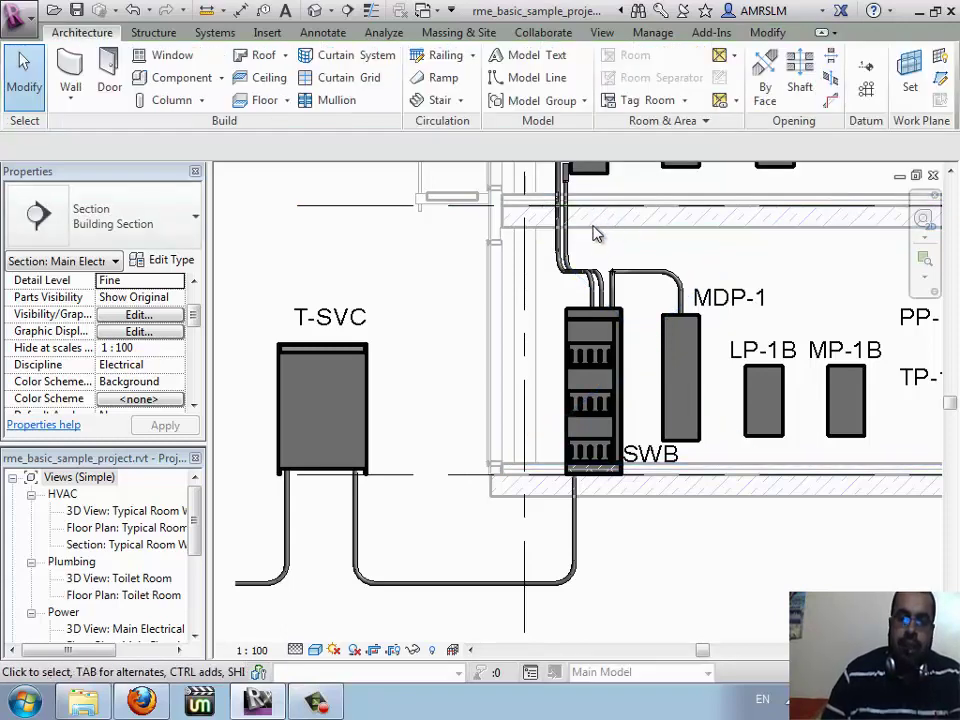
left_click(630, 280)
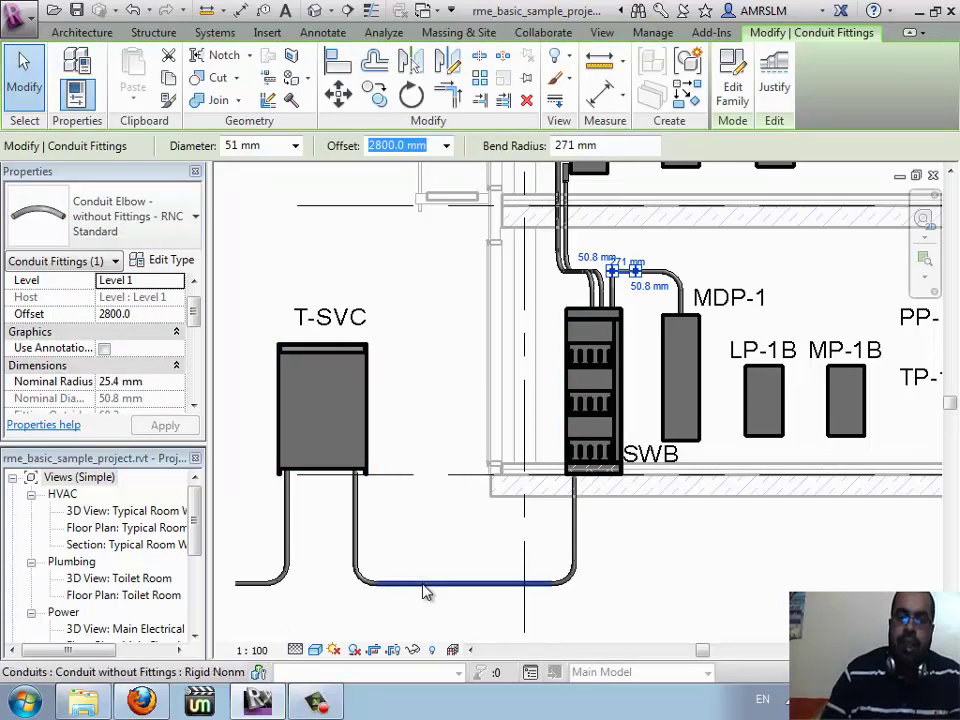
left_click(684, 420)
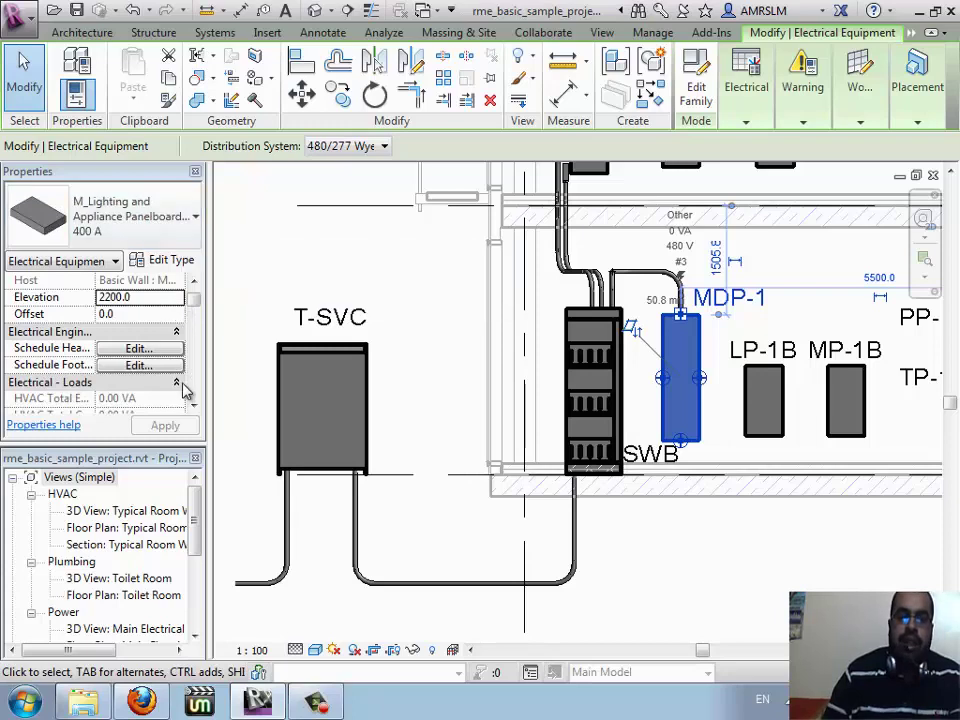
mouse_move(197, 318)
left_mouse_down()
mouse_move(205, 392)
mouse_move(200, 378)
left_mouse_up()
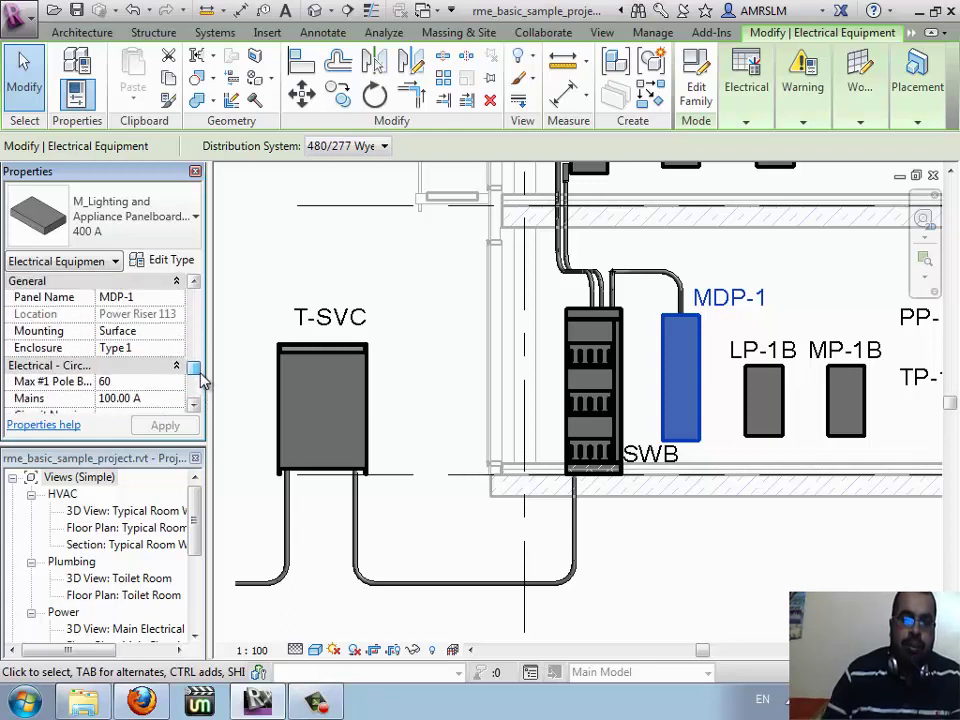
left_click_drag(200, 378, 203, 414)
left_click(406, 314)
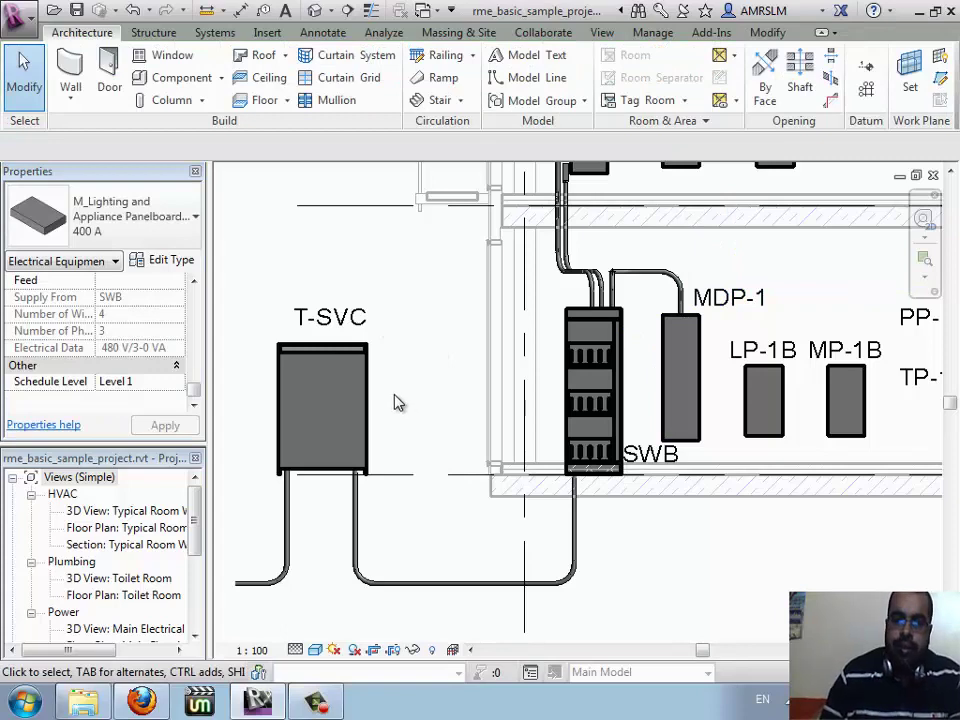
scroll(400, 403, "down", 3)
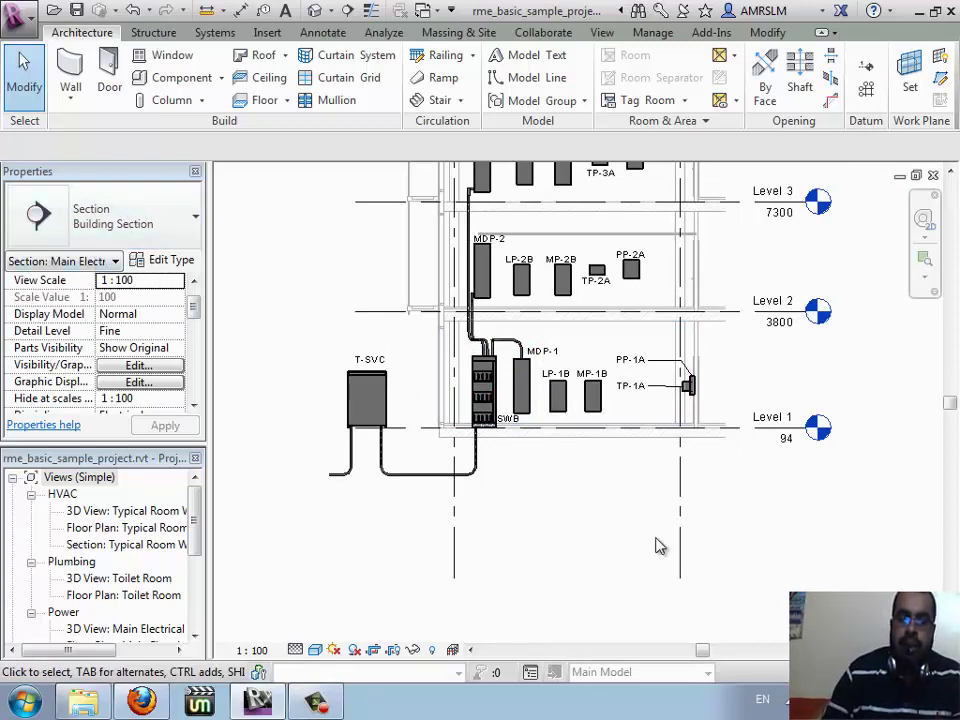
- Try a 1:50 view scale and zoom to fit, then set the section to 1:200
left_click(181, 290)
left_click(181, 281)
left_click(115, 310)
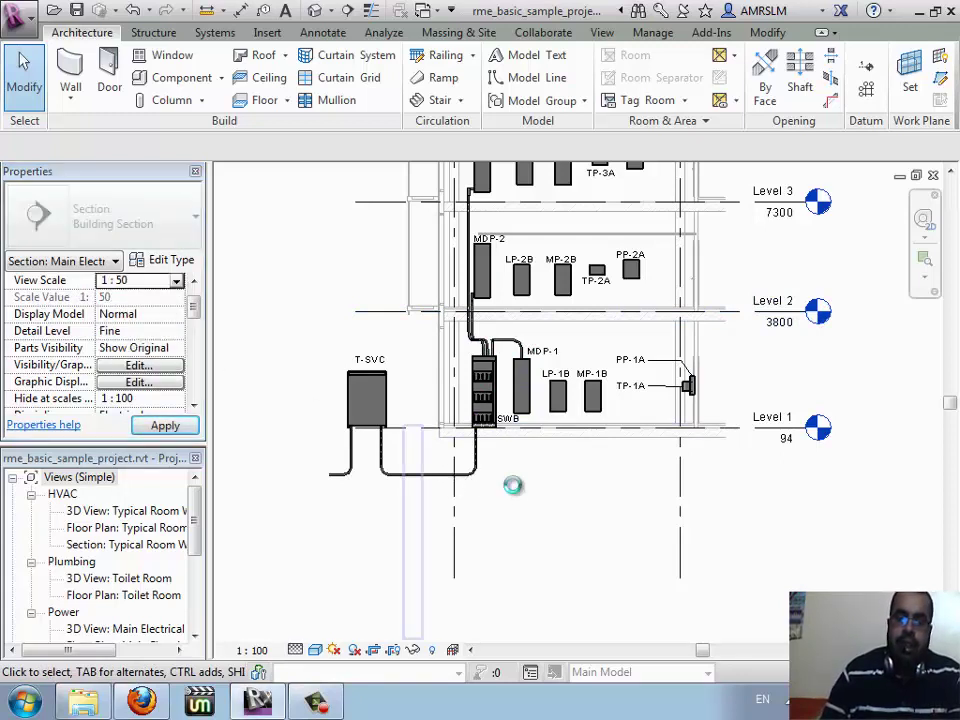
key("z")
key("f")
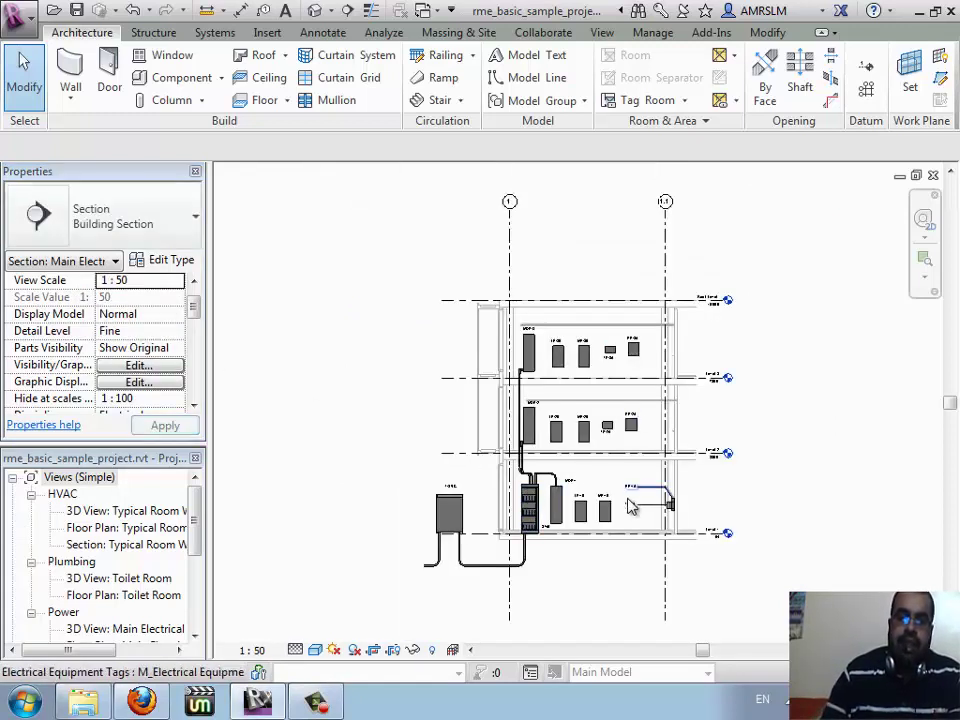
scroll(627, 517, "up", 4)
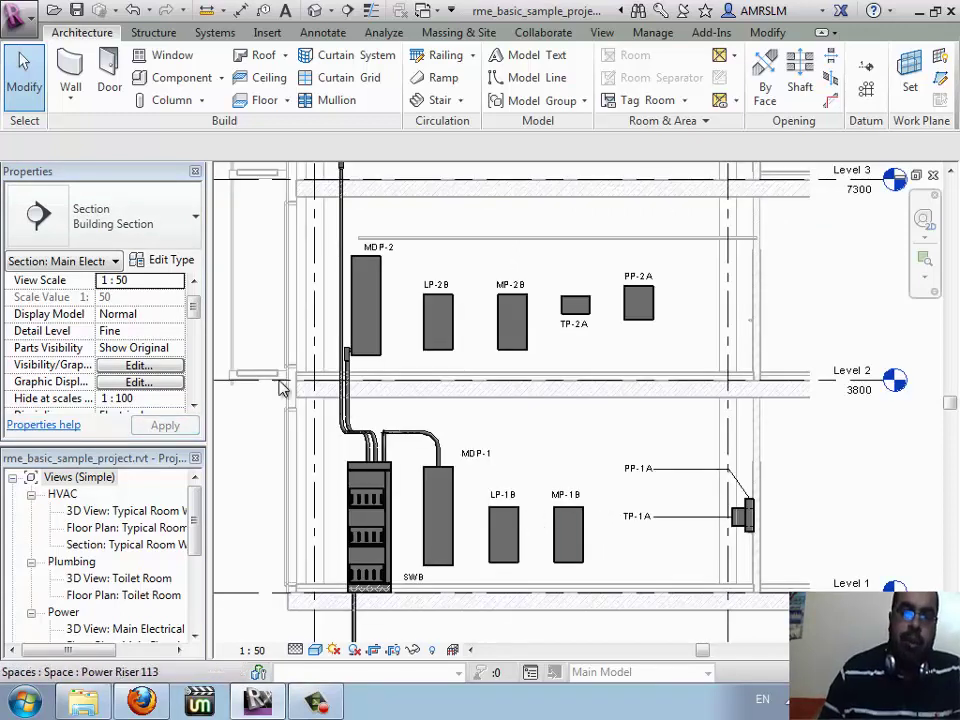
left_click(178, 282)
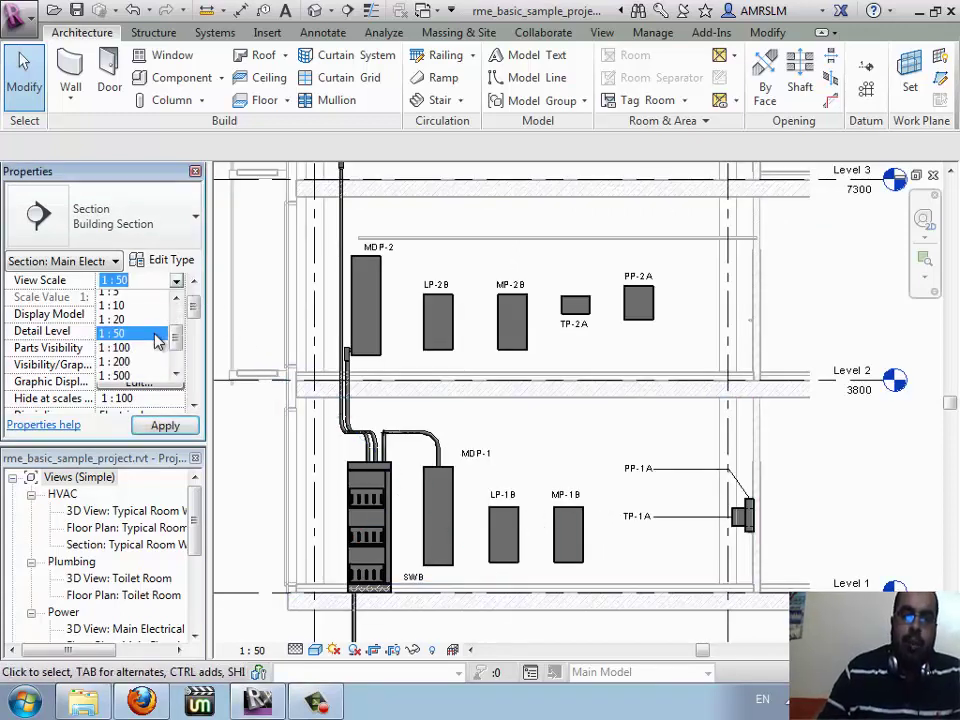
left_click(138, 361)
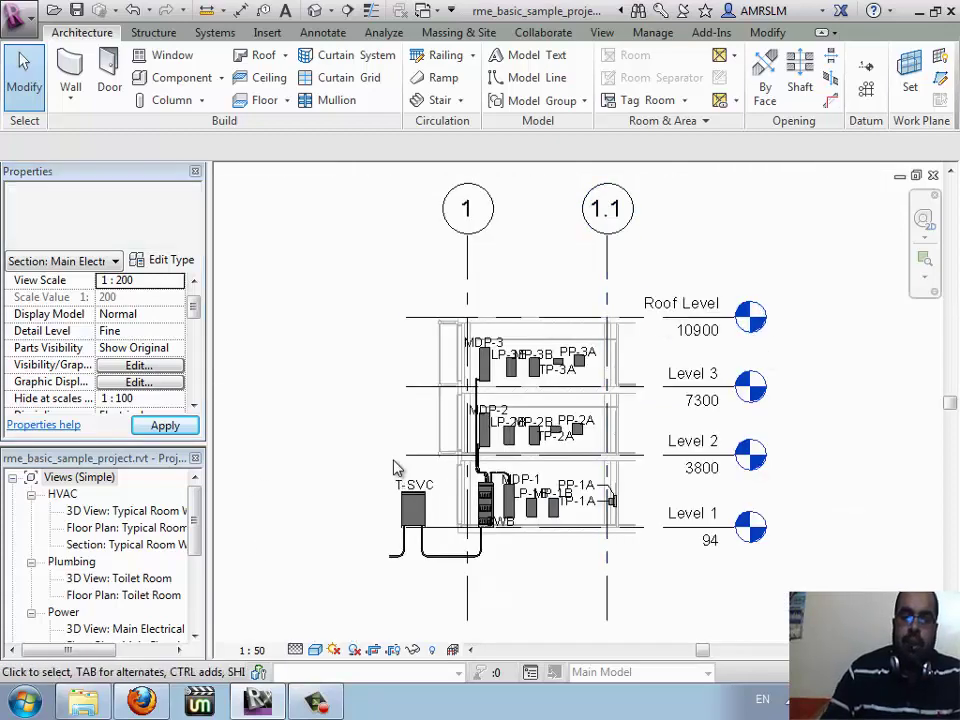
- Toggle Display Model to Halftone and back to Normal, and set Detail Level to Coarse
left_click(176, 317)
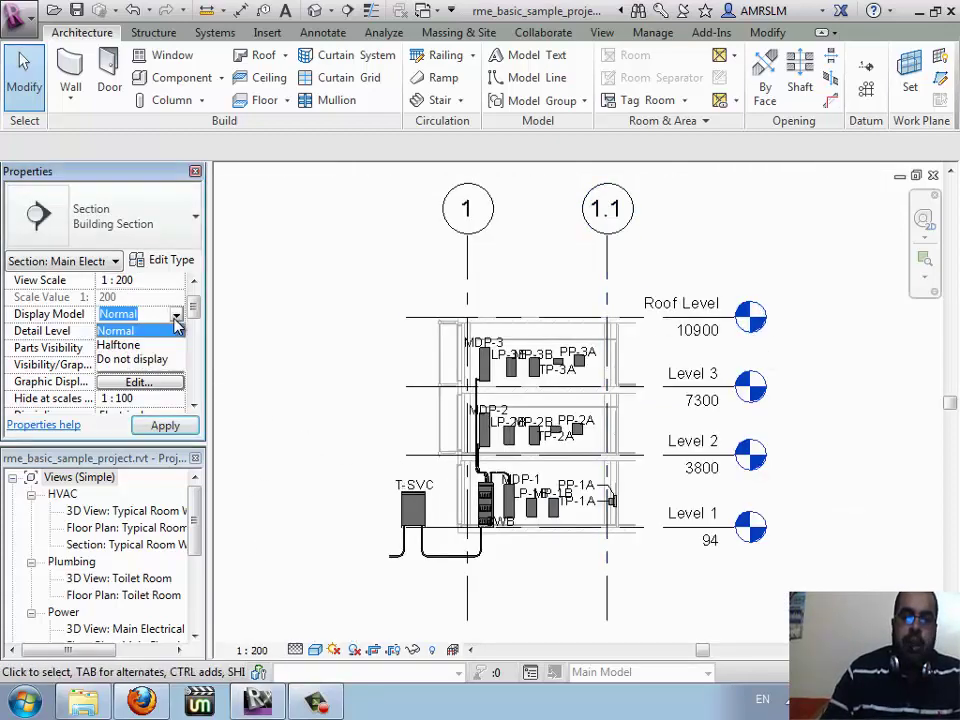
left_click(125, 345)
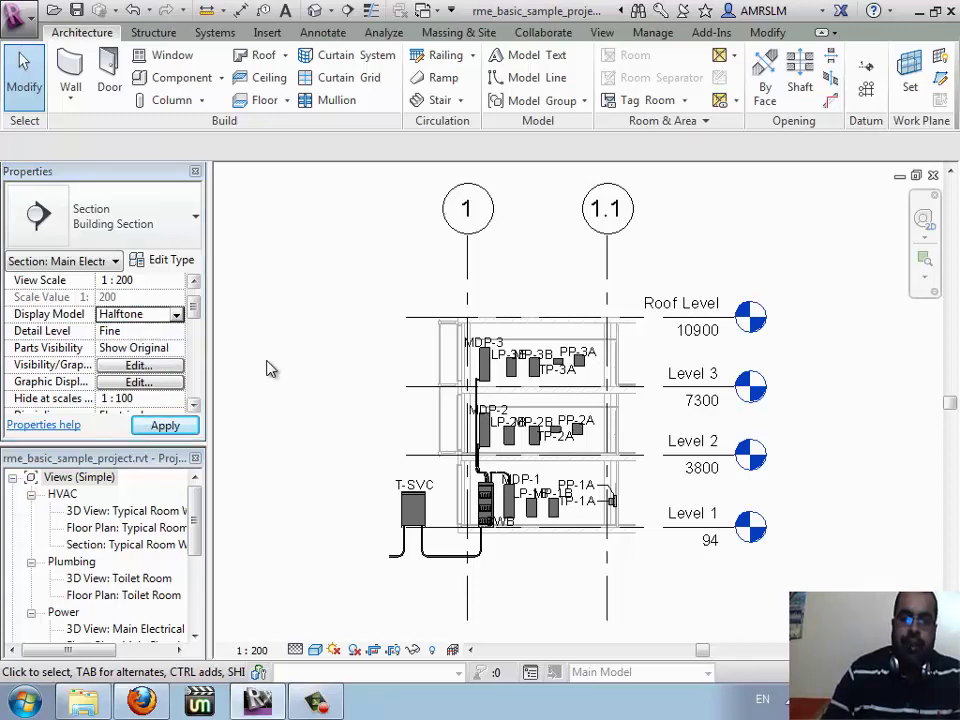
left_click(176, 318)
left_click(116, 329)
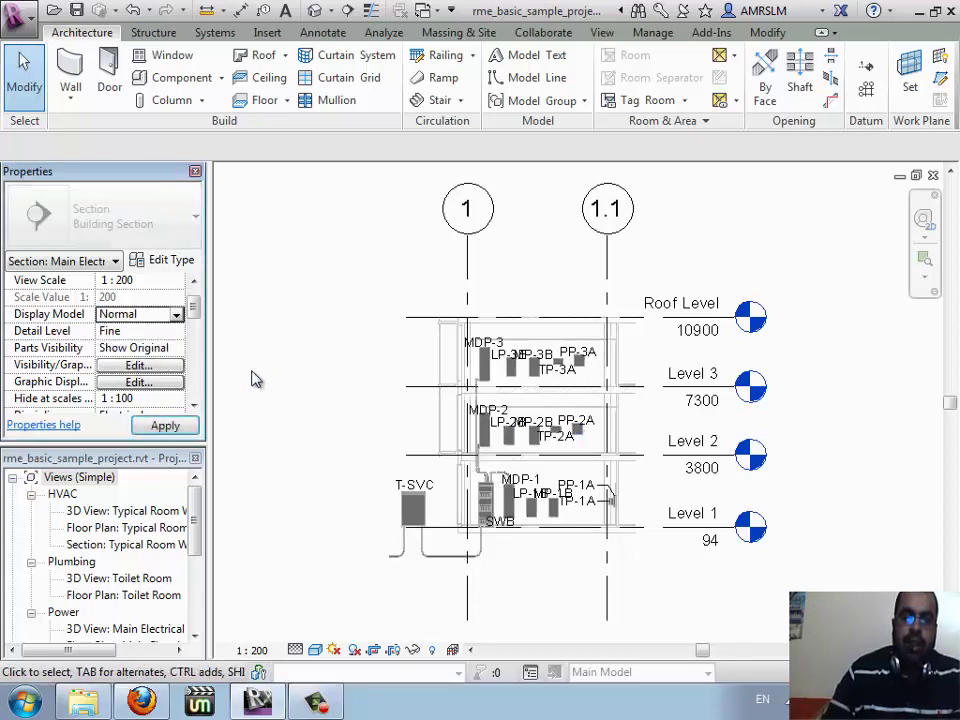
left_click(176, 331)
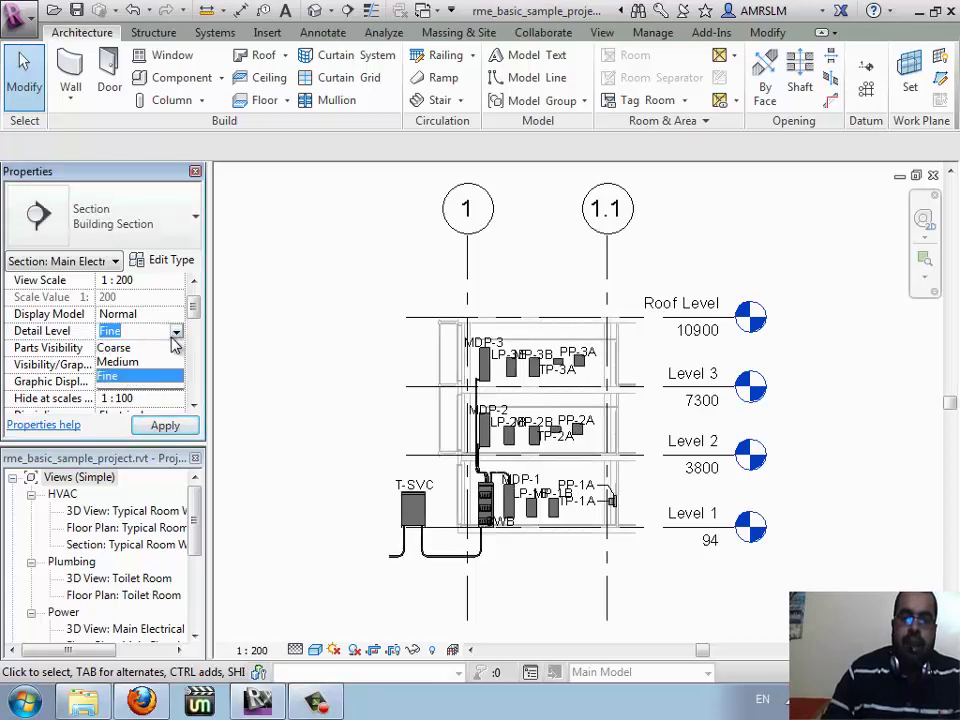
left_click(117, 348)
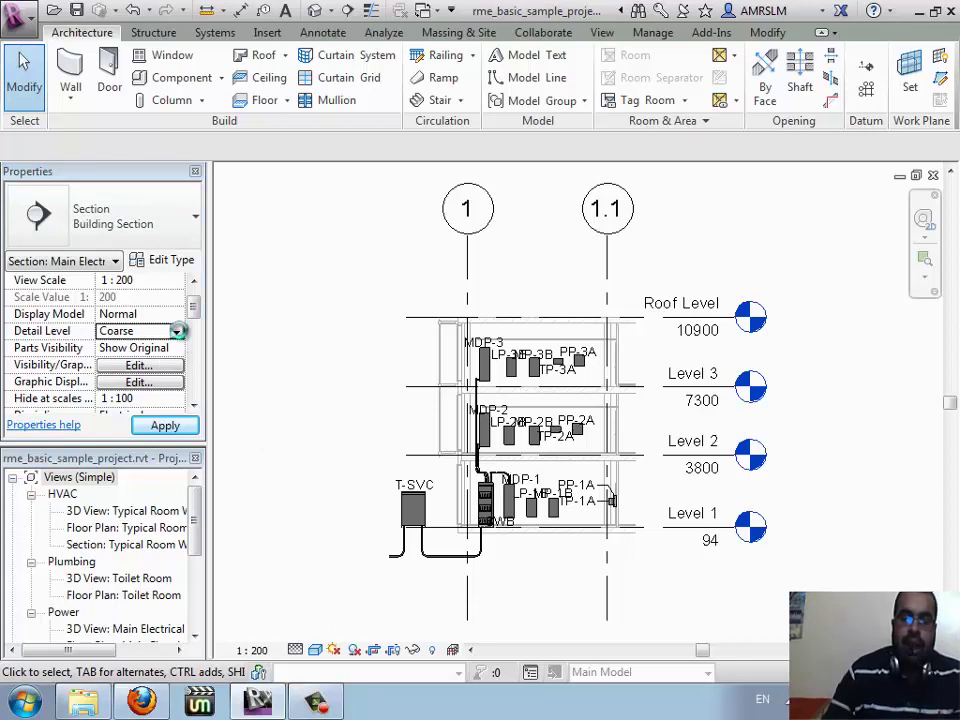
left_click(178, 333)
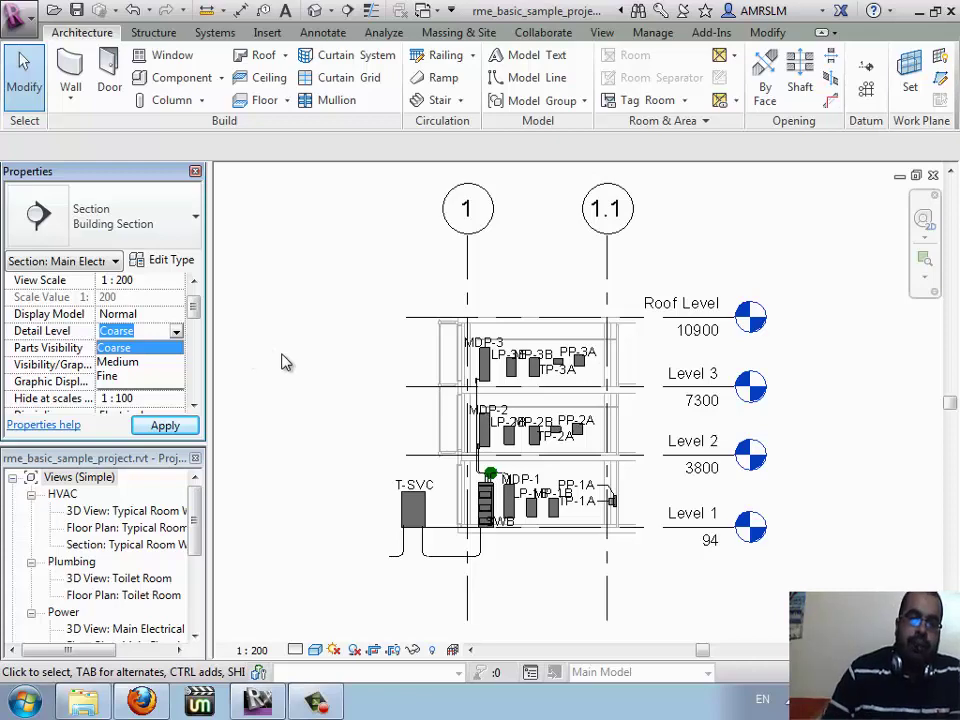
left_click(158, 705)
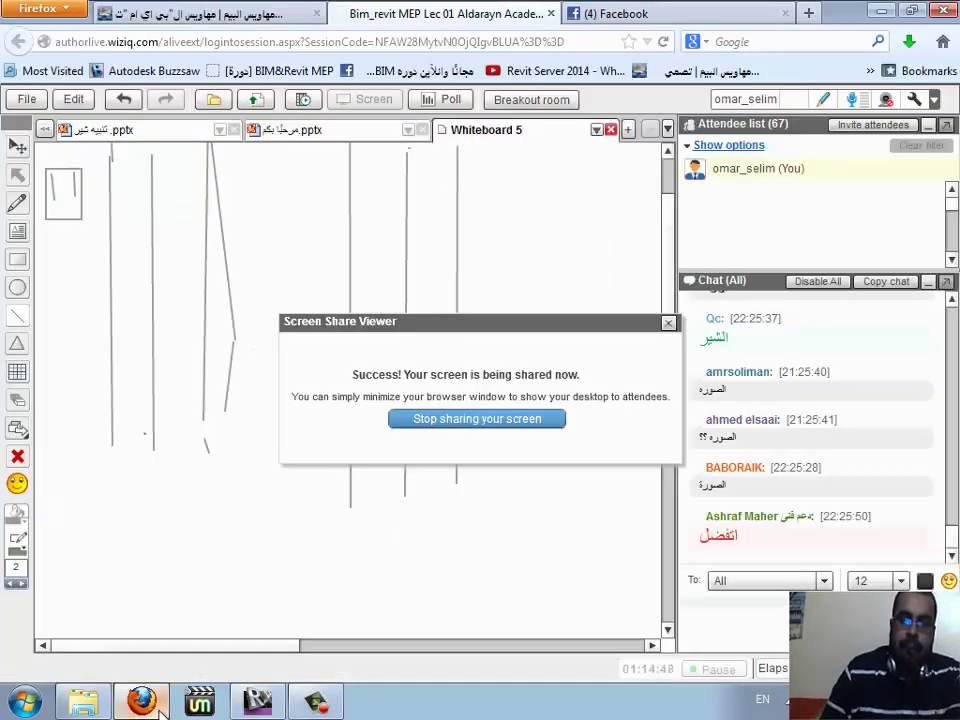
left_click(158, 705)
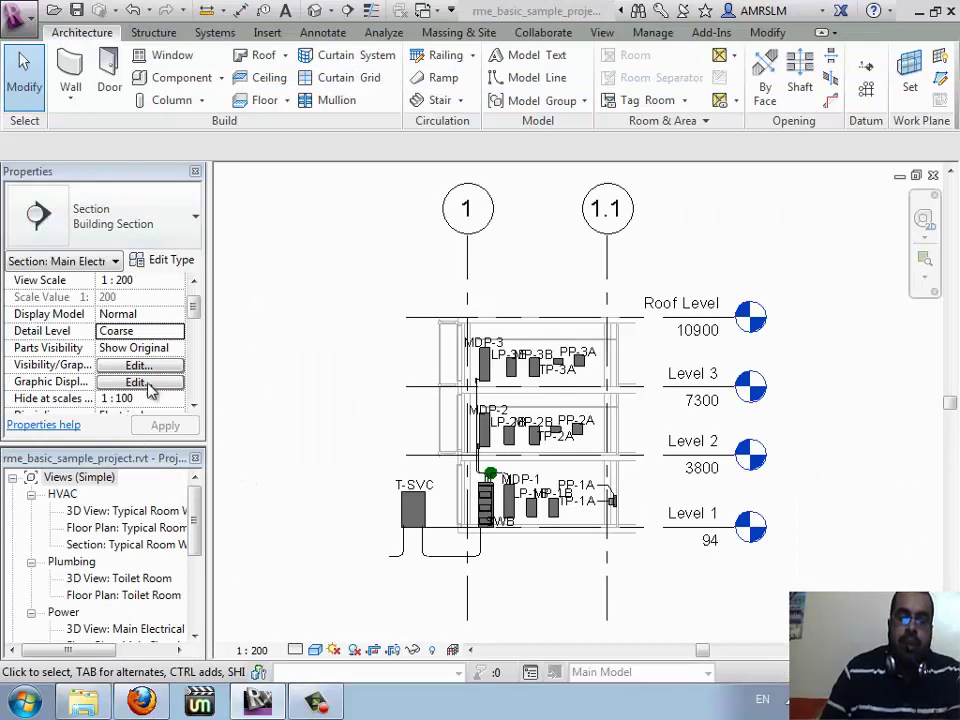
- Close Properties, widen the Project Browser, and open the Typical Room WSHP plan and section
left_click(195, 171)
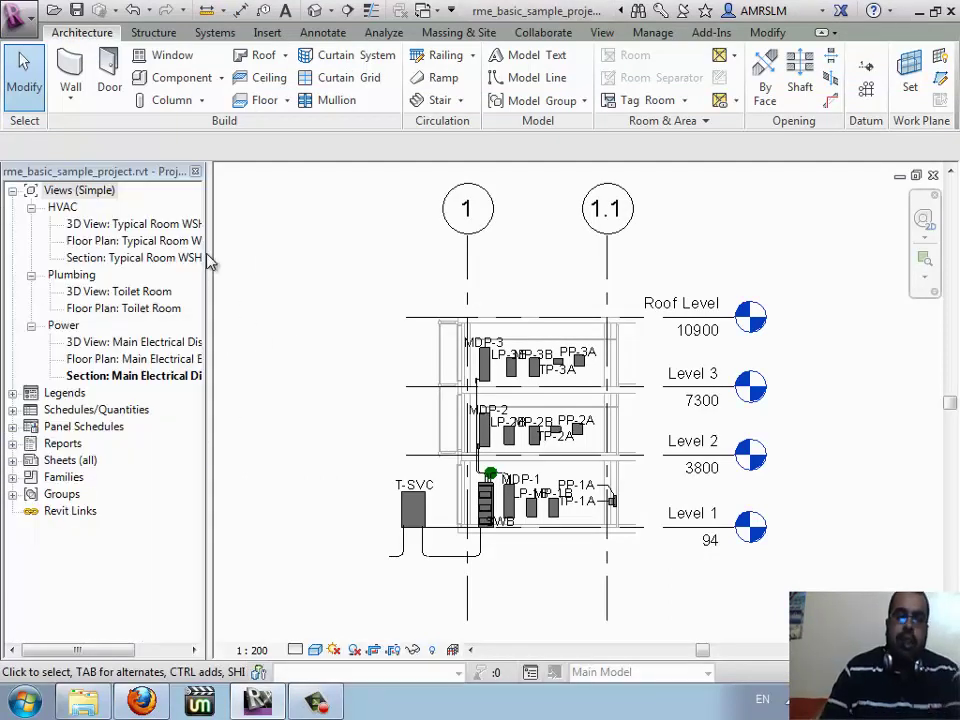
left_click_drag(210, 255, 298, 274)
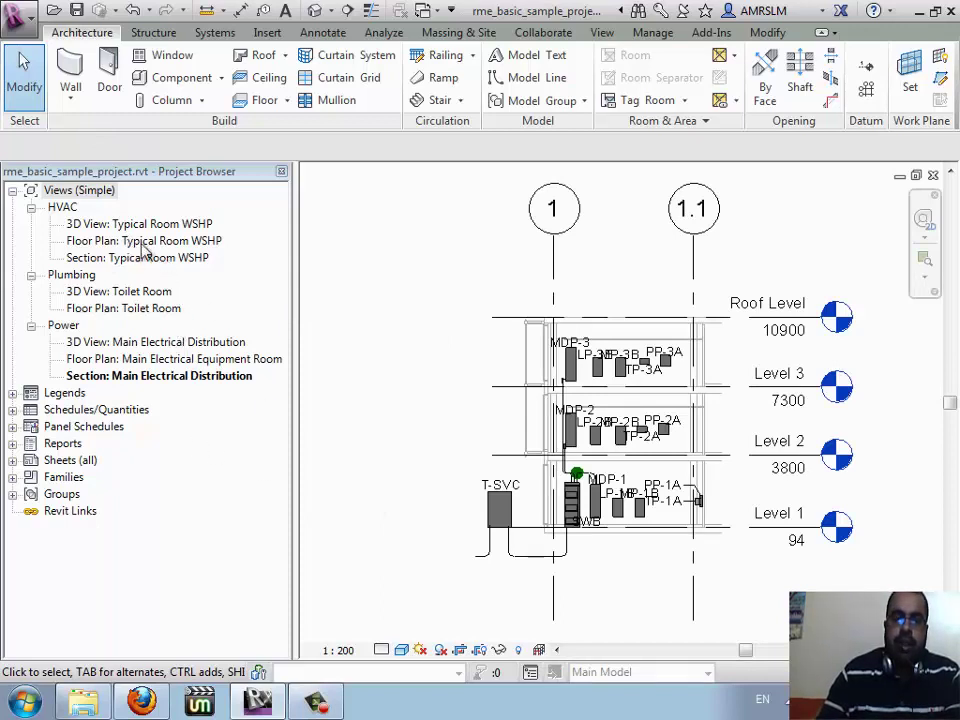
left_click(129, 244)
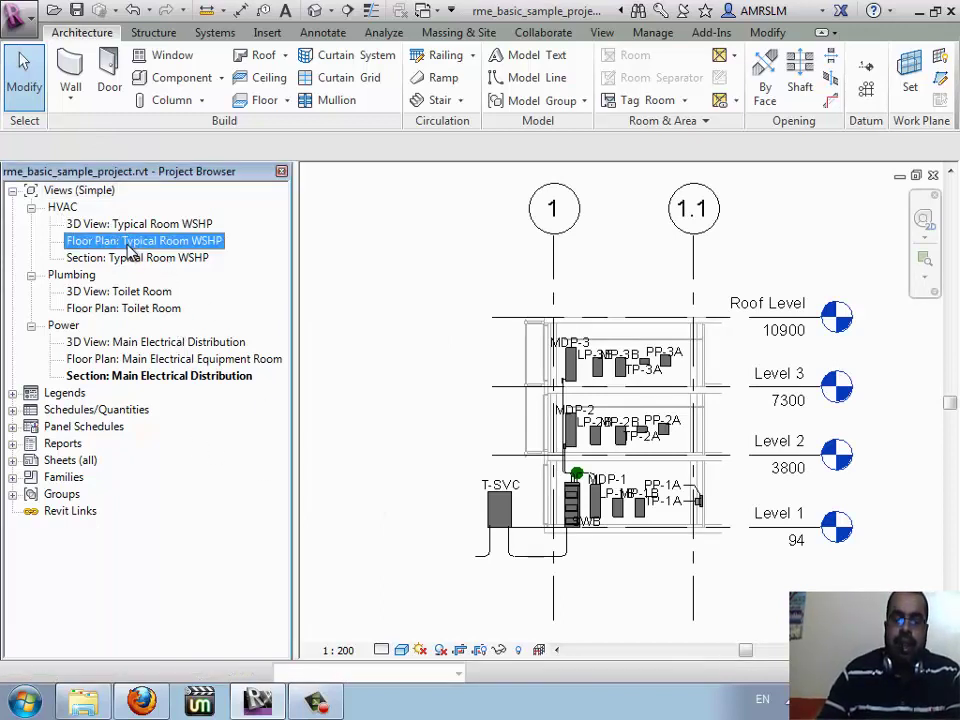
double_click(128, 243)
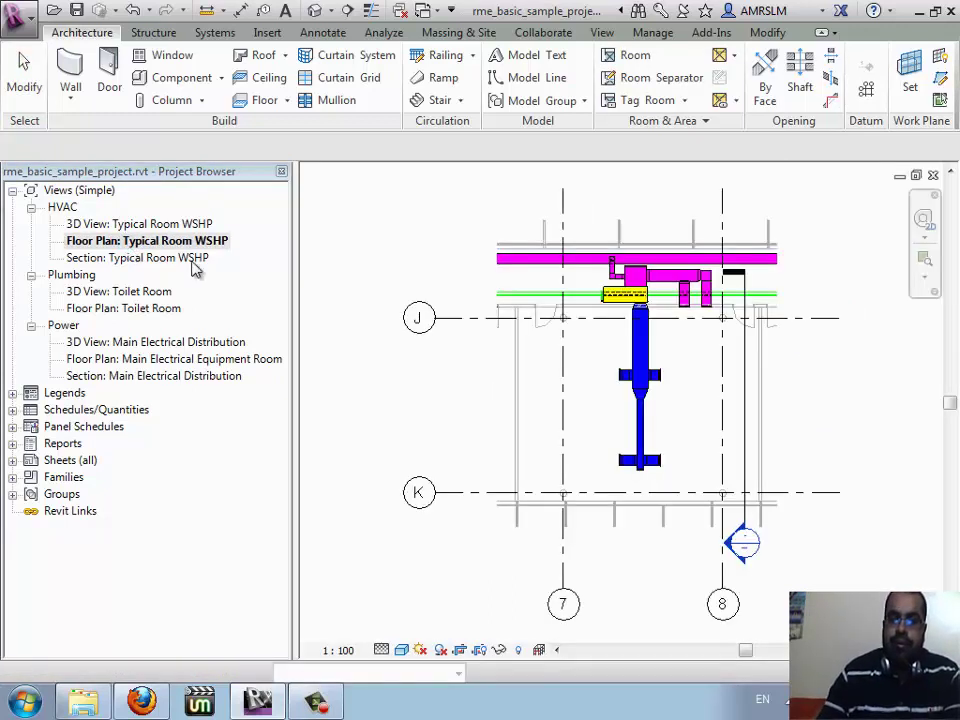
left_click(112, 262)
double_click(112, 262)
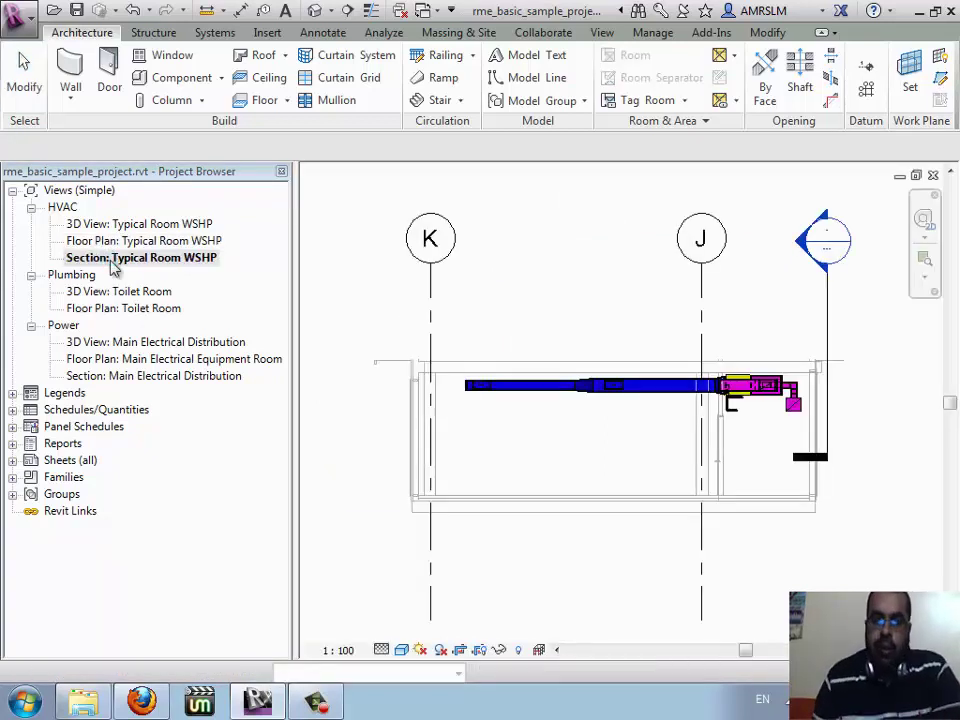
- Open the Typical Room WSHP 3D view, then the Toilet Room floor plan
double_click(150, 224)
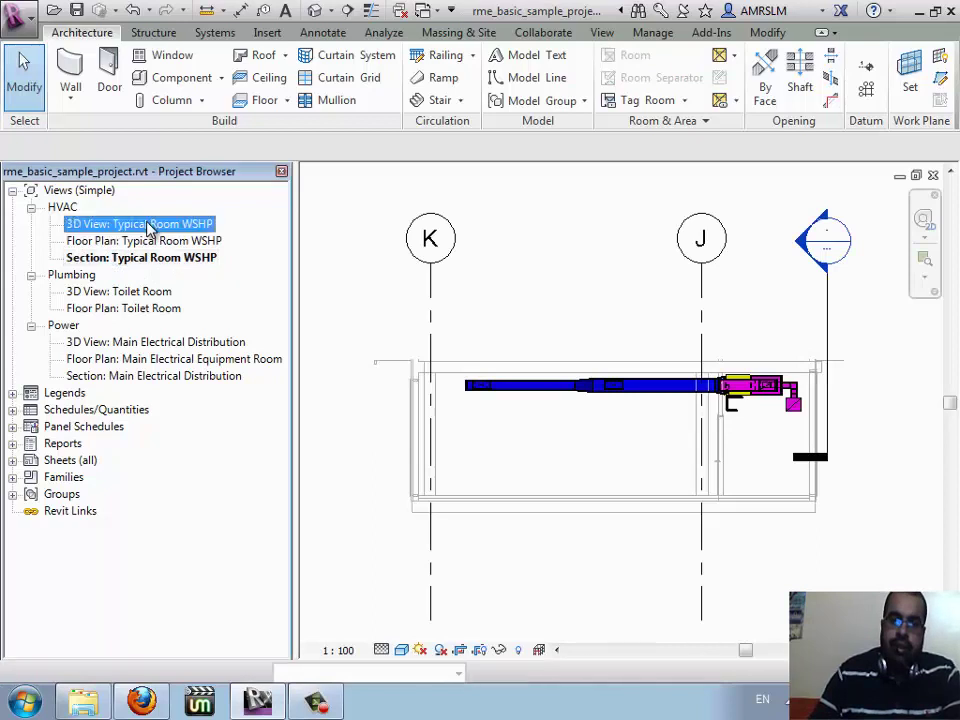
left_click(143, 312)
double_click(143, 313)
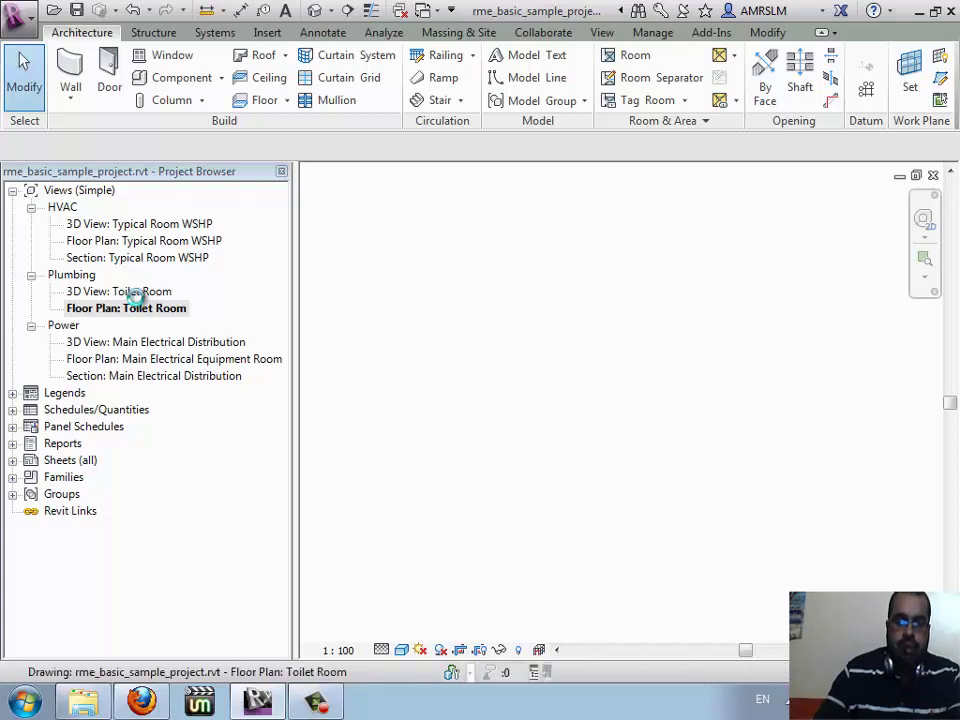
- Open 3D View: Toilet Room, zoom into the piping, and expand Legends
left_click(138, 297)
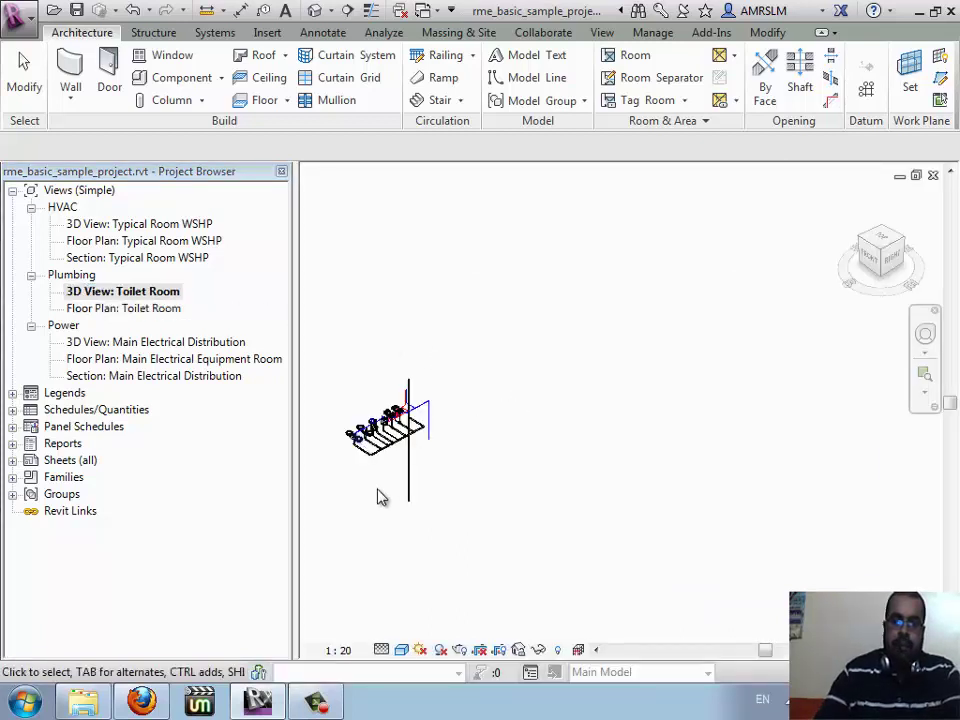
scroll(335, 480, "up", 3)
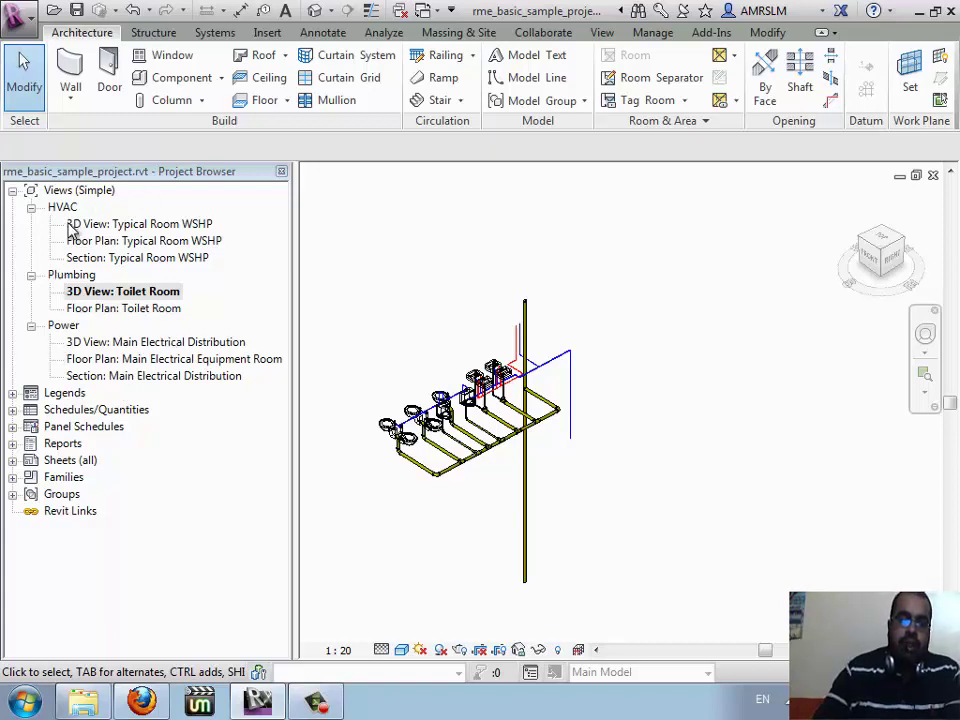
double_click(62, 393)
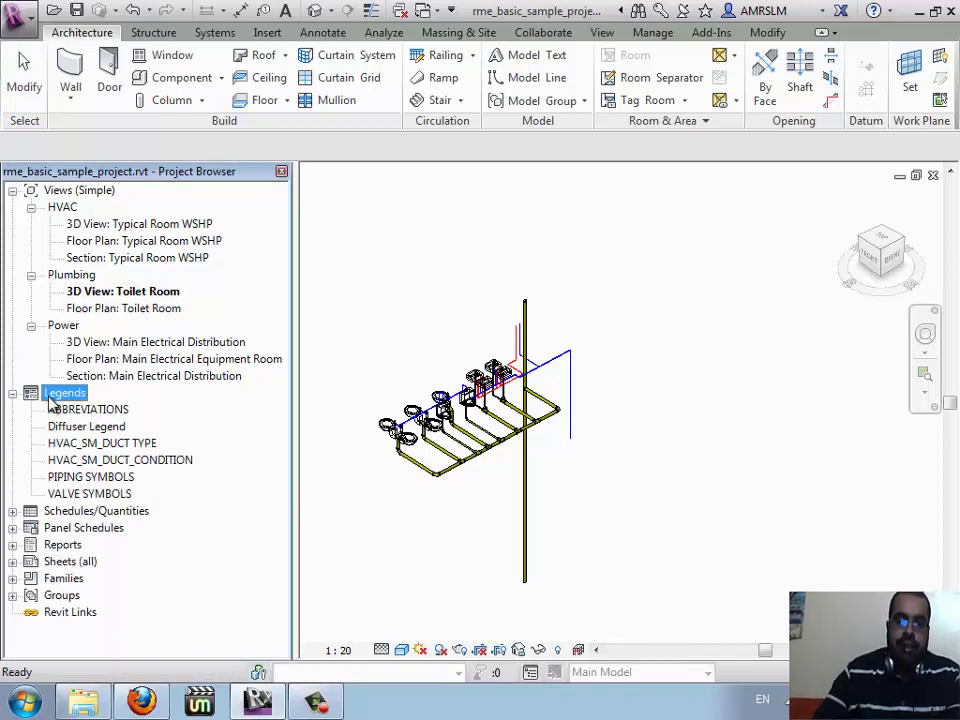
left_click(141, 701)
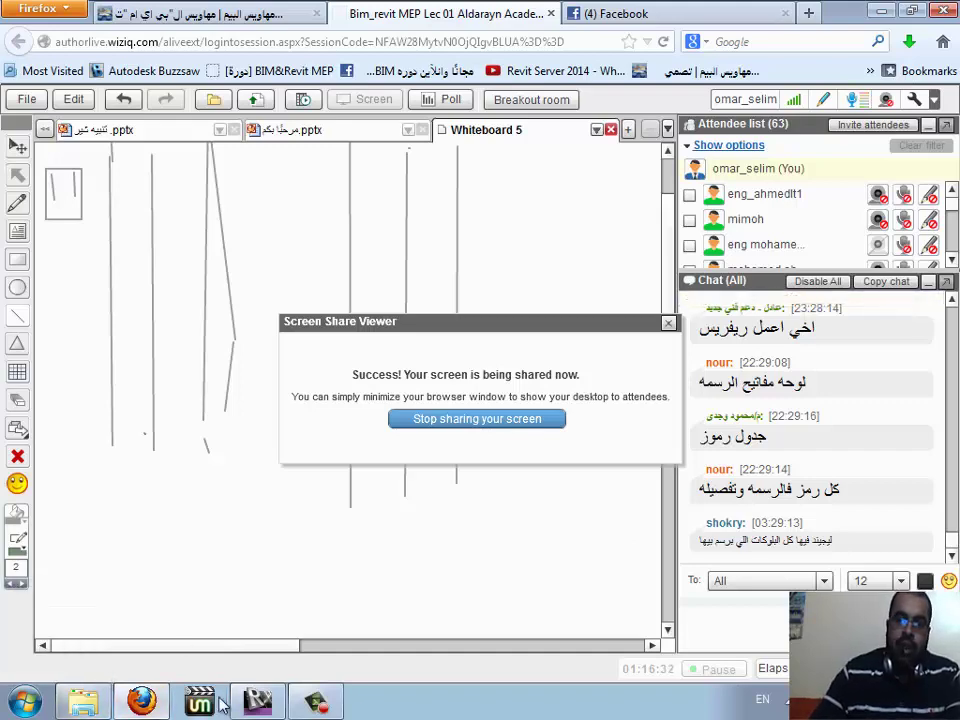
- Review the ABBREVIATIONS legend, open the Diffuser Legend, and expand Schedules/Quantities
left_click(262, 703)
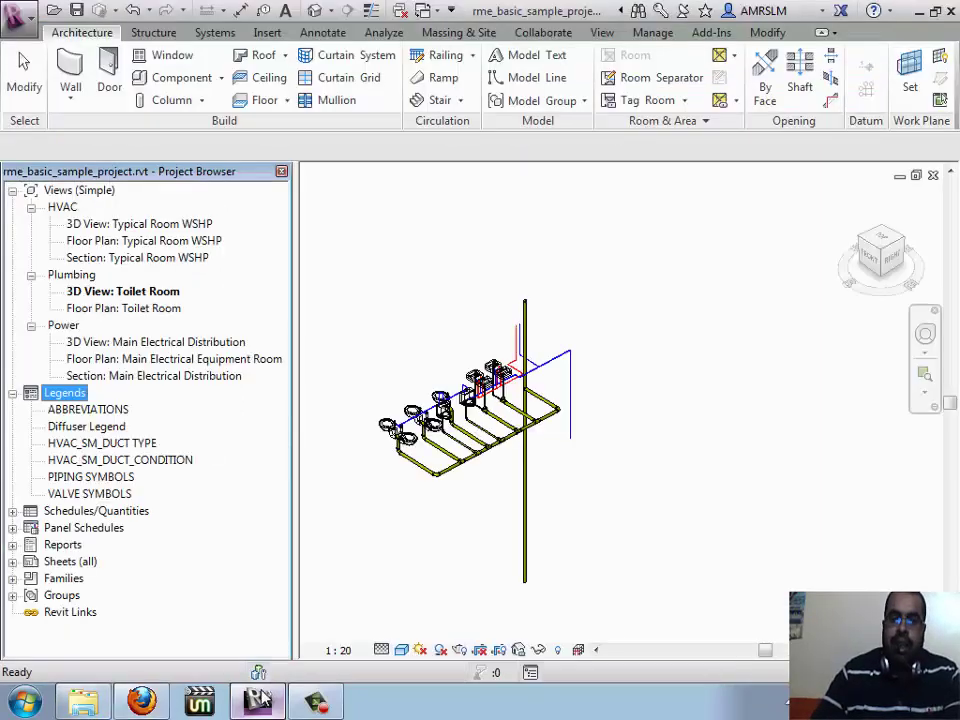
left_click(128, 409)
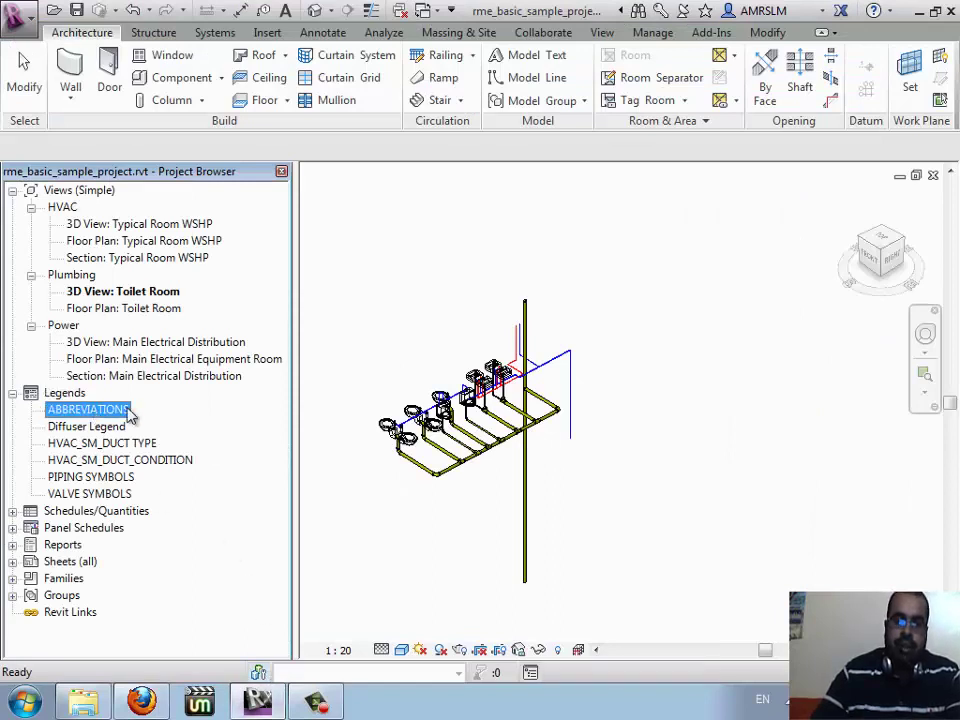
double_click(124, 409)
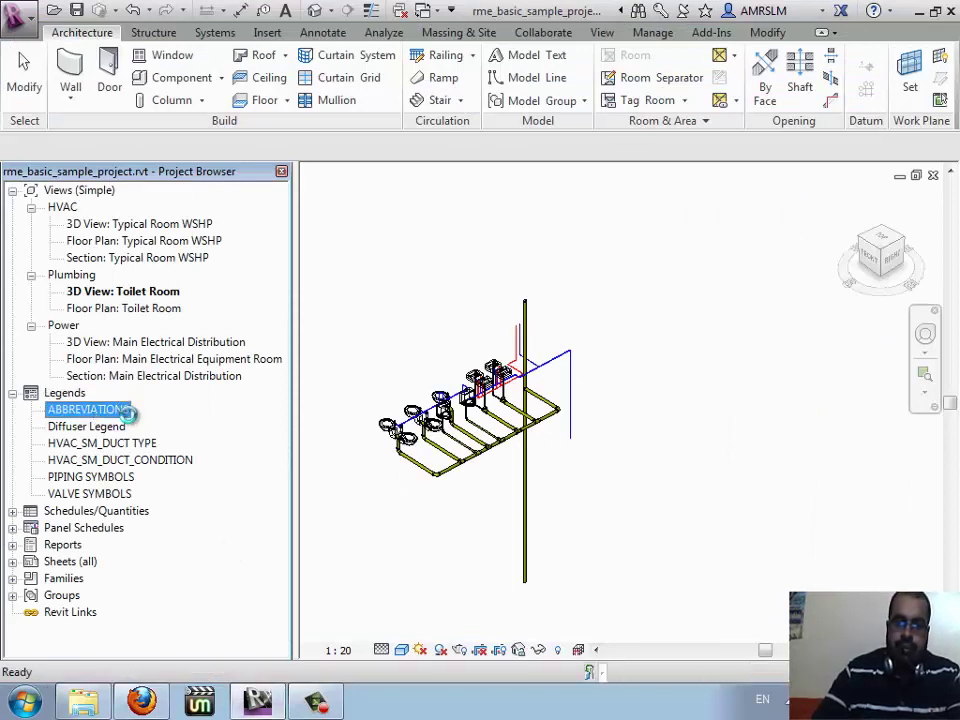
left_click(606, 195)
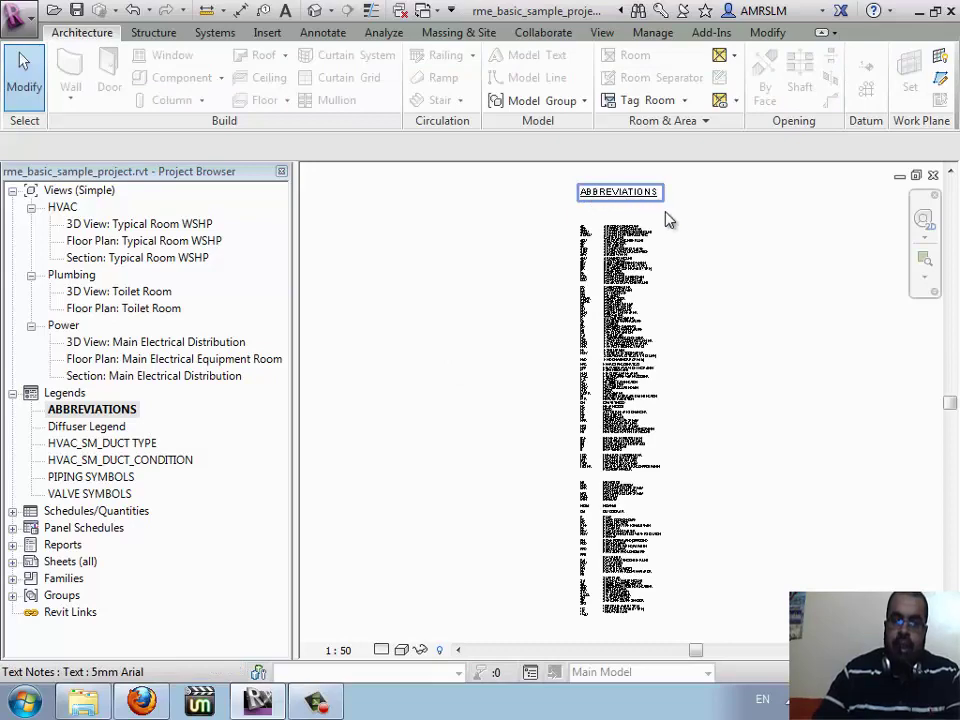
scroll(690, 225, "up", 3)
key("Escape")
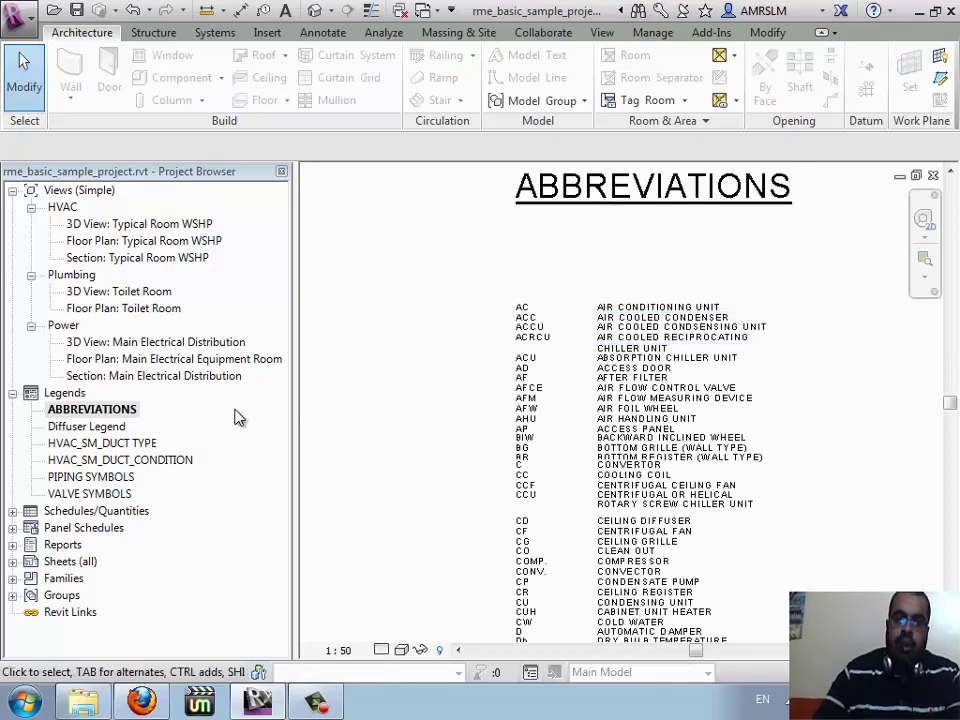
double_click(118, 430)
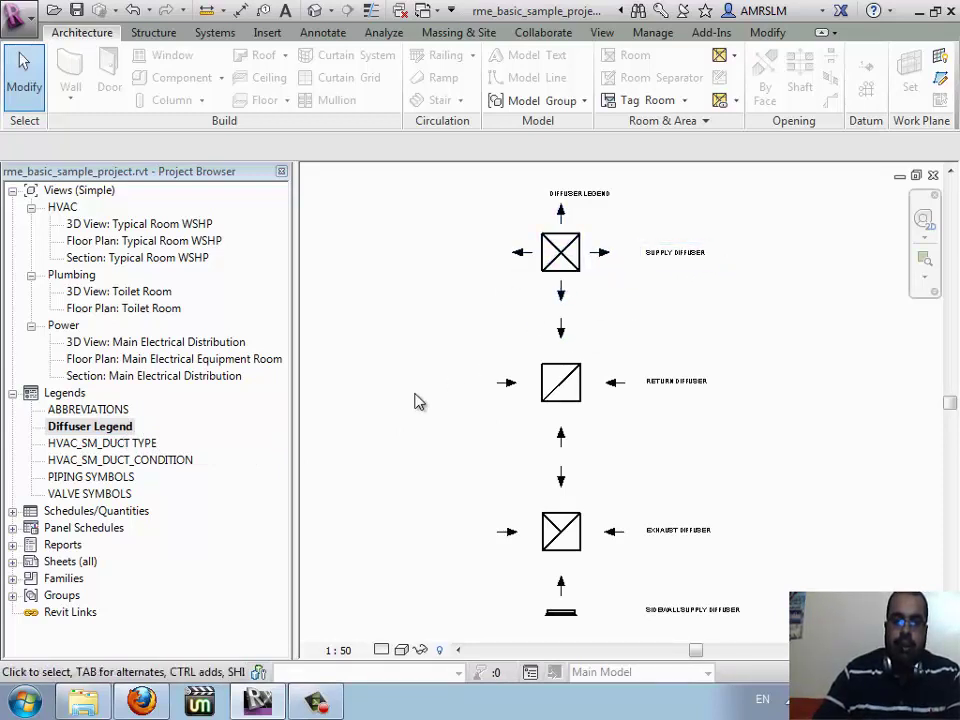
double_click(100, 511)
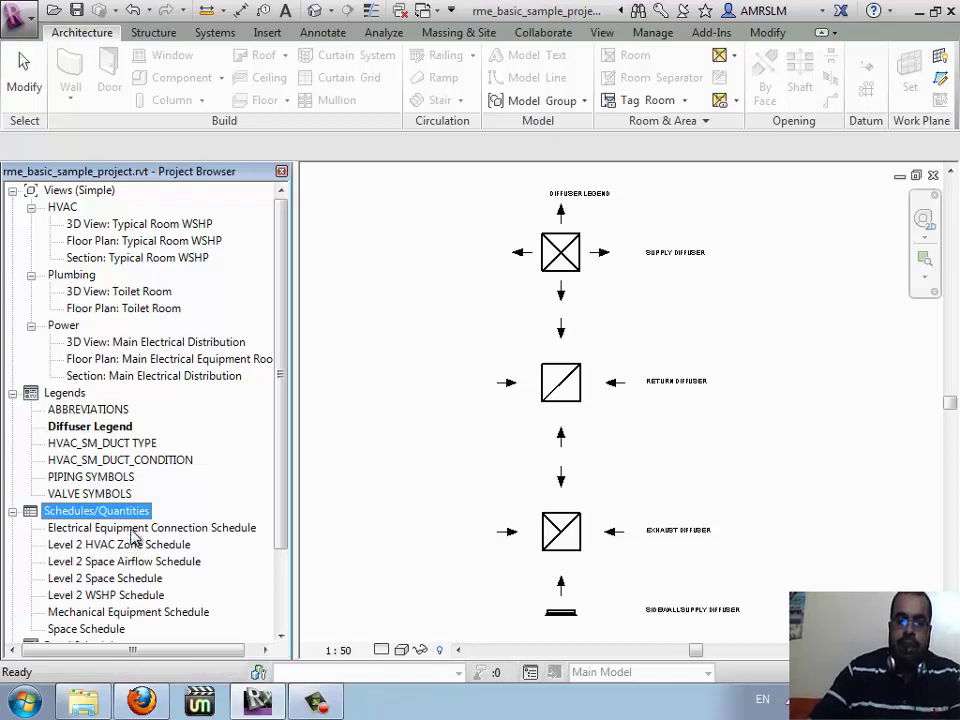
- Review the Electrical Equipment Connection Schedule, then scroll down the Project Browser
double_click(135, 530)
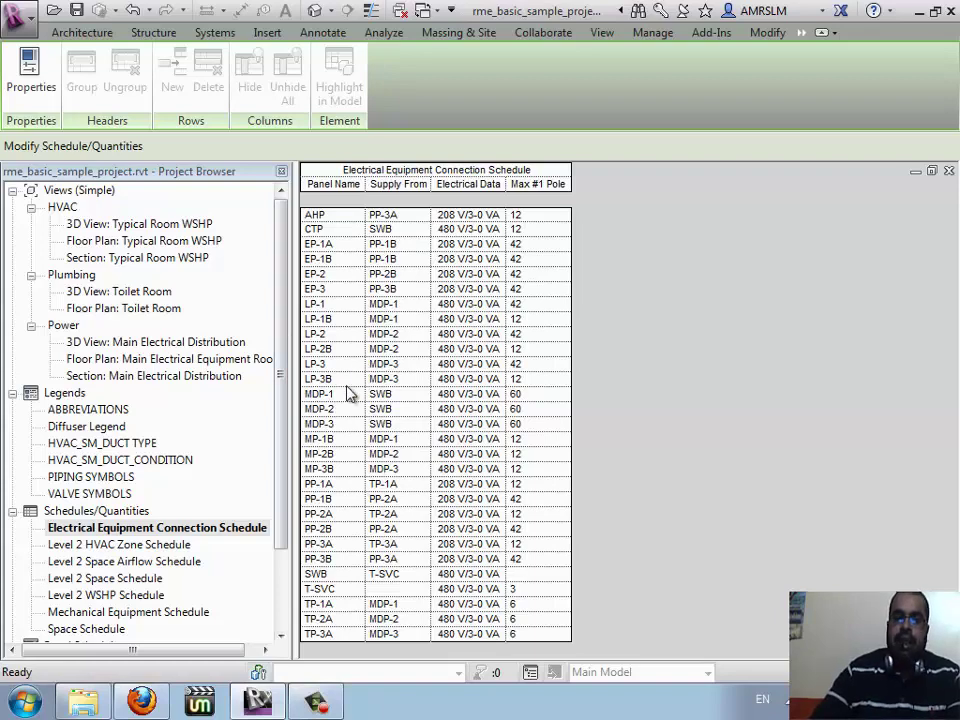
left_click(115, 528)
scroll(150, 500, "down", 3)
scroll(160, 470, "down", 1)
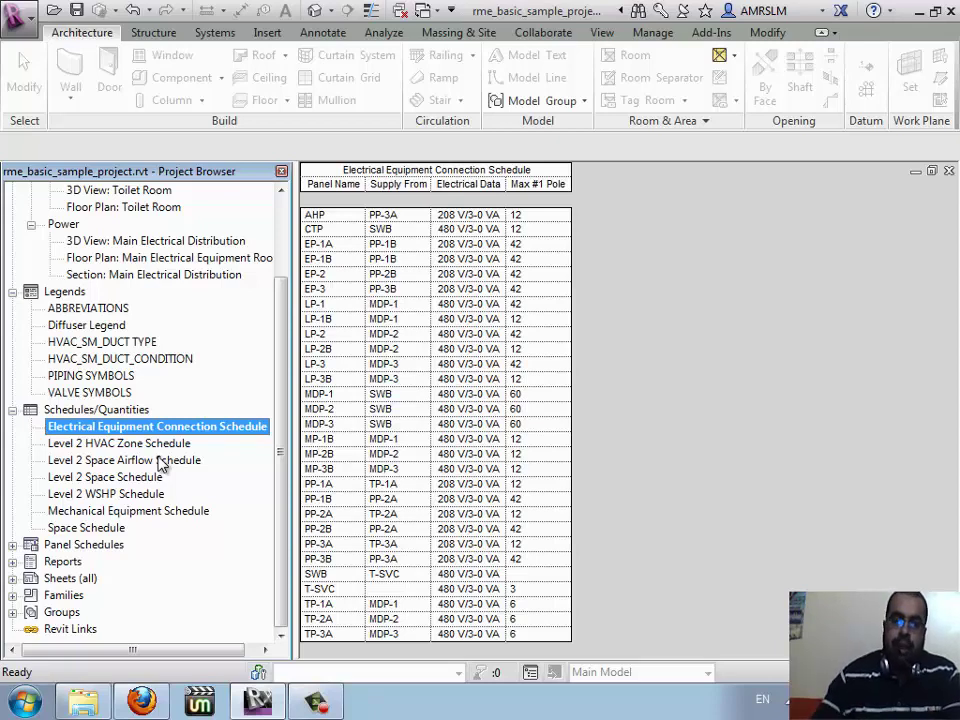
- Expand Panel Schedules and open the Branch Panel EP-3 schedule
double_click(104, 550)
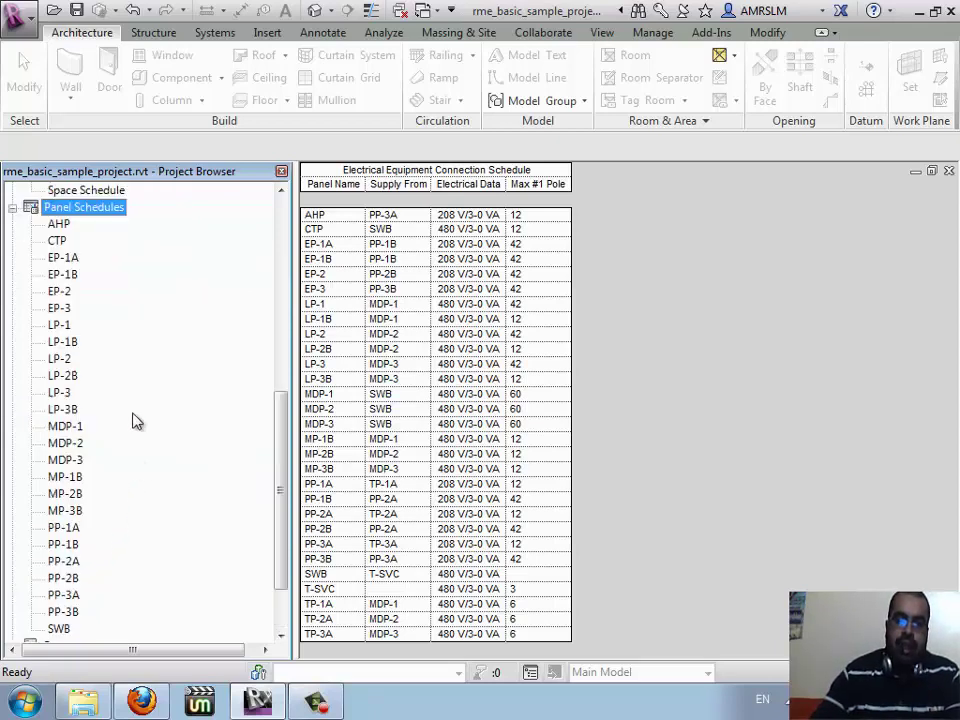
scroll(92, 442, "down", 3)
left_click(60, 223)
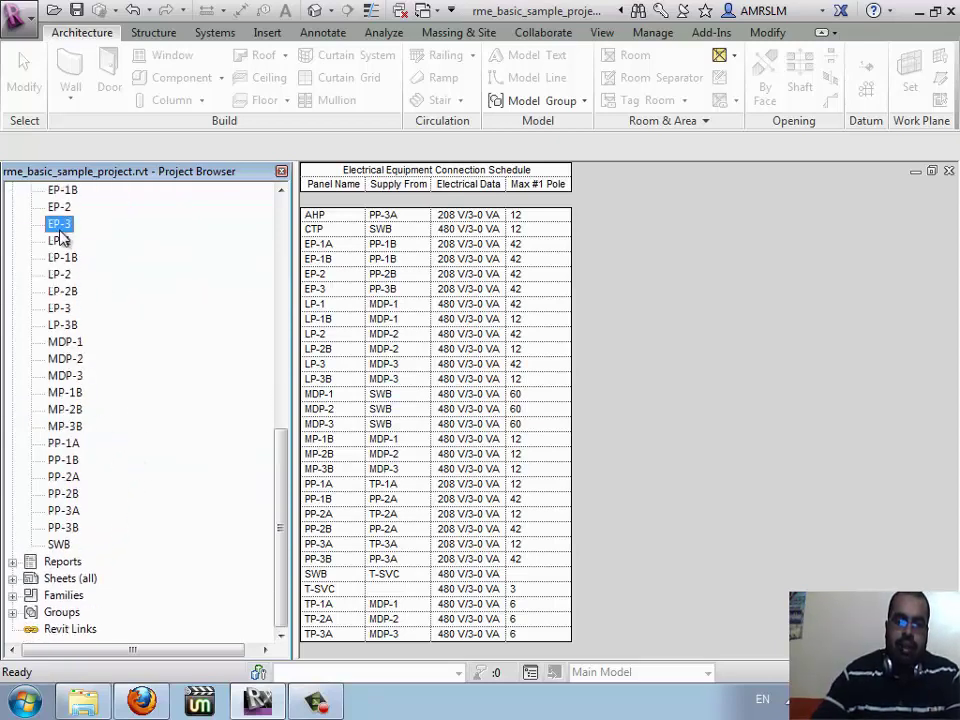
double_click(61, 225)
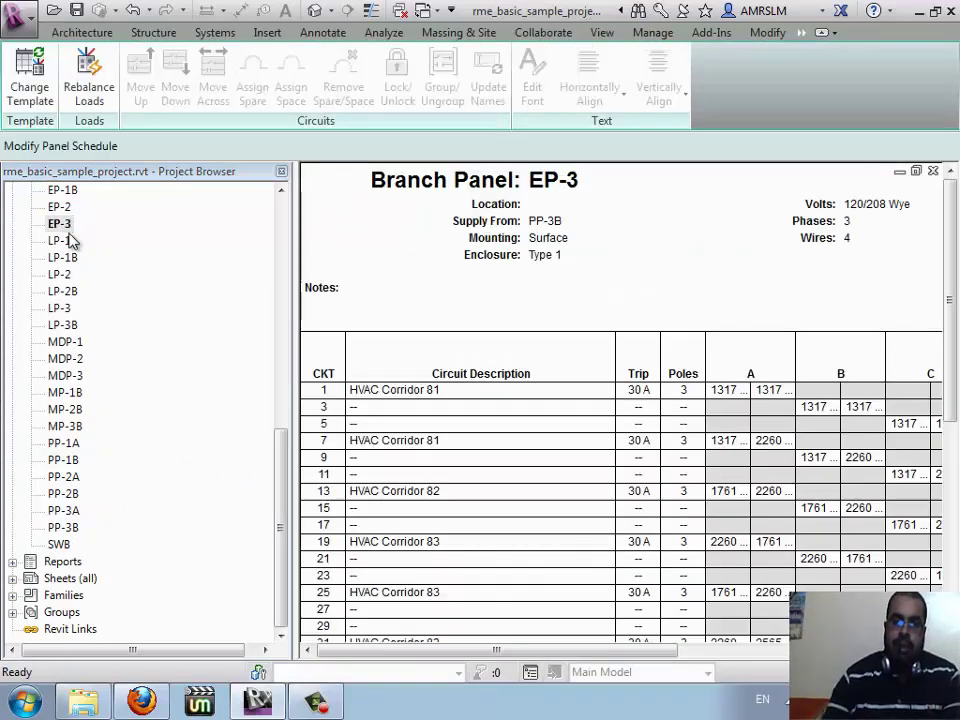
left_click(78, 393)
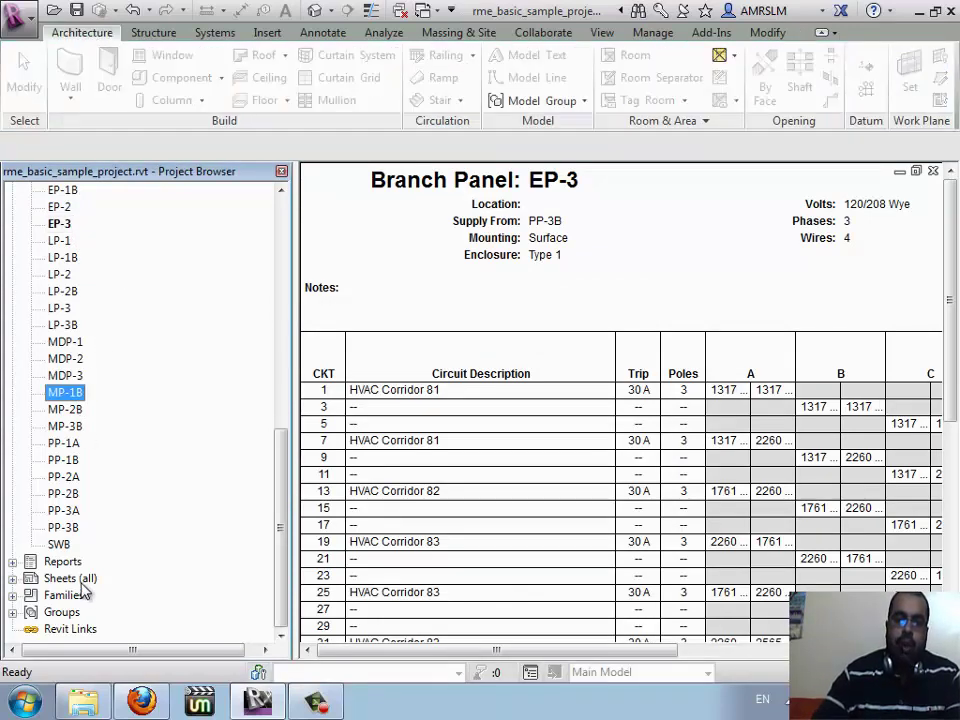
- Open Loads Report (1) and scroll through the building's cooling and heating loads
double_click(74, 564)
double_click(112, 597)
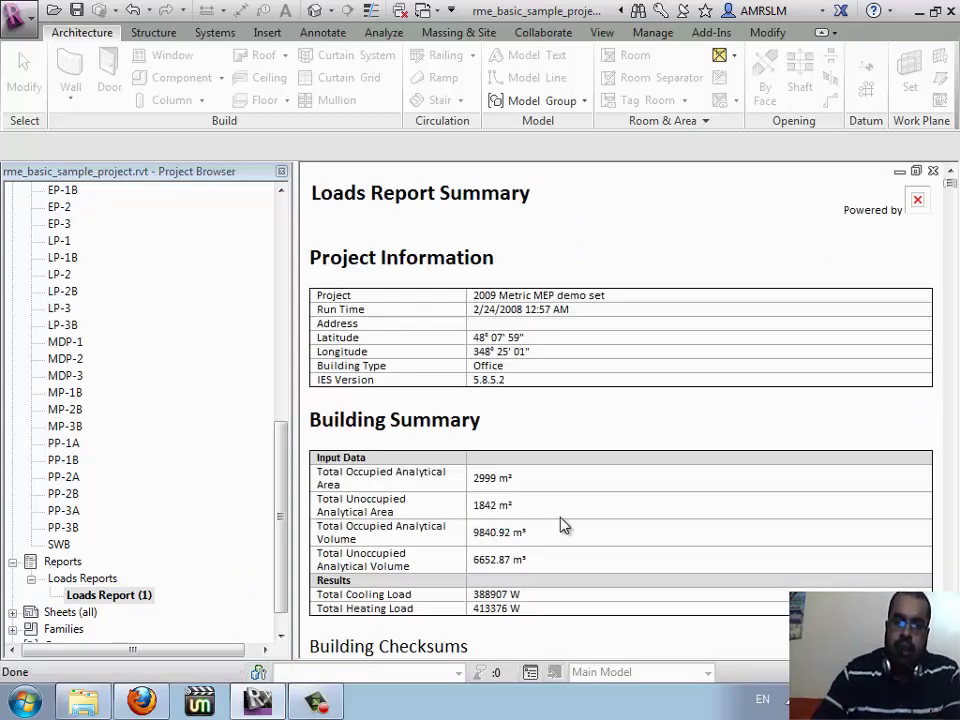
scroll(563, 525, "down", 5)
scroll(563, 525, "down", 5)
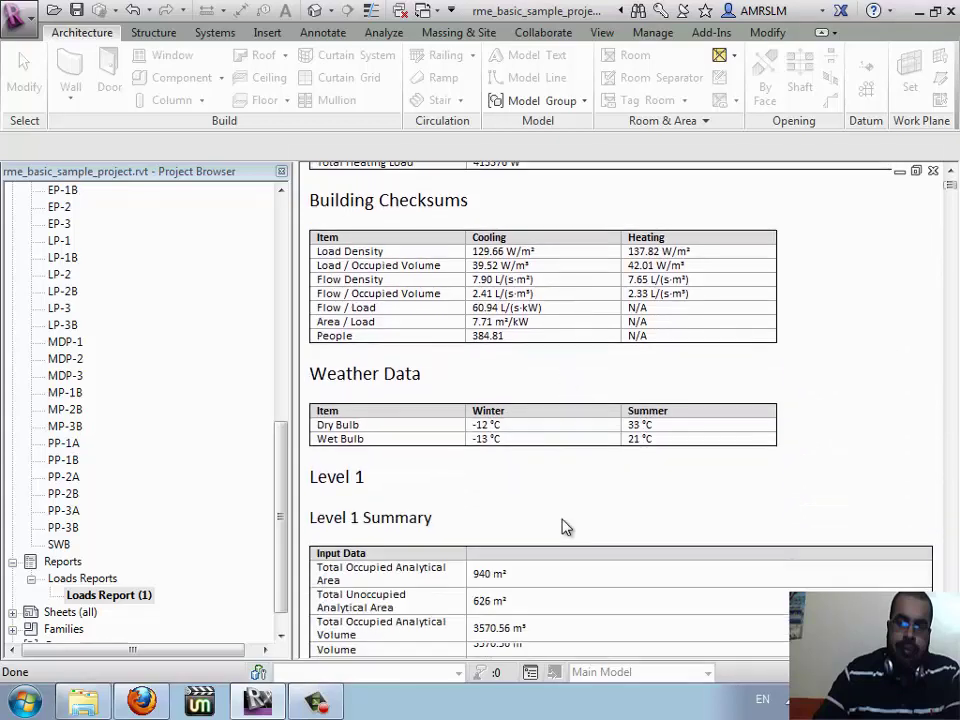
scroll(563, 525, "down", 10)
scroll(560, 510, "up", 10)
scroll(563, 489, "up", 10)
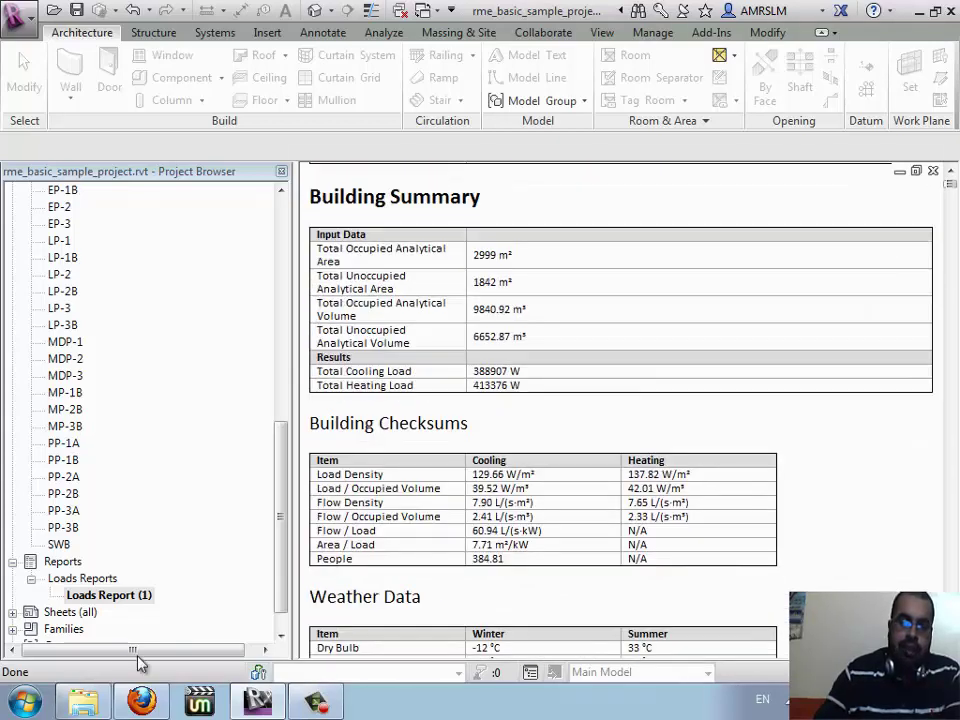
- Expand the Sheets (all) list, then switch to the WizIQ session in Firefox
double_click(52, 613)
scroll(165, 520, "down", 1)
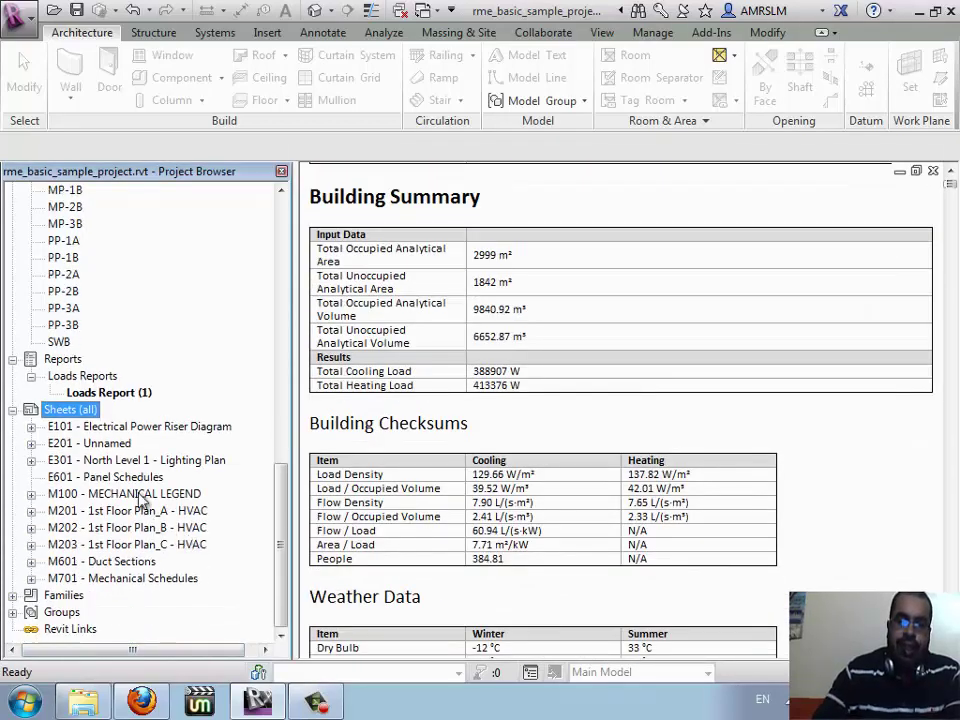
left_click(141, 700)
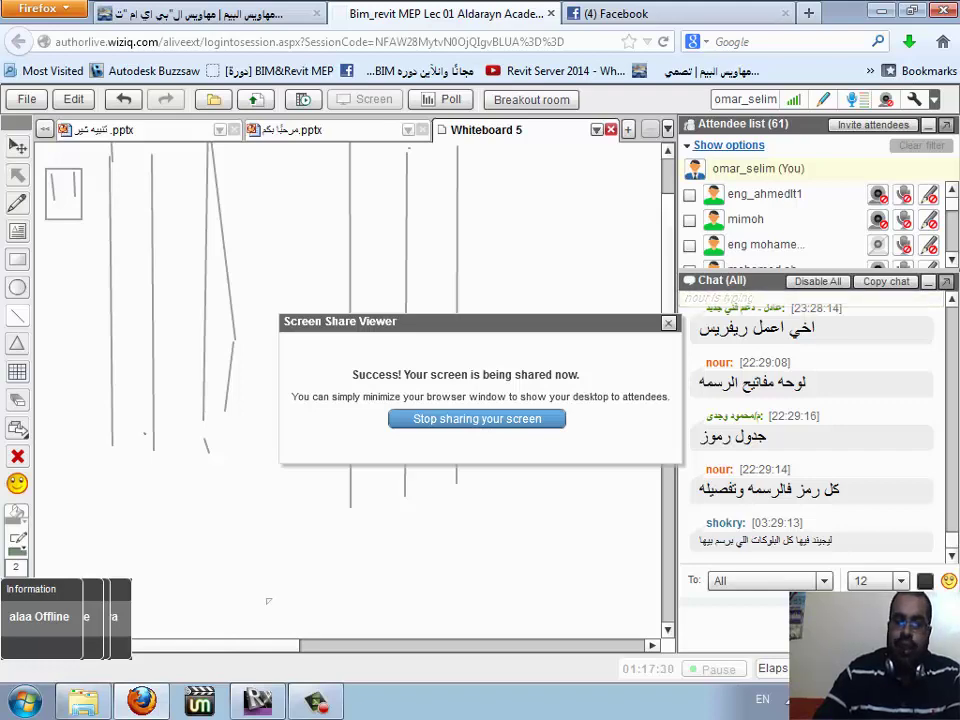
left_click(141, 700)
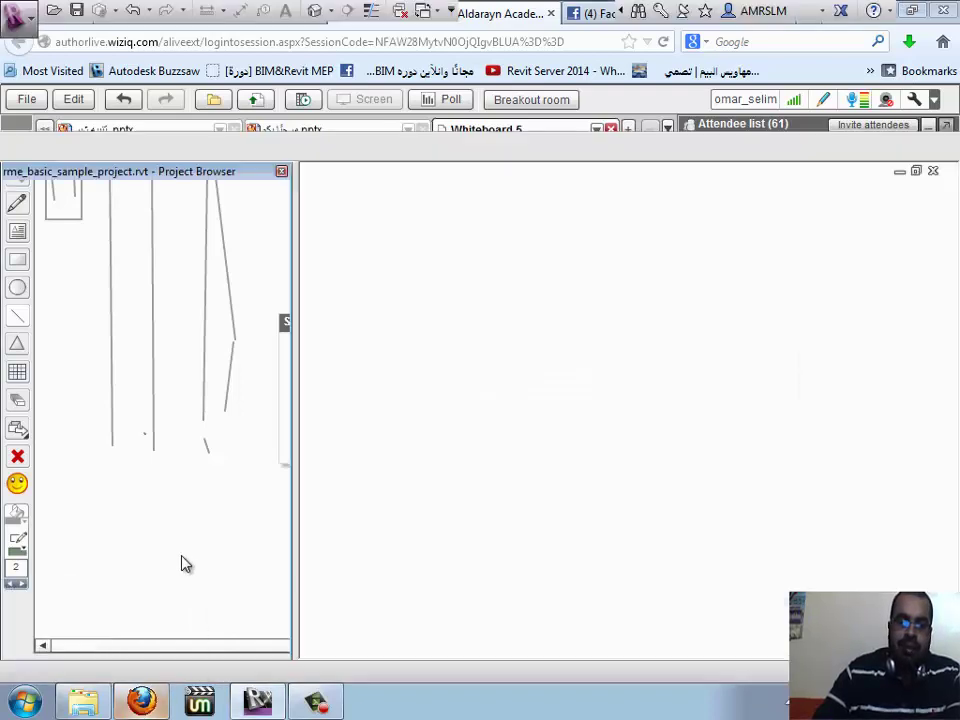
left_click(64, 427)
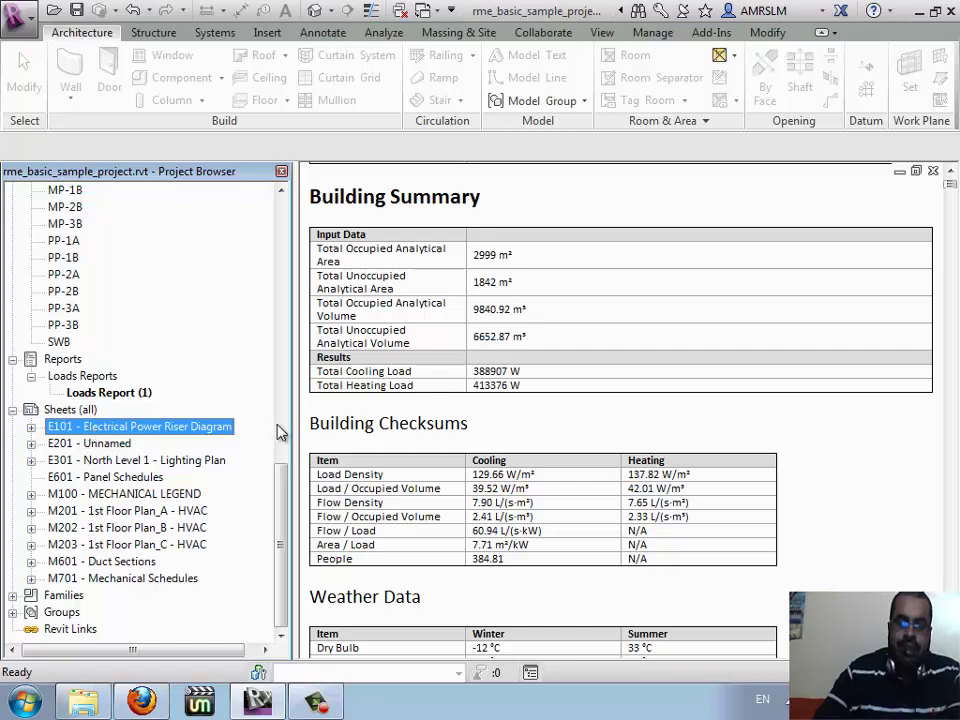
double_click(210, 426)
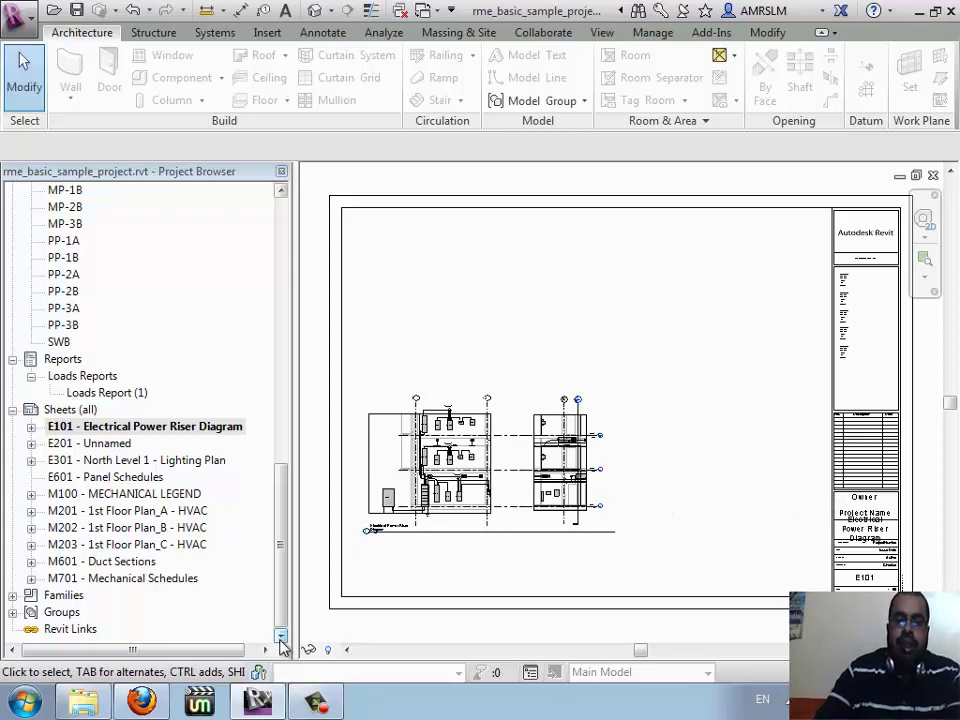
left_click(281, 639)
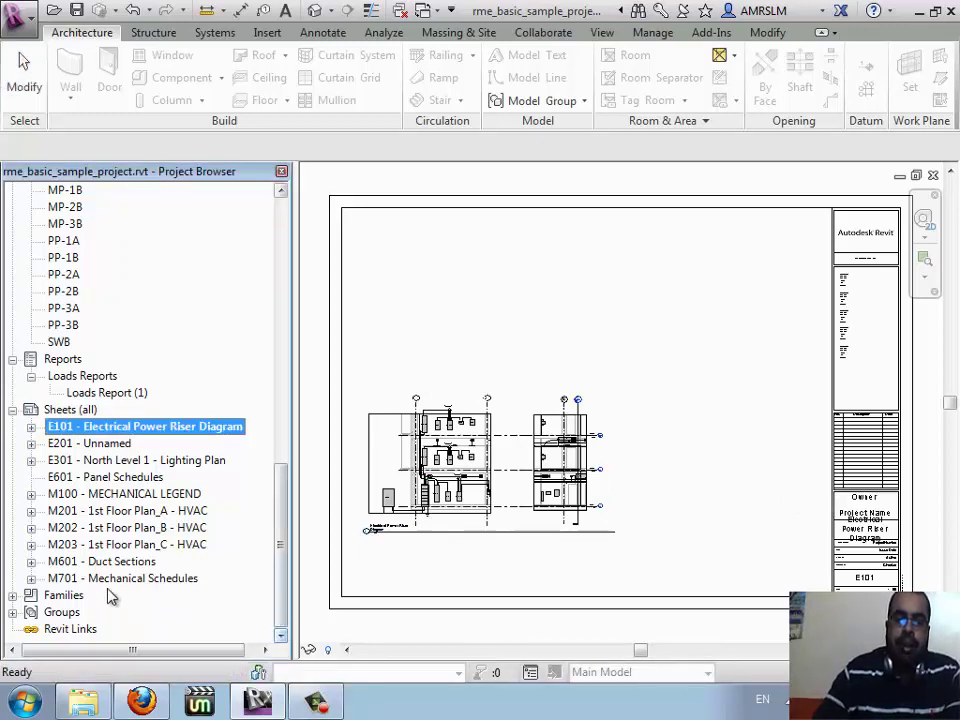
left_click(60, 596)
left_click(12, 595)
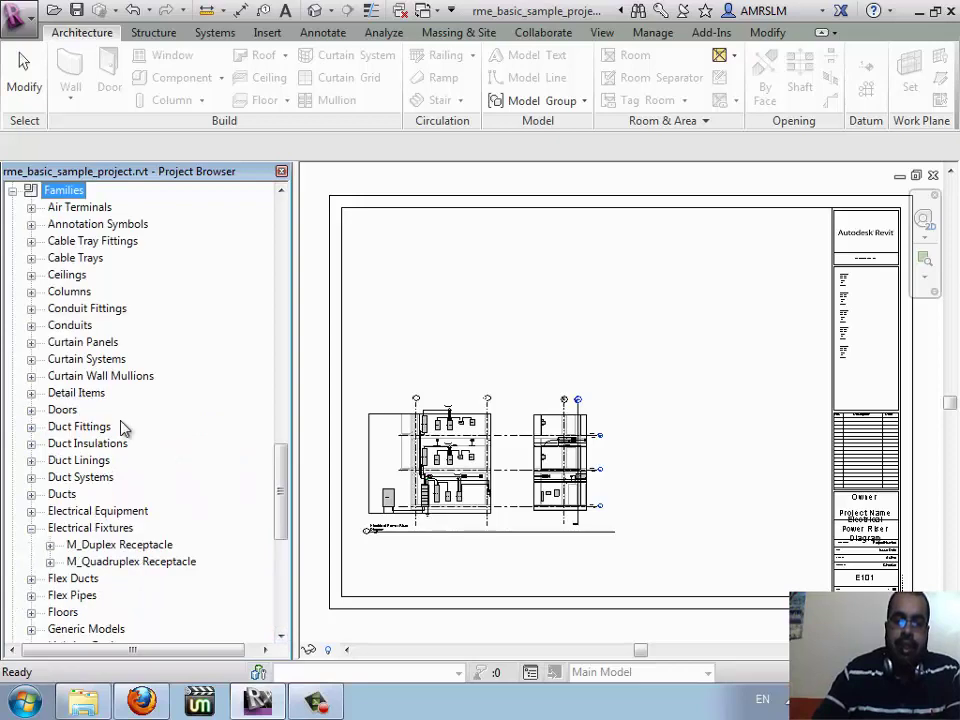
scroll(141, 538, "down", 2)
scroll(141, 540, "down", 2)
scroll(141, 540, "down", 2)
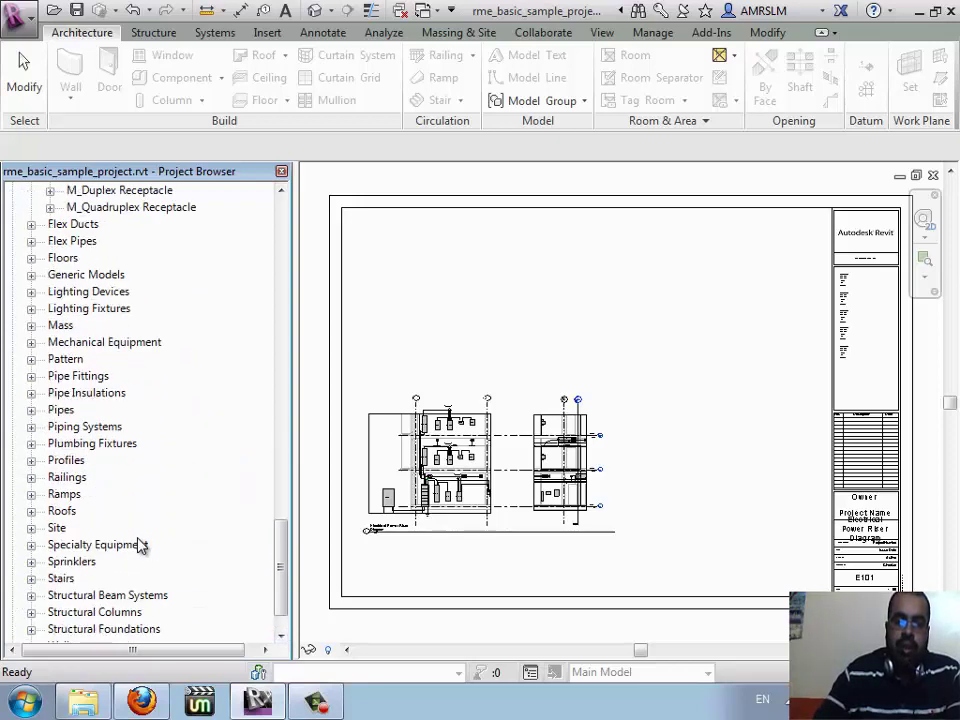
scroll(141, 545, "down", 1)
scroll(141, 548, "up", 2)
scroll(141, 548, "up", 4)
scroll(141, 548, "up", 4)
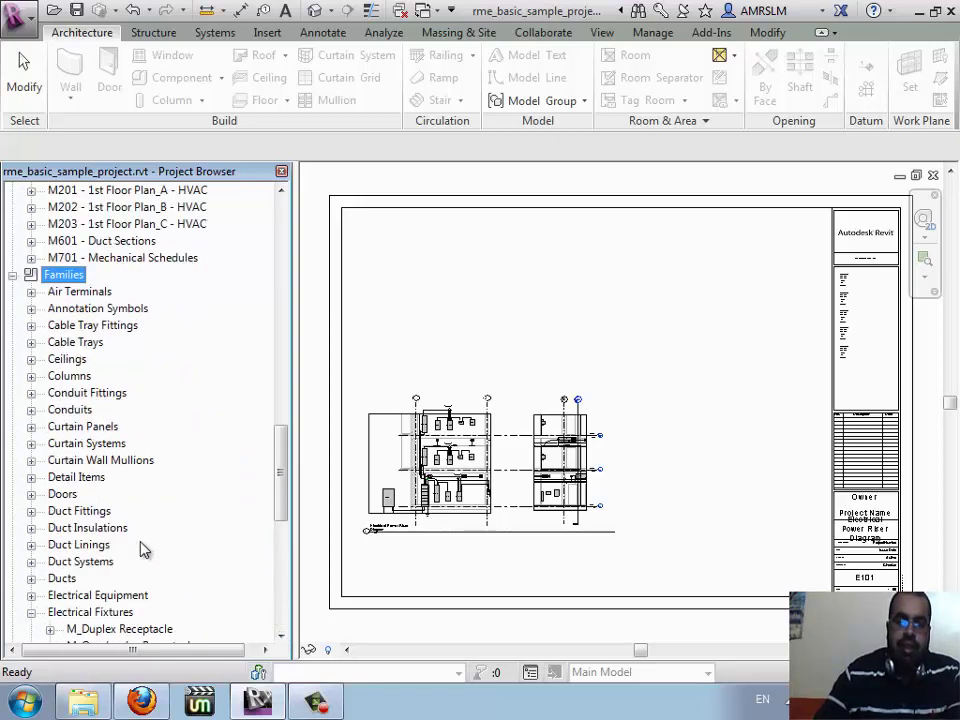
scroll(139, 549, "up", 1)
left_click(12, 325)
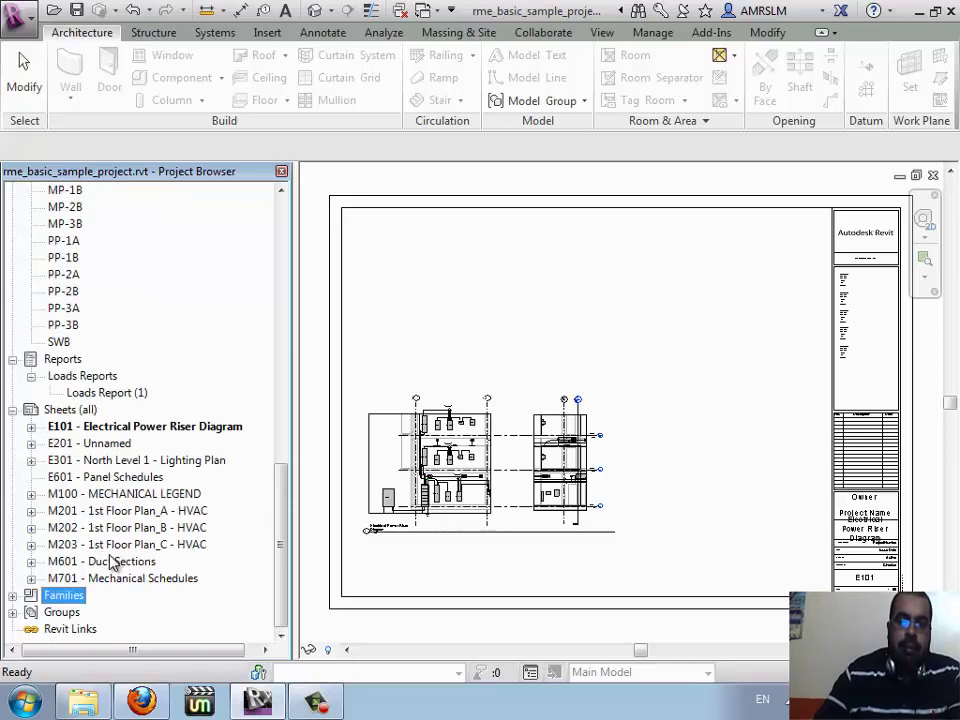
left_click(80, 612)
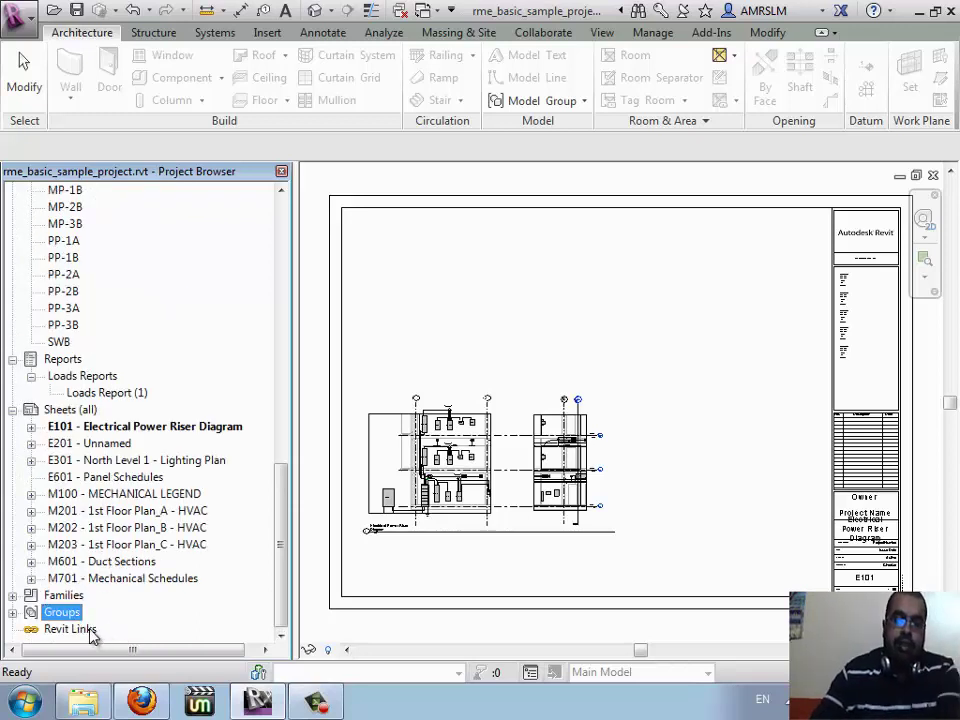
left_click(105, 635)
scroll(225, 562, "up", 1)
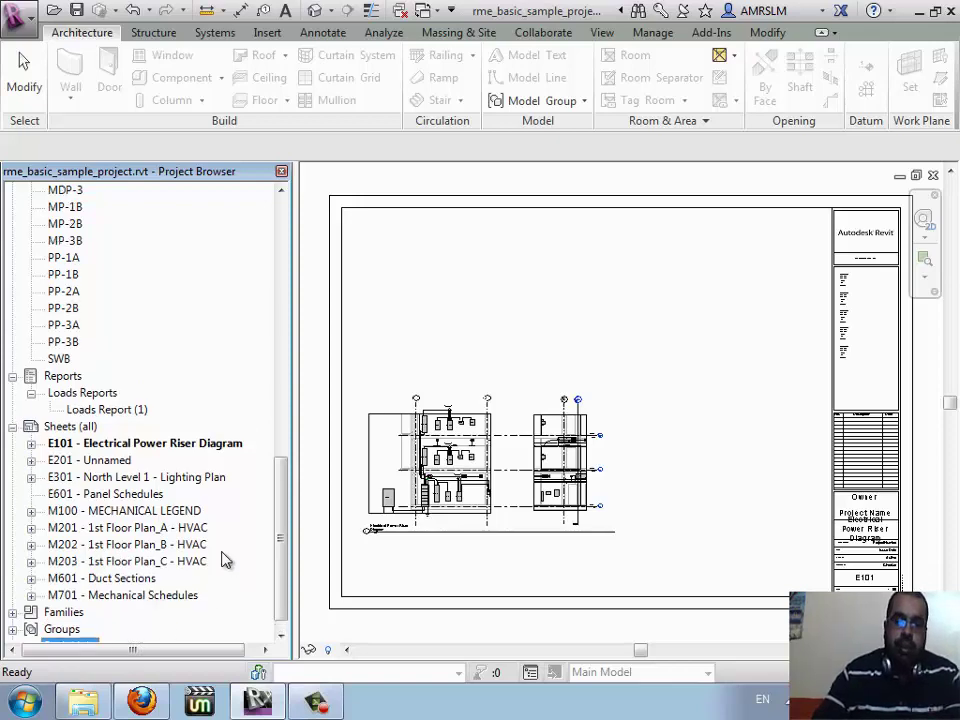
scroll(225, 562, "up", 6)
scroll(225, 562, "up", 3)
scroll(225, 565, "up", 5)
scroll(225, 567, "up", 1)
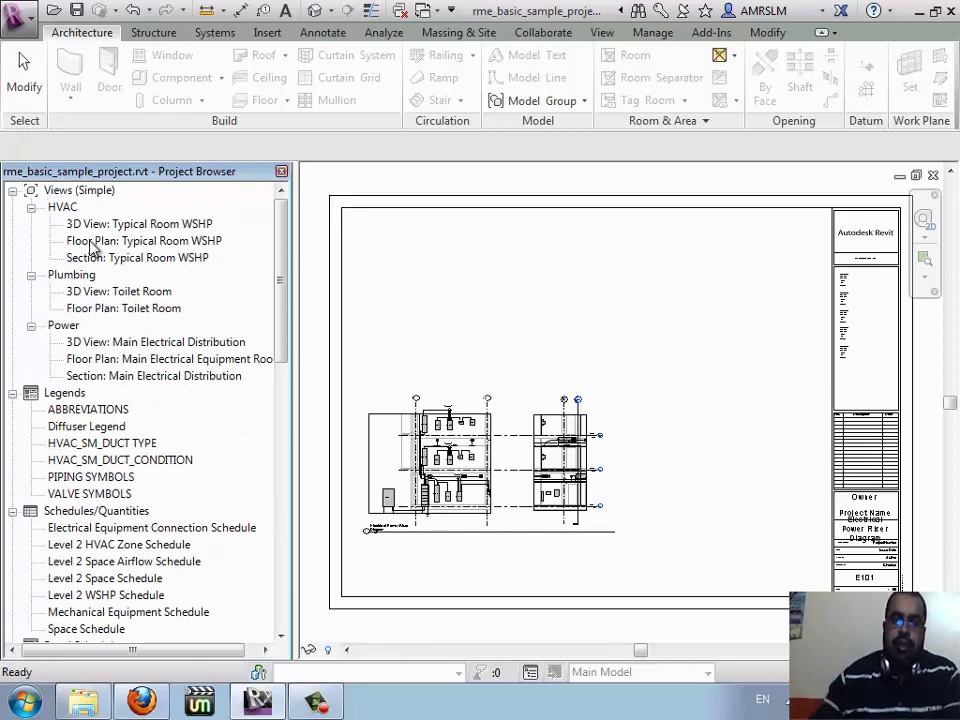
- Open the Typical Room WSHP floor plan and section, ending back on the floor plan
double_click(190, 241)
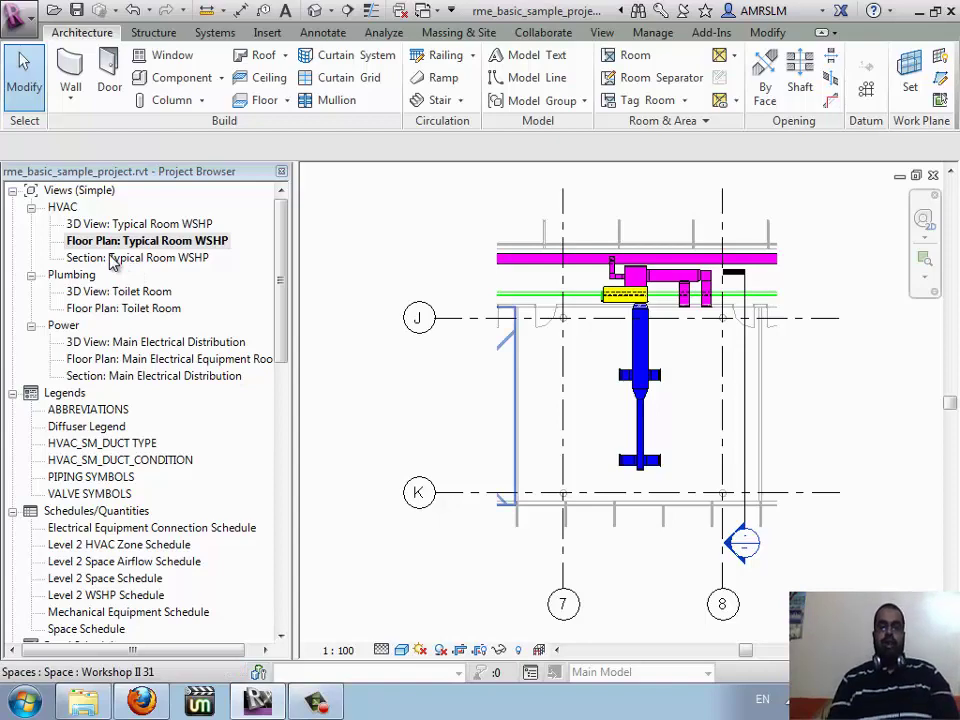
double_click(113, 258)
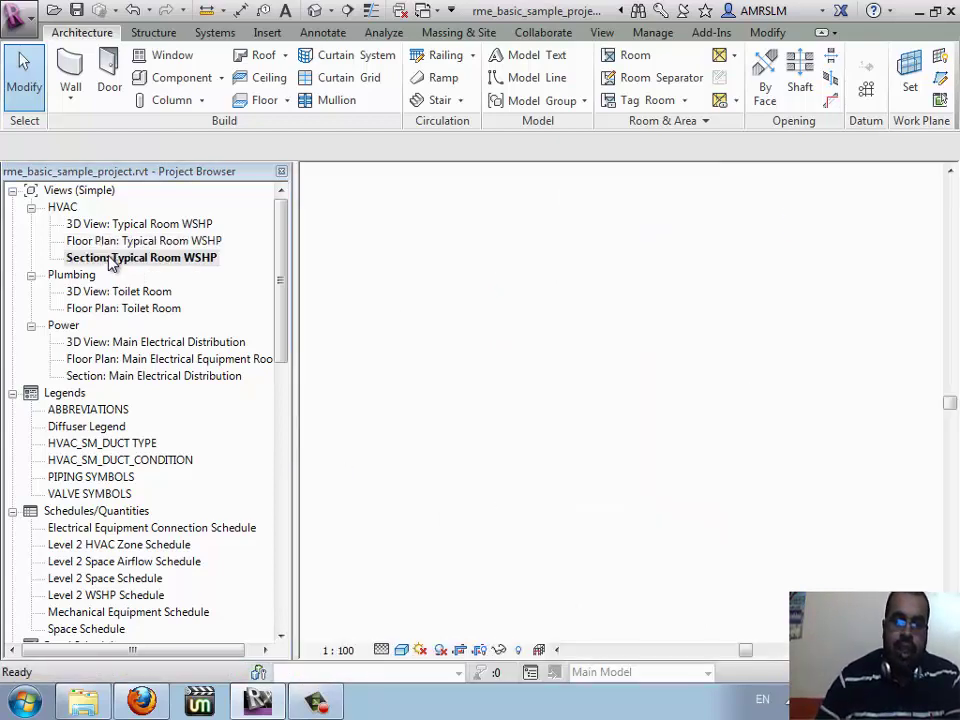
double_click(175, 243)
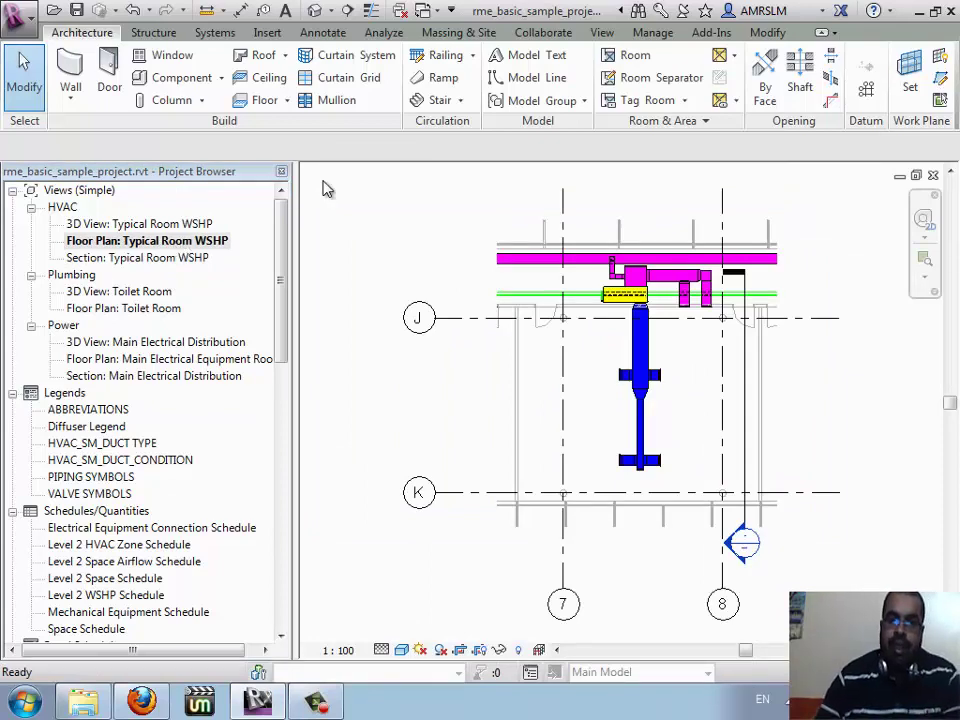
- Switch to the Diffuser Legend, then to the Typical Room WSHP 3D view
left_click(436, 12)
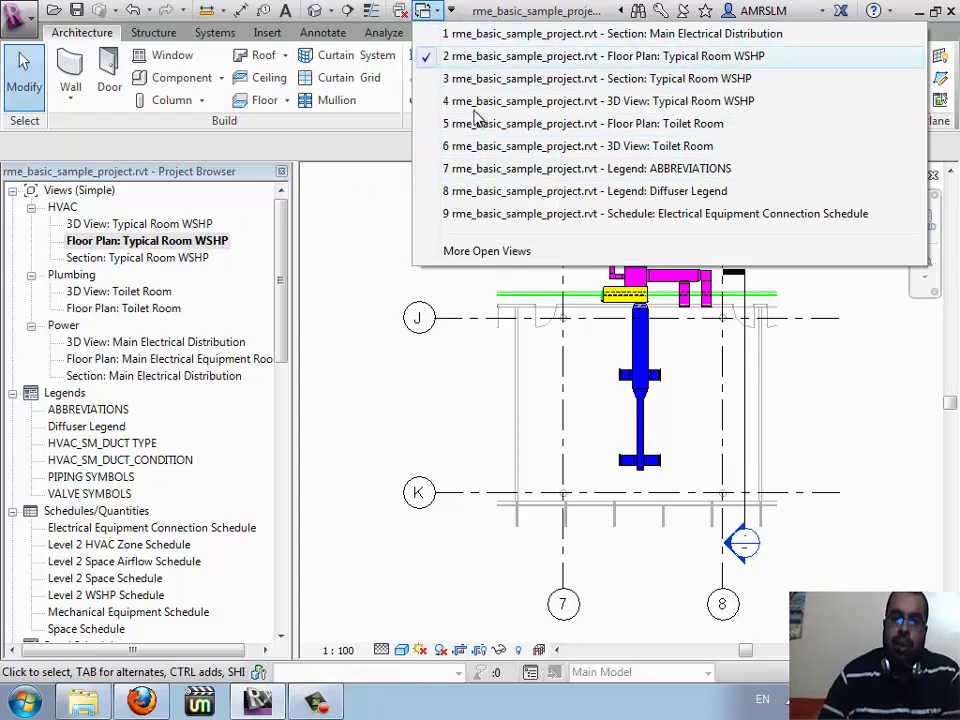
left_click(480, 195)
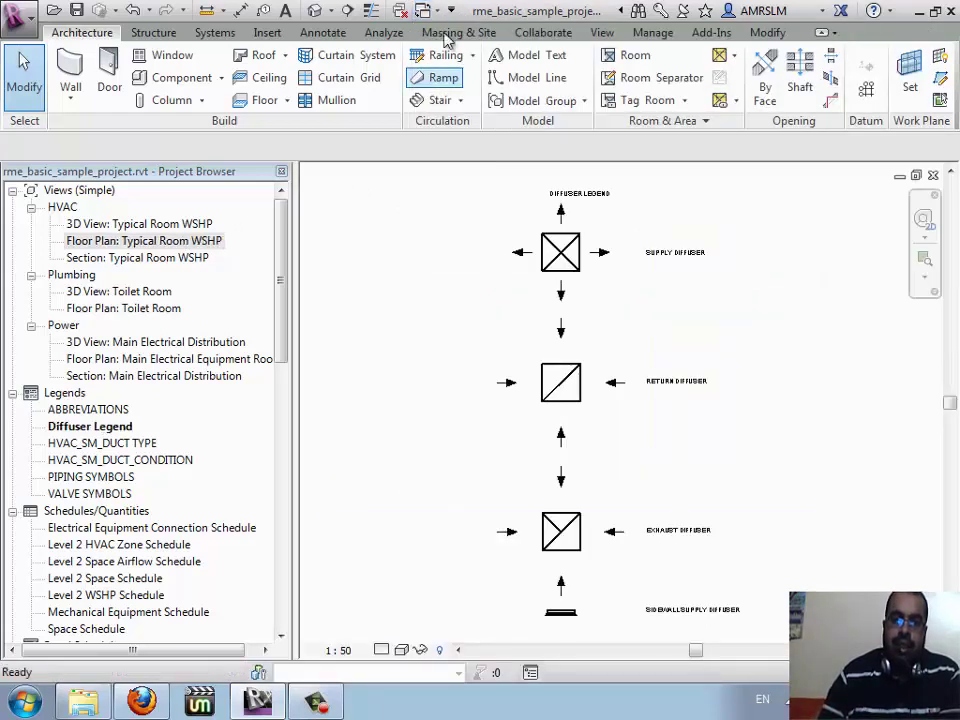
left_click(428, 11)
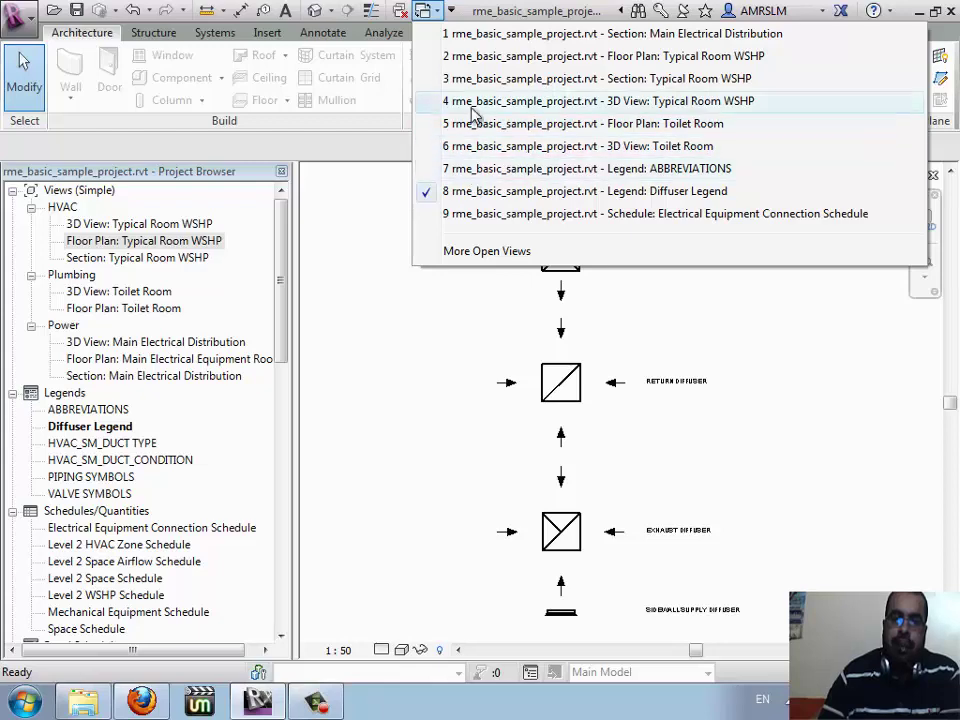
left_click(472, 109)
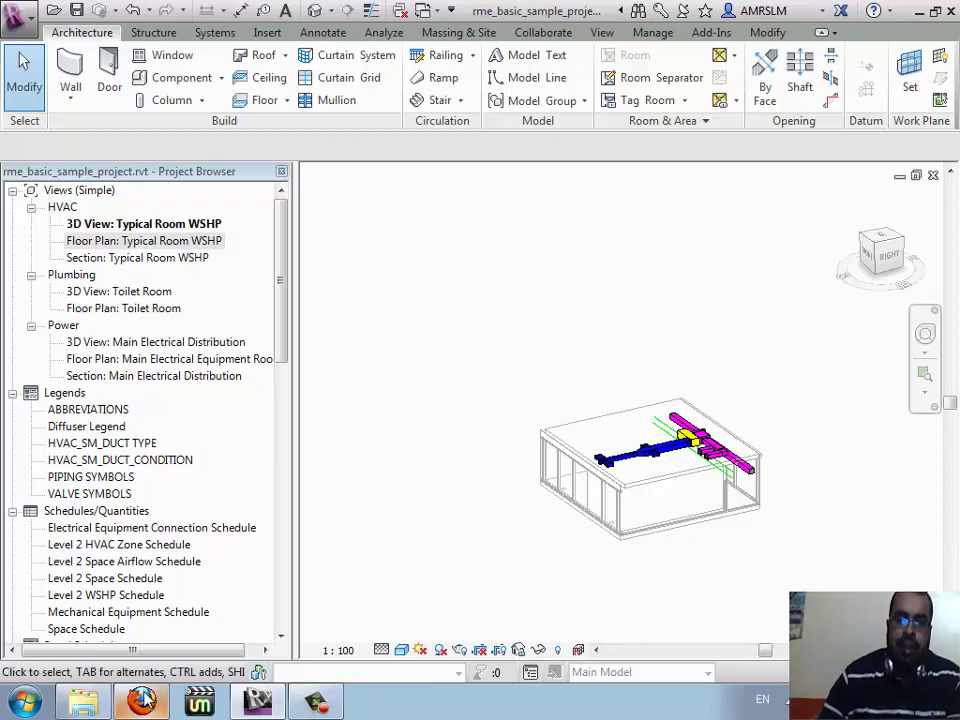
- Check Firefox, return to Revit and close the Typical Room WSHP 3D view
left_click(143, 702)
left_click(143, 702)
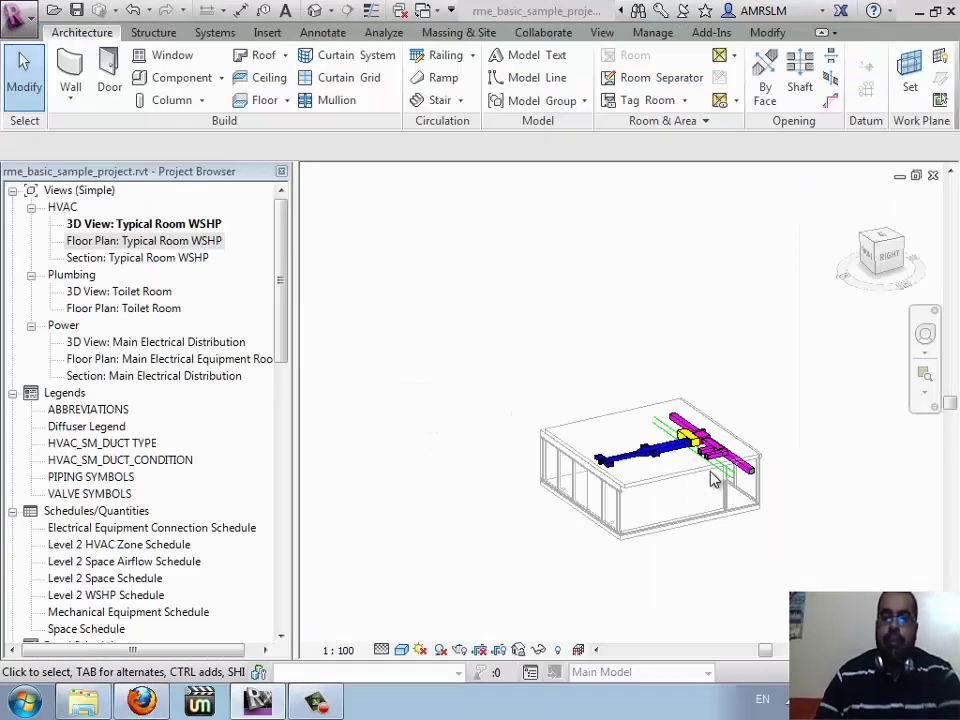
scroll(713, 480, "up", 3)
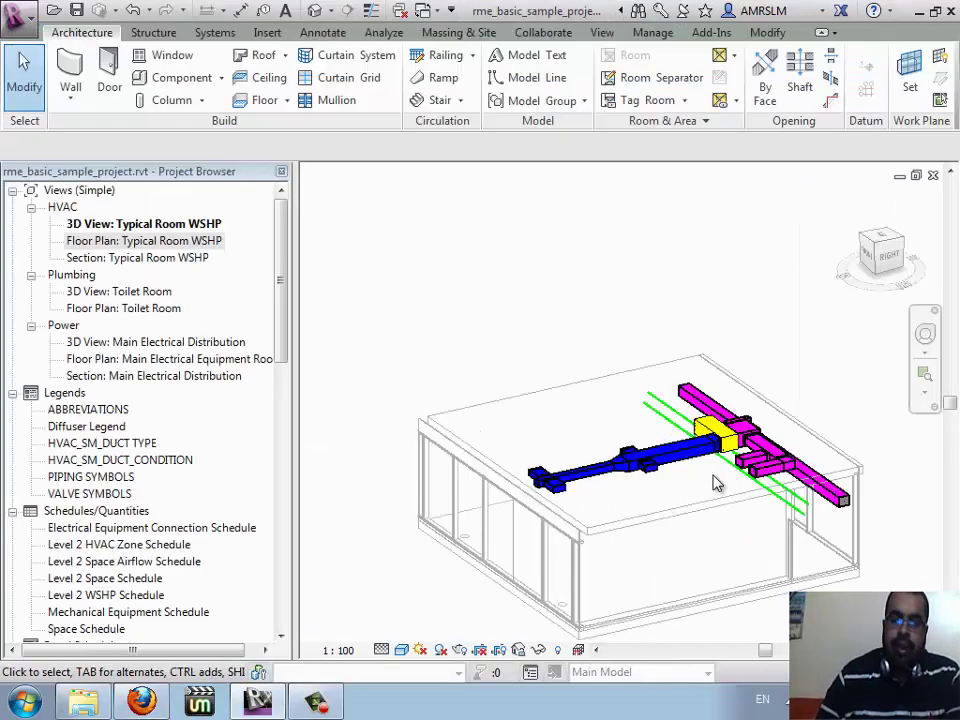
mouse_move(771, 508)
middle_mouse_down()
mouse_move(698, 515)
mouse_move(548, 475)
middle_mouse_up()
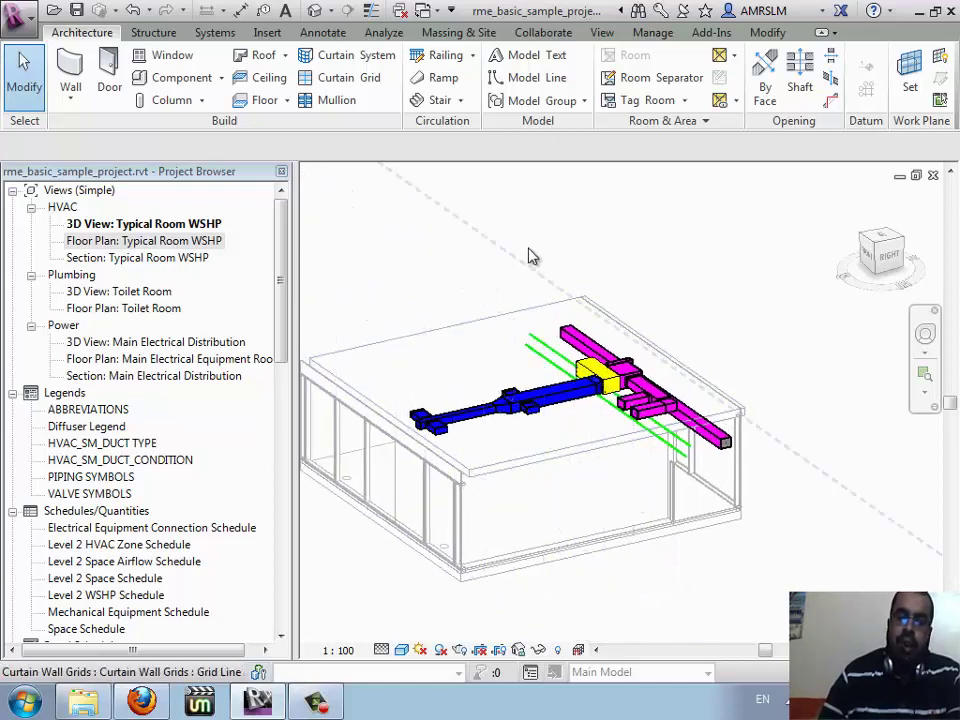
left_click(934, 180)
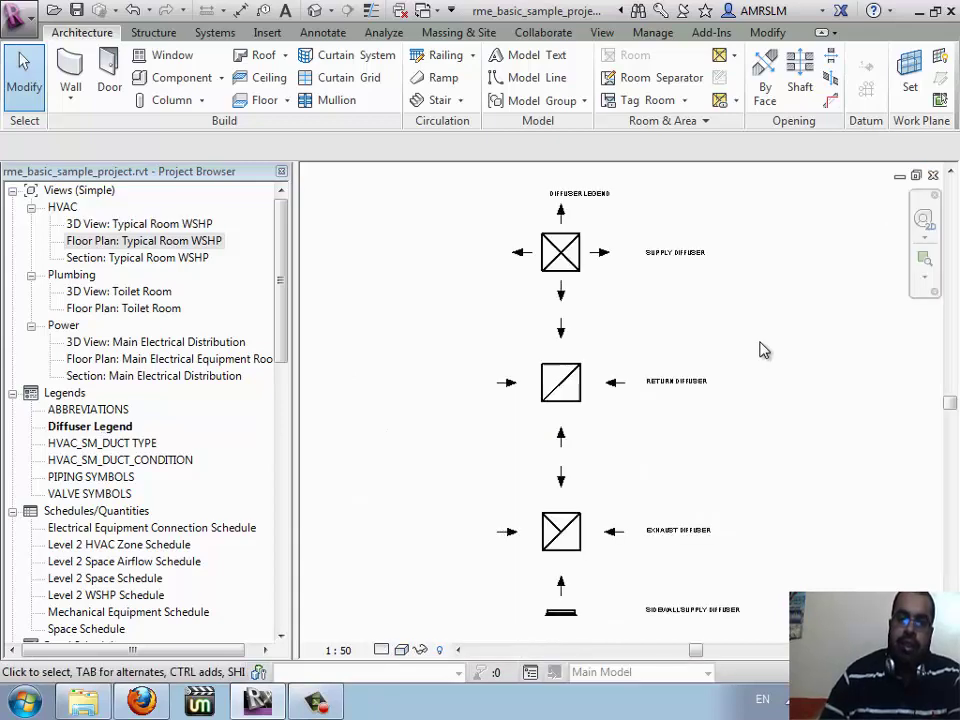
- Close the Diffuser Legend, then reopen the Typical Room WSHP section and floor plan
left_click(933, 175)
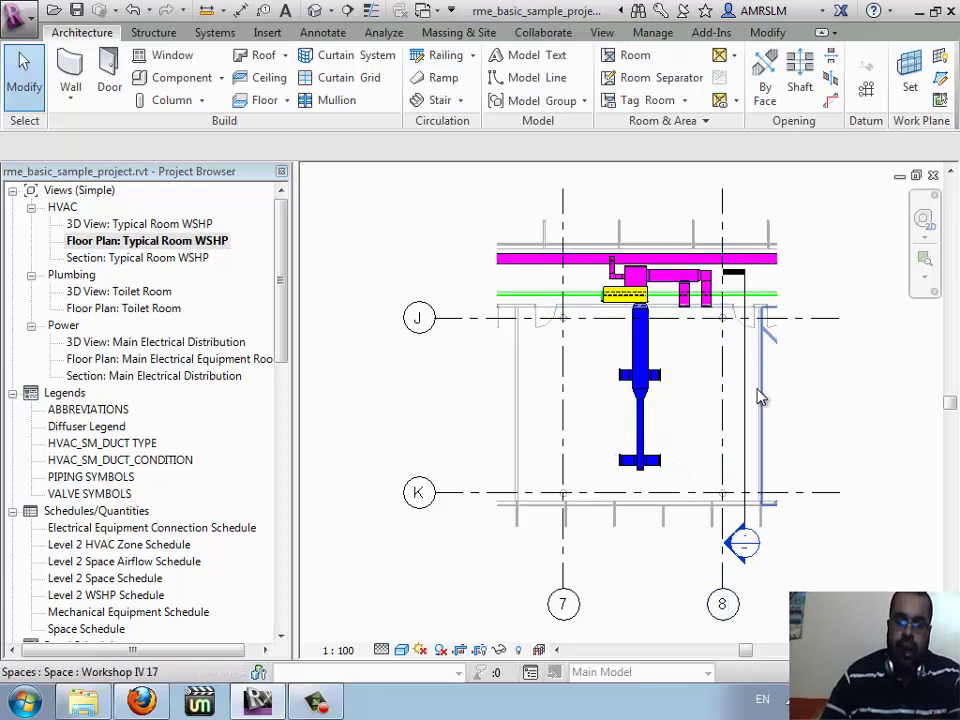
double_click(155, 258)
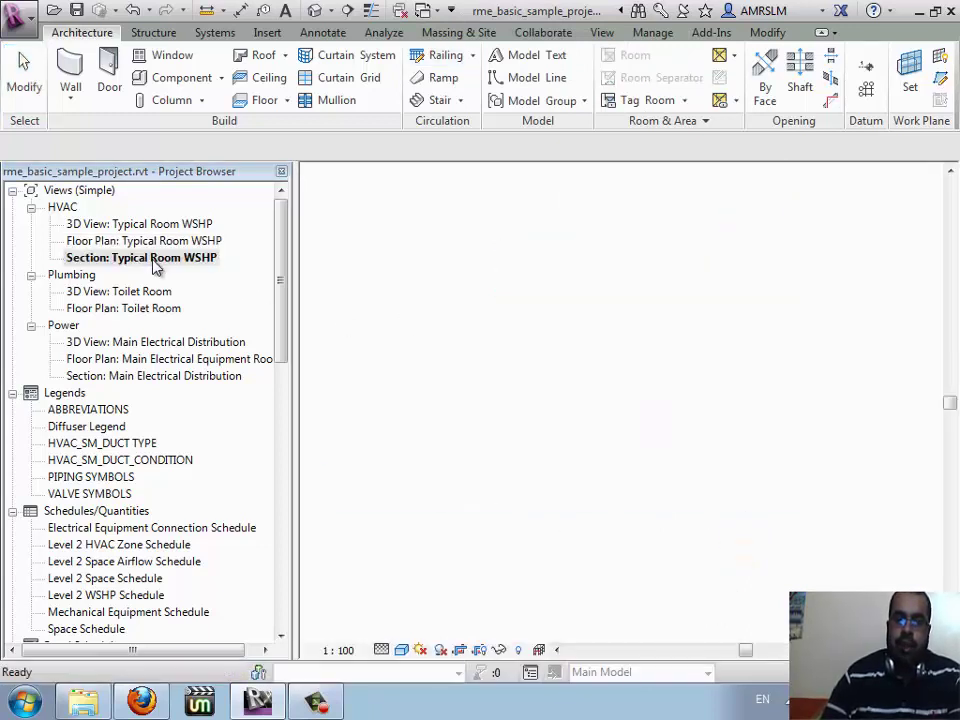
double_click(176, 241)
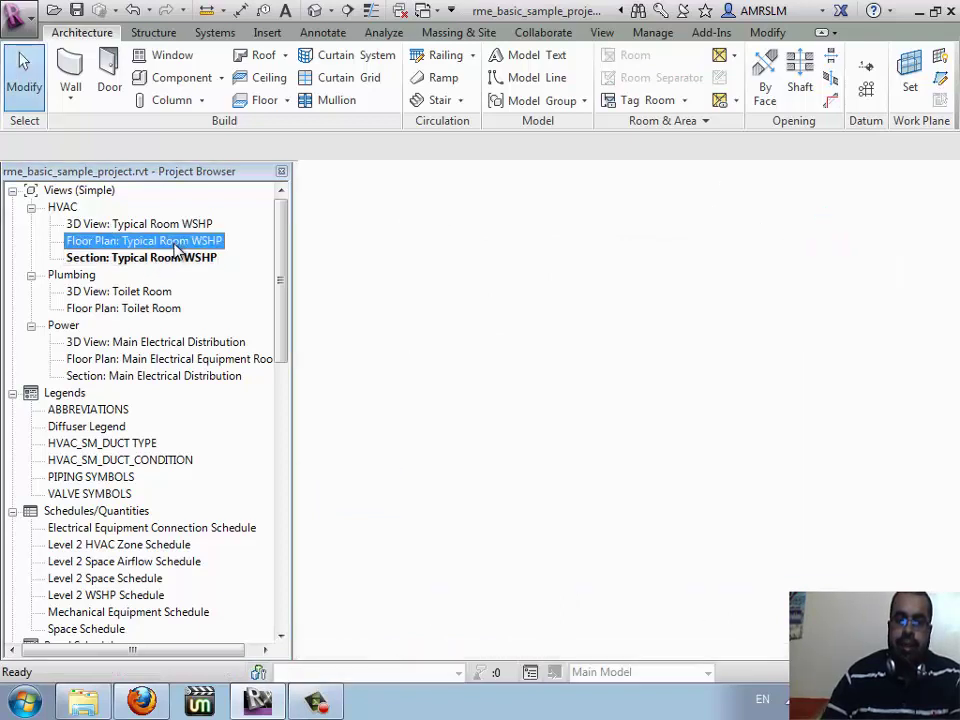
left_click(425, 10)
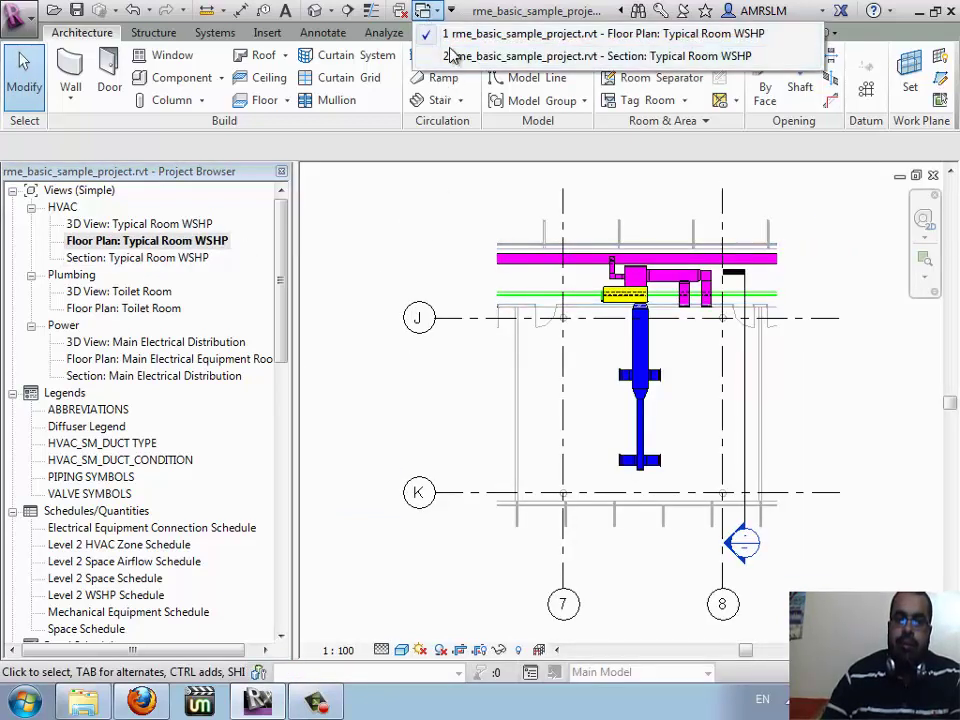
left_click(398, 14)
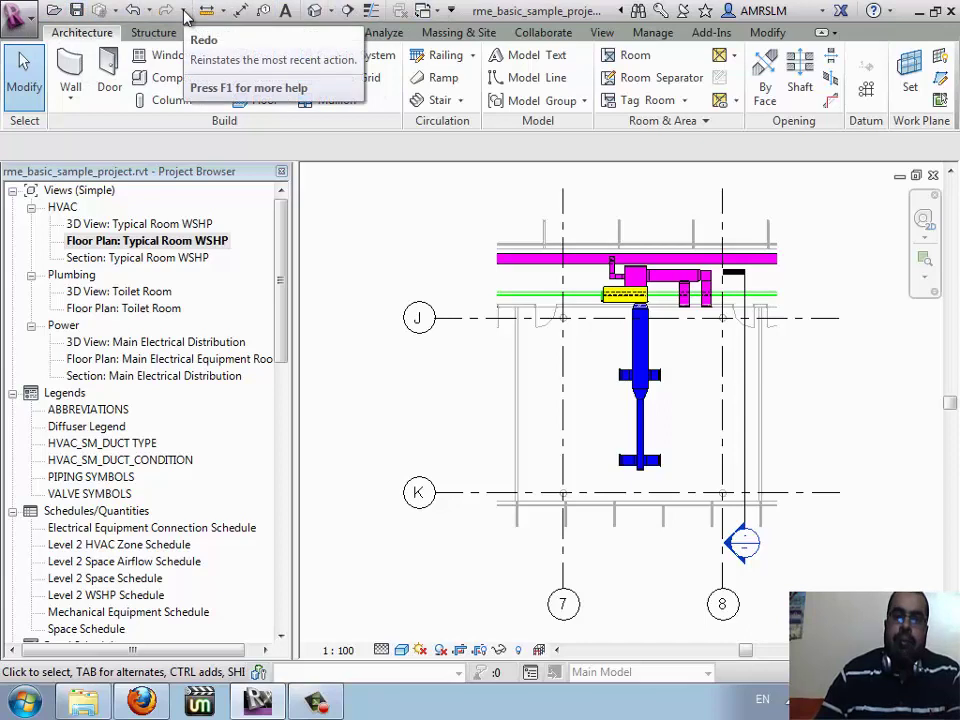
left_click(452, 11)
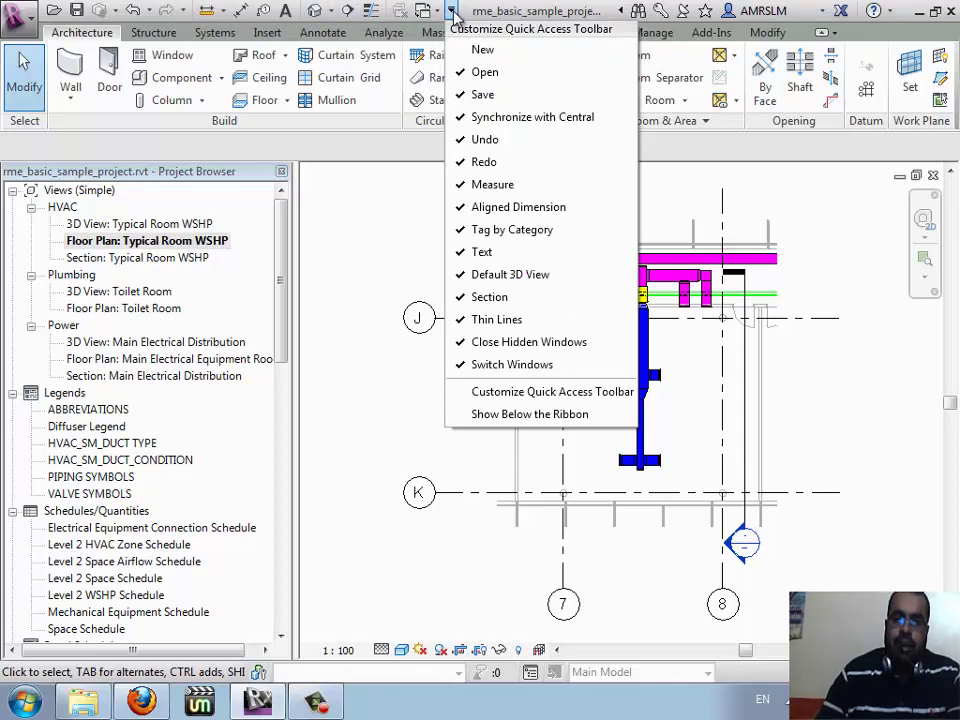
left_click(452, 11)
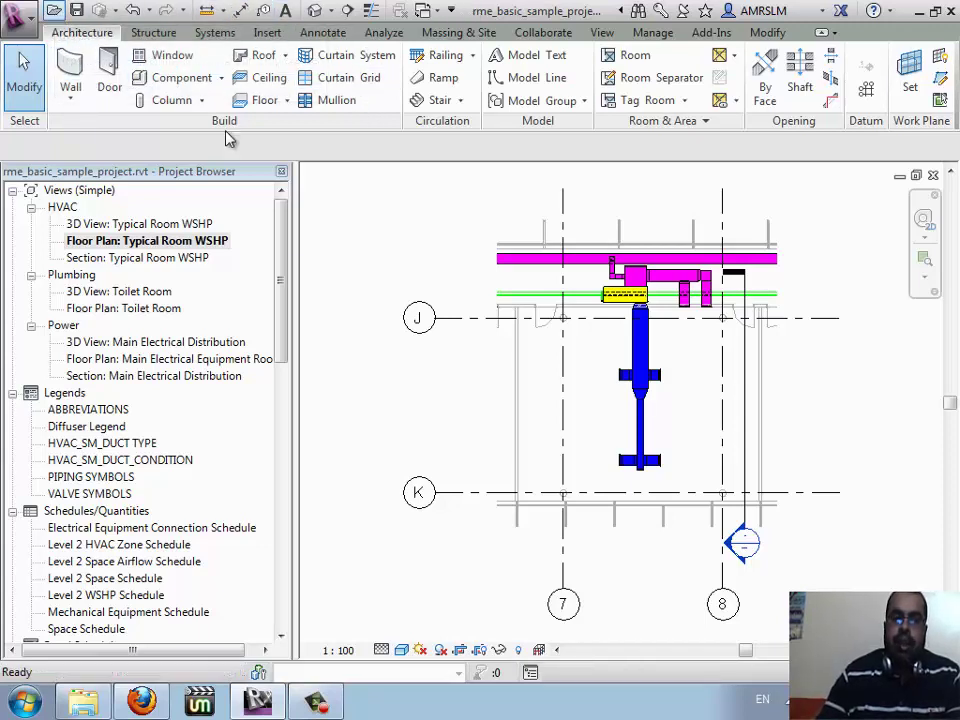
key("ctrl+o")
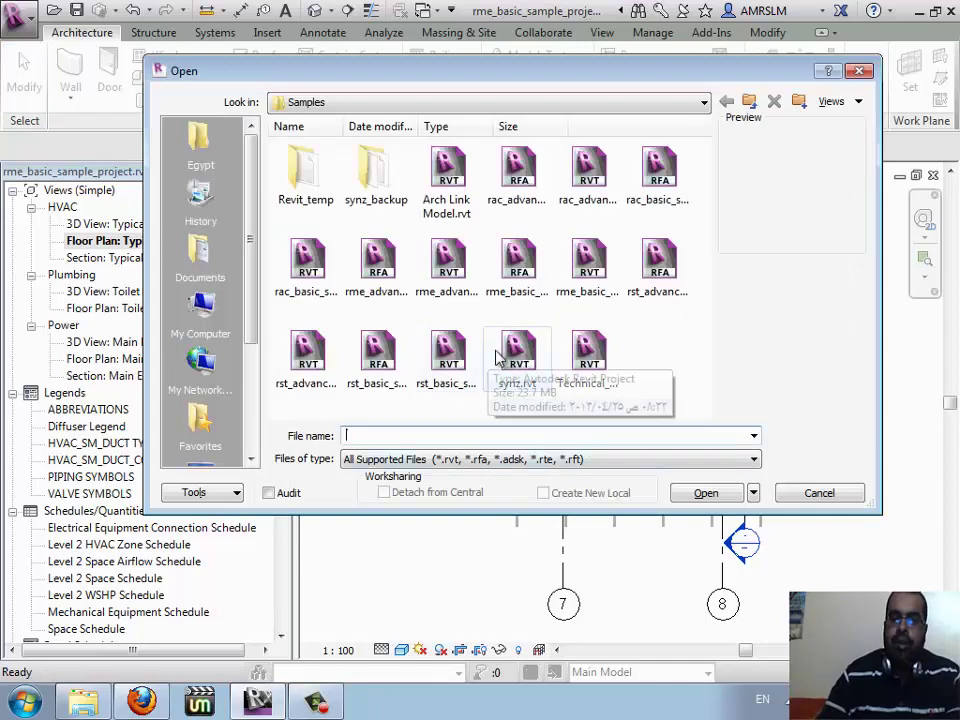
left_click(518, 355)
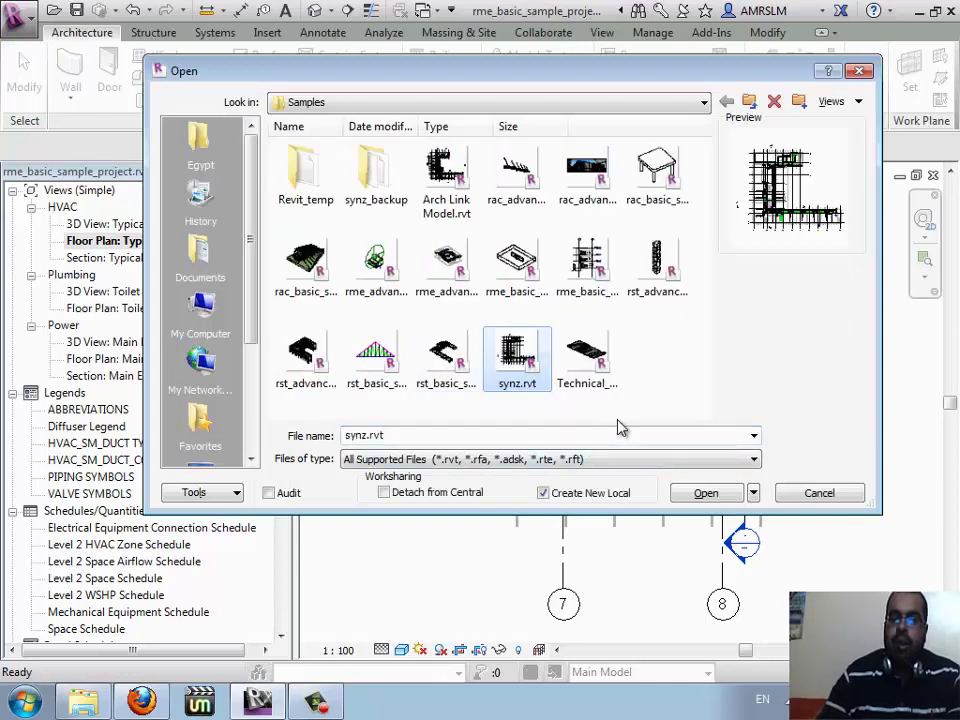
left_click(819, 493)
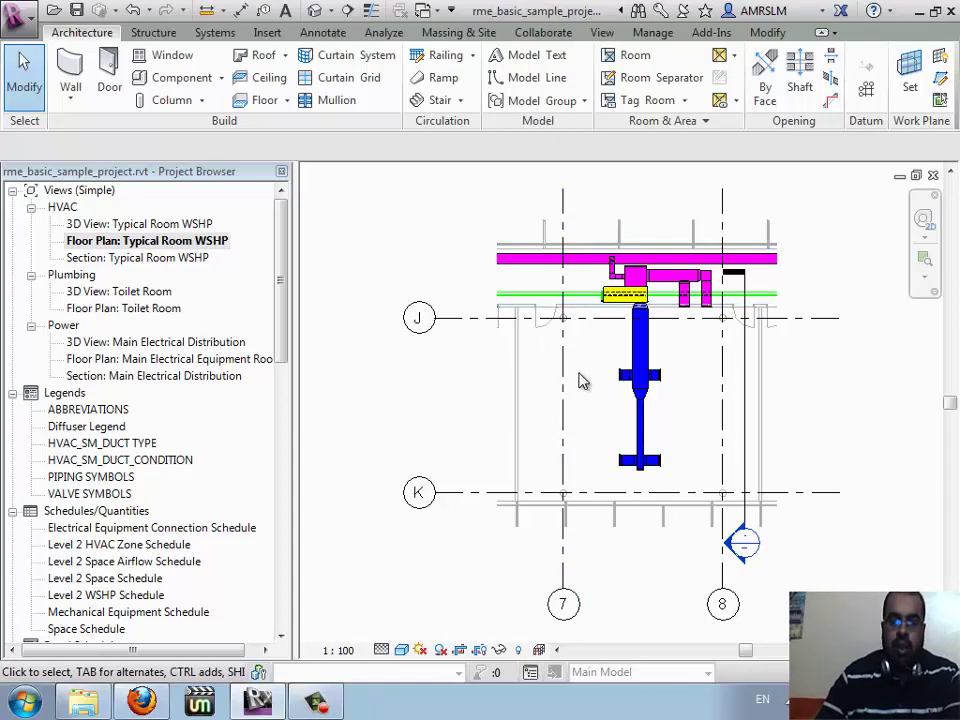
scroll(583, 381, "up", 2)
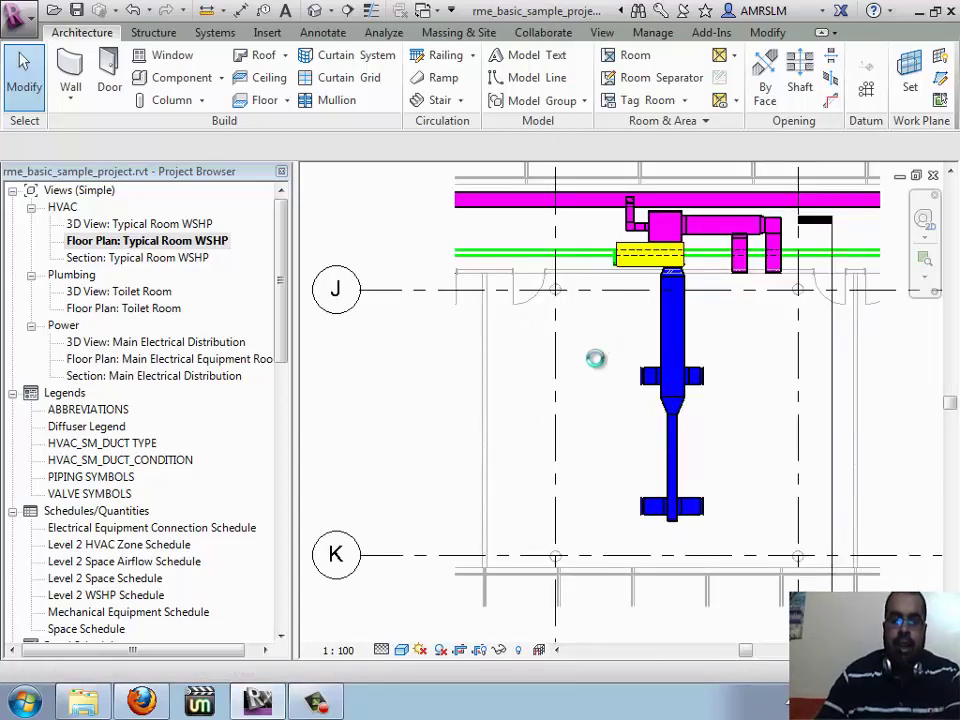
key("d")
key("t")
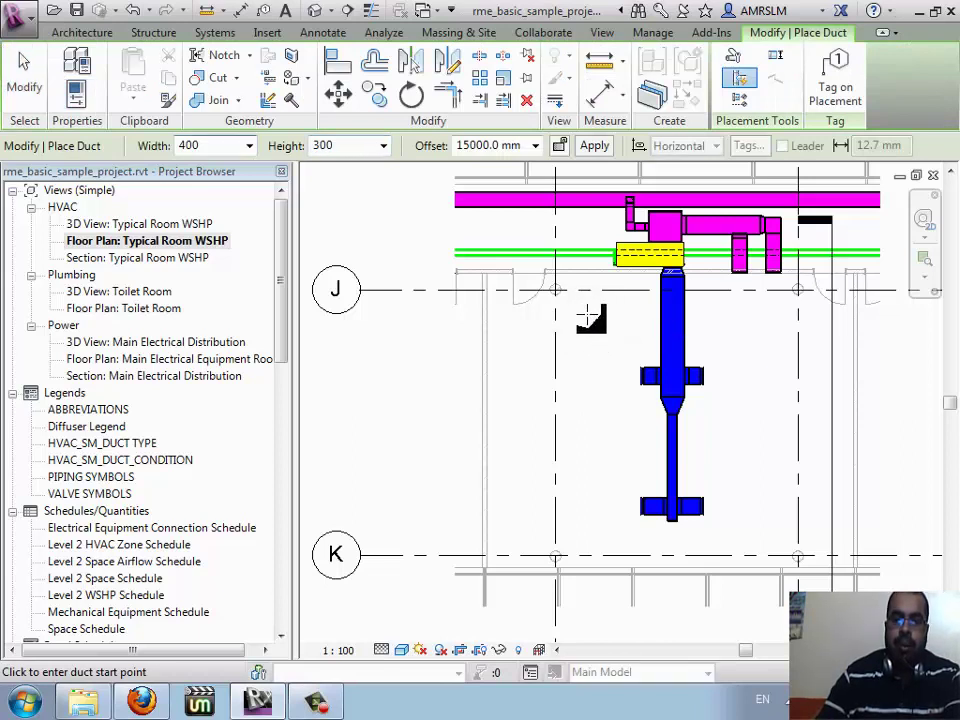
left_click(589, 545)
left_click(589, 545)
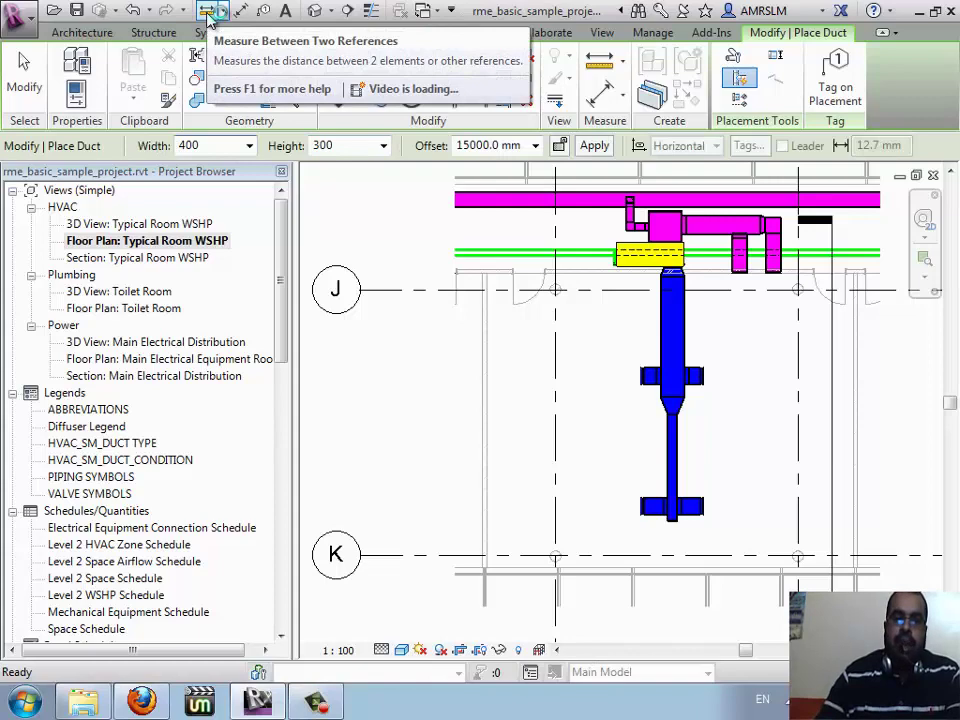
left_click(207, 12)
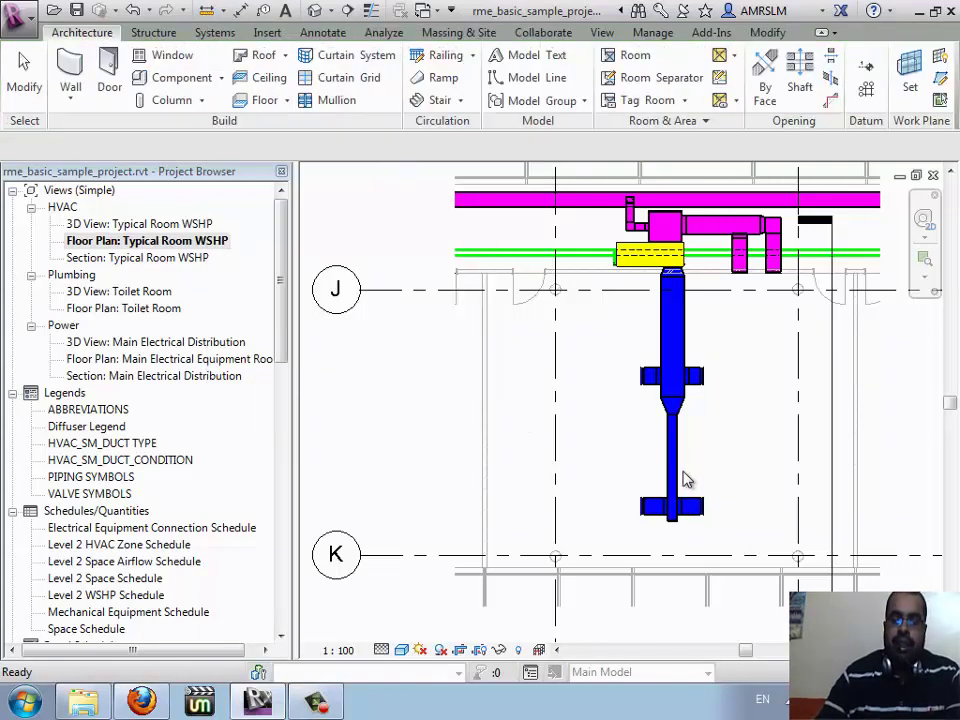
left_click(495, 452)
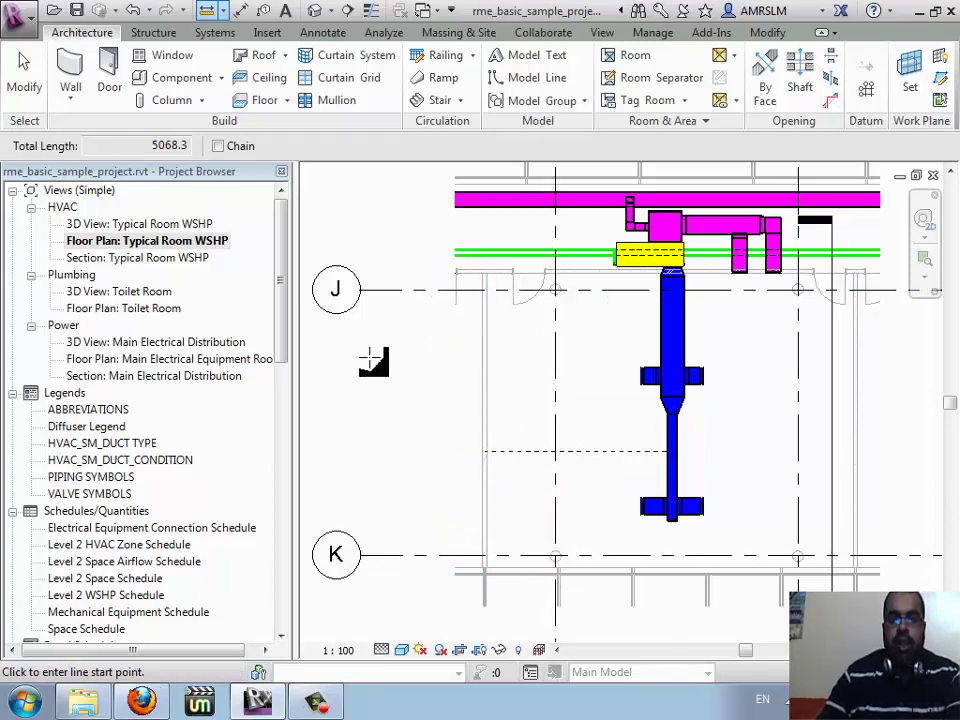
left_click(480, 208)
key("Escape")
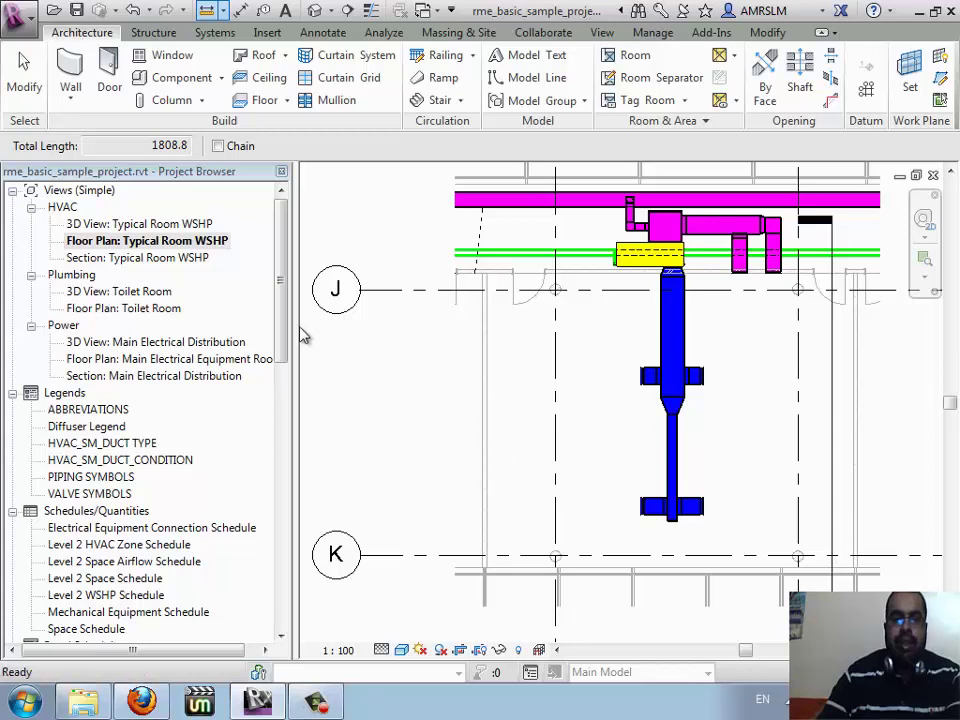
key("Escape")
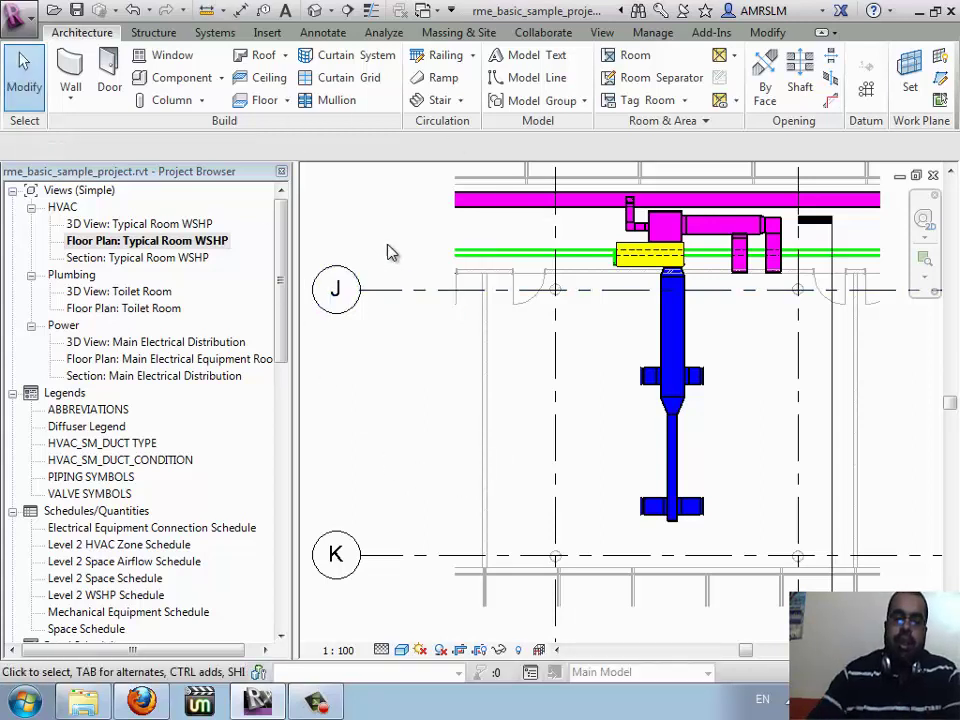
left_click(207, 11)
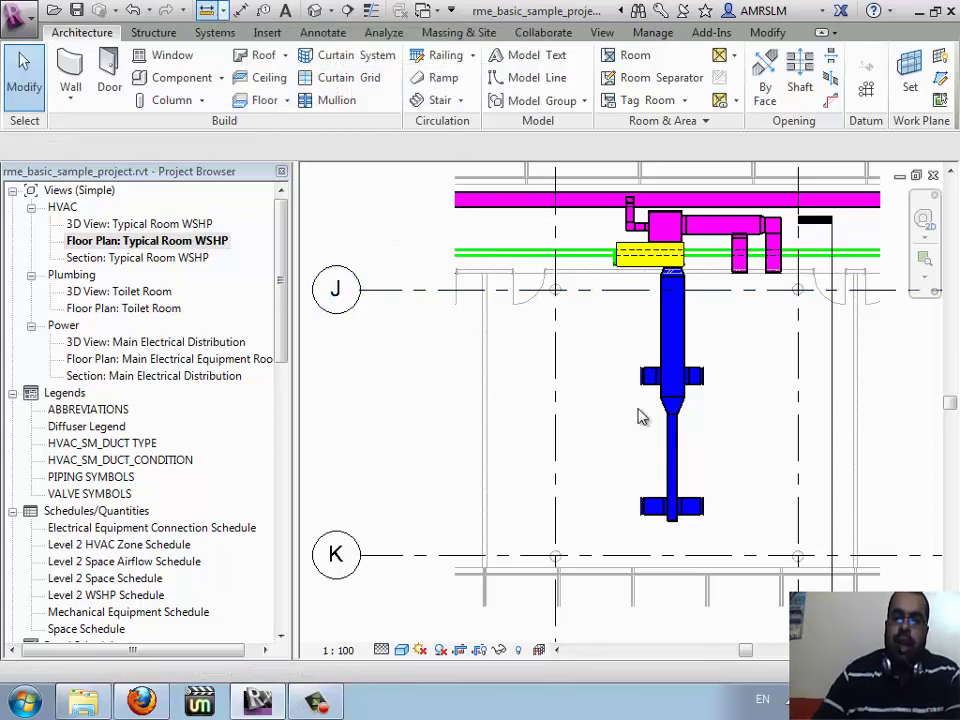
left_click(672, 443)
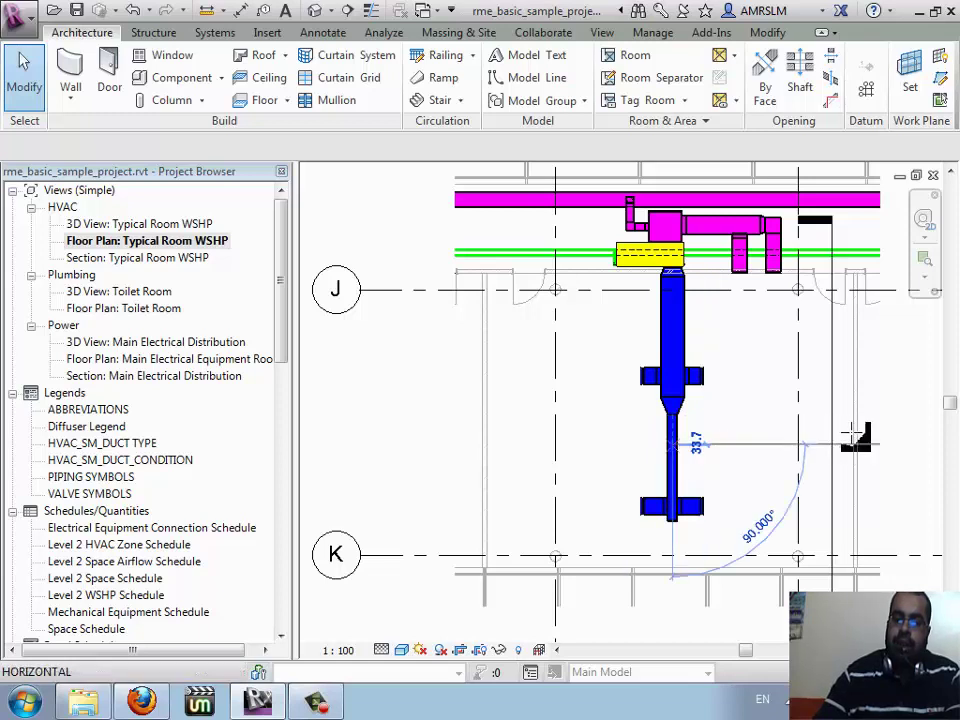
left_click(852, 433)
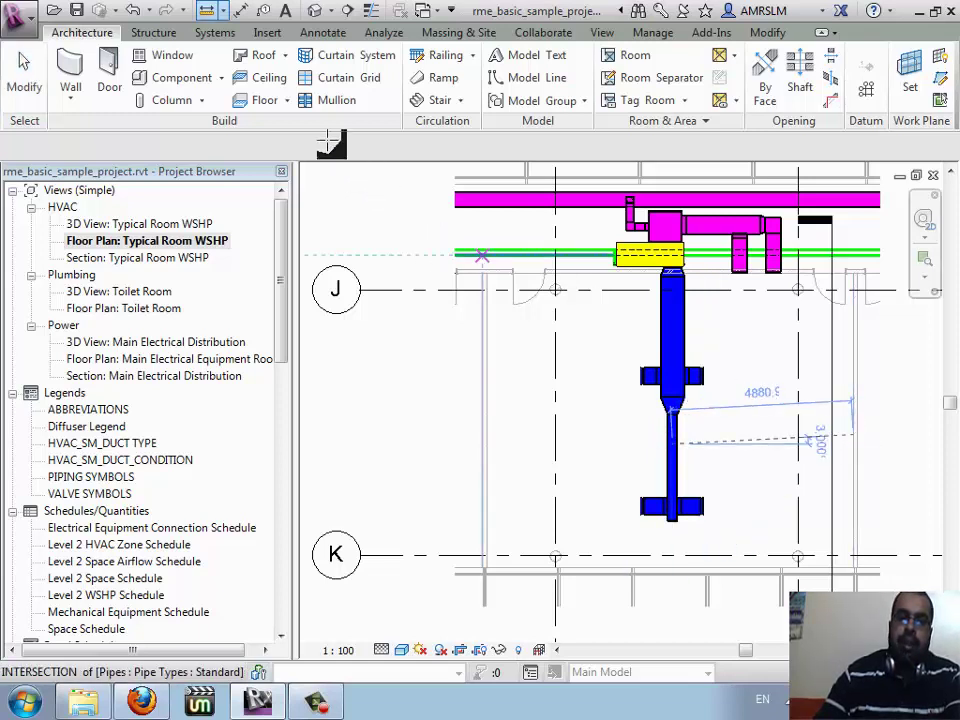
key("Escape")
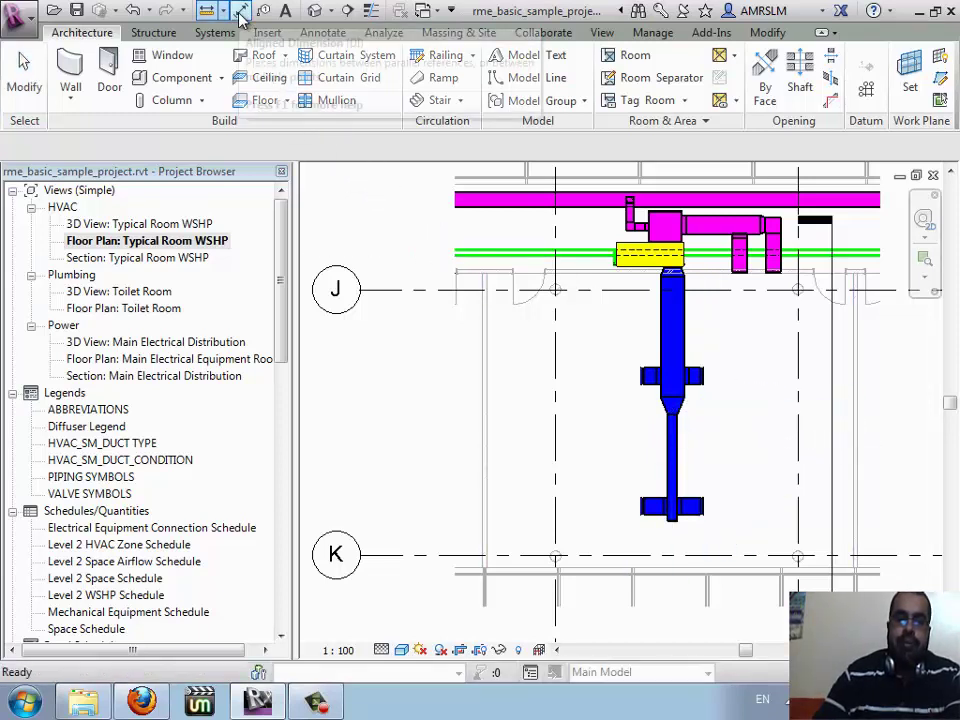
- Add a 4743 aligned dimension between the left room wall and the vertical blue duct
left_click(240, 14)
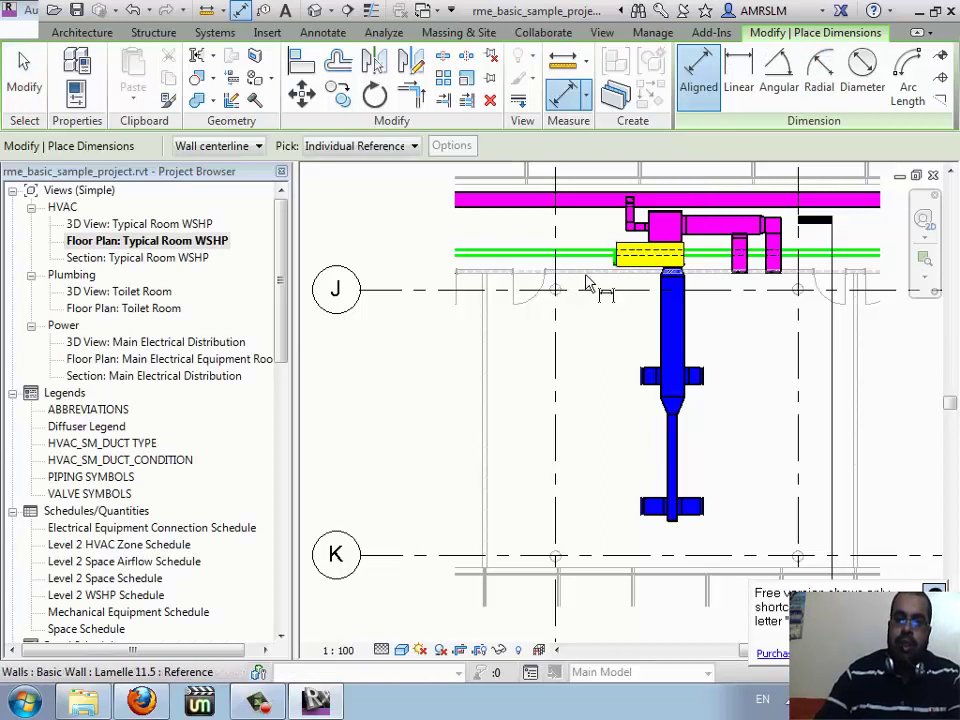
left_click(672, 343)
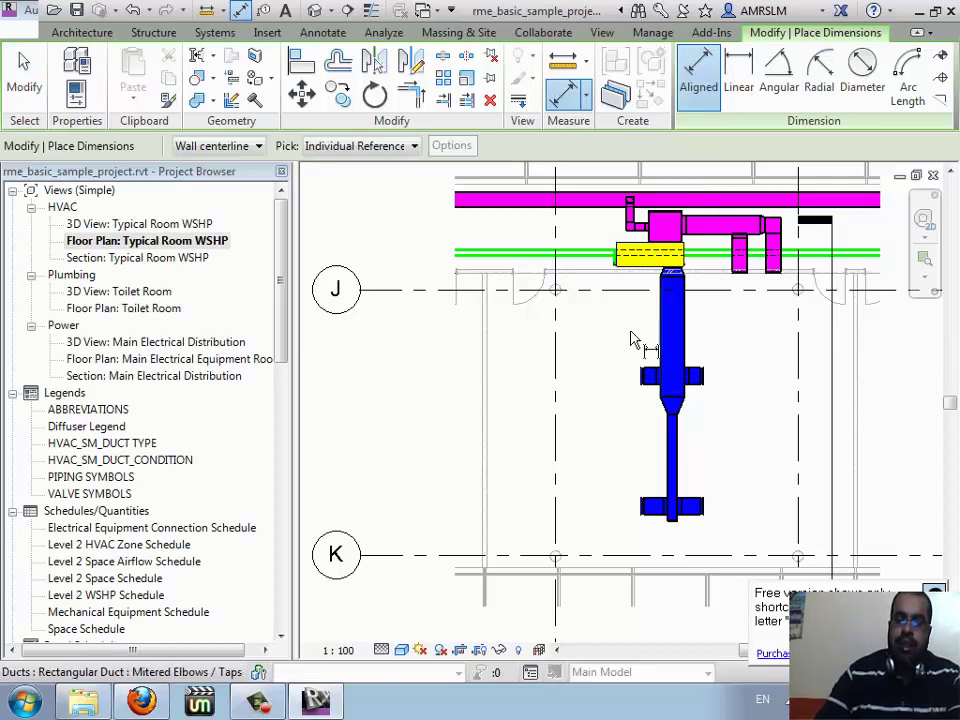
left_click(488, 357)
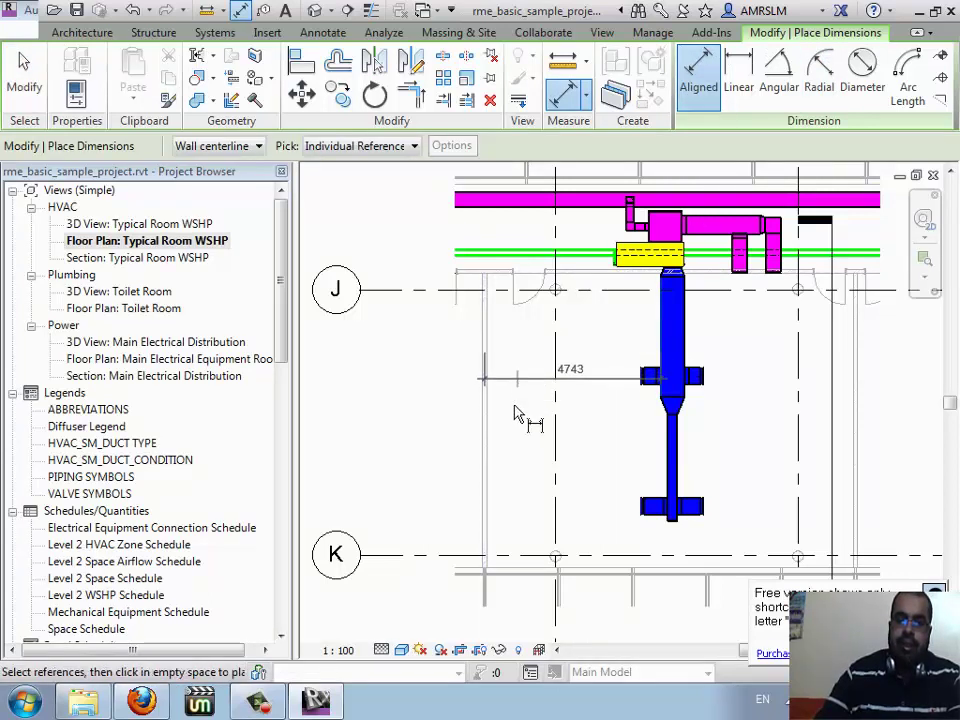
left_click(545, 477)
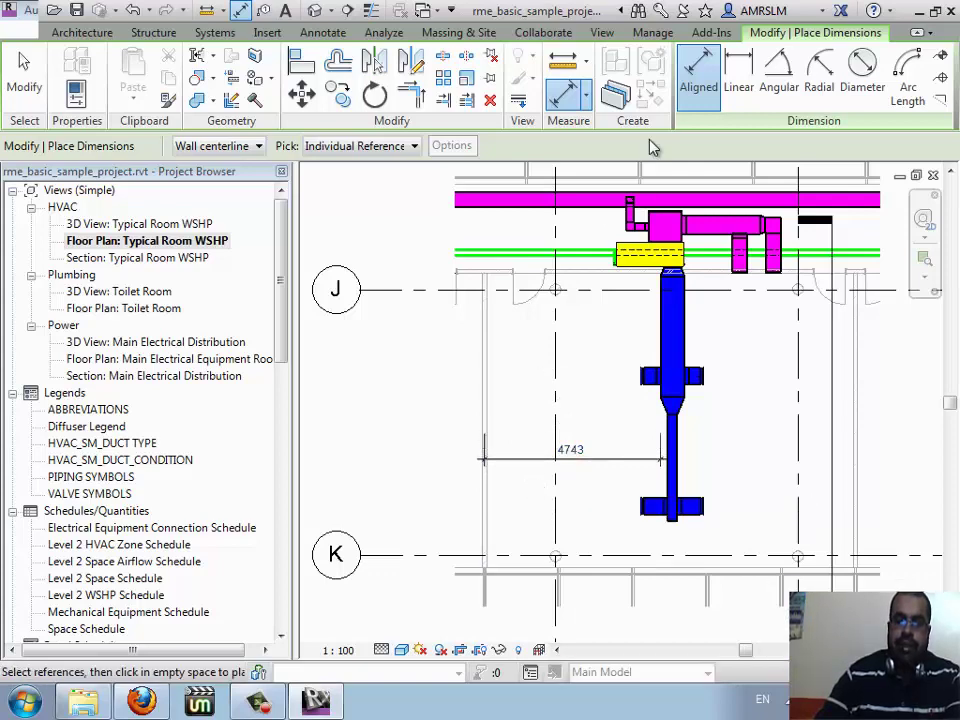
key("Escape")
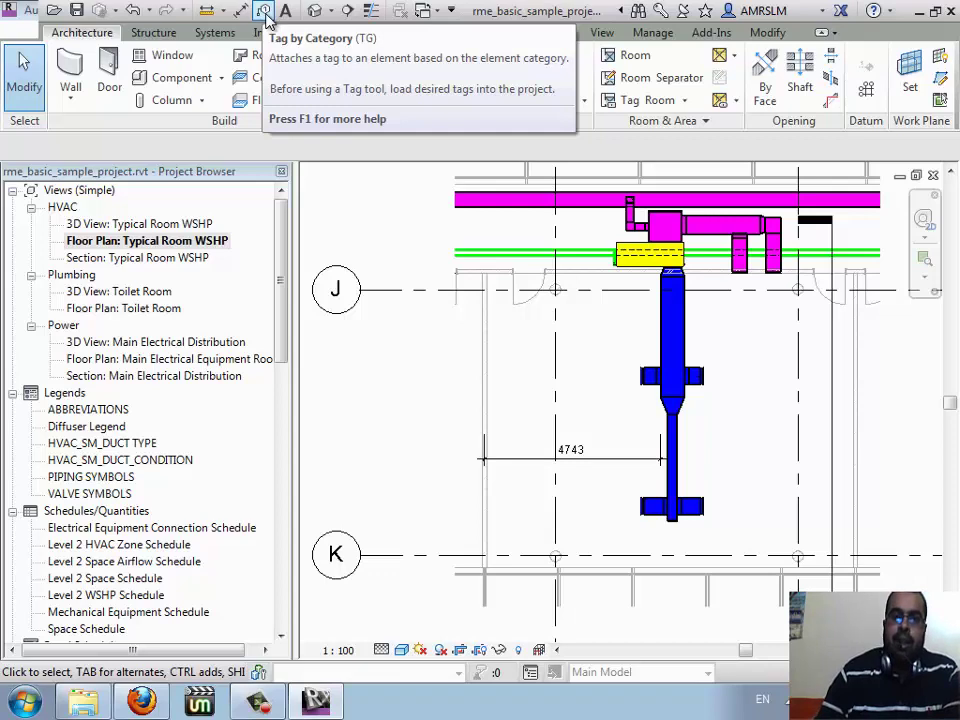
- Tag the vertical duct (BOD -2888) and the side supply diffuser (150.0 L/s) by category
left_click(265, 14)
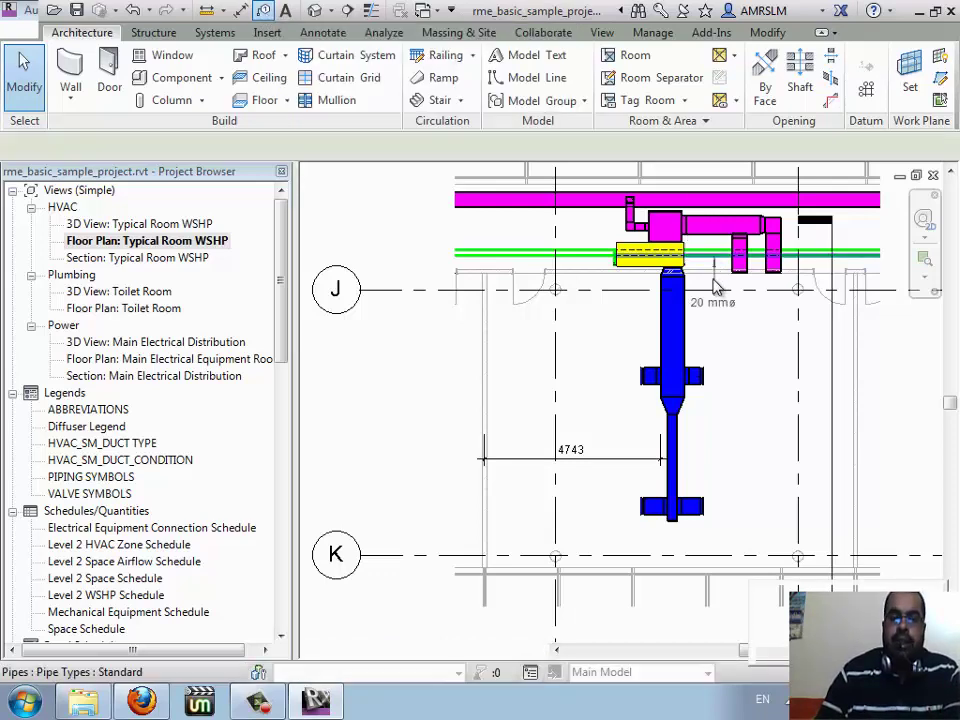
left_click(707, 338)
mouse_move(707, 338)
left_mouse_down()
mouse_move(768, 358)
mouse_move(764, 351)
left_mouse_up()
scroll(752, 388, "up", 2)
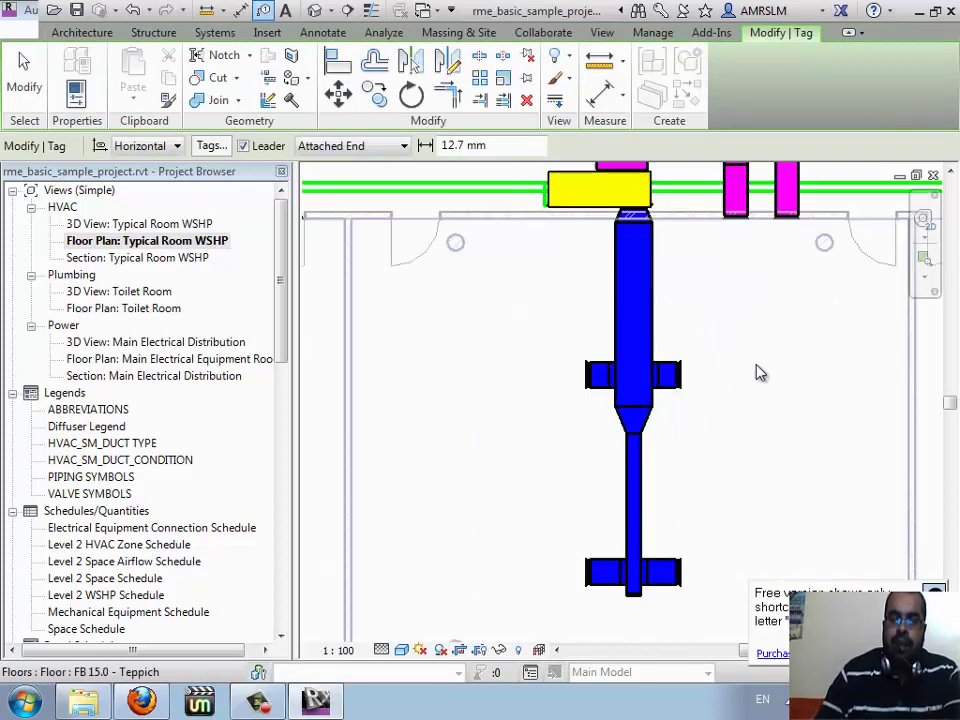
scroll(765, 358, "up", 1)
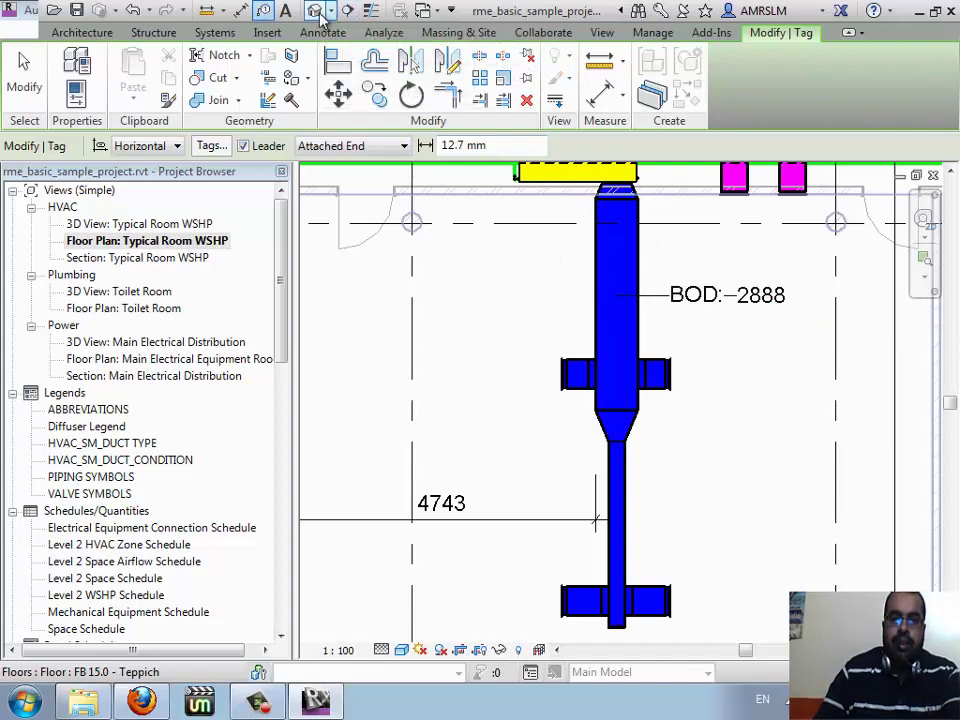
left_click(676, 390)
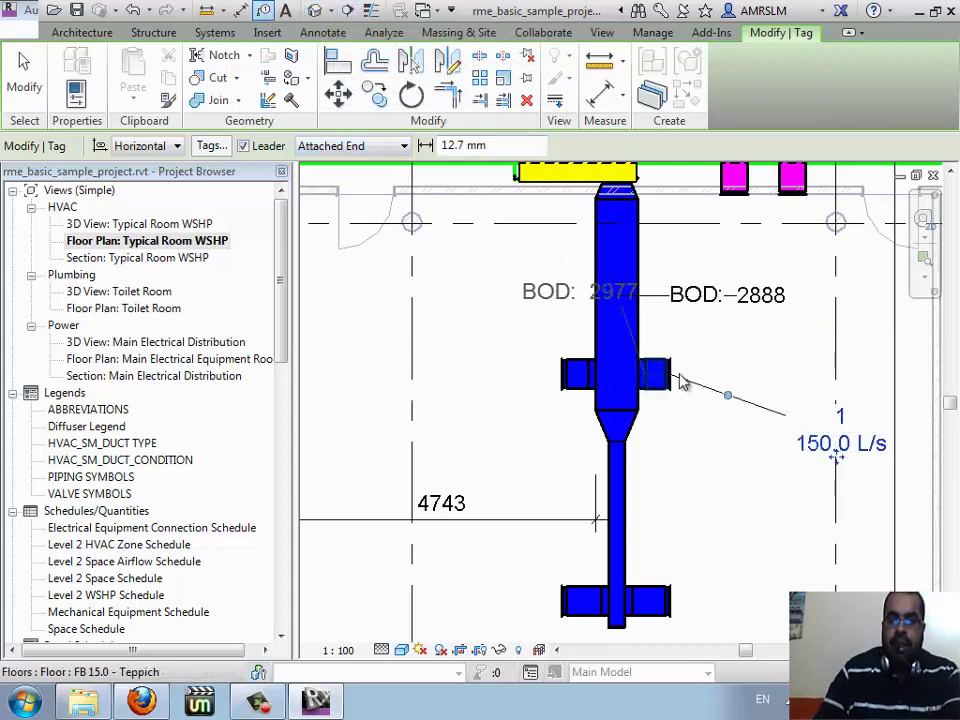
key("Escape")
key("Escape")
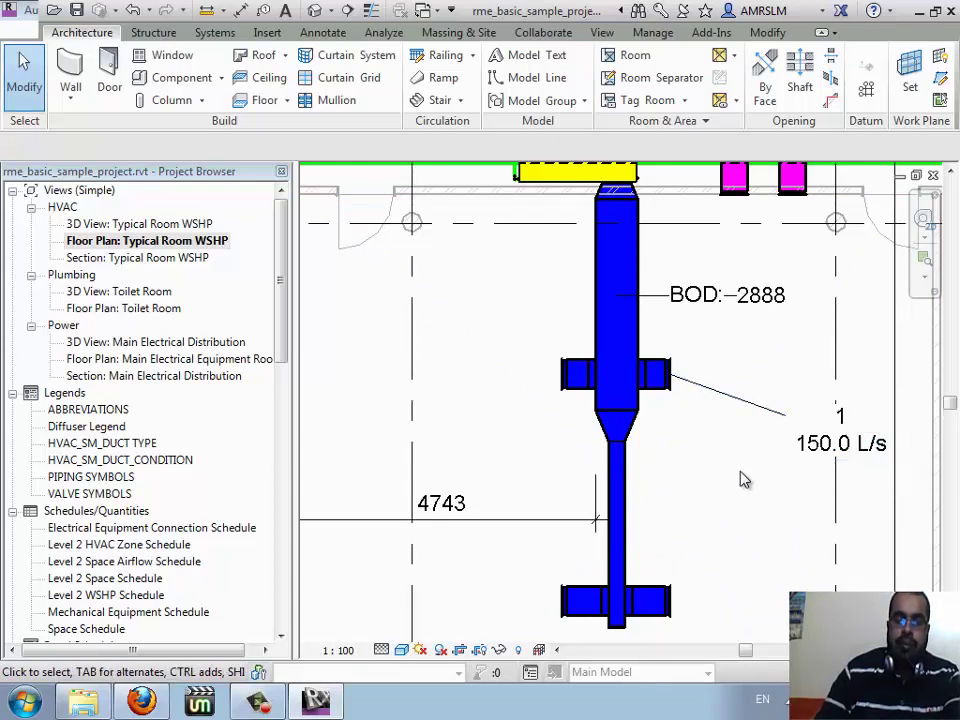
left_click(138, 703)
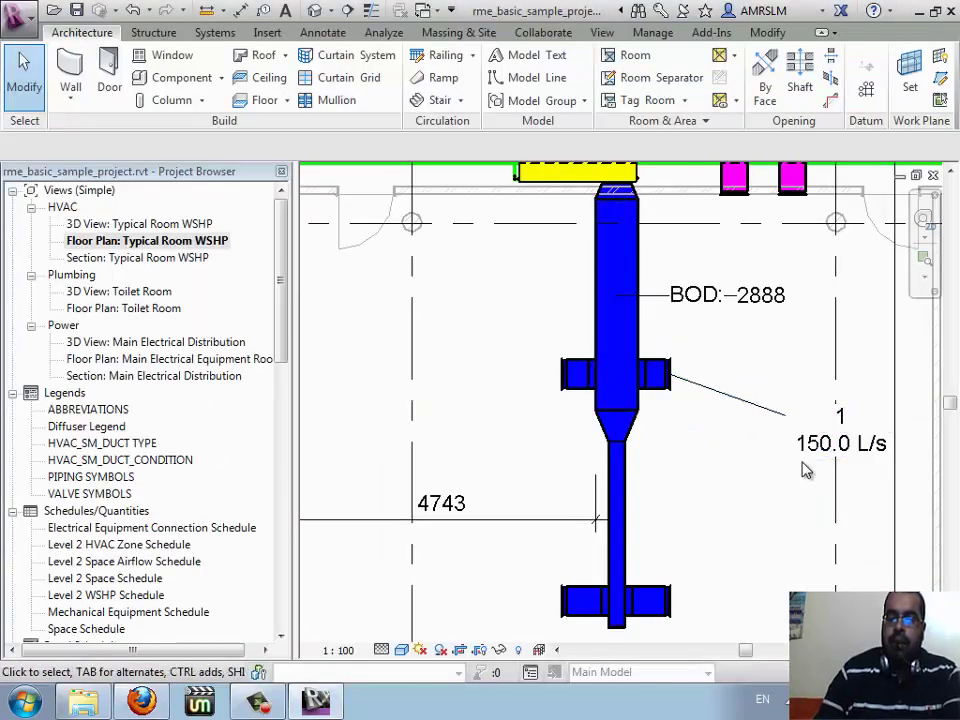
- Set the side supply diffuser's Flow to 200 L/s in Properties
left_click(675, 398)
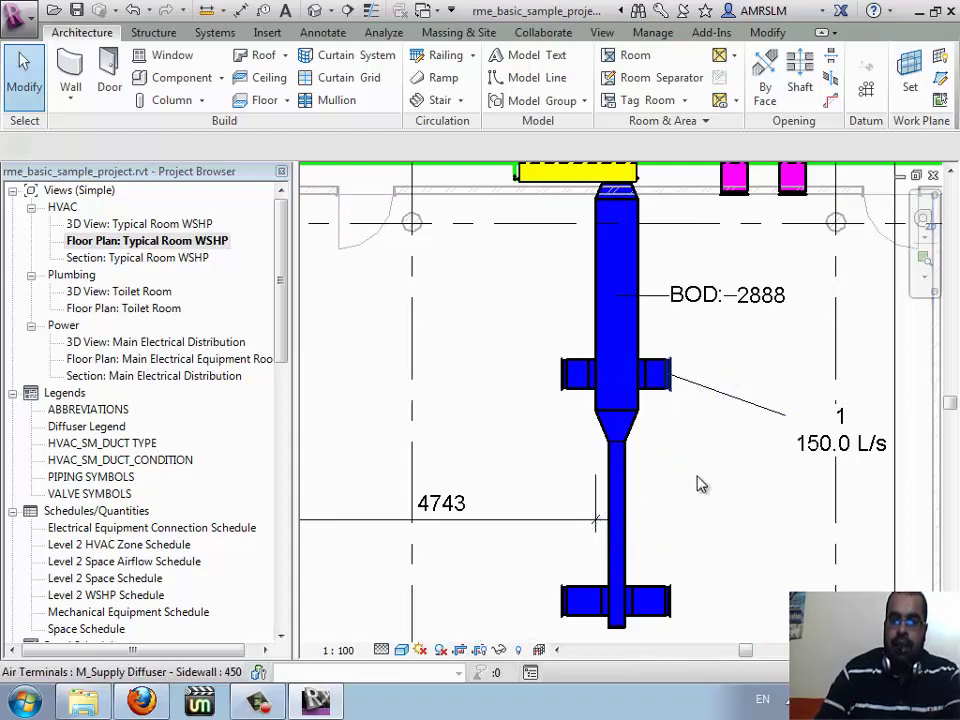
key("ctrl+1")
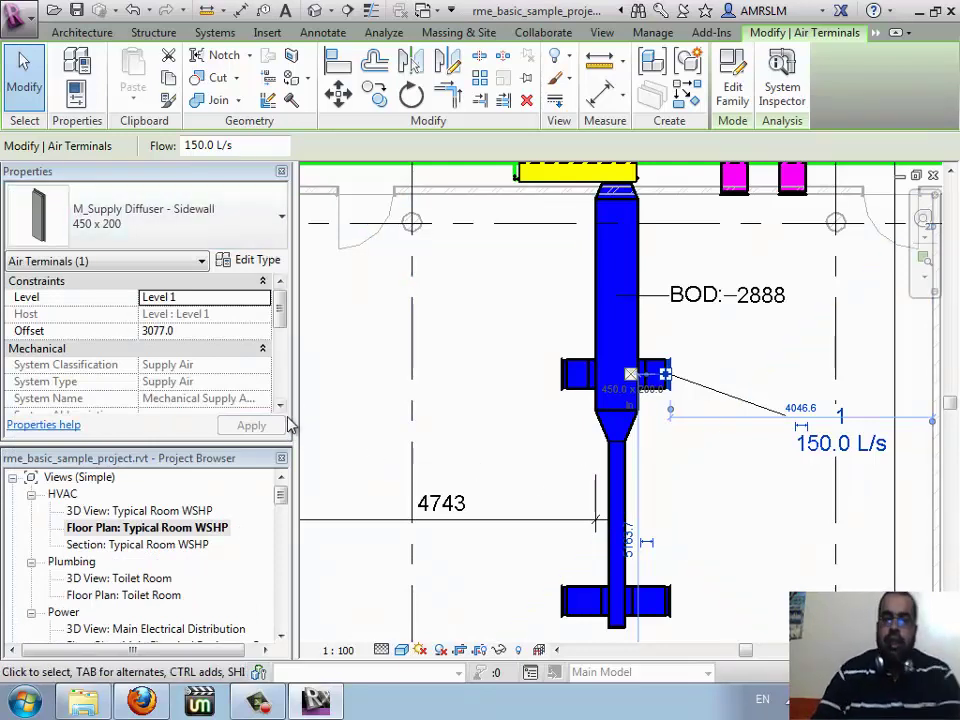
left_click_drag(280, 311, 283, 350)
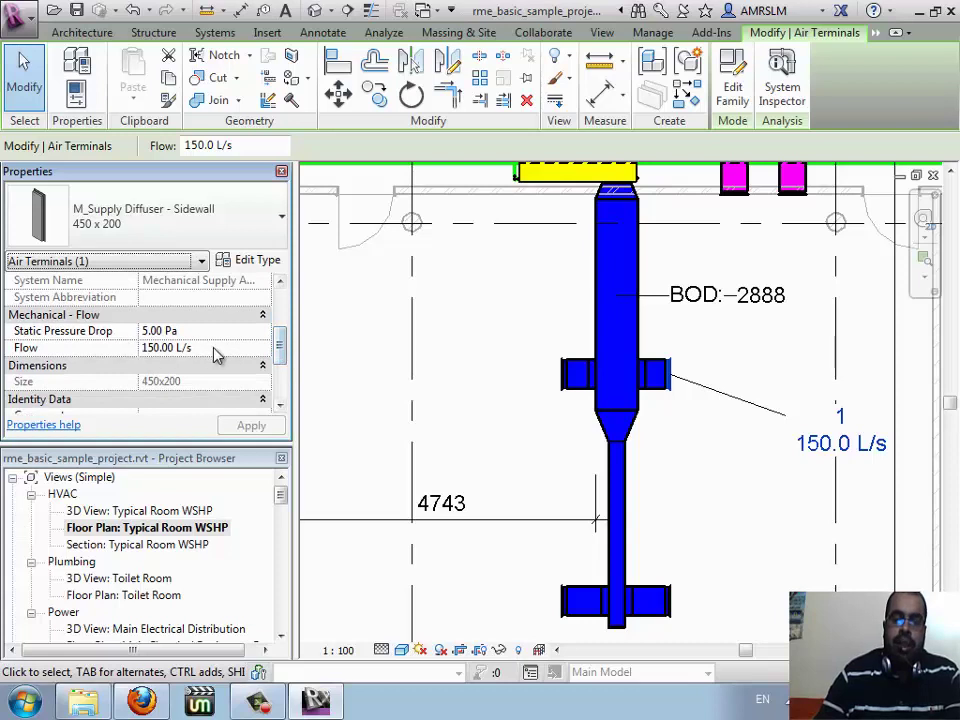
left_click(195, 349)
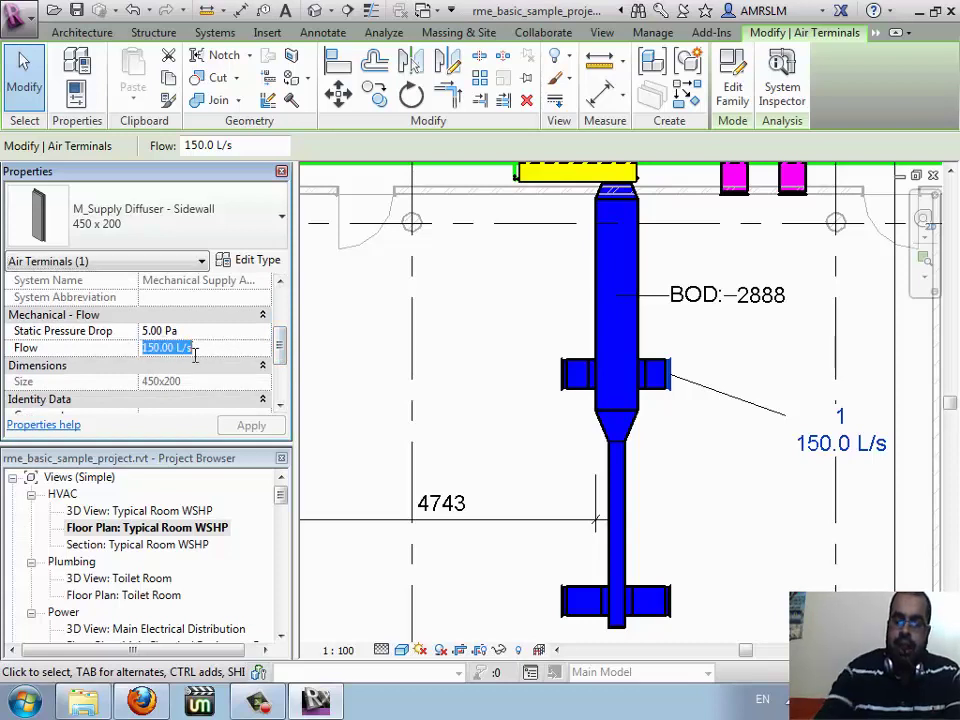
type("200")
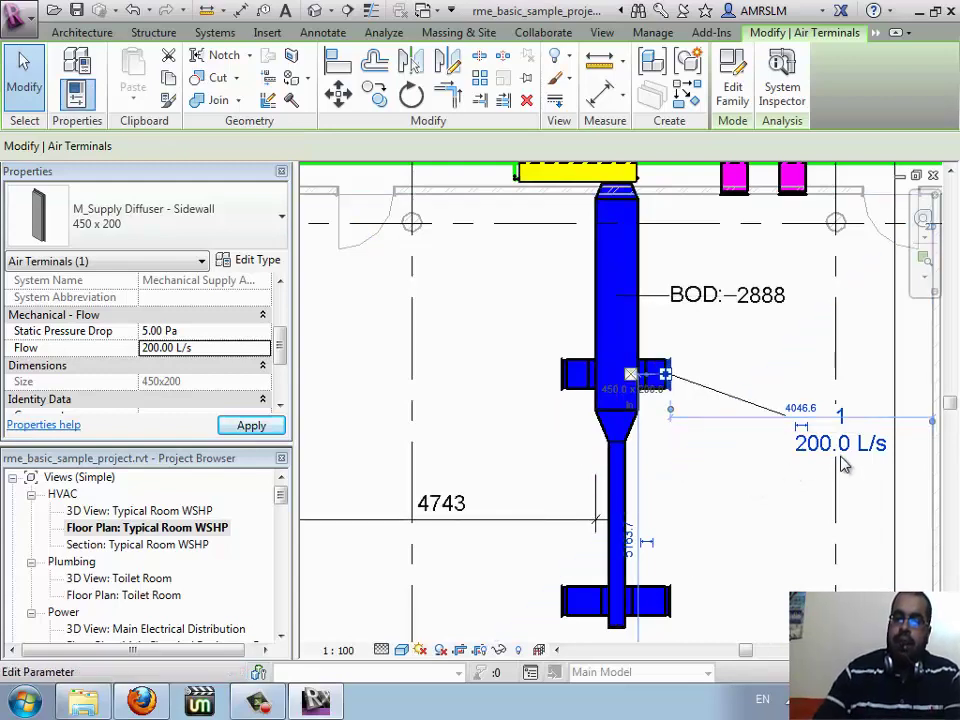
left_click(762, 495)
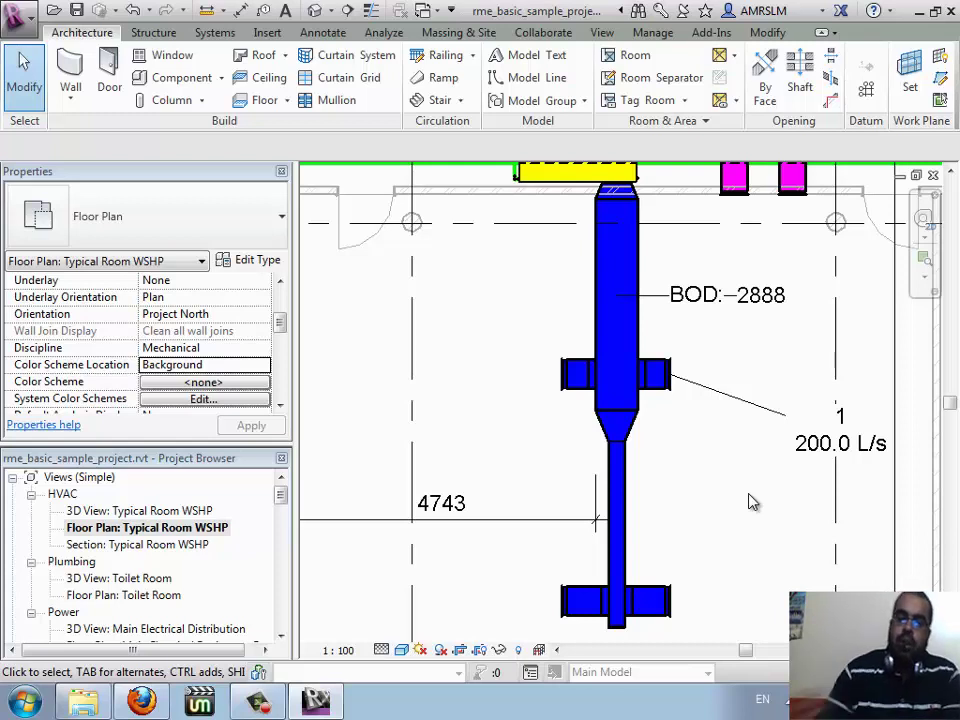
- Set the vertical duct's Offset to 3100 mm so its tag reads BOD -2925
left_click(645, 333)
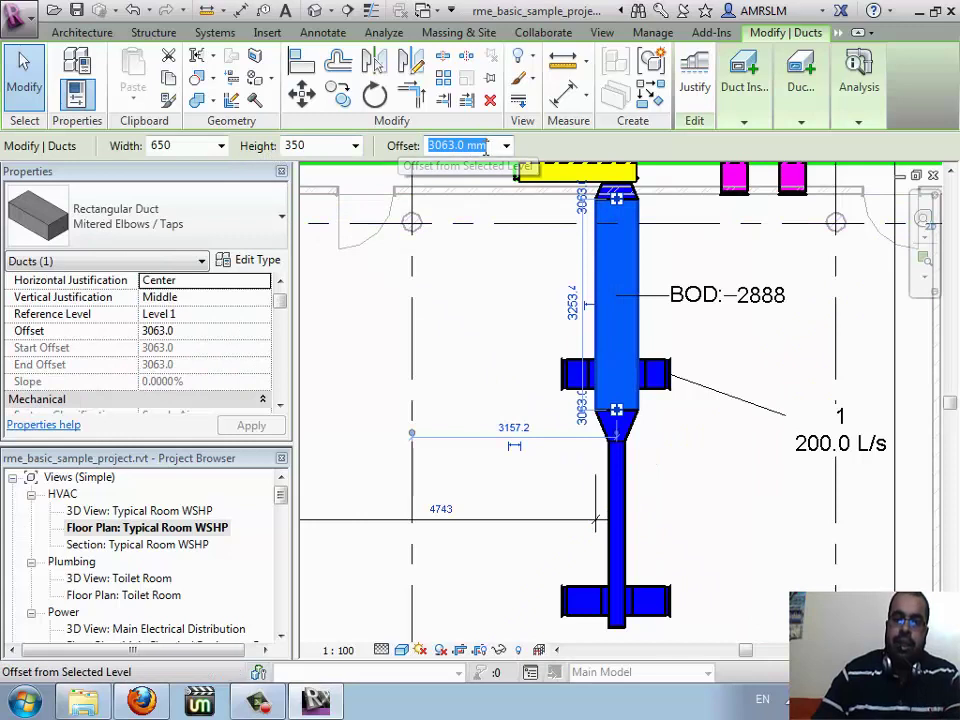
left_click(441, 145)
double_click(441, 145)
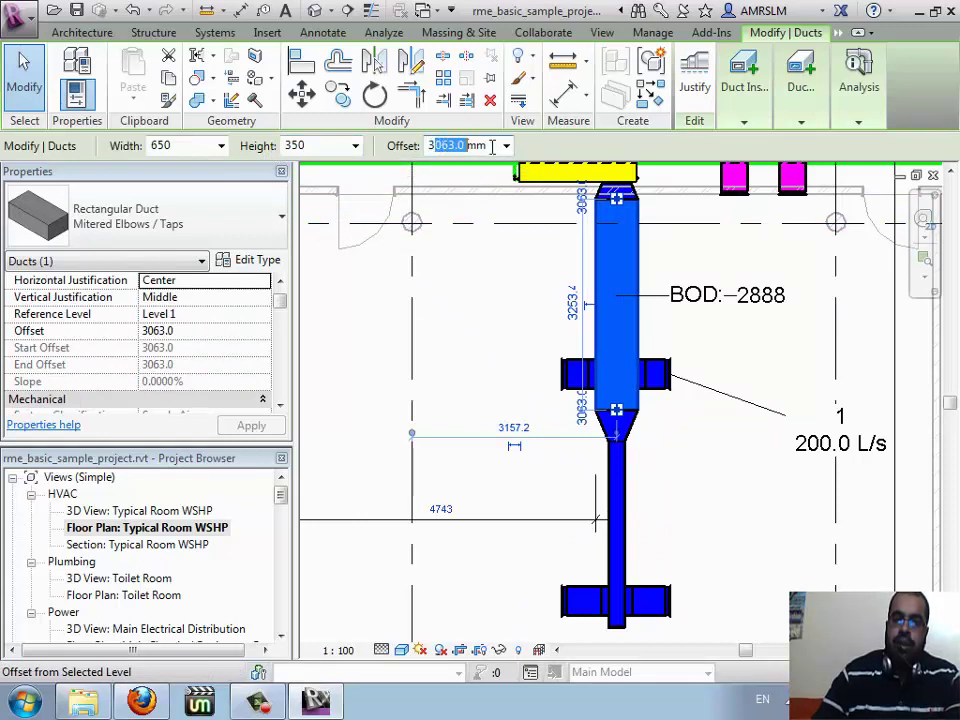
type("3100")
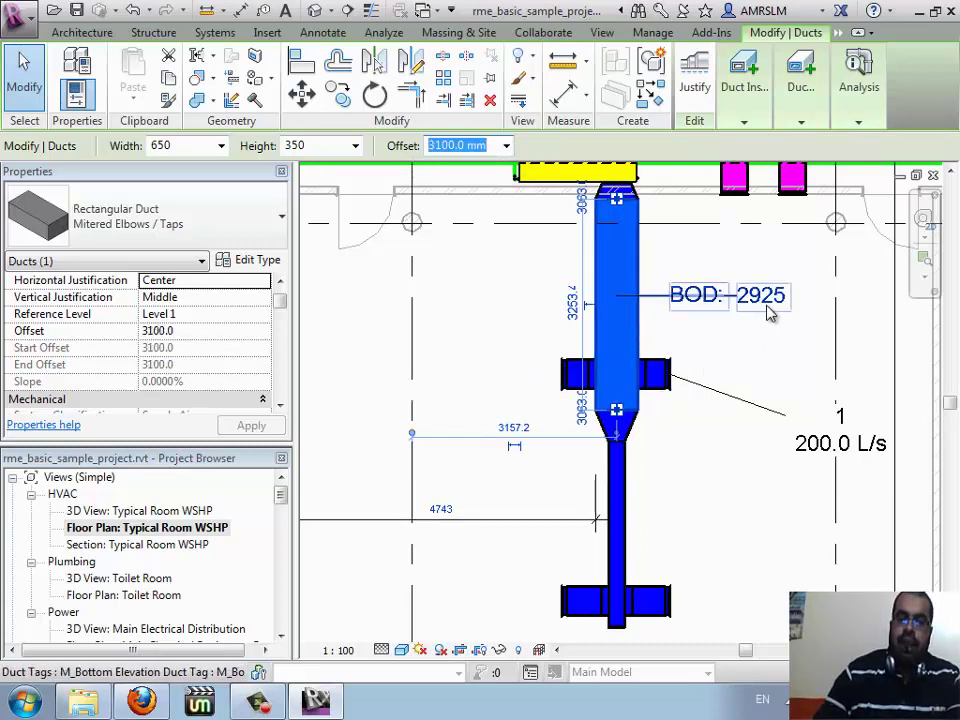
left_click(706, 350)
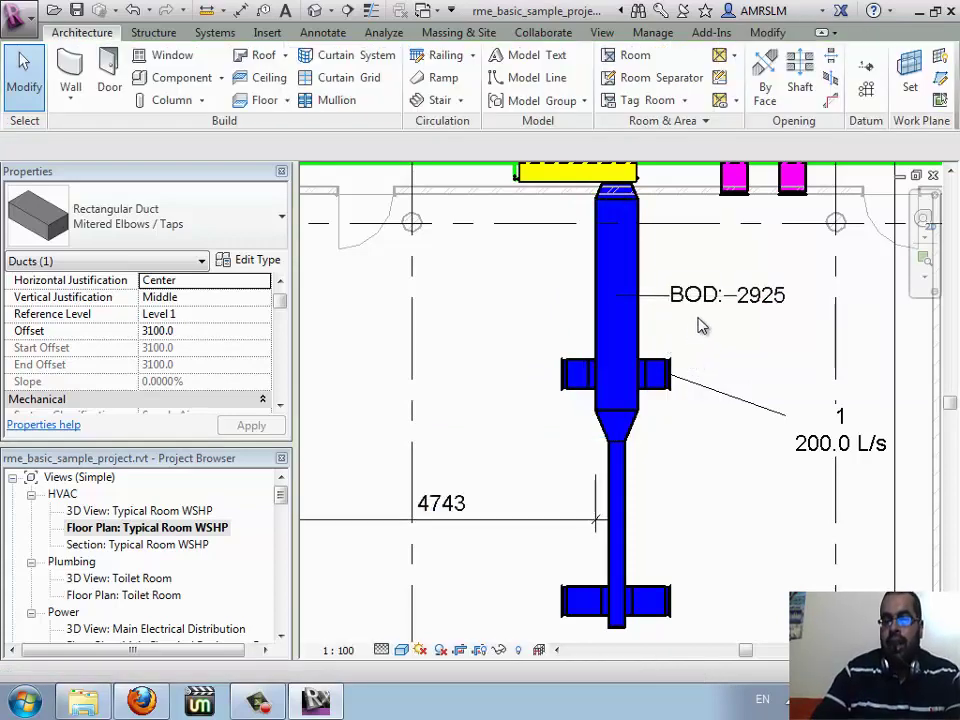
left_click(712, 310)
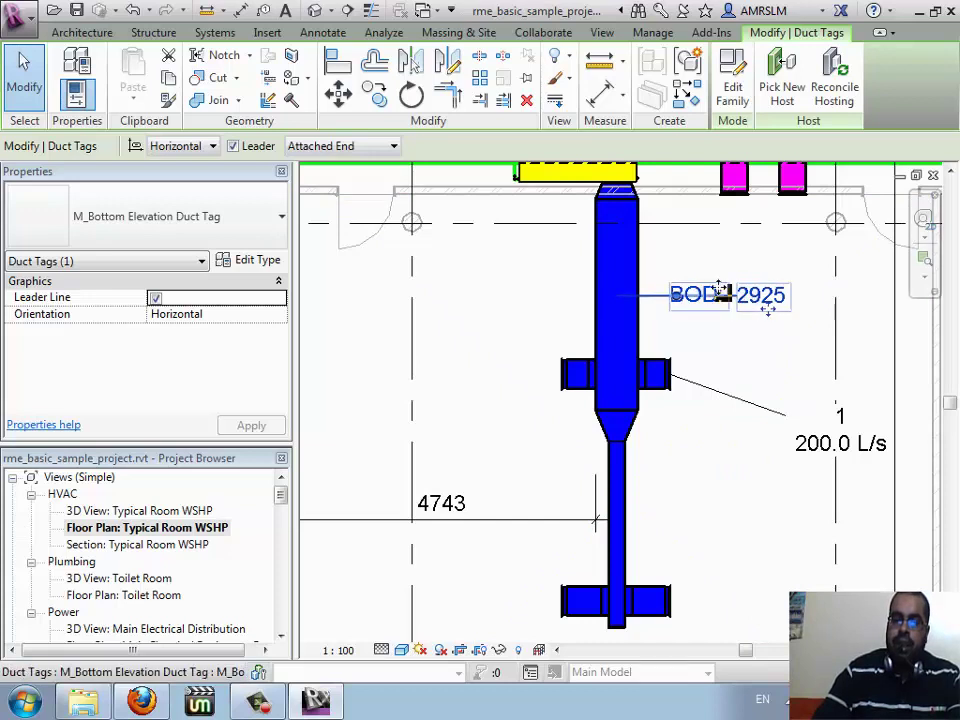
- Change the duct tag from M_Bottom Elevation Duct Tag to M_Duct Size Tag, showing 650x350
left_click(225, 229)
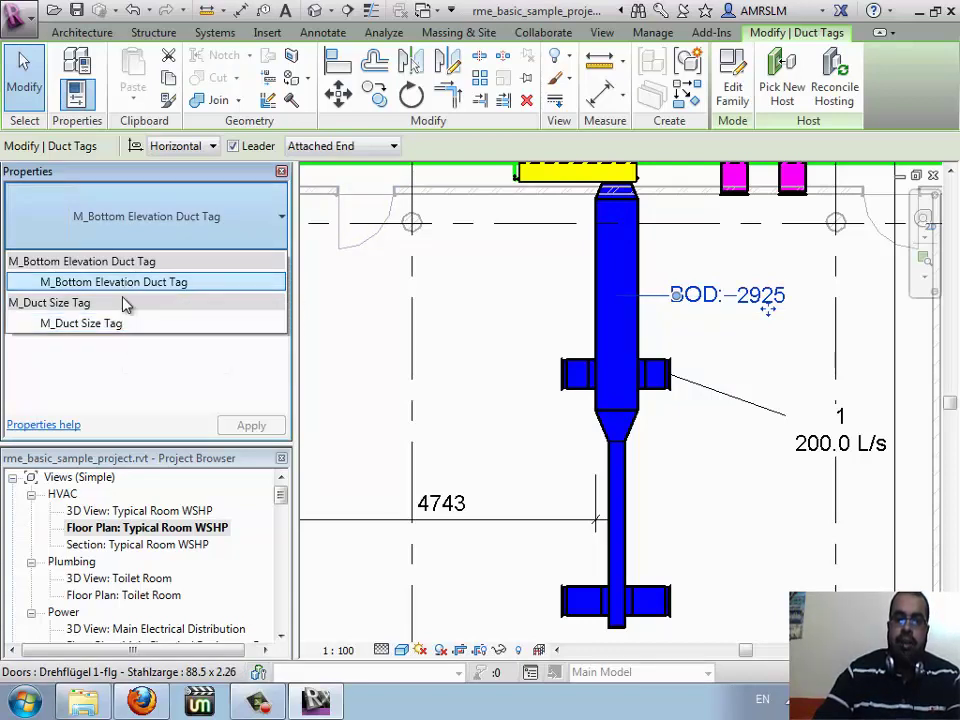
left_click(120, 325)
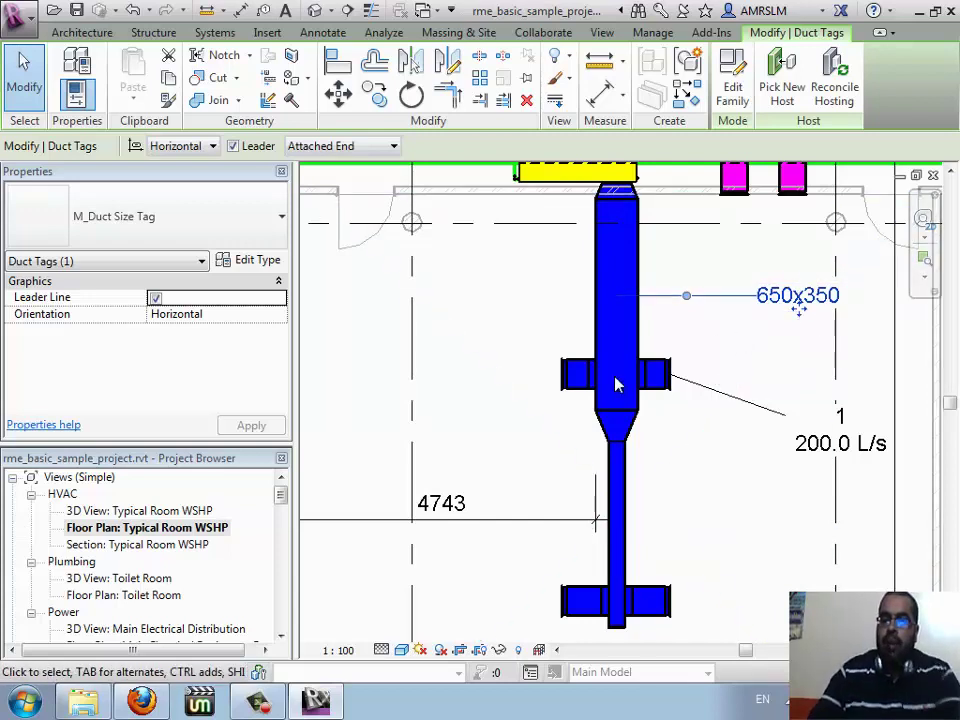
left_click(152, 705)
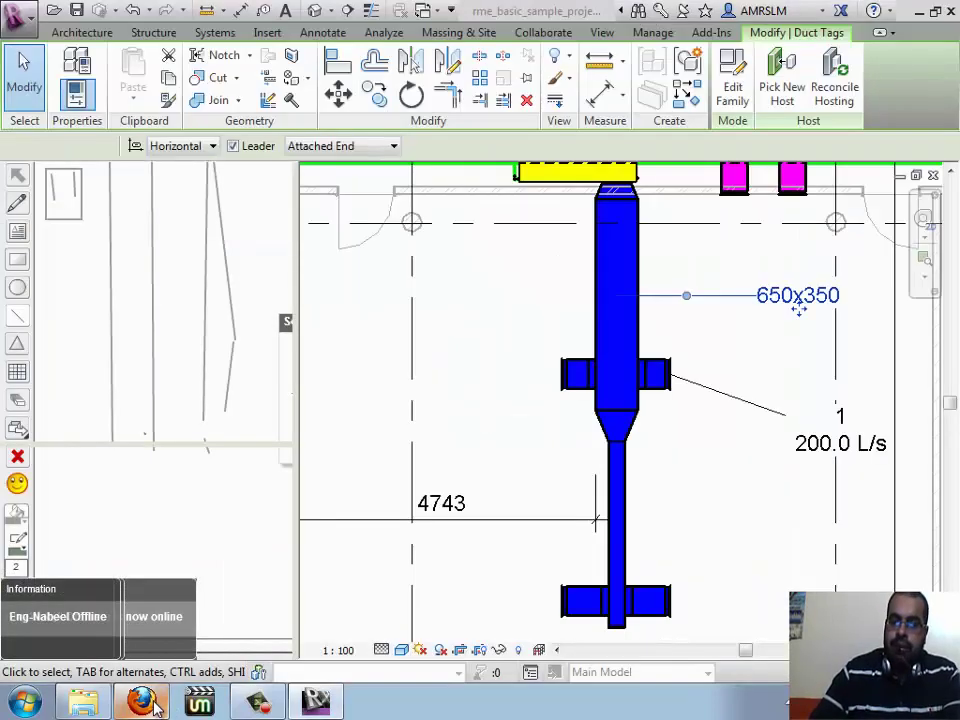
left_click(152, 705)
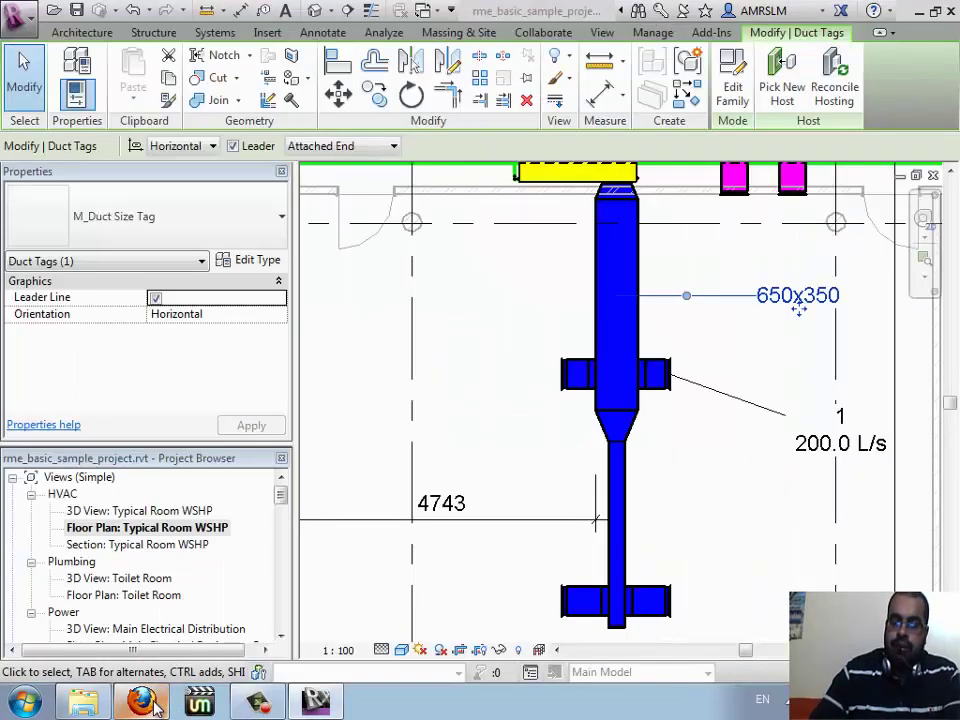
left_click(823, 305)
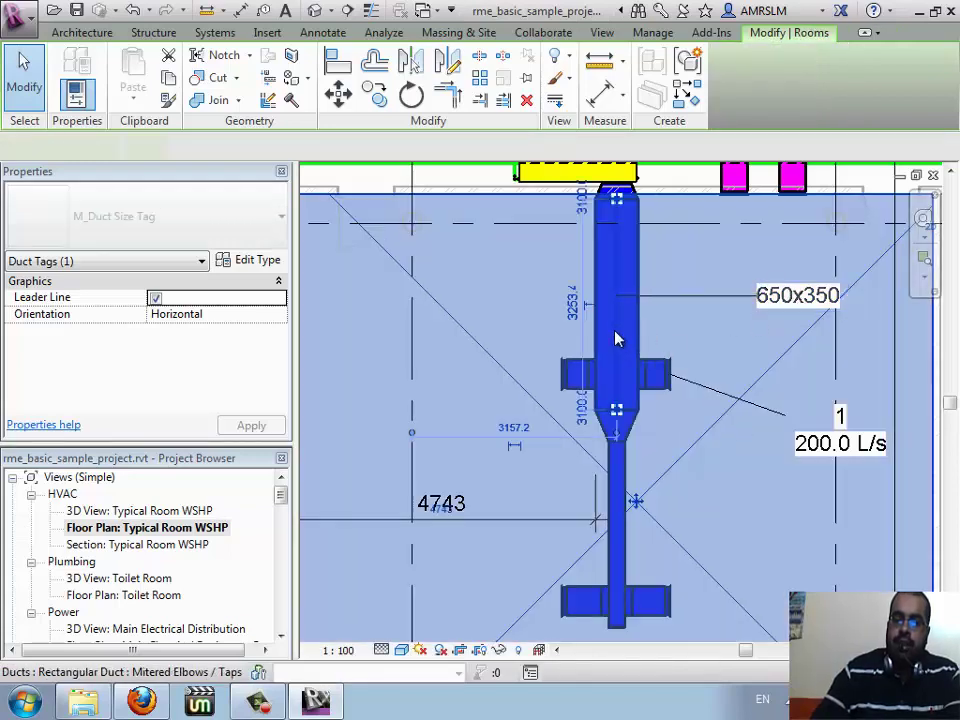
- Set the upper duct's width to 750 so it becomes 750x350
left_click(605, 300)
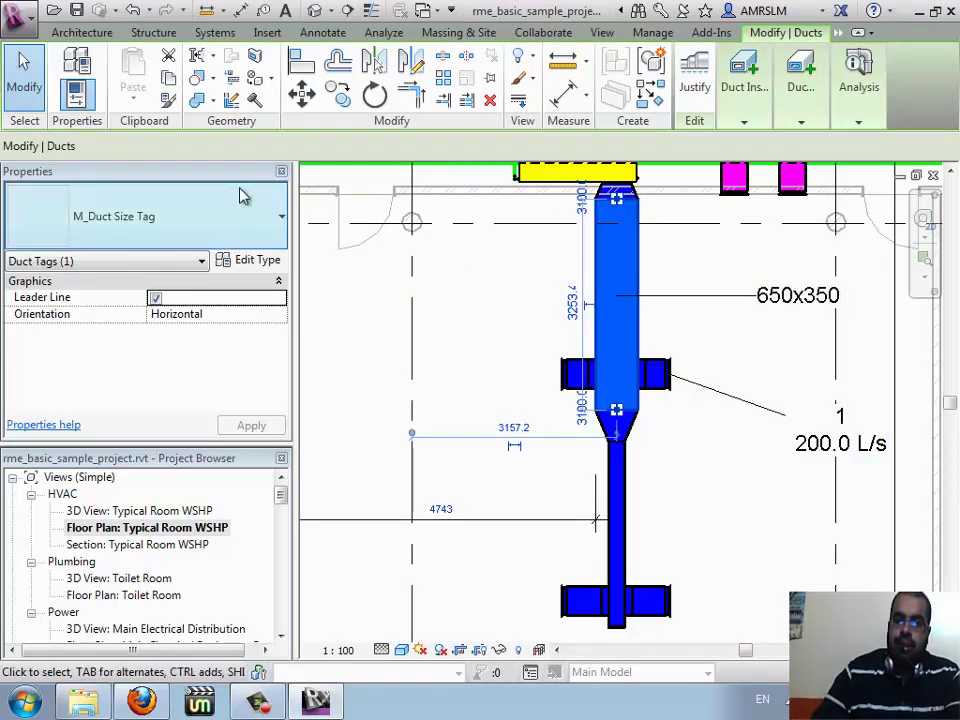
left_click(221, 146)
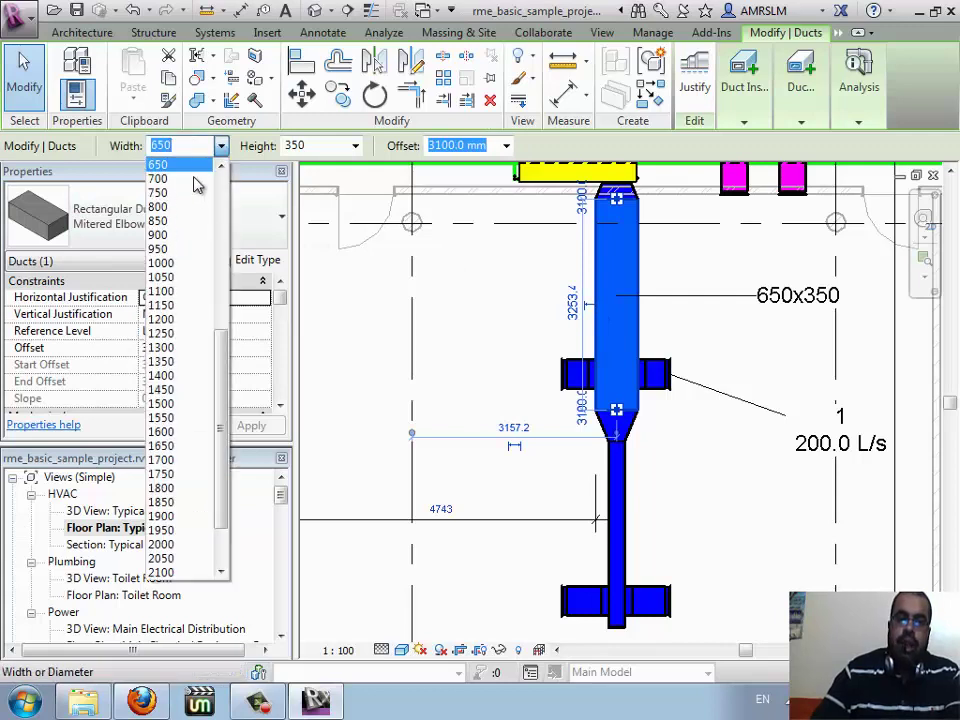
left_click(357, 237)
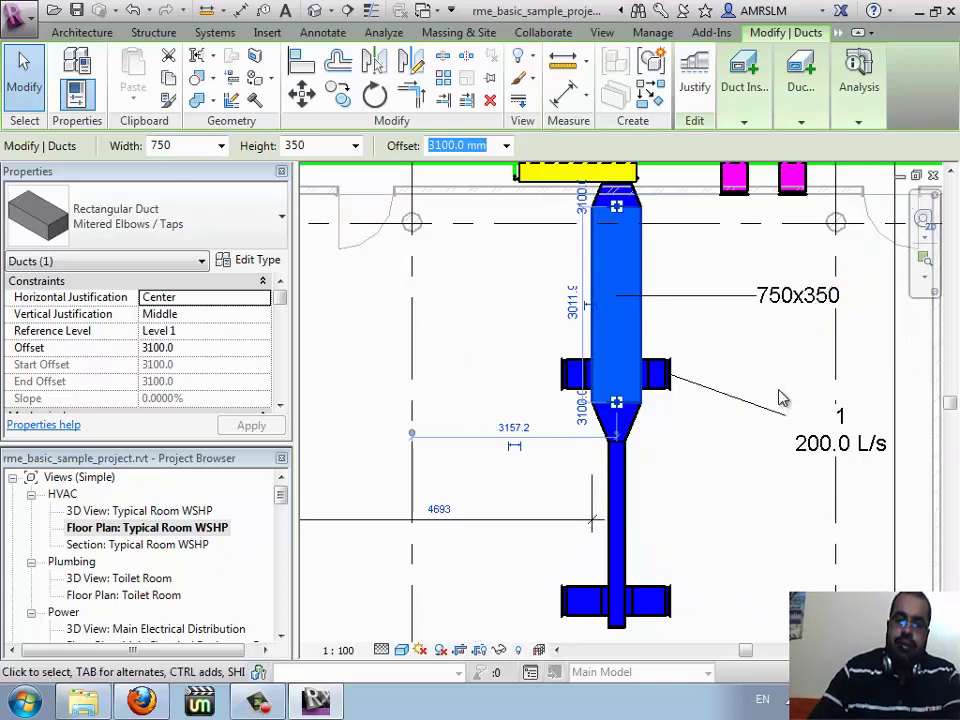
key("Escape")
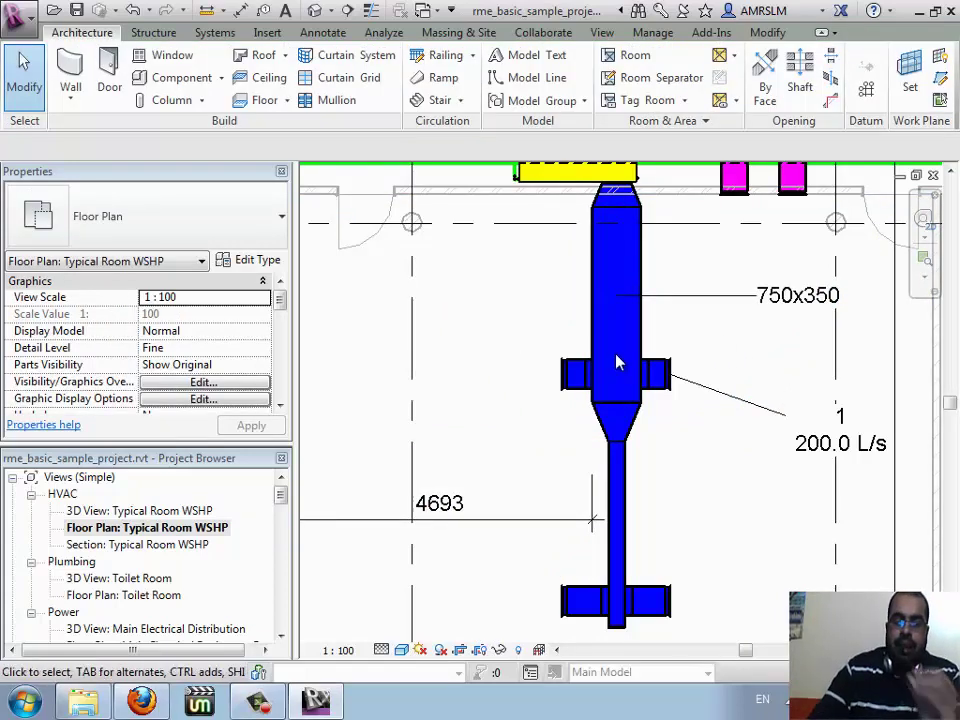
scroll(611, 364, "down", 3)
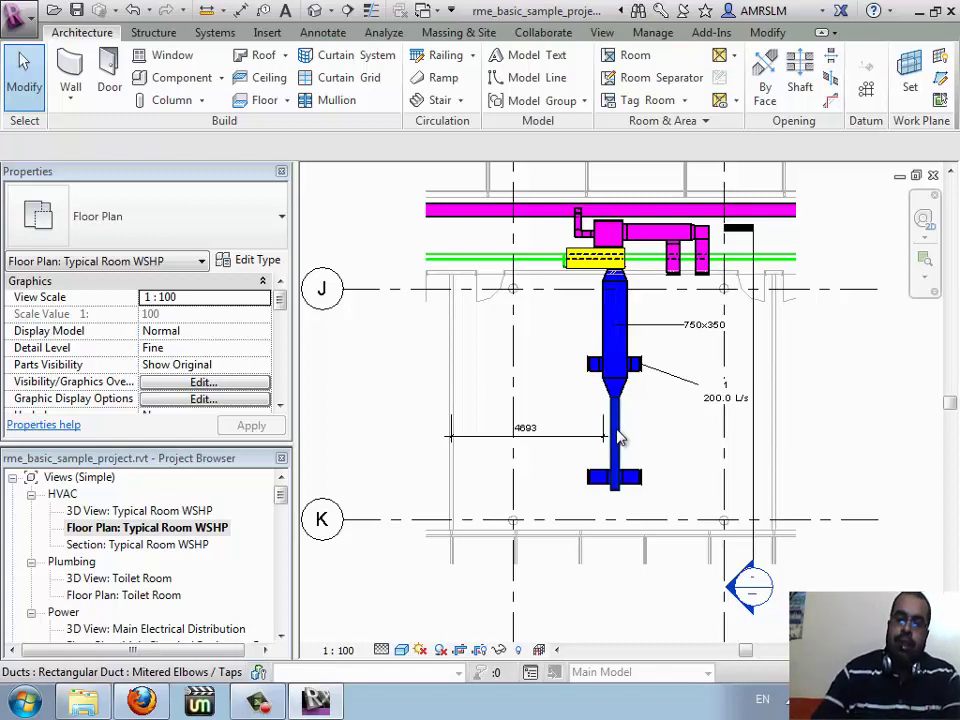
- Check the lower vertical duct's width list, leaving its size unchanged
left_click(592, 482)
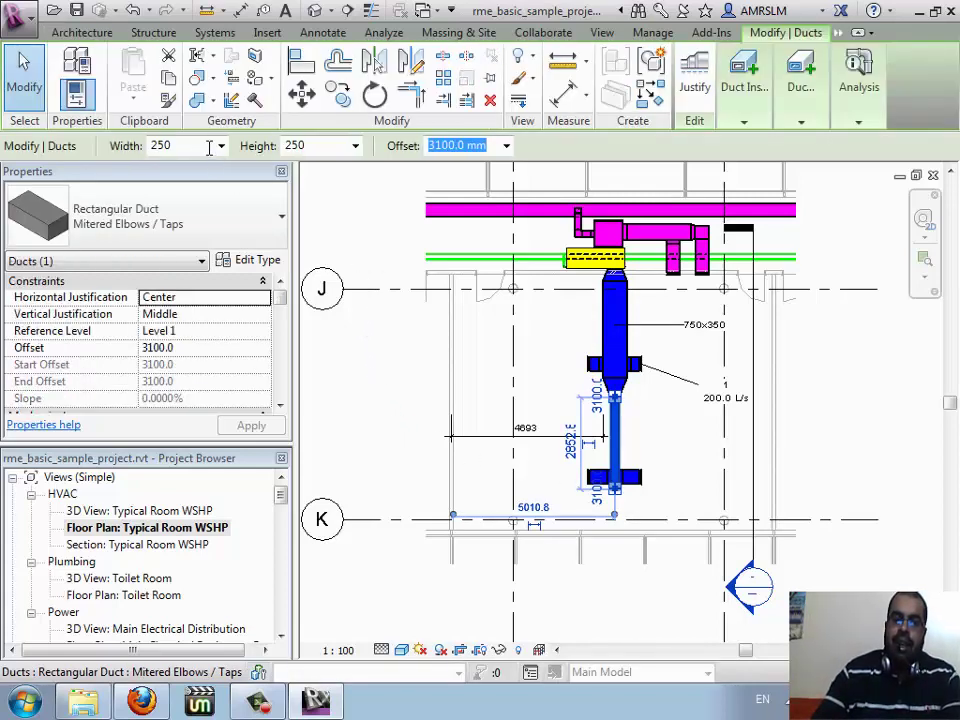
left_click(221, 146)
key("Escape")
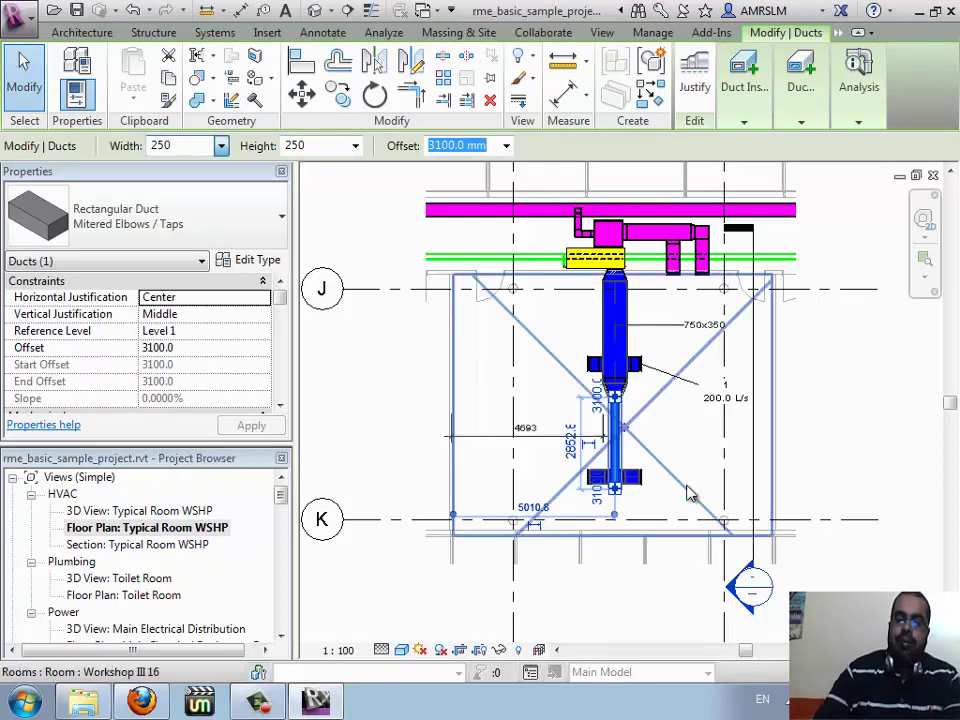
key("Escape")
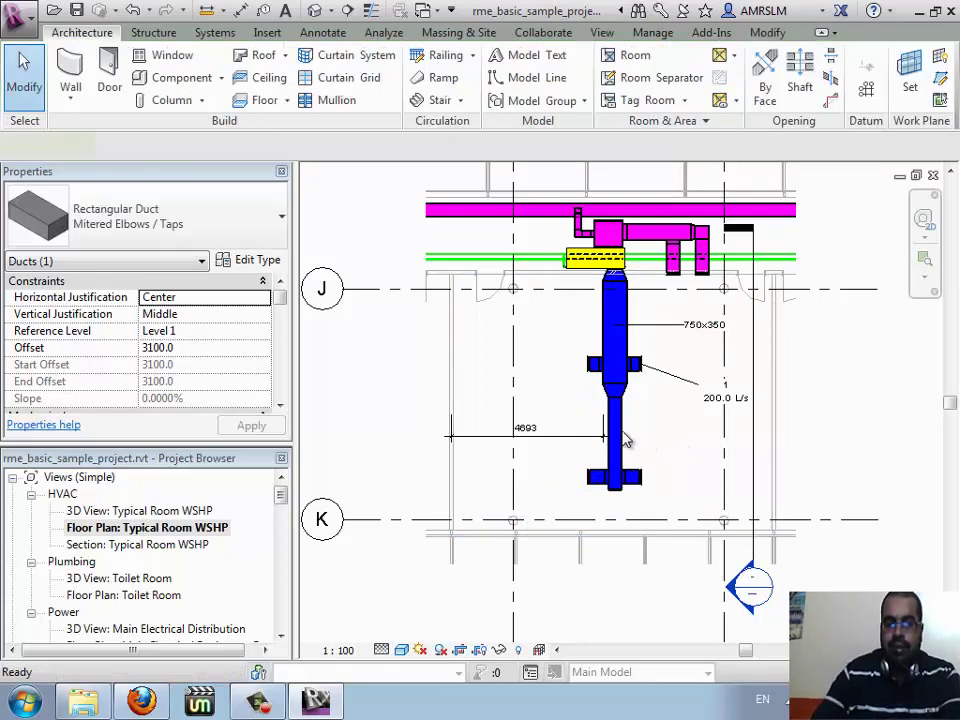
- Tag the lower duct with an M_Duct Size Tag reading 400x250, placed to its right
scroll(624, 440, "up", 1)
key("t")
key("g")
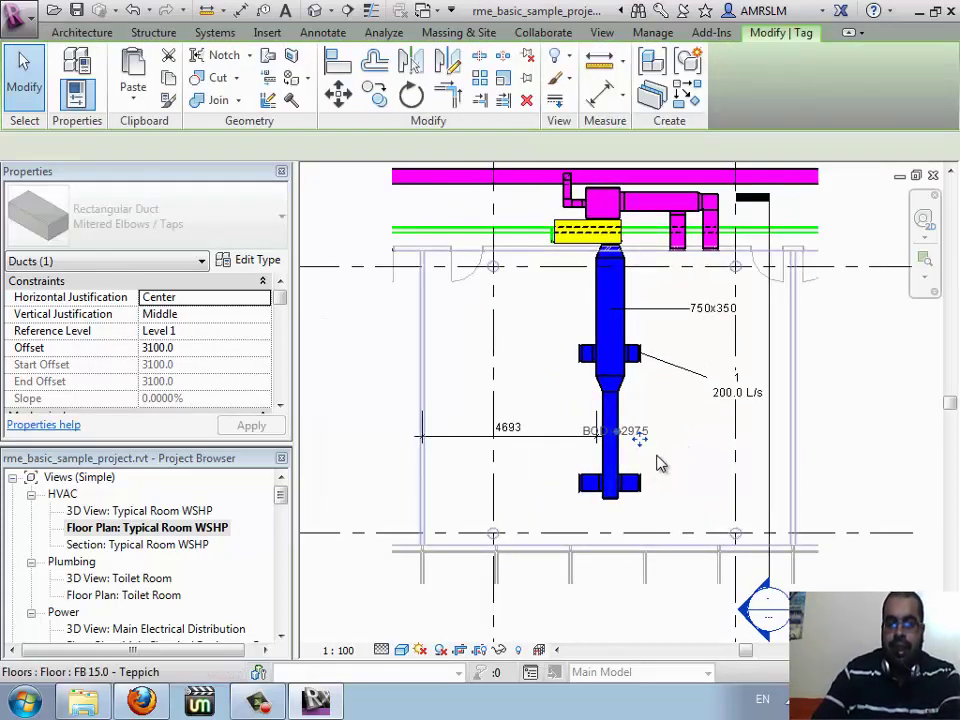
left_click(645, 440)
key("Escape")
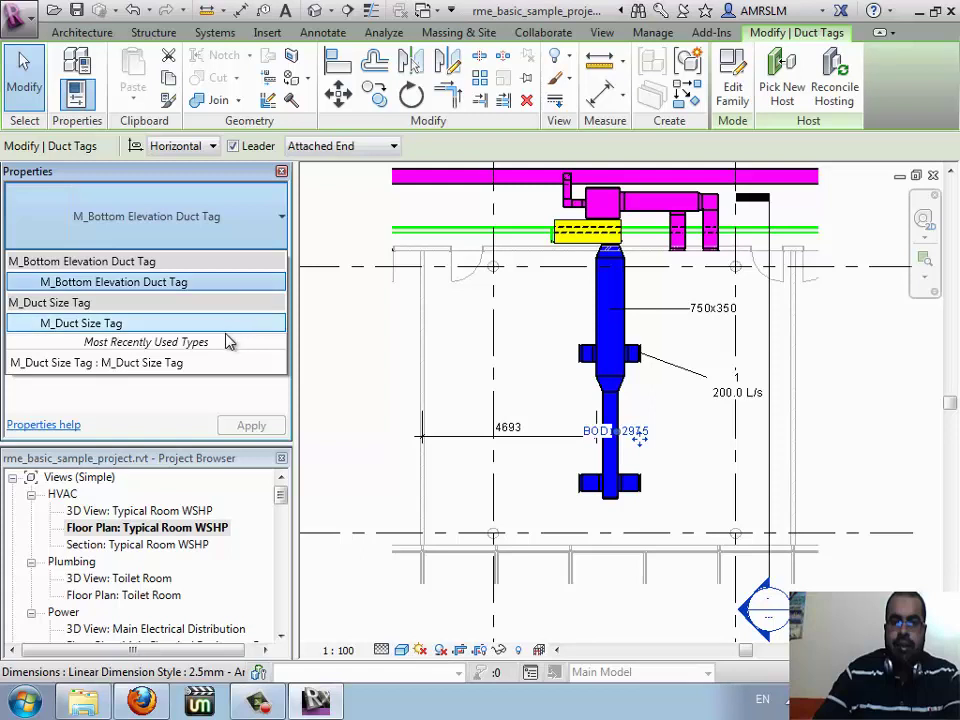
left_click(224, 324)
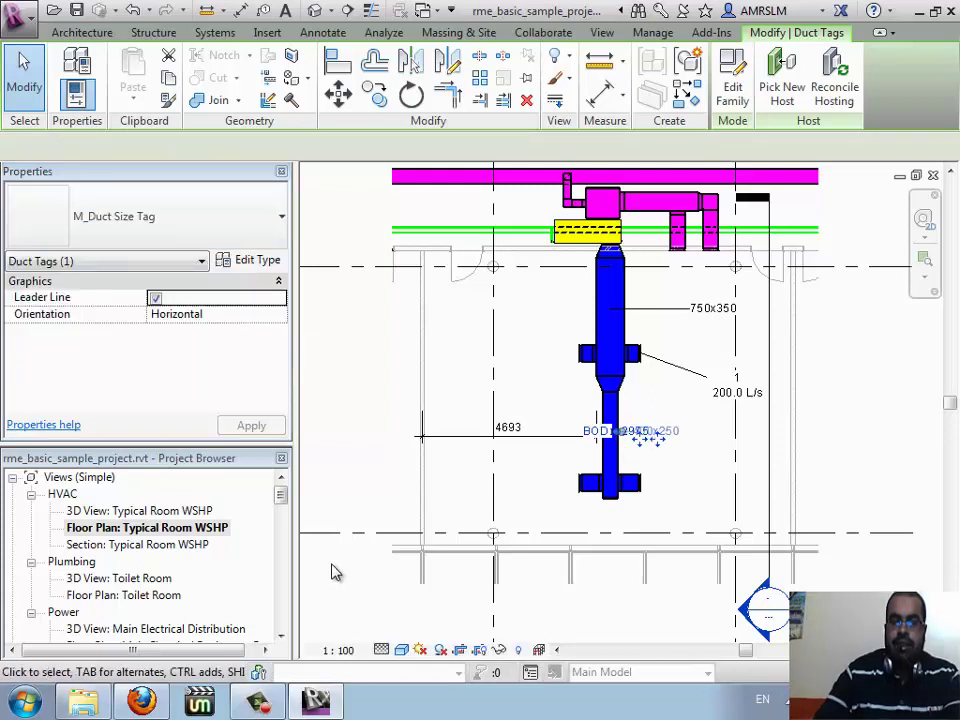
mouse_move(658, 439)
left_mouse_down()
mouse_move(518, 397)
mouse_move(540, 375)
left_mouse_up()
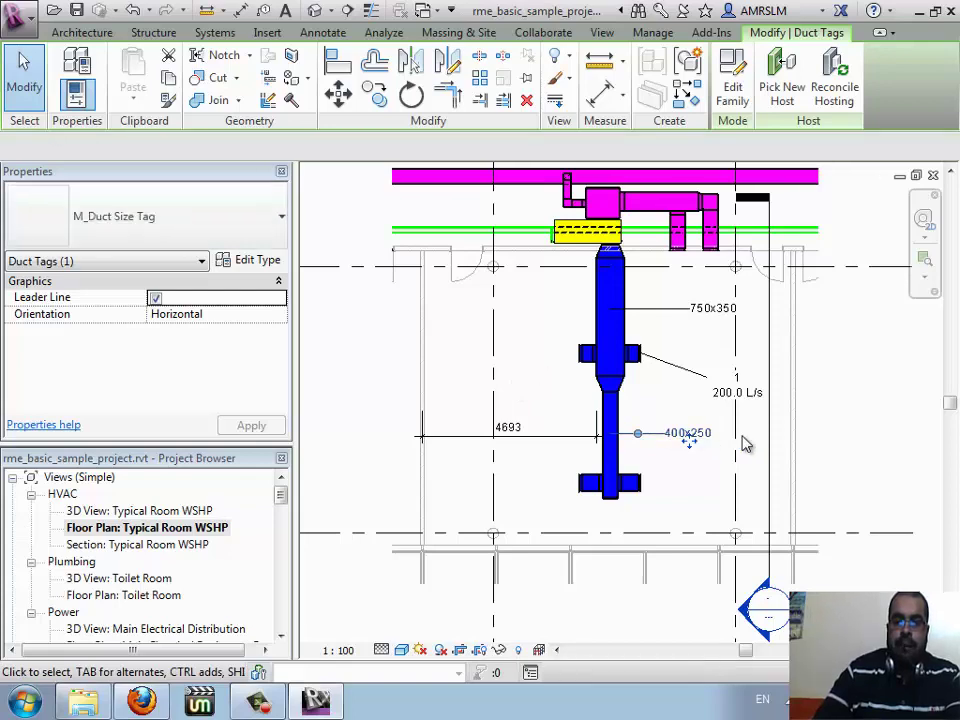
left_click(706, 457)
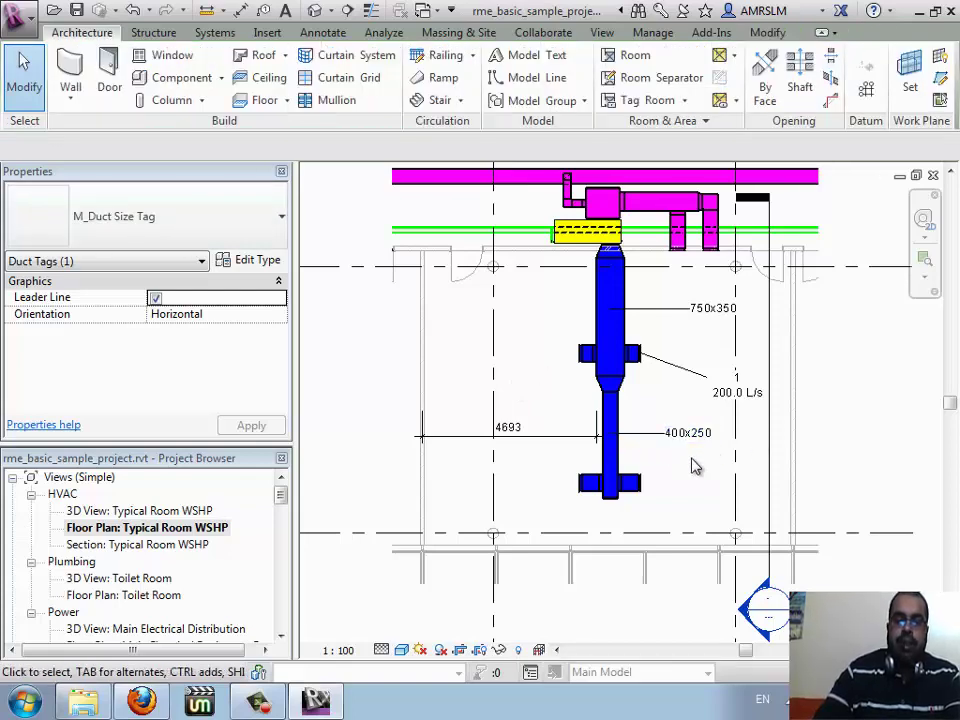
left_click(605, 437)
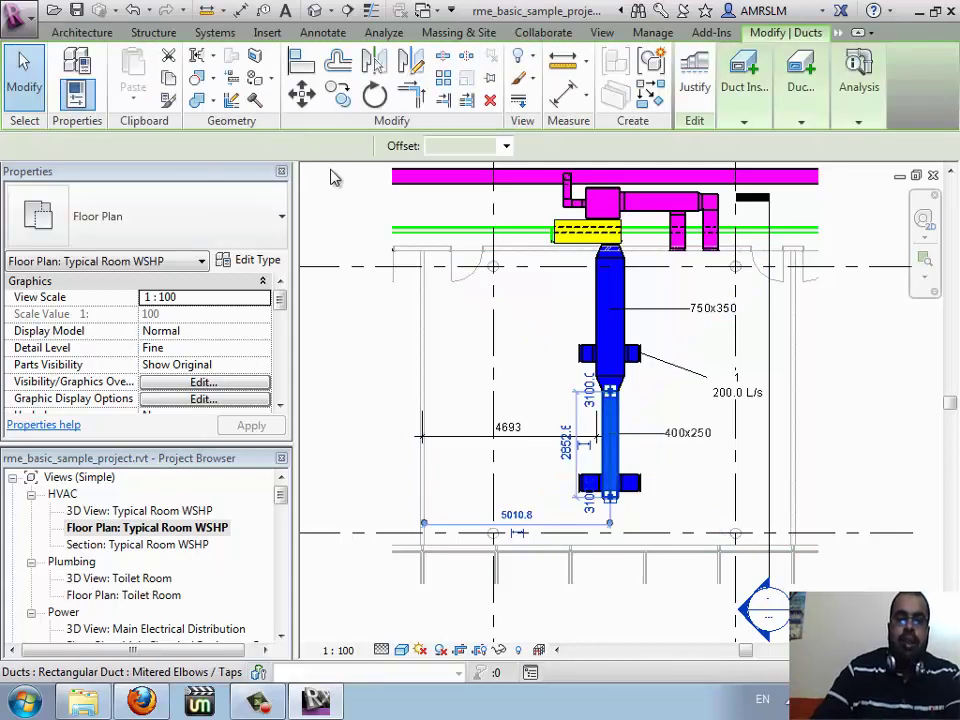
key("Escape")
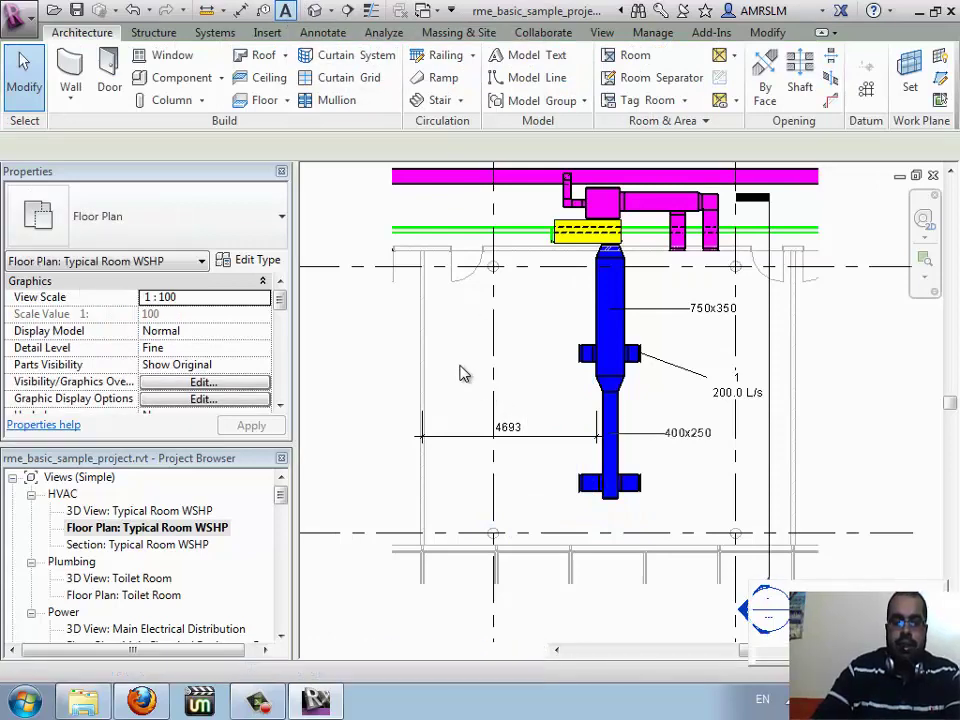
- Place an Arabic text note reading بسم الله left of the upper duct
key("t")
key("x")
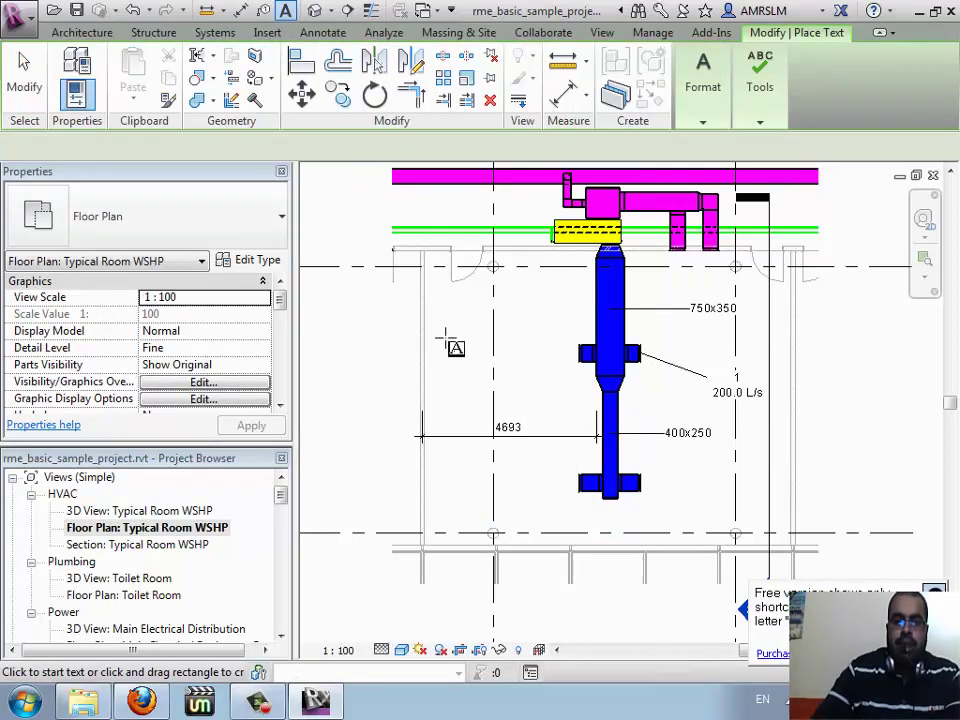
left_click(447, 341)
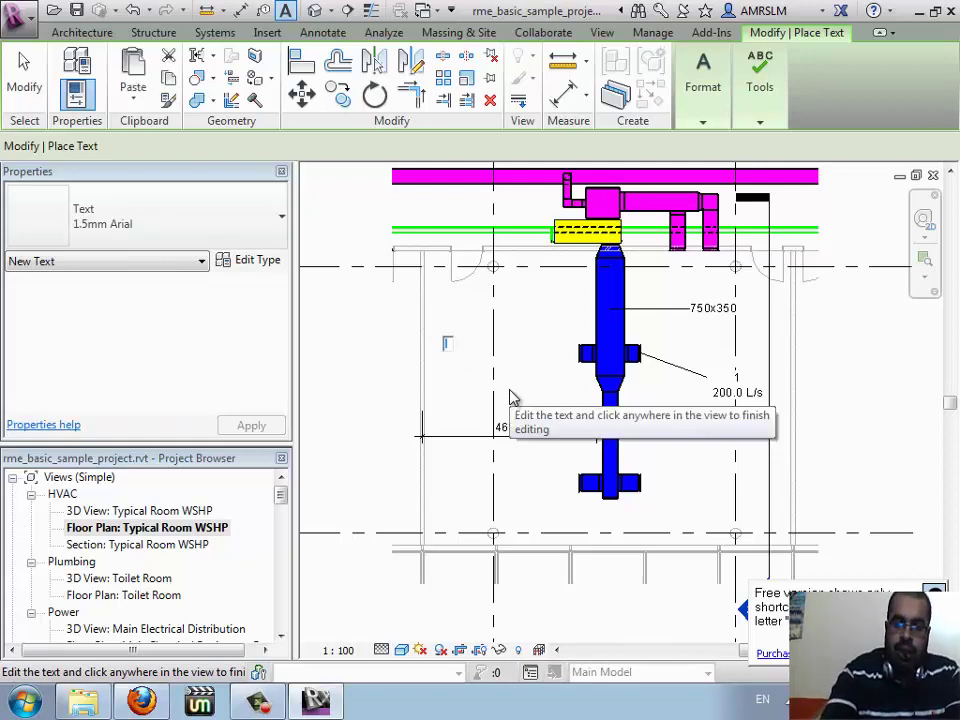
key("alt+shift")
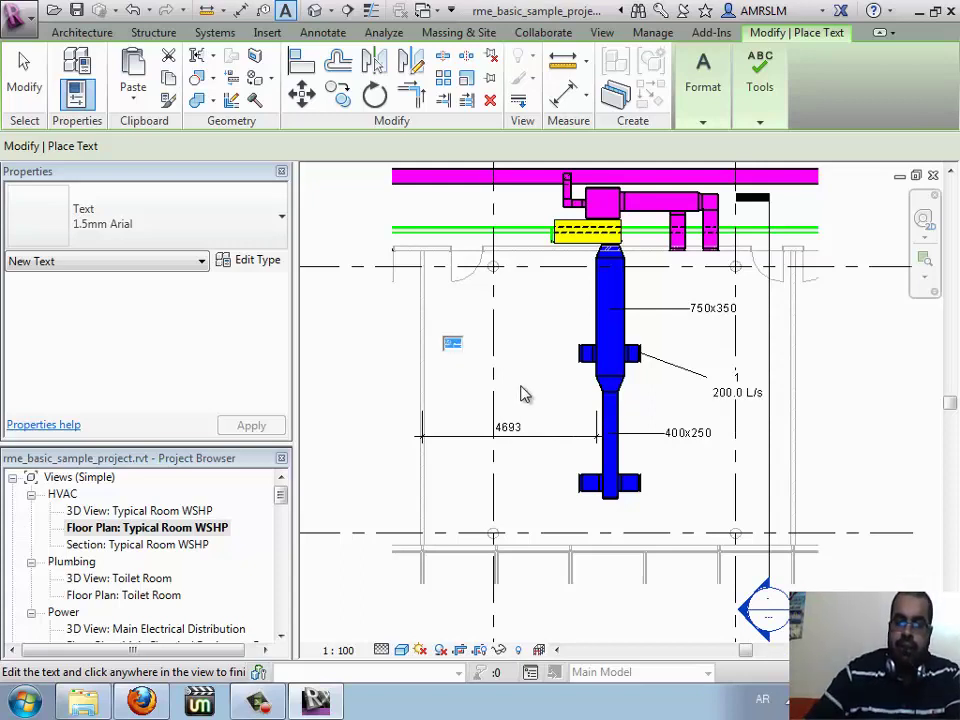
key("Escape")
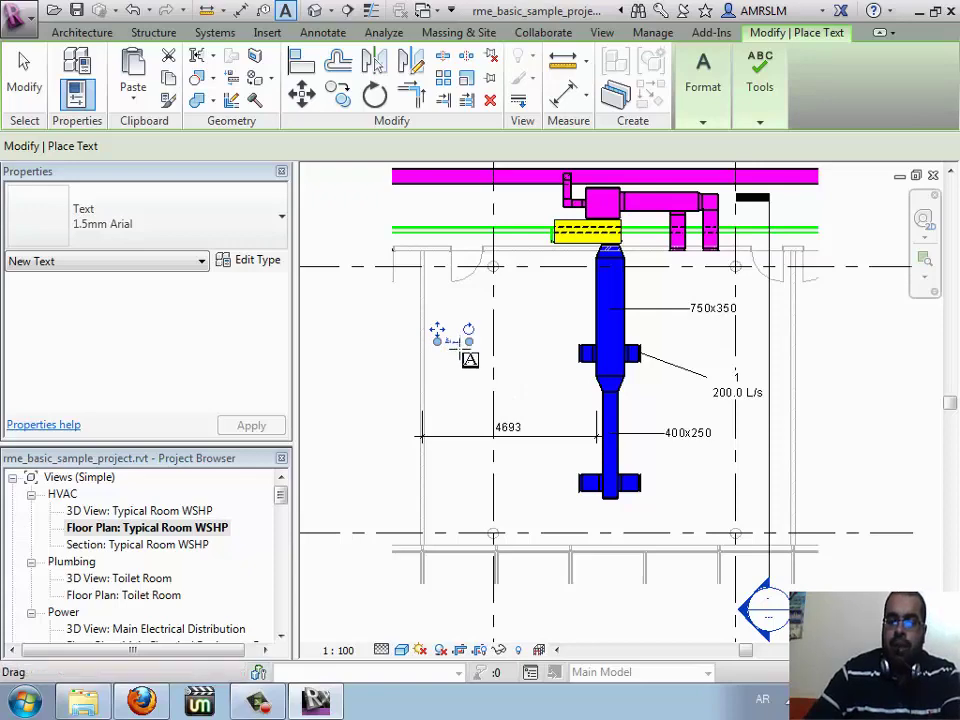
scroll(465, 340, "up", 4)
key("Escape")
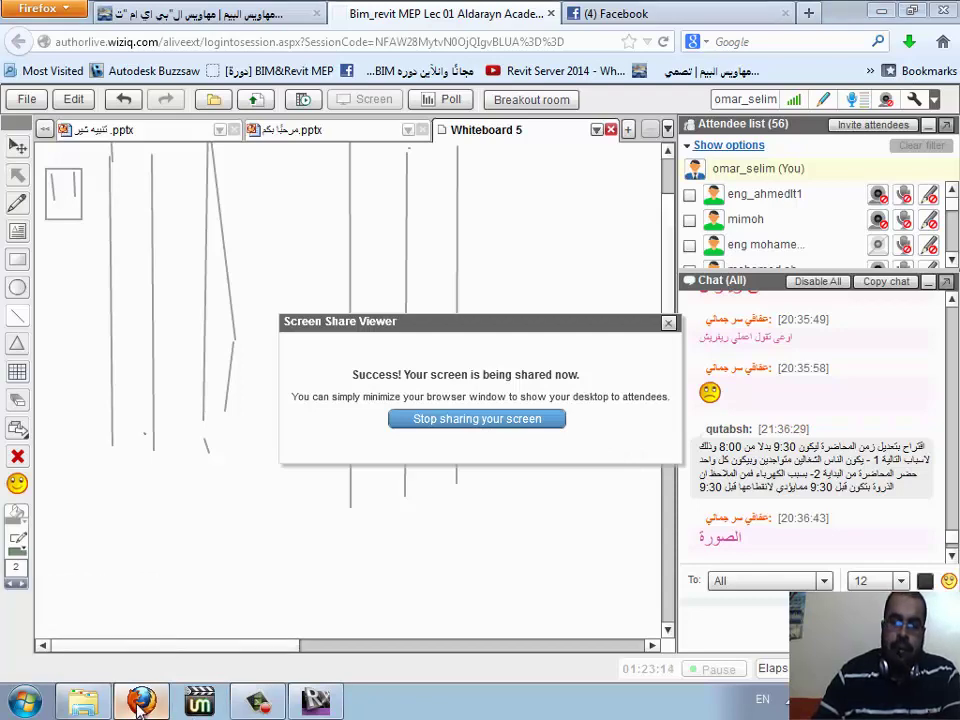
- Switch back from WizIQ to Revit and open the model's Default 3D View
key("alt+Tab")
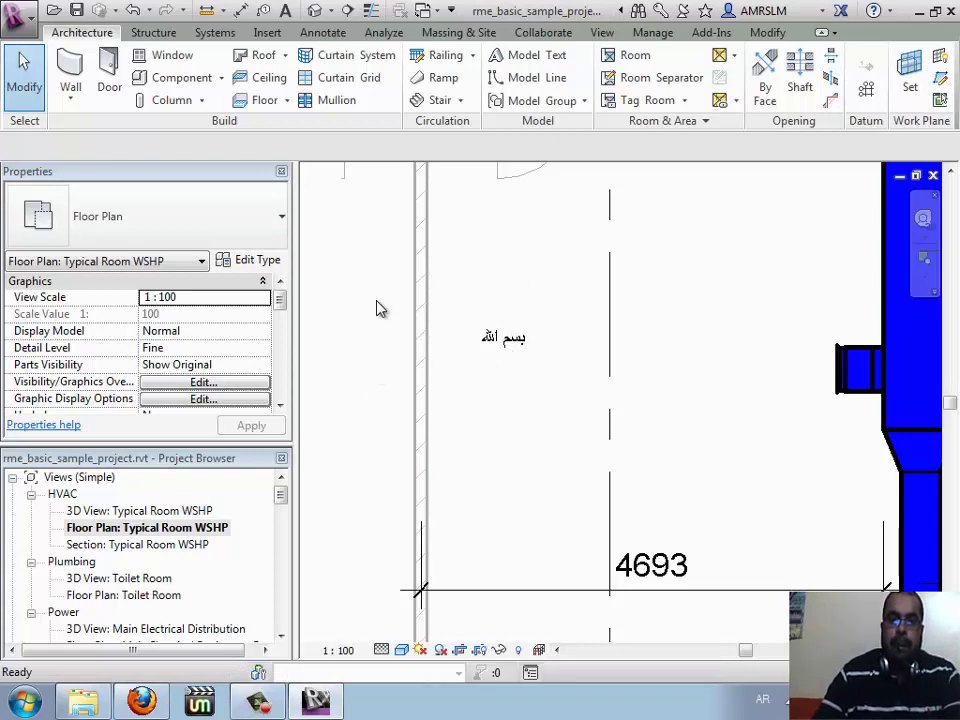
left_click(315, 20)
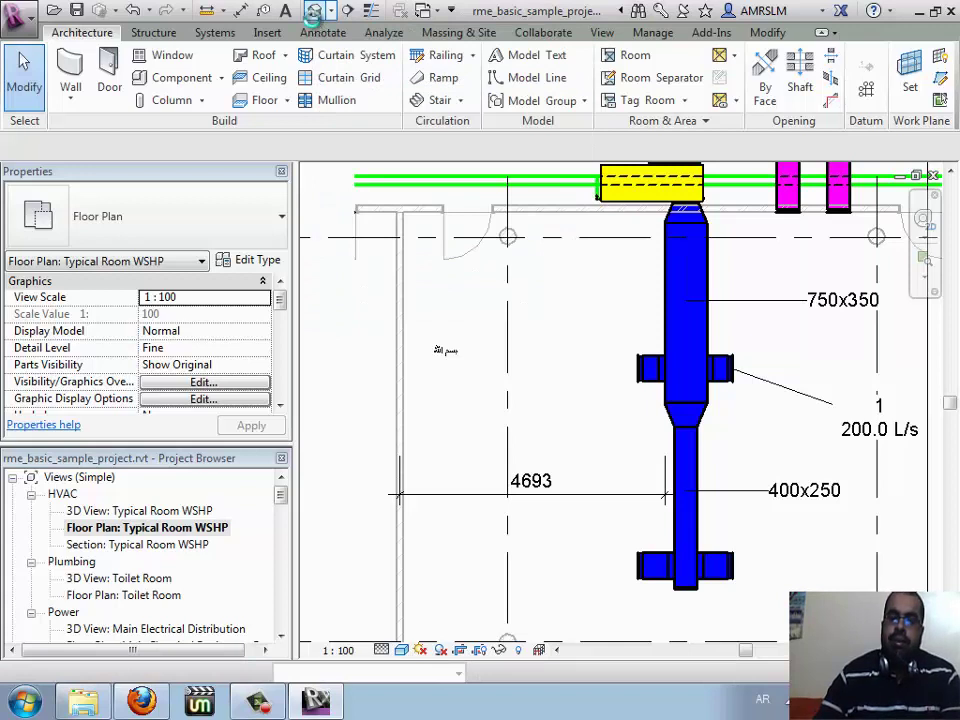
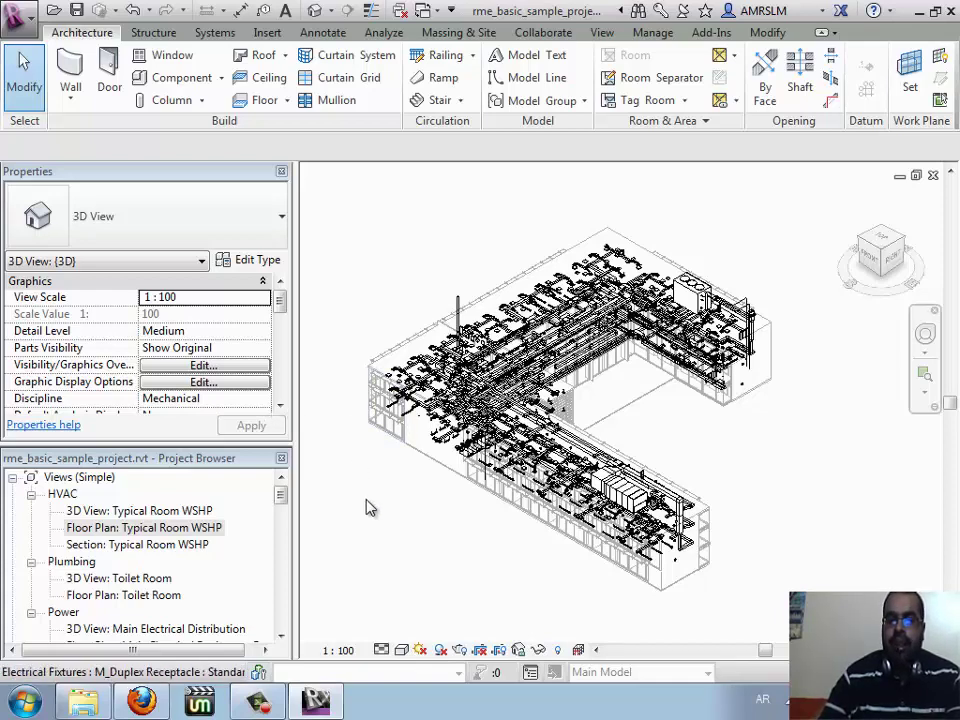
- Set the 3D view's Discipline to Architectural in Properties
left_click(262, 400)
left_click(262, 401)
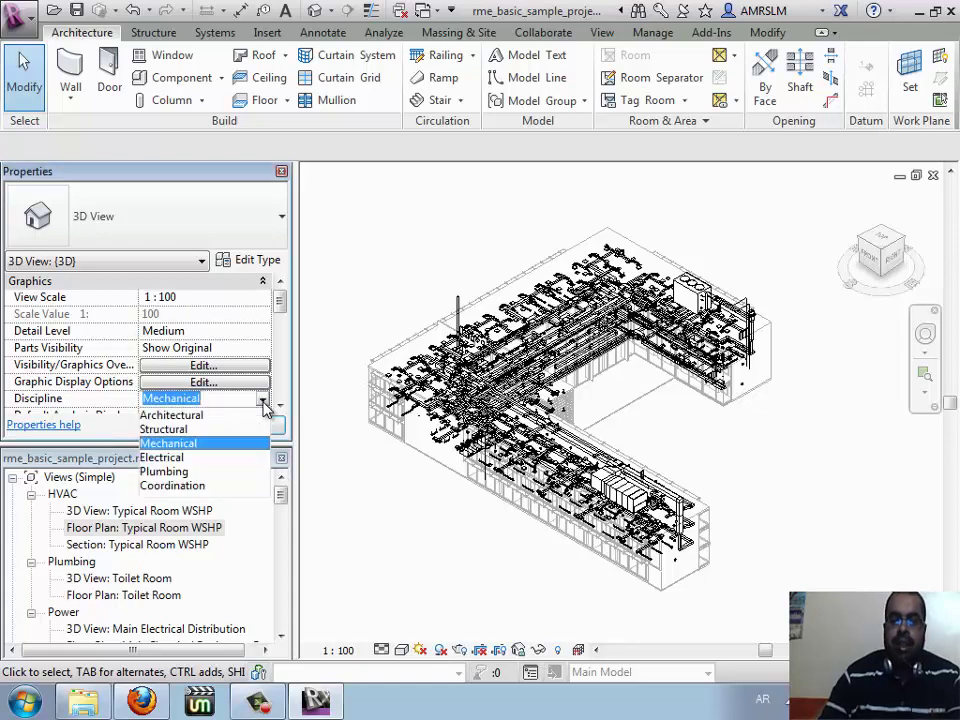
left_click(200, 416)
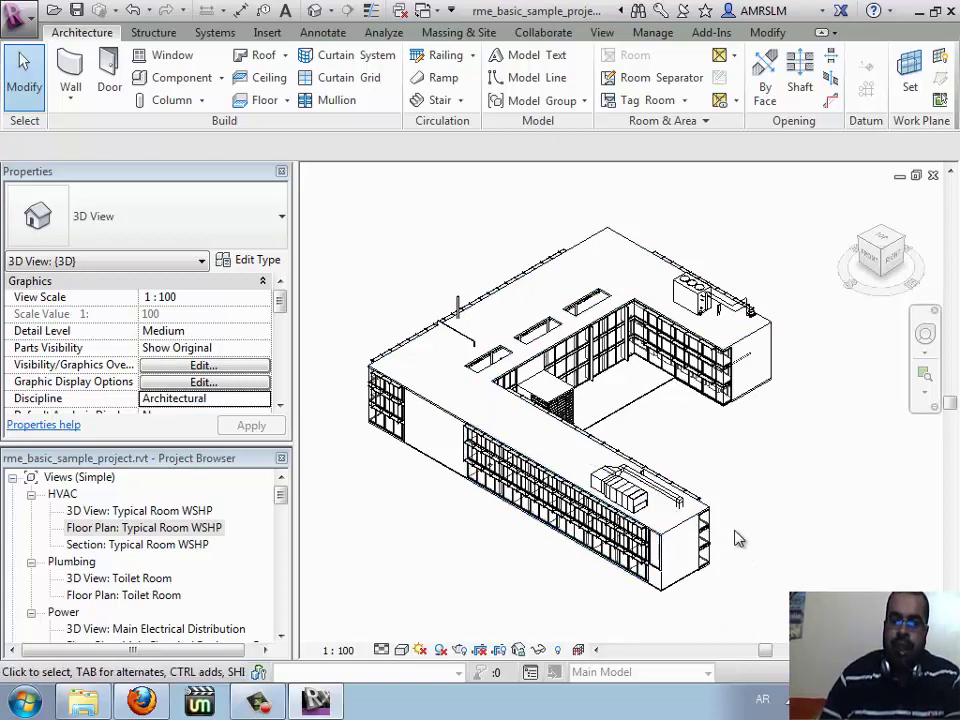
- Orbit the building with the ViewCube, from a corner and top view to a tilted angle
mouse_move(648, 438)
middle_mouse_down("shift")
mouse_move(727, 447)
mouse_move(716, 465)
mouse_move(682, 471)
middle_mouse_up("shift")
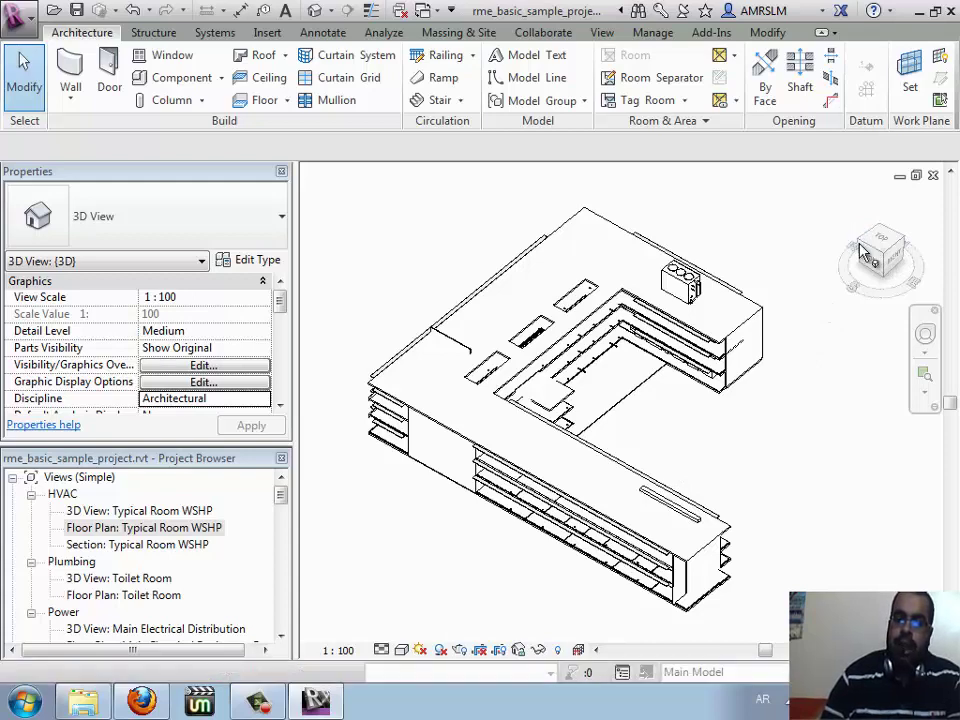
left_click(860, 250)
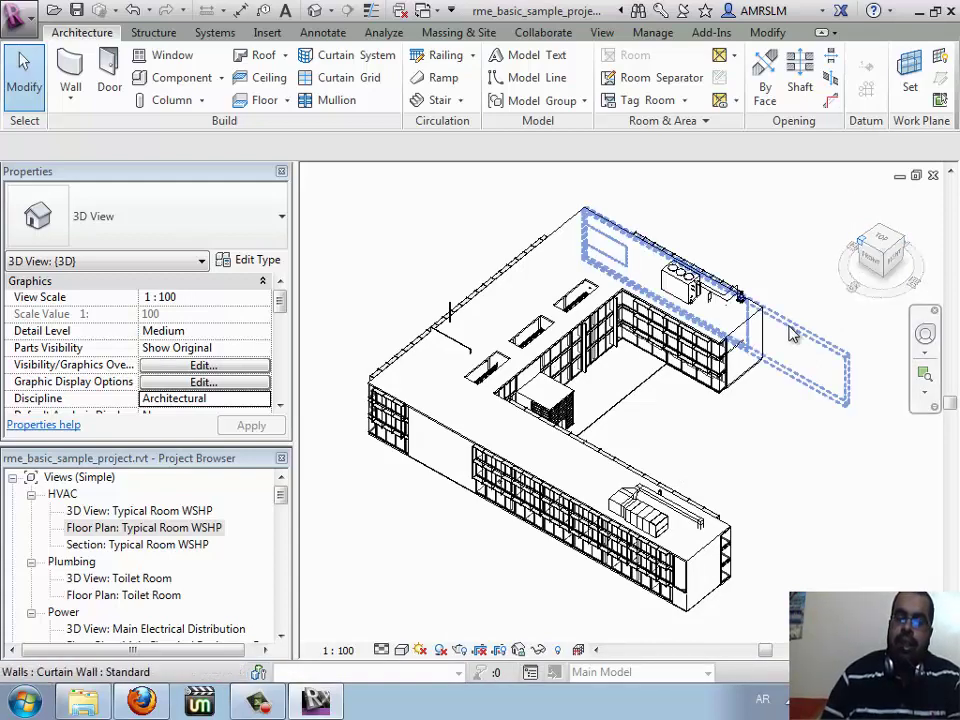
left_click(887, 245)
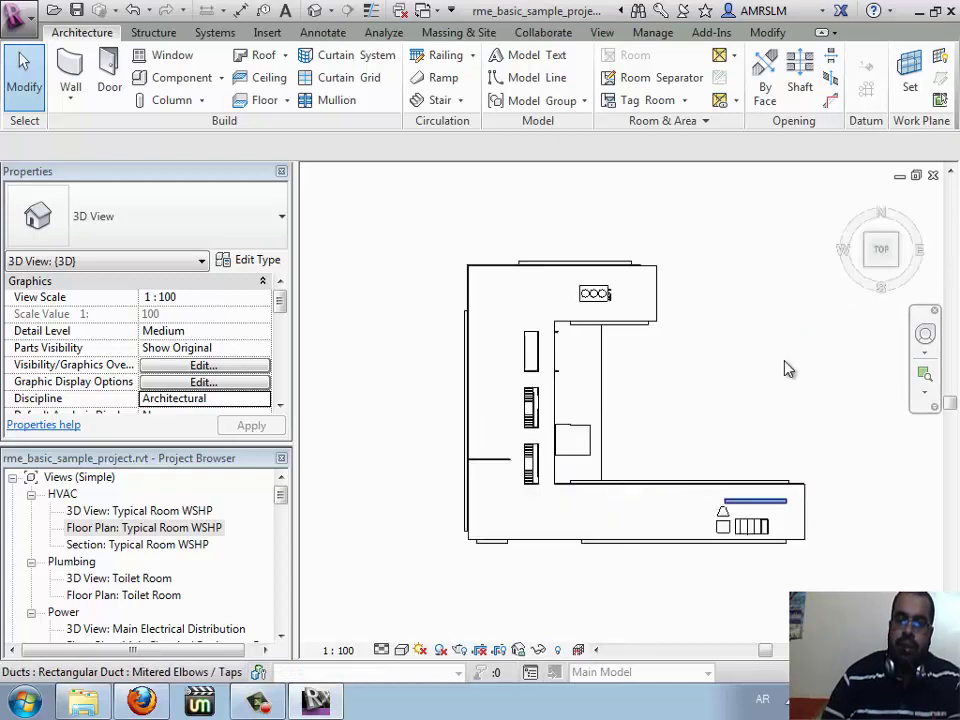
left_click(889, 266)
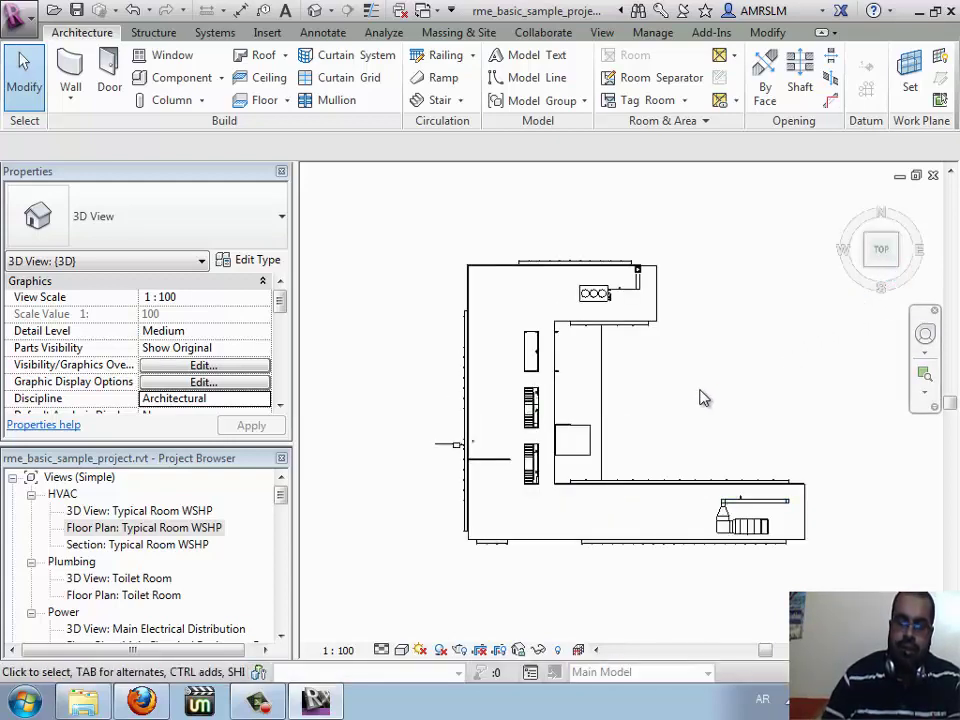
mouse_move(686, 399)
middle_mouse_down("shift")
mouse_move(723, 316)
mouse_move(729, 274)
middle_mouse_up("shift")
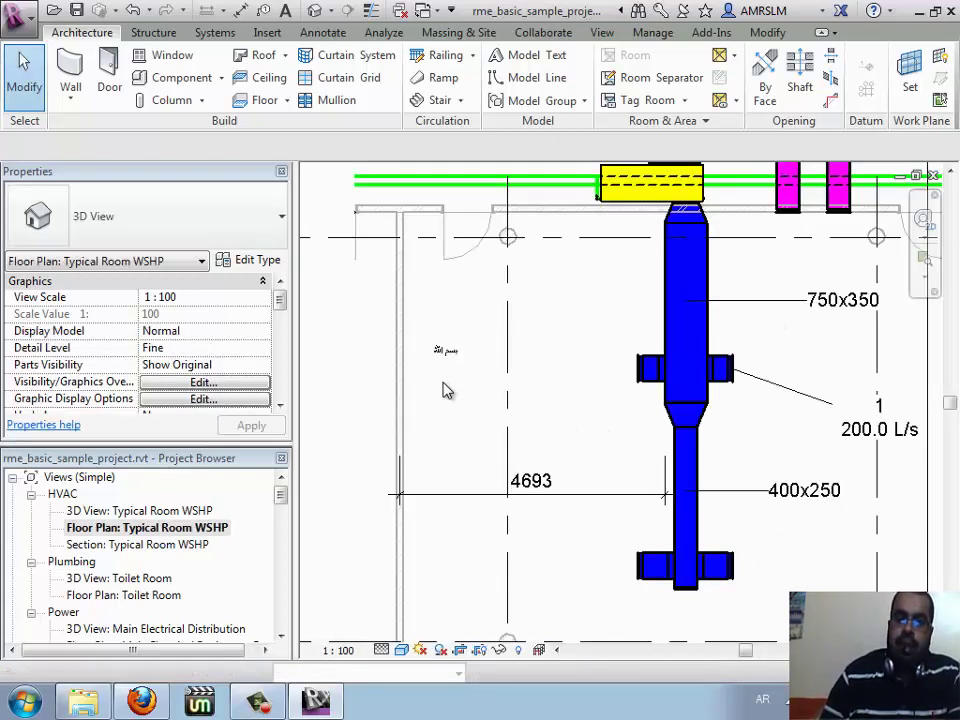
- Draw a vertical section line from above the duct to below the room
scroll(447, 390, "down", 2)
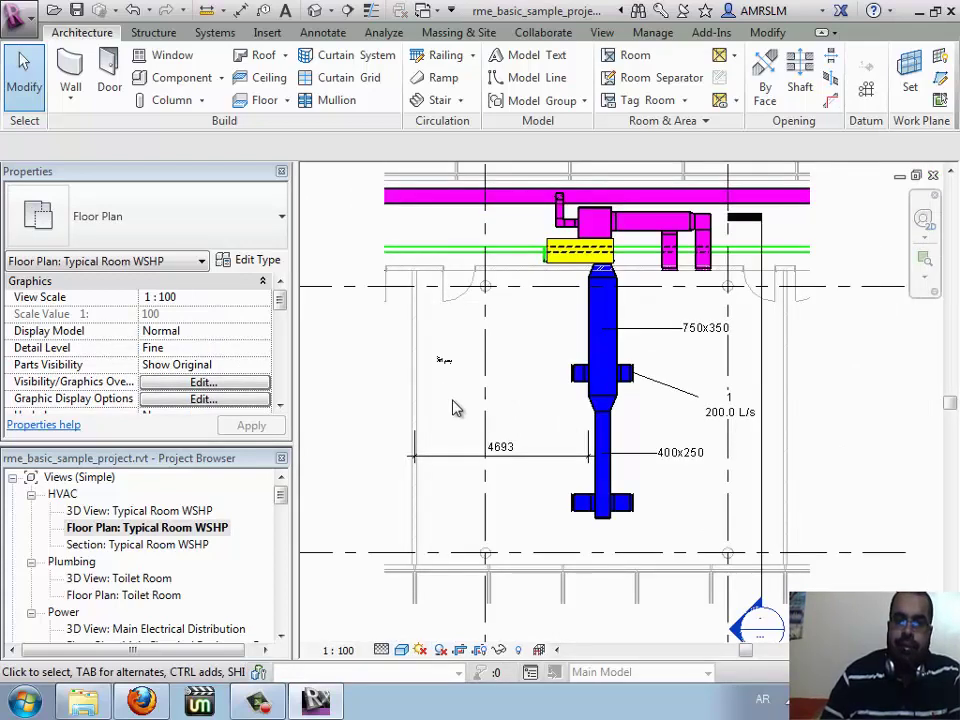
left_click(348, 10)
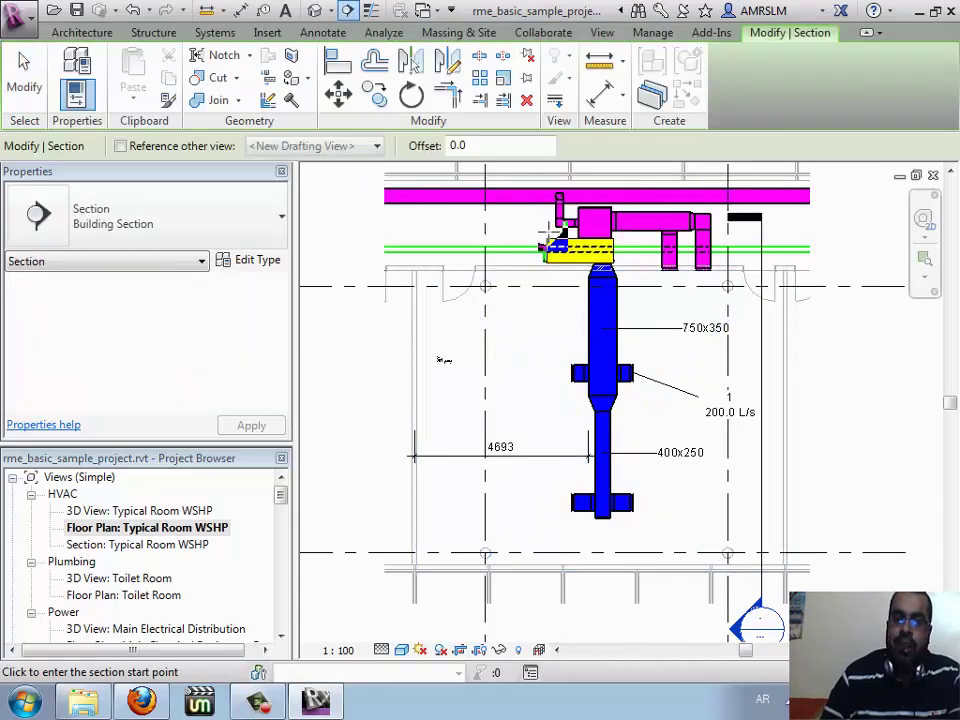
left_click(561, 162)
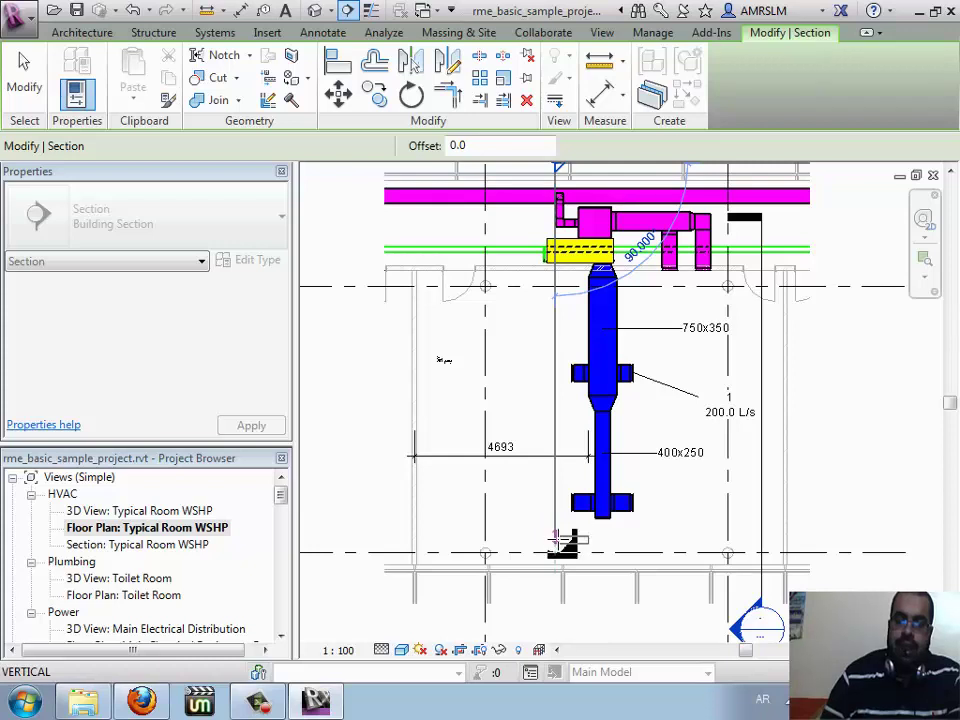
left_click(557, 612)
key("Escape")
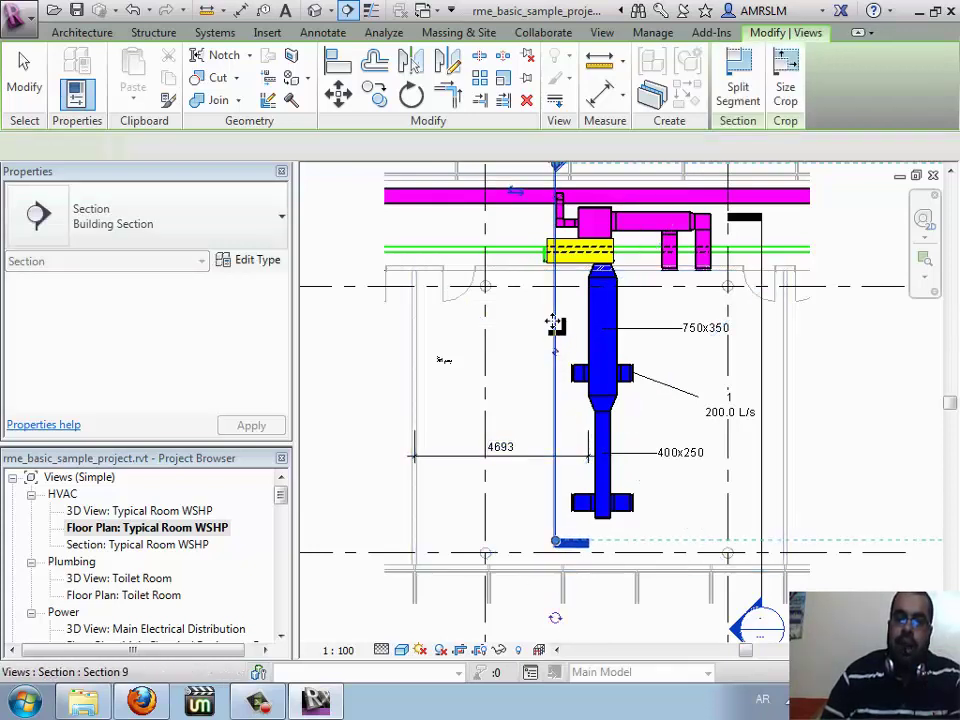
- Open the new section's view with Go to View, then close it to return to the plan
left_click(555, 321)
right_click(555, 321)
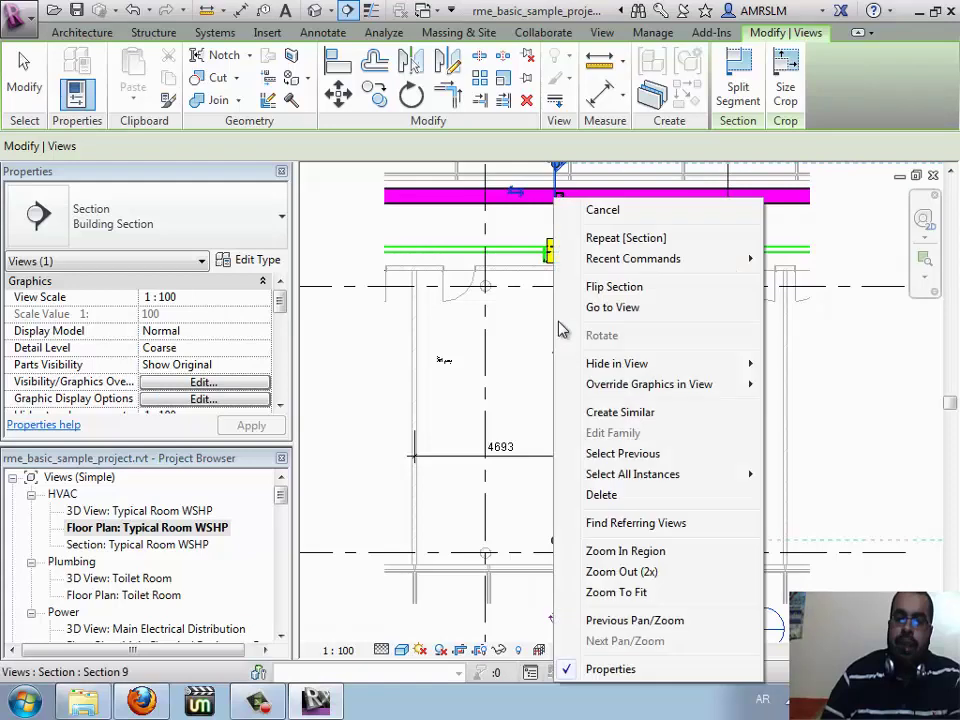
left_click(613, 308)
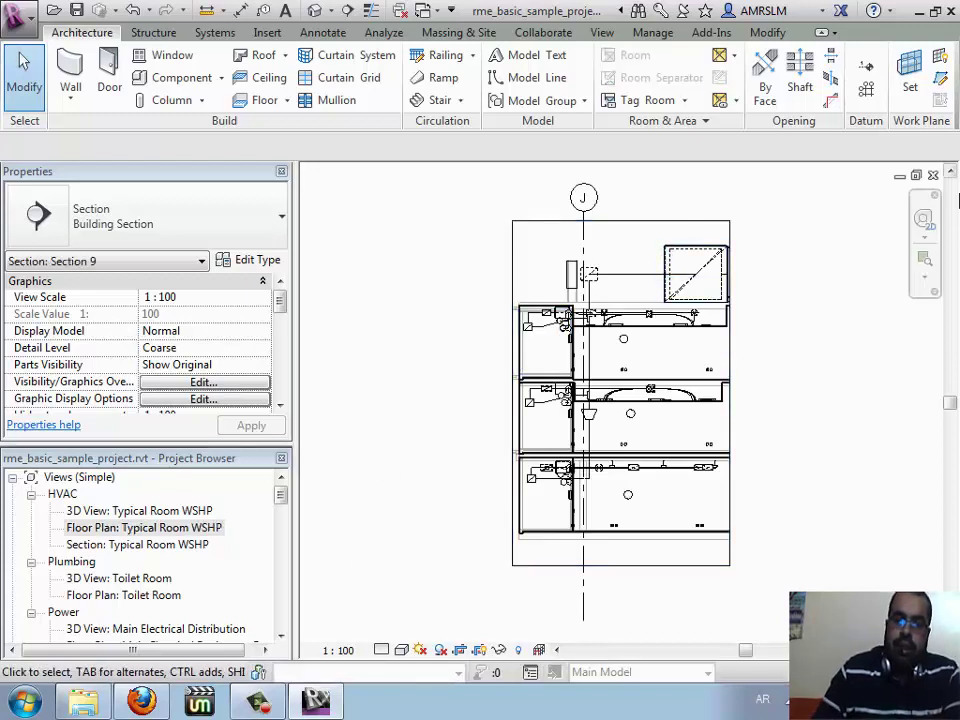
left_click(933, 175)
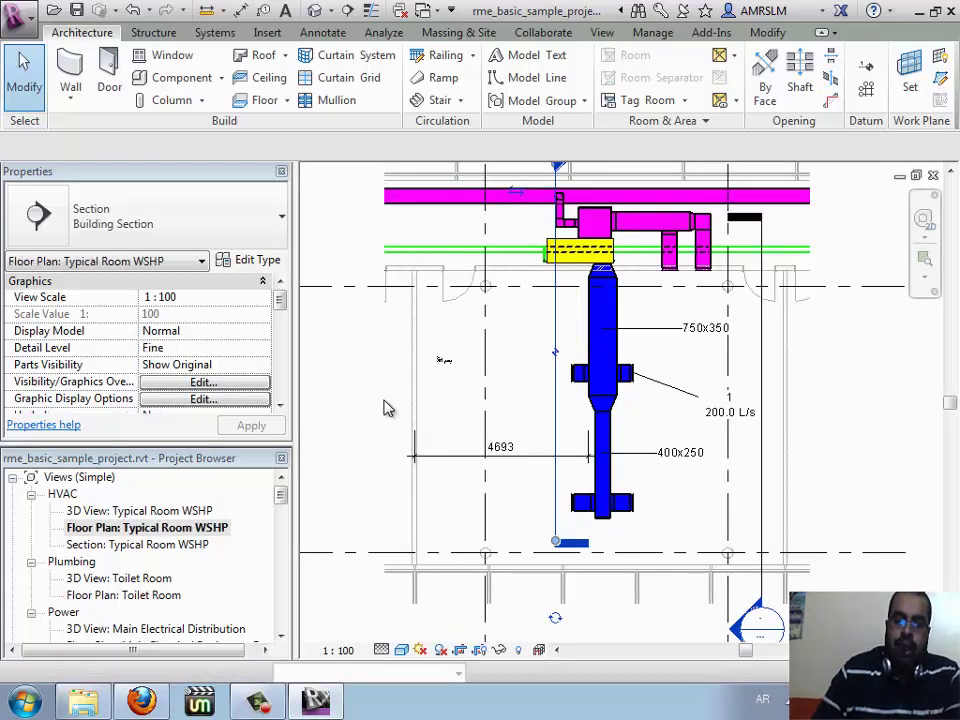
- Delete the vertical section and draw a horizontal one from the right of the room to the left wall
key("Delete")
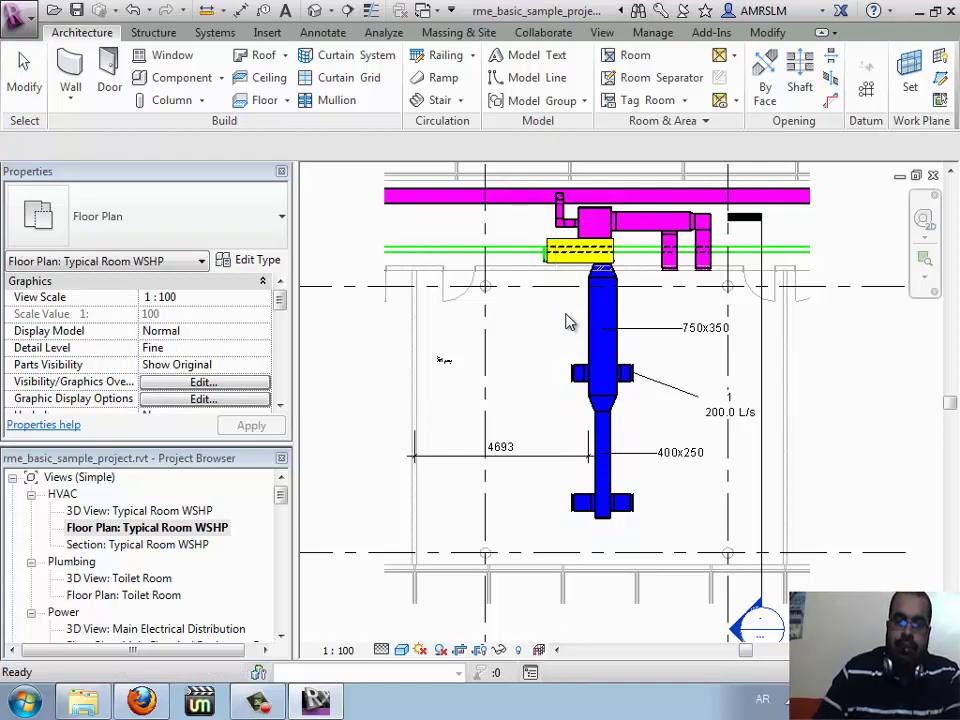
left_click(347, 10)
left_click(765, 459)
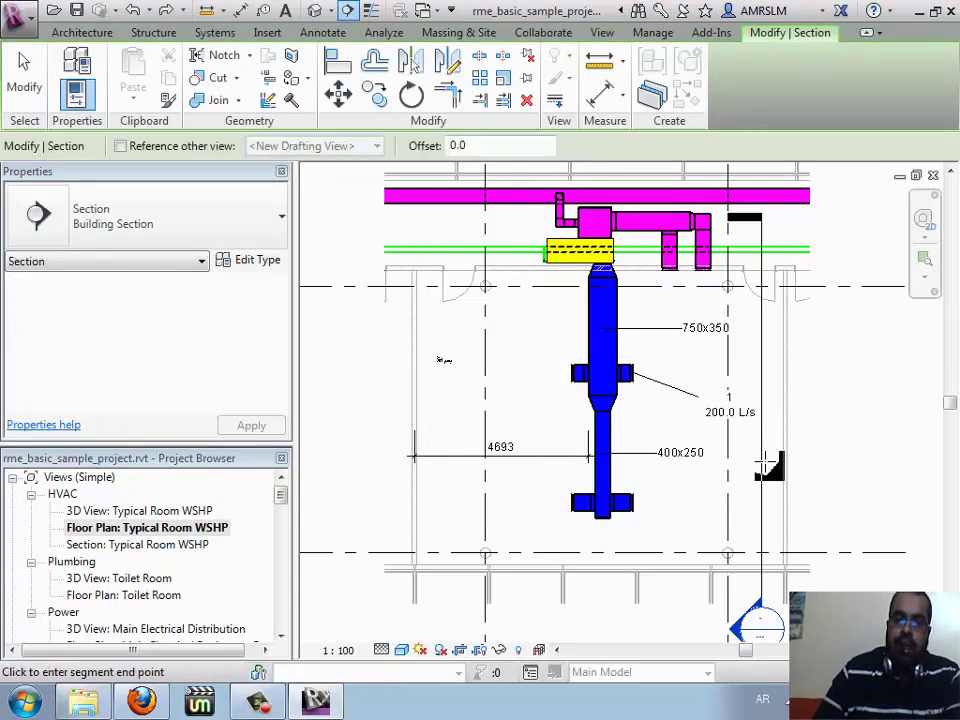
left_click(431, 468)
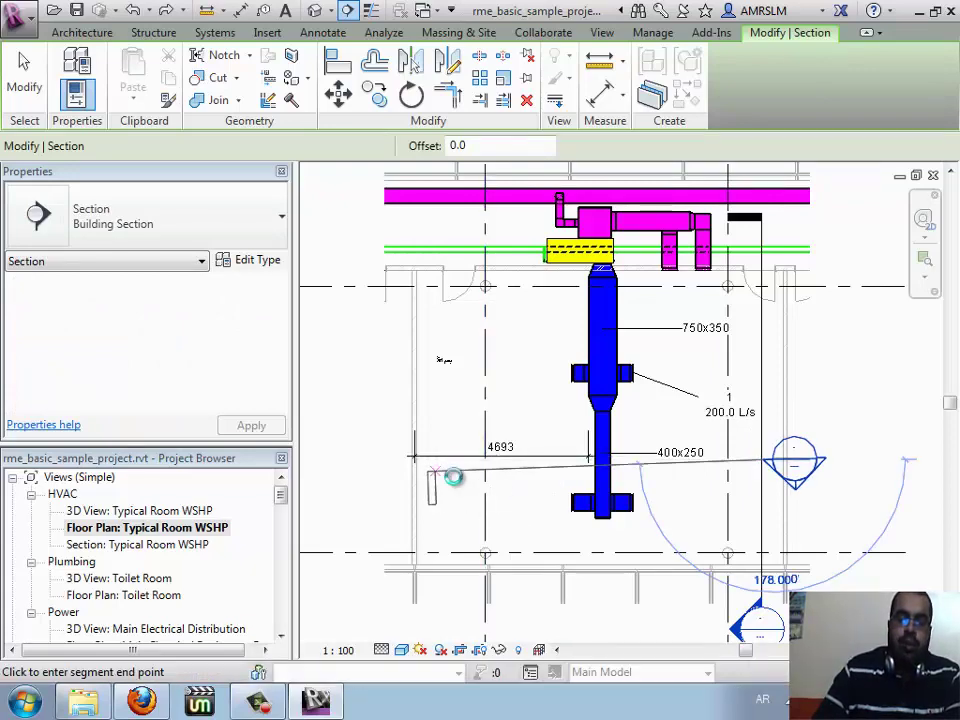
left_click(450, 476)
- Go to the new section view, set its Detail Level to Fine, then return to the Typical Room WSHP plan
right_click(463, 483)
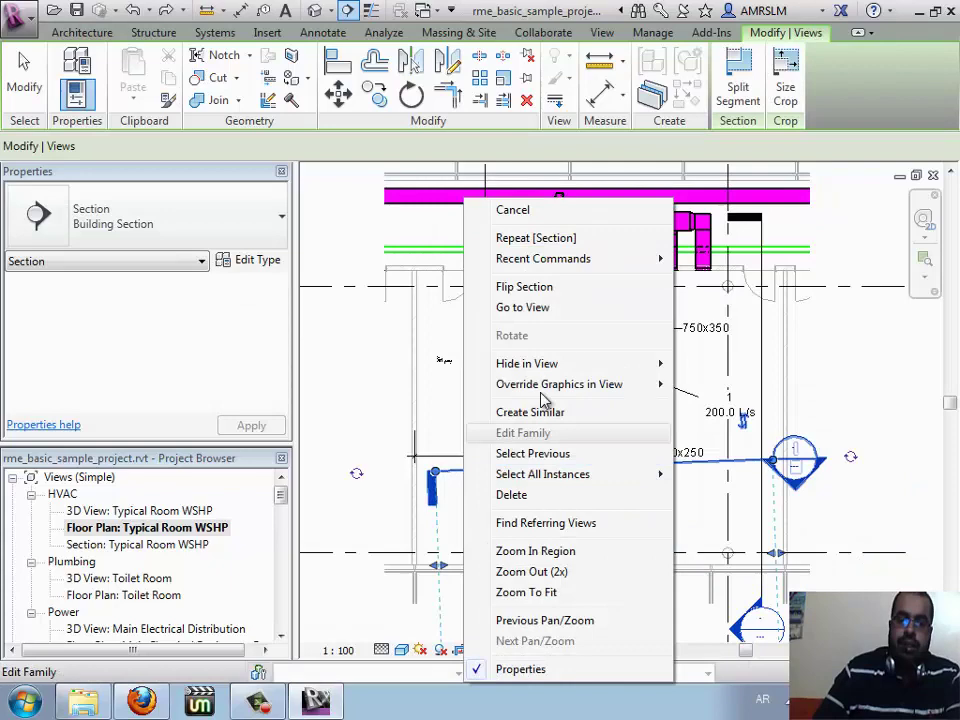
left_click(545, 315)
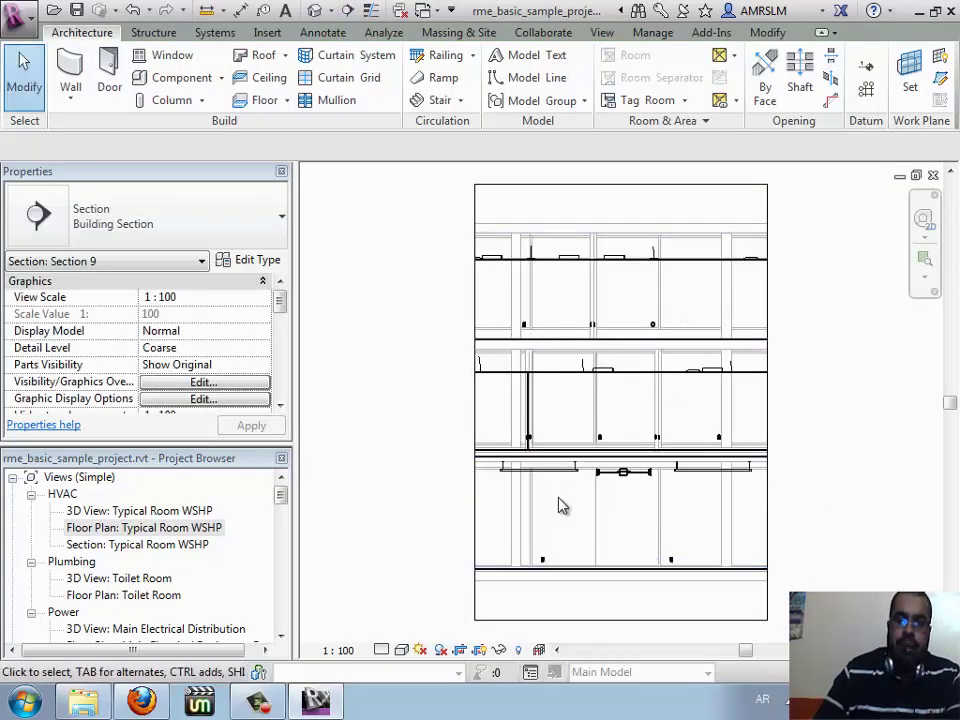
scroll(698, 430, "up", 2)
scroll(692, 437, "up", 2)
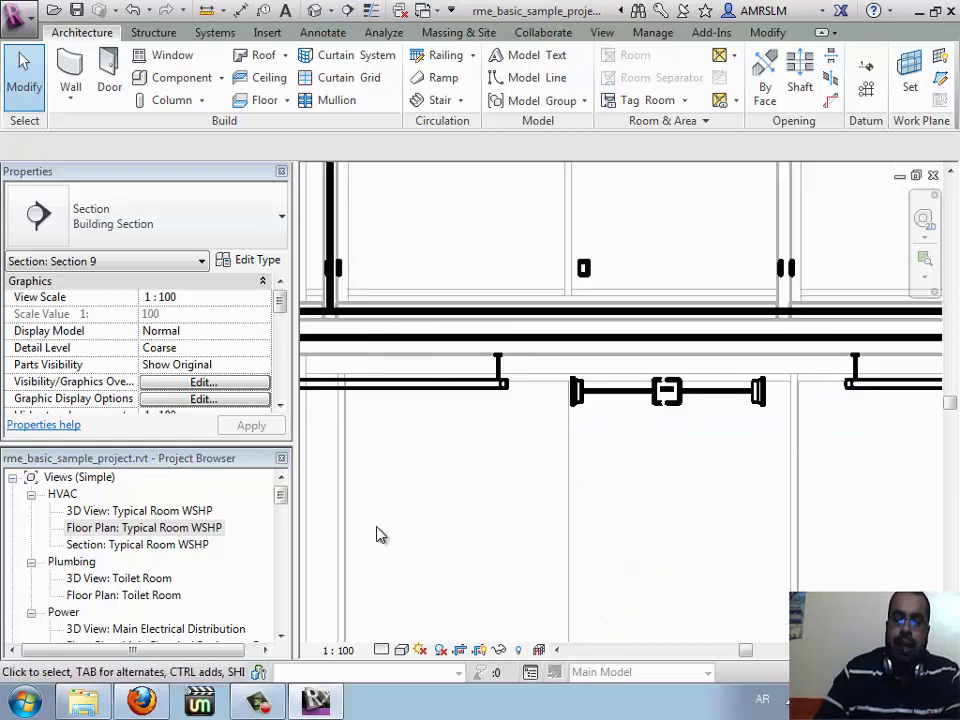
left_click(381, 651)
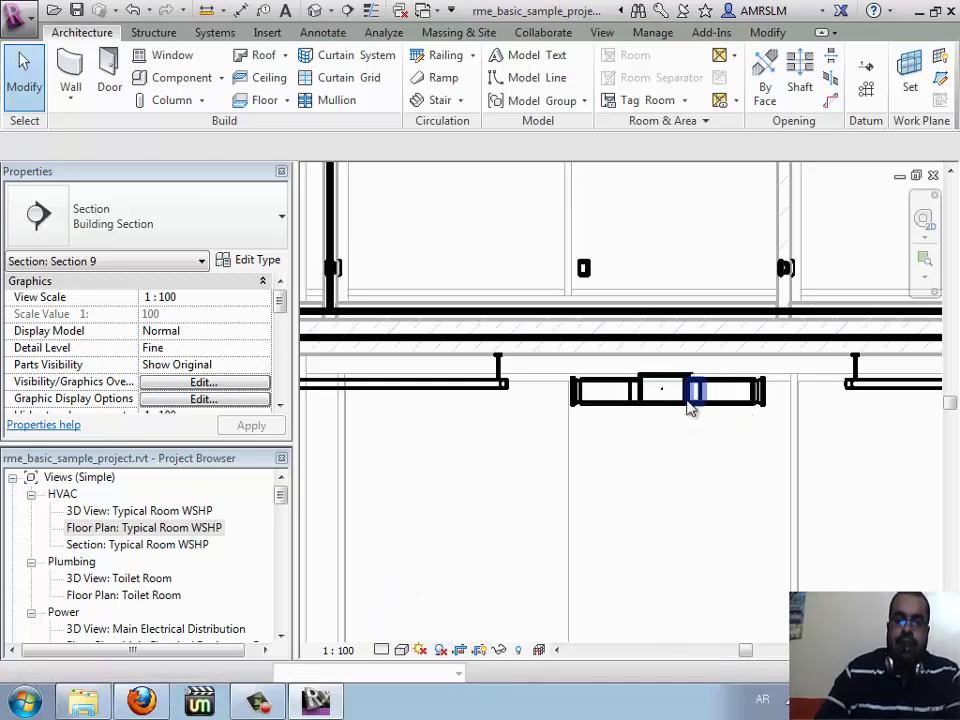
scroll(462, 532, "down", 2)
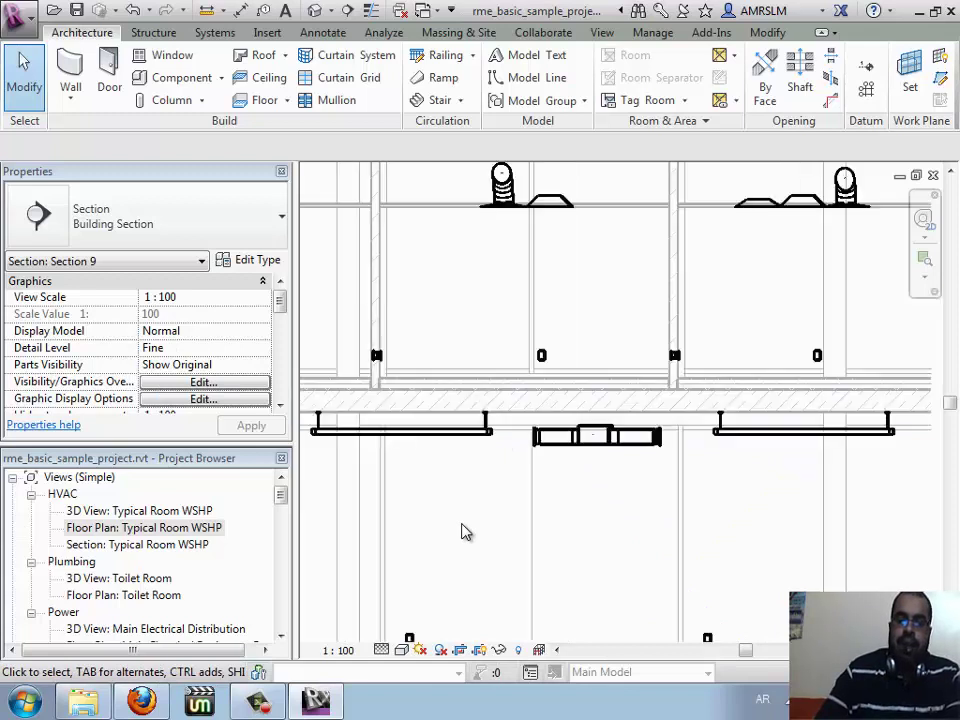
scroll(462, 532, "down", 2)
scroll(462, 532, "down", 1)
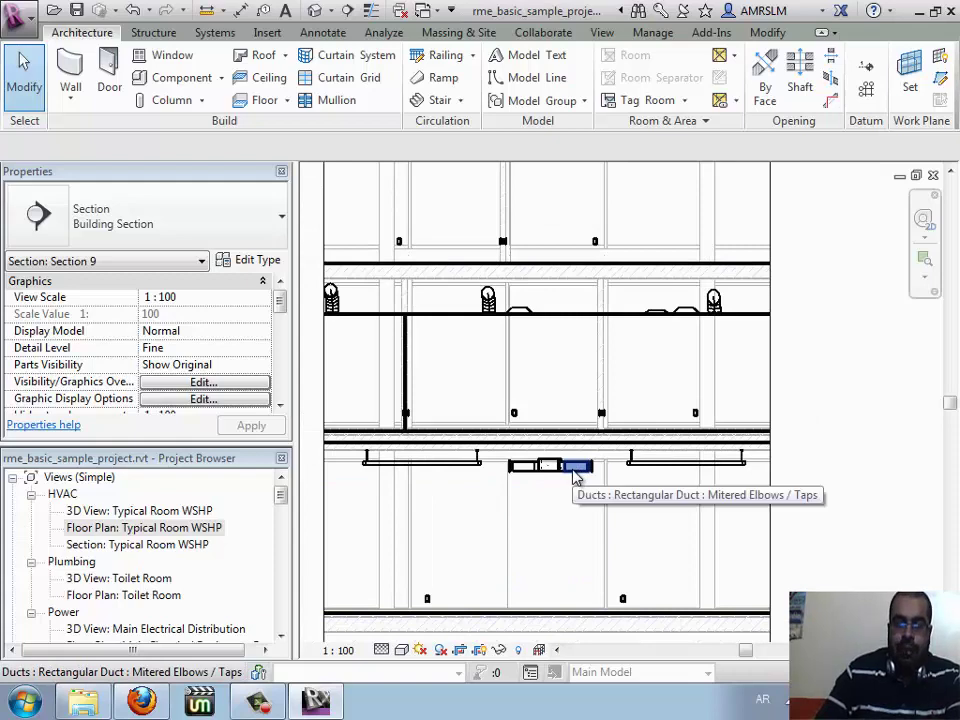
key("ctrl+Tab")
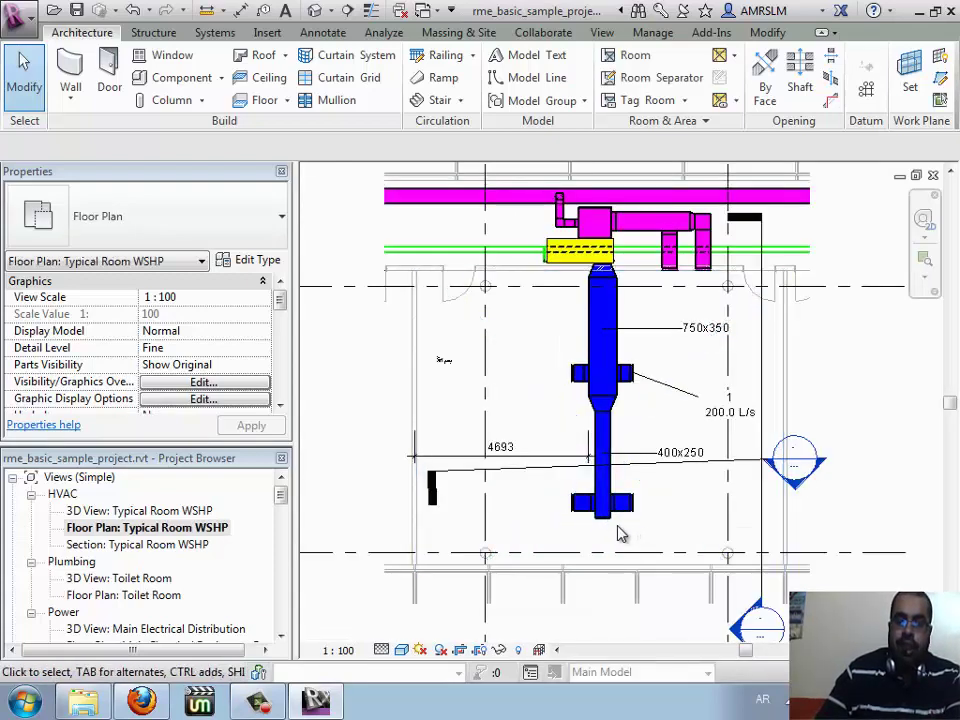
scroll(606, 538, "up", 3)
left_click_drag(557, 537, 703, 399)
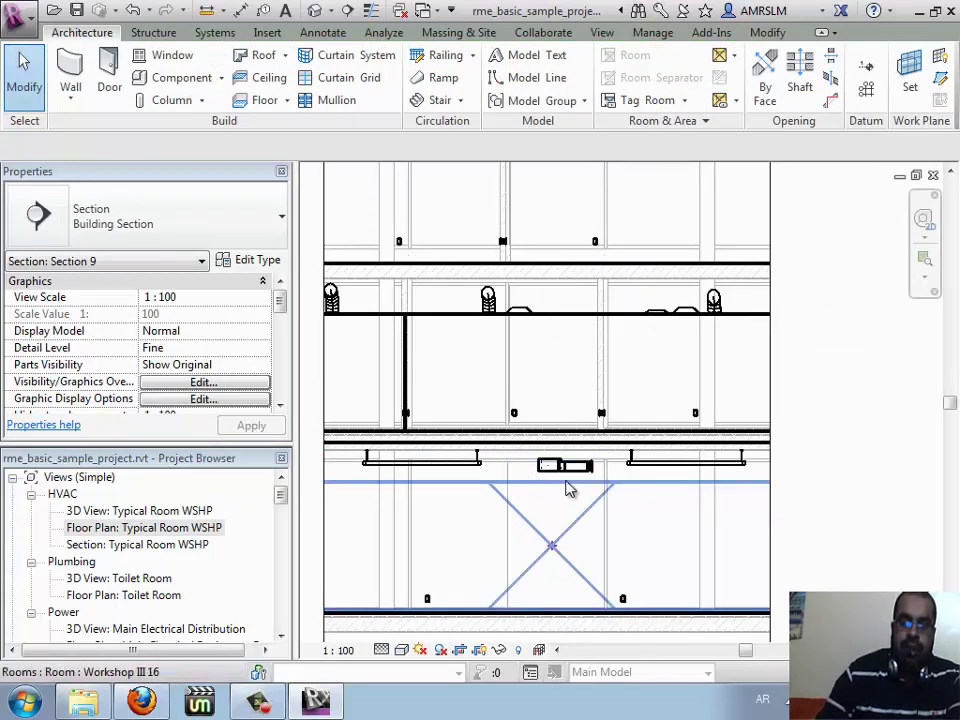
scroll(572, 462, "up", 3)
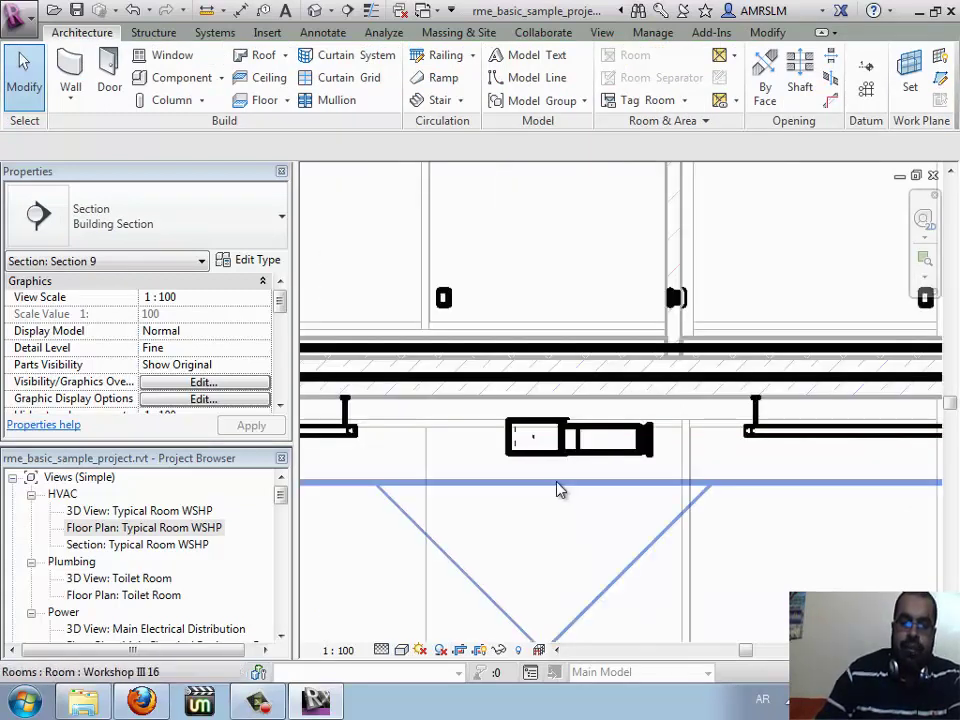
left_click_drag(553, 470, 680, 396)
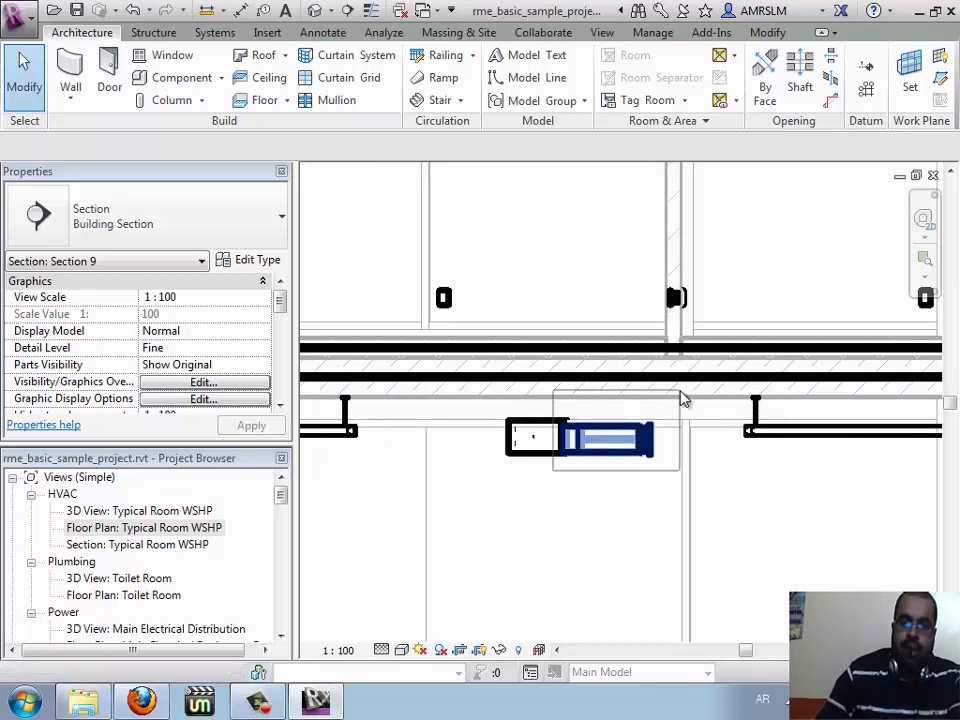
key("Escape")
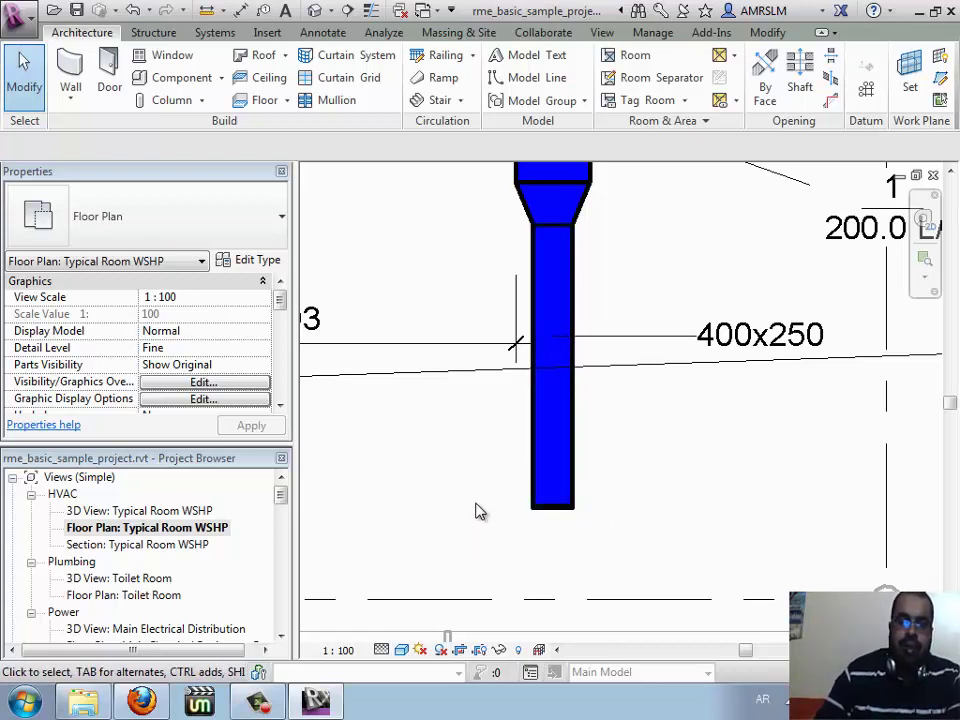
scroll(477, 507, "down", 4)
scroll(477, 507, "down", 1)
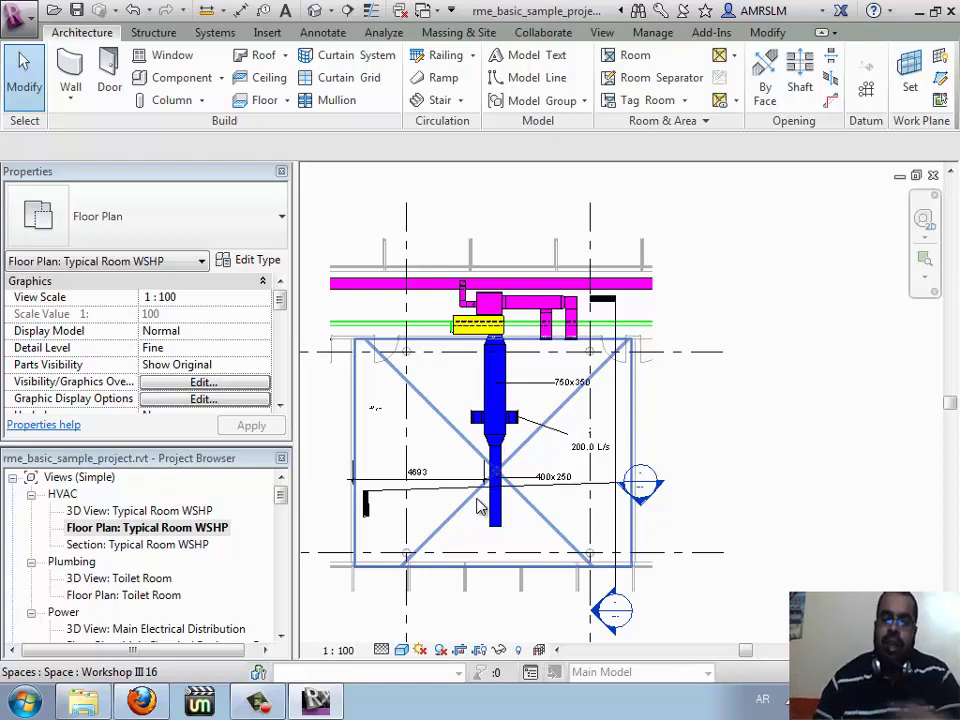
left_click(150, 701)
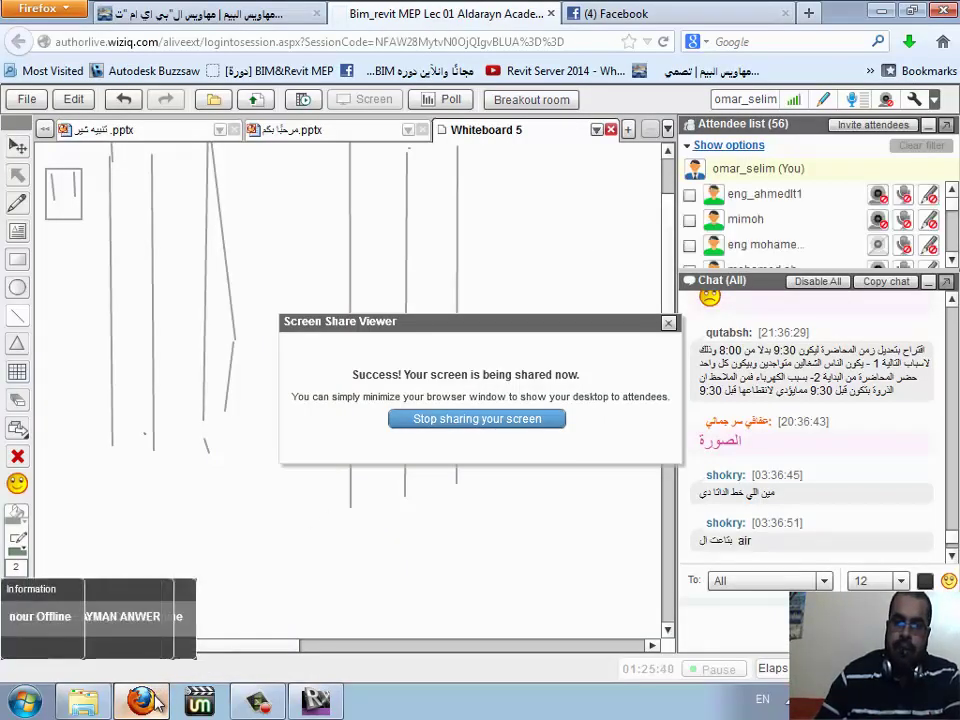
left_click(150, 701)
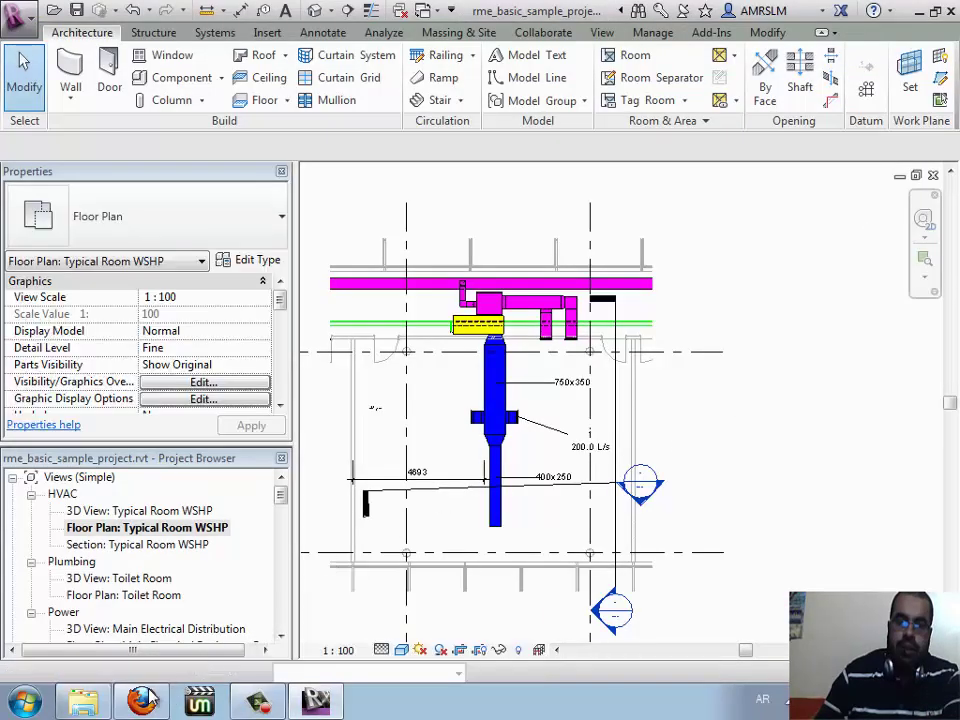
left_click(145, 701)
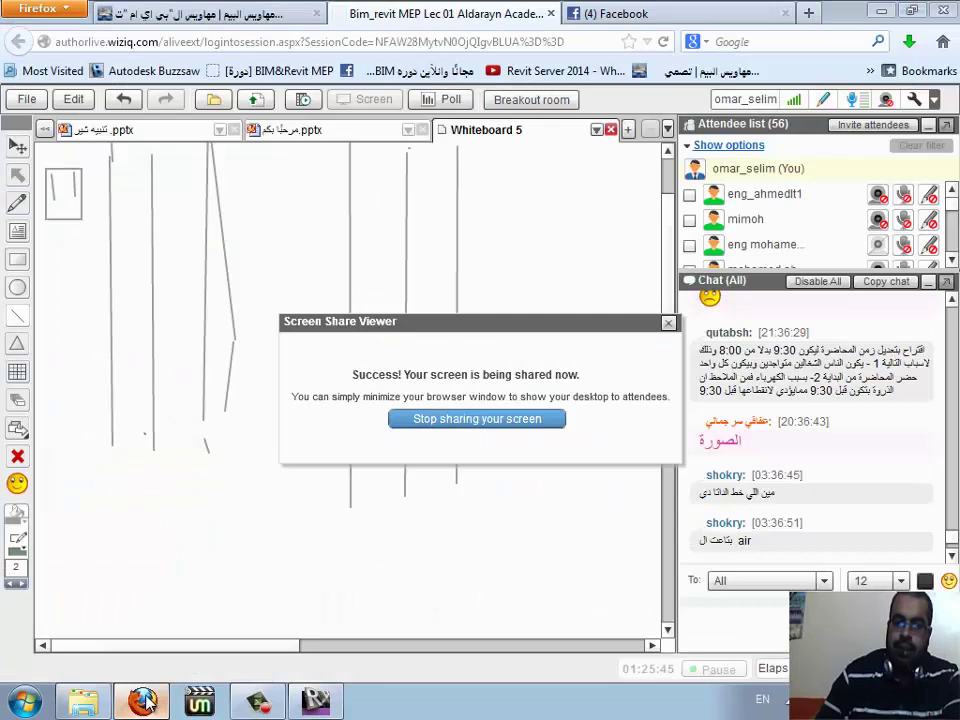
left_click(145, 701)
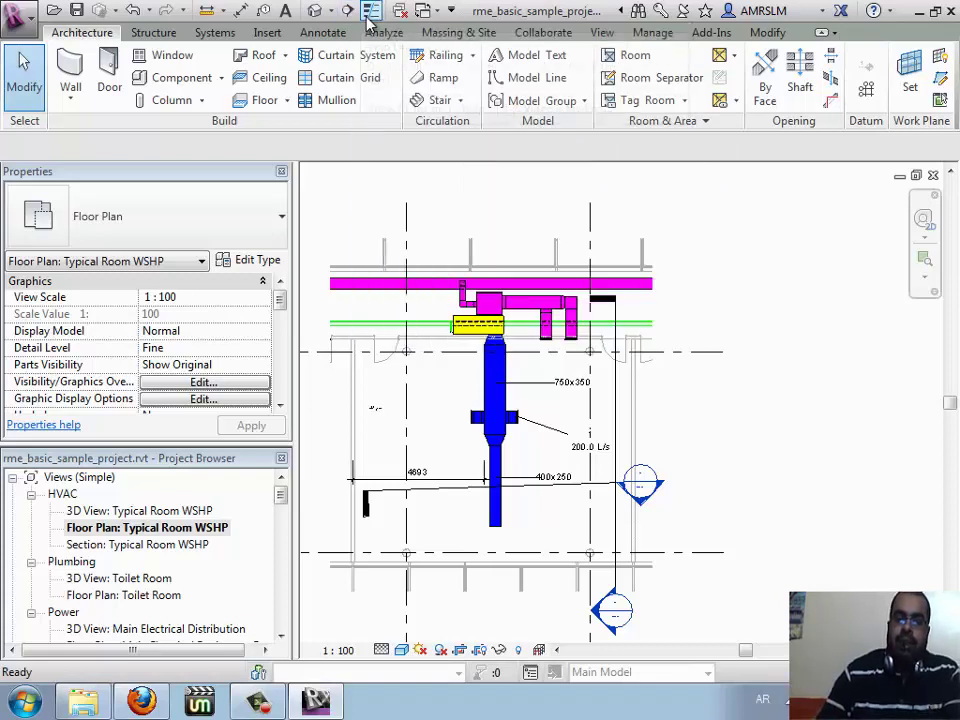
middle_click_drag(510, 386, 490, 365)
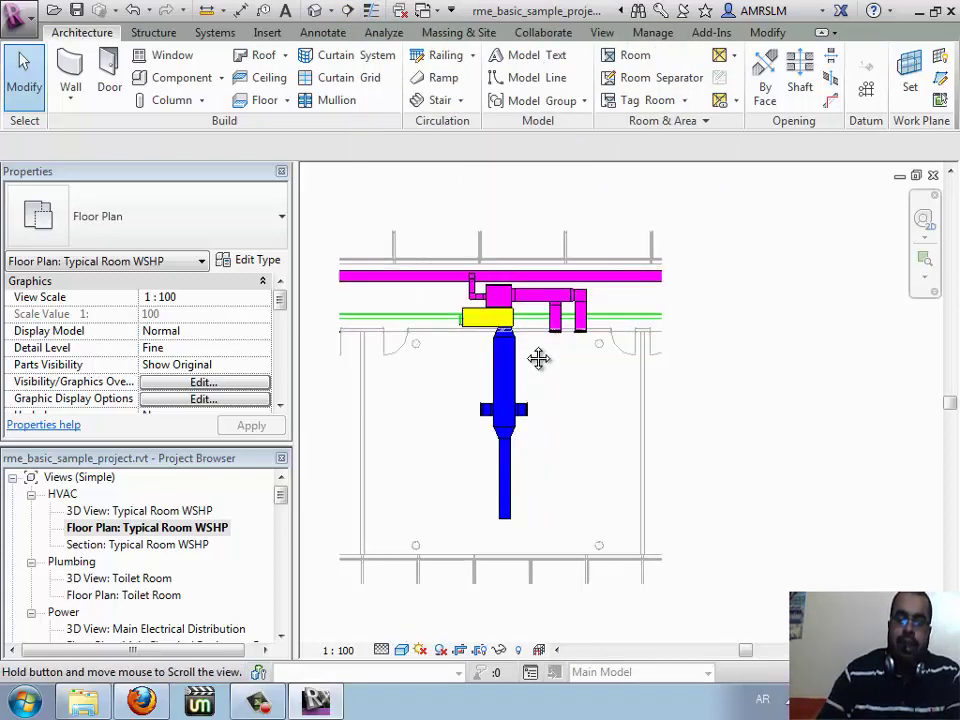
scroll(490, 365, "up", 2)
scroll(490, 365, "up", 3)
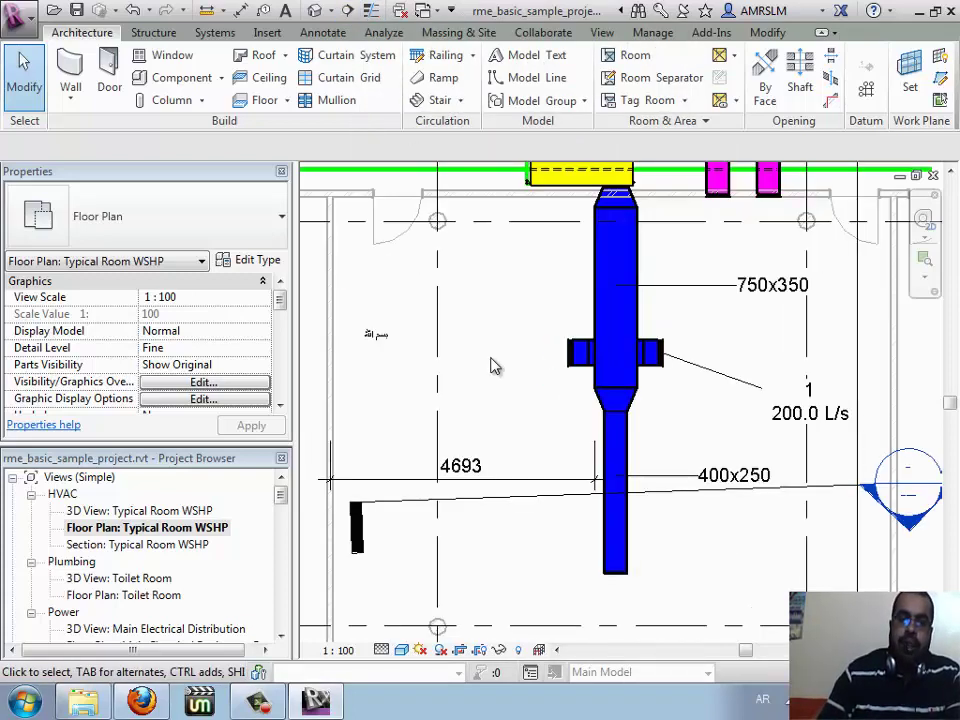
left_click(372, 12)
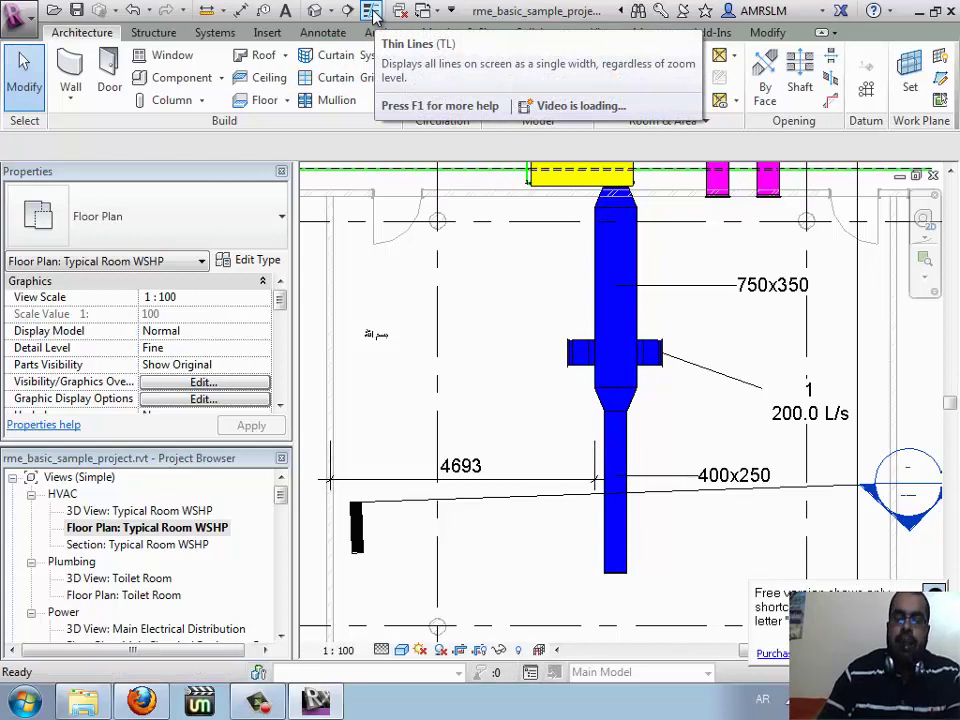
left_click(372, 12)
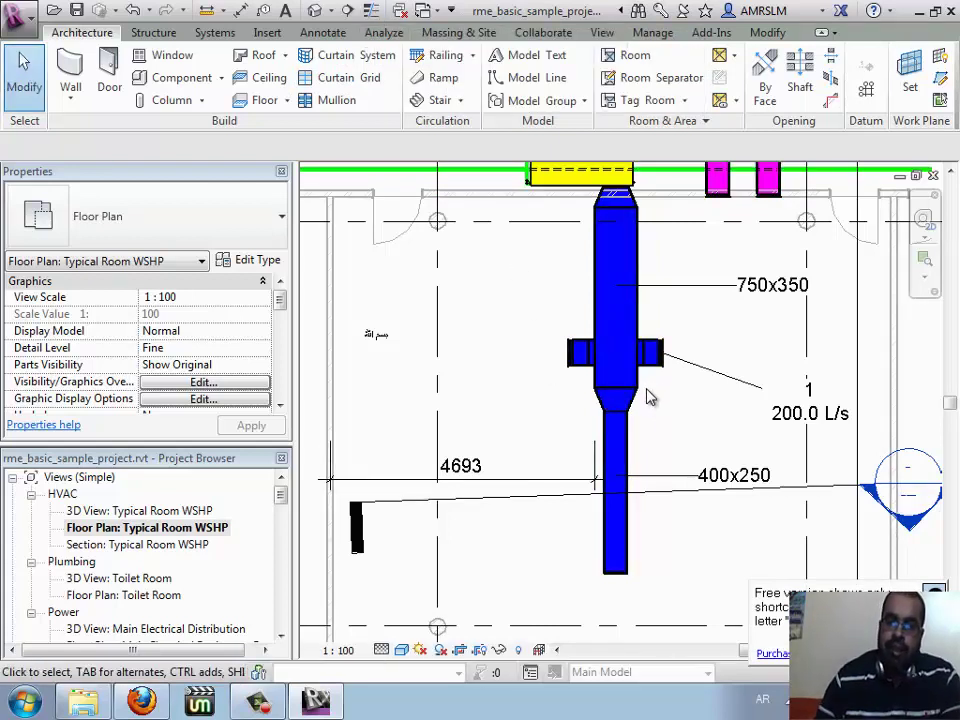
scroll(646, 396, "up", 3)
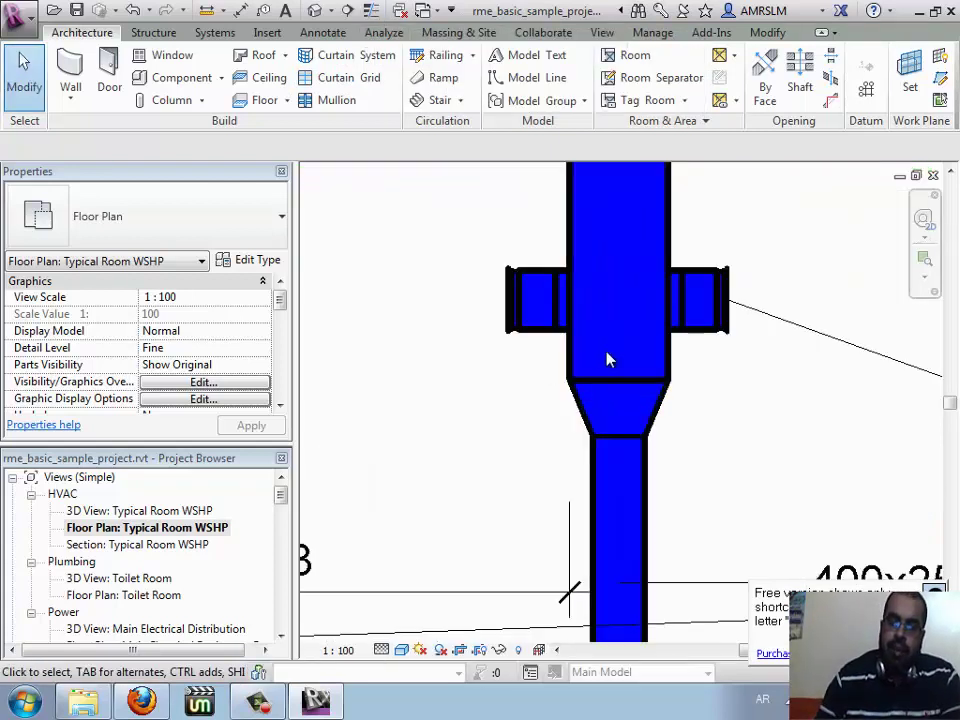
left_click(370, 10)
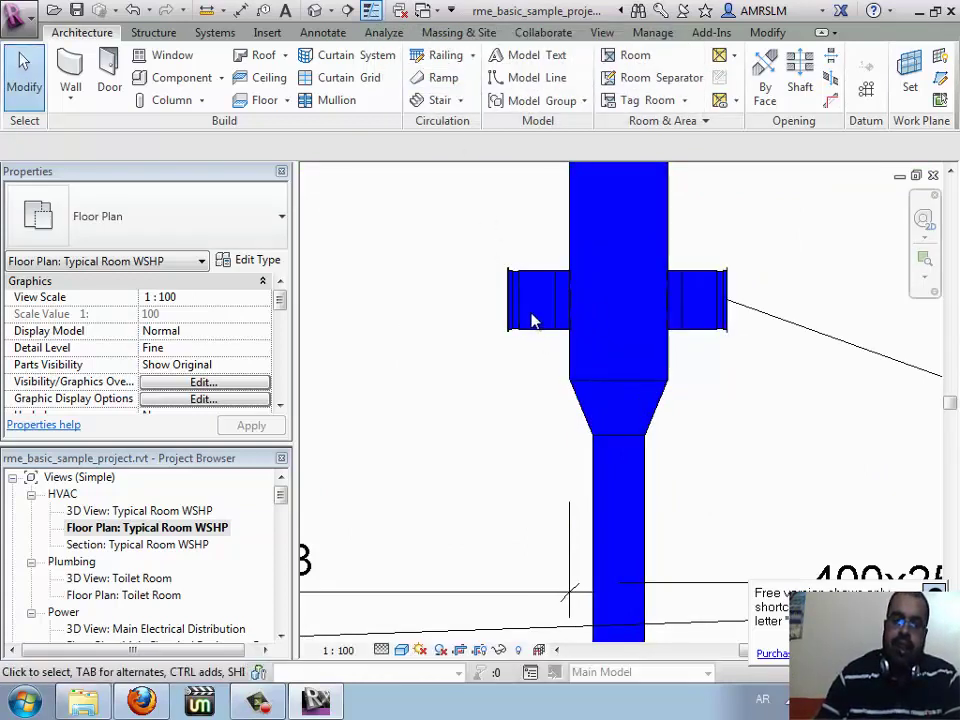
left_click(370, 10)
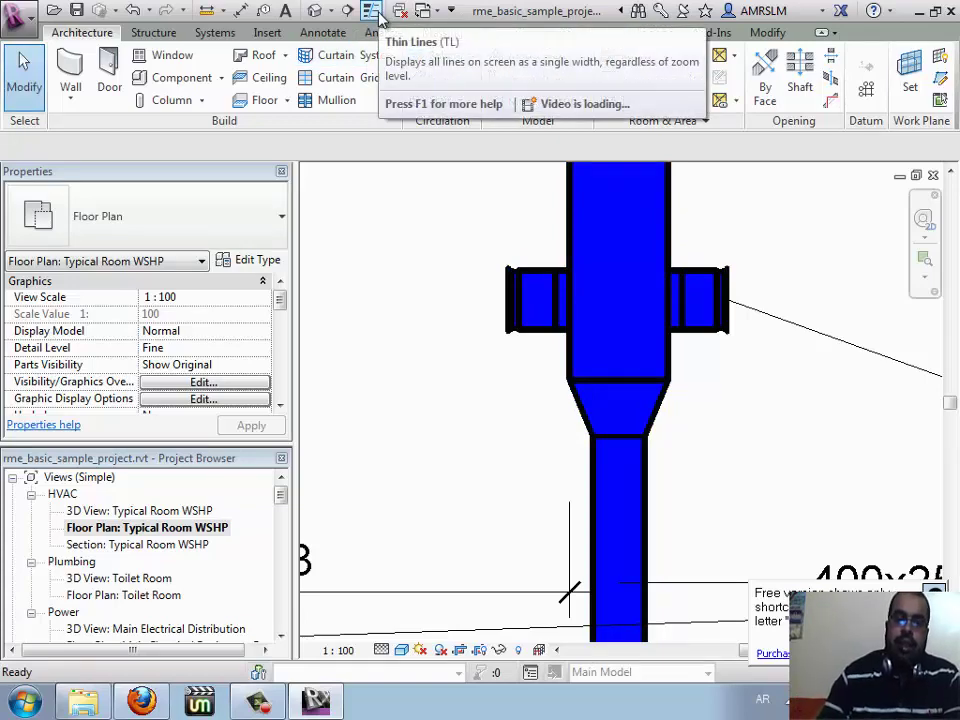
left_click(370, 10)
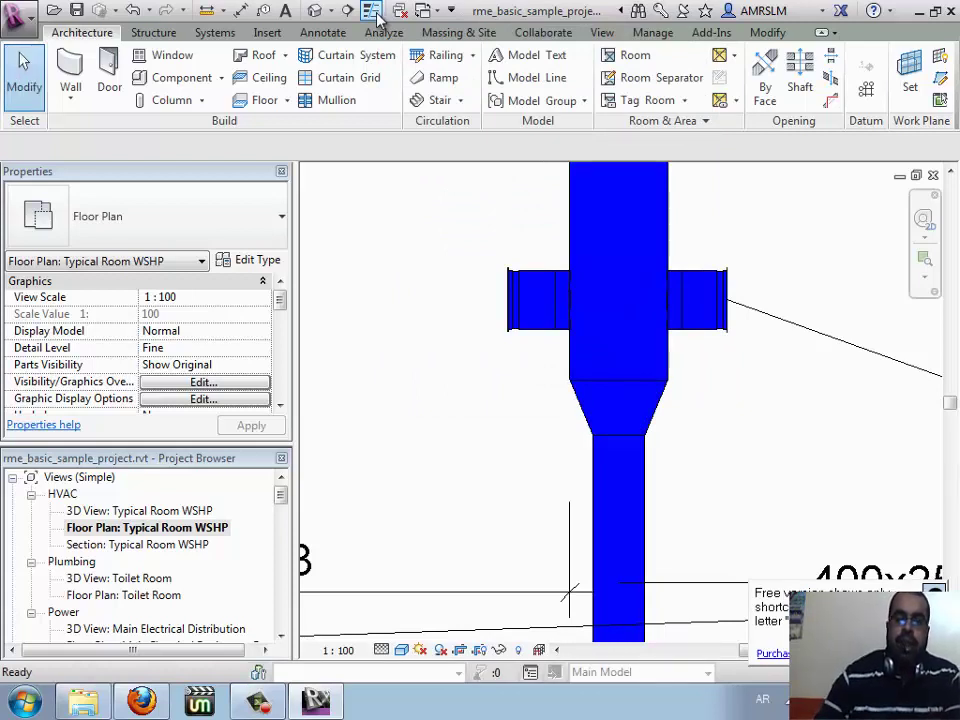
left_click(376, 14)
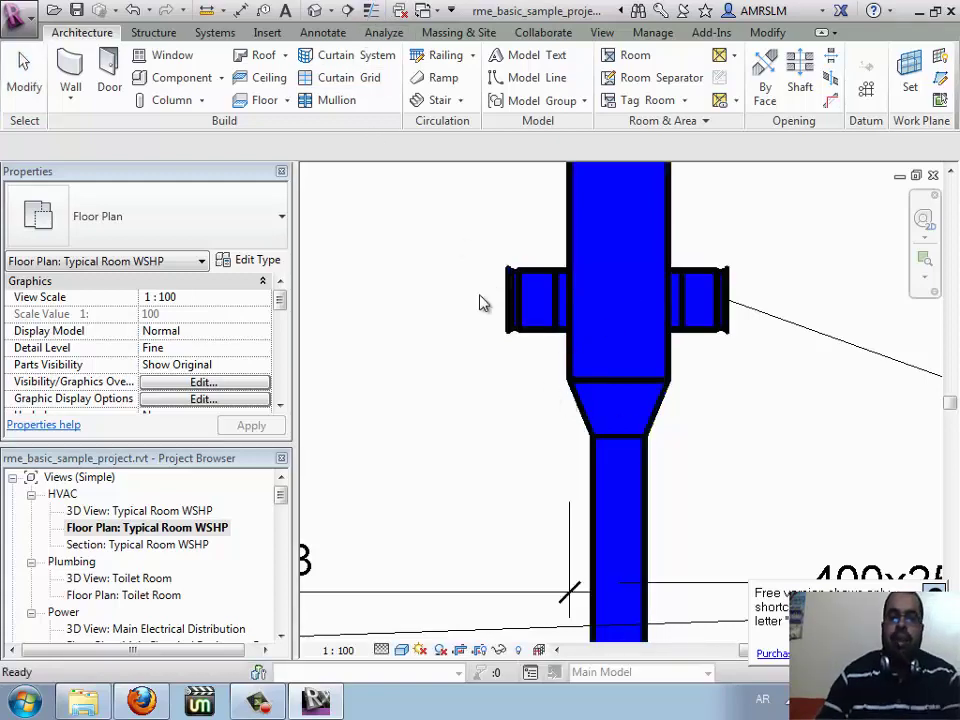
scroll(441, 330, "down", 2)
scroll(441, 330, "down", 1)
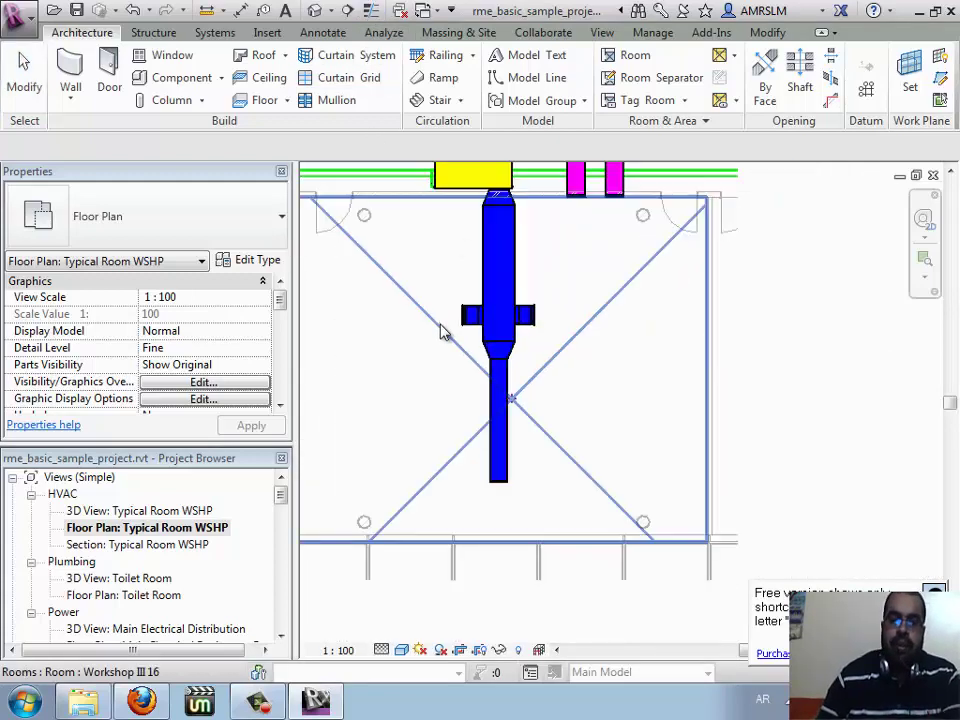
scroll(437, 253, "down", 1)
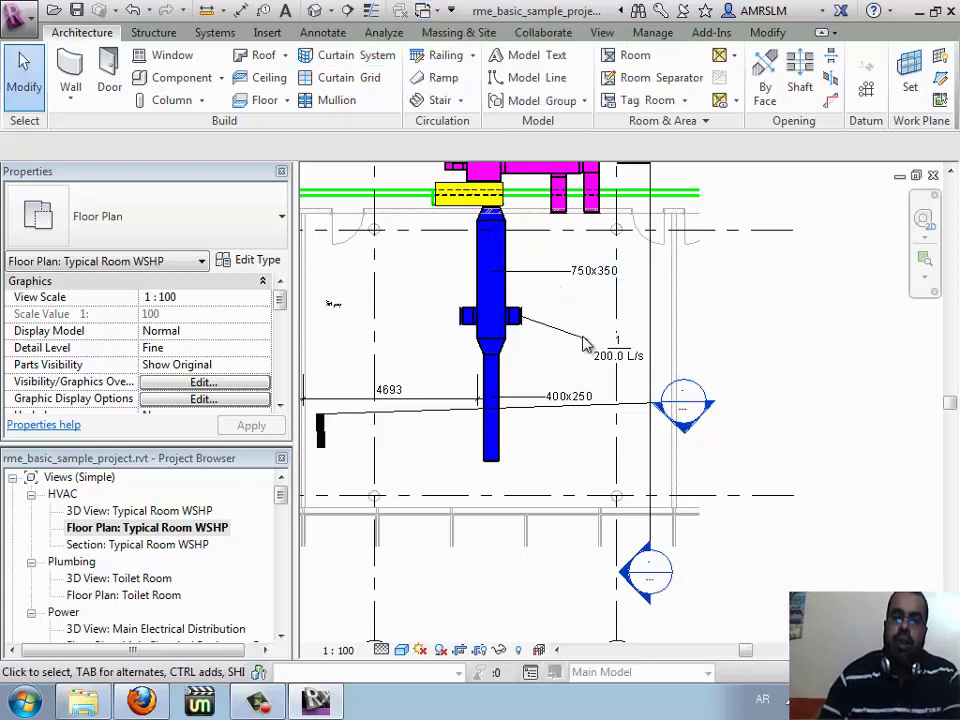
left_click(453, 10)
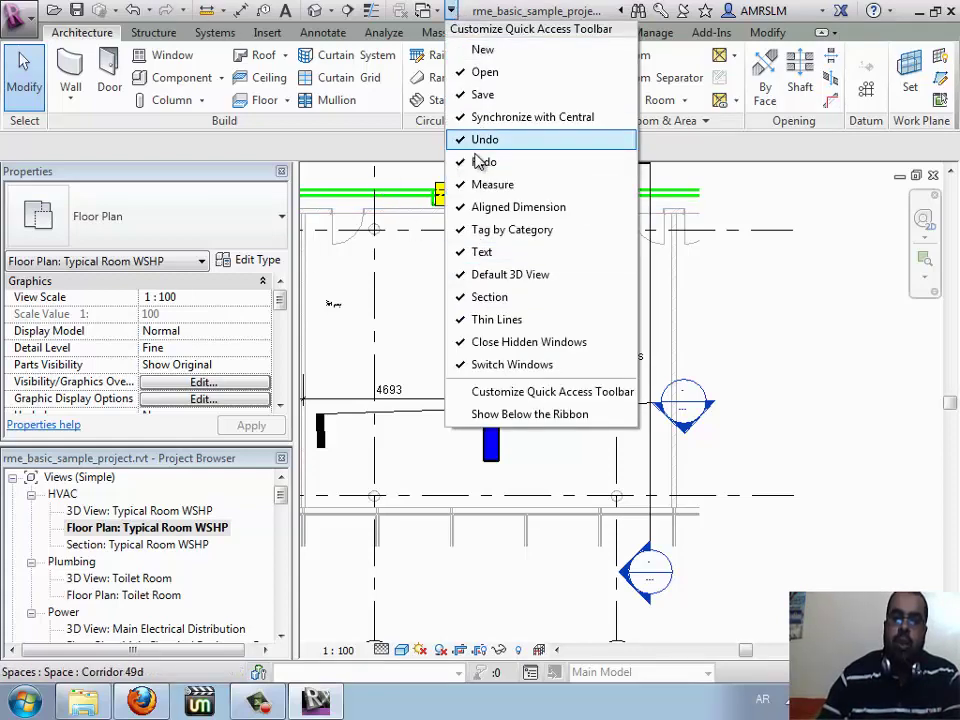
left_click(483, 161)
left_click(418, 10)
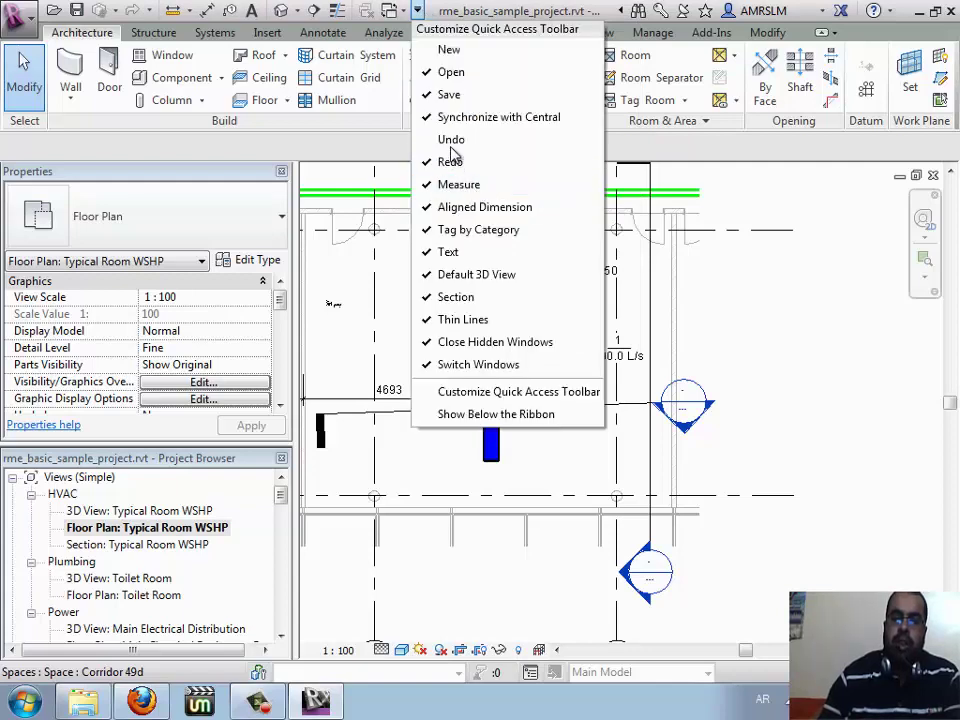
left_click(450, 161)
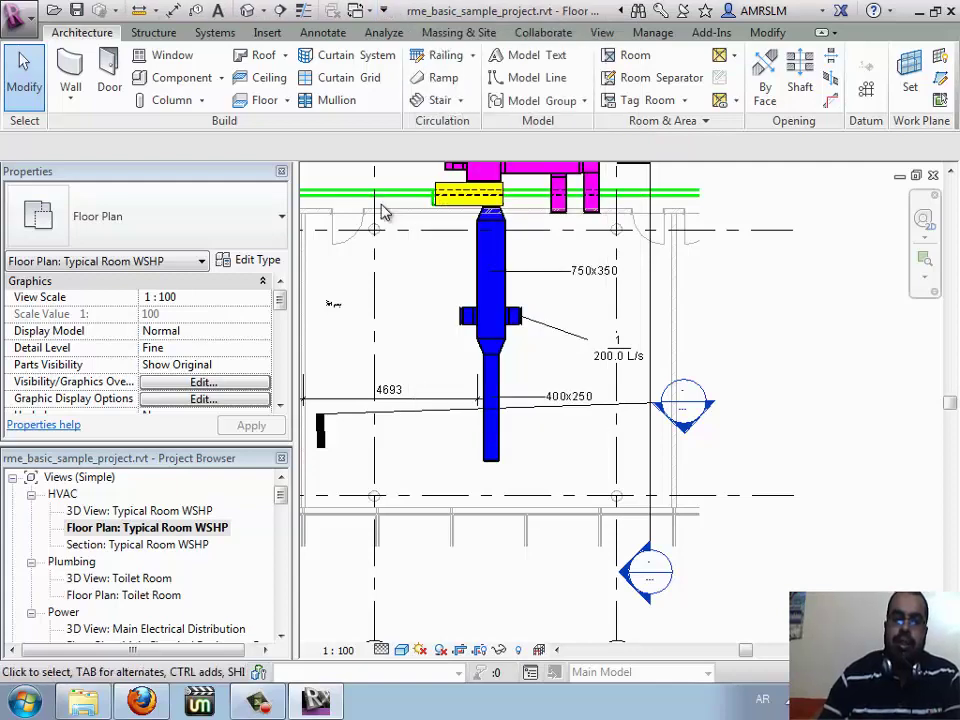
left_click(383, 10)
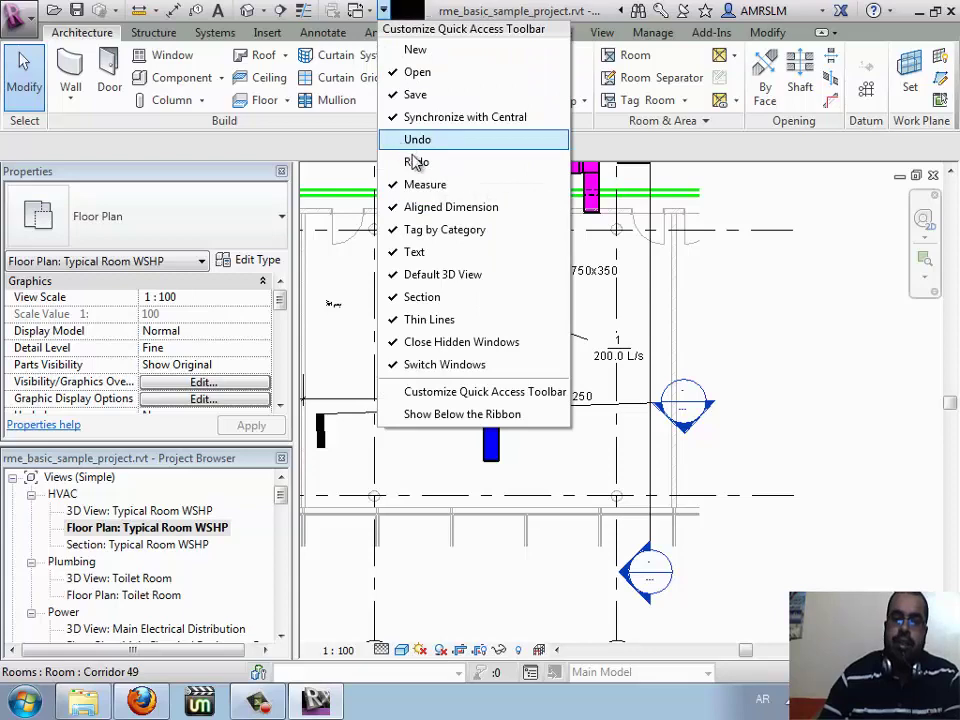
left_click(410, 145)
left_click(417, 10)
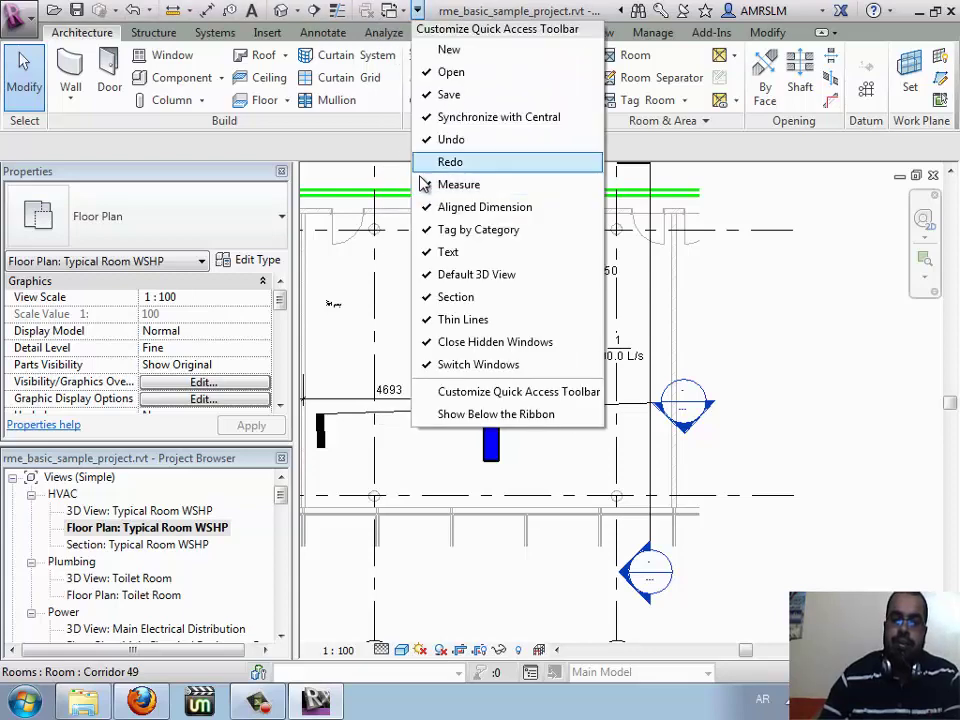
left_click(425, 161)
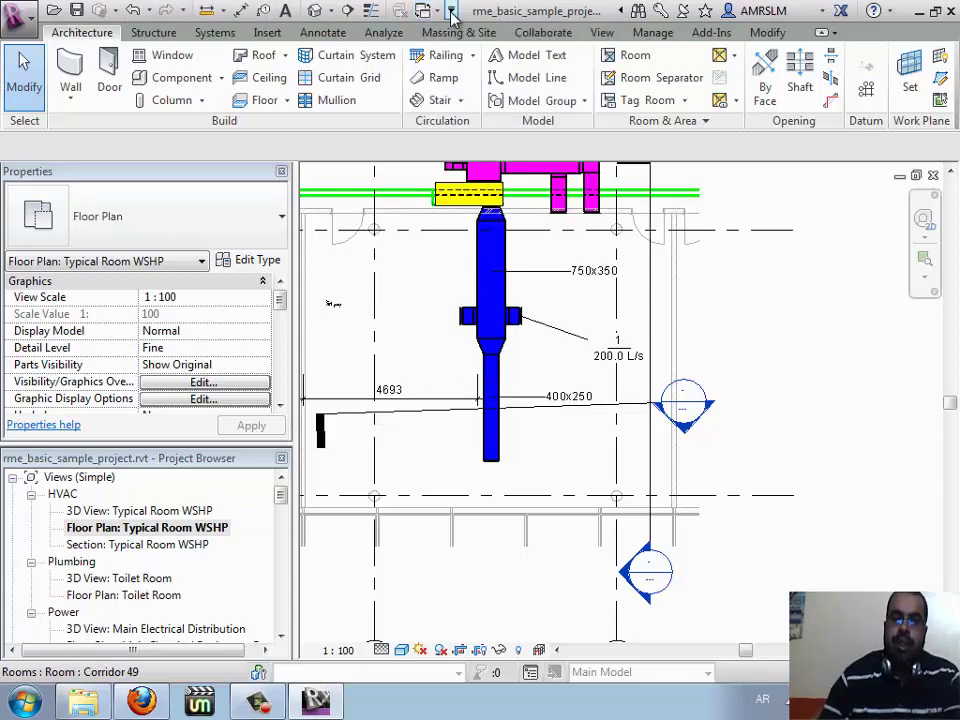
left_click(452, 12)
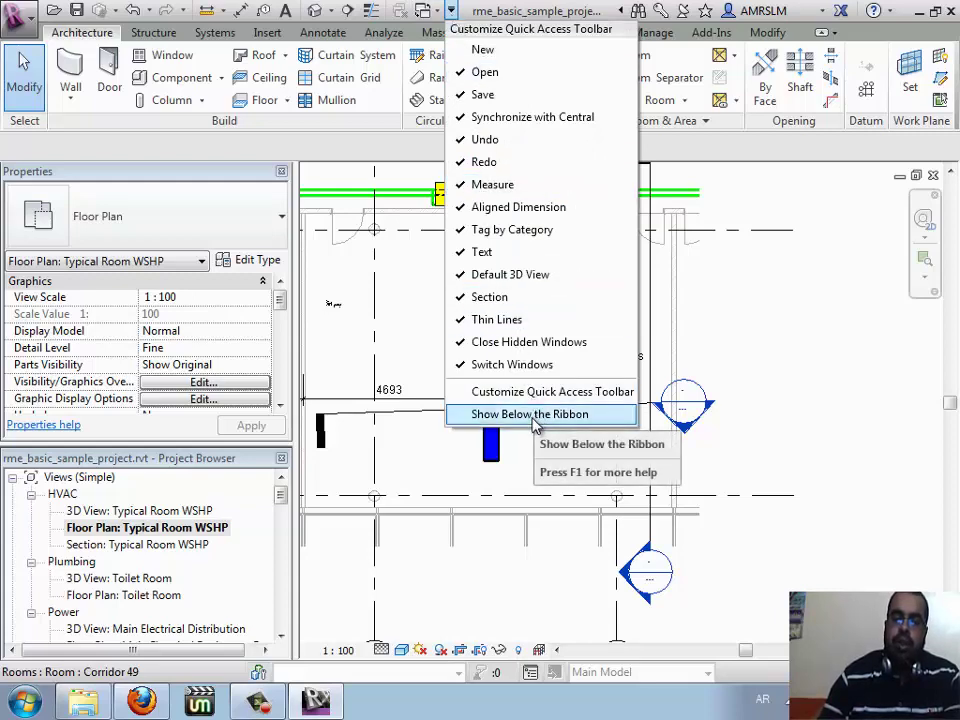
left_click(248, 110)
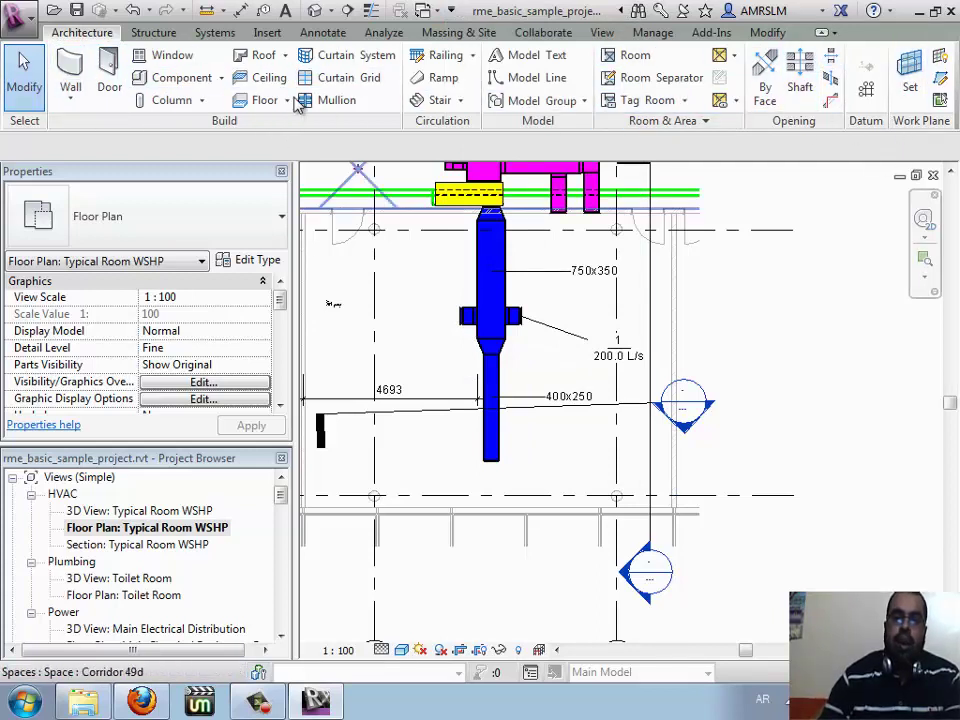
- Show the Quick Access Toolbar below the ribbon
right_click(392, 13)
right_click(392, 13)
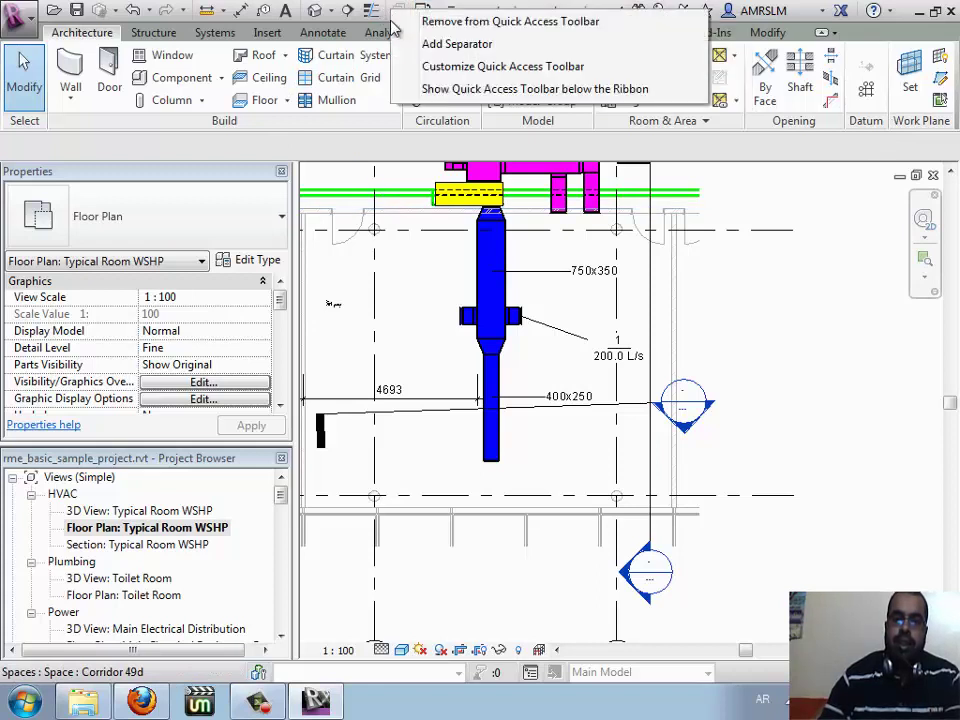
left_click(464, 90)
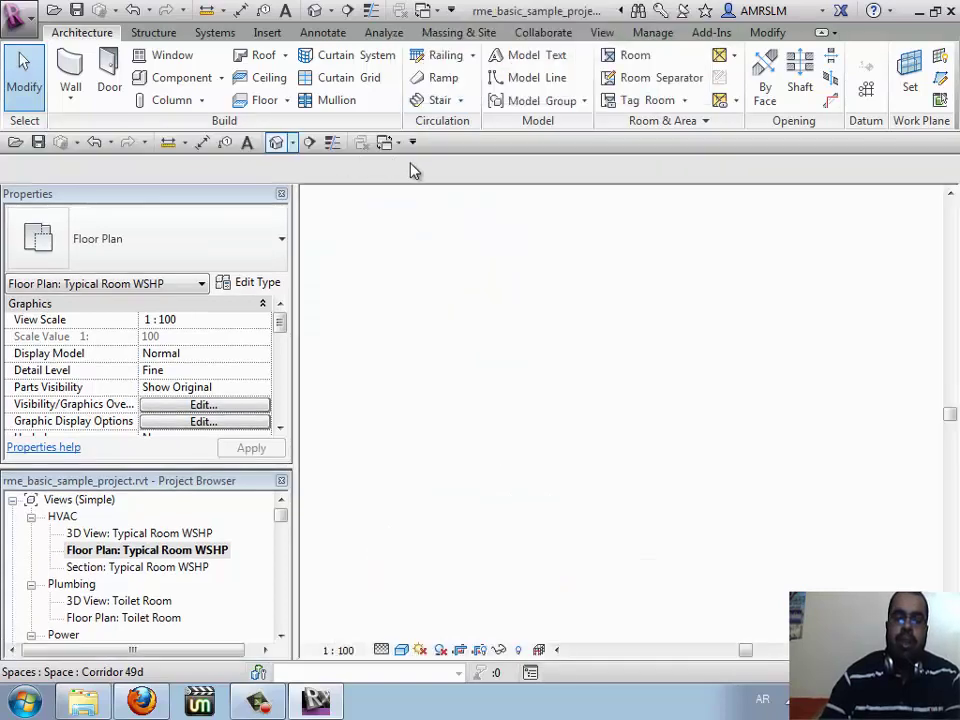
- Move the Quick Access Toolbar back above the ribbon and open its customization dropdown
right_click(438, 145)
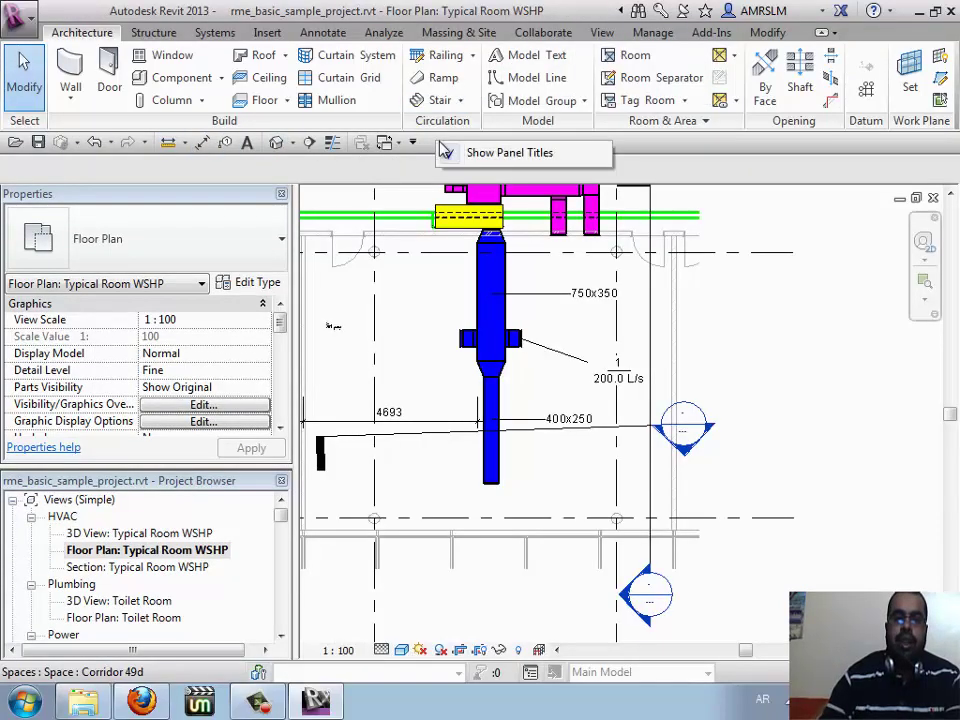
right_click(360, 145)
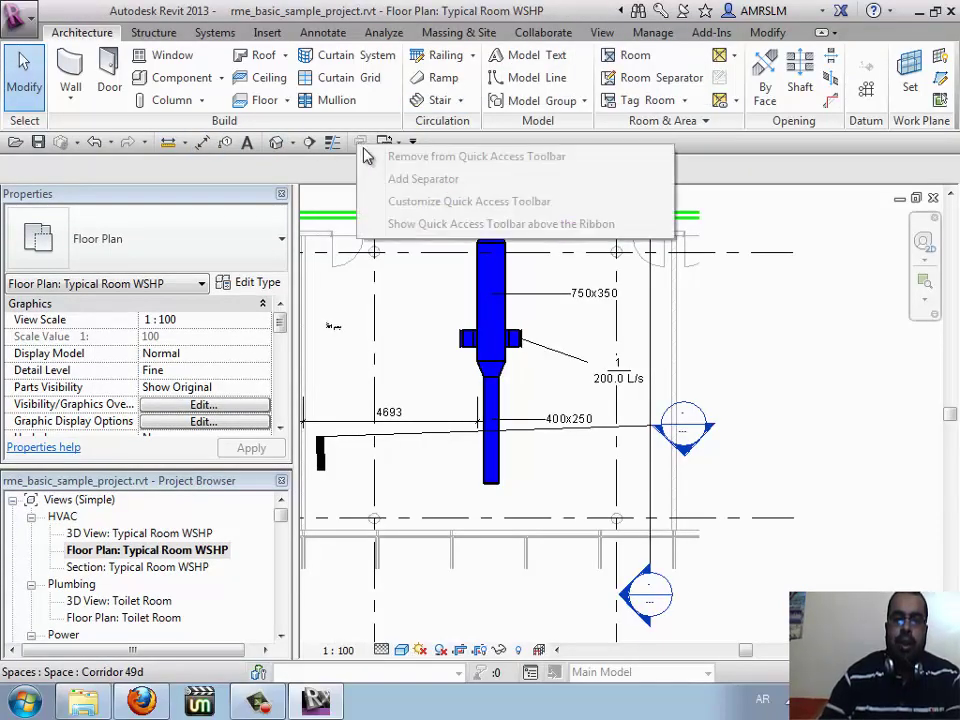
left_click(392, 223)
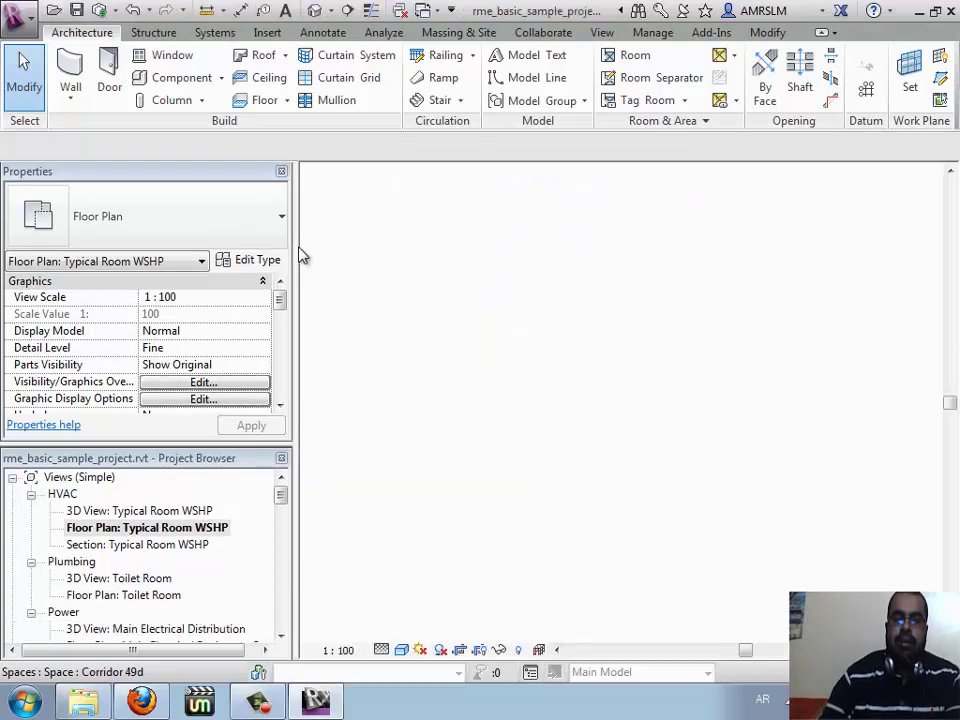
left_click(451, 10)
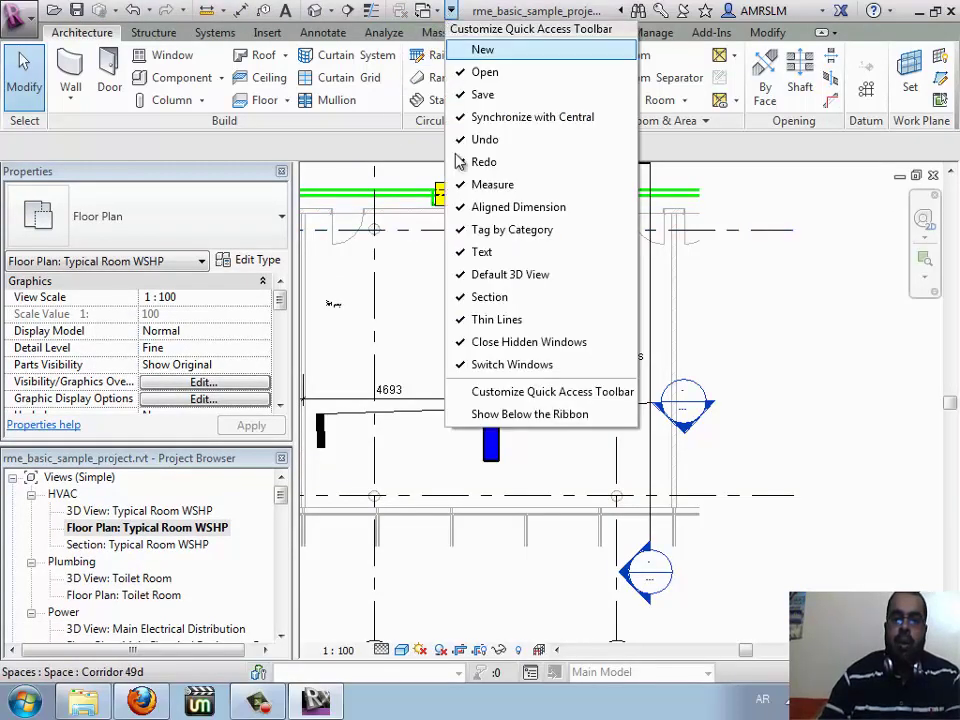
- In Customize Quick Access Toolbar, reorder Save and move Synchronize and Modify Settings above Save
left_click(539, 399)
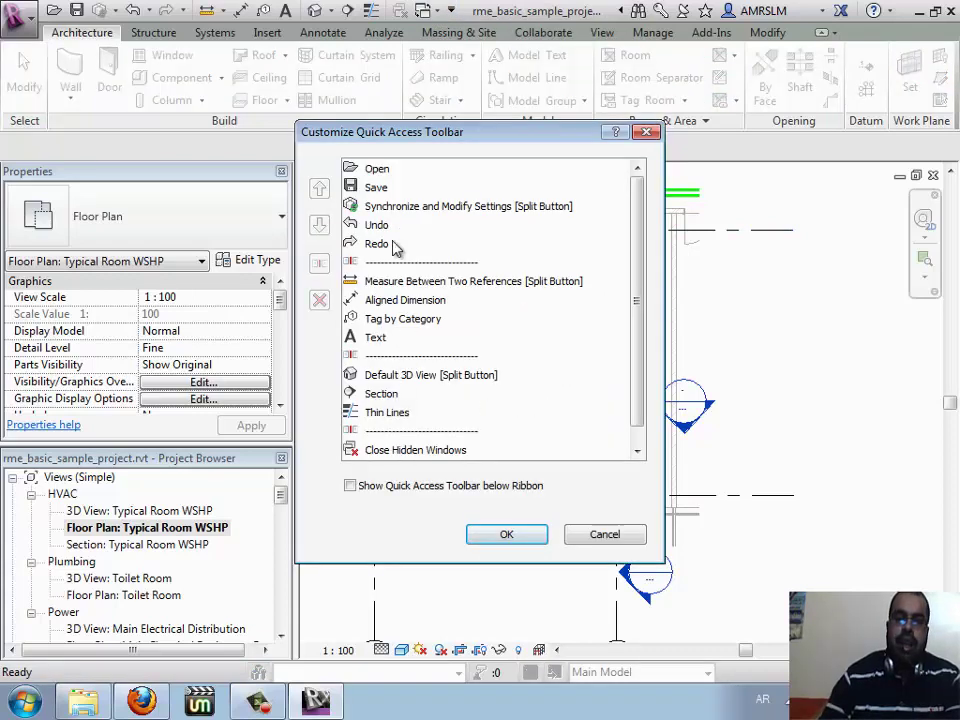
left_click(376, 190)
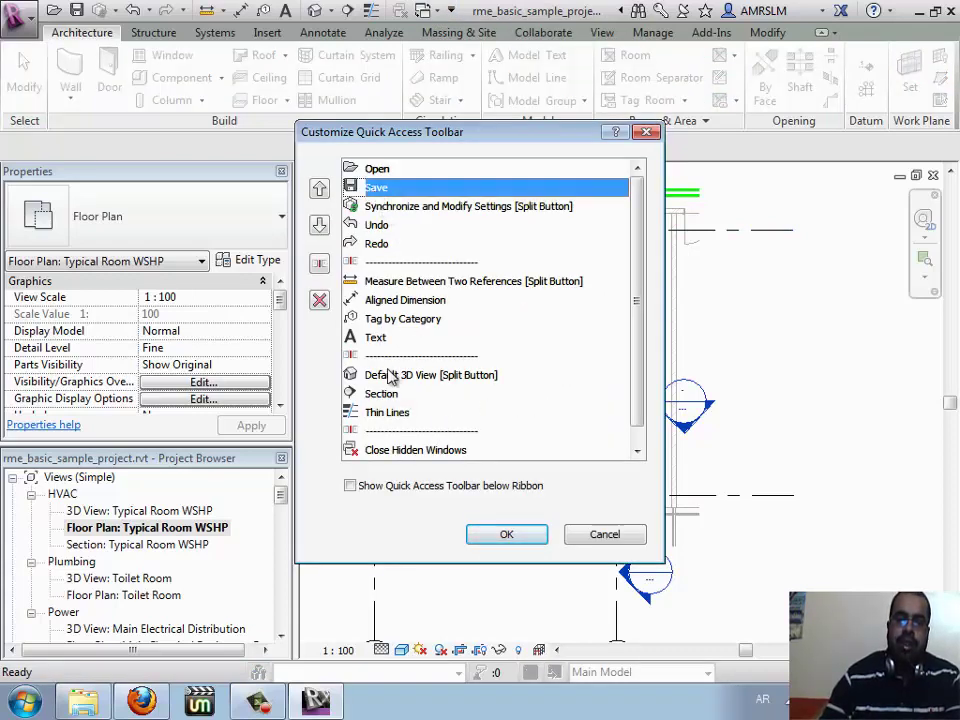
left_click(319, 189)
left_click(319, 224)
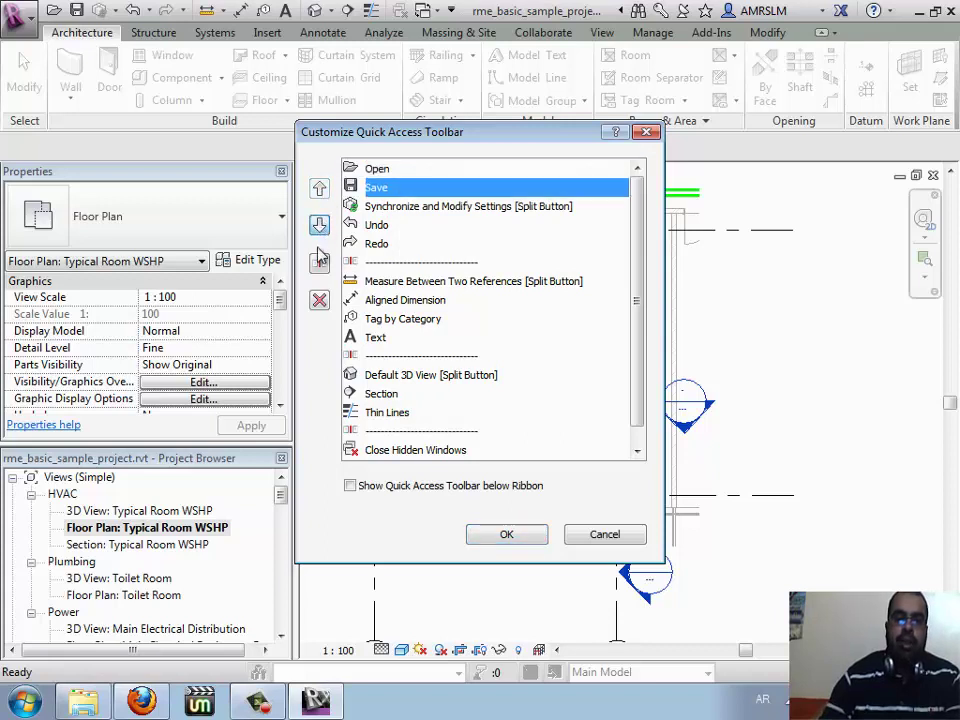
left_click(379, 211)
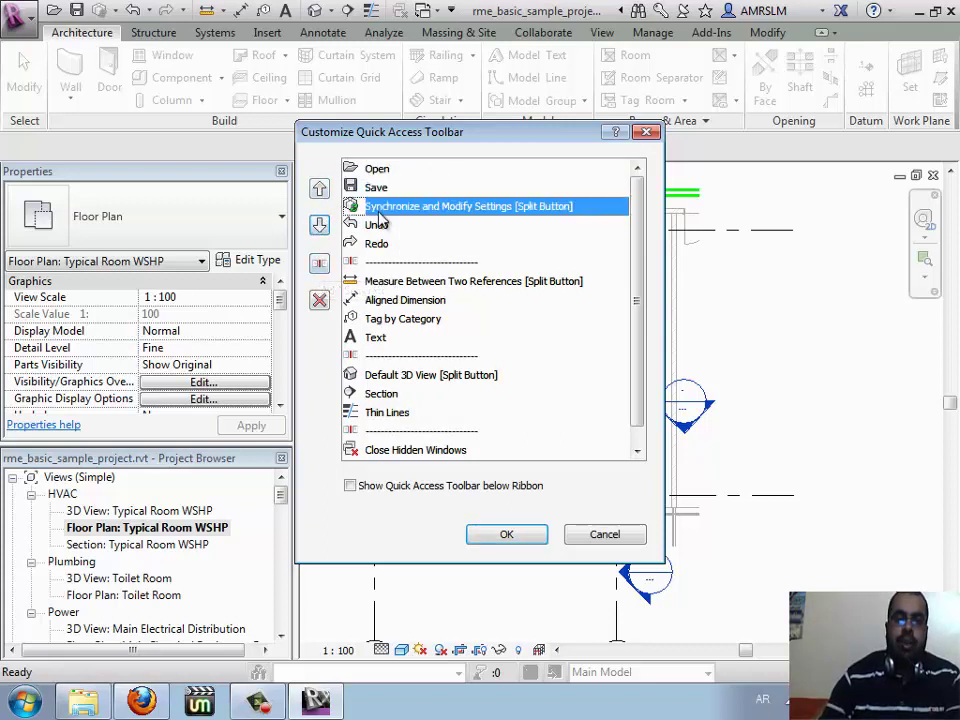
left_click(319, 189)
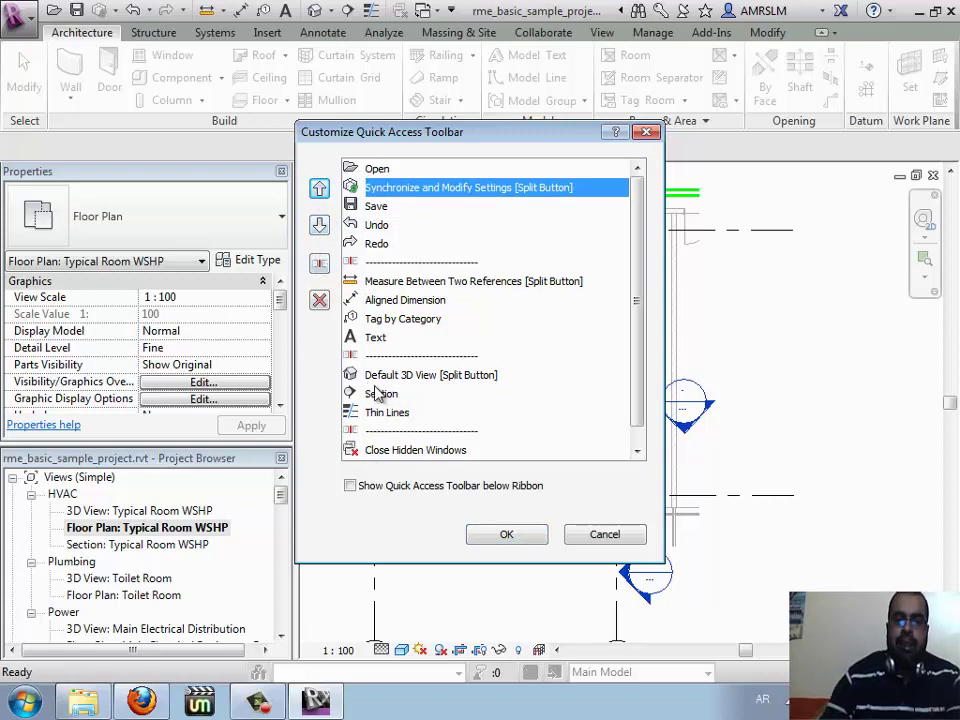
- Cancel the customization and confirm discarding the changes
left_click(596, 537)
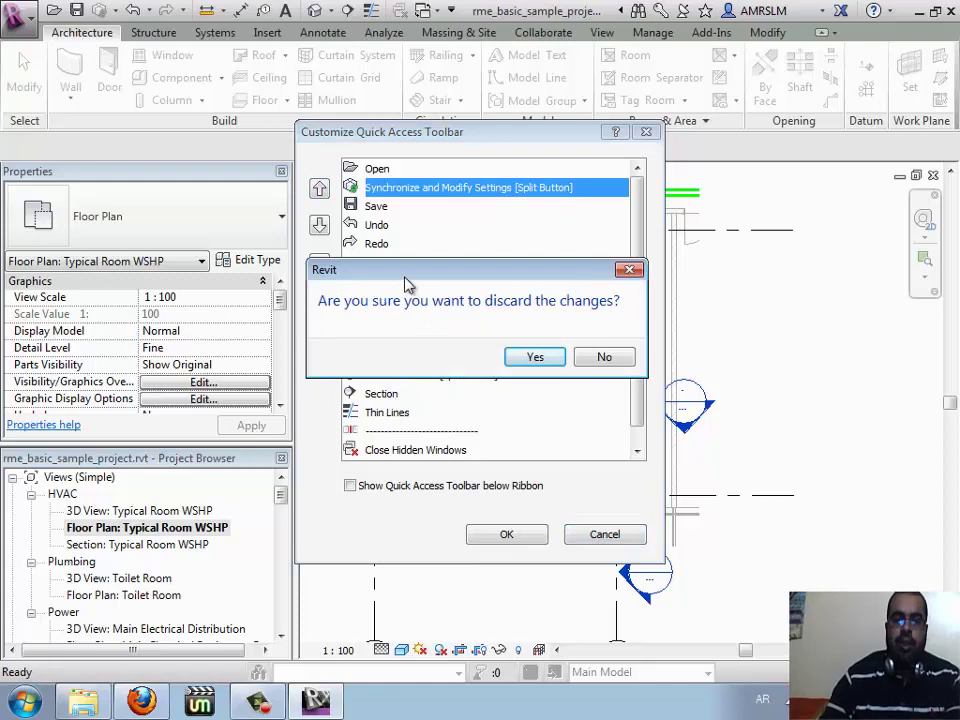
left_click_drag(405, 276, 535, 273)
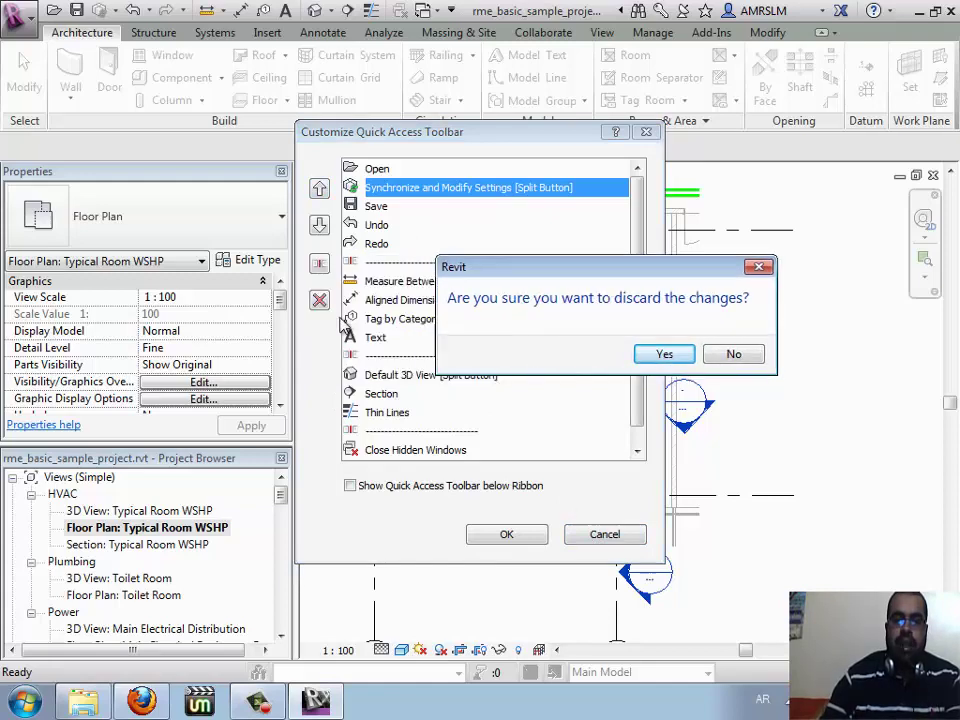
left_click(665, 355)
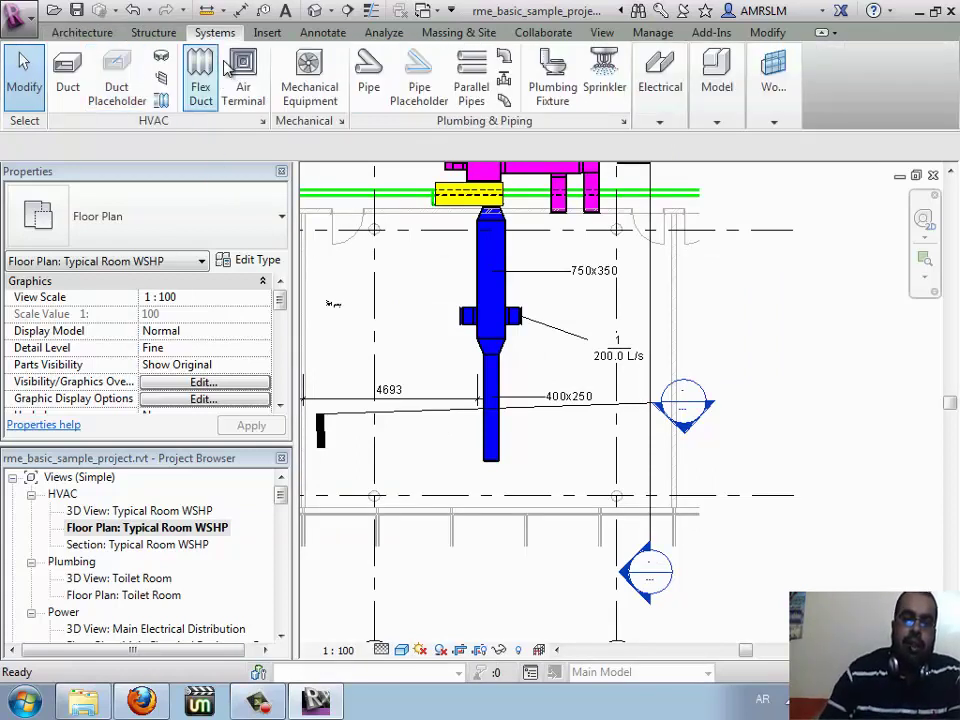
- Add Duct to the Quick Access Toolbar, test the DT shortcut and cancel, then select the plan's text note
right_click(88, 84)
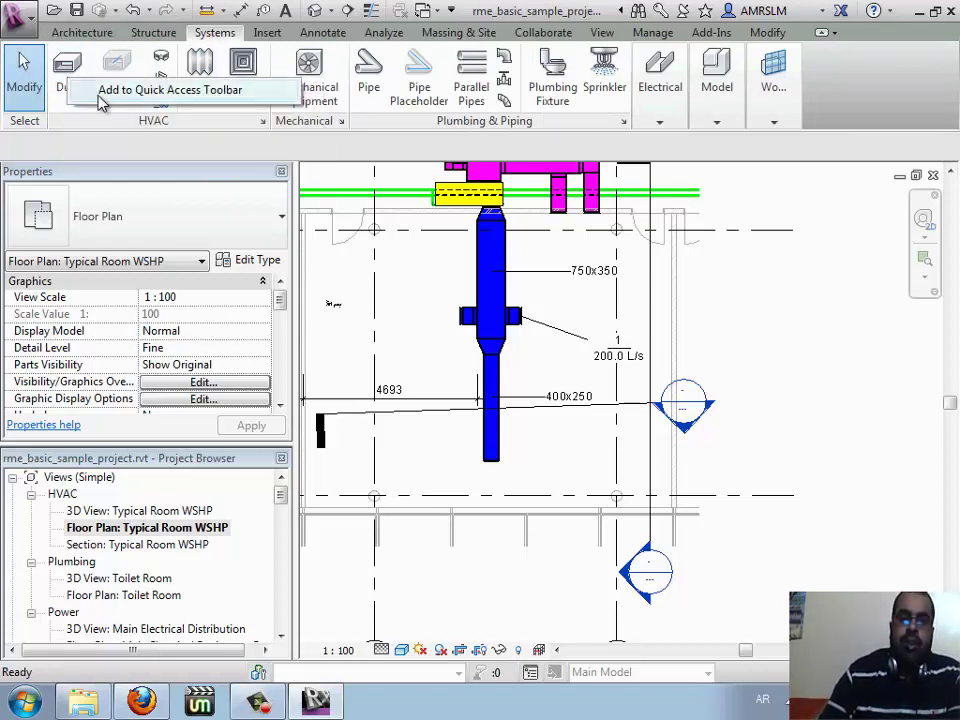
left_click(100, 96)
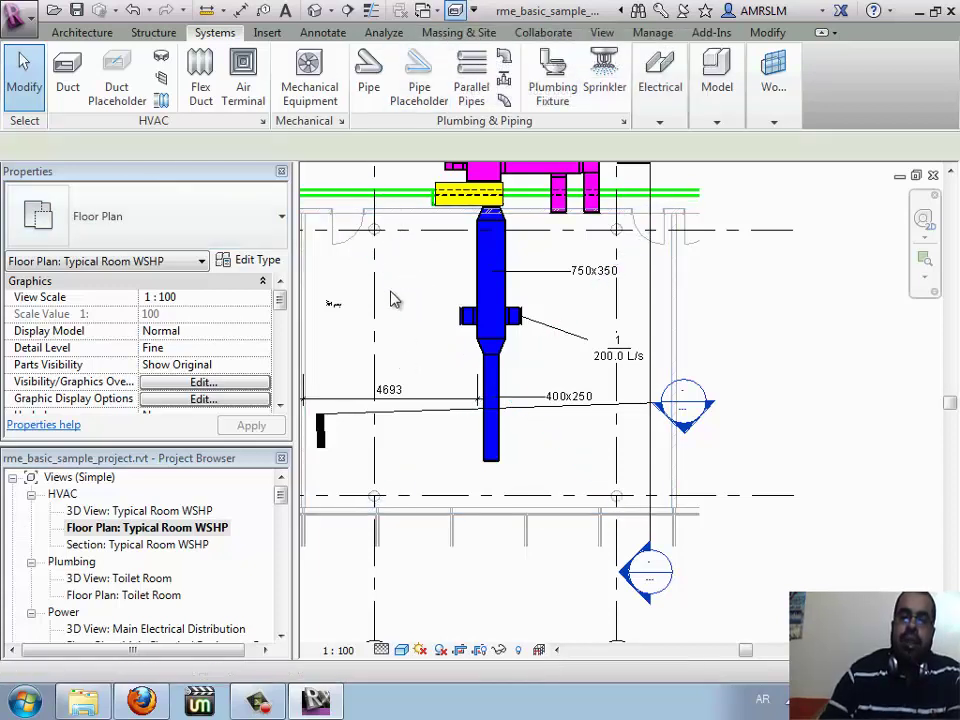
key("d")
key("t")
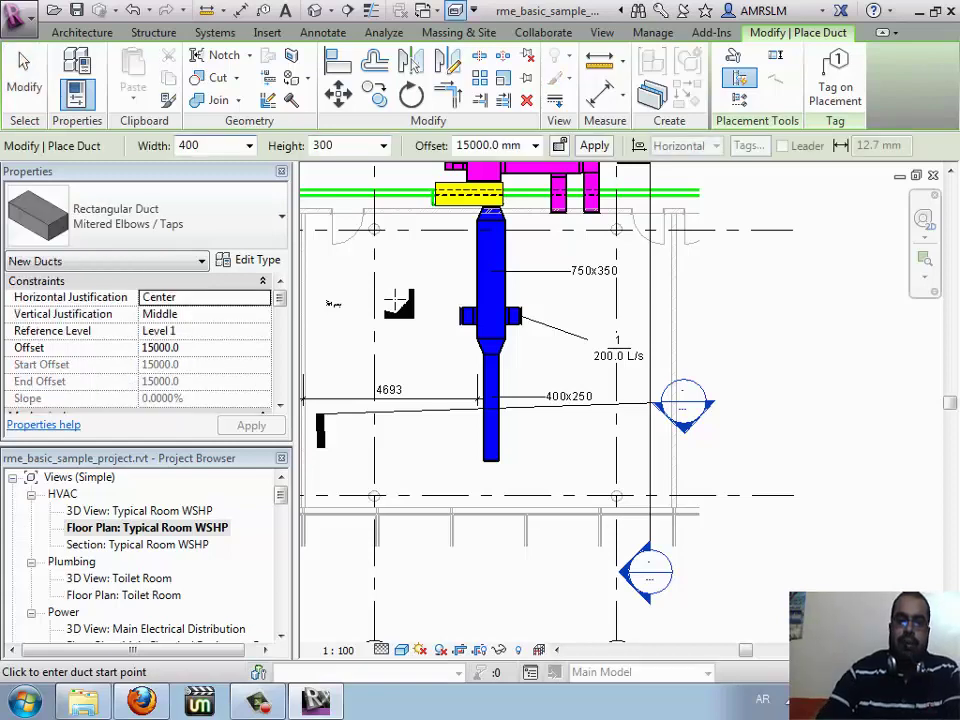
key("Escape")
key("Escape")
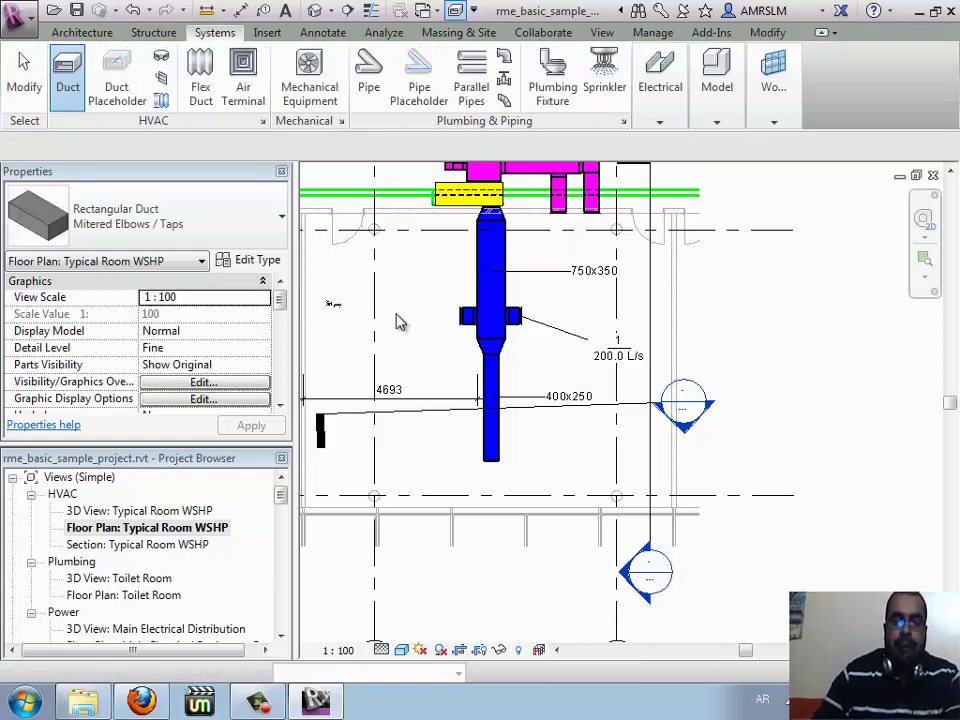
left_click(334, 304)
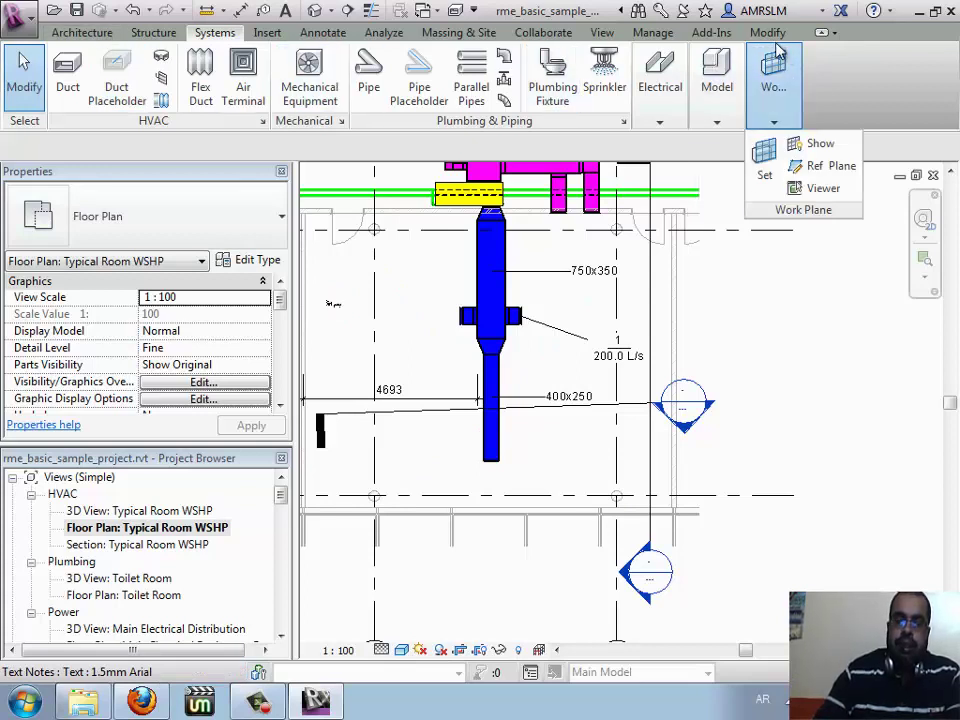
left_click(82, 33)
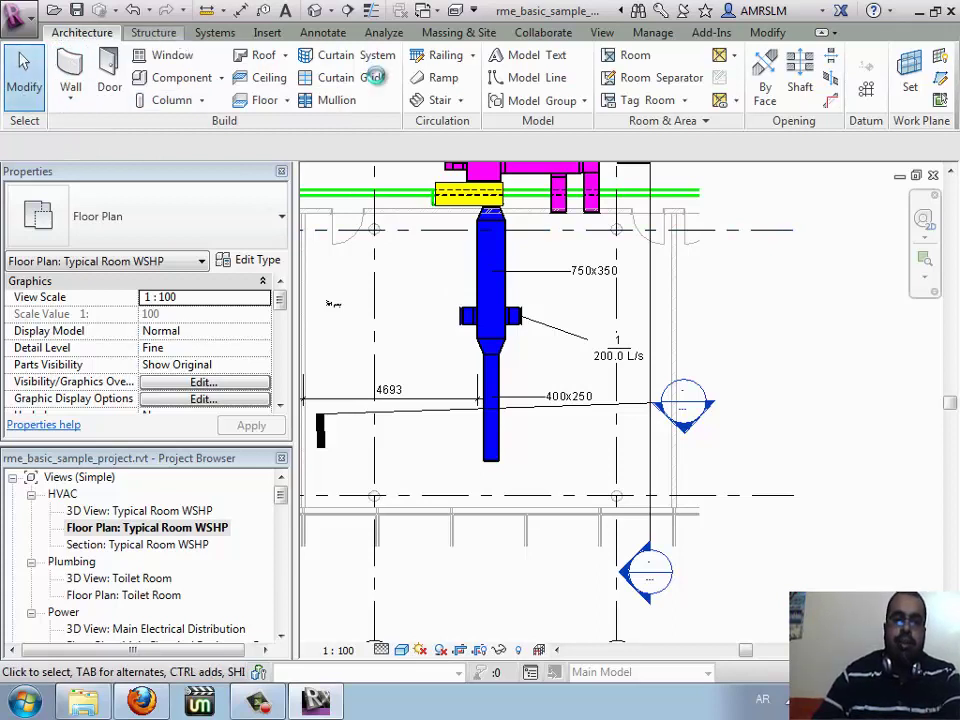
- Check the WizIQ class session in Firefox, then return to the Revit project window
scroll(278, 66, "down", 1)
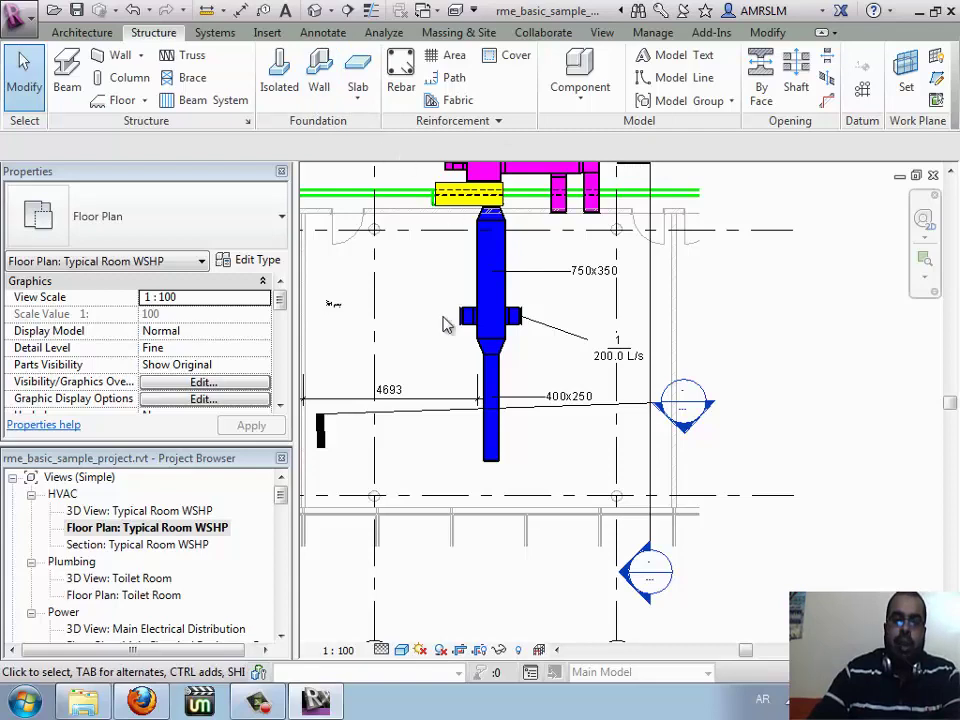
left_click(150, 703)
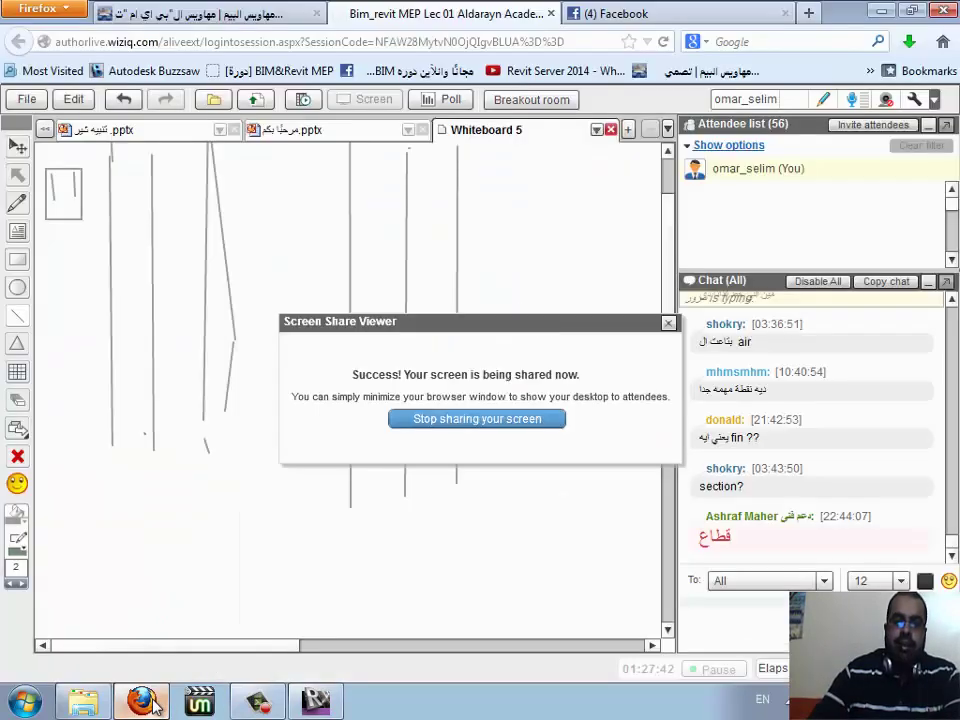
key("alt+Tab")
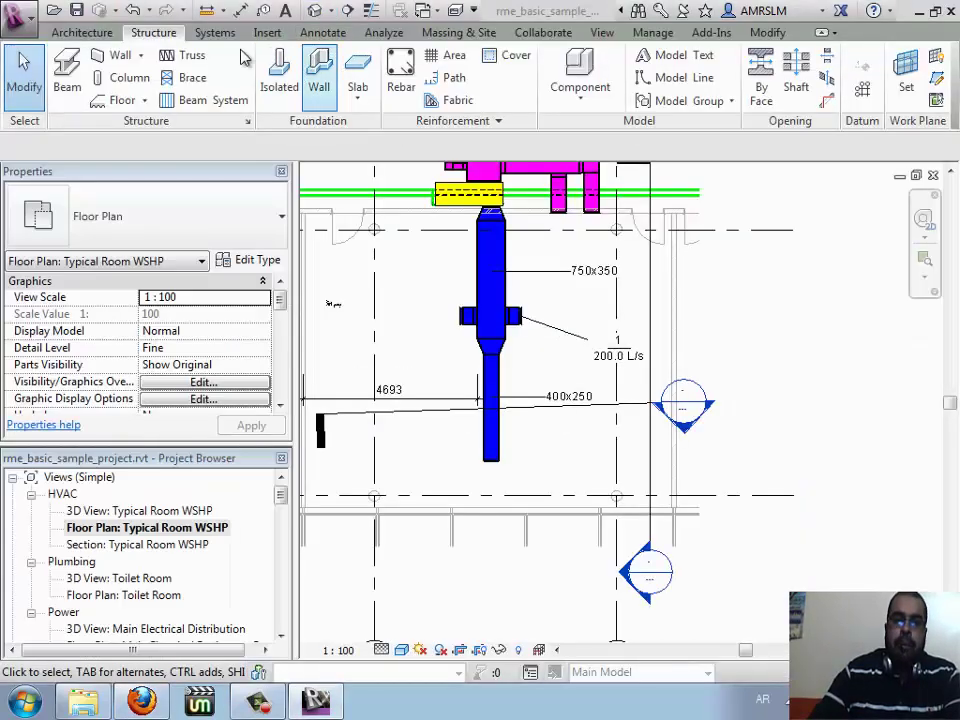
- On the Systems tab, expand the Electrical panel and review the Device types list
left_click(215, 34)
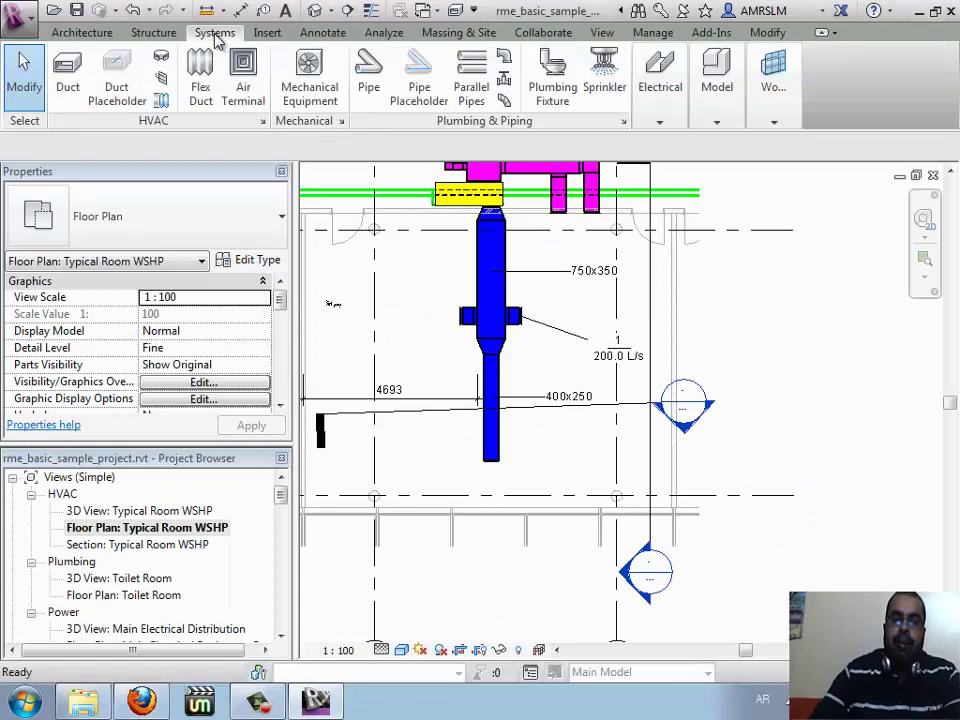
left_click(660, 75)
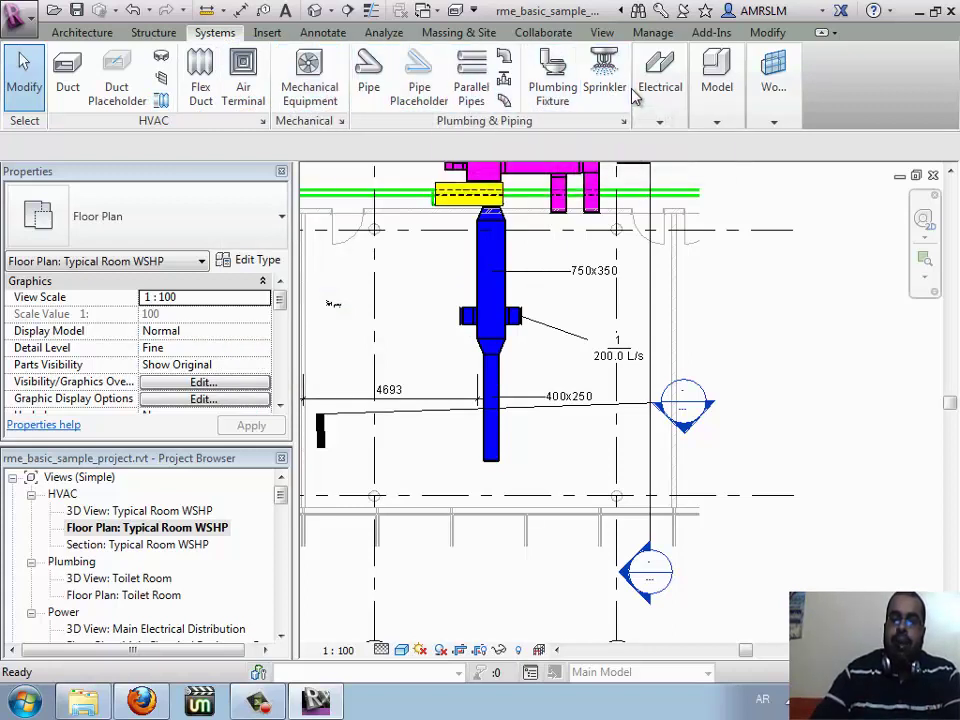
left_click(659, 112)
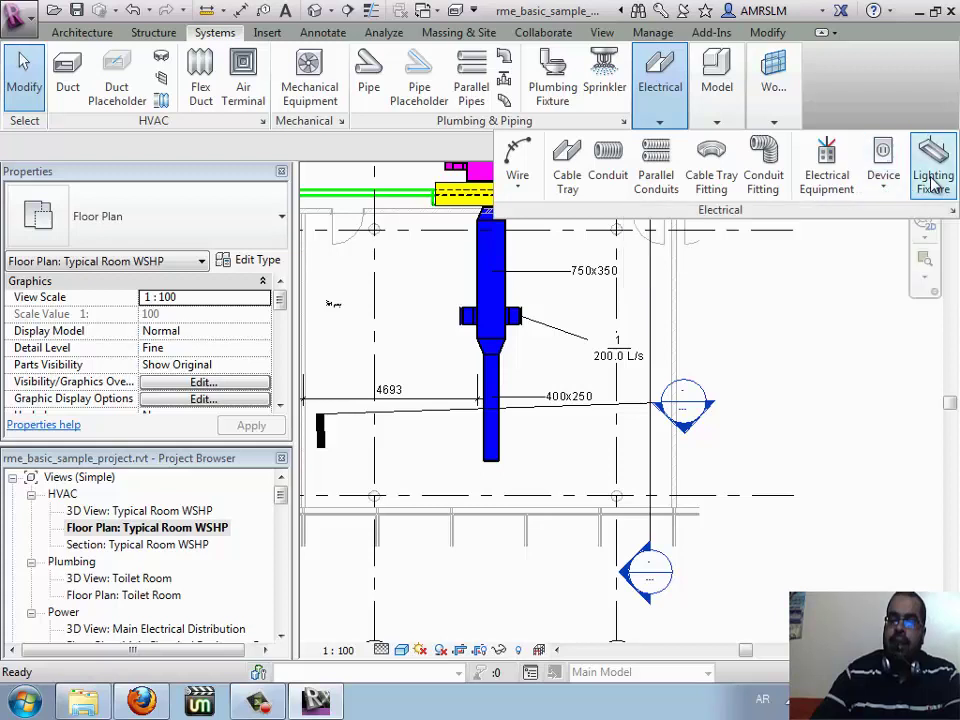
left_click(892, 194)
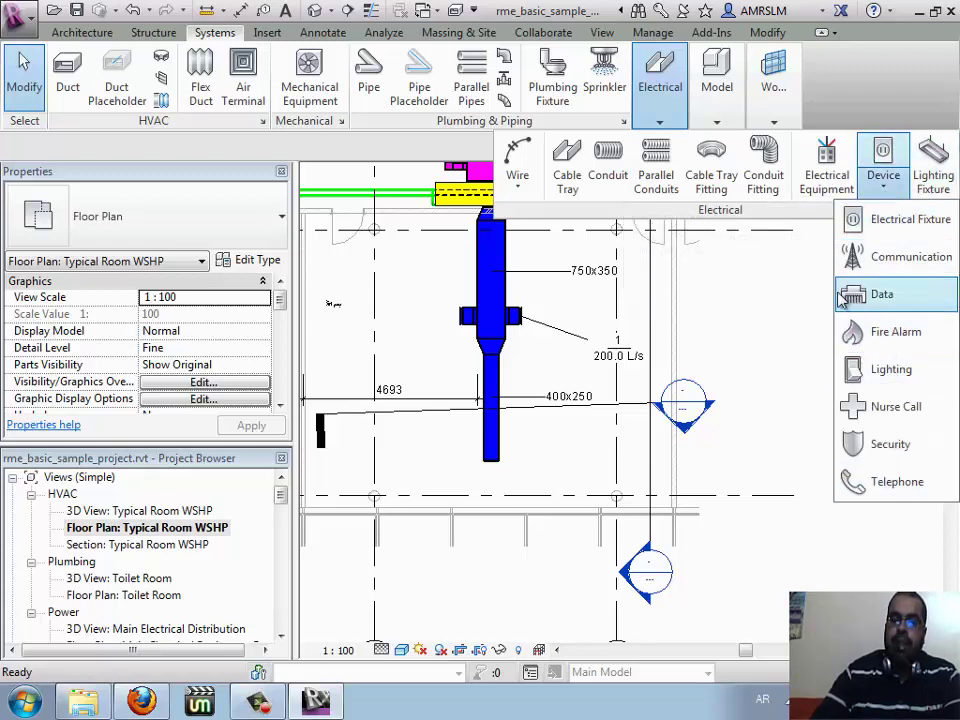
left_click(315, 150)
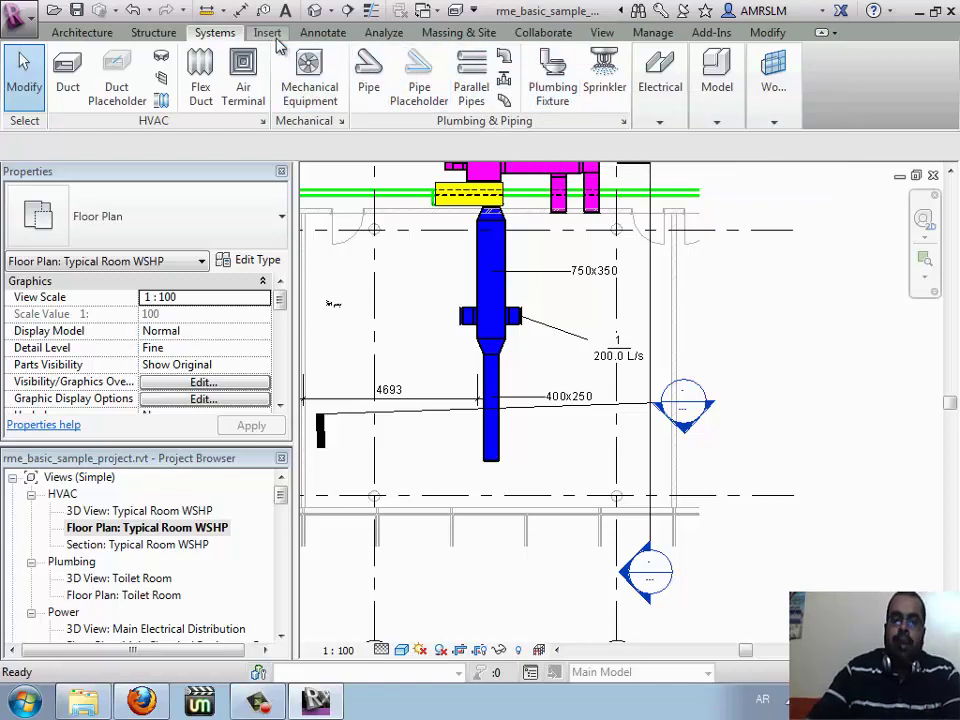
- Visit the Firefox class session, return to Revit, and show the Architecture tab
left_click(155, 703)
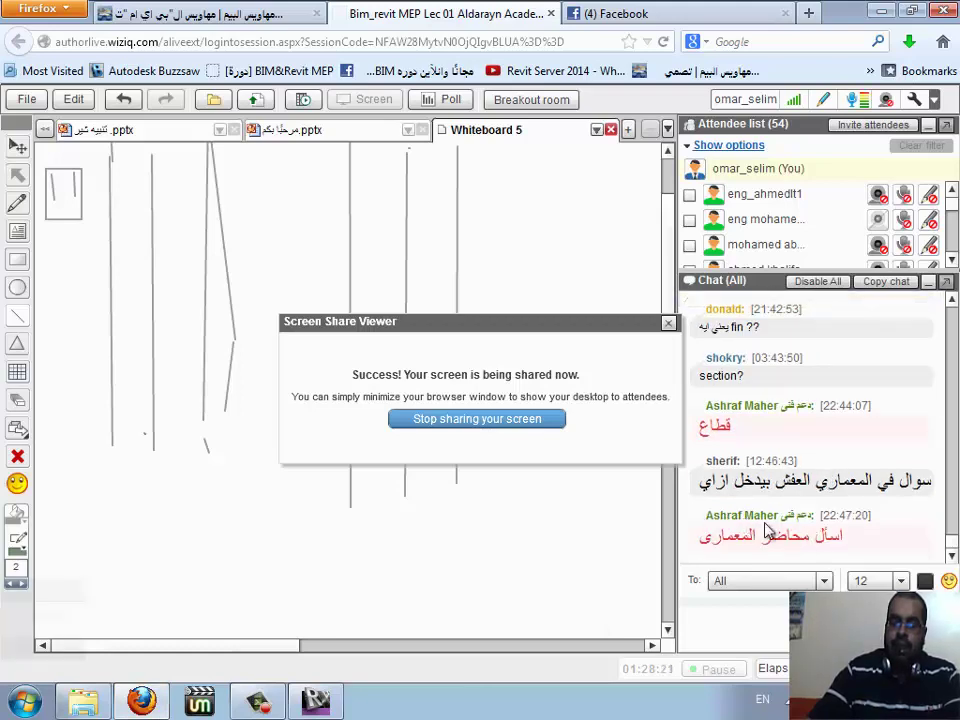
left_click(318, 700)
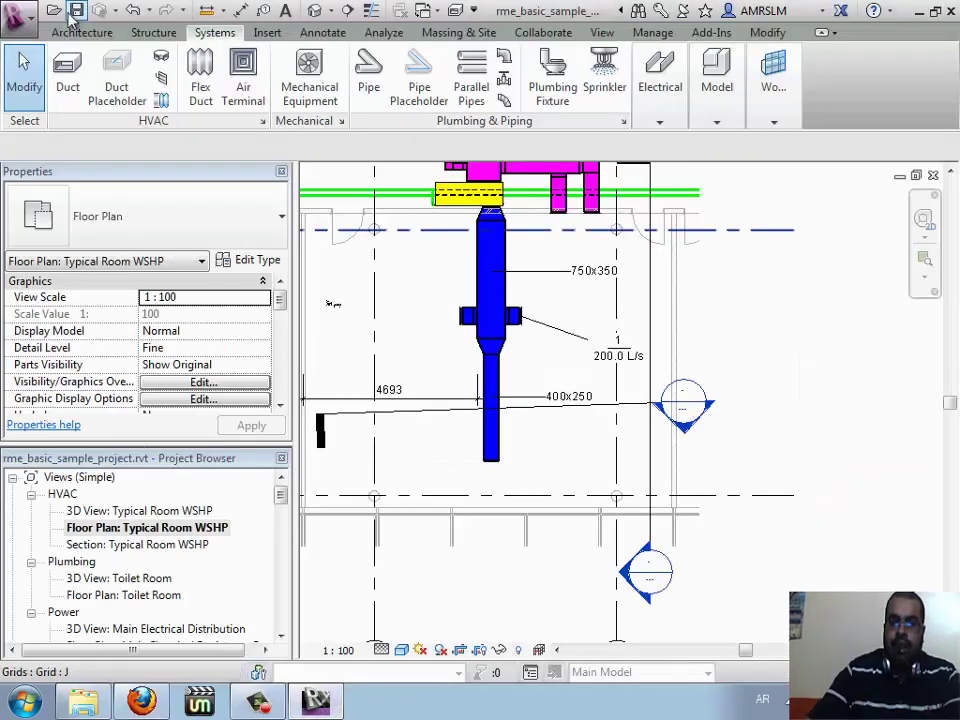
left_click(81, 34)
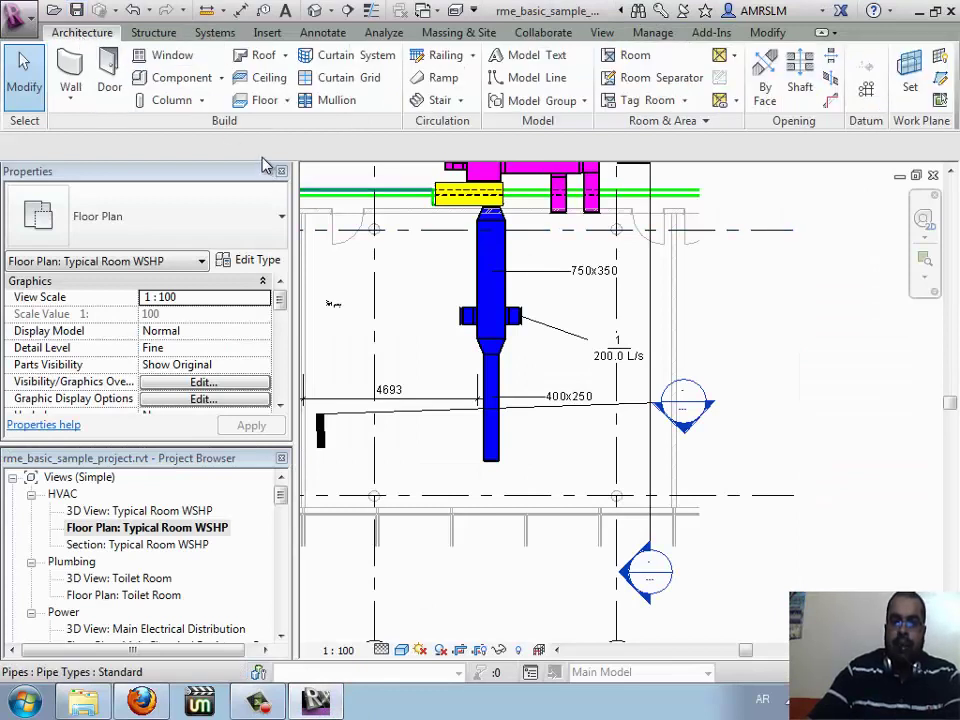
- Start placing a loadable component, browse the conduit fitting type list, then open Load Family
left_click(221, 80)
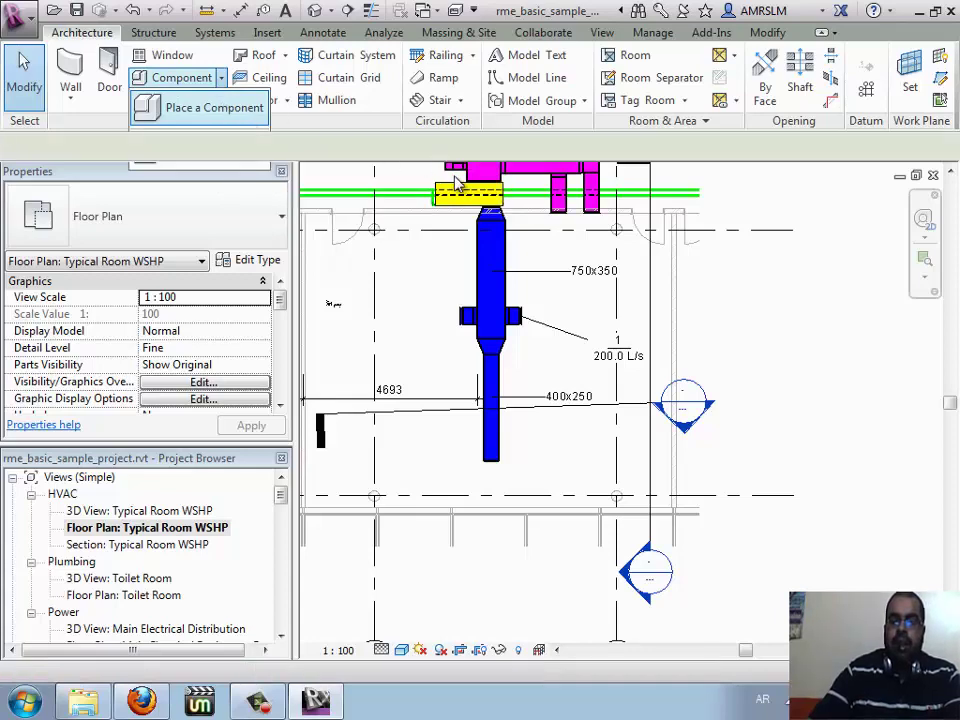
left_click(233, 116)
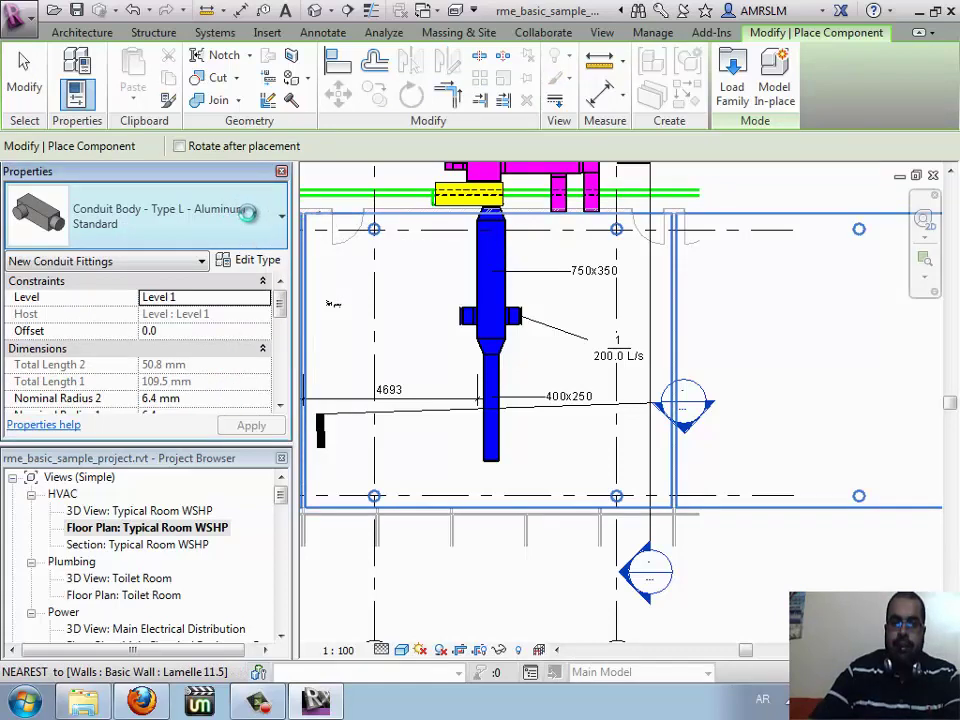
left_click(247, 213)
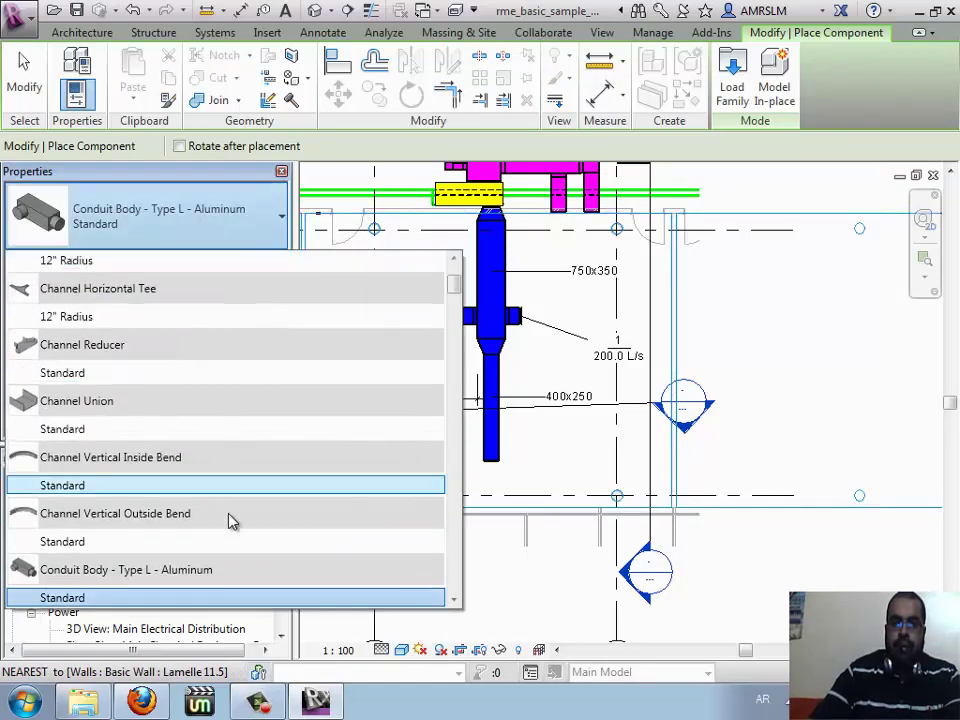
scroll(245, 422, "down", 1)
scroll(280, 400, "up", 3)
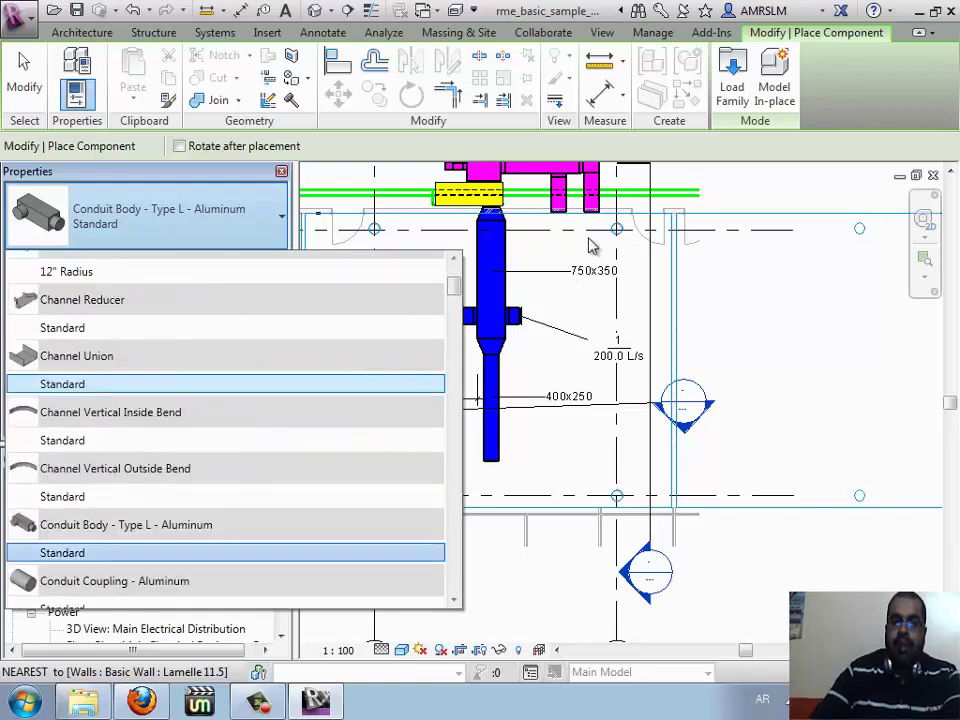
left_click(745, 125)
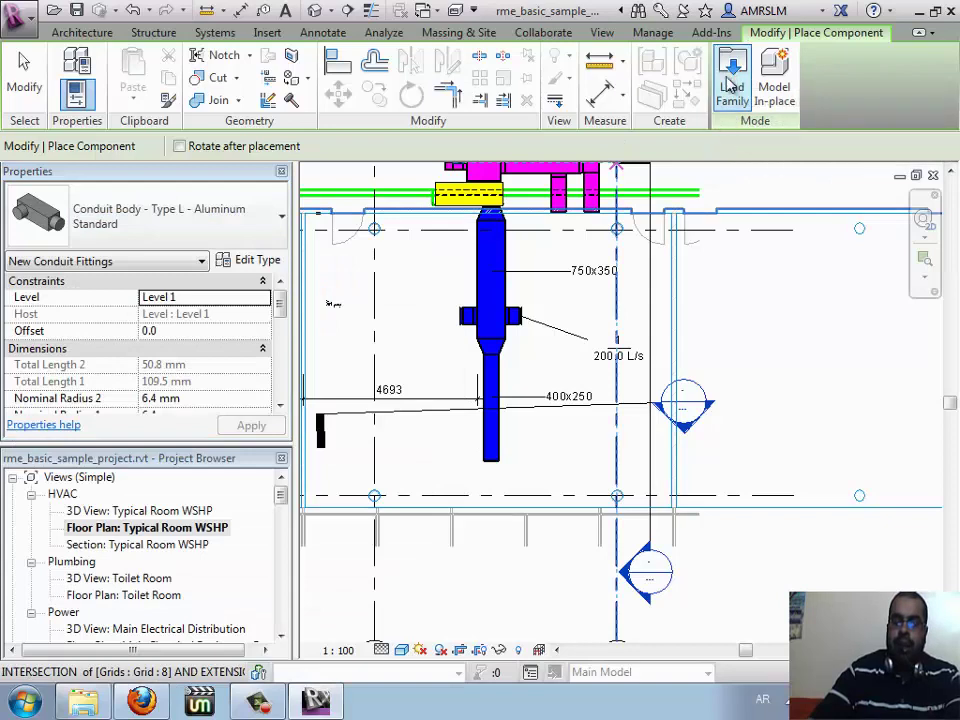
left_click(732, 87)
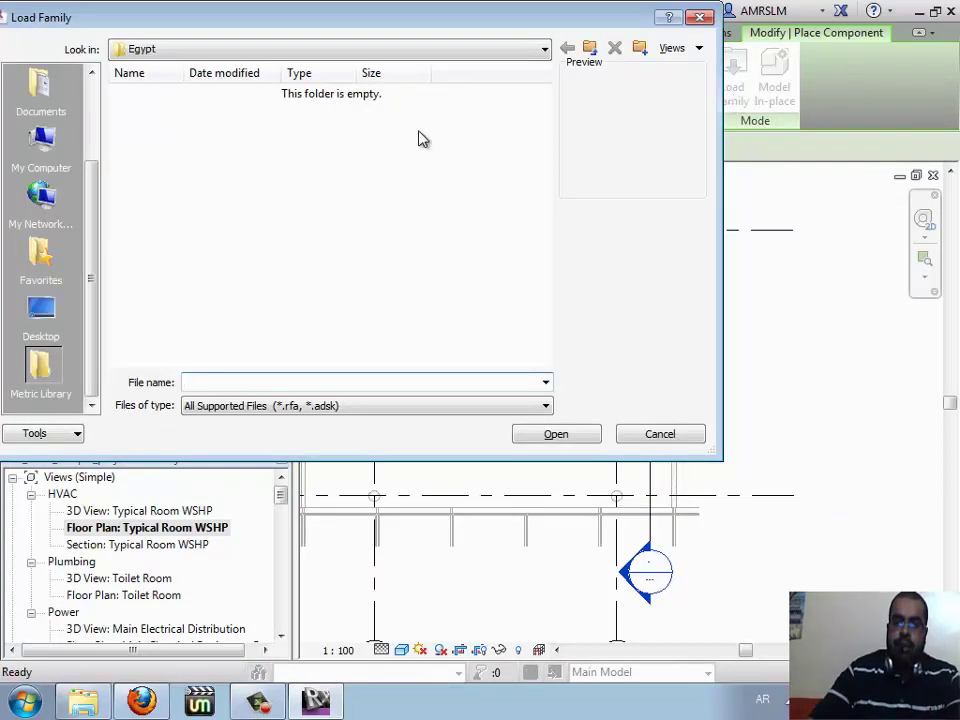
- Browse the Casework and Curtain Panel By Pattern folders, then go up to the parent folder
scroll(57, 76, "up", 3)
scroll(57, 76, "up", 2)
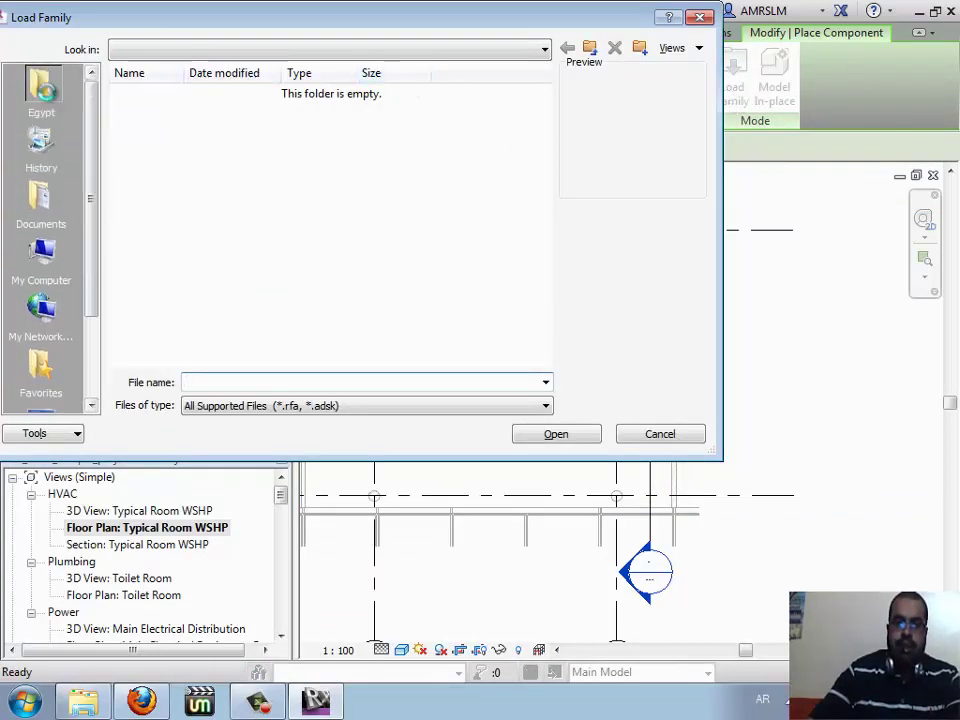
left_click(233, 147)
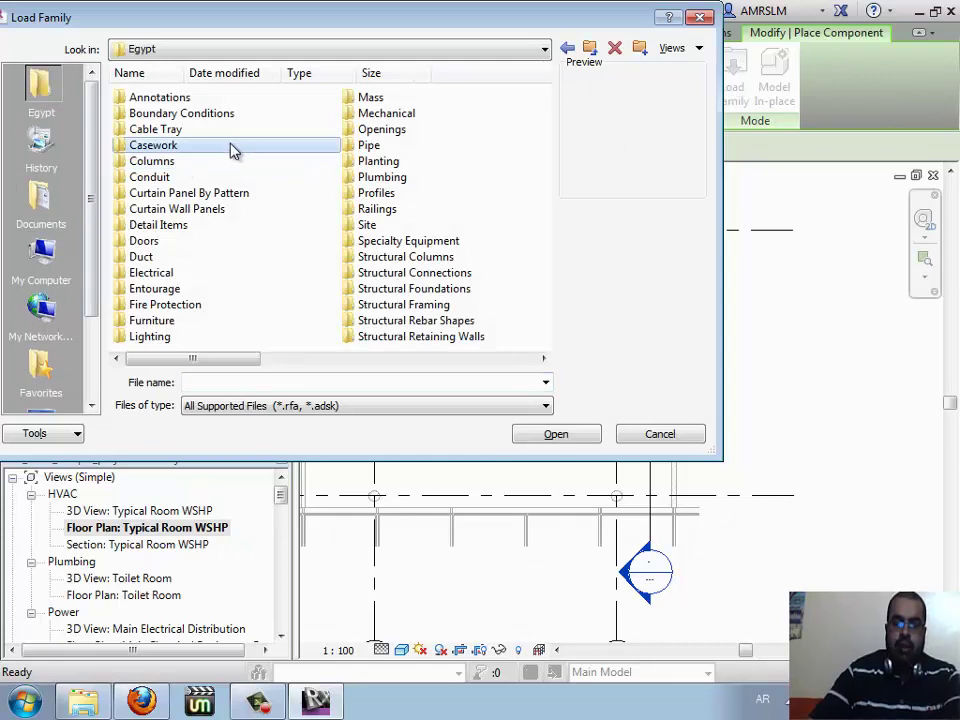
left_click(265, 193)
scroll(300, 240, "down", 2)
scroll(420, 210, "up", 2)
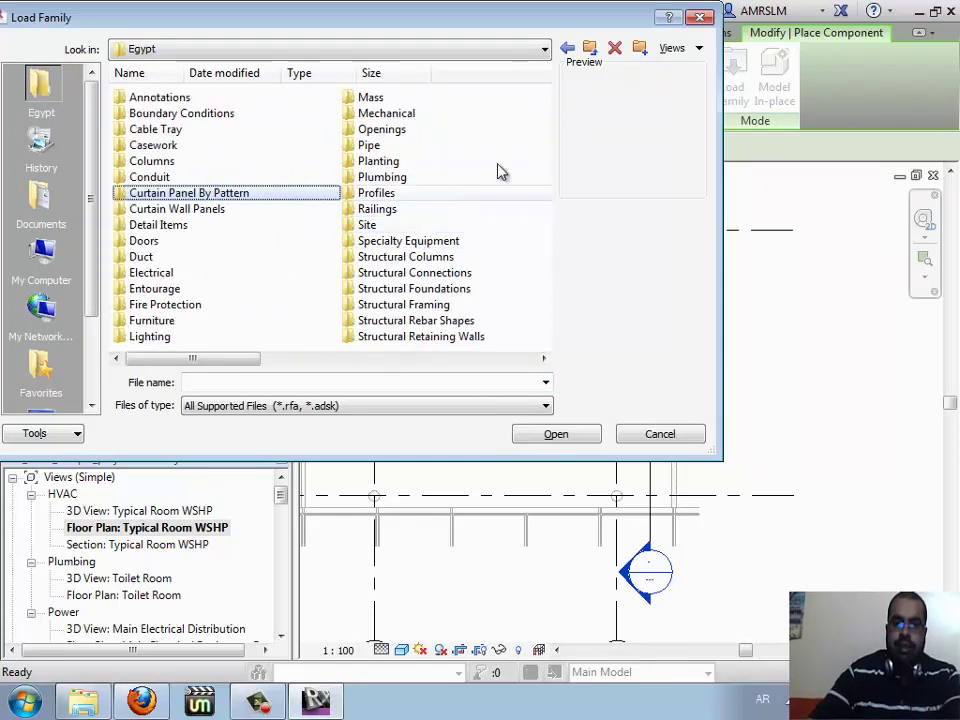
left_click(589, 48)
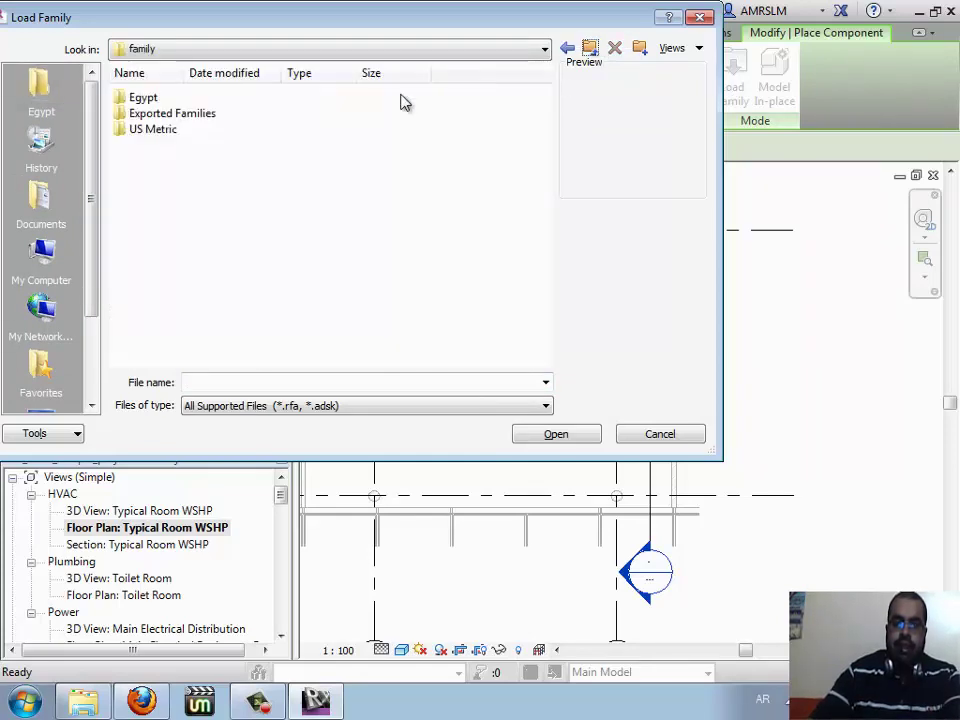
- Open the US Metric library and its arch folder, then back out two levels
double_click(162, 128)
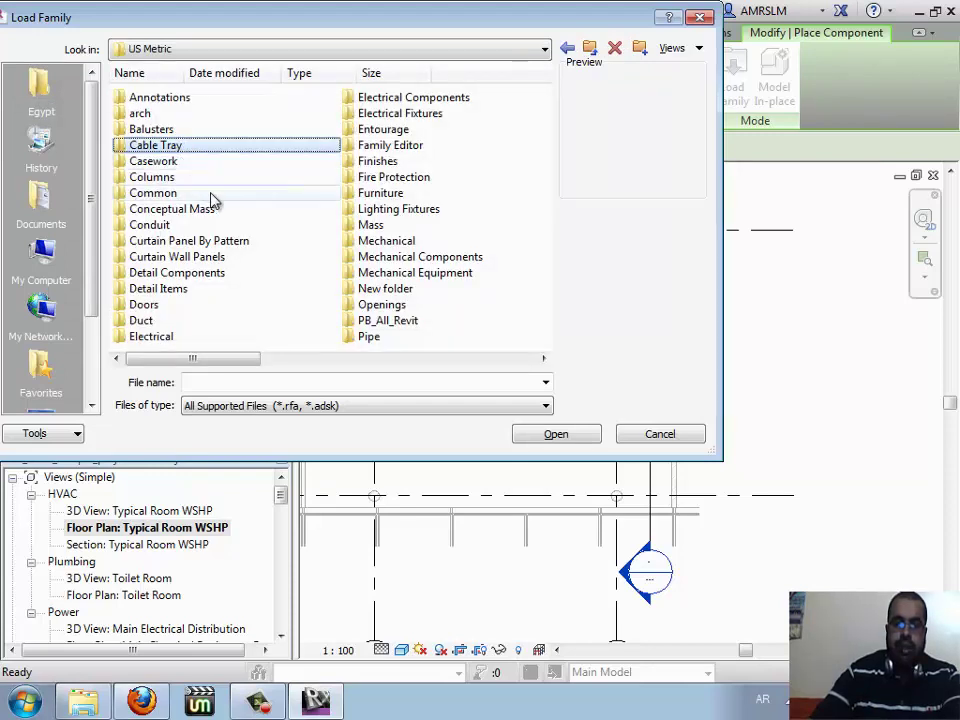
scroll(215, 210, "down", 2)
scroll(228, 223, "up", 2)
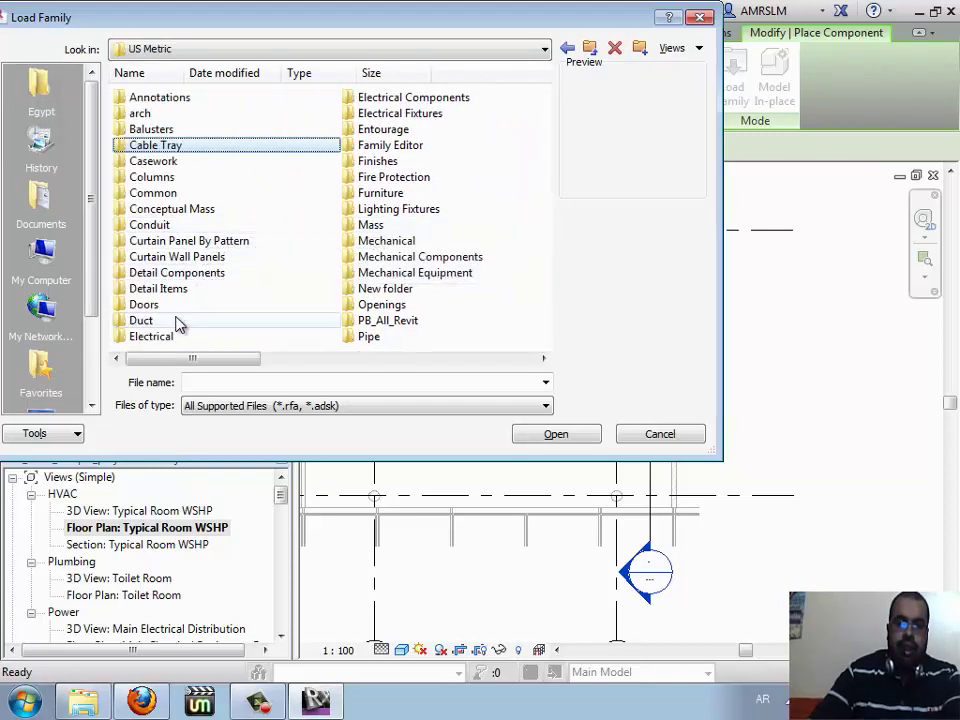
double_click(184, 115)
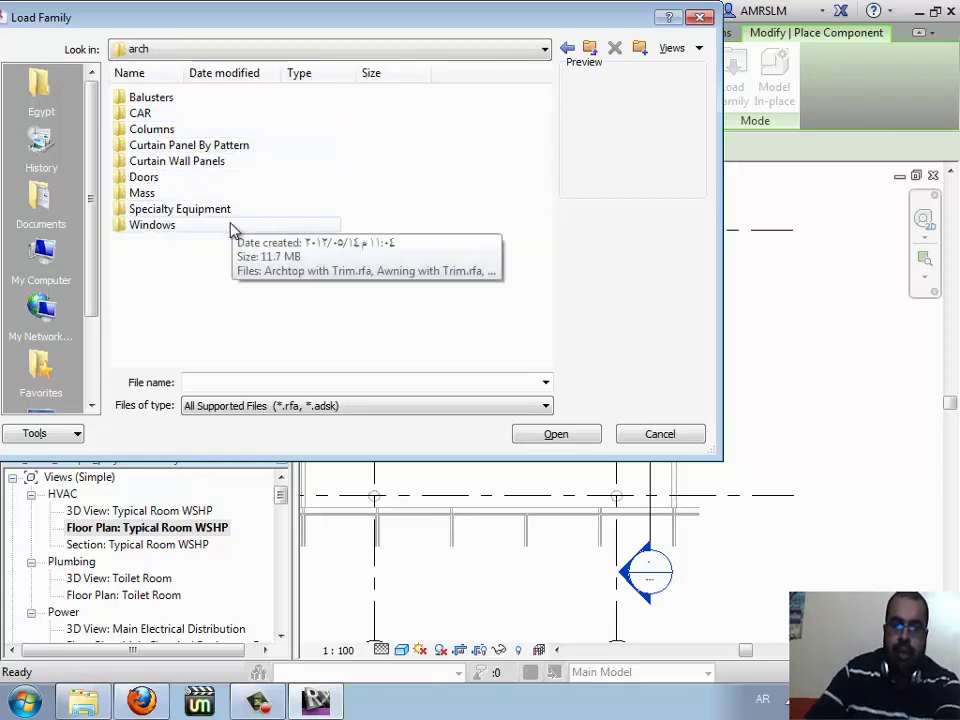
key("BackSpace")
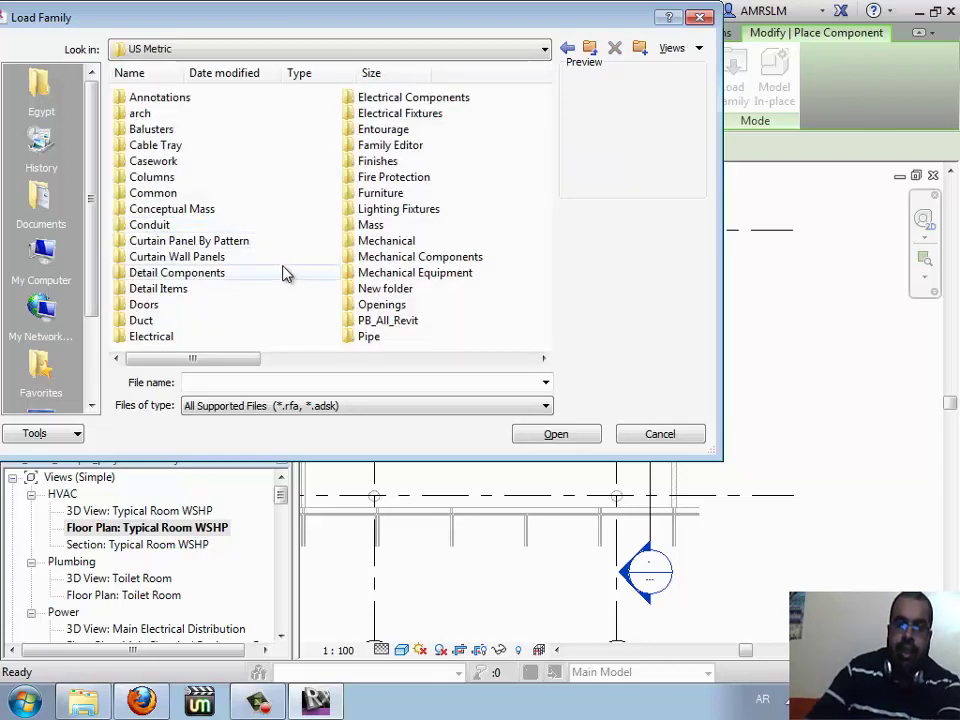
key("BackSpace")
- Open Exported Families then Furniture, preview chairs like Arc_Armchair and Antony_Chair_6126, and cancel
double_click(172, 117)
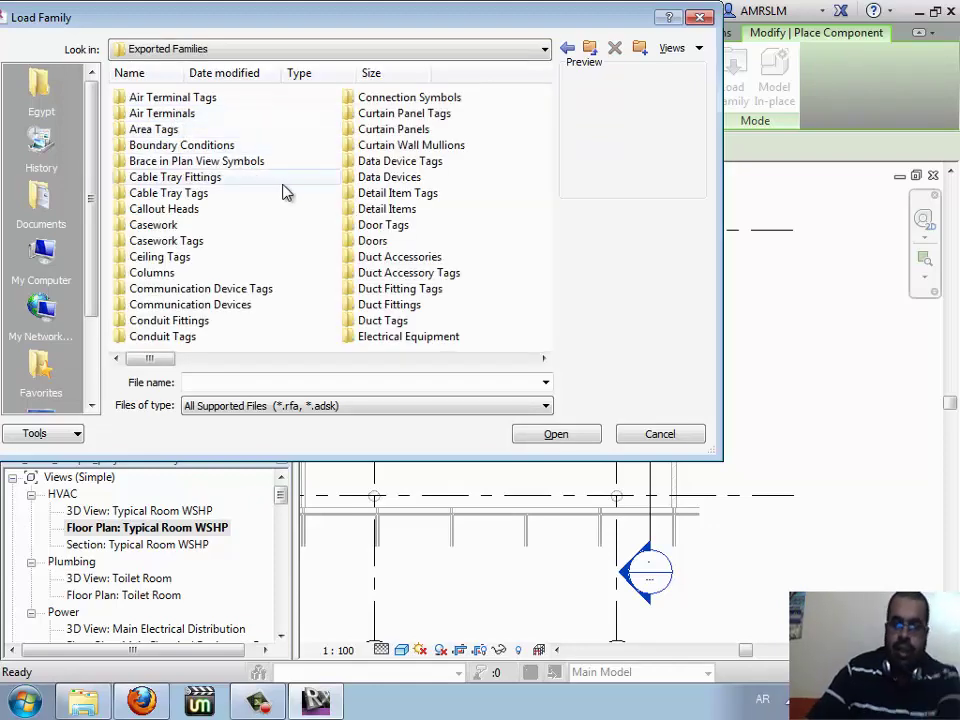
scroll(281, 190, "down", 2)
left_click(281, 192)
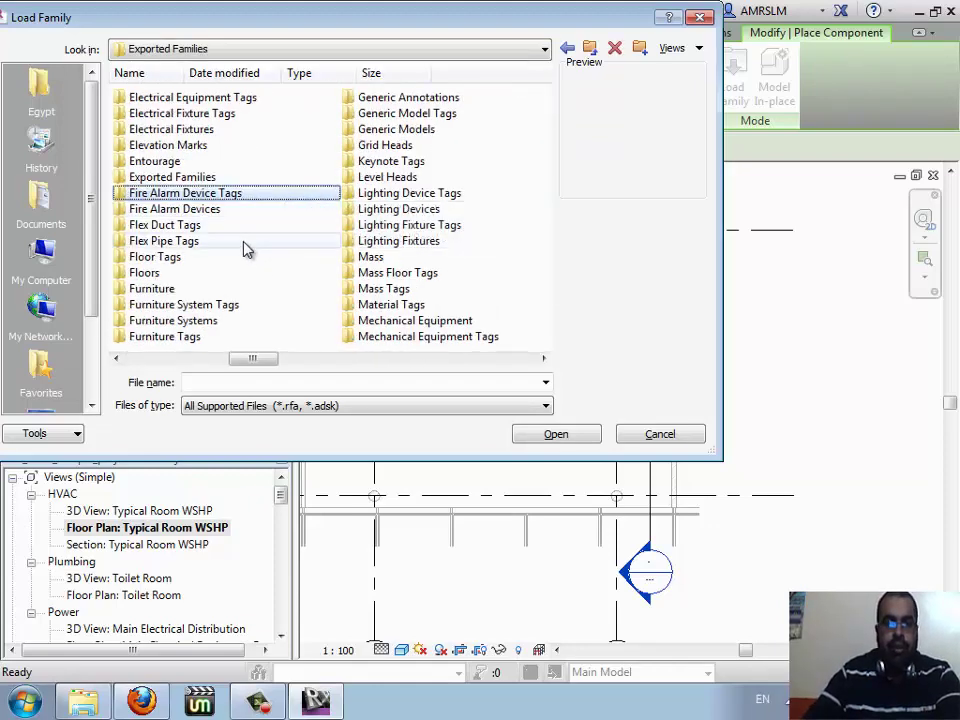
double_click(172, 290)
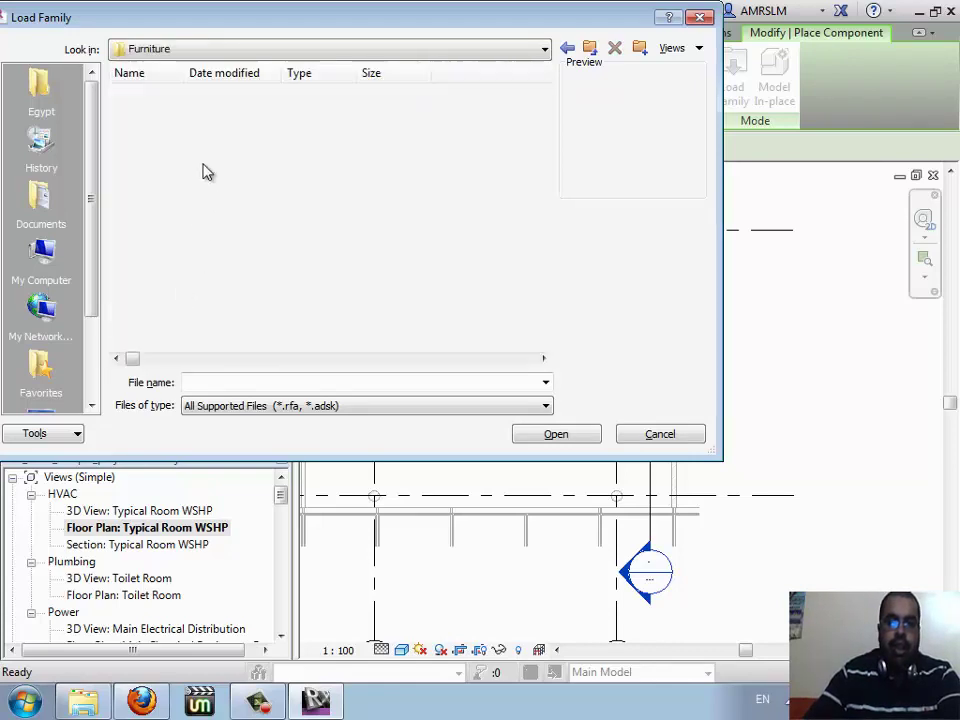
left_click(210, 177)
left_click(210, 225)
left_click(210, 272)
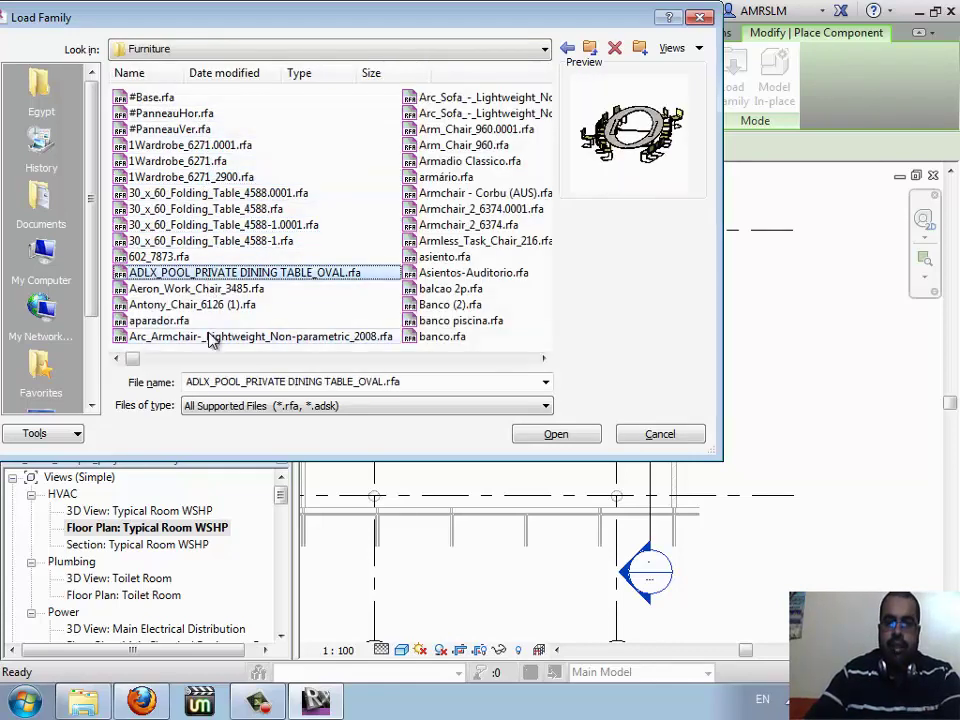
left_click(210, 336)
left_click(225, 305)
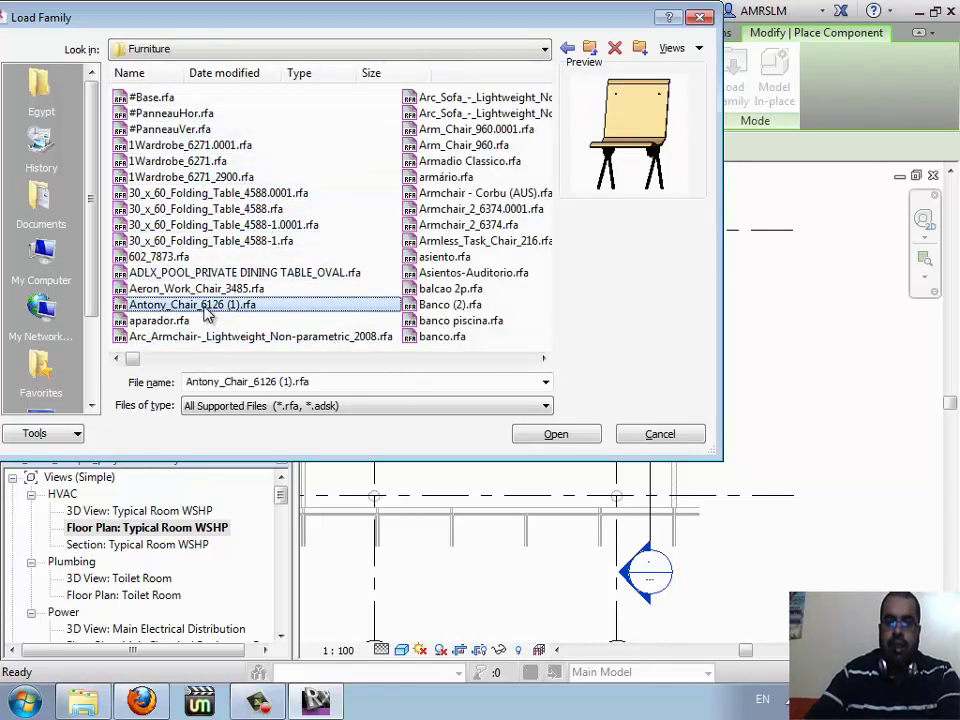
left_click(695, 437)
- Start Place a Component from Architecture > Component, cancel it with Esc twice, and show the Insert tools
left_click(88, 34)
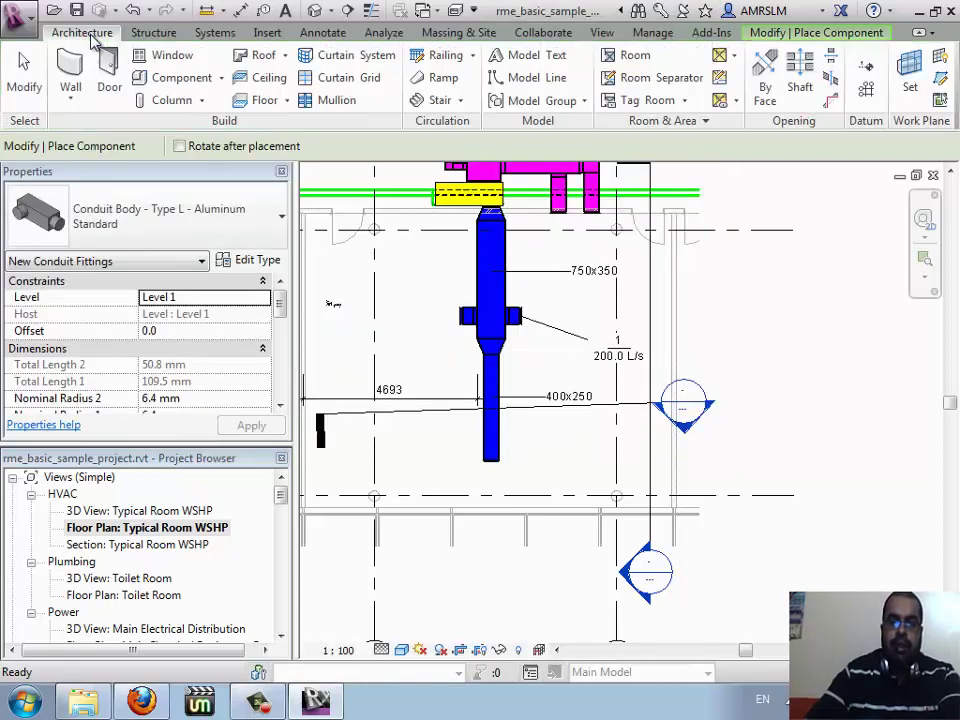
left_click(221, 78)
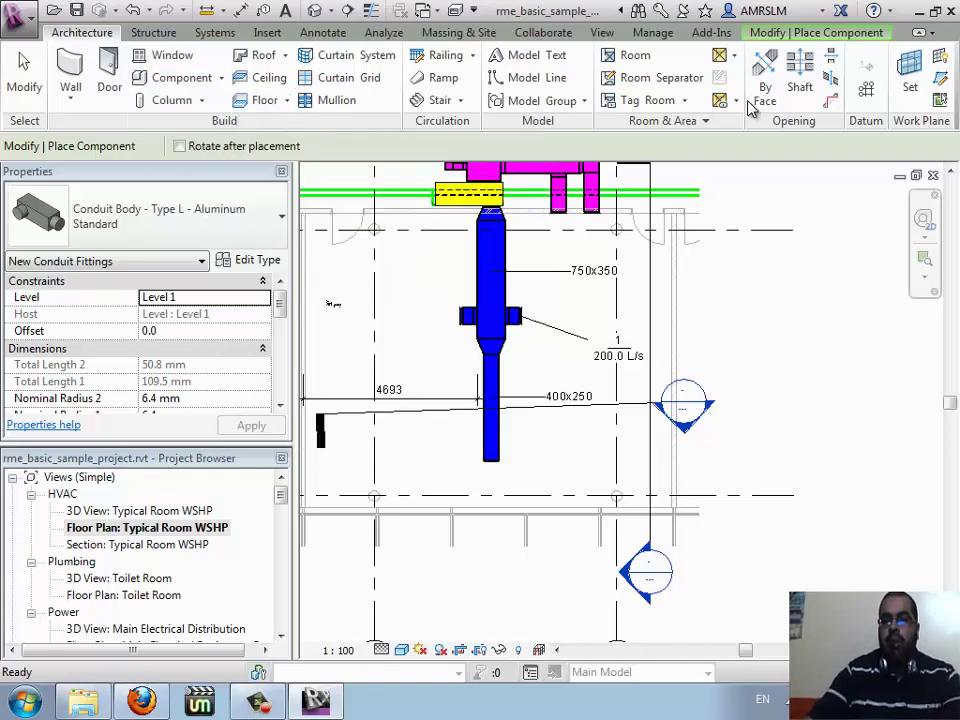
left_click(813, 35)
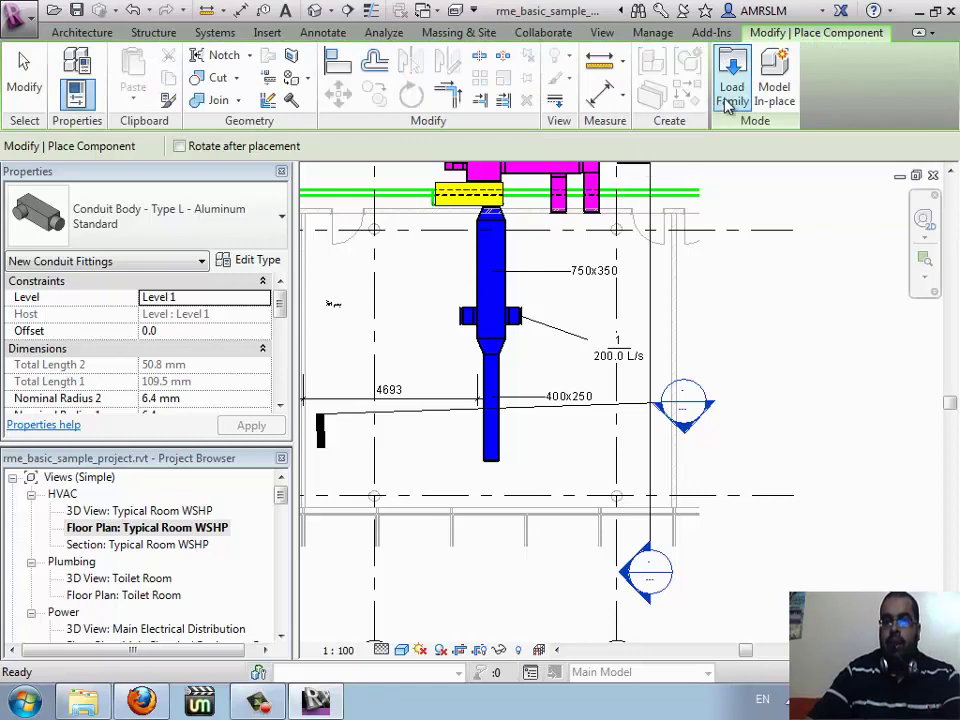
key("Escape")
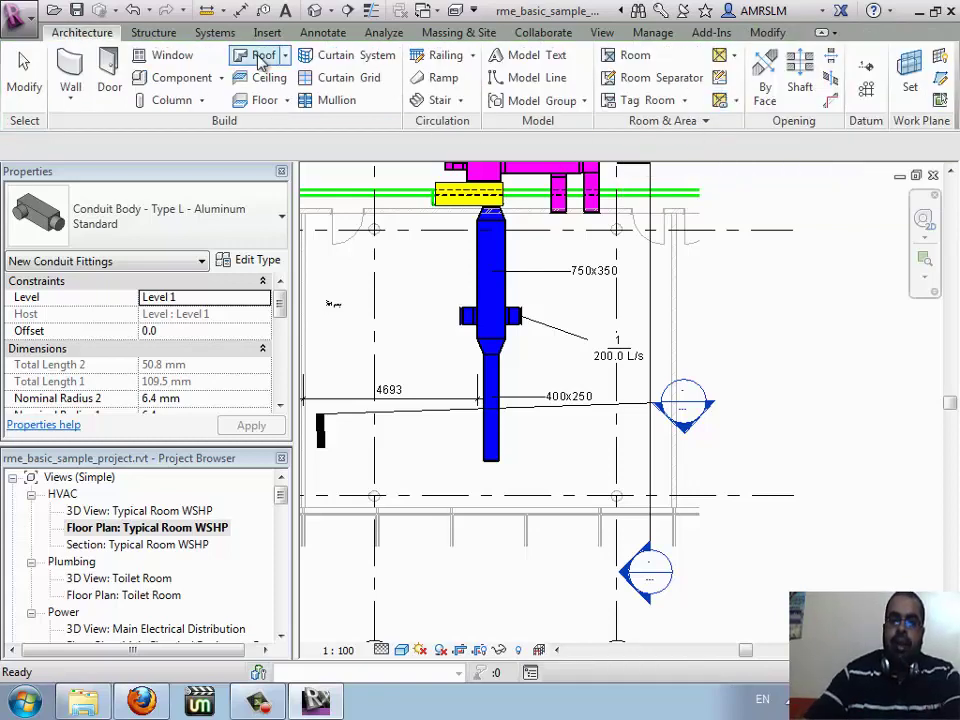
key("Escape")
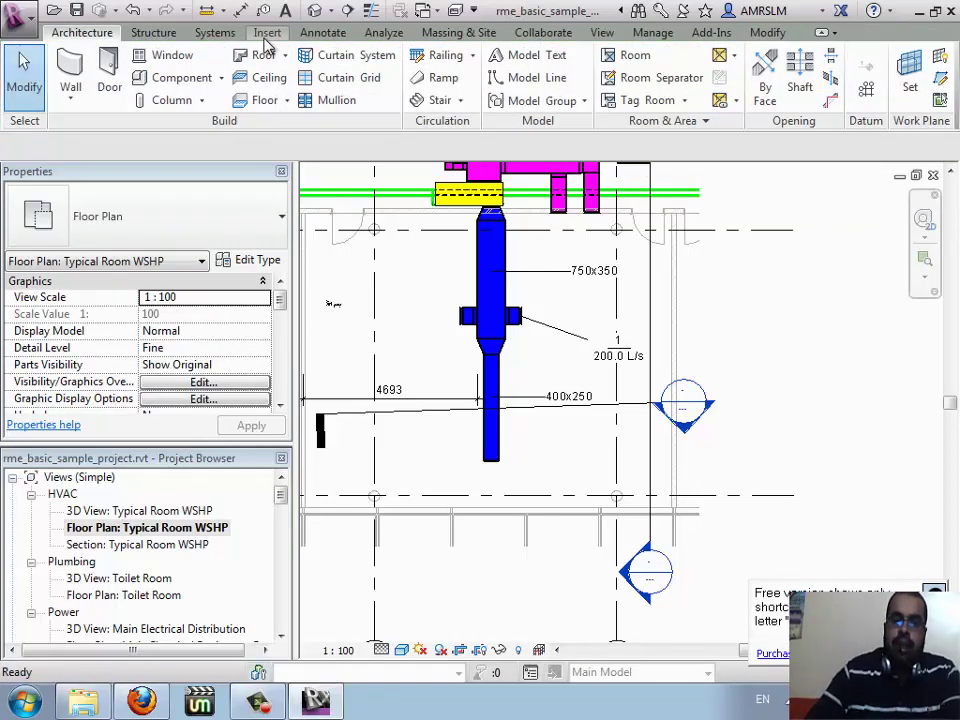
left_click(267, 33)
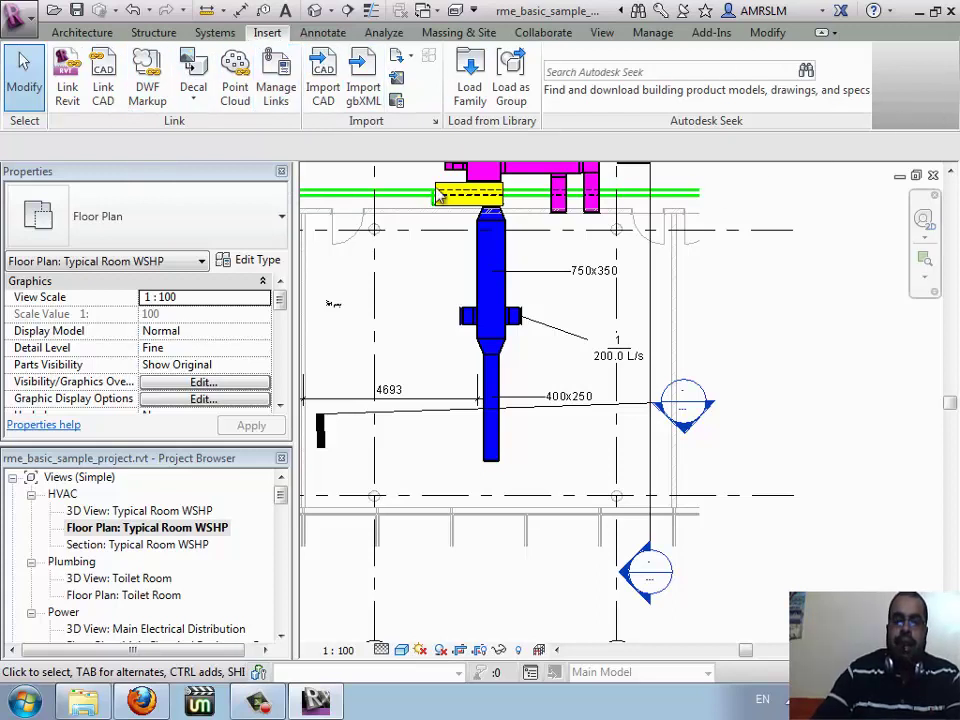
- Load M_Channel Horizontal Tee.rfa from the Egypt > Cable Tray > Fittings library folder
left_click(472, 80)
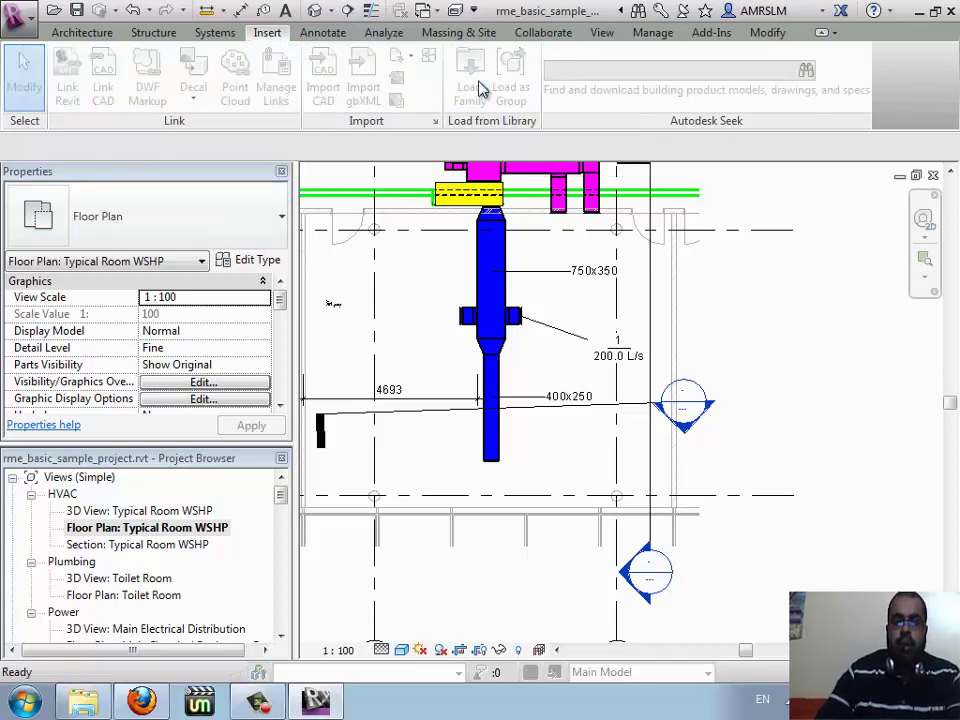
scroll(70, 100, "up", 2)
scroll(70, 100, "up", 2)
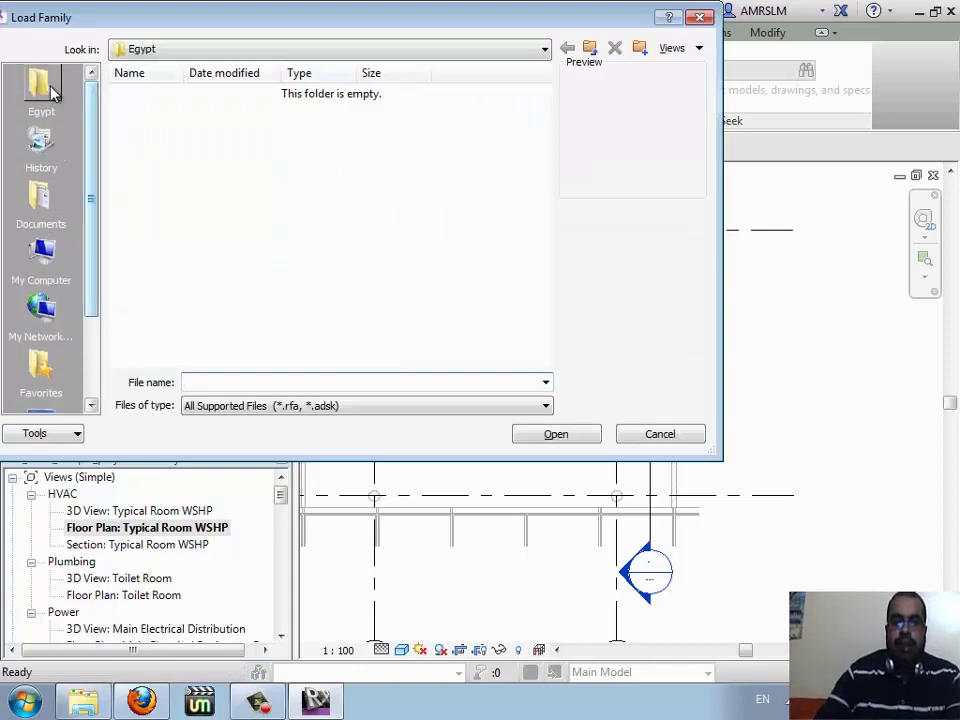
left_click(40, 85)
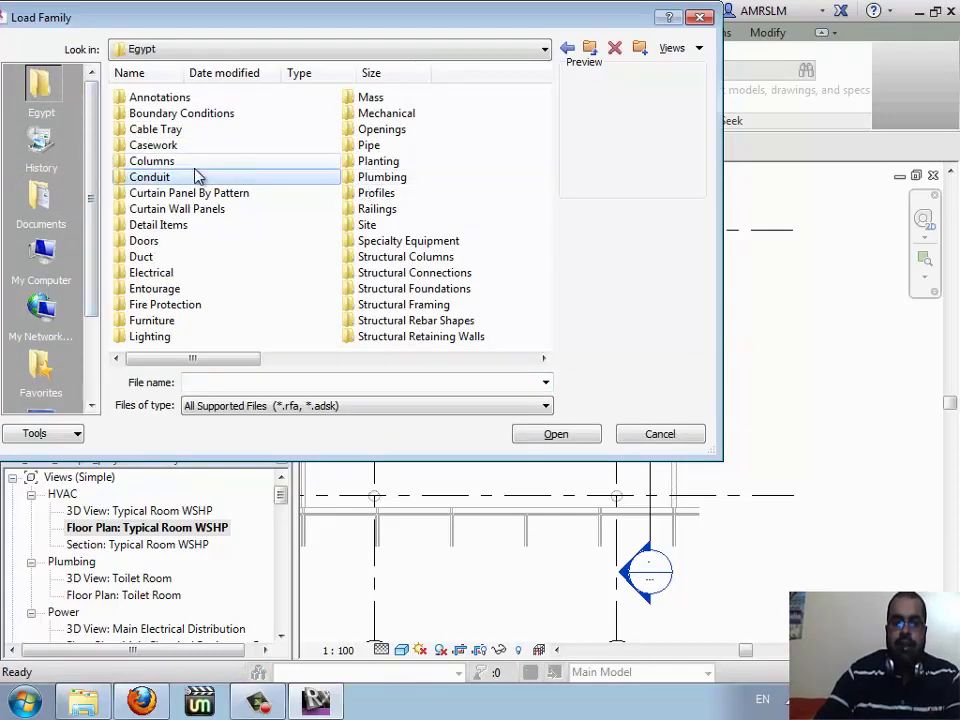
double_click(167, 129)
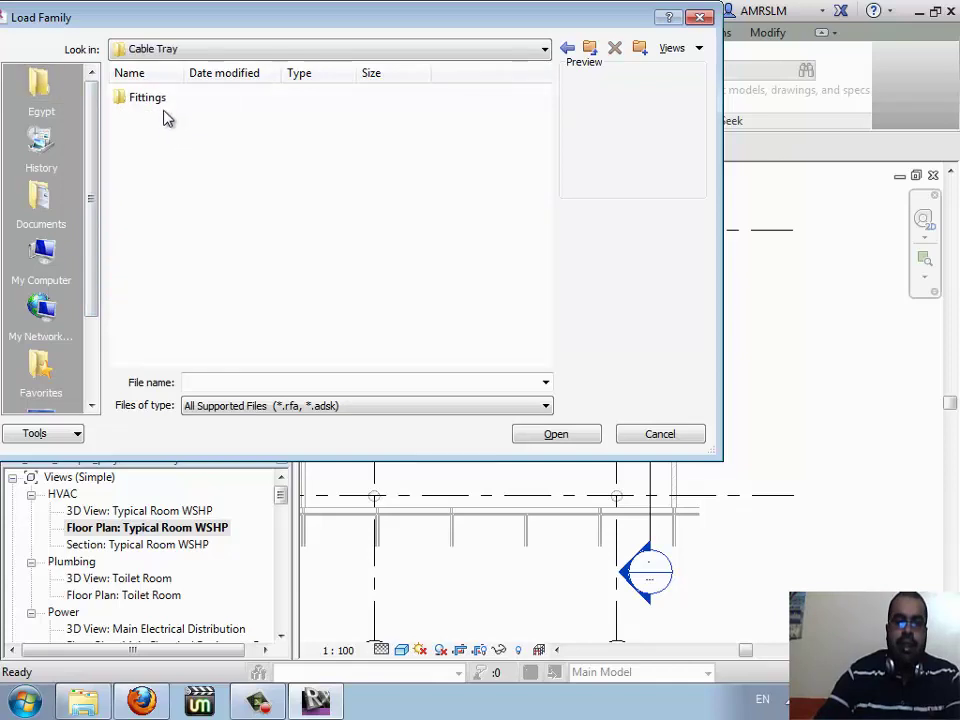
double_click(160, 107)
left_click(180, 129)
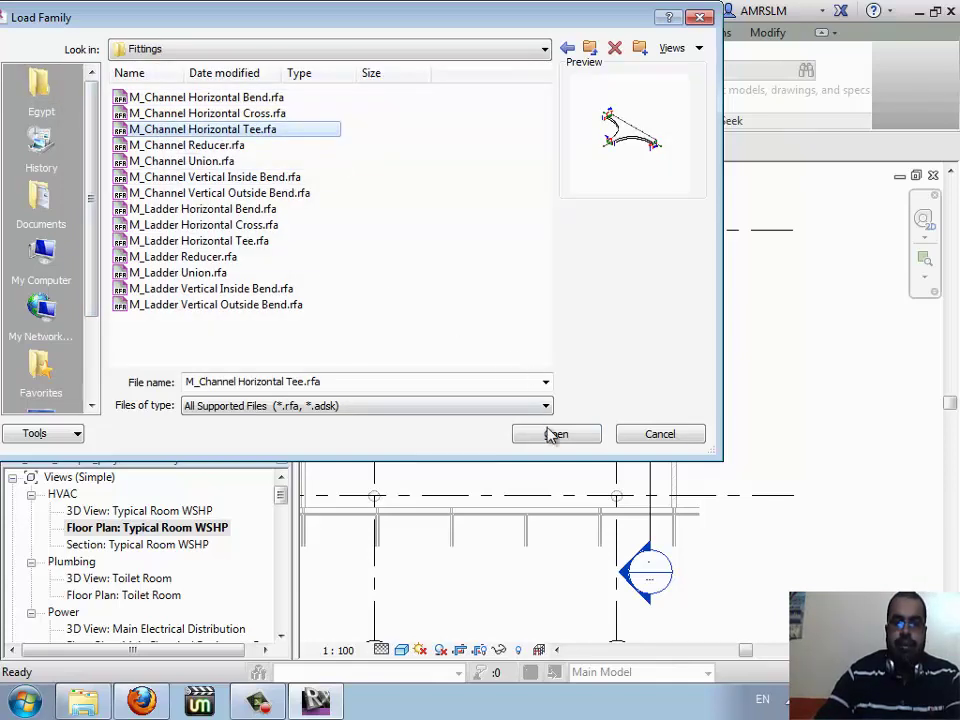
left_click(660, 434)
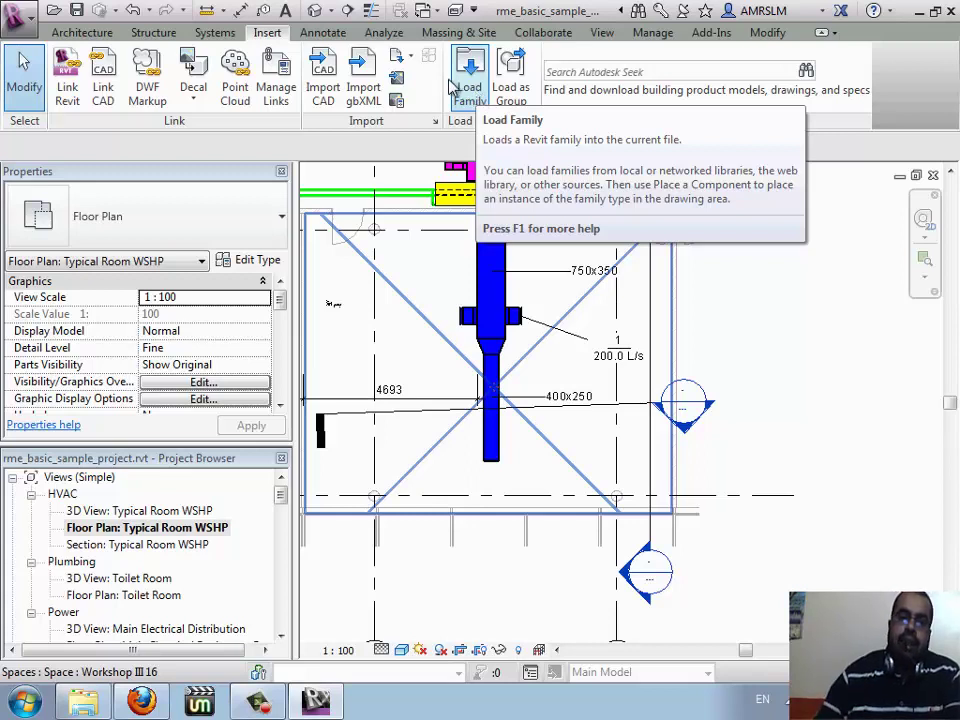
- Glance at the Systems tools, return to Insert, and click into the Autodesk Seek search box
left_click(217, 36)
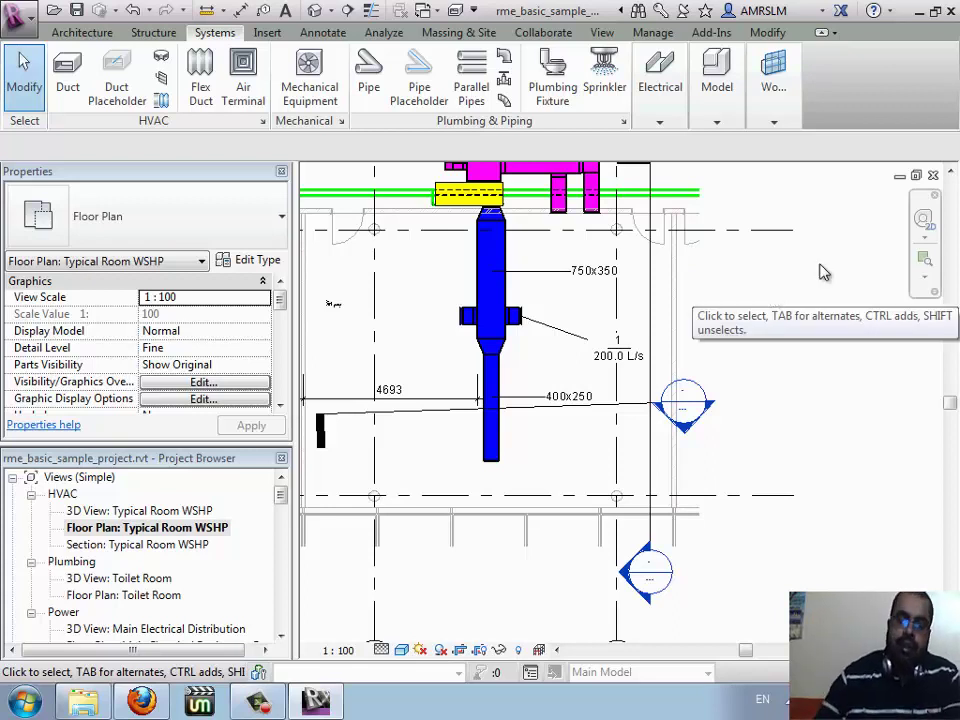
left_click(277, 36)
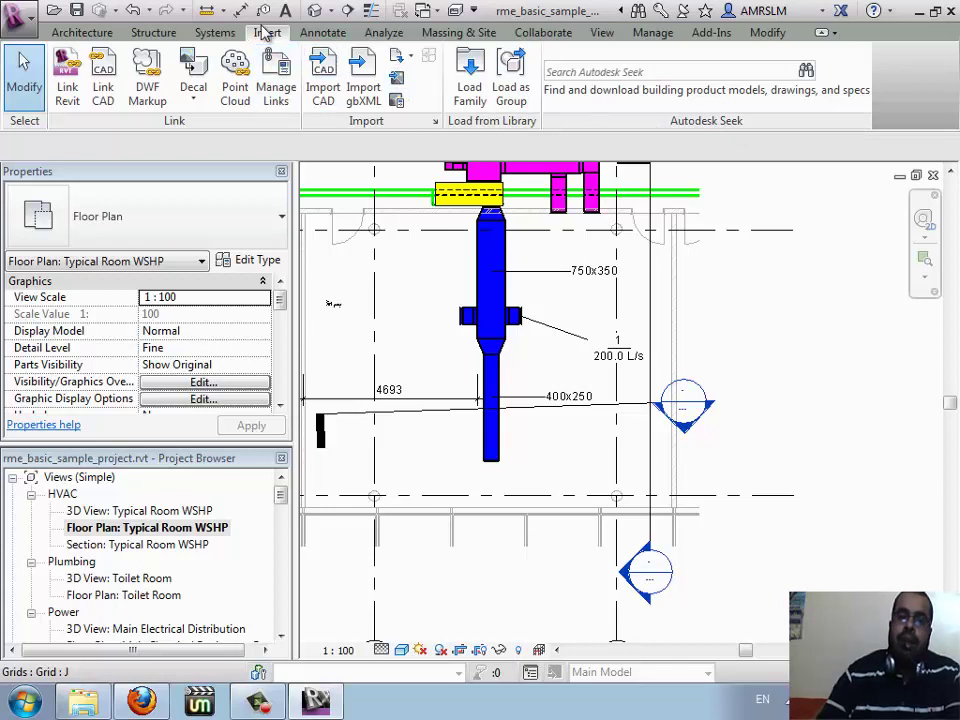
left_click(607, 73)
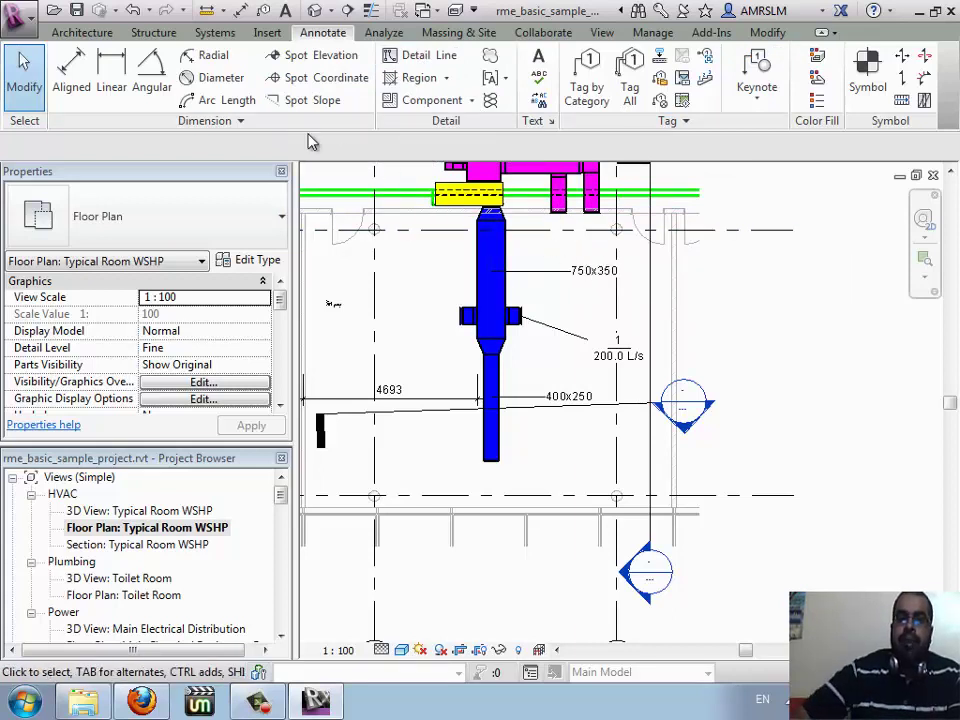
- On the Analyze tab, browse the Spaces & Zones and Reports & Schedules dropdowns, then close them
left_click(372, 33)
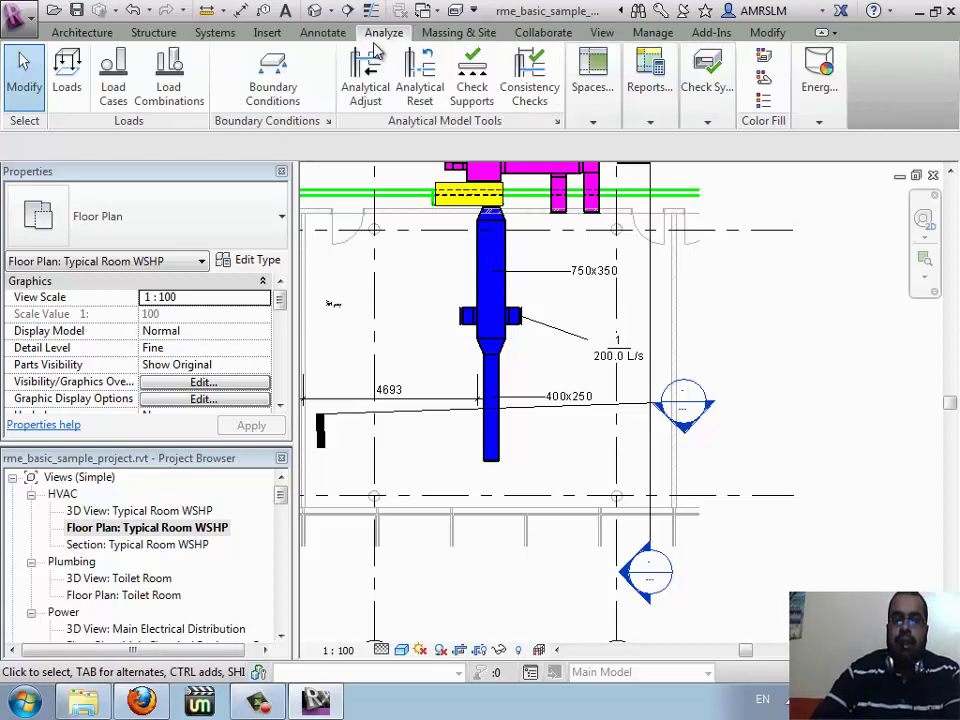
left_click(614, 115)
mouse_move(593, 121)
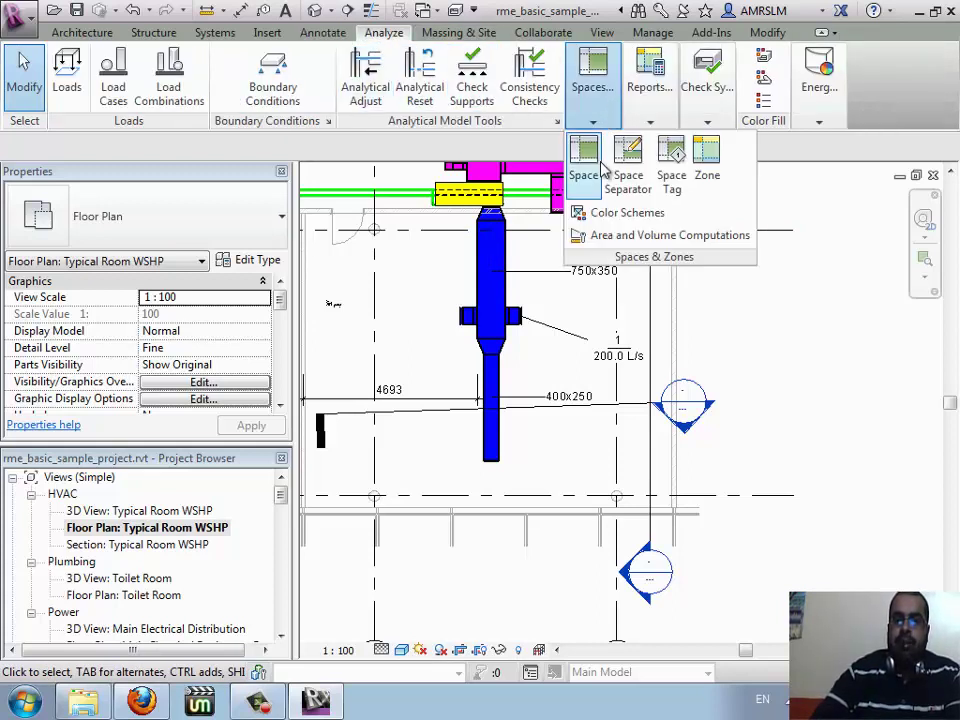
left_click(649, 112)
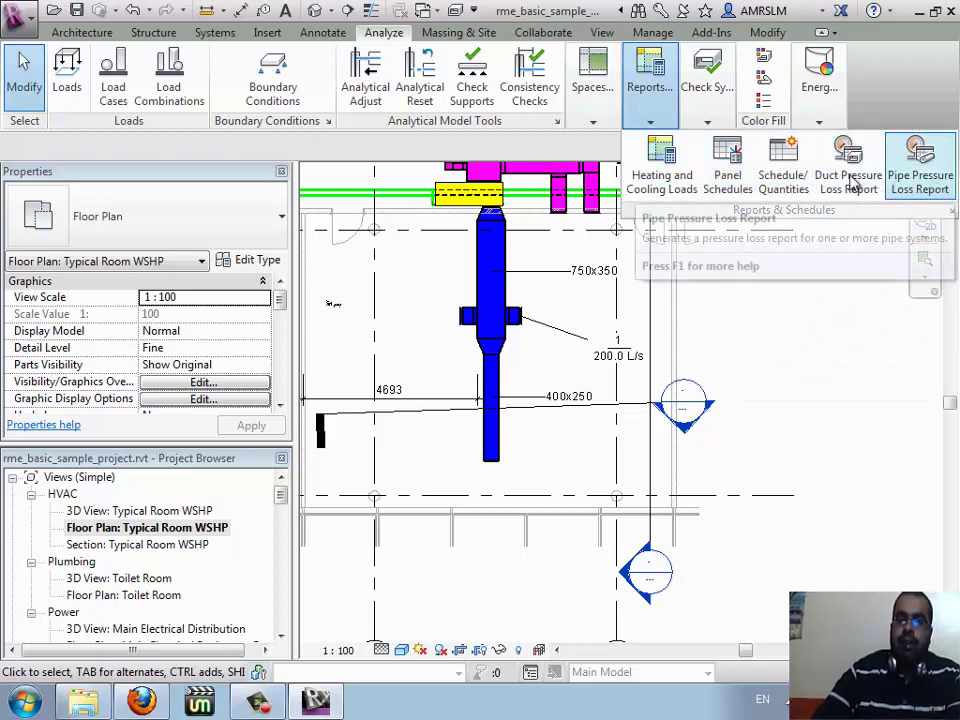
left_click(388, 34)
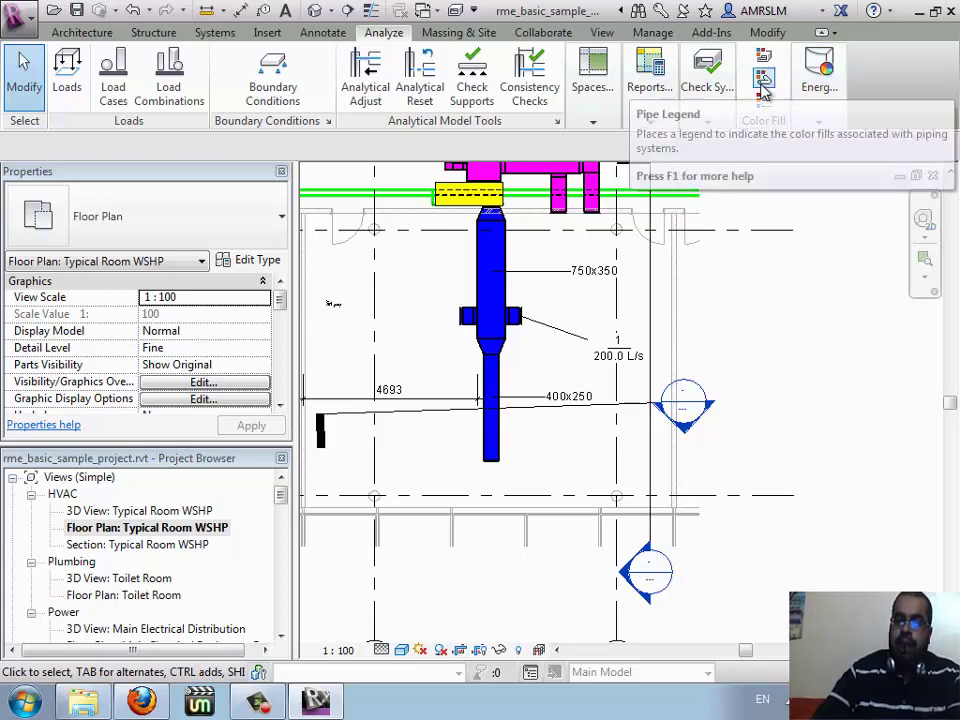
mouse_move(707, 80)
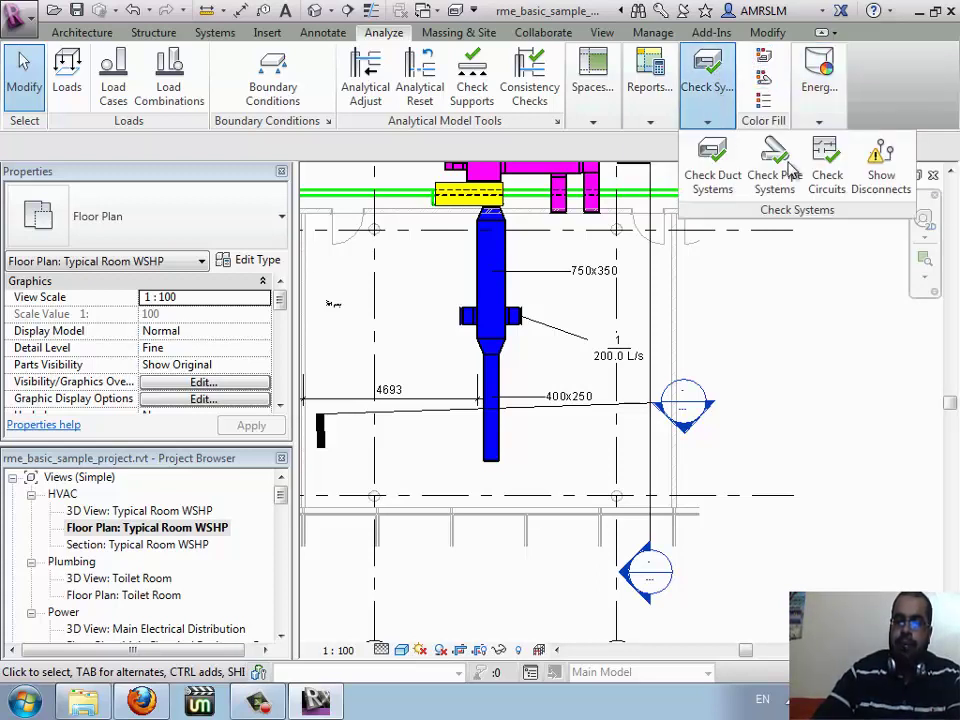
- Run Show Disconnects with Duct ticked, then switch to the WizIQ class in Firefox
left_click(881, 180)
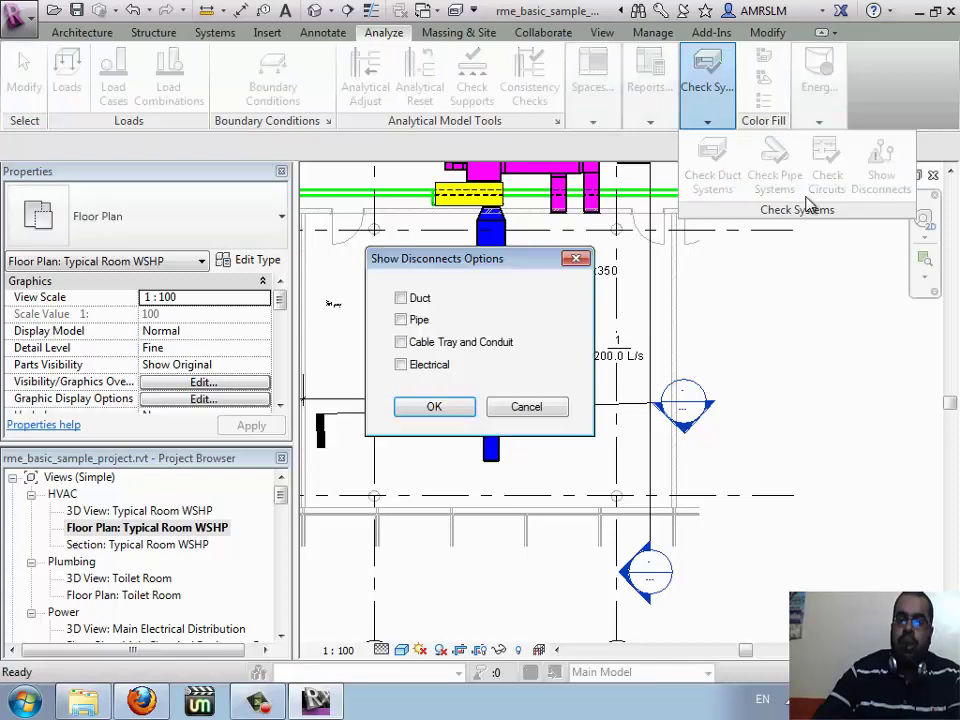
left_click(420, 300)
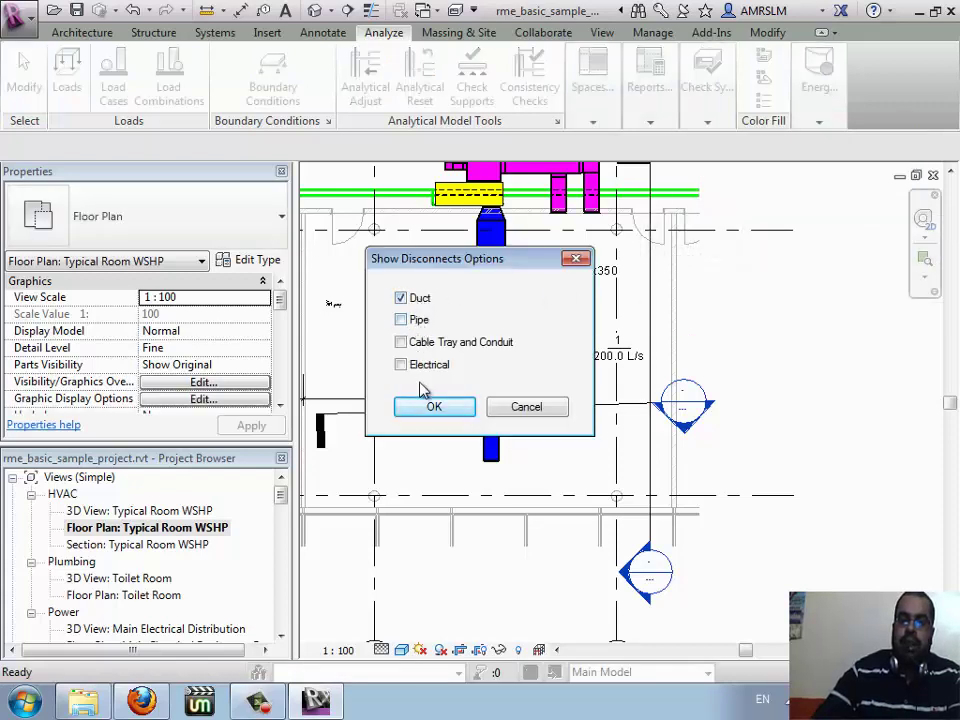
left_click(466, 415)
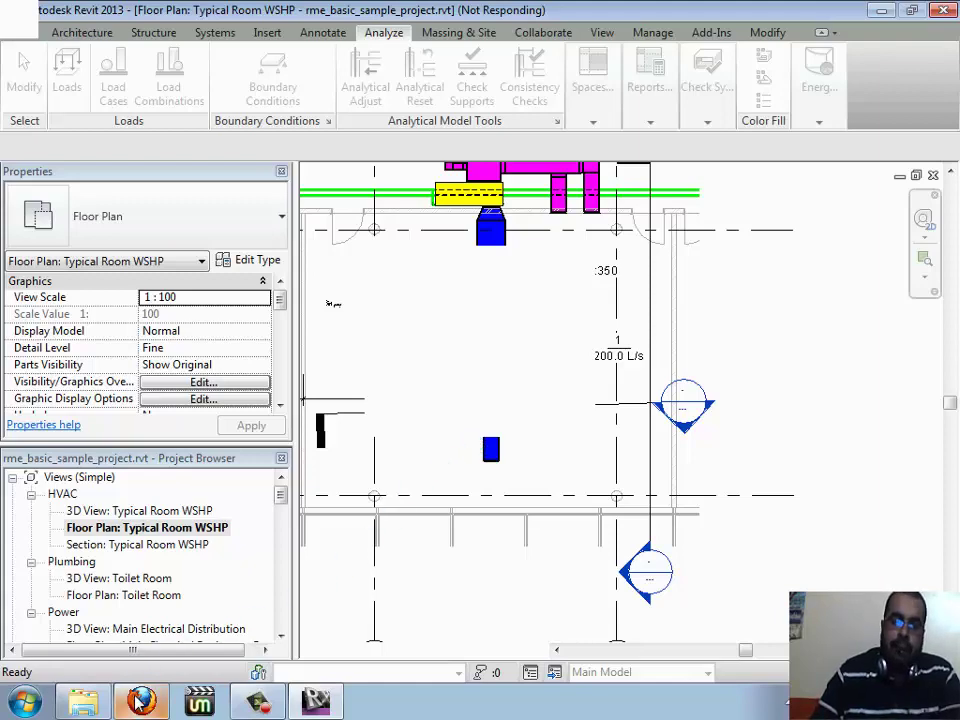
left_click(140, 700)
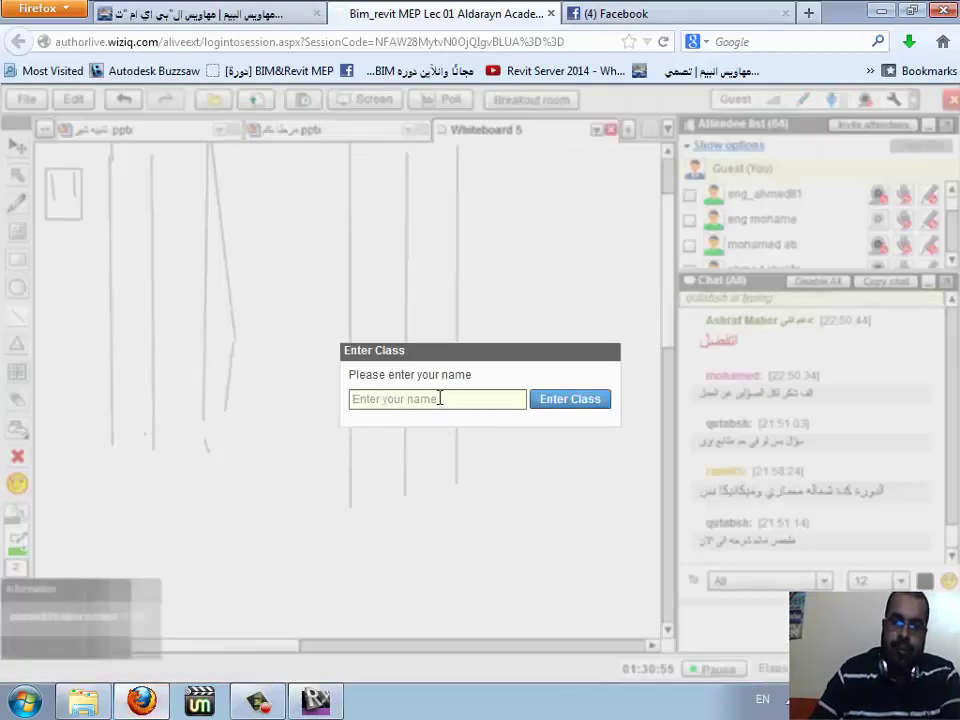
- Enter your name in WizIQ's Enter Class dialog to join, then go to the Facebook tab
left_click(425, 401)
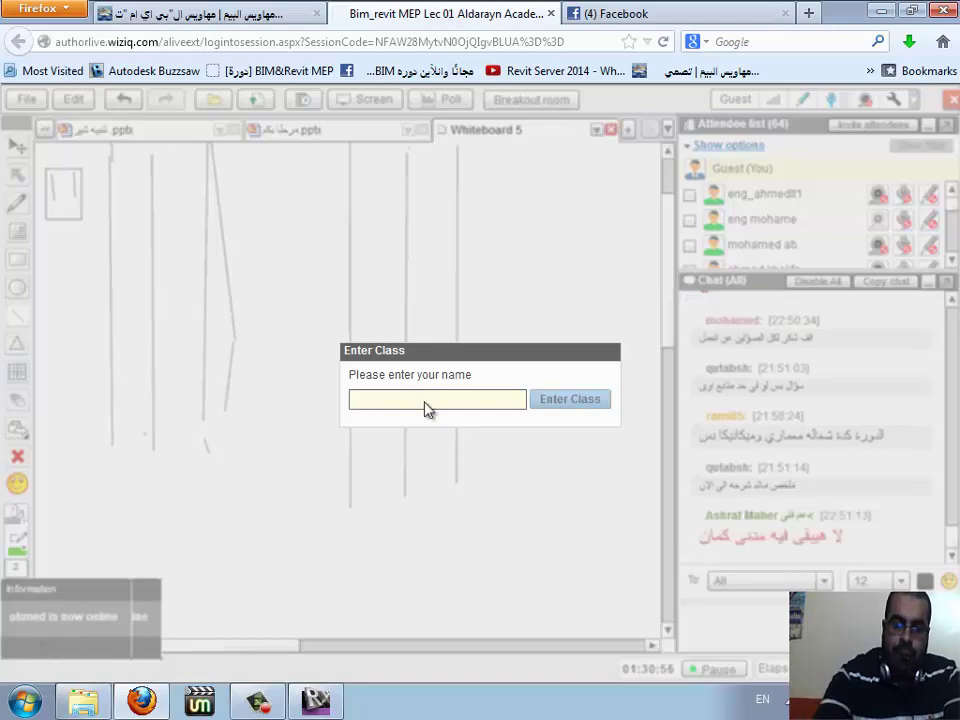
type("omar")
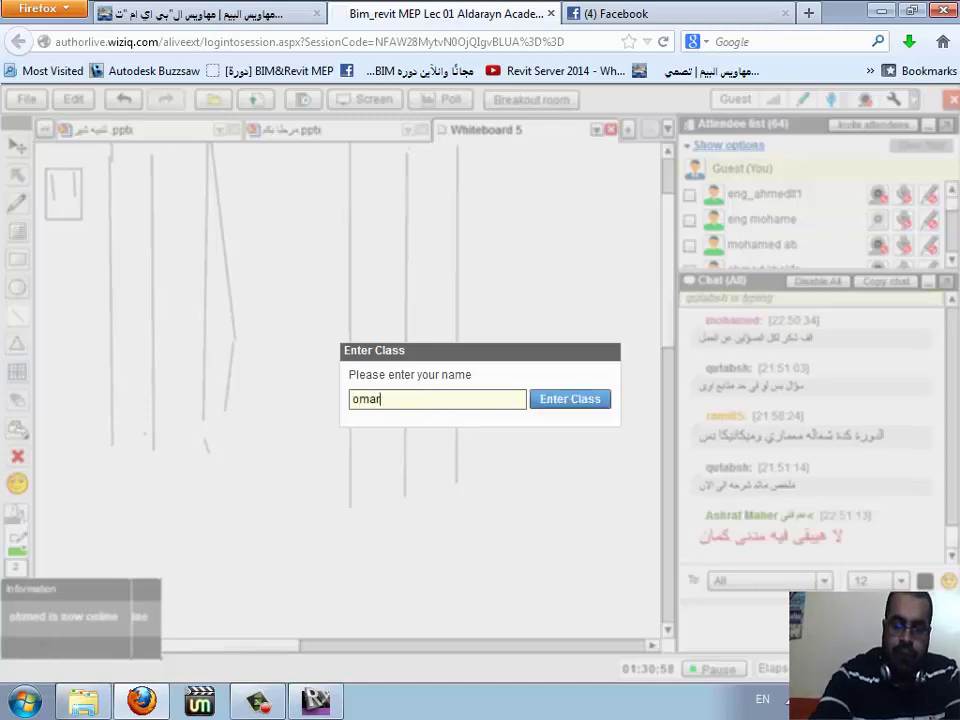
type("_selim")
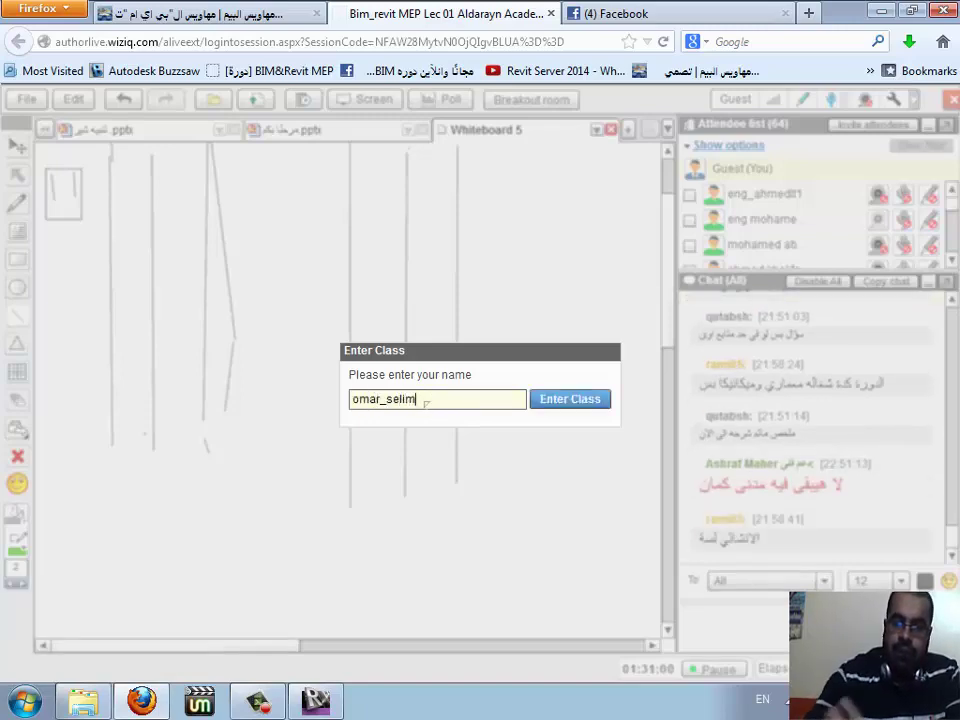
key("Return")
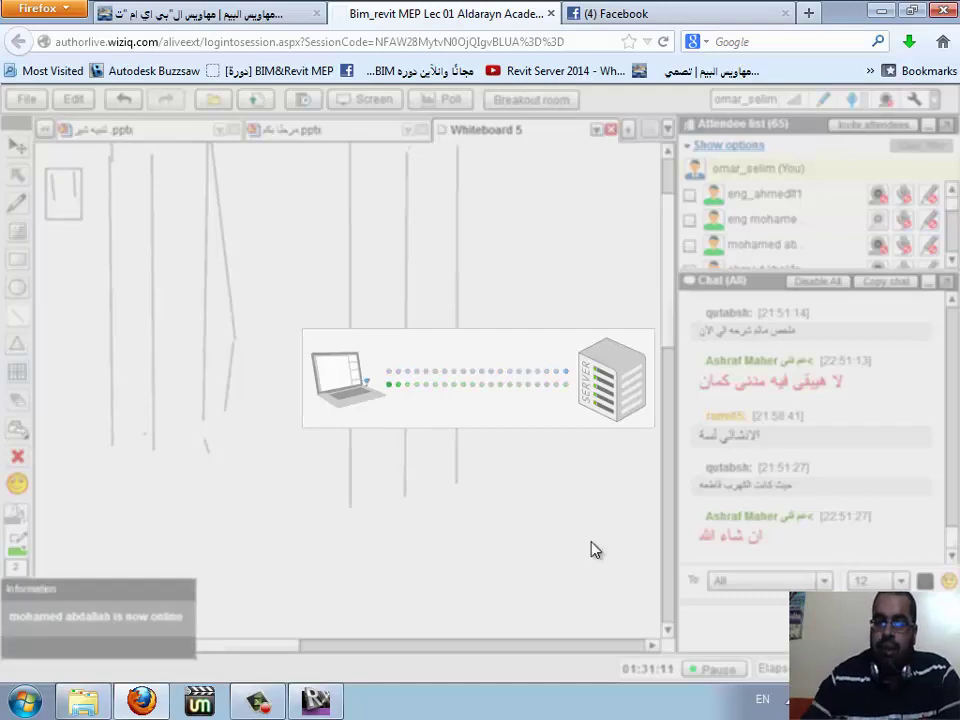
left_click(612, 14)
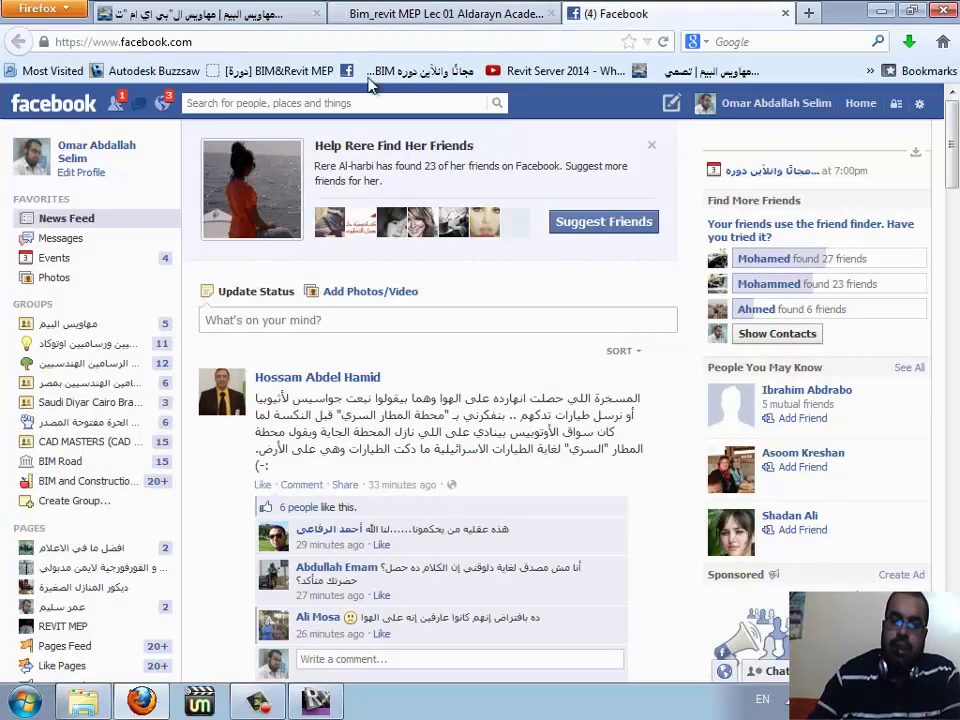
- Confirm the pending Facebook friend request and return to the WizIQ tab
left_click(116, 107)
left_click(222, 175)
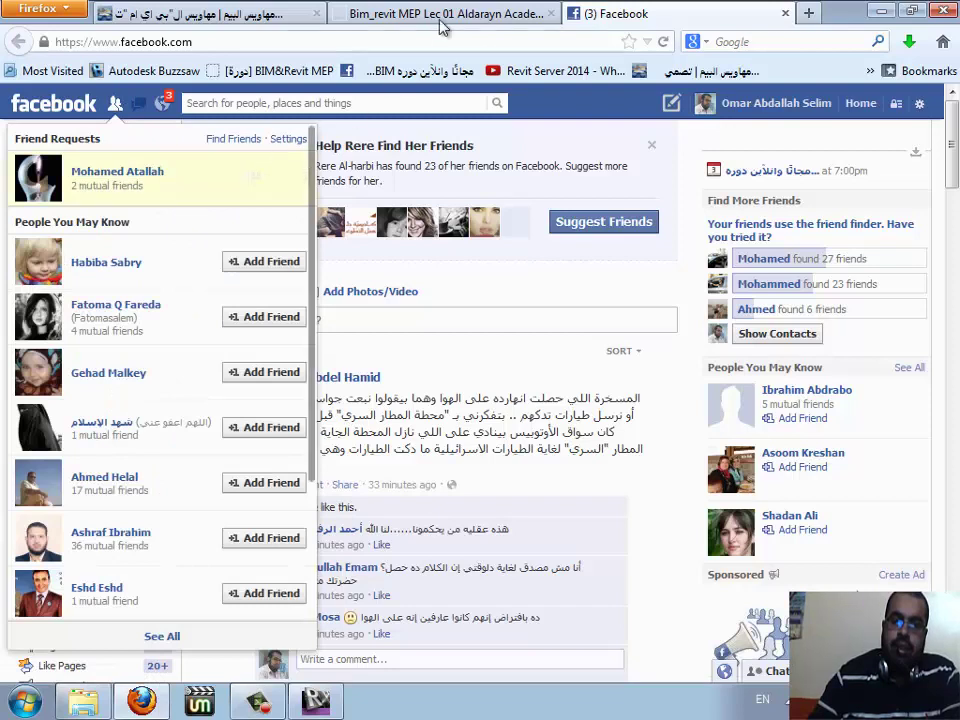
left_click(450, 14)
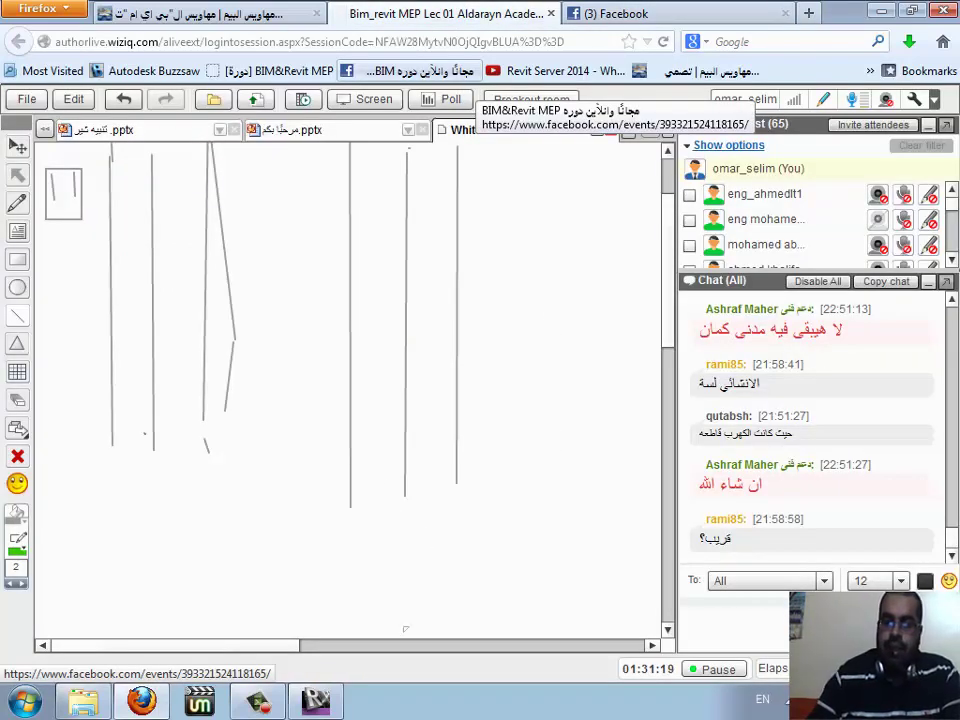
- Start WizIQ screen sharing and bring the Revit project back to the front
left_click(320, 702)
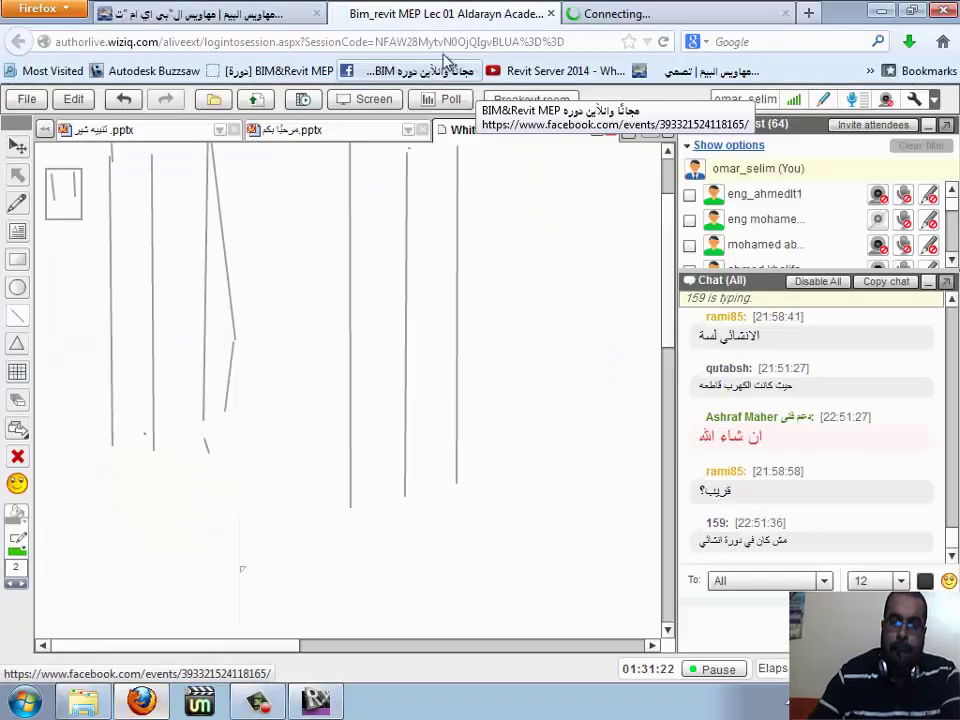
left_click(365, 100)
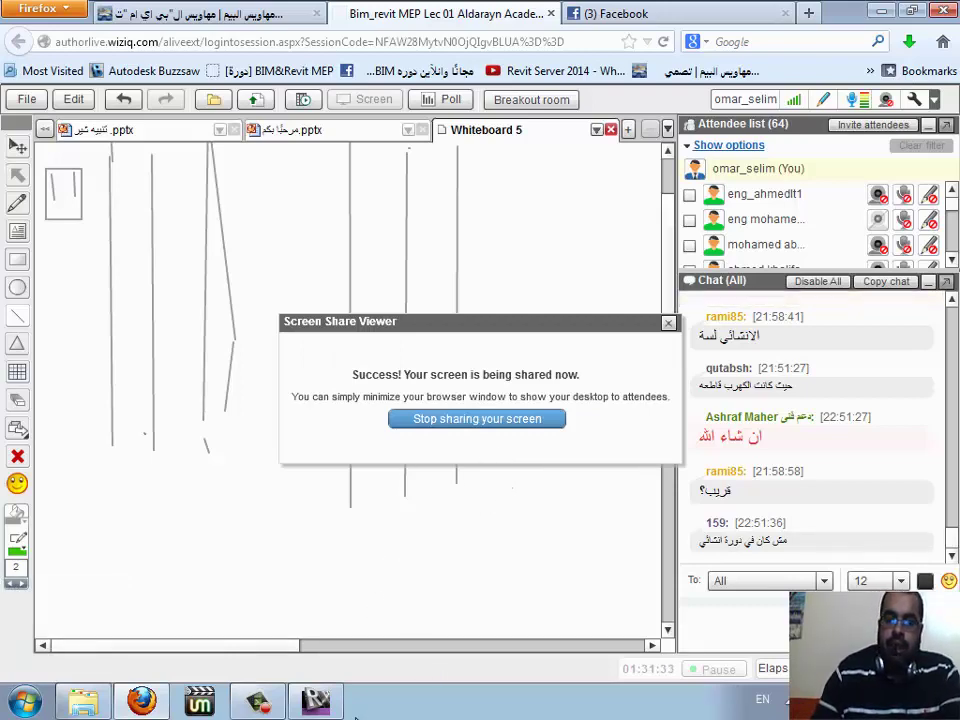
left_click(316, 700)
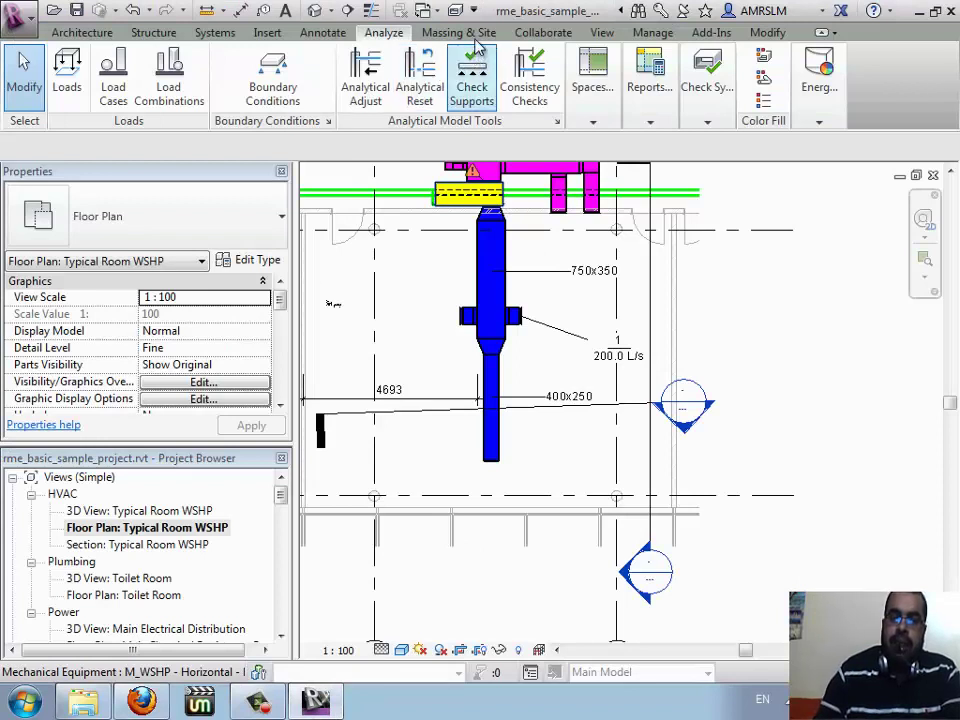
mouse_move(707, 90)
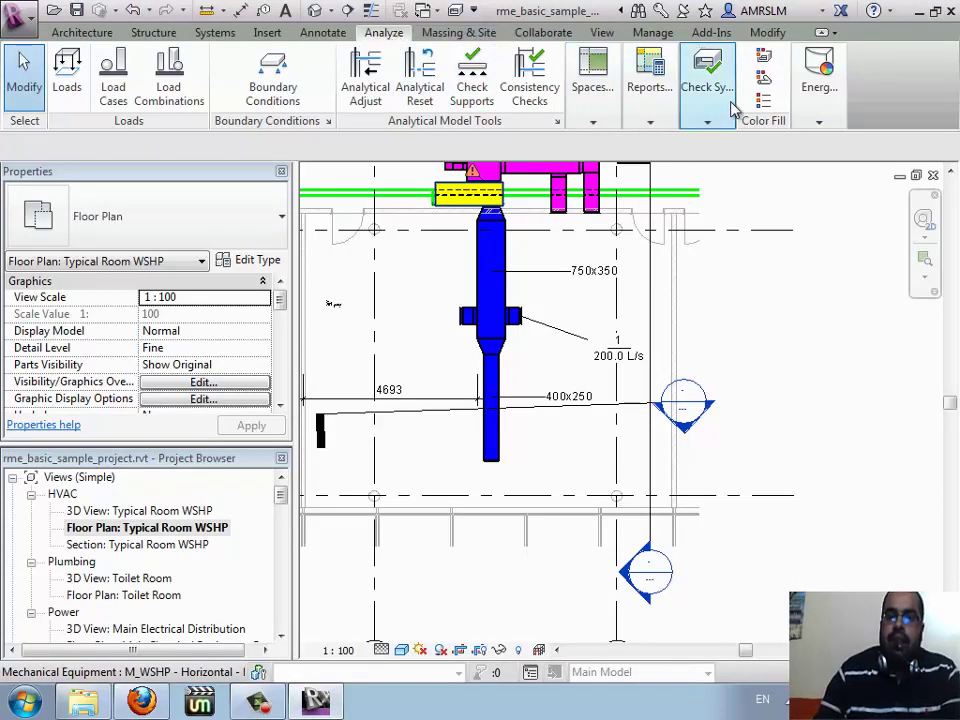
- Expand the Energy Analysis panel, then browse the Massing & Site, Collaborate and View tabs
left_click(822, 100)
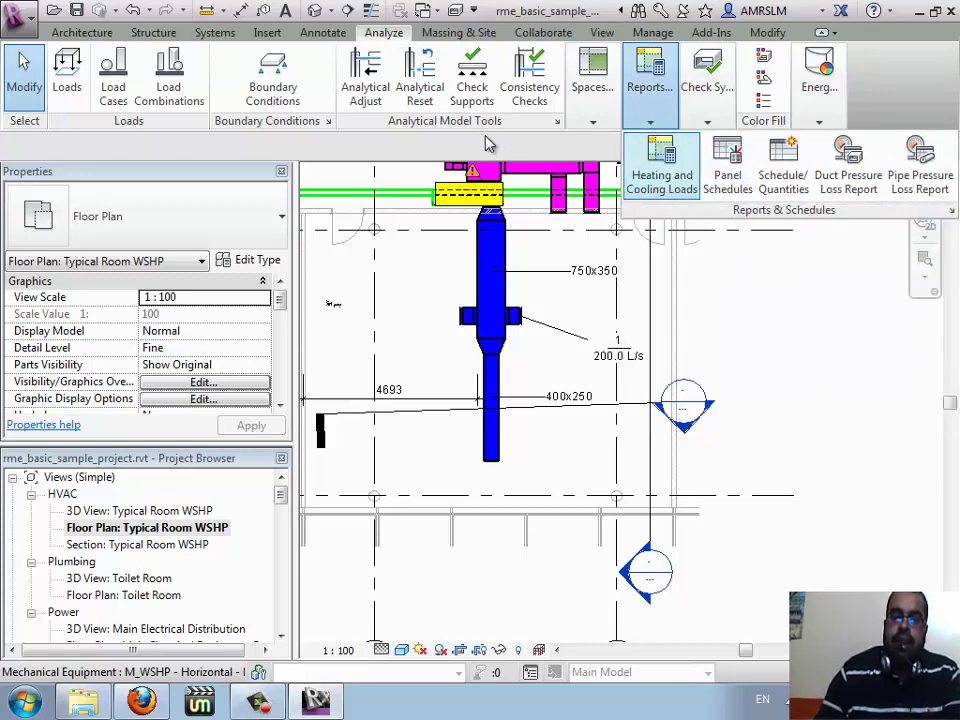
left_click(460, 33)
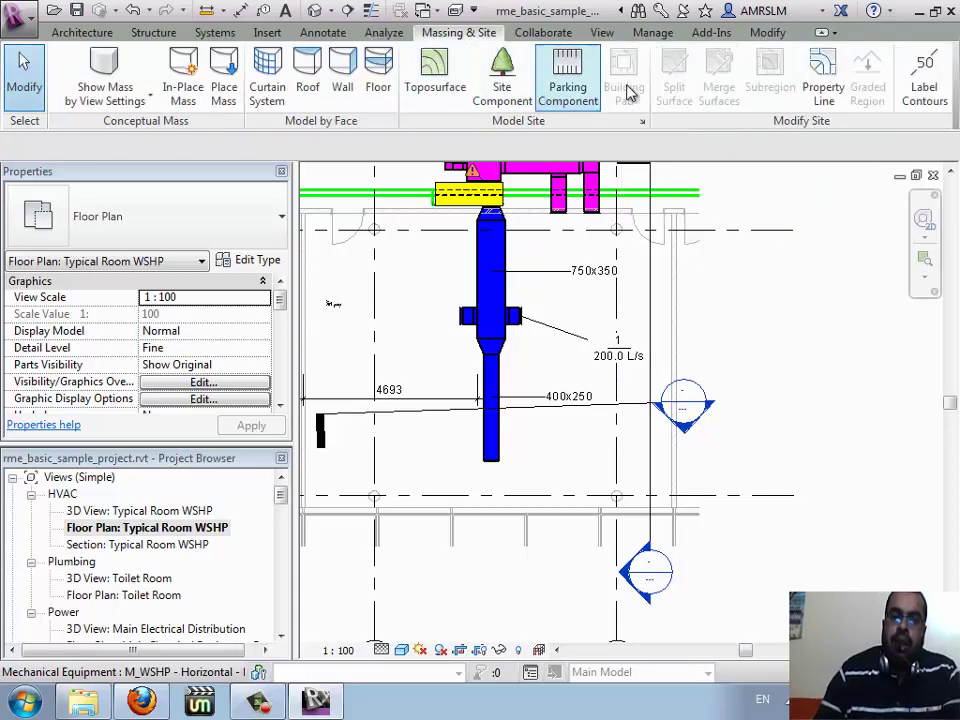
left_click(543, 33)
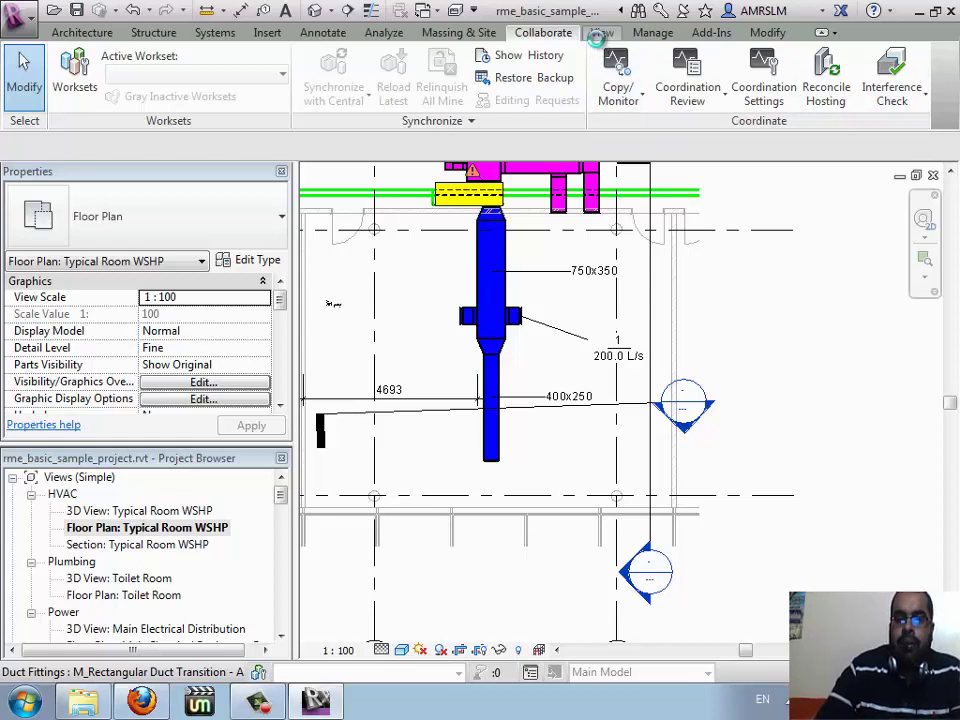
left_click(600, 33)
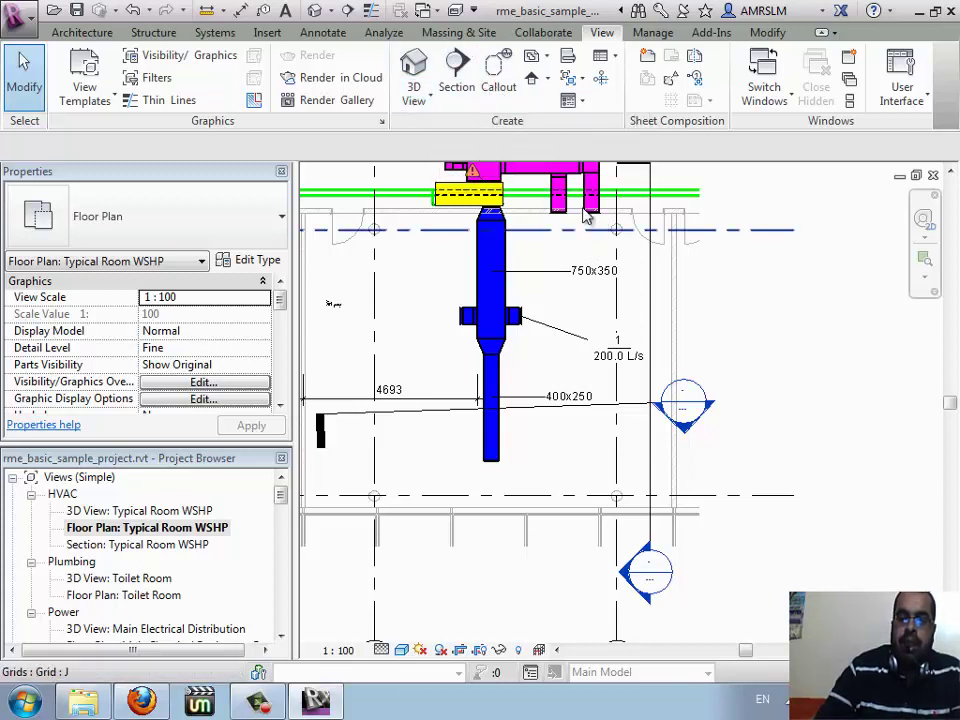
- Draw a callout around the vertical duct's top, go to its view, and check its 1:20 scale
left_click(494, 72)
left_click(416, 177)
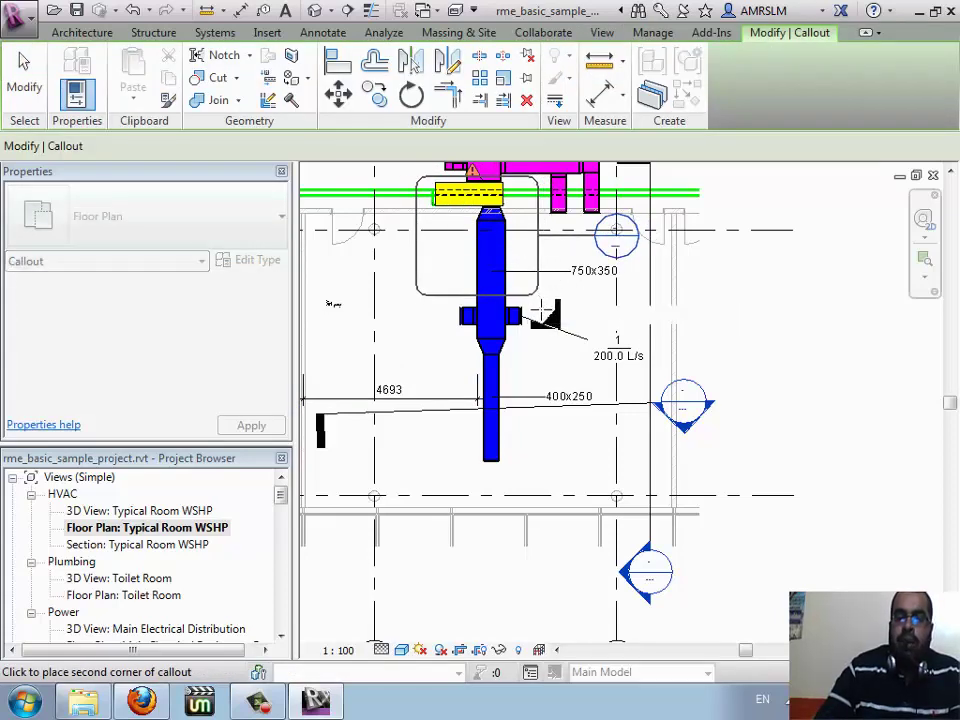
left_click(550, 308)
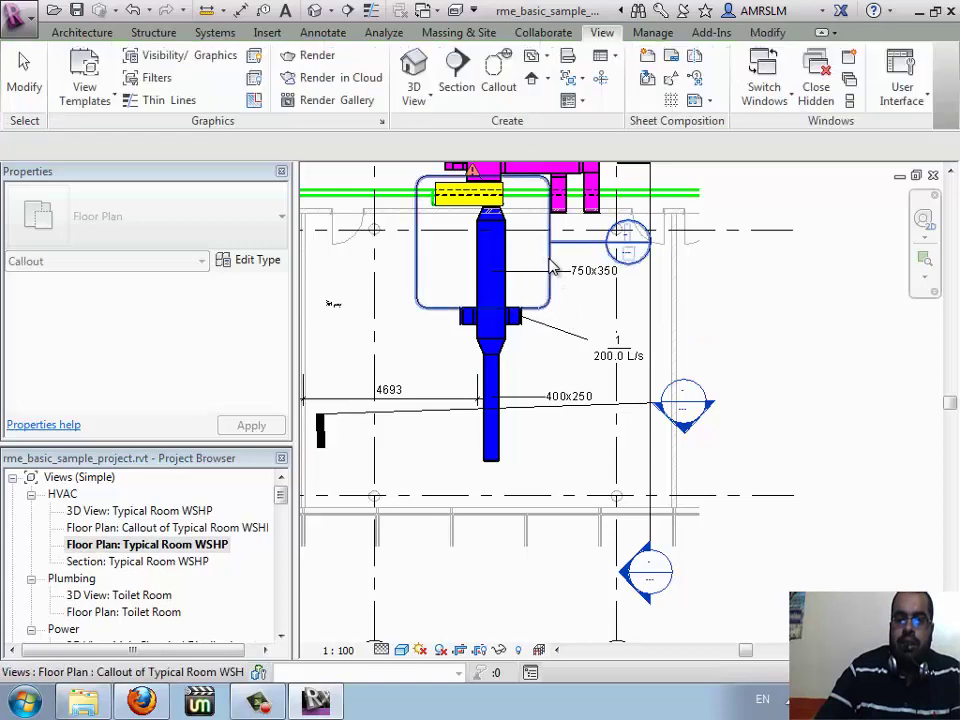
right_click(550, 265)
left_click(606, 309)
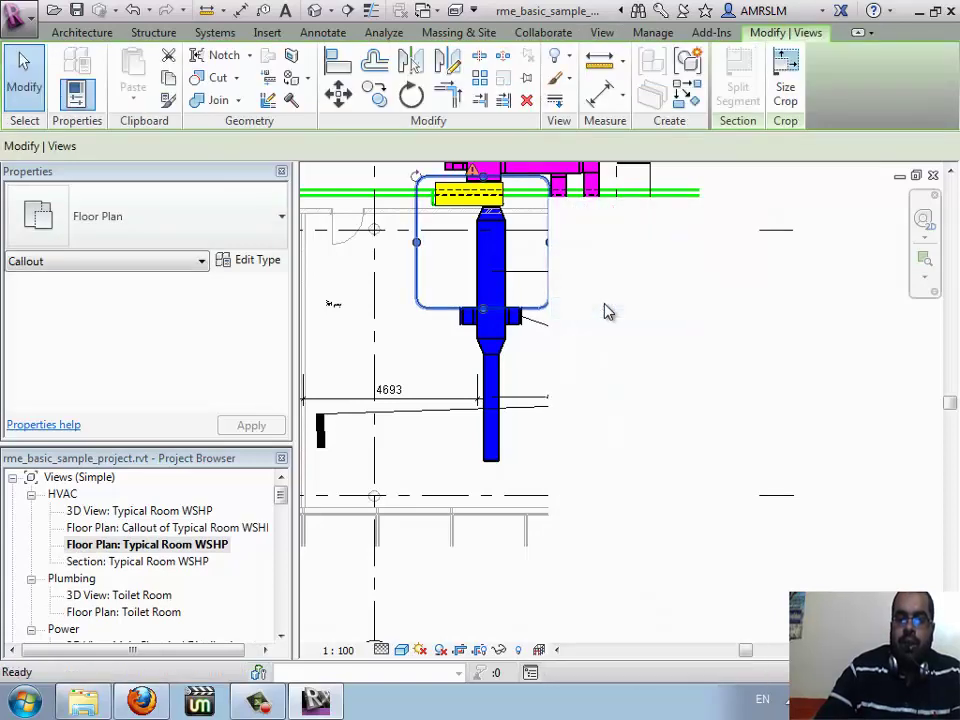
left_click(330, 652)
left_click(376, 484)
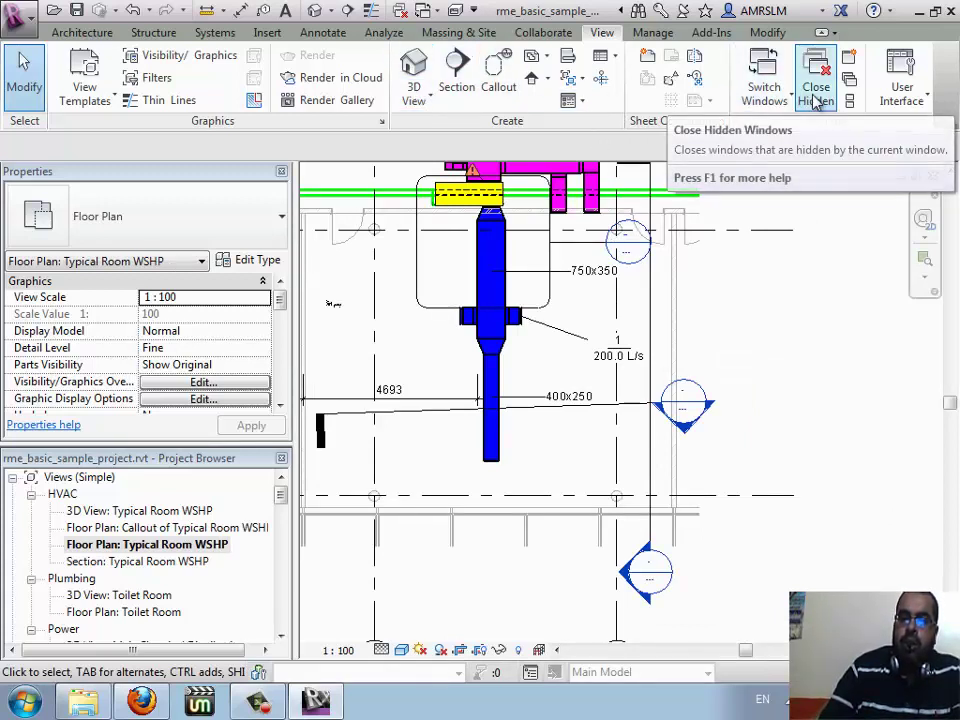
- Close the Properties and Project Browser palettes, then show both again from User Interface
left_click(281, 171)
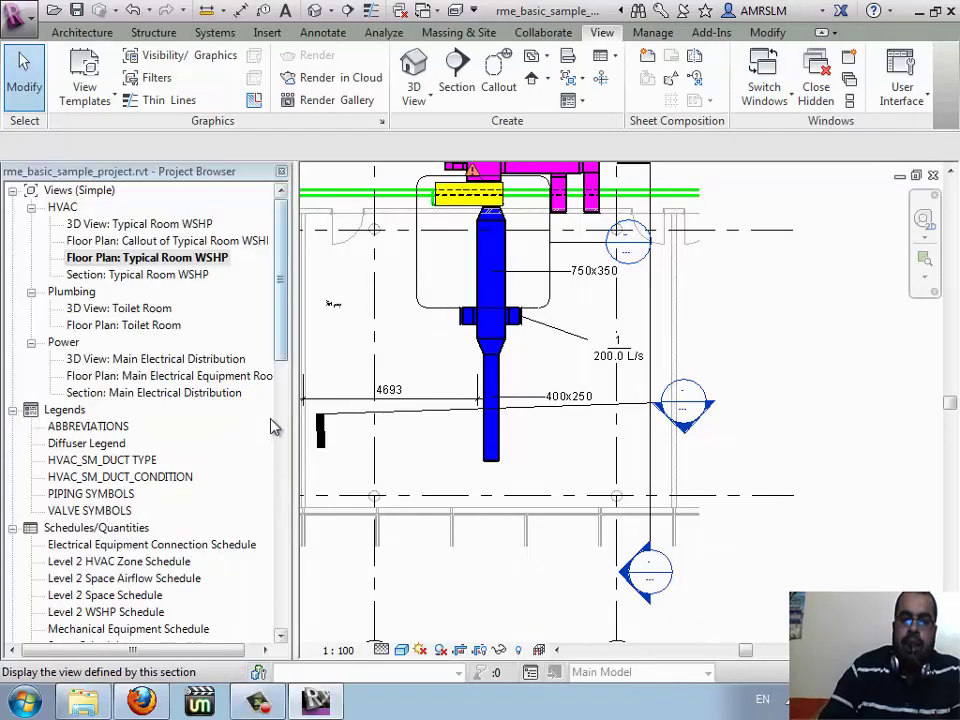
left_click(281, 171)
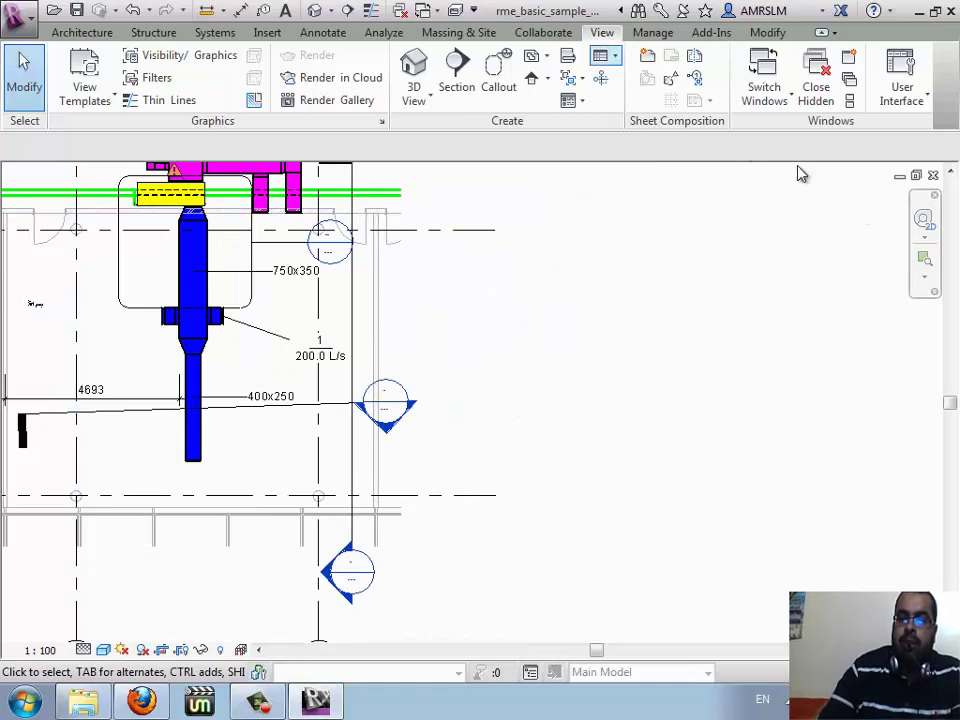
left_click(924, 92)
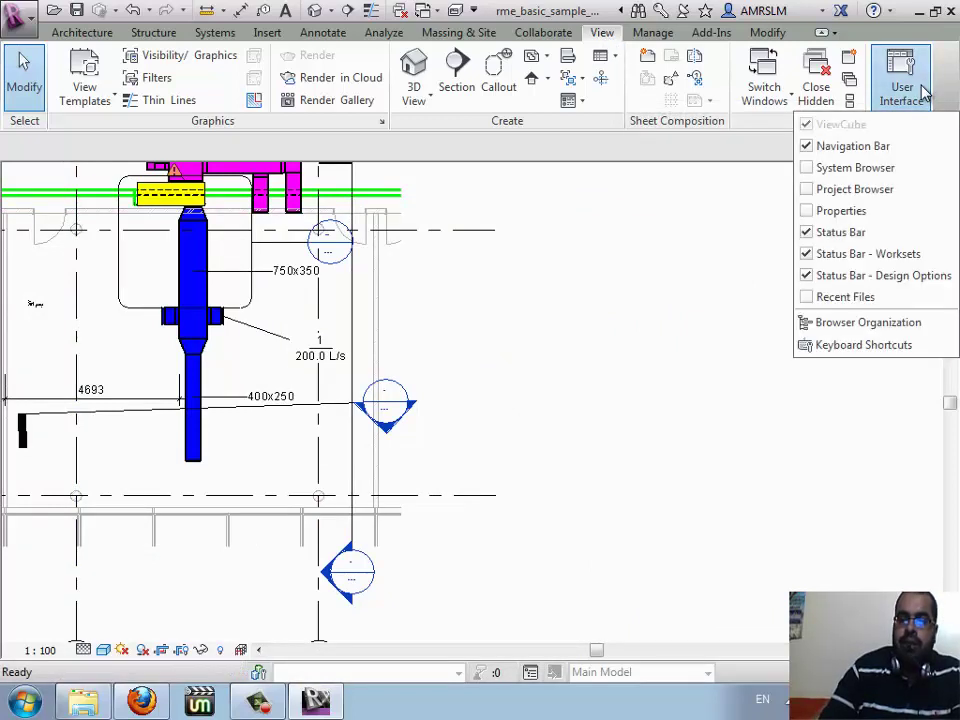
left_click(828, 190)
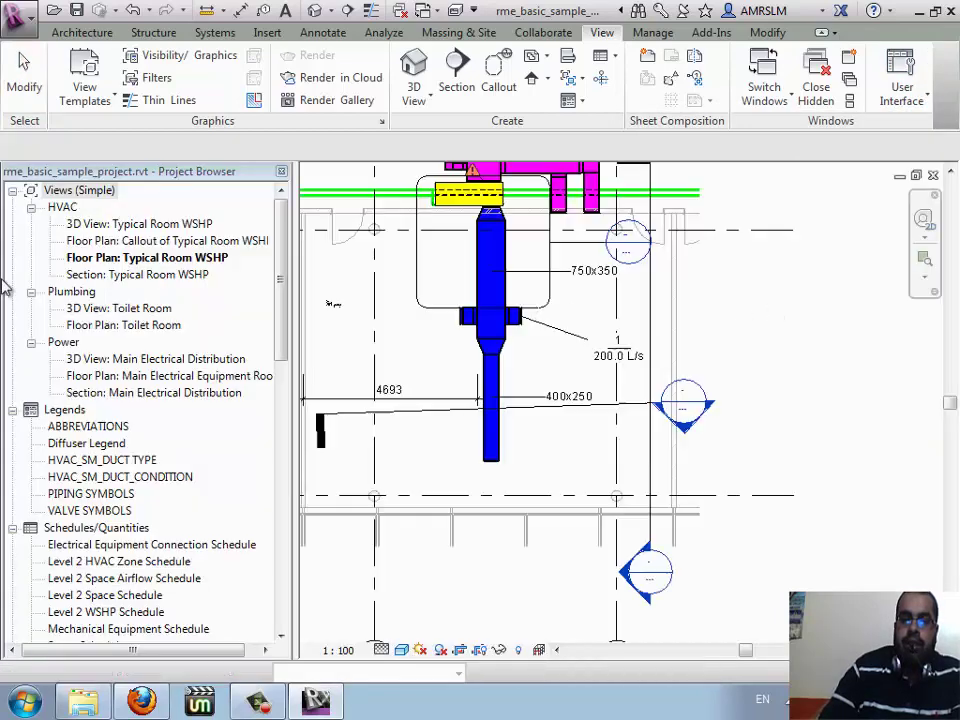
left_click(921, 92)
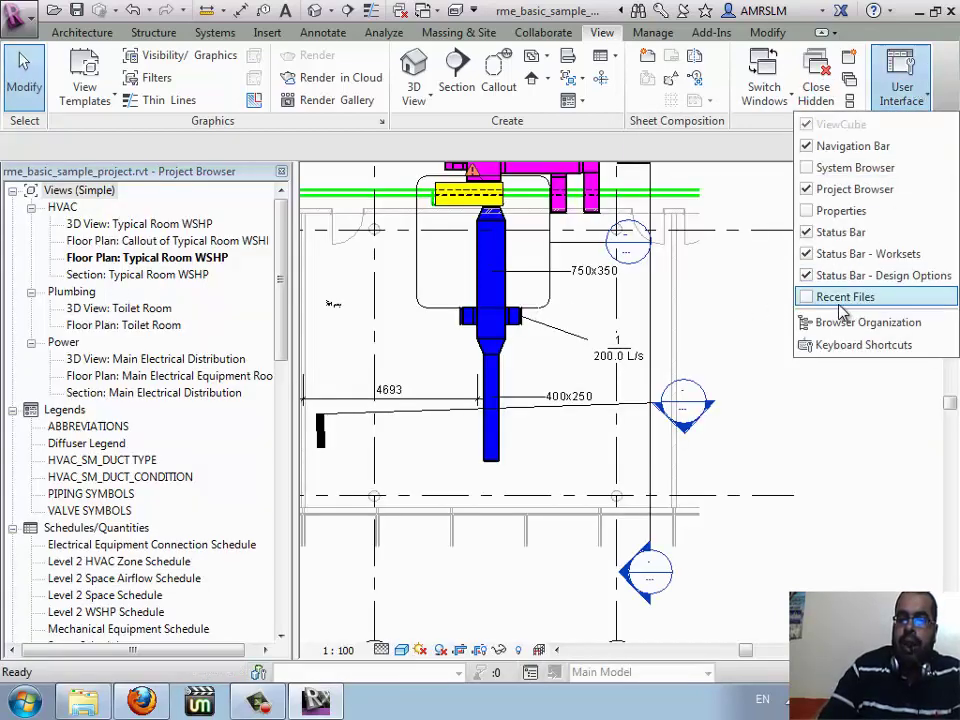
left_click(808, 211)
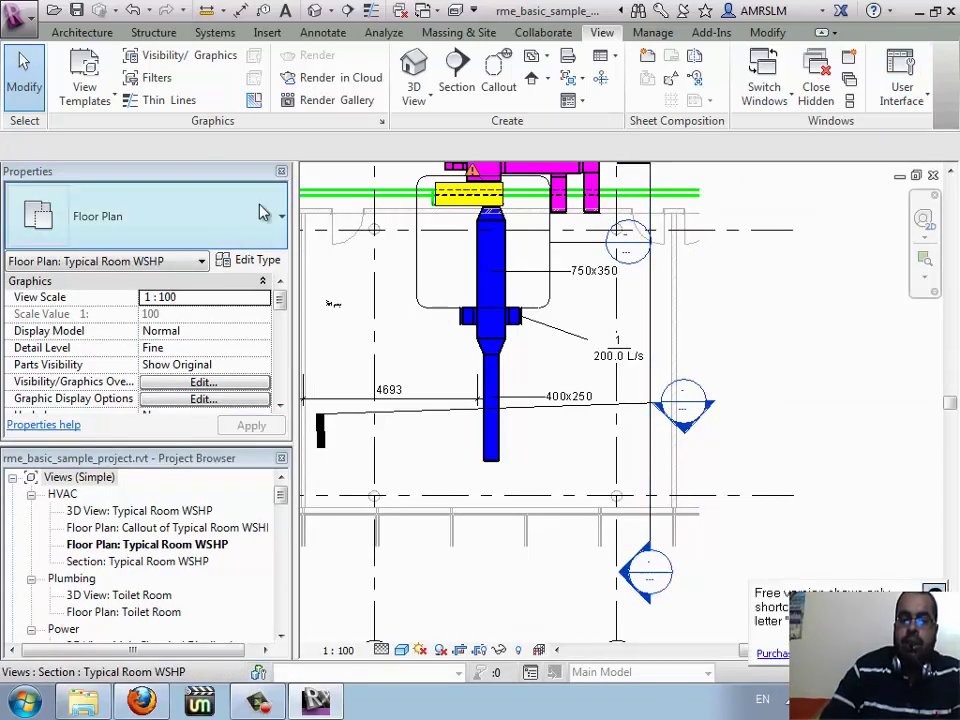
- Close Properties, toggle Recent Files on and off, and open the Keyboard Shortcuts dialog
left_click(281, 171)
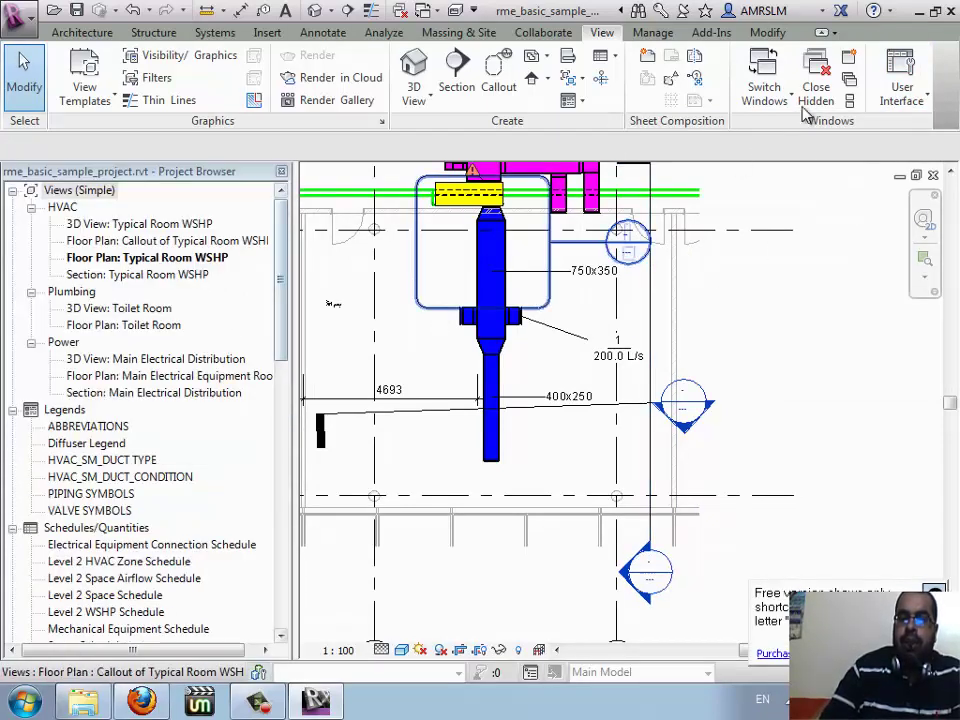
left_click(901, 80)
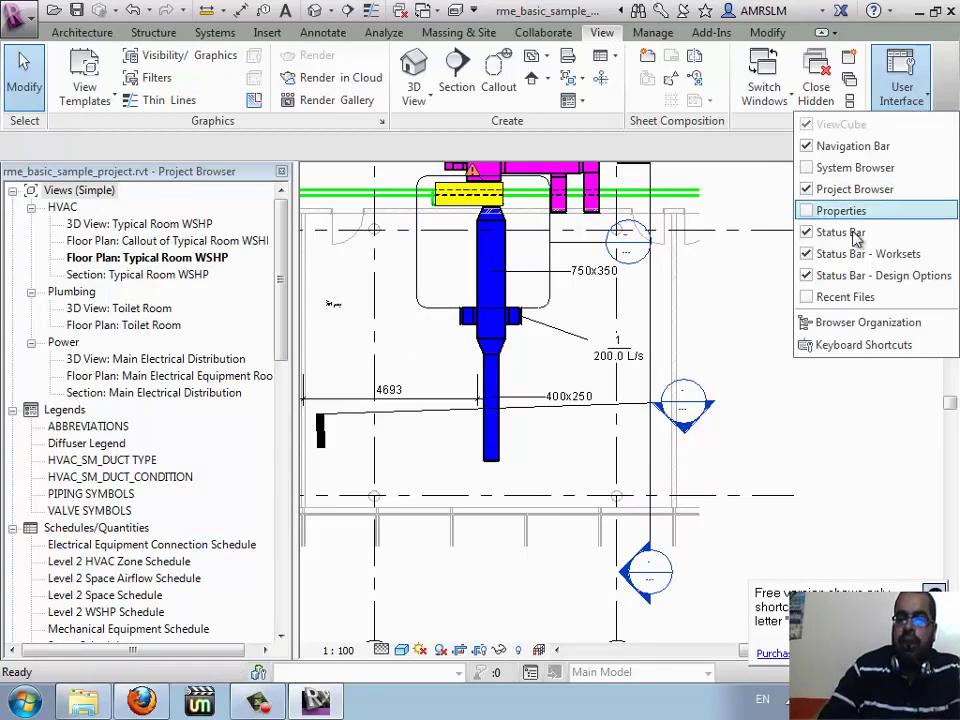
left_click(806, 300)
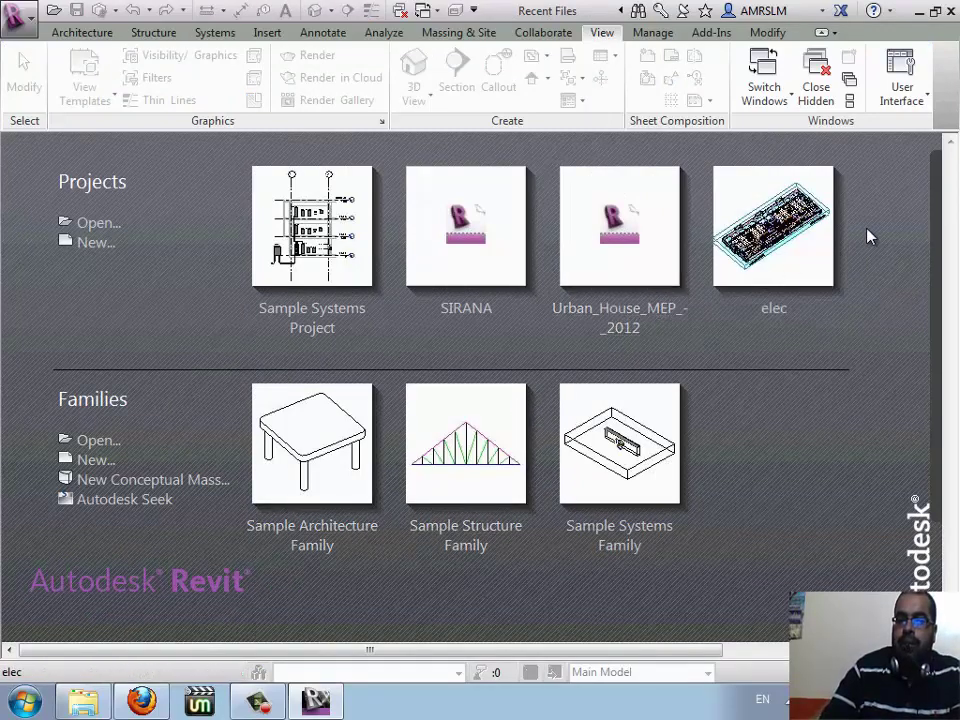
left_click(912, 66)
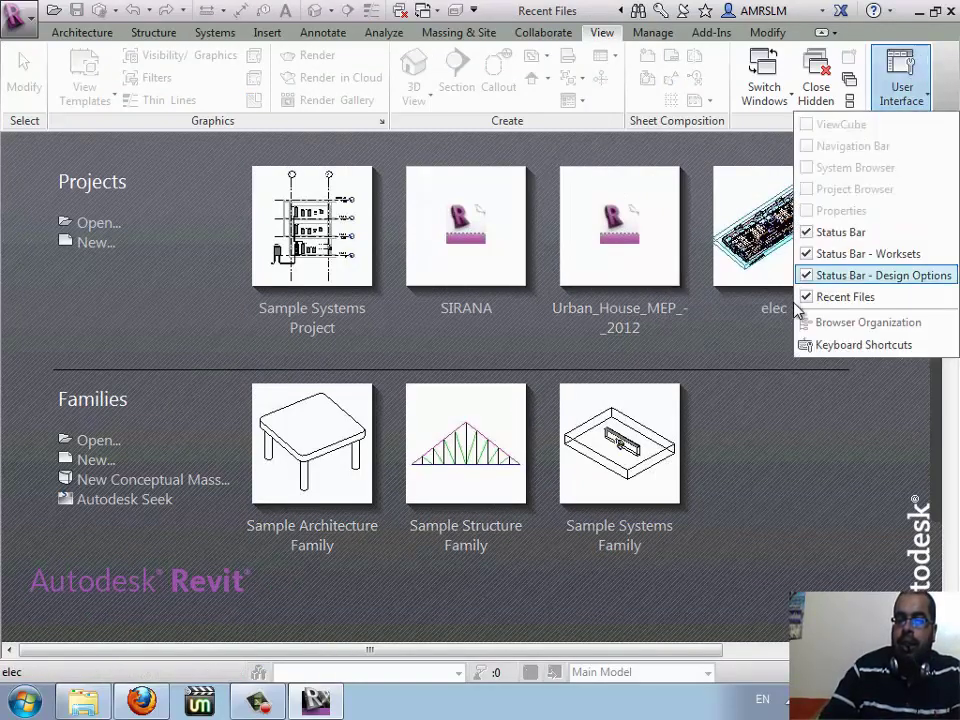
left_click(830, 297)
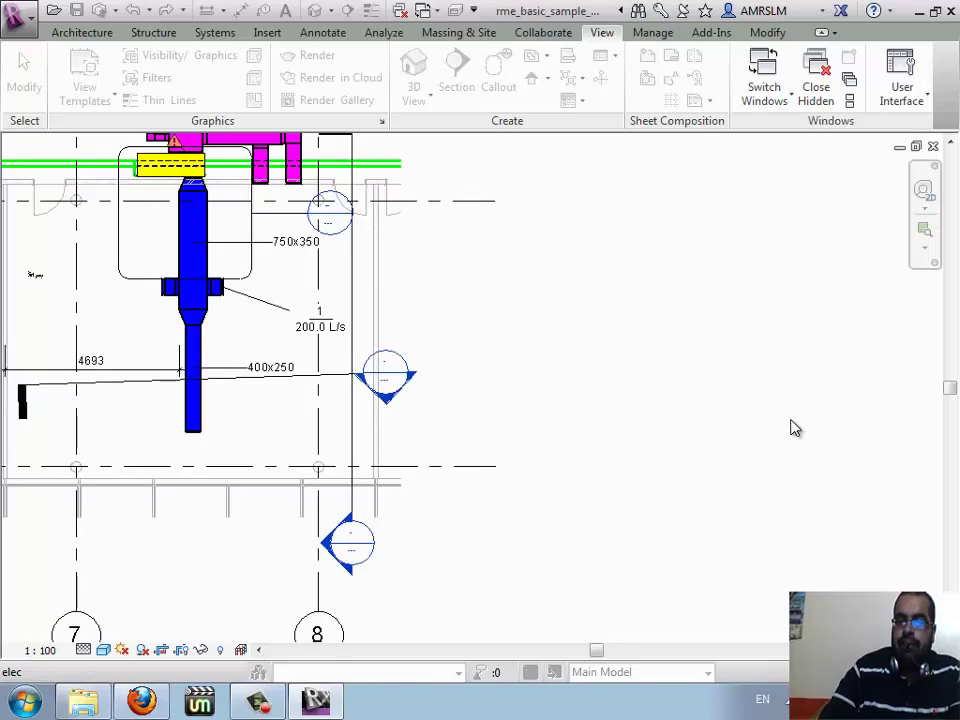
left_click(900, 80)
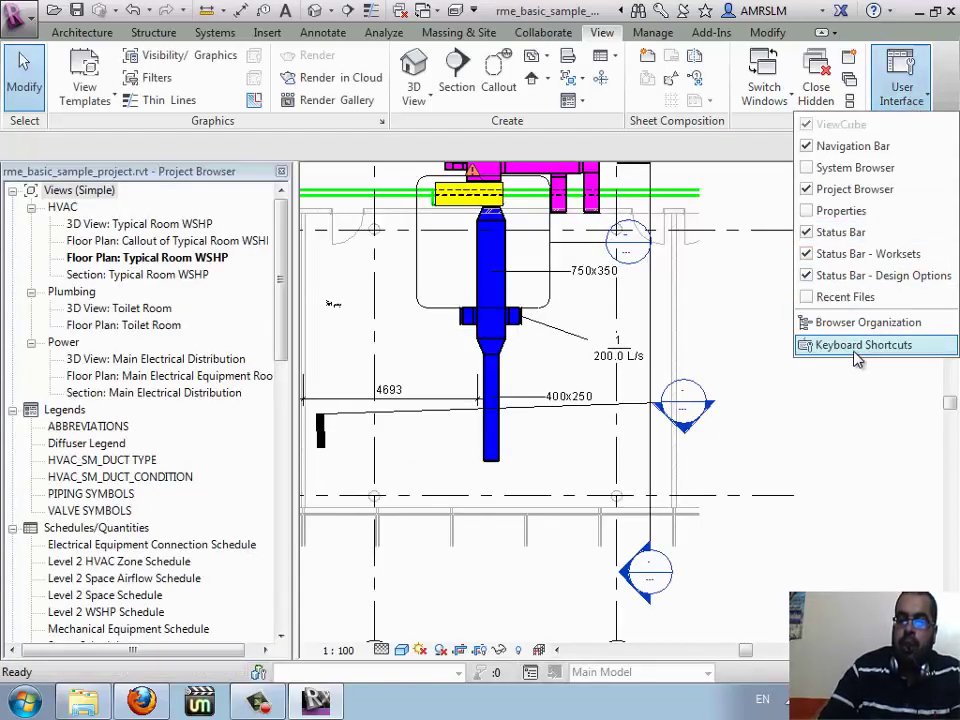
left_click(857, 350)
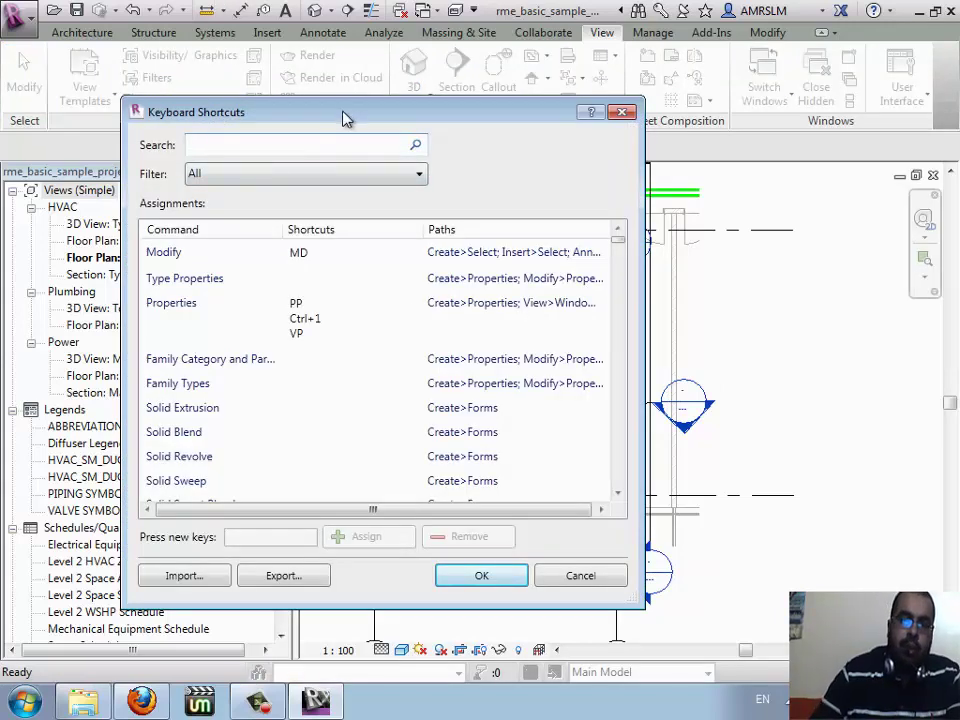
- Assign M as an extra shortcut for Move, then remove it, leaving only MV
left_click_drag(343, 118, 507, 142)
type("move")
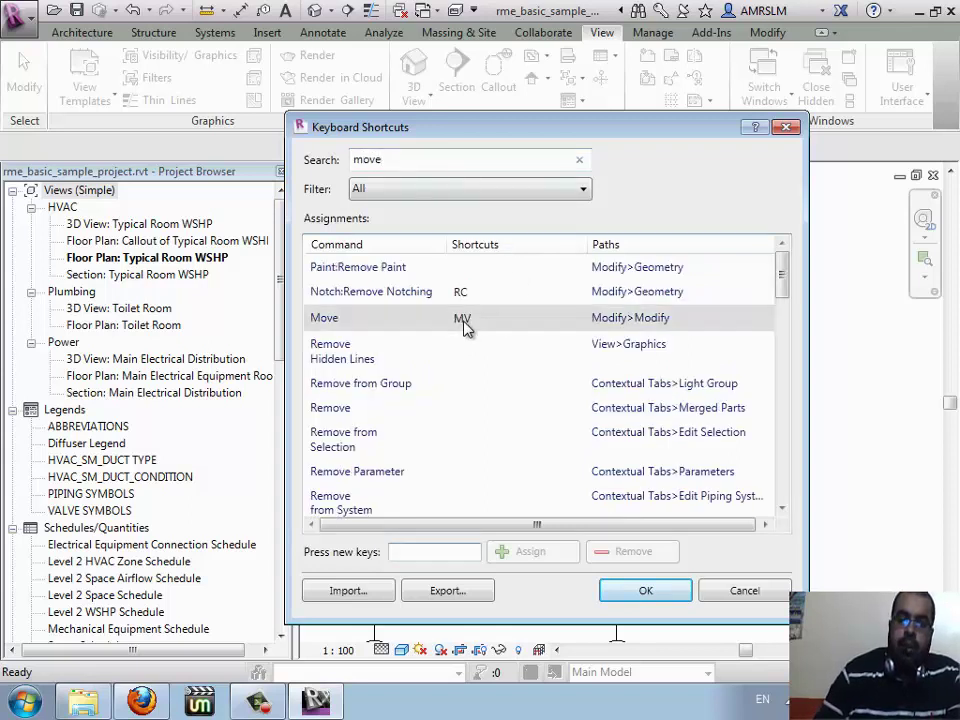
left_click(463, 327)
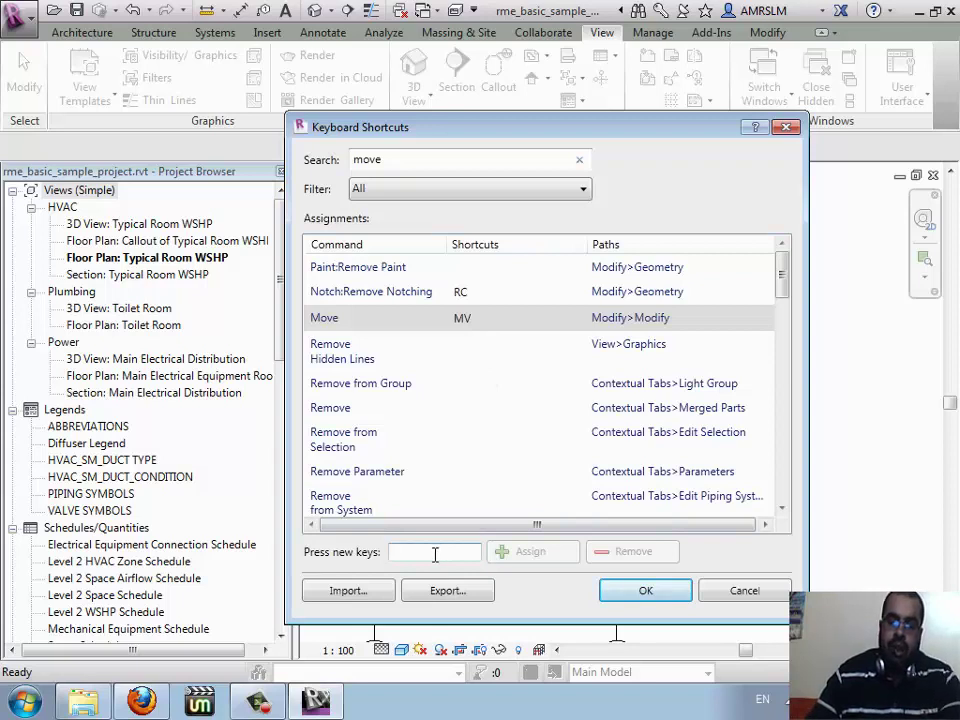
type("M")
left_click(527, 552)
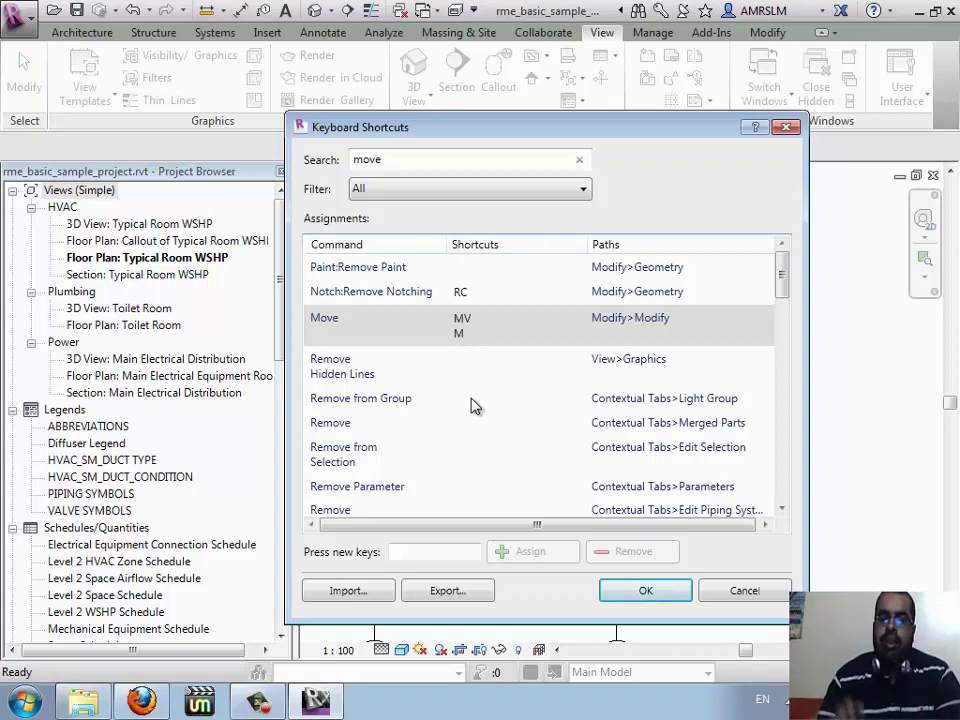
left_click(458, 318)
left_click(458, 333)
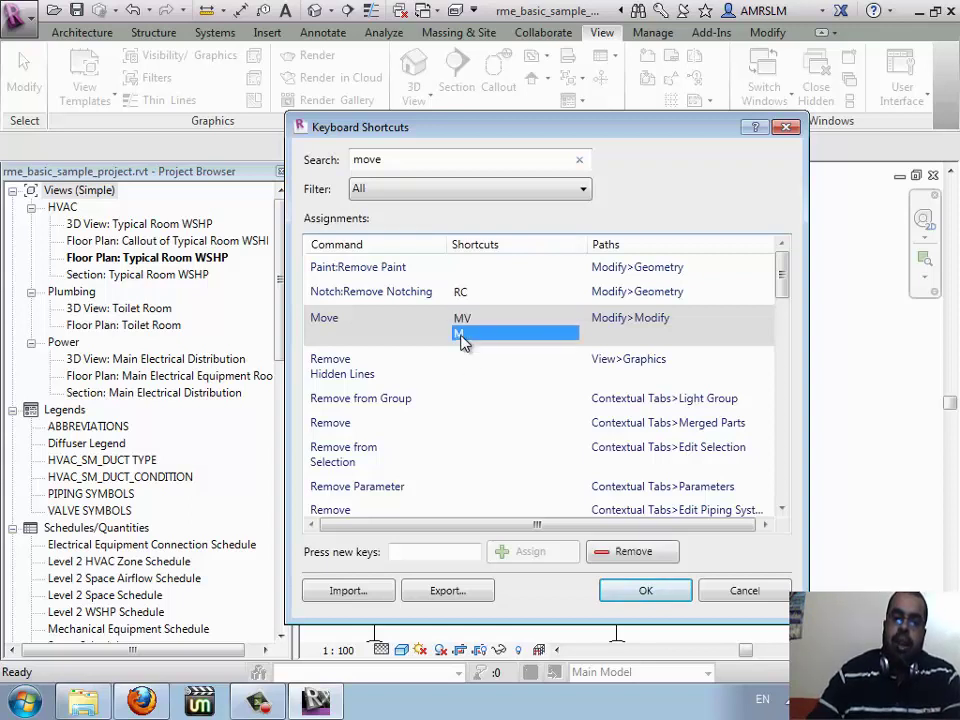
left_click(664, 553)
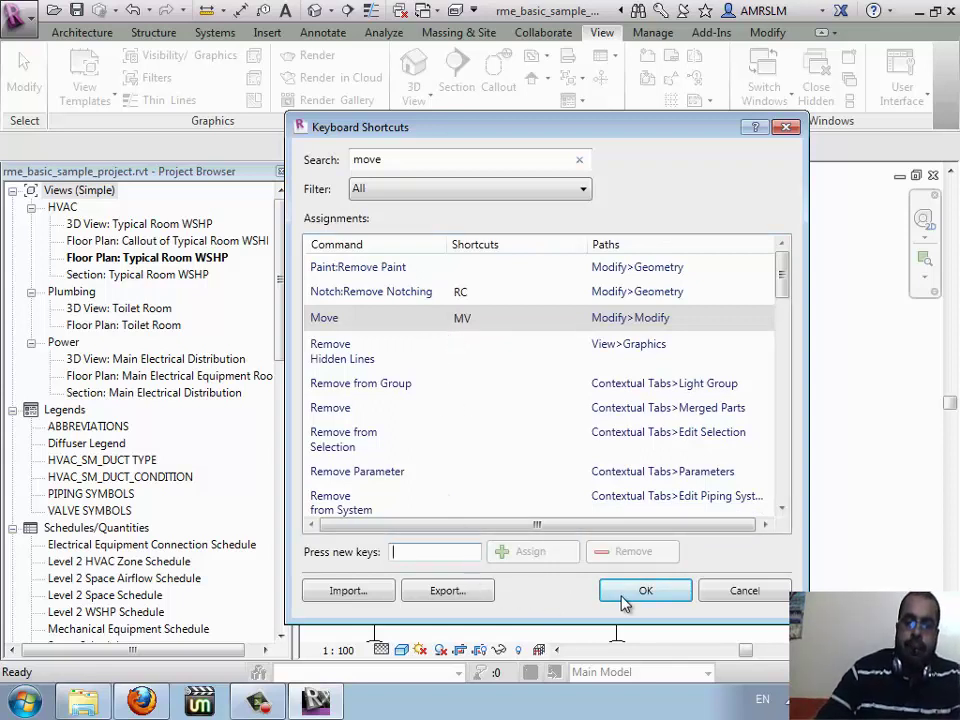
- Cancel exporting the shortcuts and close the Keyboard Shortcuts dialog
left_click(452, 592)
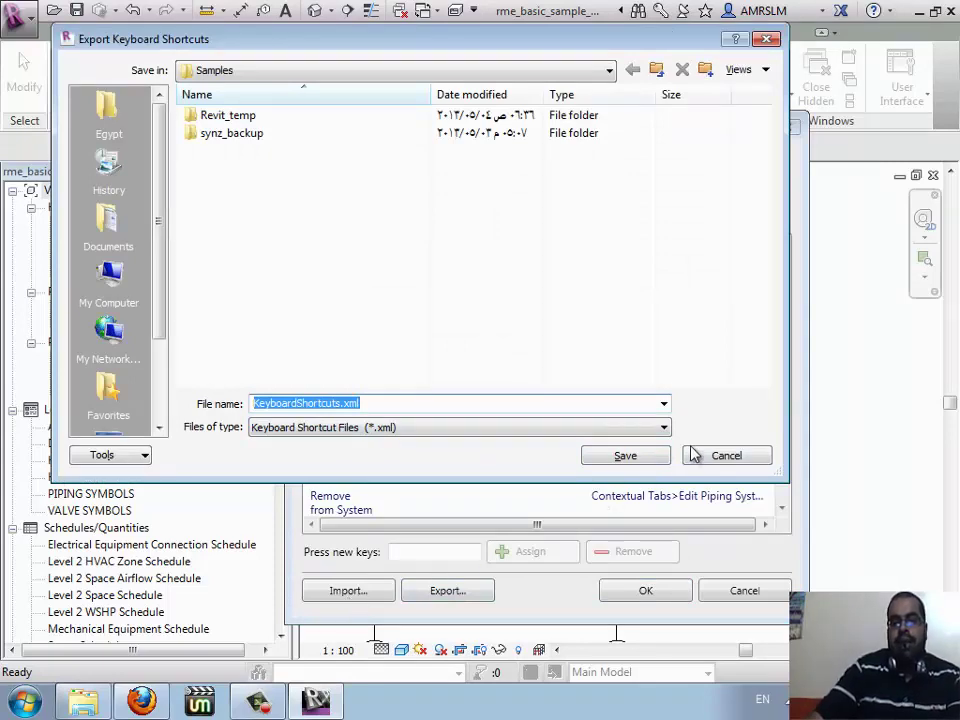
left_click(724, 455)
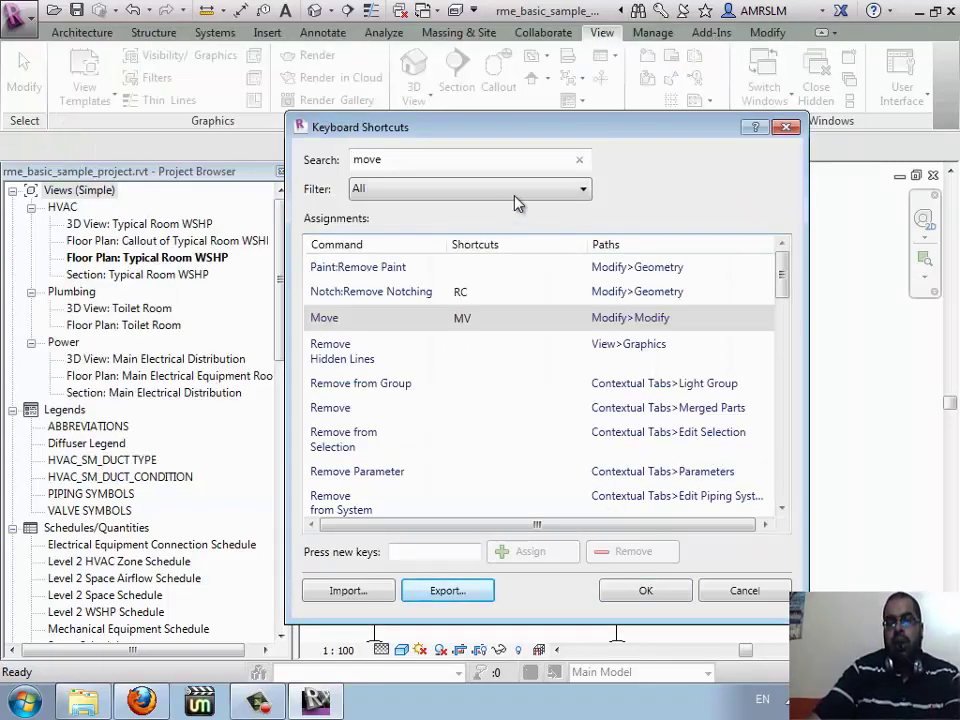
left_click(785, 129)
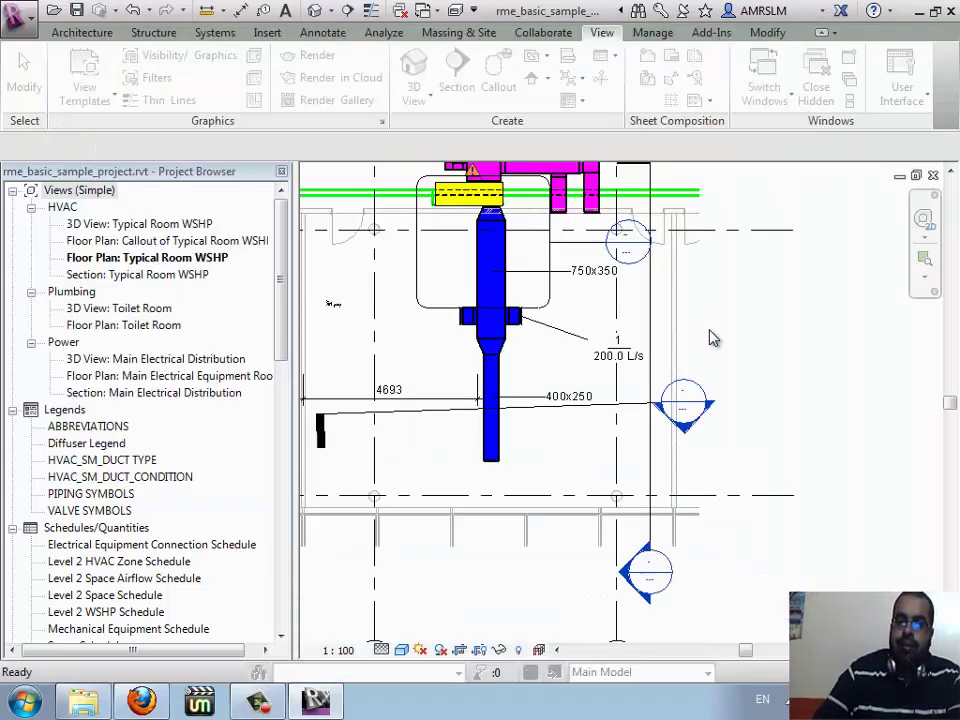
- Discard the shortcut changes, open the Manage tab, and switch to the WizIQ class in Firefox
left_click(508, 397)
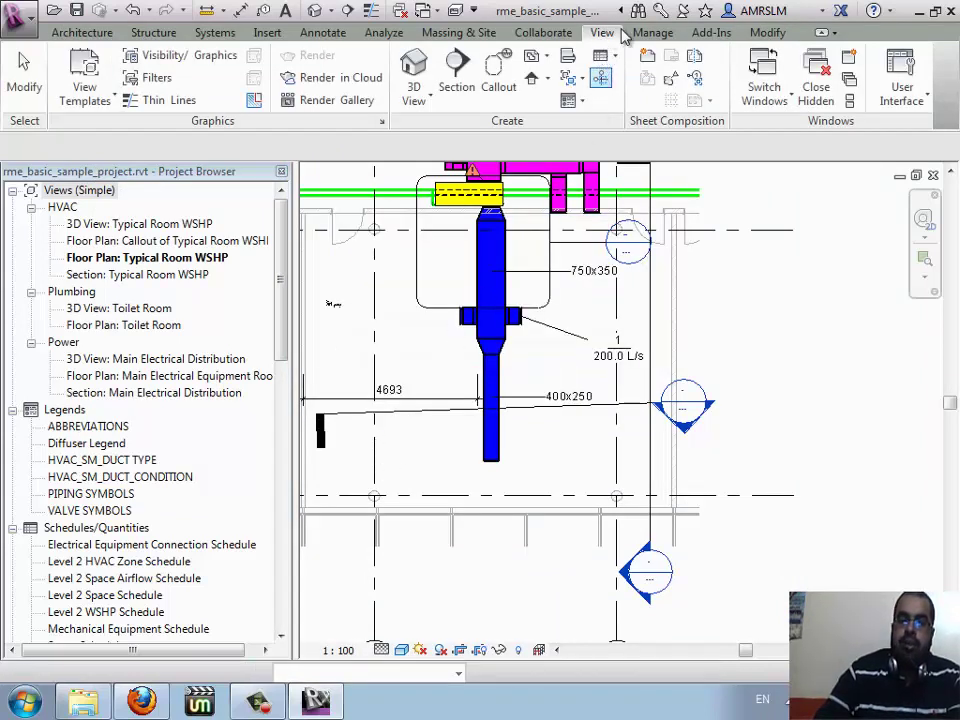
key("Escape")
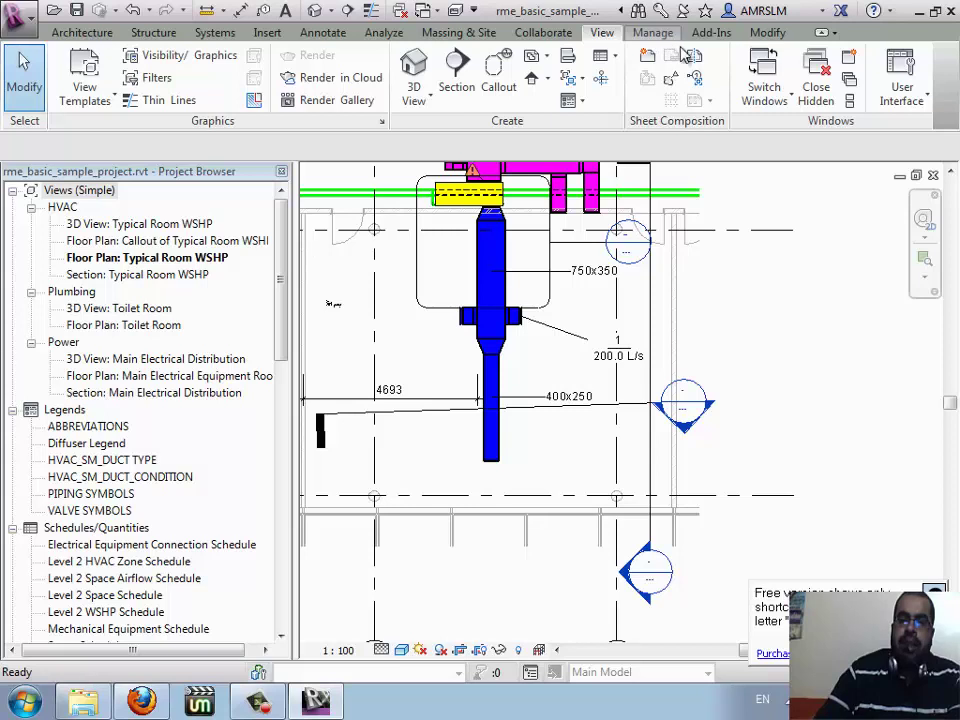
left_click(652, 32)
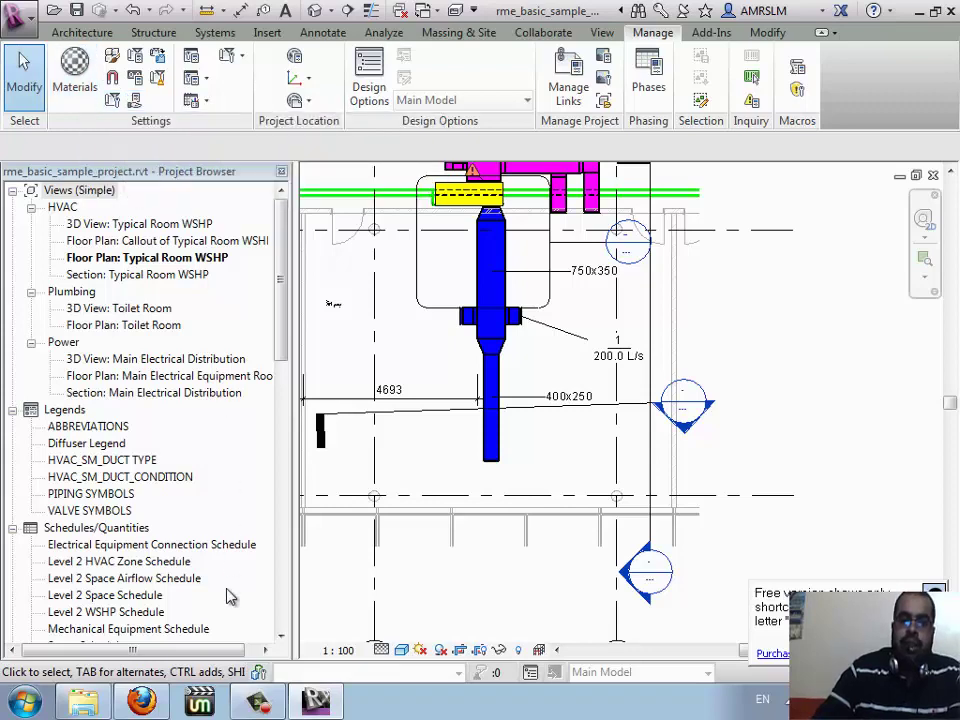
left_click(141, 701)
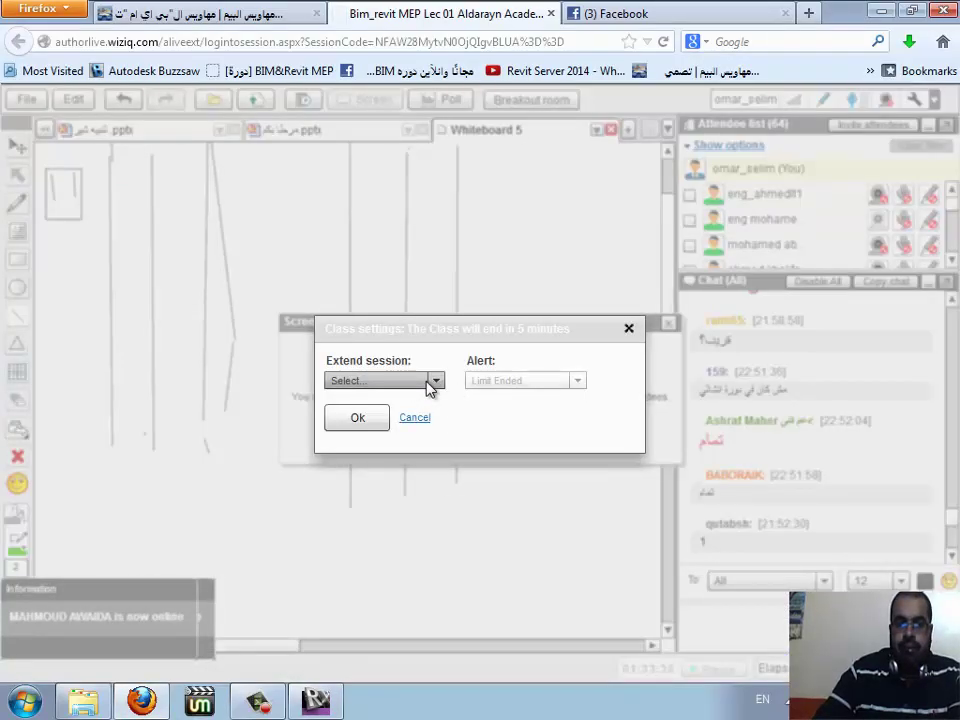
- Extend the WizIQ session by 180 minutes with the 5-minute alert, then return to Revit
left_click(430, 385)
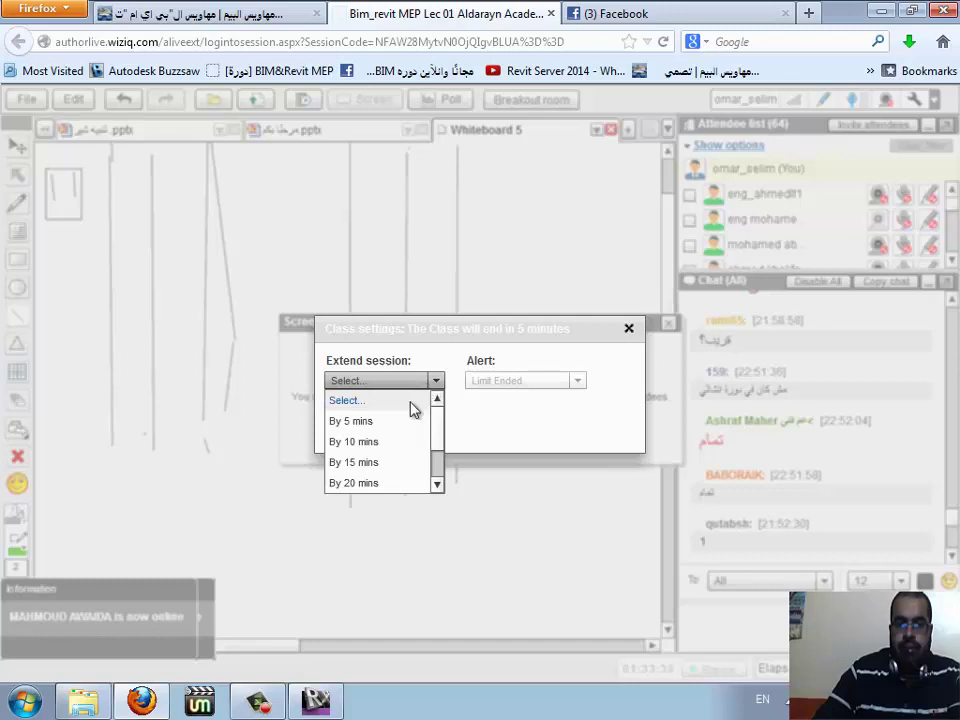
left_click(386, 490)
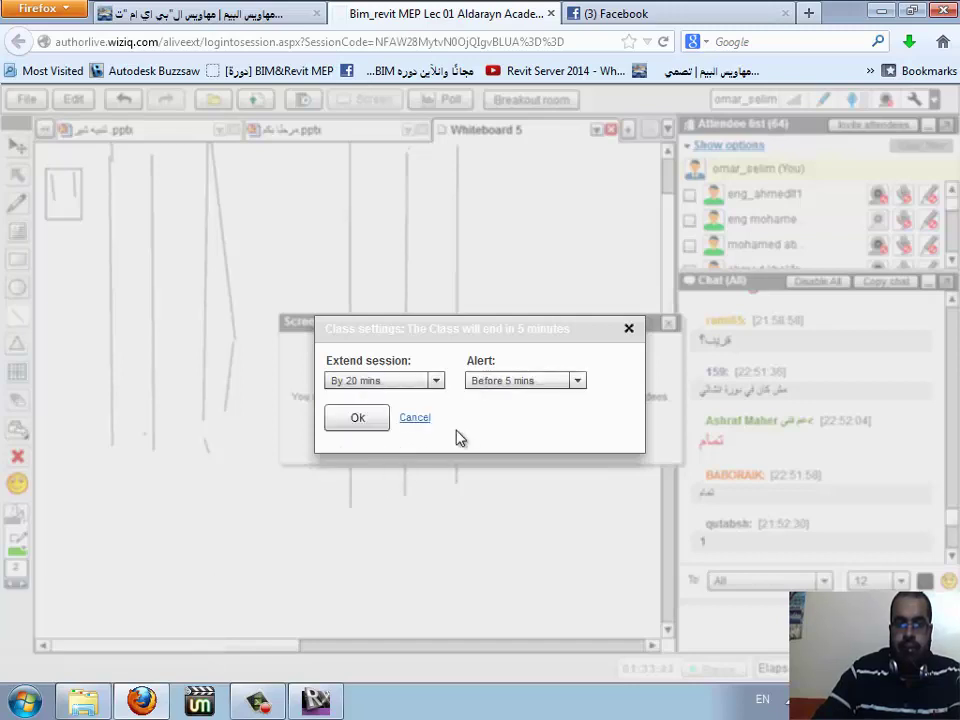
left_click(529, 388)
left_click(527, 390)
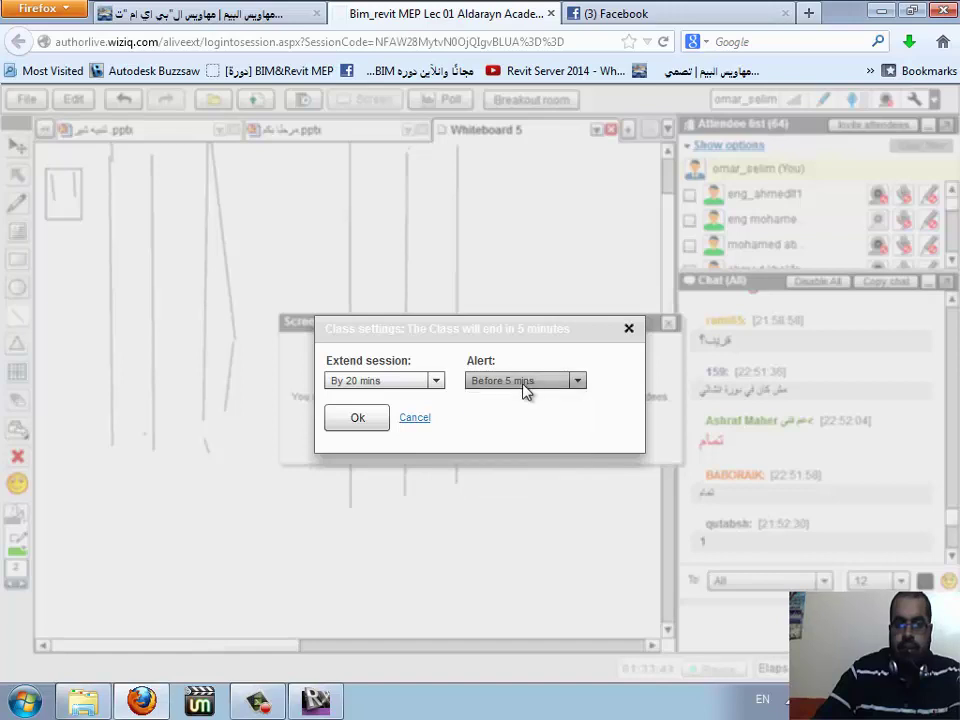
left_click(366, 428)
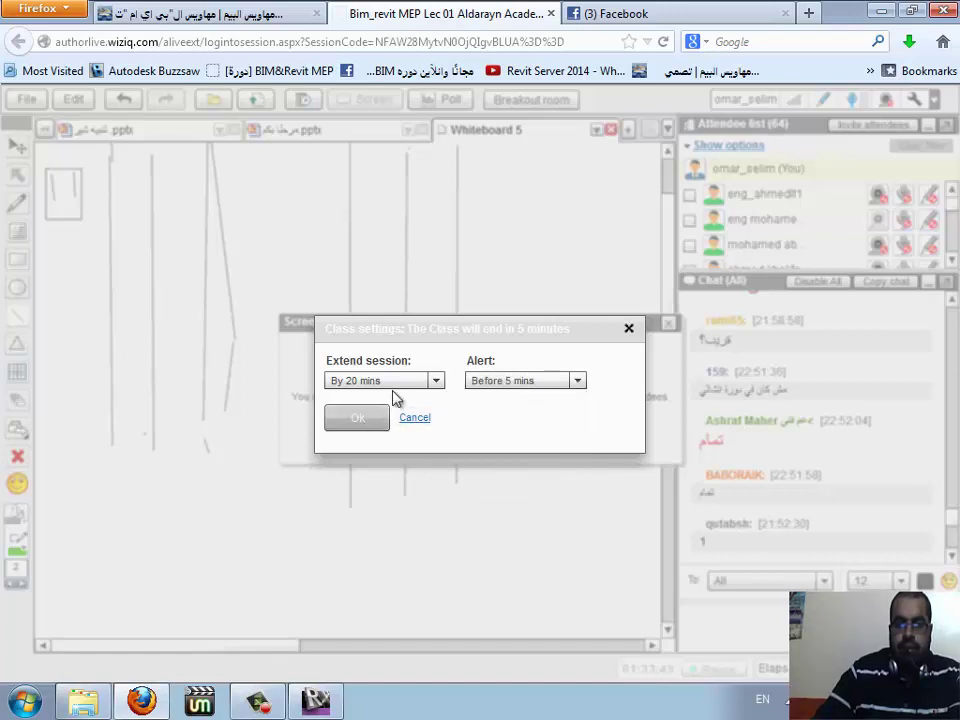
left_click(388, 384)
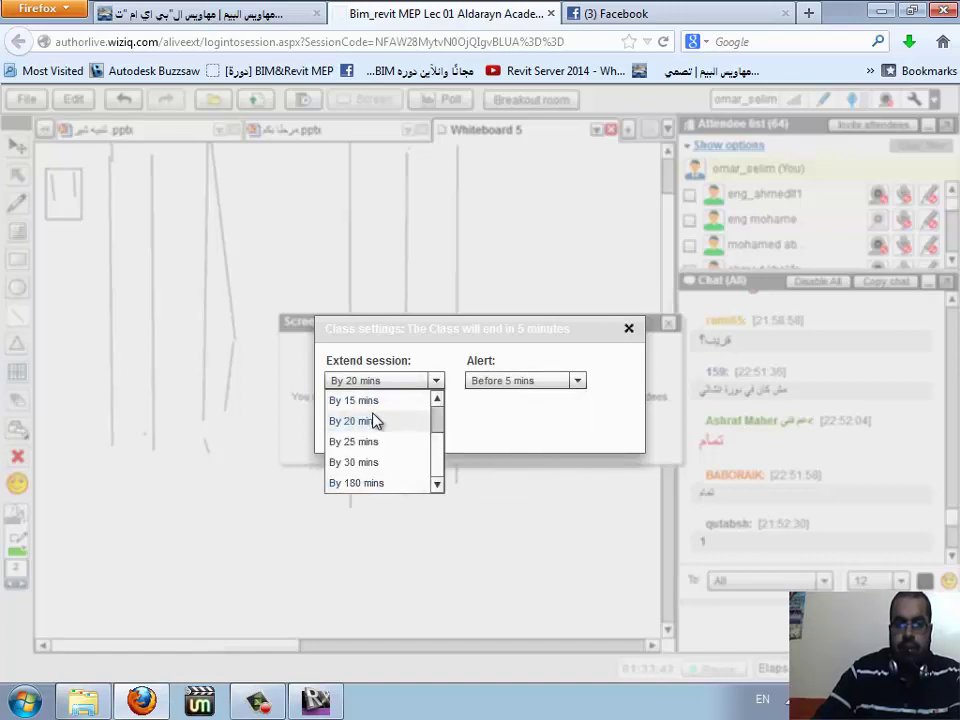
left_click(361, 482)
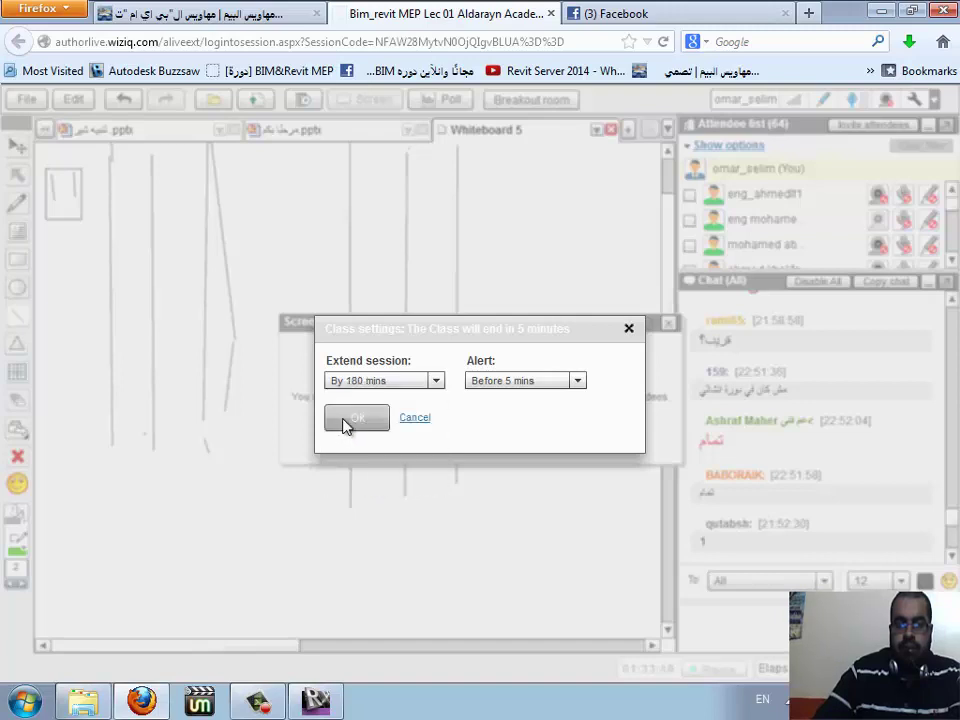
left_click(351, 428)
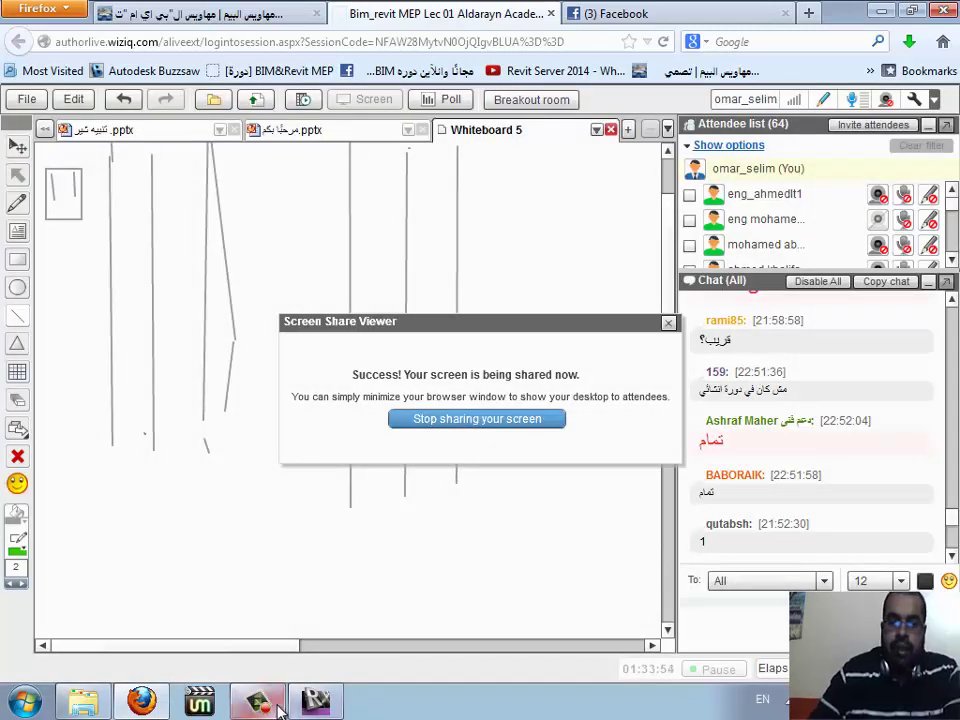
left_click(316, 702)
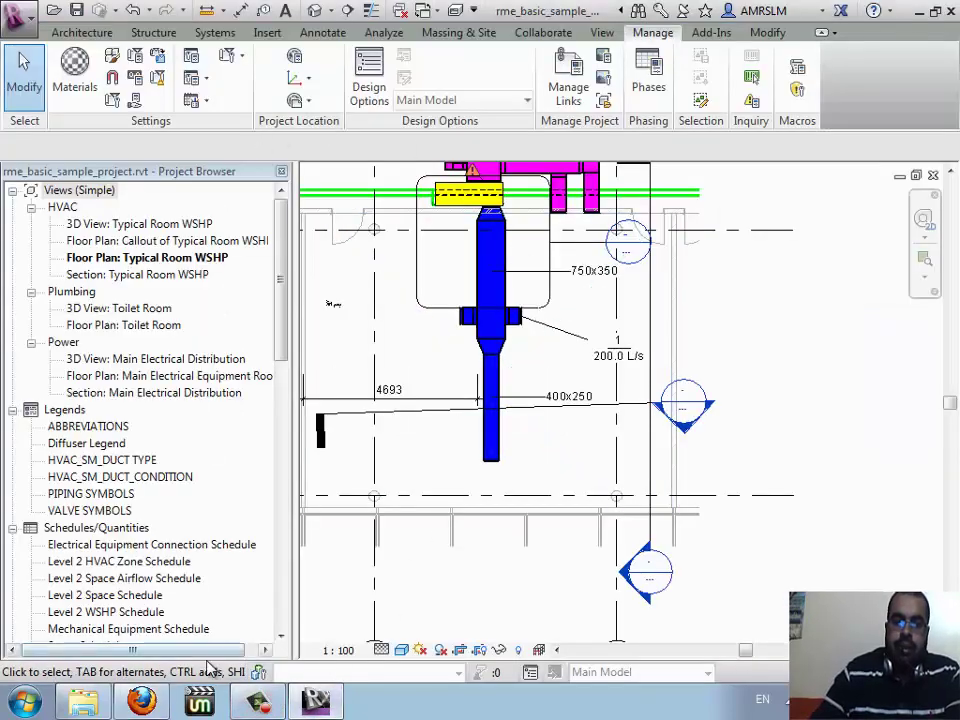
- Reload the disconnected WizIQ class tab in Firefox, glance at Facebook, and return to it
left_click(162, 704)
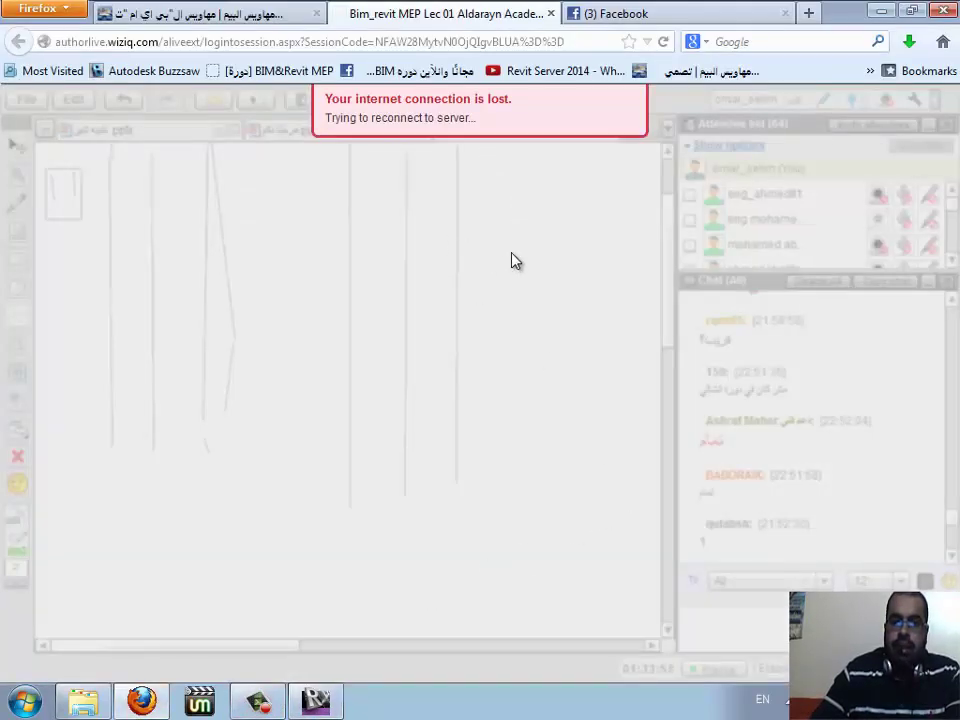
left_click(665, 42)
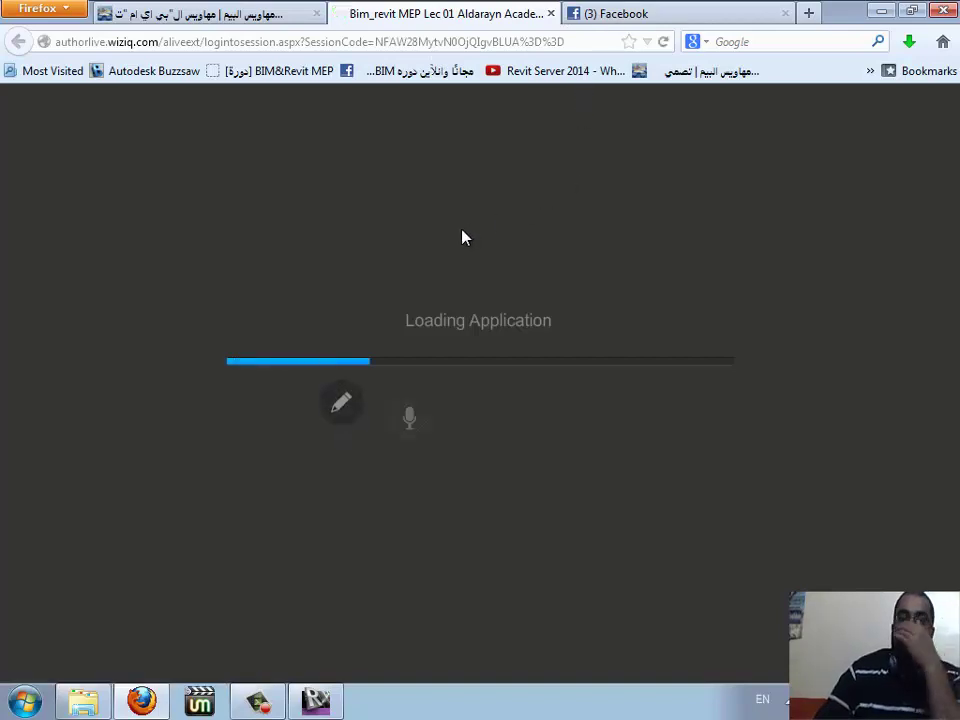
left_click(660, 14)
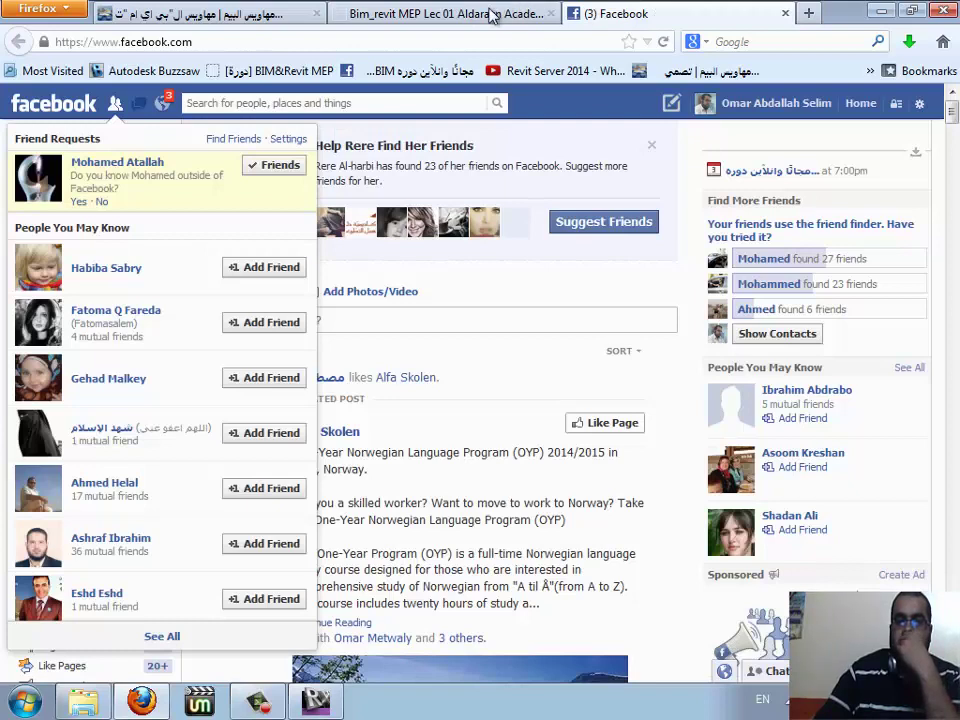
left_click(492, 14)
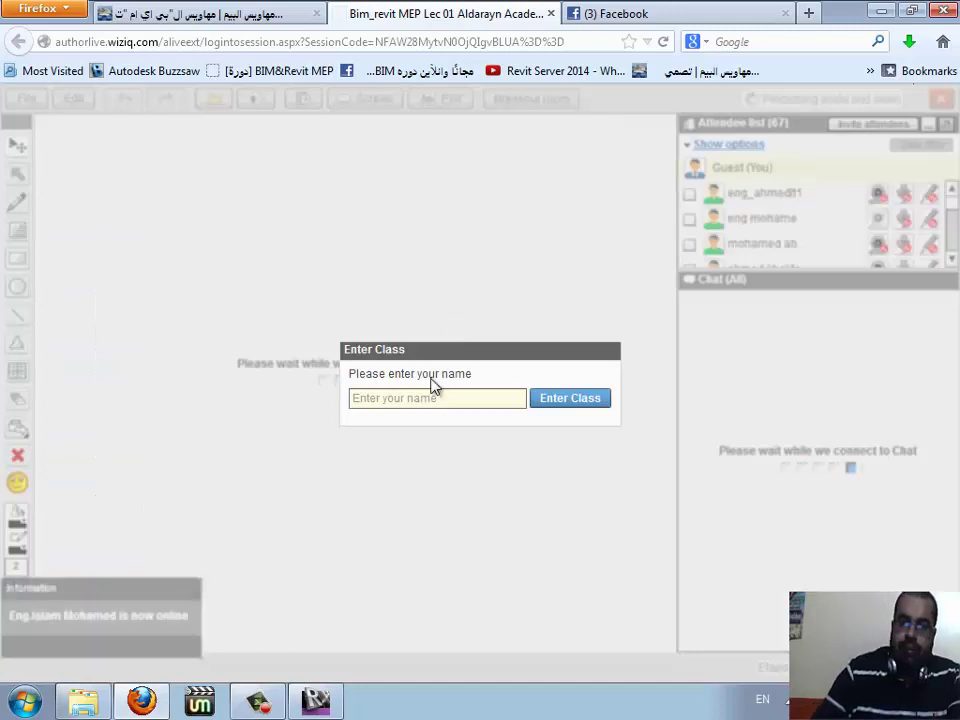
- Enter the presenter's username in the Enter Class name field and join the class
left_click(429, 397)
type("omar")
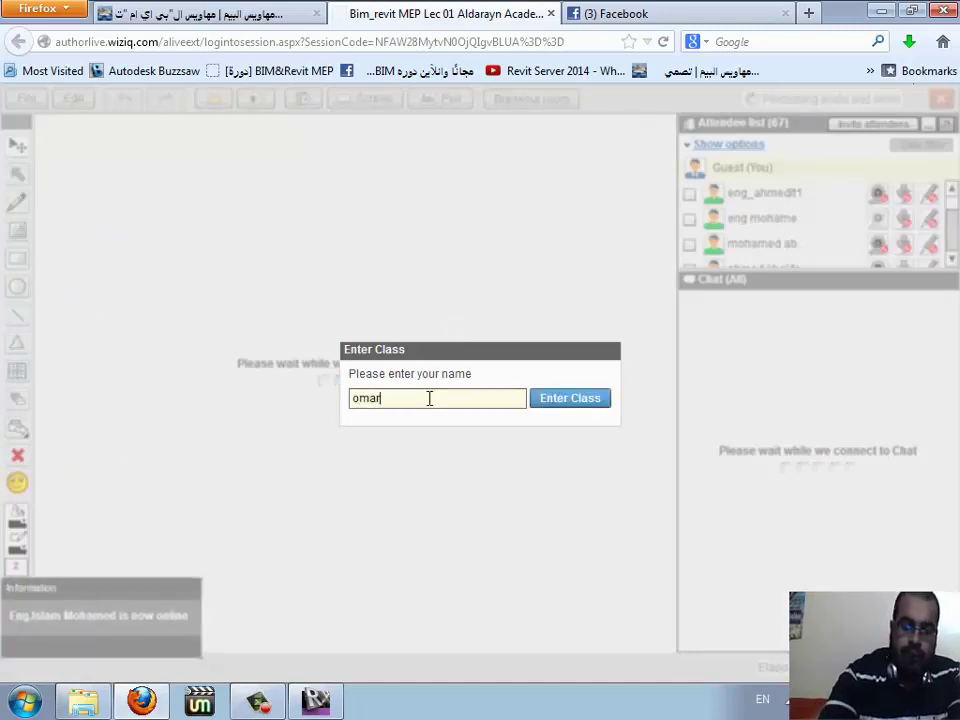
type("_sel")
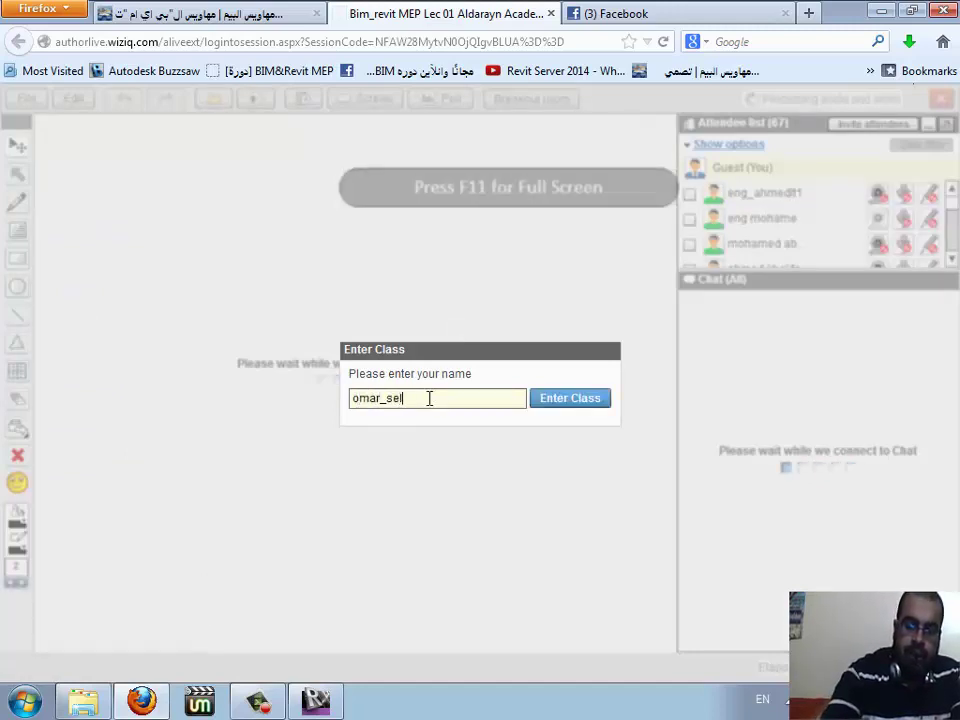
type("im")
key("Return")
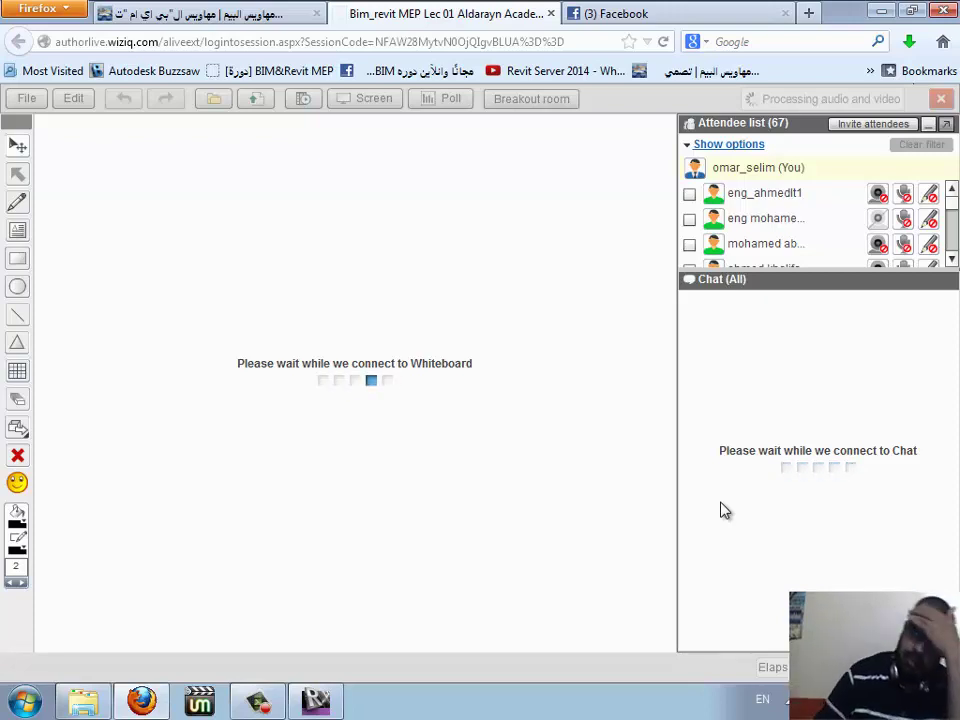
- Open and close the Facebook notifications list, then return to the WizIQ class tab
left_click(632, 12)
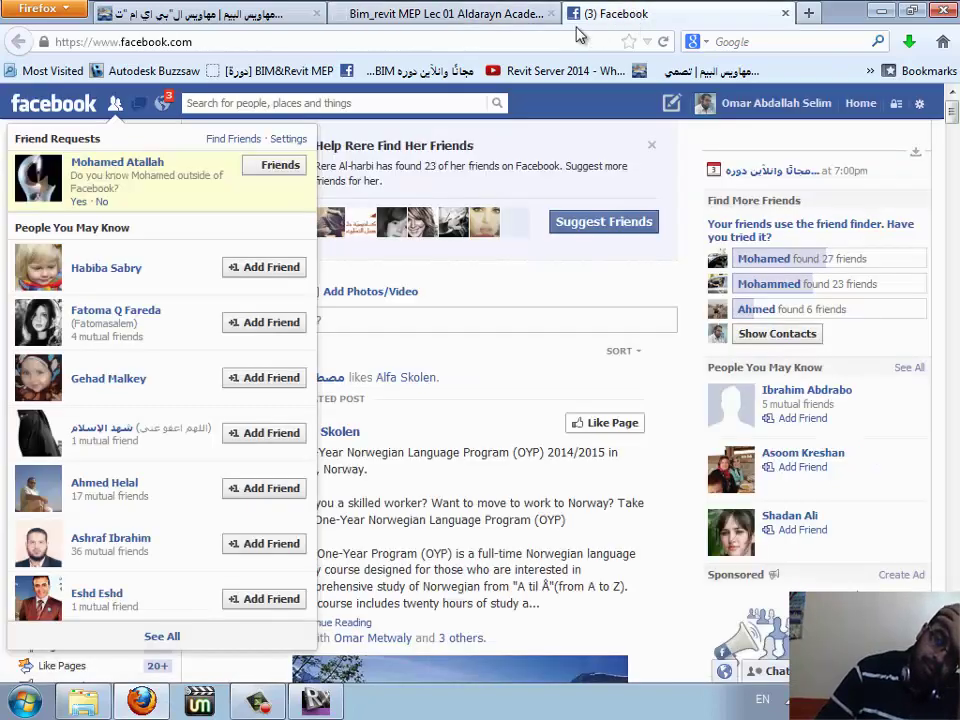
left_click(163, 106)
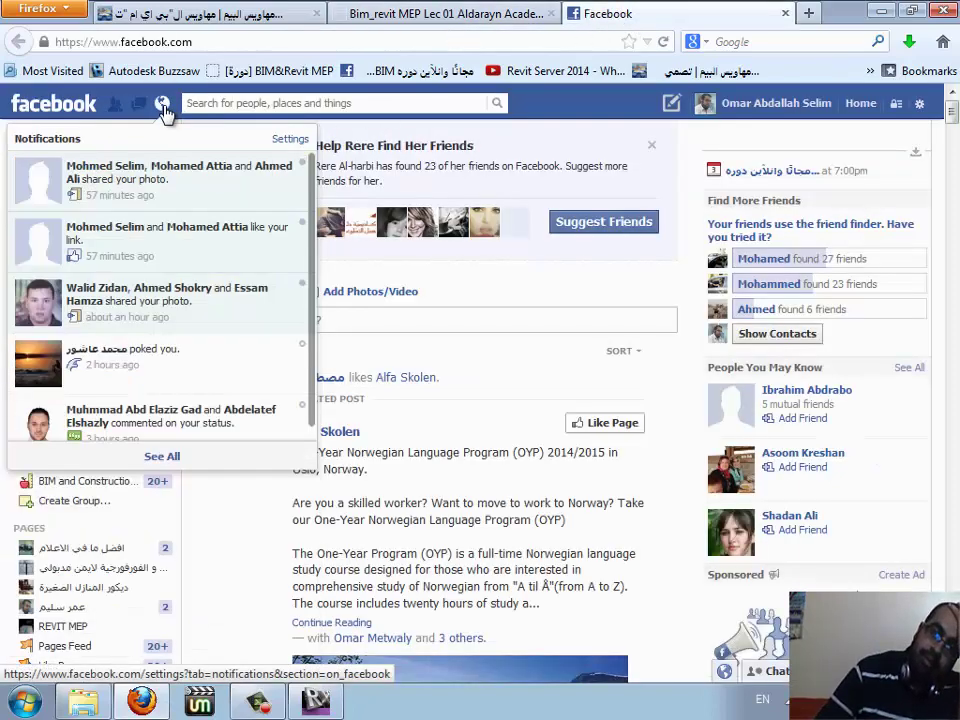
left_click(163, 106)
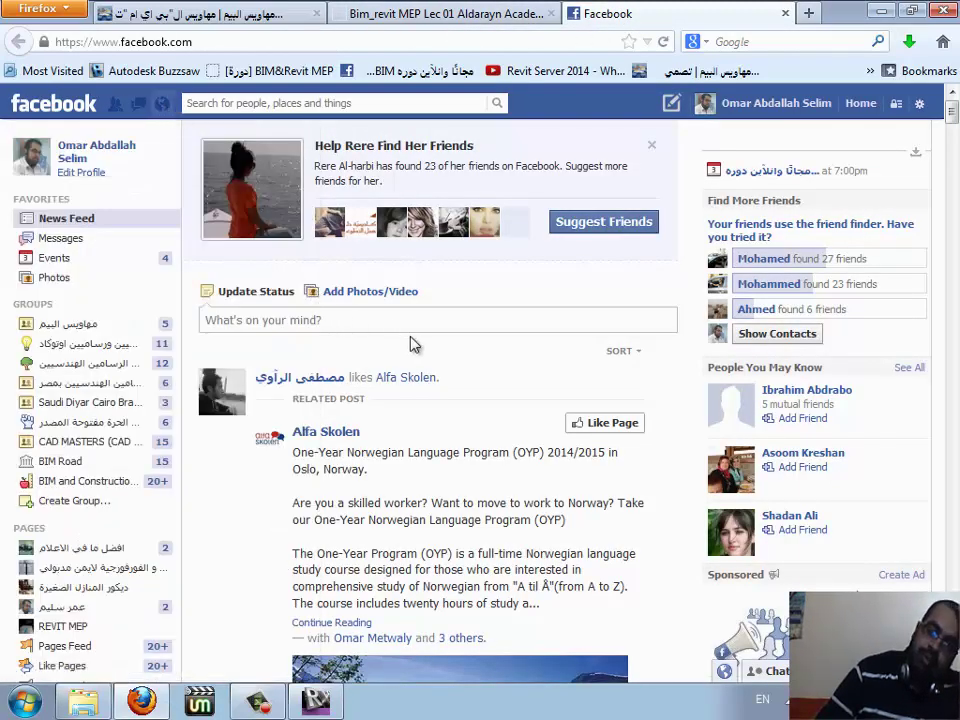
left_click(504, 13)
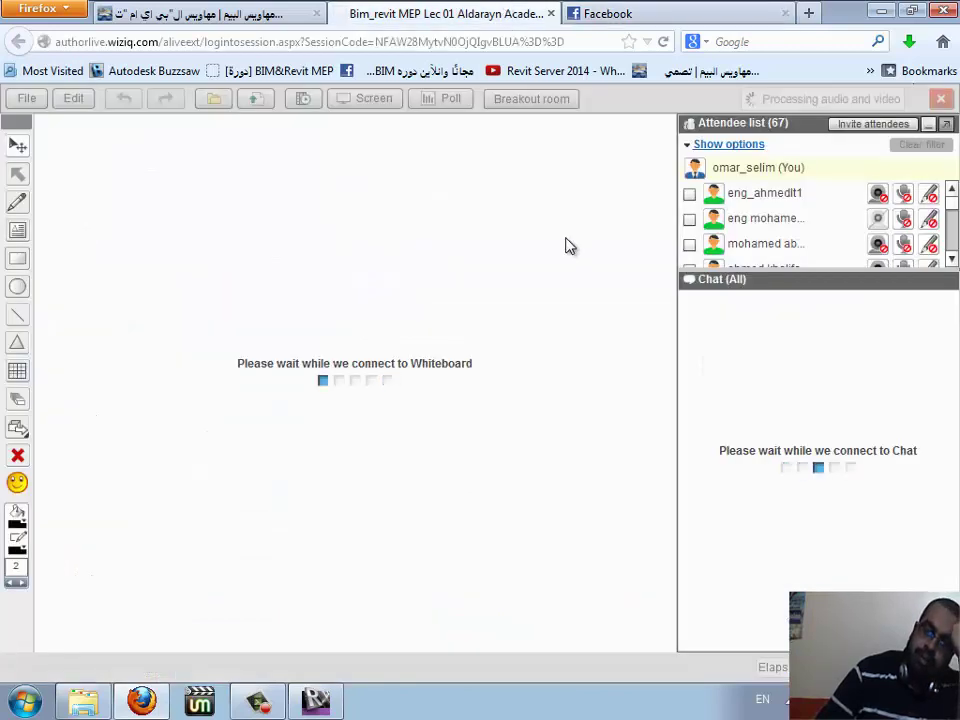
- Move the screen recorder's controls out of the way and hide them
left_click(277, 702)
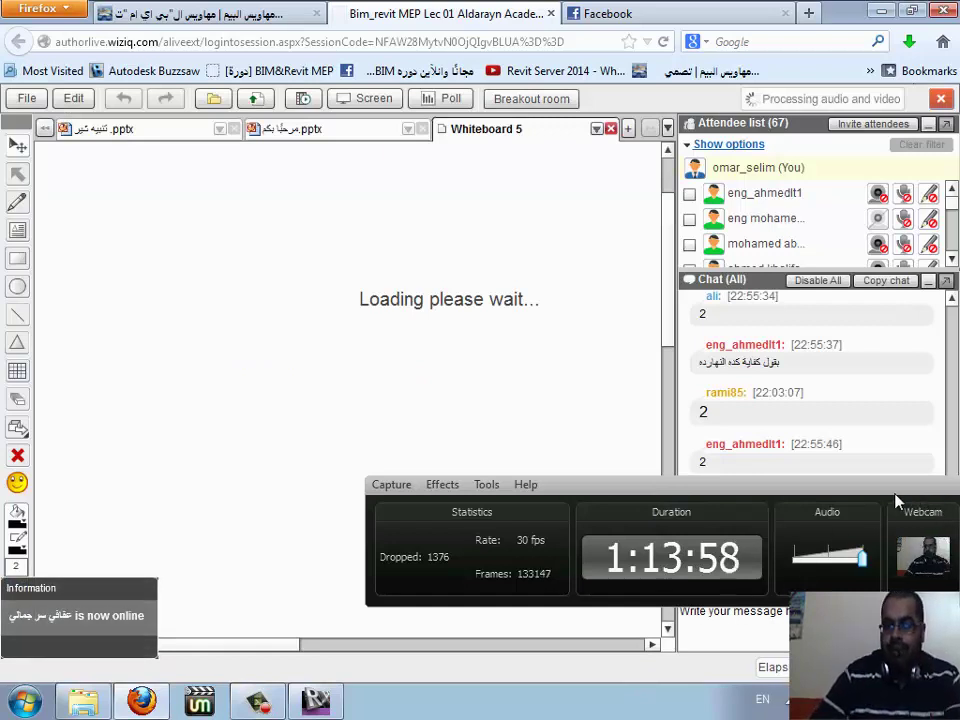
left_click_drag(862, 498, 437, 536)
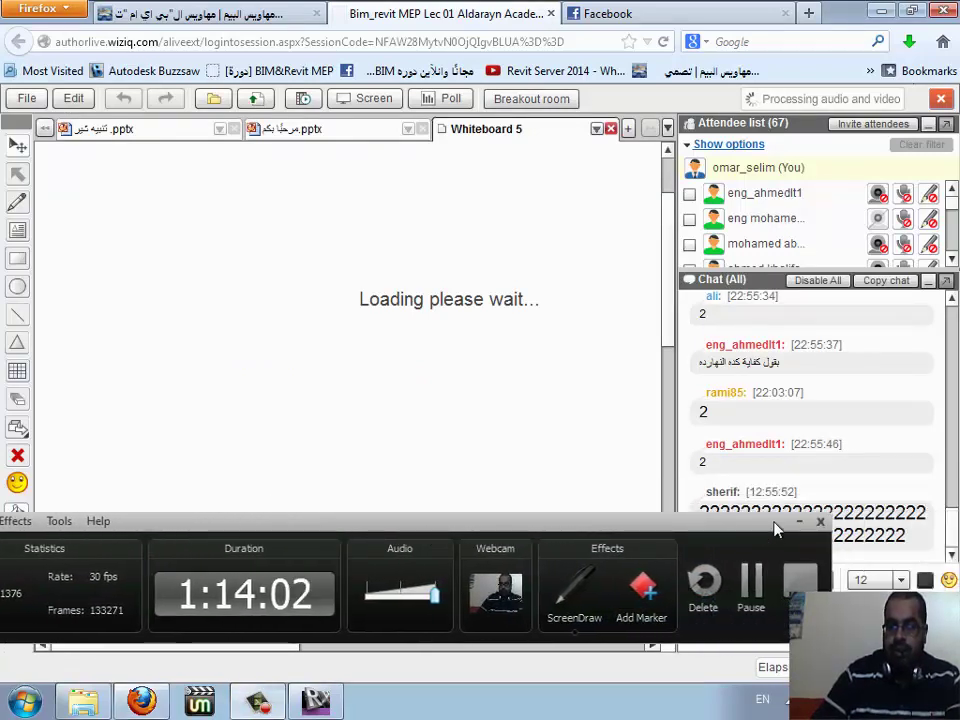
left_click(799, 521)
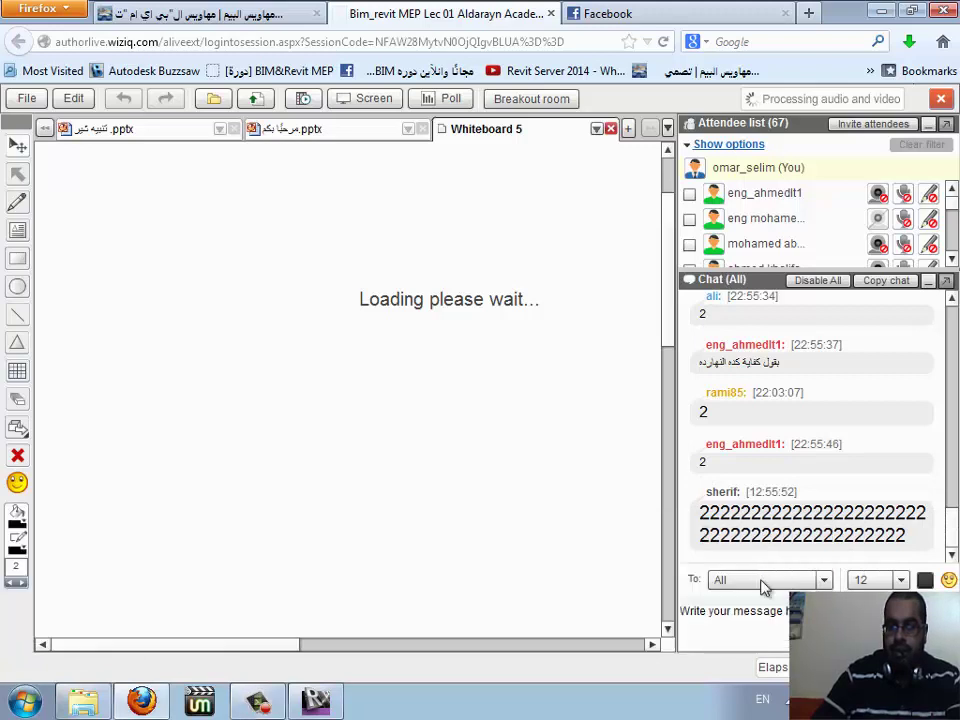
- Send a short Arabic apology to the class chat and scroll through the replies
left_click(749, 633)
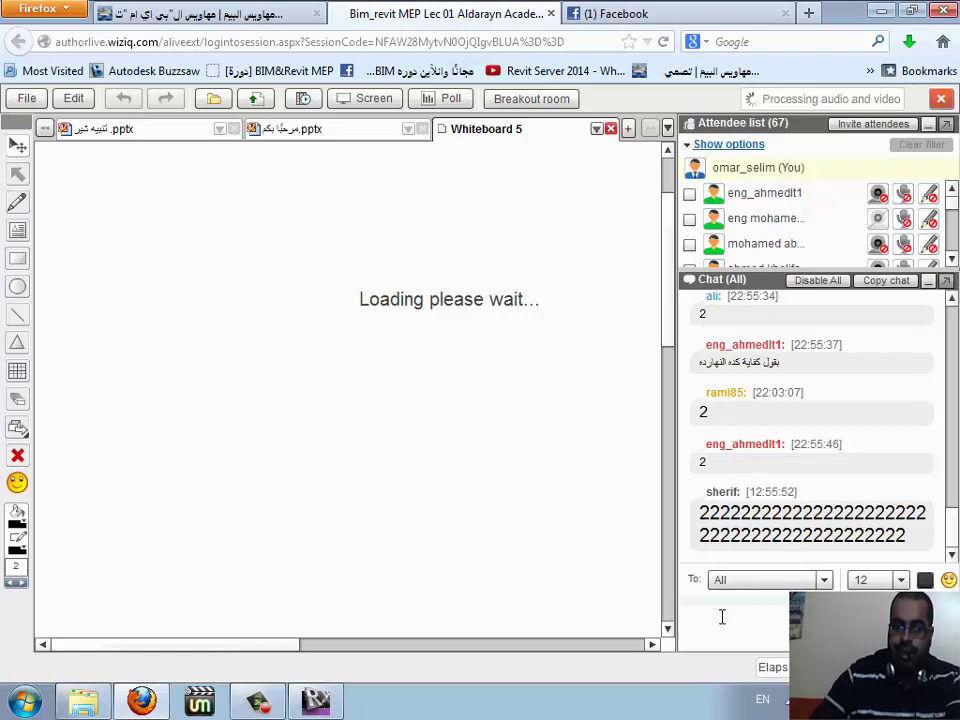
key("alt+shift")
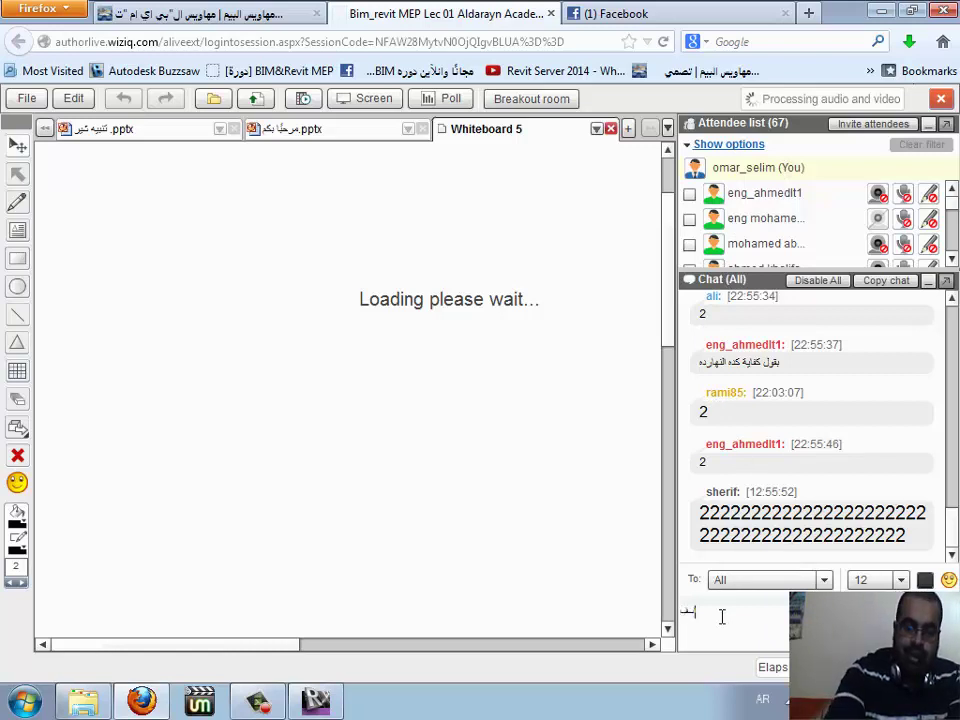
type("الس")
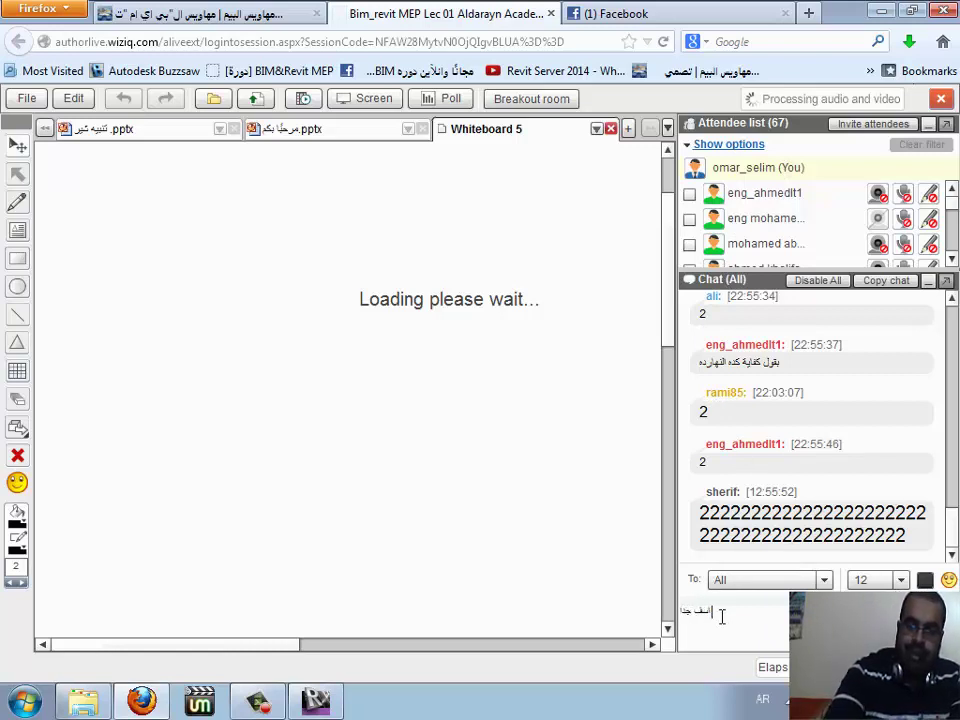
key("Return")
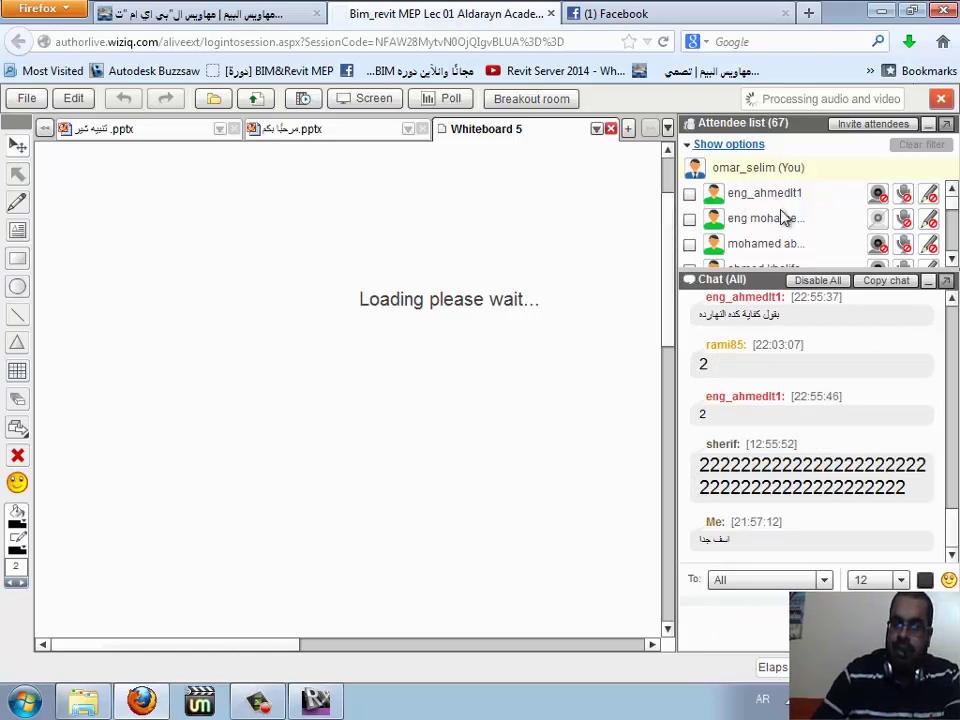
scroll(790, 430, "up", 3)
scroll(808, 440, "up", 2)
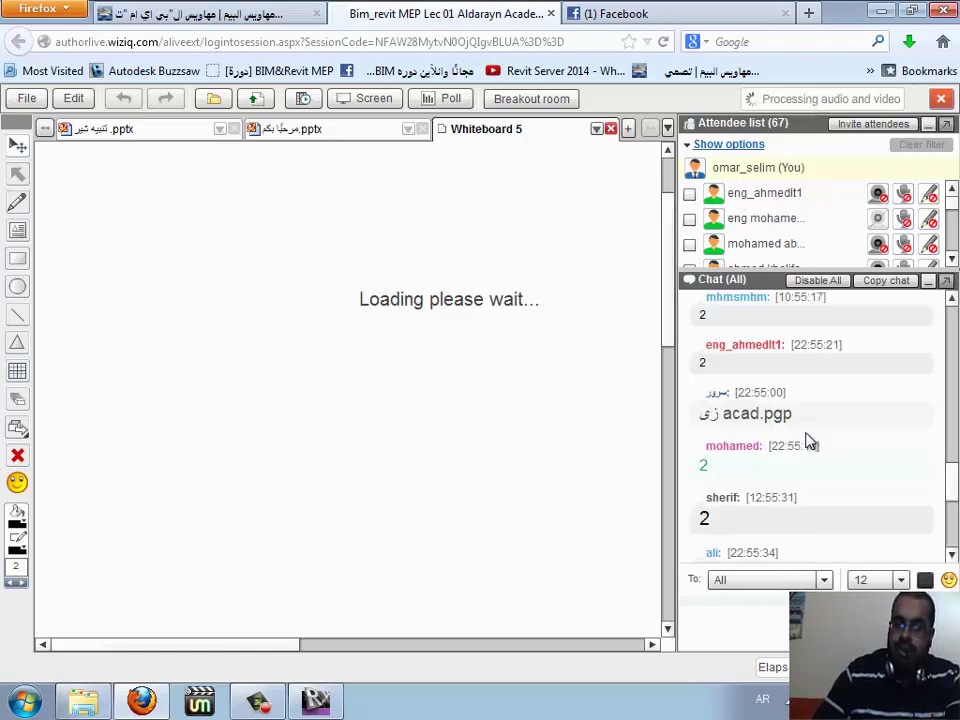
scroll(808, 442, "up", 3)
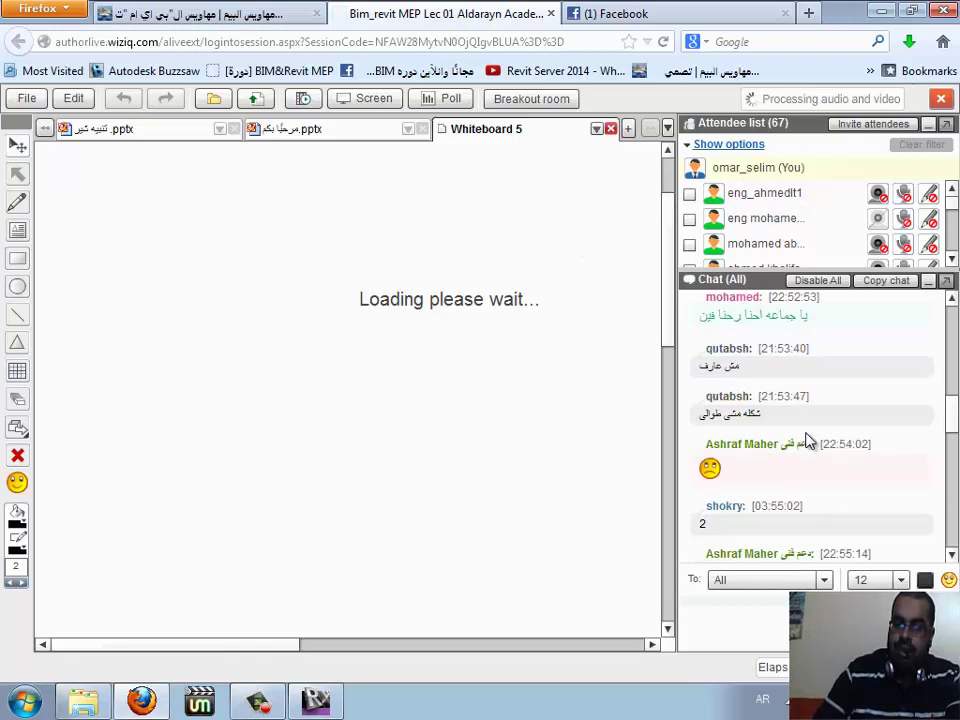
scroll(808, 440, "up", 2)
scroll(808, 442, "up", 3)
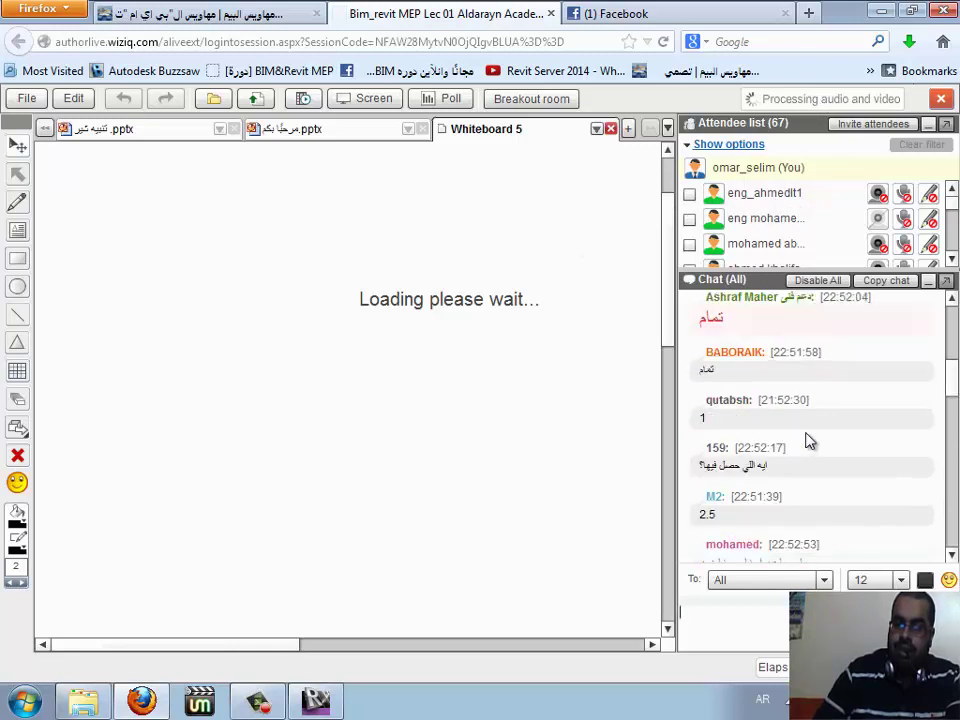
scroll(808, 440, "up", 3)
scroll(806, 435, "up", 4)
scroll(808, 433, "down", 5)
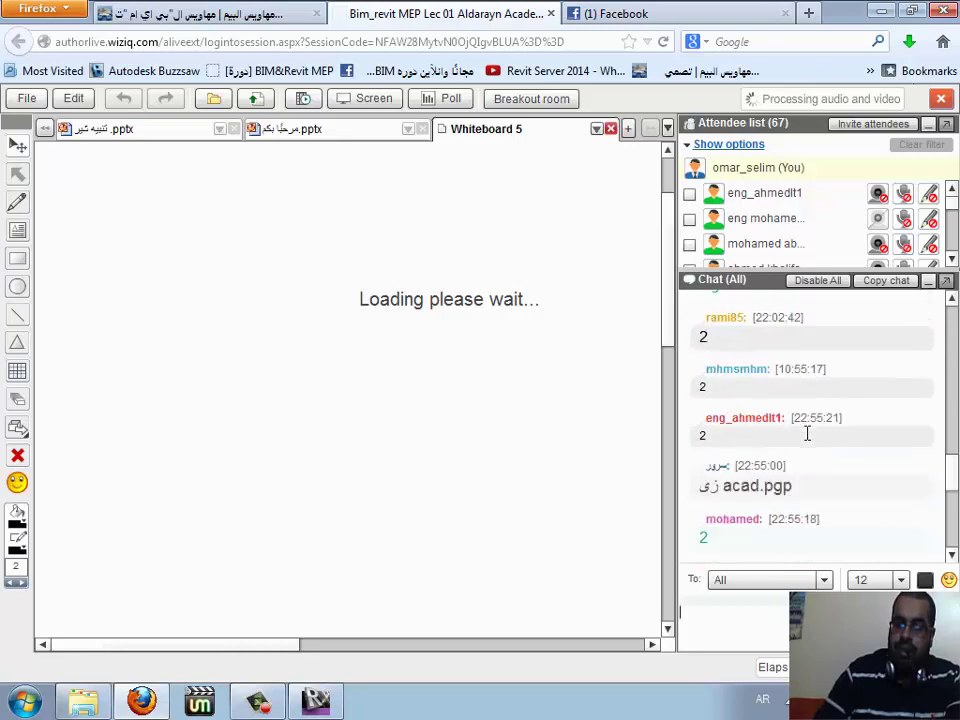
scroll(806, 433, "down", 5)
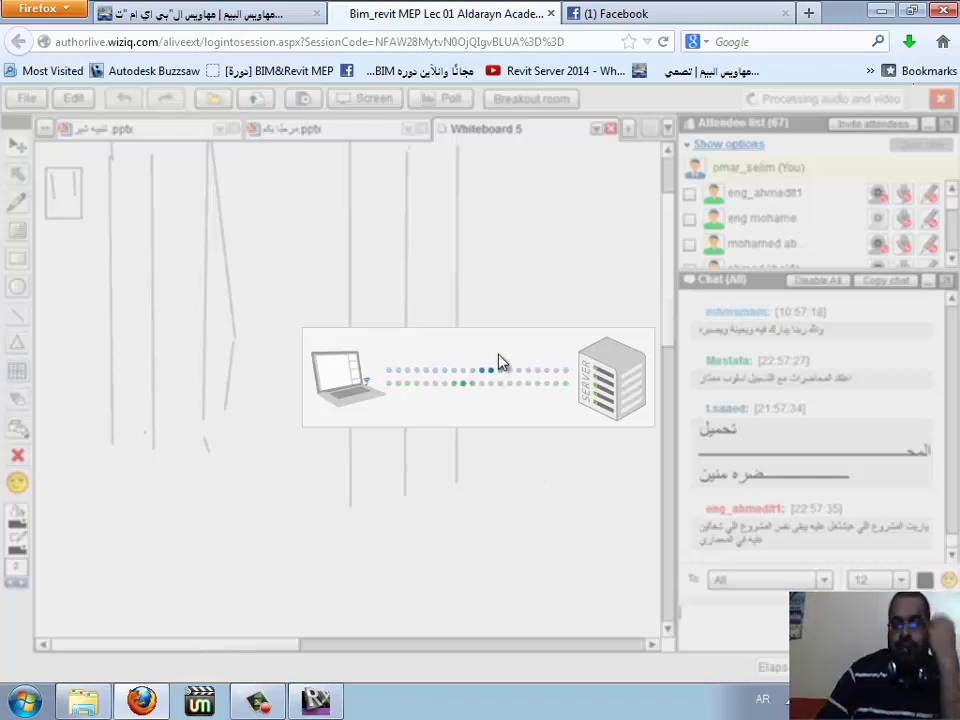
- Check the Facebook messages inbox, then close the audio/video panel and click into the class chat
left_click(611, 12)
left_click(484, 10)
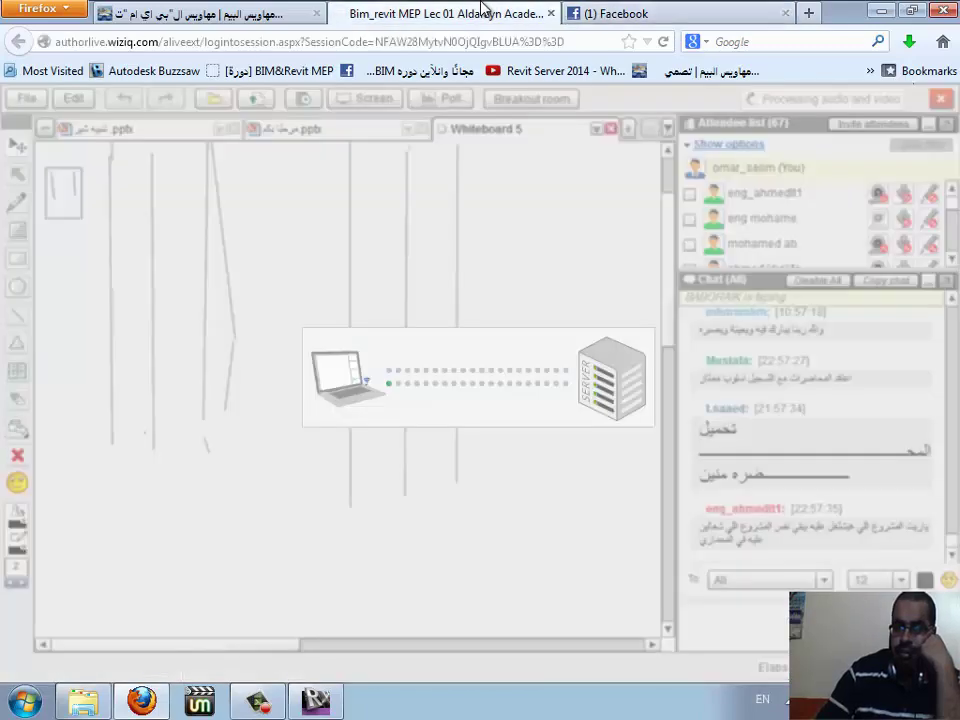
left_click(605, 12)
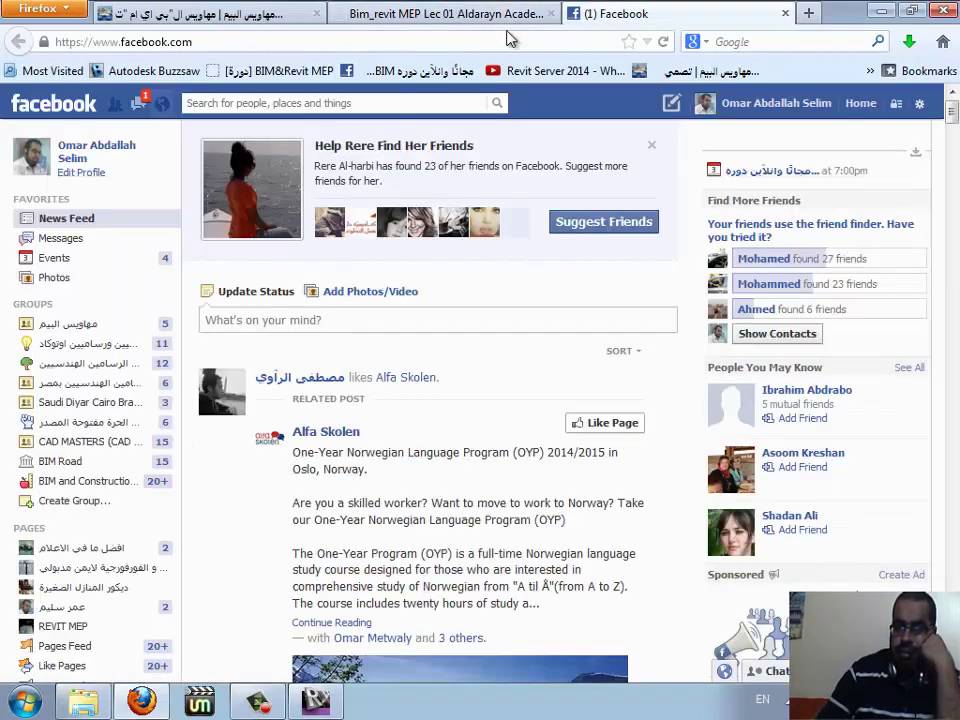
left_click(135, 246)
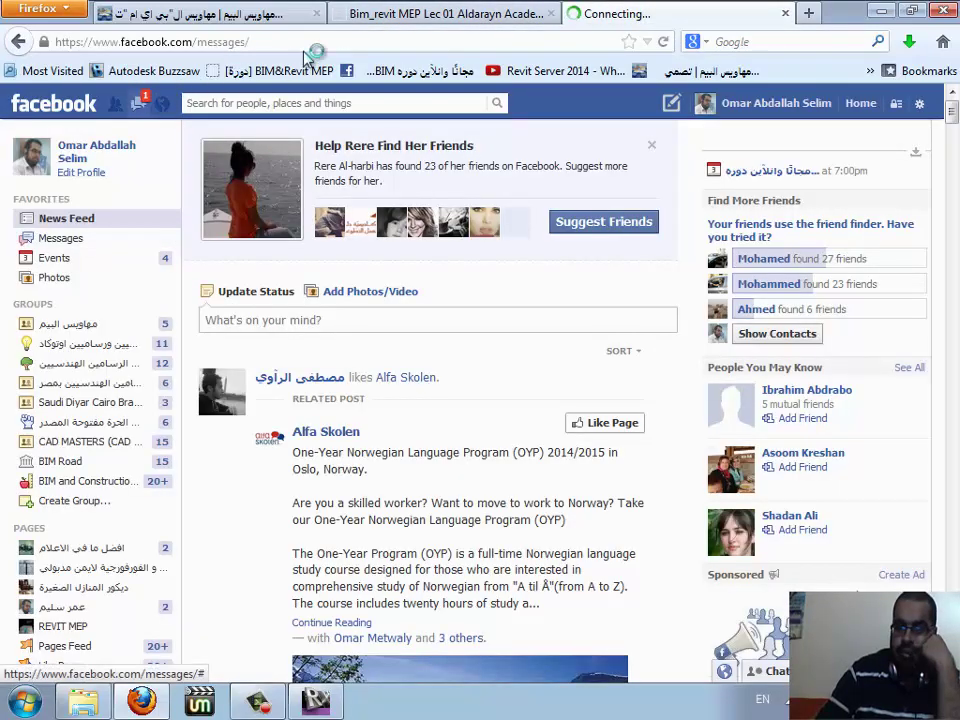
left_click(428, 15)
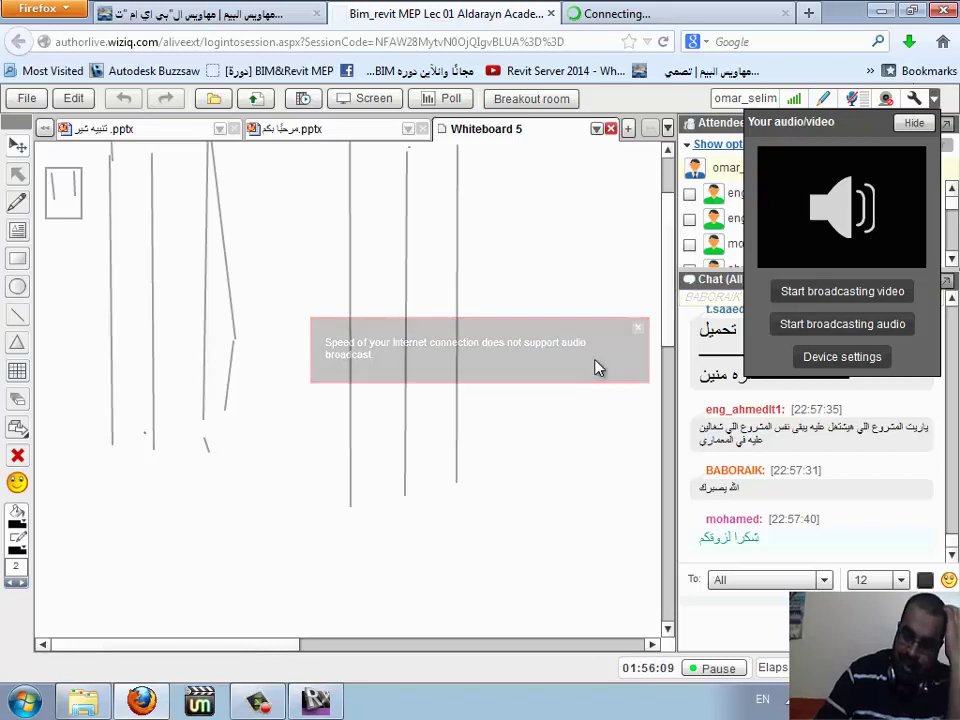
left_click(914, 122)
left_click(774, 608)
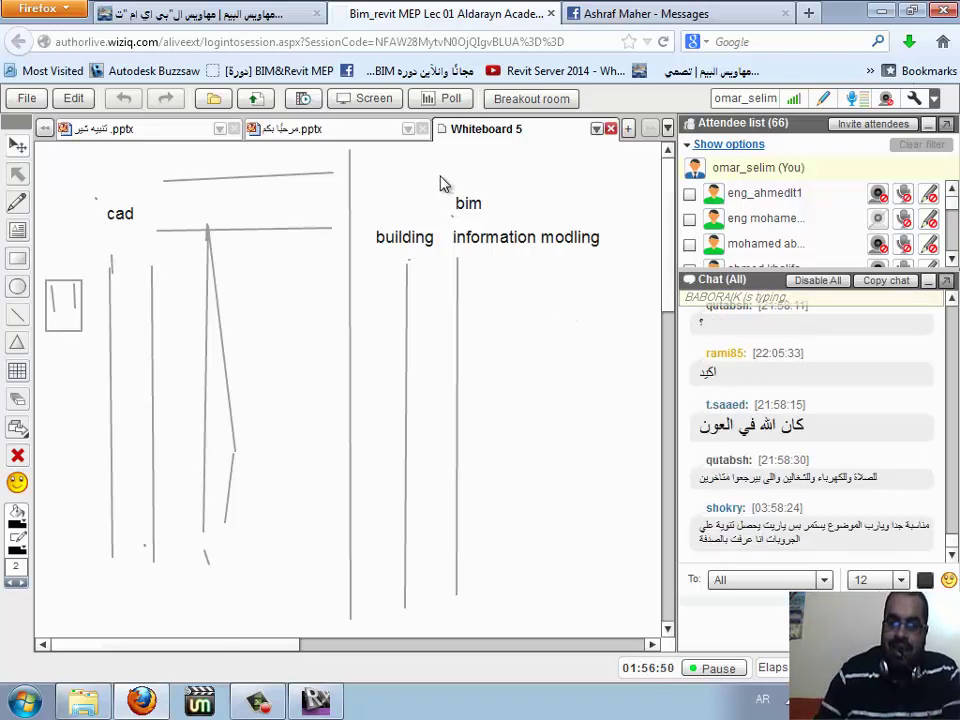
- Start screen sharing, accept and run the sharing applet, and send a '1' reply in chat
left_click(378, 104)
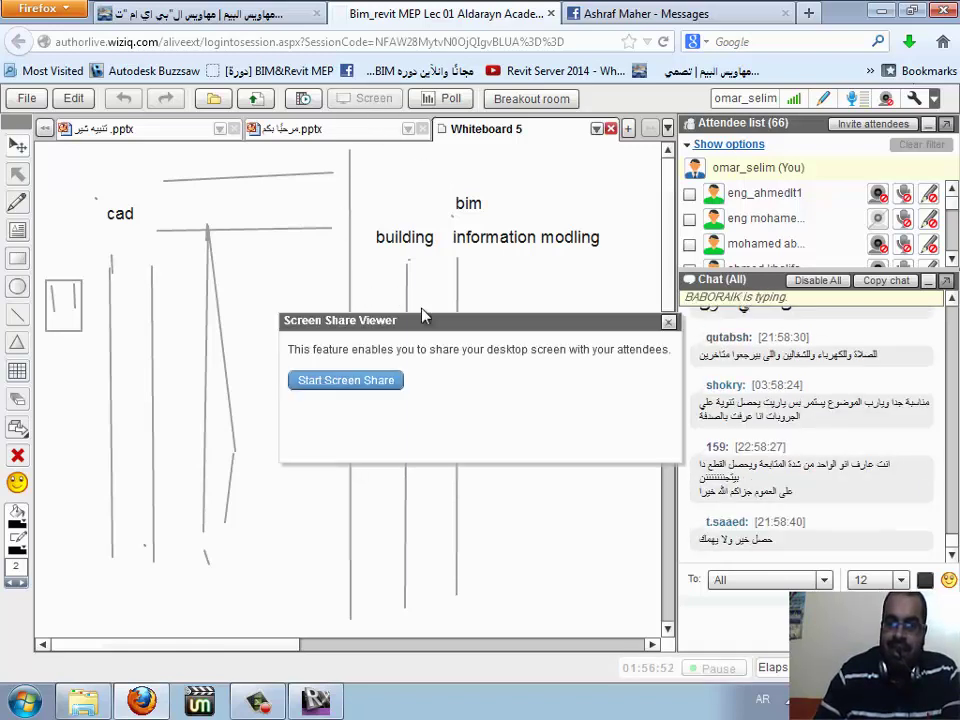
left_click(368, 380)
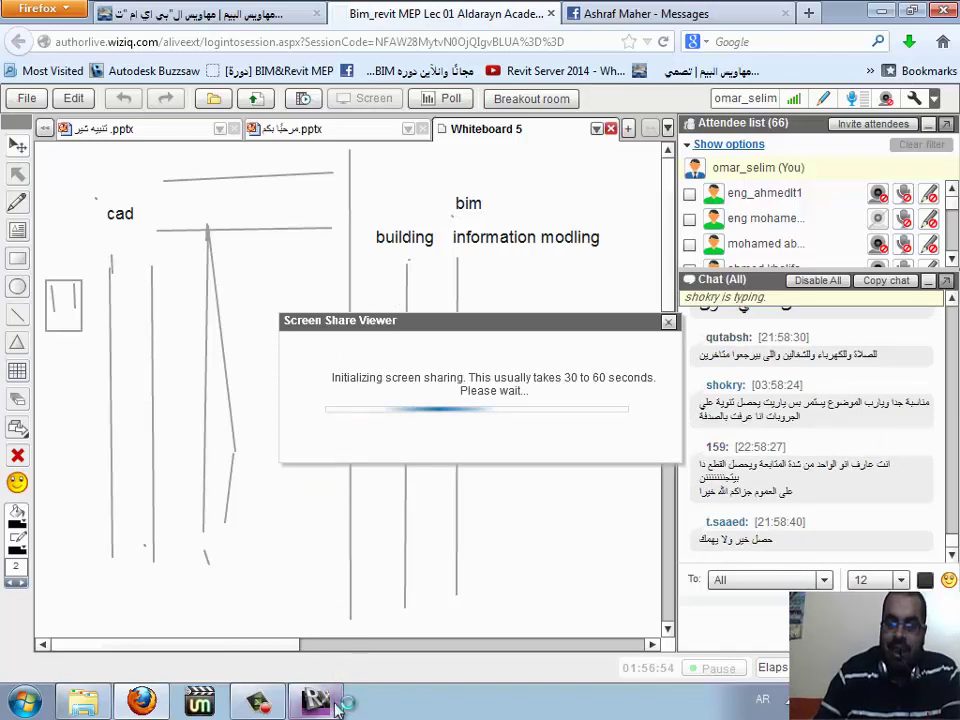
left_click(333, 418)
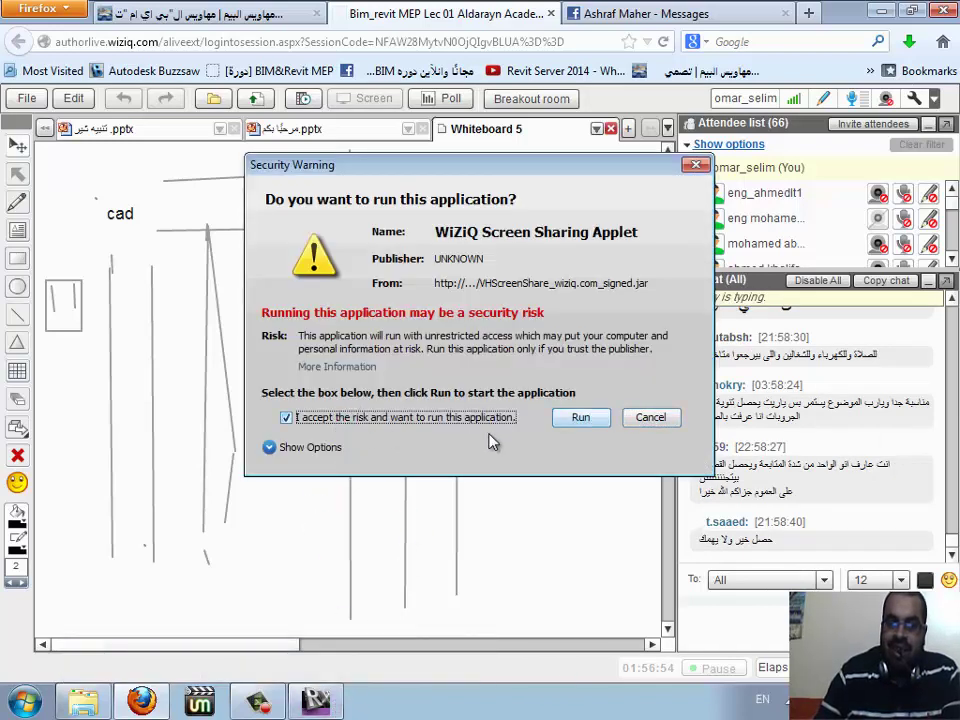
left_click(594, 420)
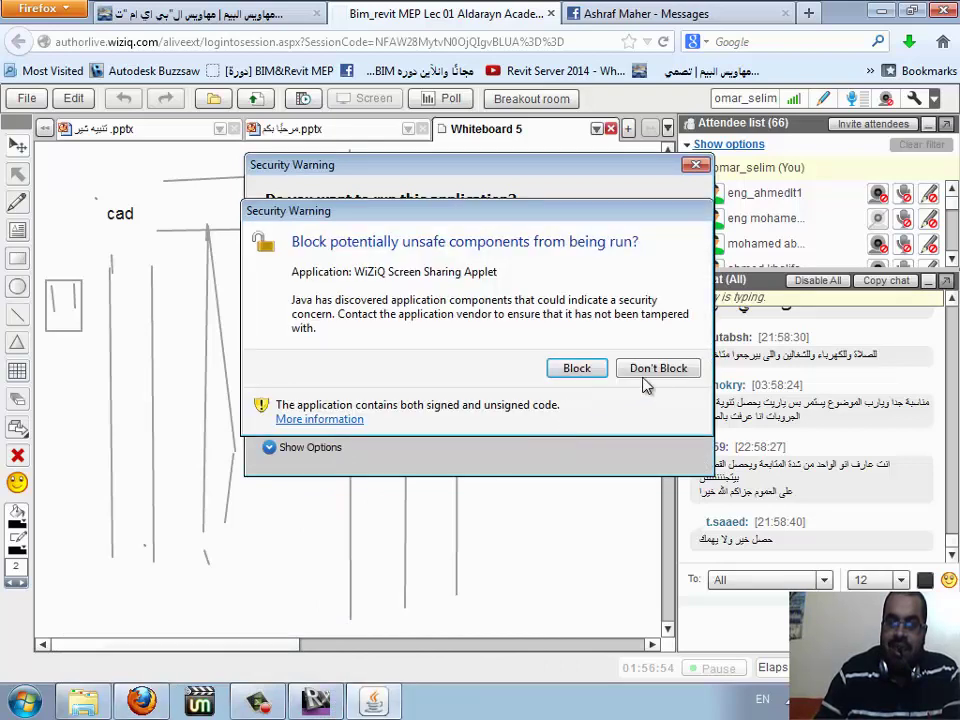
left_click(645, 374)
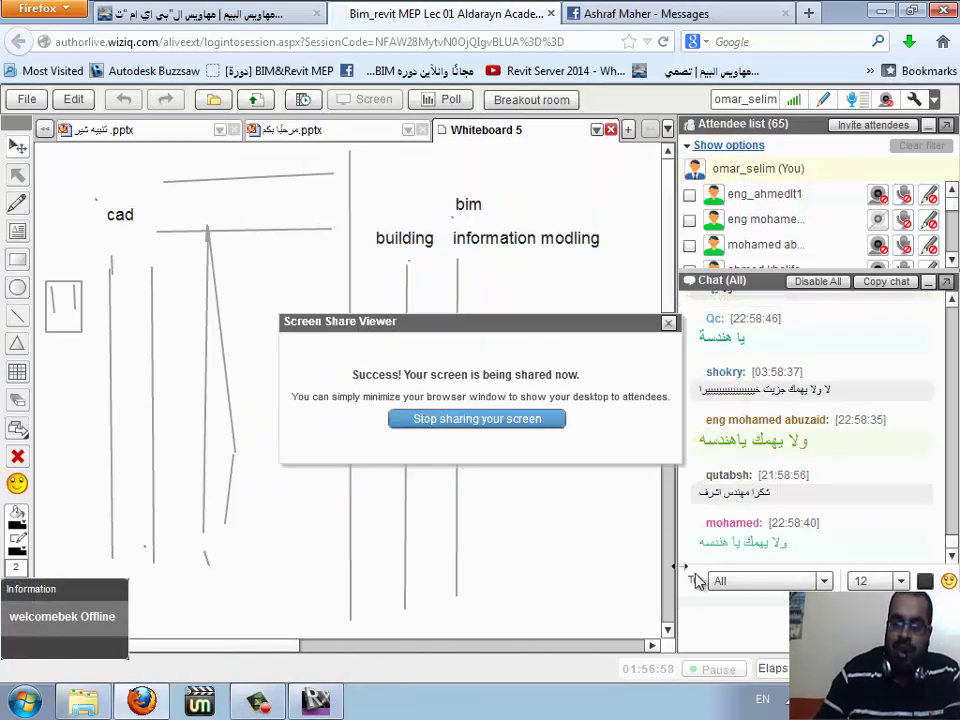
key("alt+shift")
type("ا")
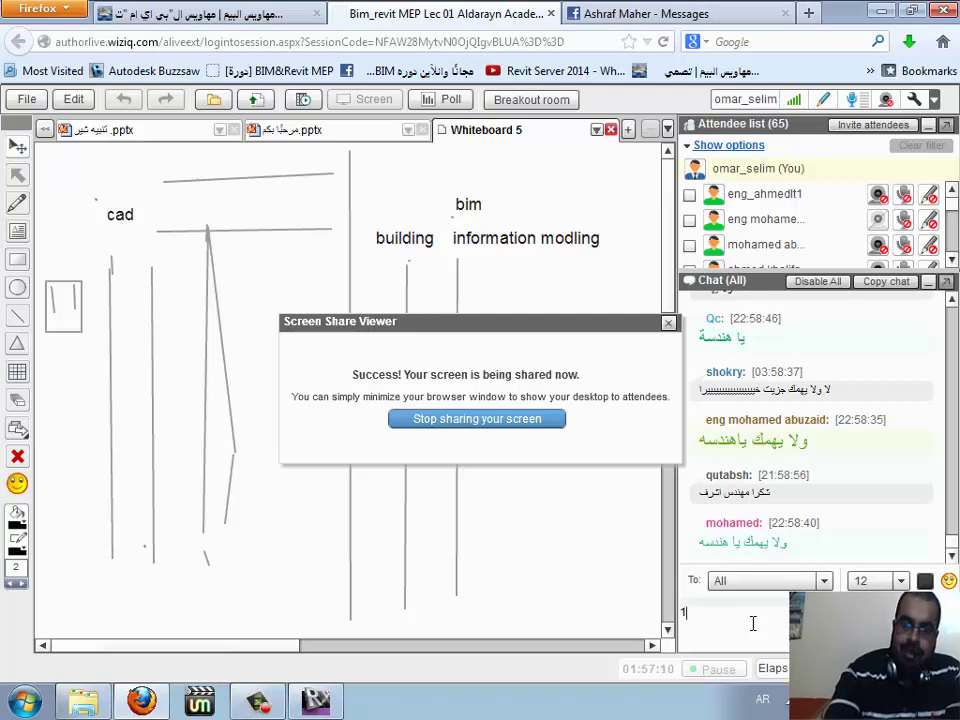
key("Return")
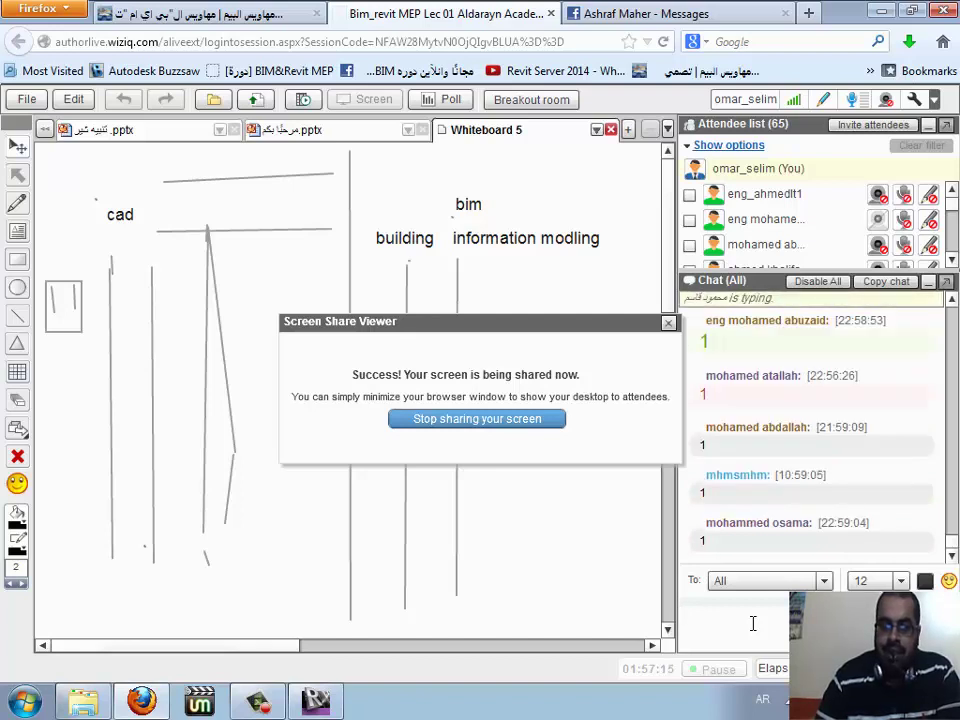
- Stop and restart desktop sharing, then bring the Revit project window to the front
left_click(480, 421)
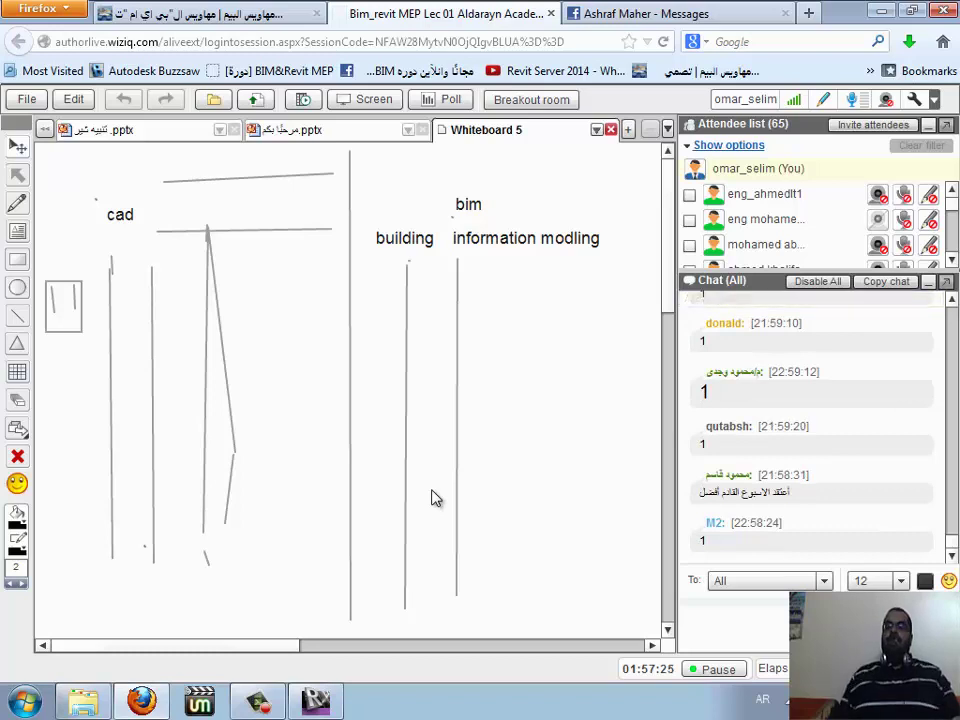
left_click(368, 100)
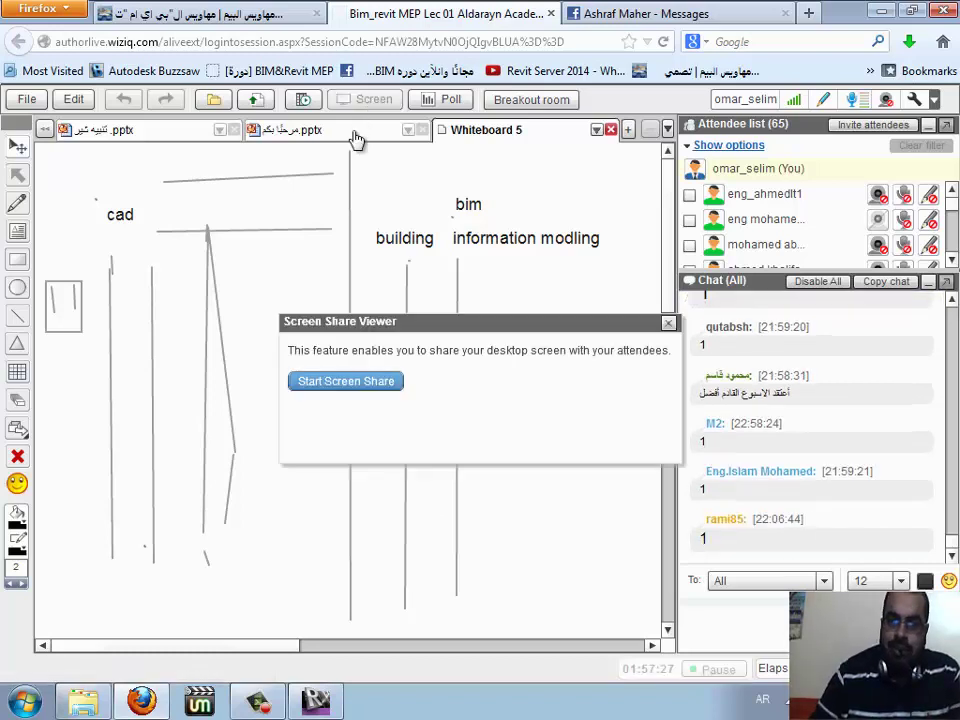
left_click(362, 382)
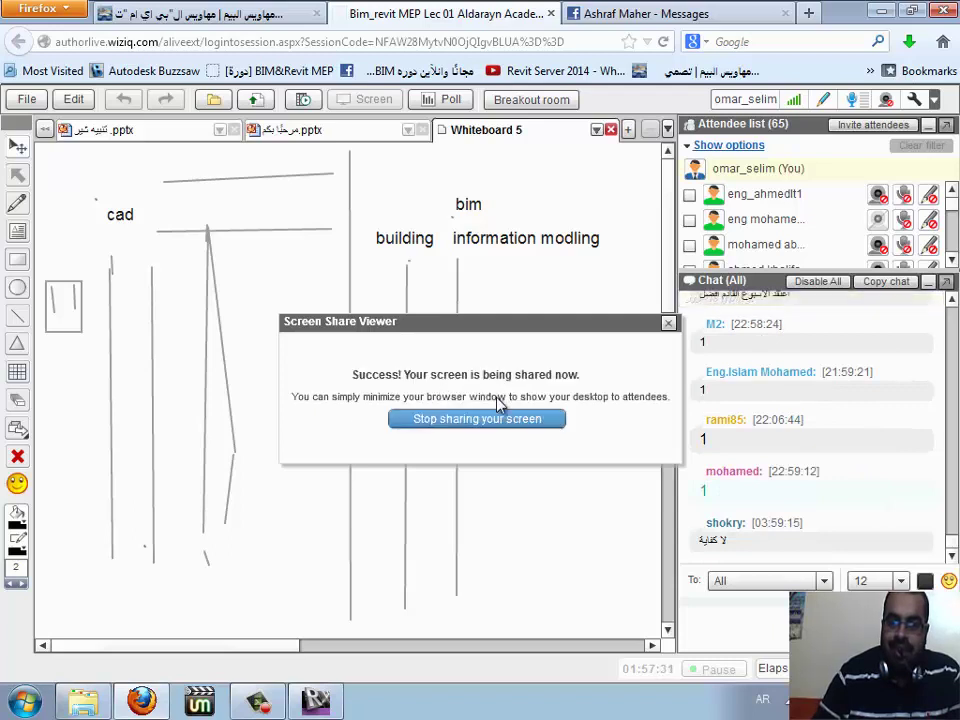
left_click(318, 703)
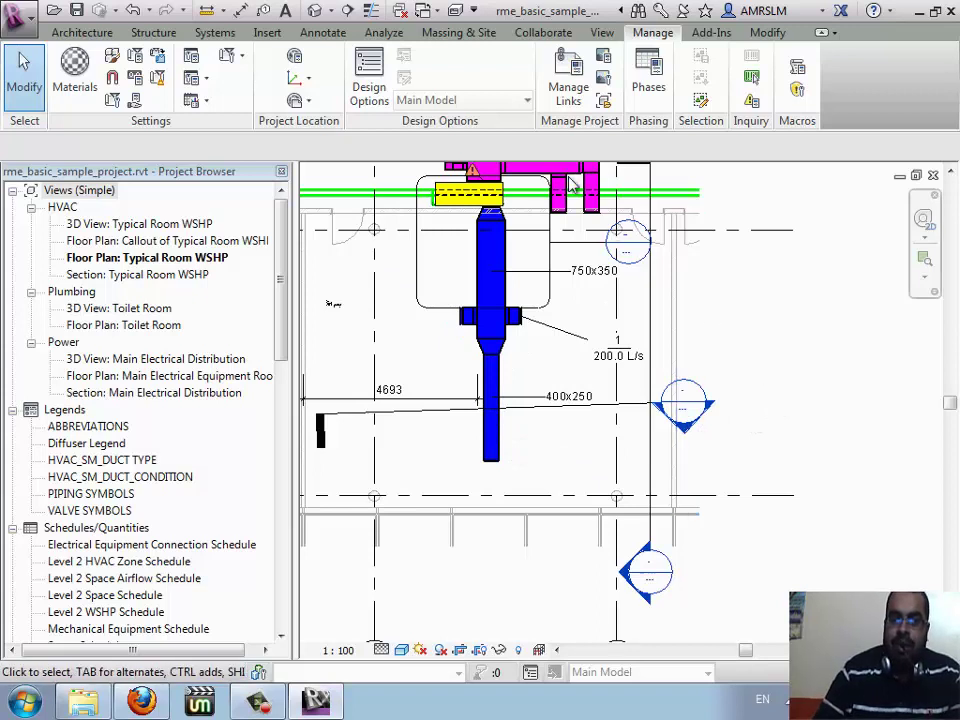
scroll(761, 463, "down", 1)
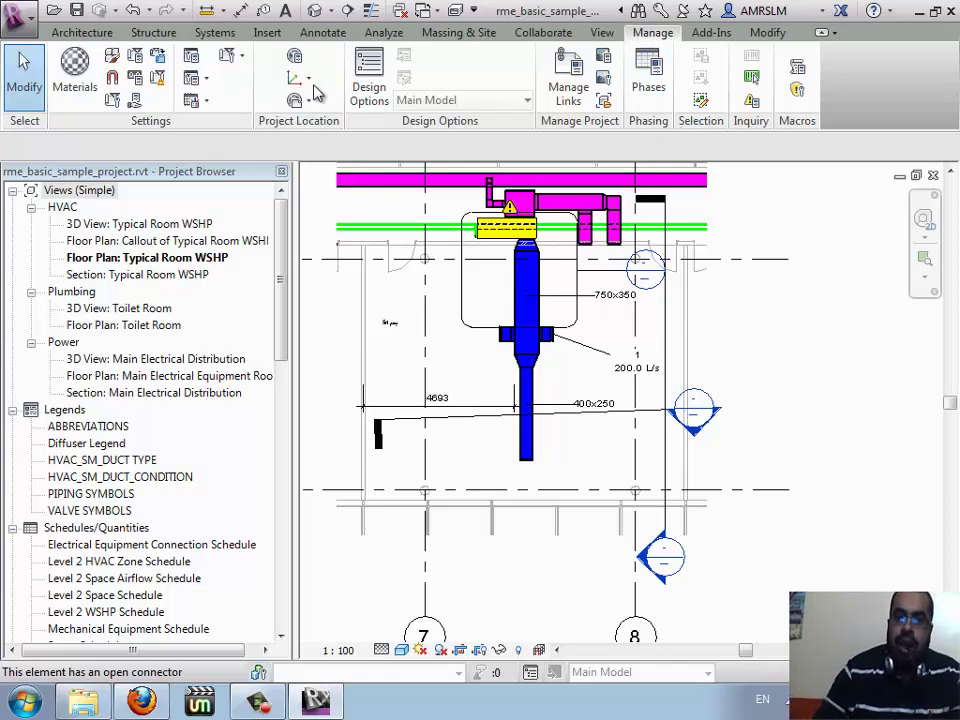
left_click(236, 62)
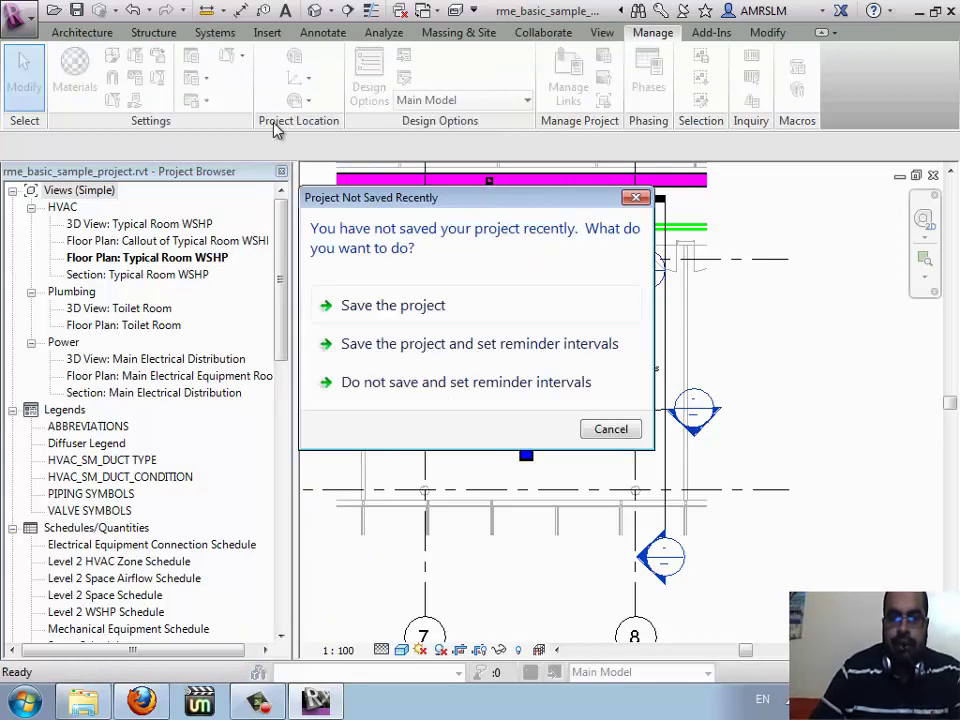
- Dismiss the save reminder and open Project Units (UN) with the HVAC discipline shown
key("Escape")
key("u")
key("n")
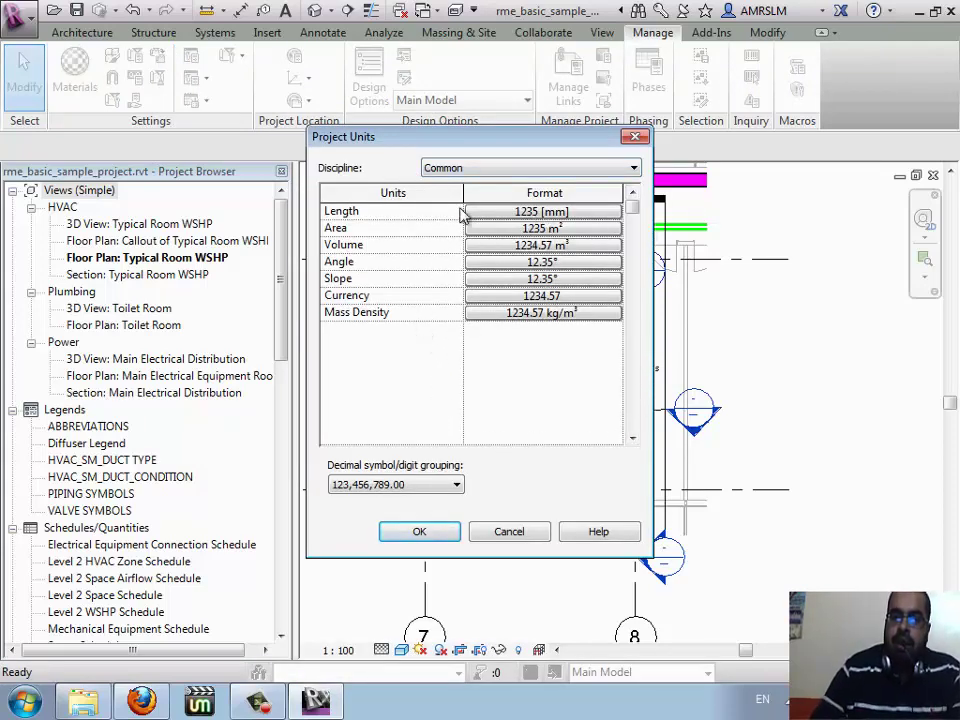
left_click(493, 171)
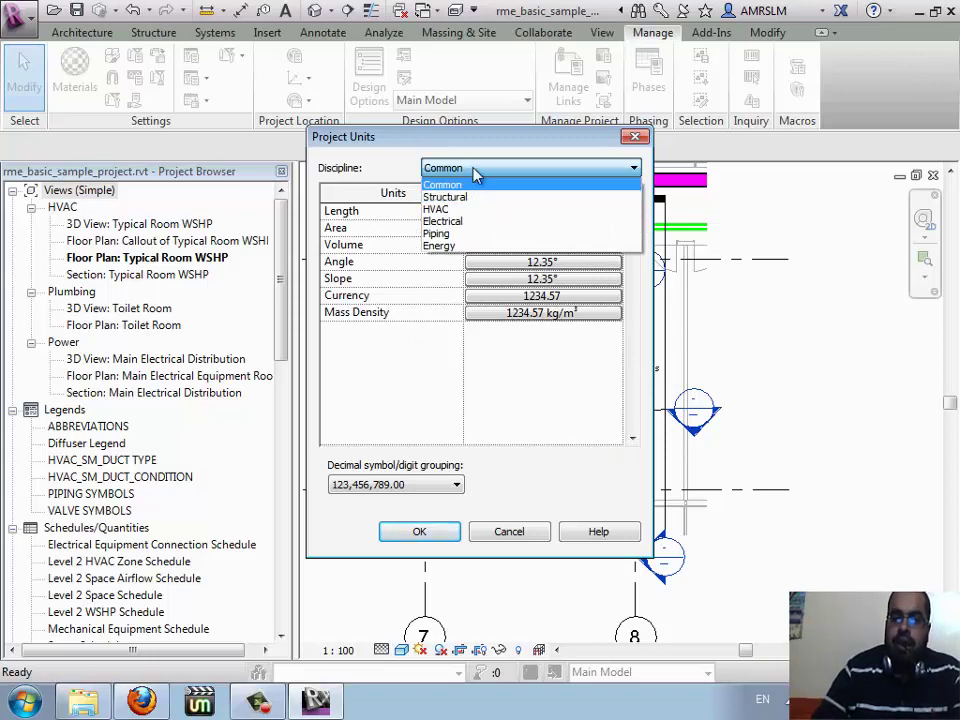
left_click(472, 186)
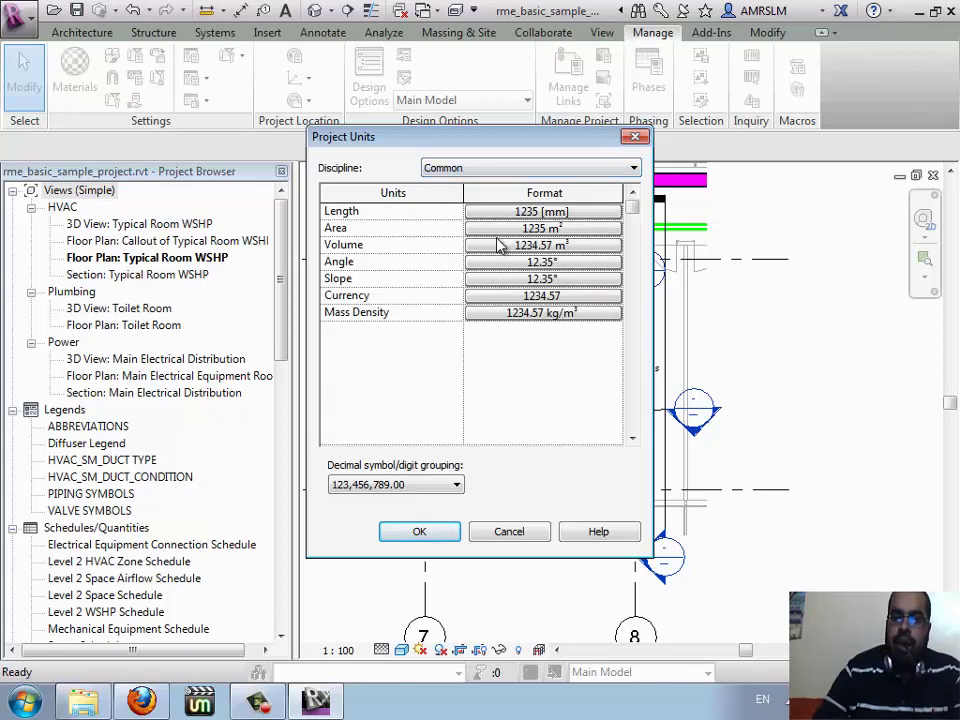
left_click(455, 168)
left_click(450, 210)
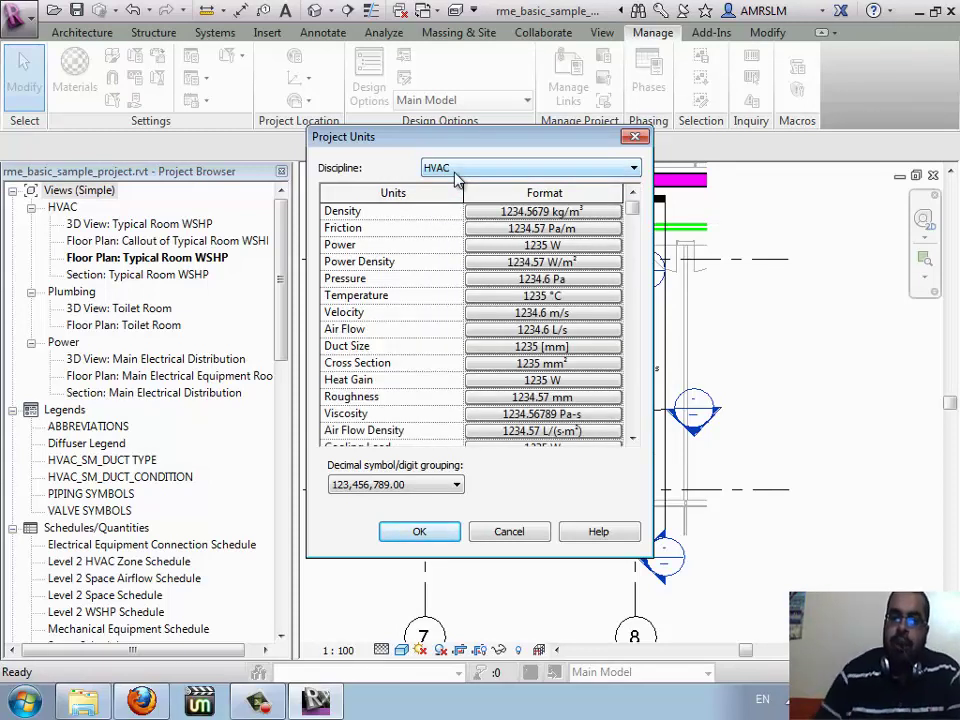
left_click(456, 168)
left_click(440, 184)
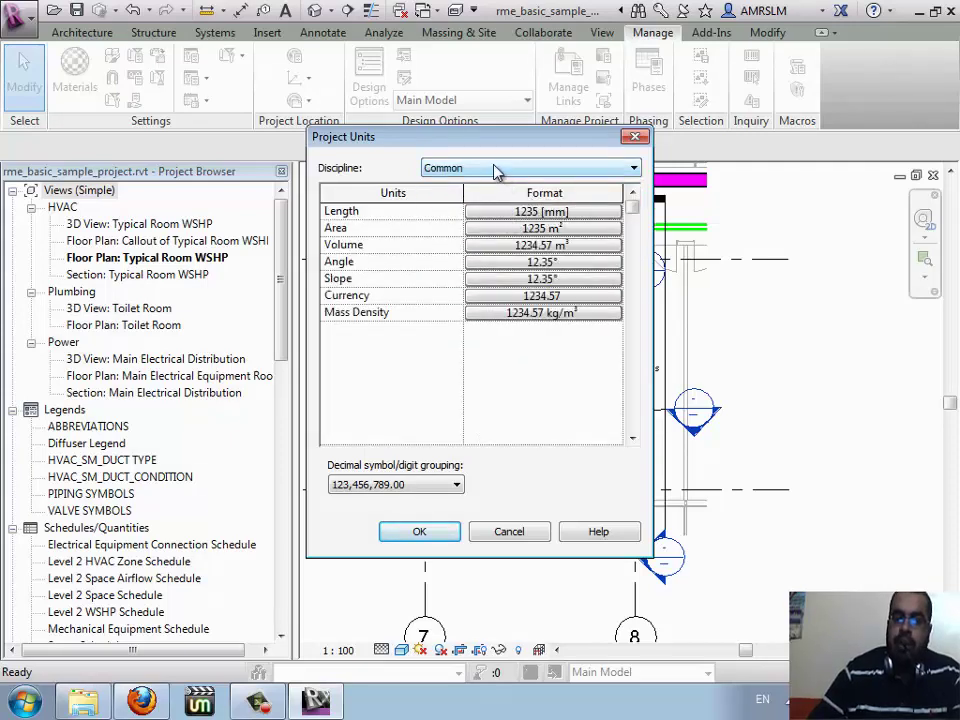
left_click(495, 170)
left_click(474, 208)
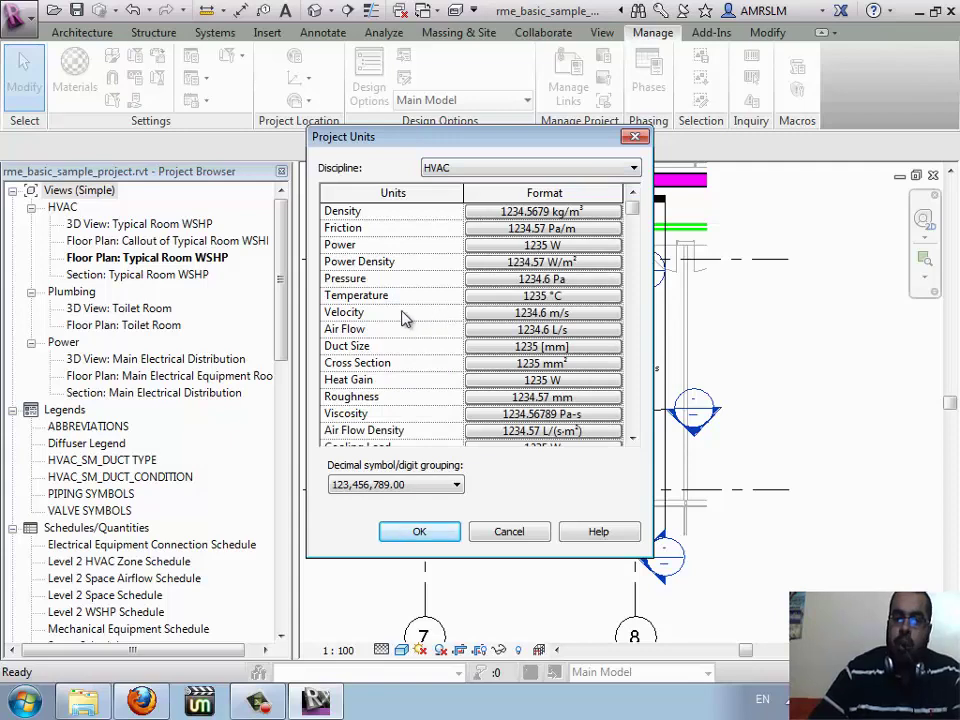
- Set the Duct Size format to decimal inches and confirm
left_click(525, 347)
left_click(502, 252)
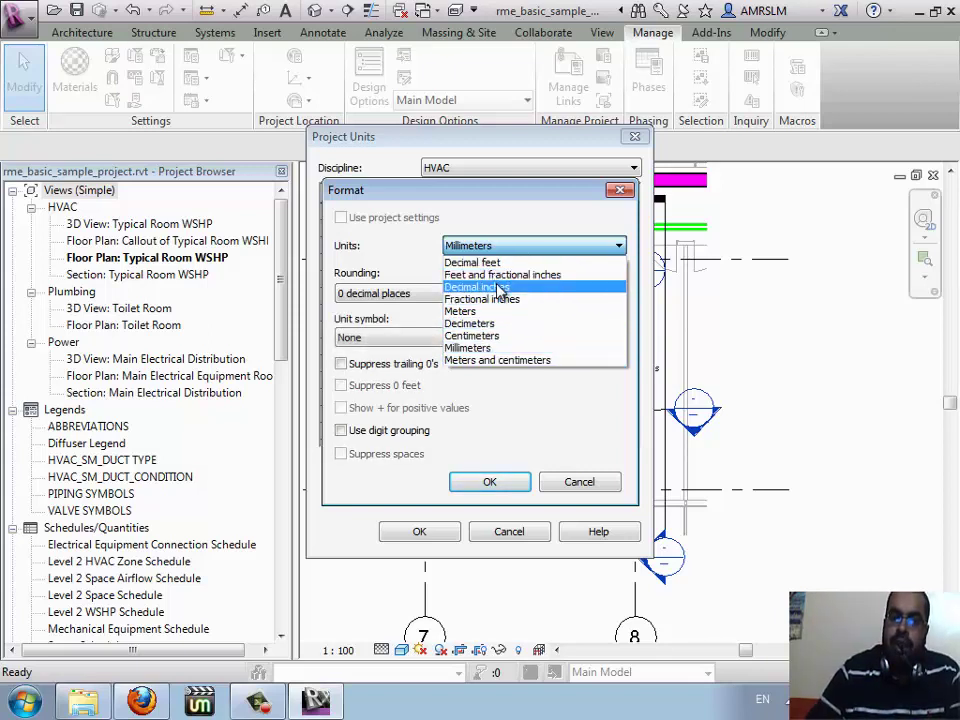
left_click(495, 287)
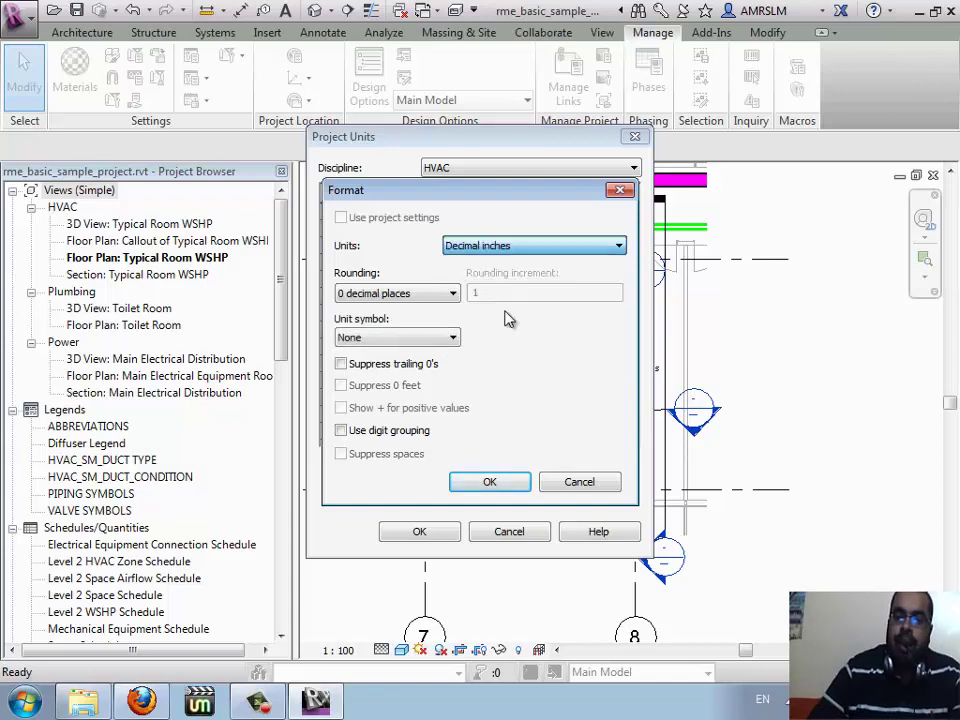
left_click(488, 488)
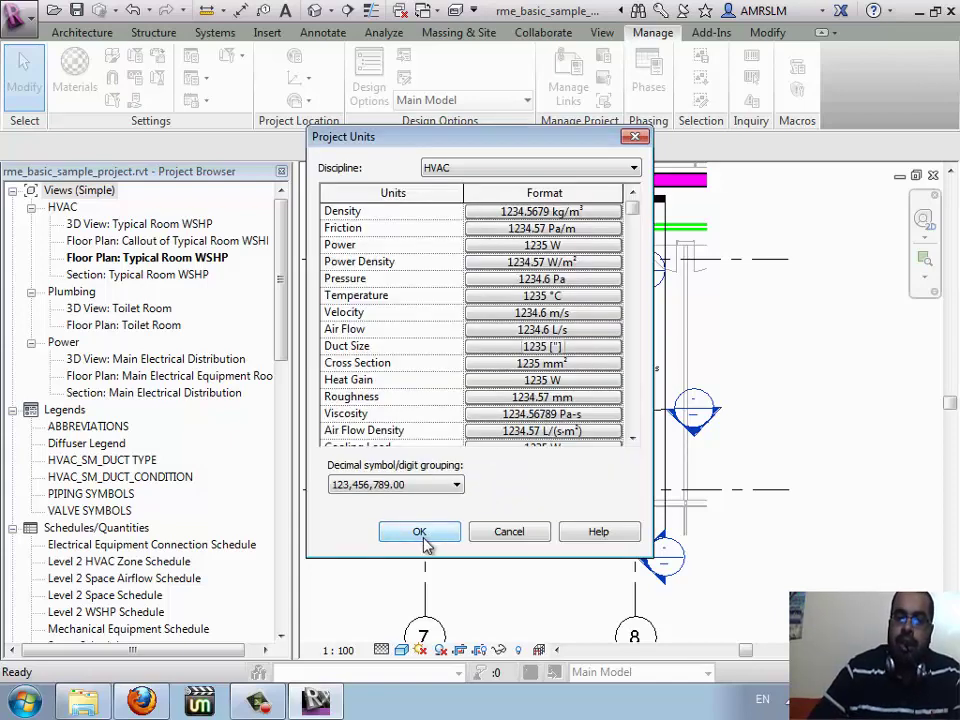
- Apply the new project units, then briefly switch to Firefox and return to Revit while it regenerates
left_click(424, 543)
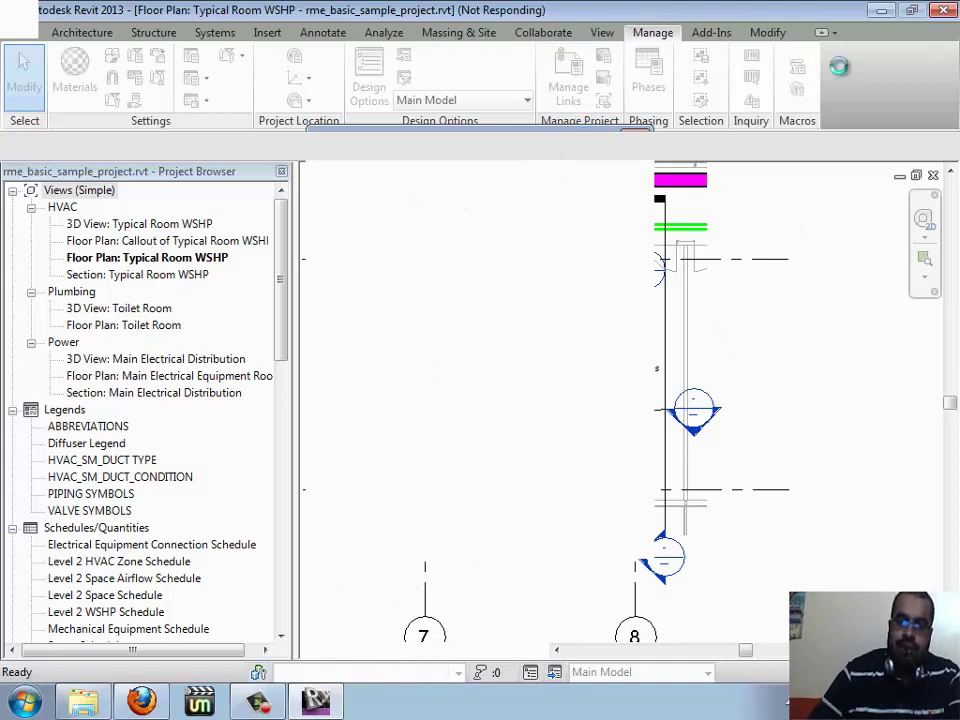
key("alt+Tab")
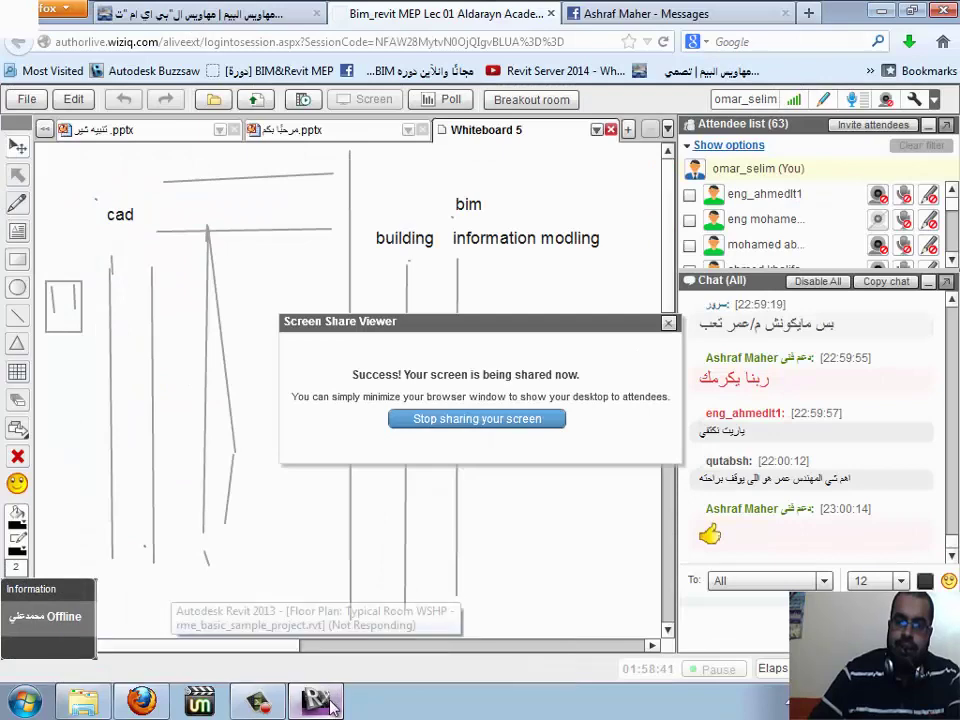
left_click(318, 702)
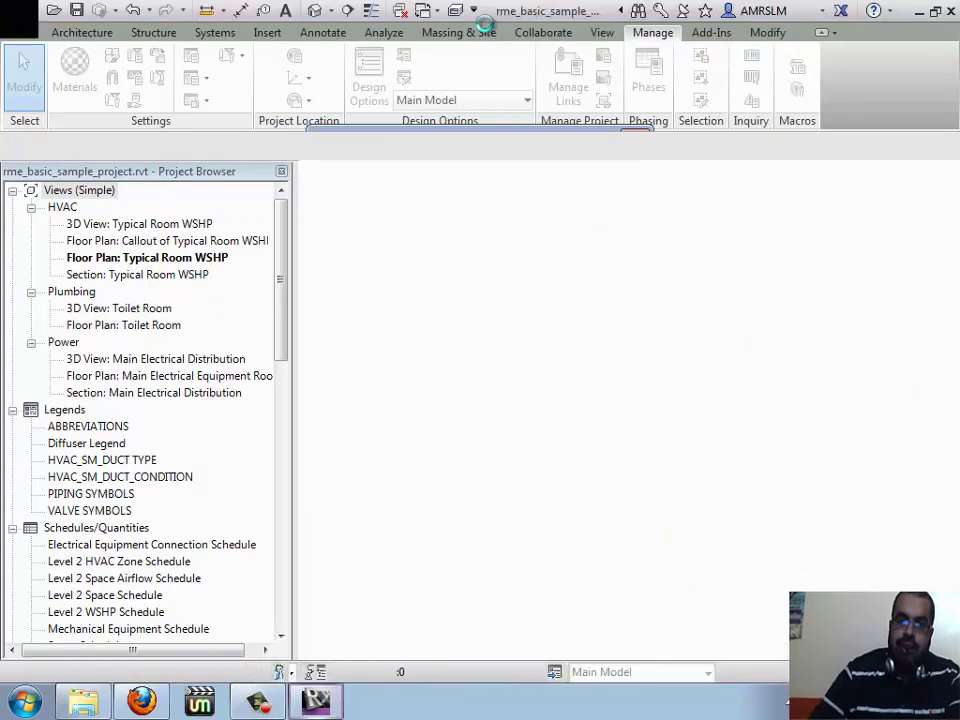
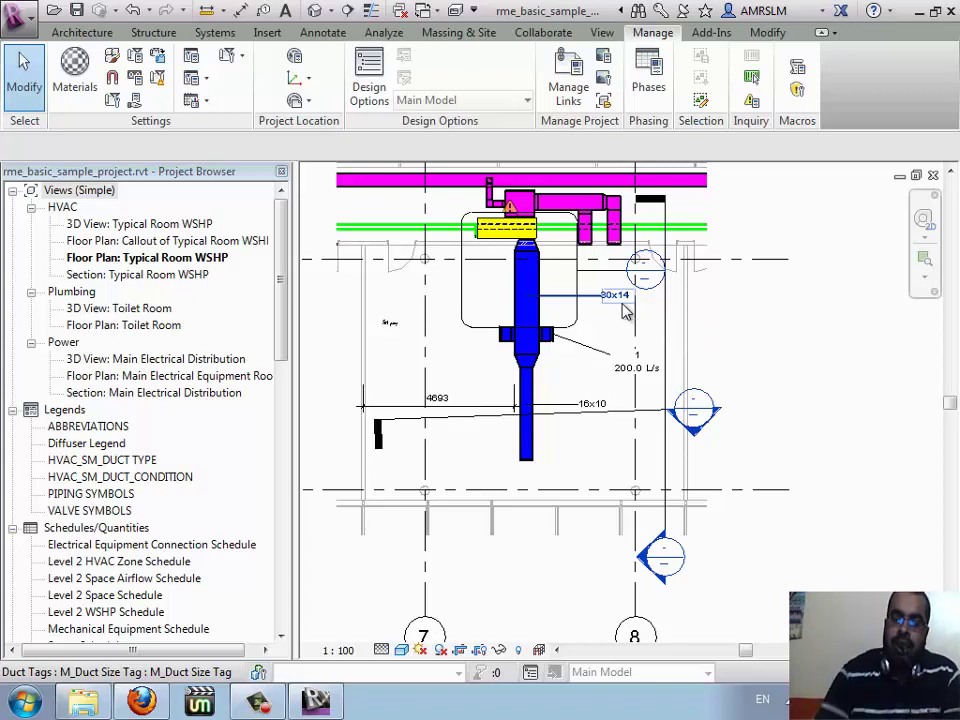
- In Project Units, set HVAC air flow to cubic feet per minute with the CFM symbol
key("u")
key("n")
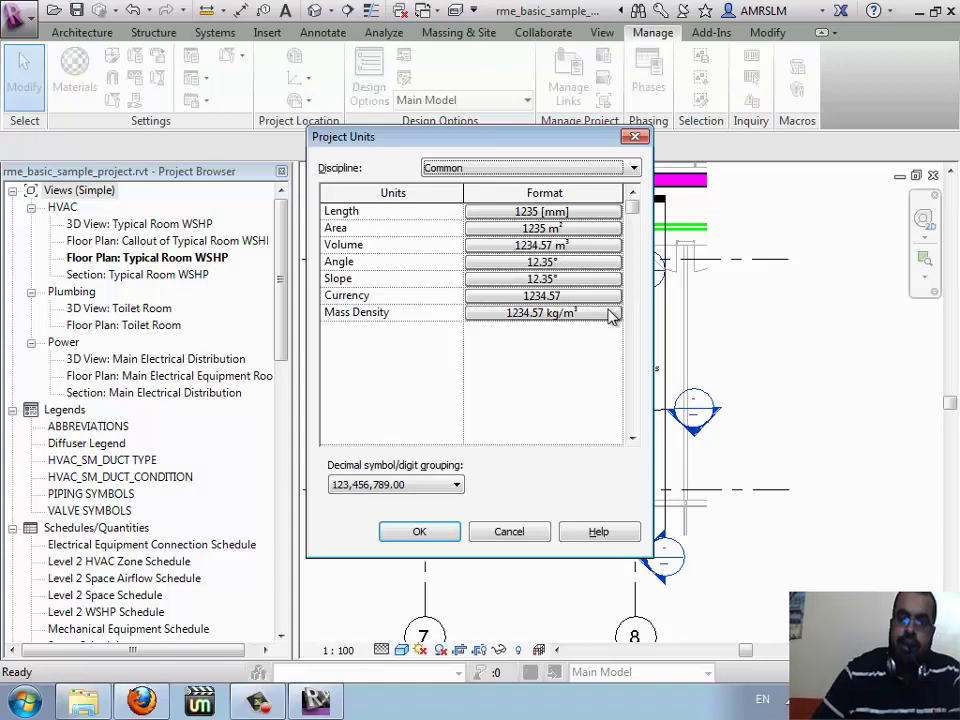
left_click(494, 168)
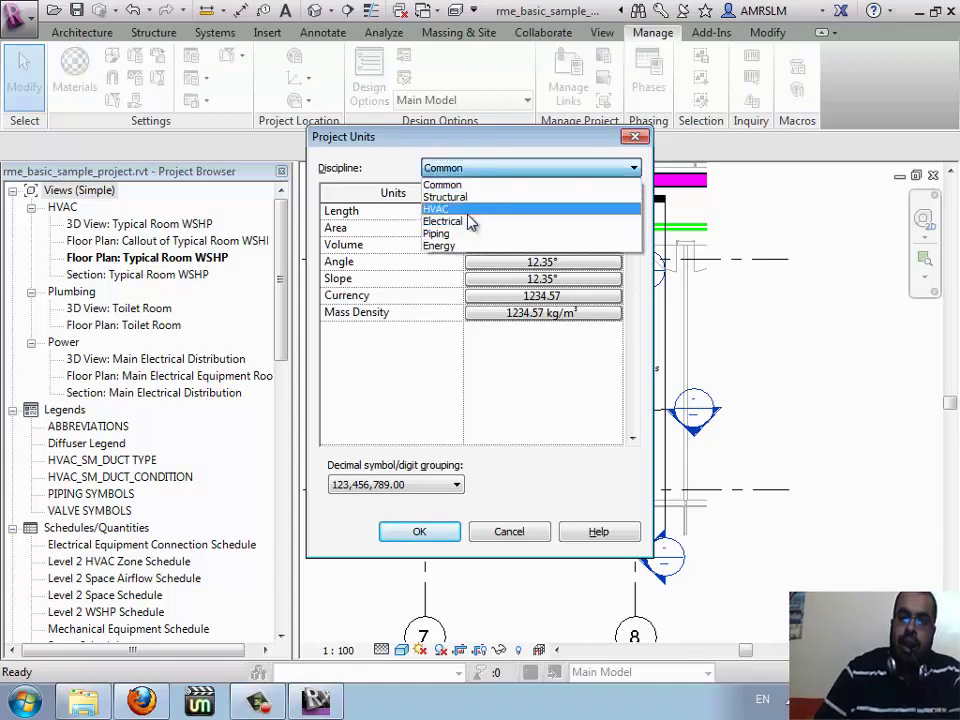
left_click(469, 208)
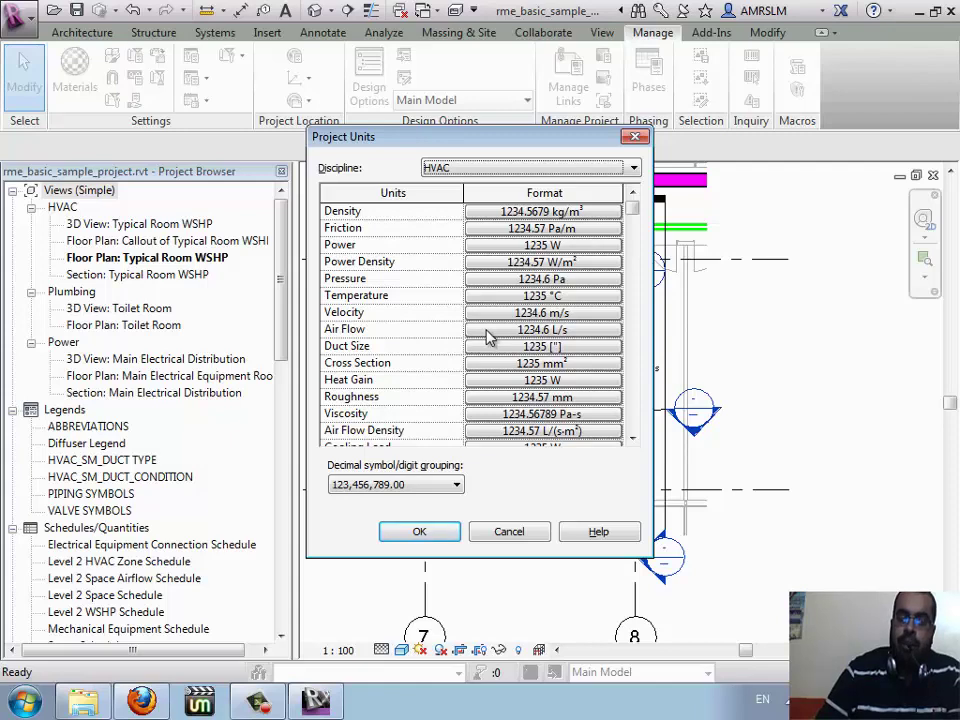
left_click(486, 330)
left_click(495, 248)
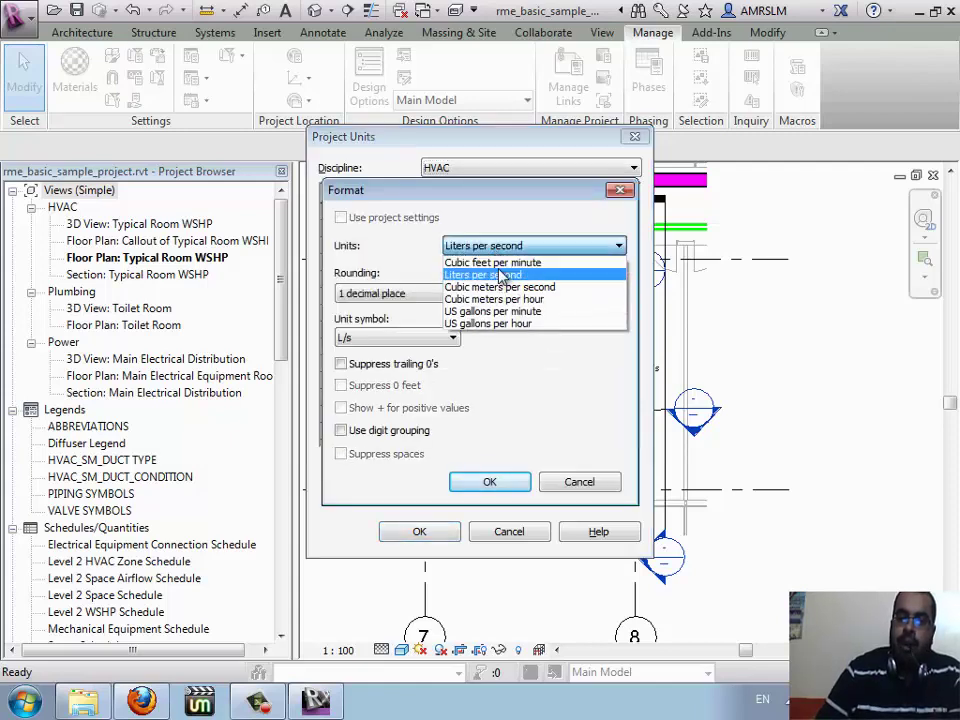
left_click(508, 264)
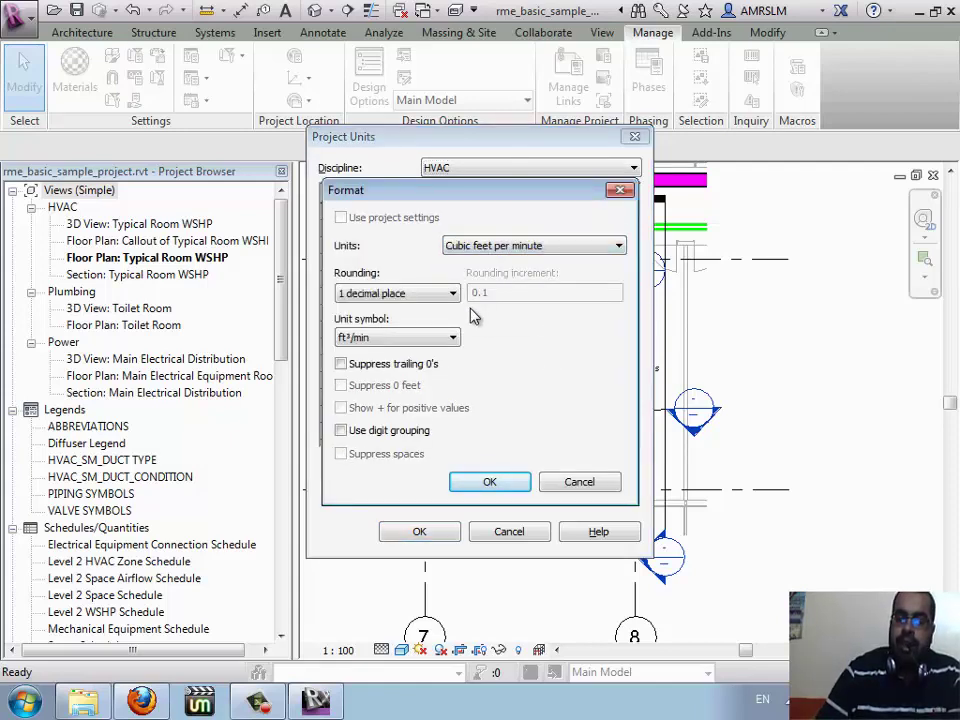
left_click(450, 338)
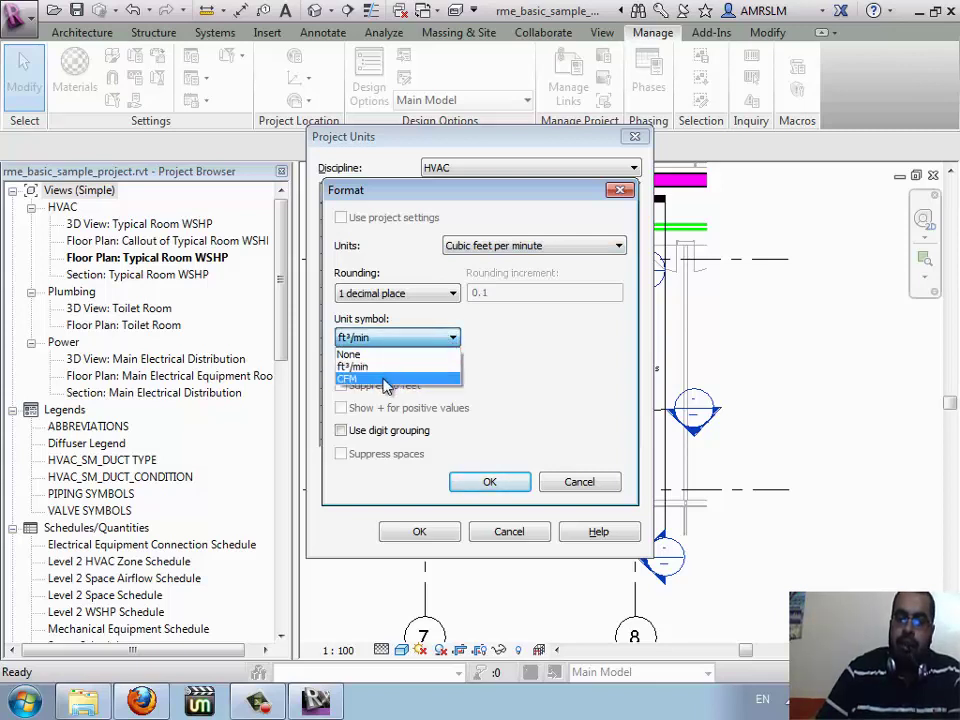
left_click(384, 379)
- Try other air flow unit symbols, then cancel Project Units and discard the changes
left_click(391, 340)
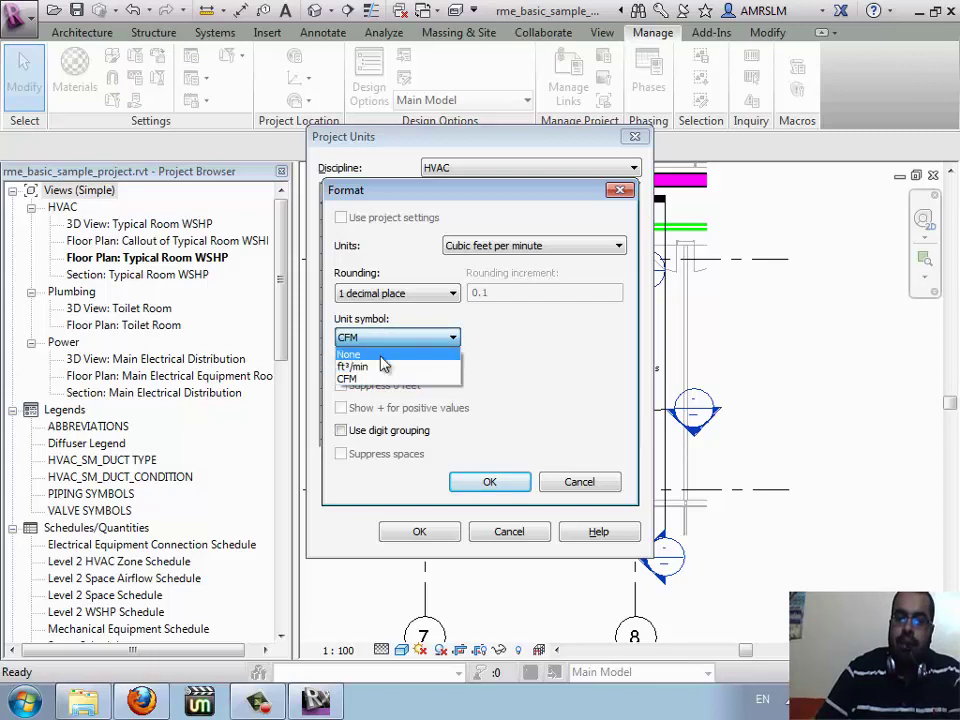
left_click(383, 356)
left_click(388, 340)
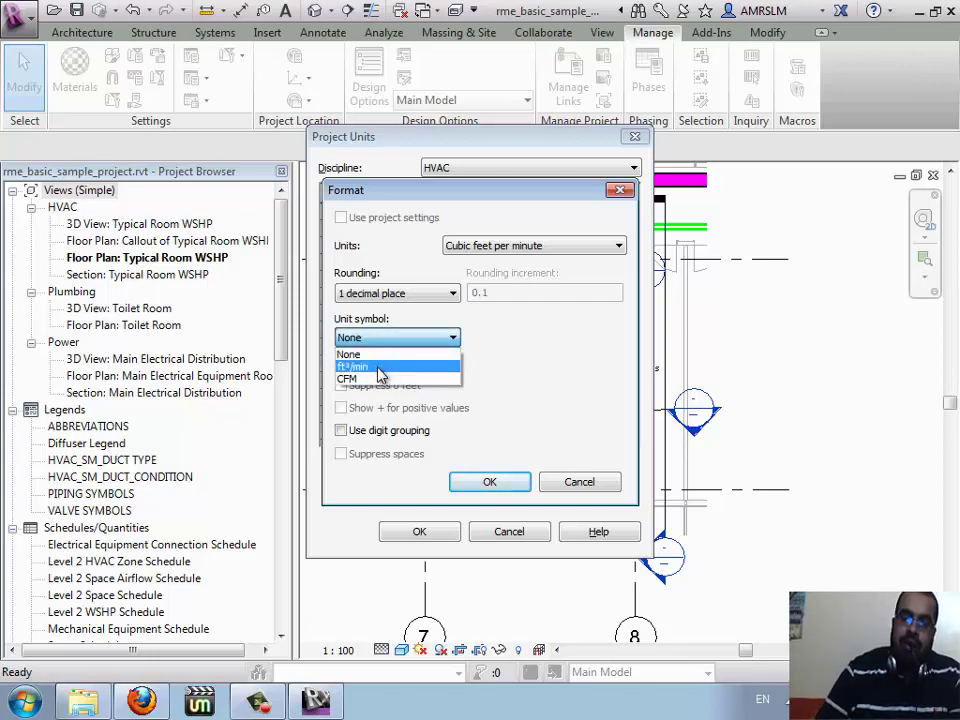
left_click(380, 368)
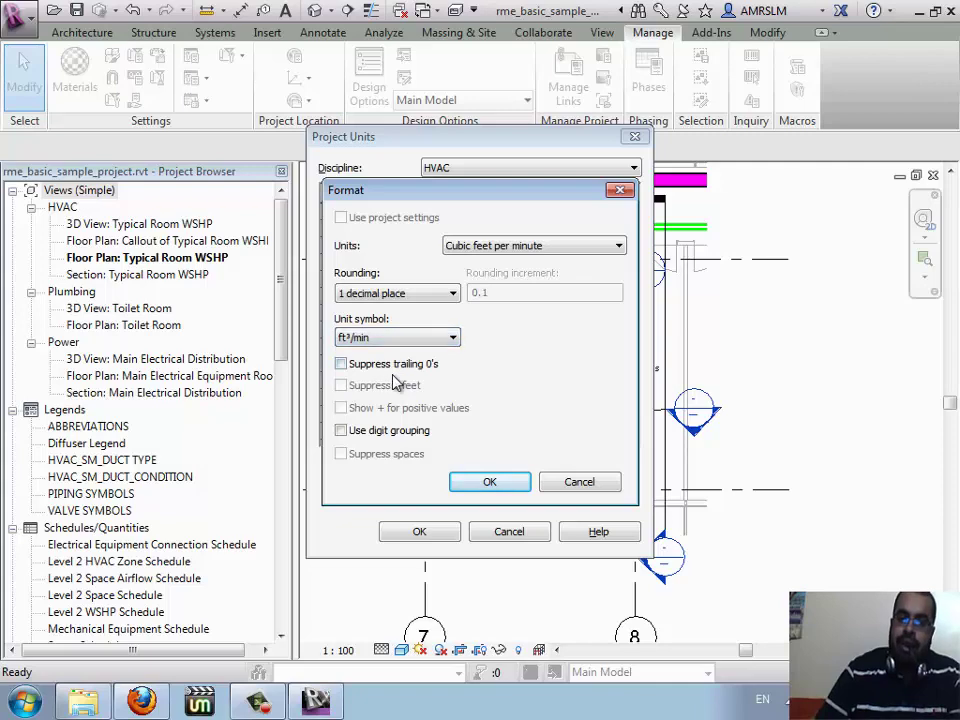
left_click(575, 484)
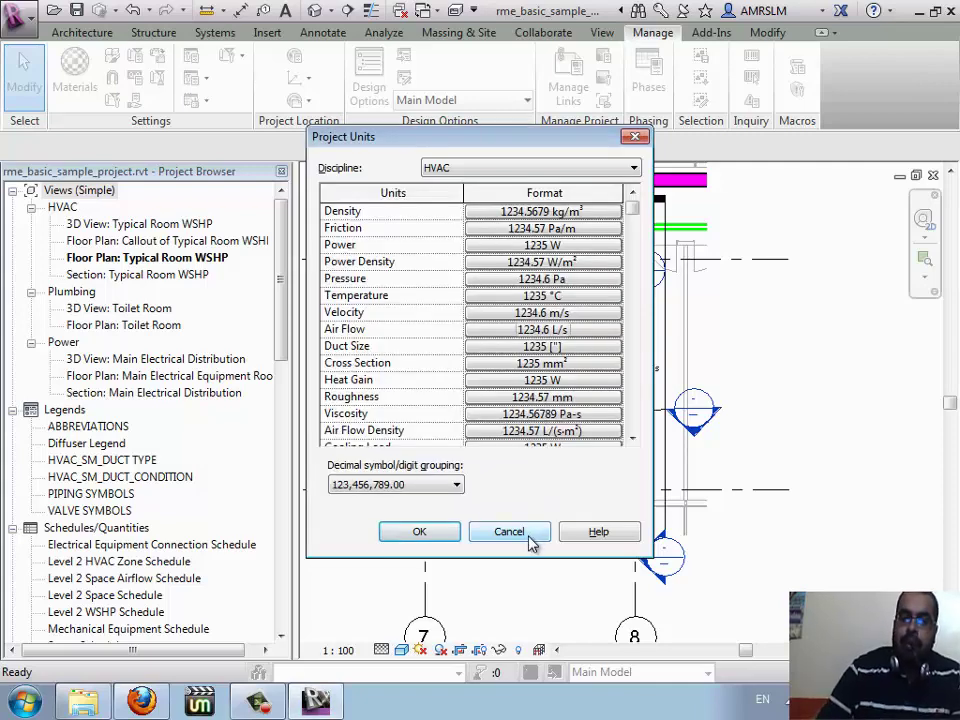
left_click(529, 537)
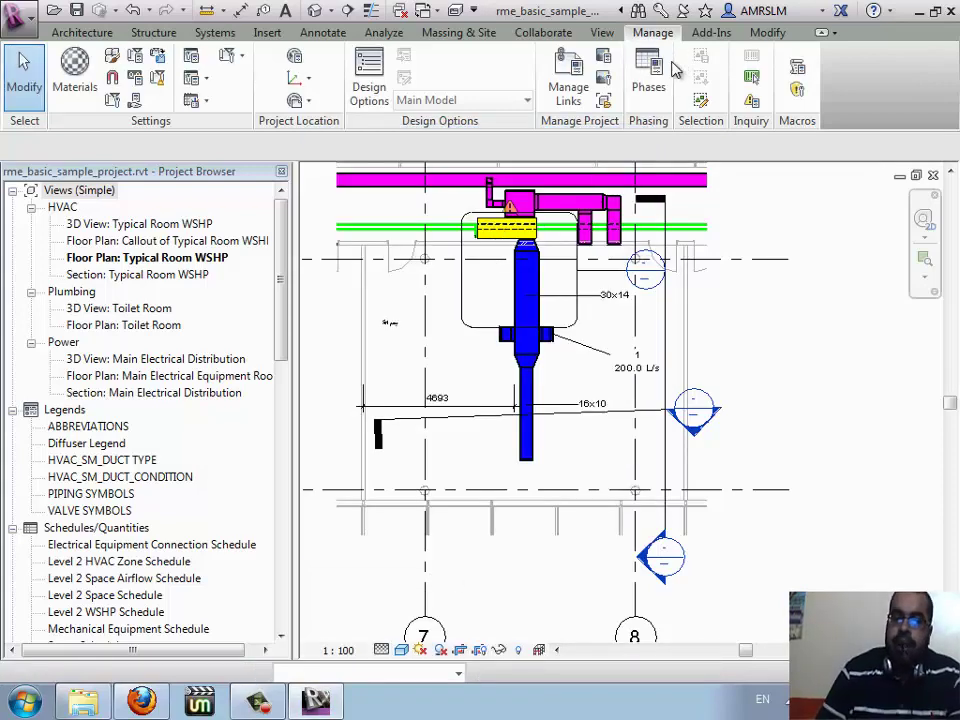
- On the Modify tab, pan to gridlines J and K and select grid J
left_click(718, 38)
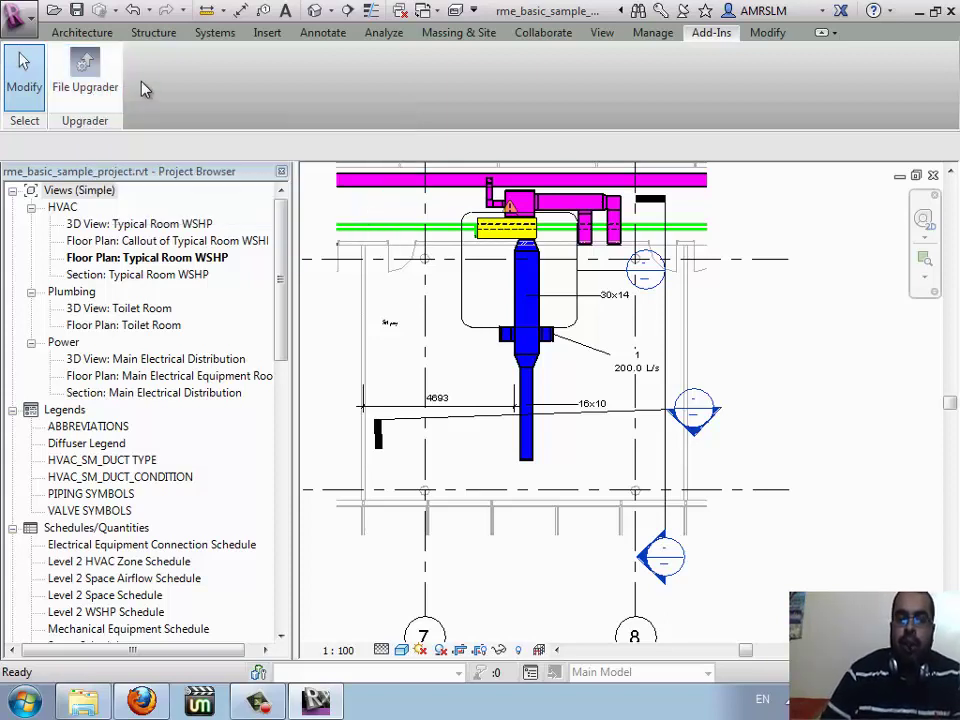
left_click(773, 36)
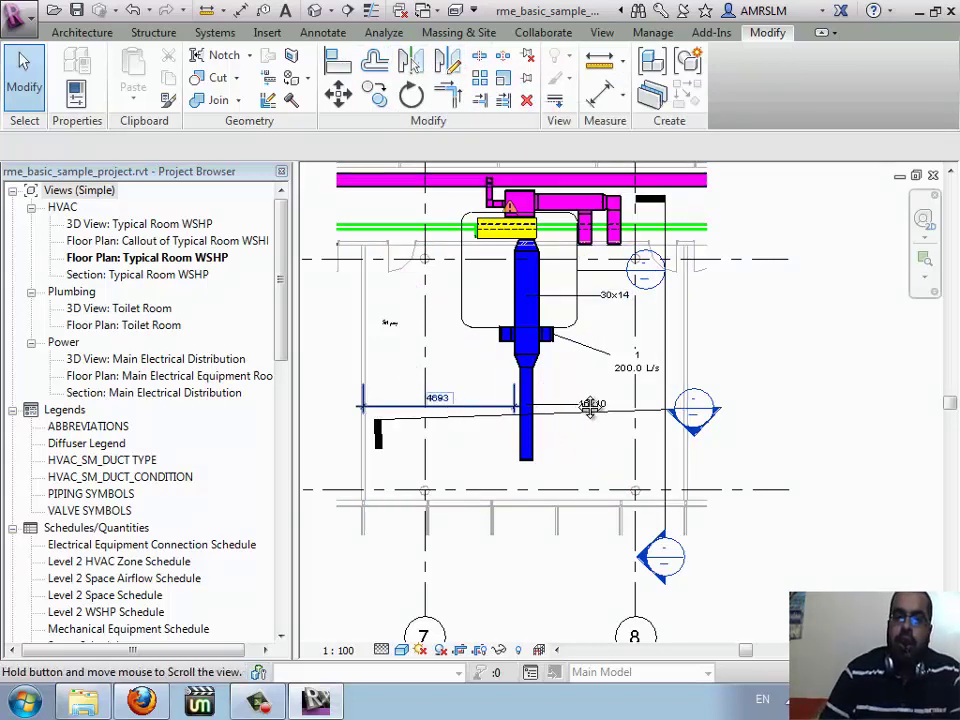
middle_click_drag(590, 405, 574, 396)
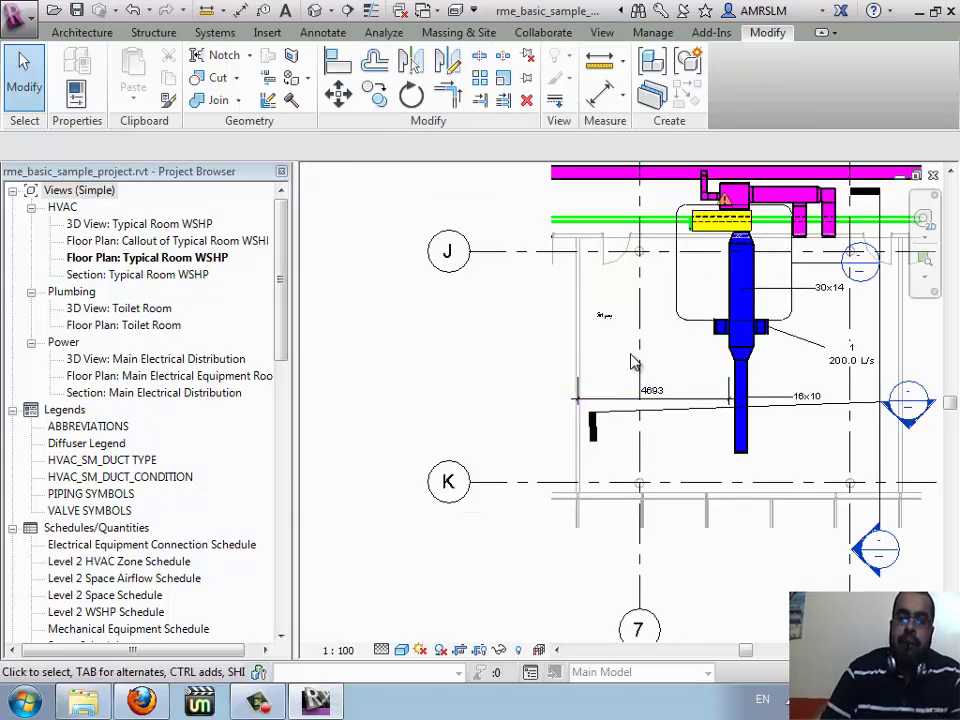
left_click(485, 251)
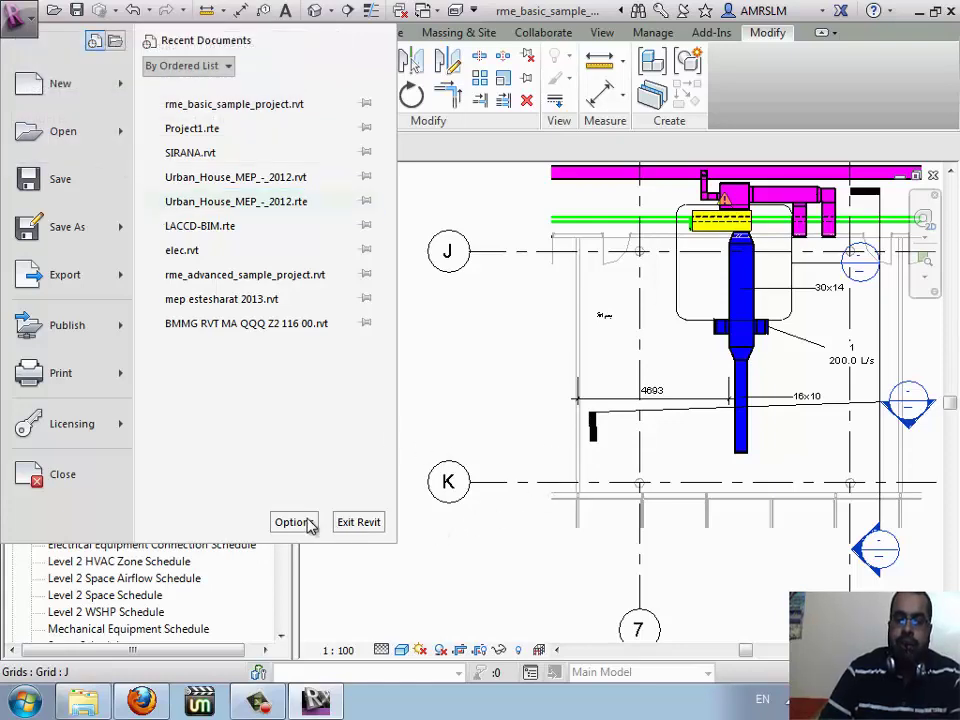
- Turn on Invert background in Options > Graphics so the drawing area turns black
left_click(21, 14)
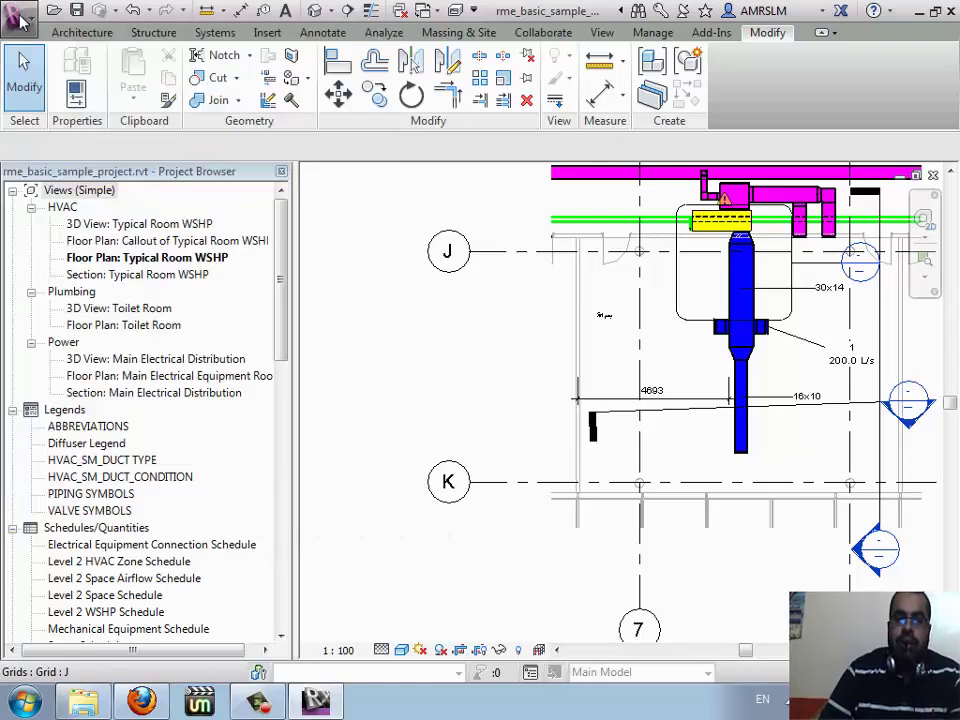
left_click(20, 30)
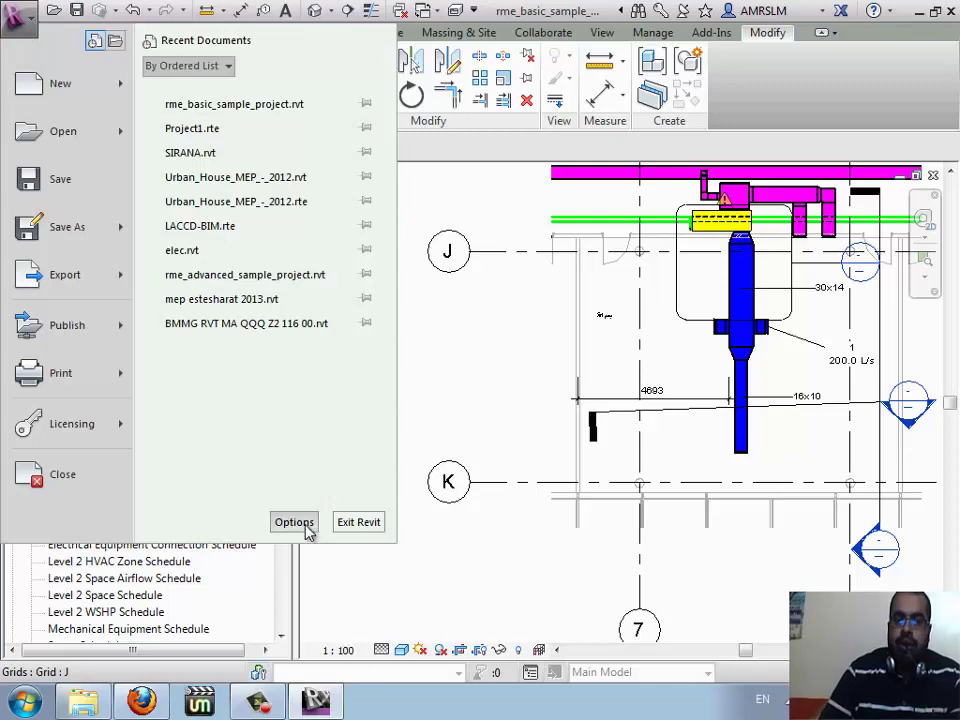
left_click(377, 611)
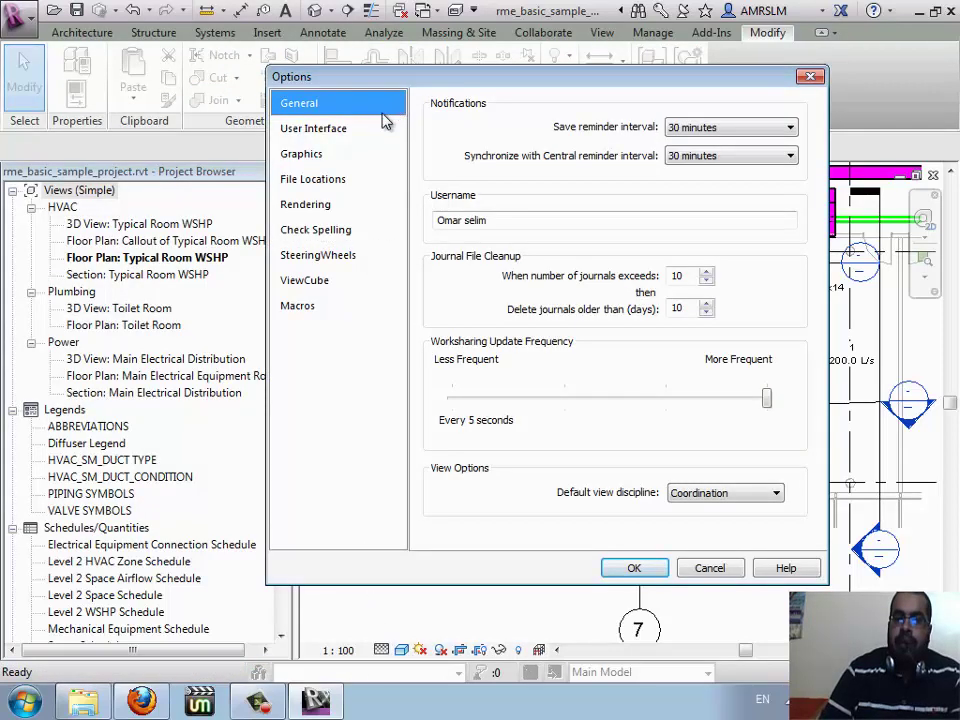
left_click(365, 160)
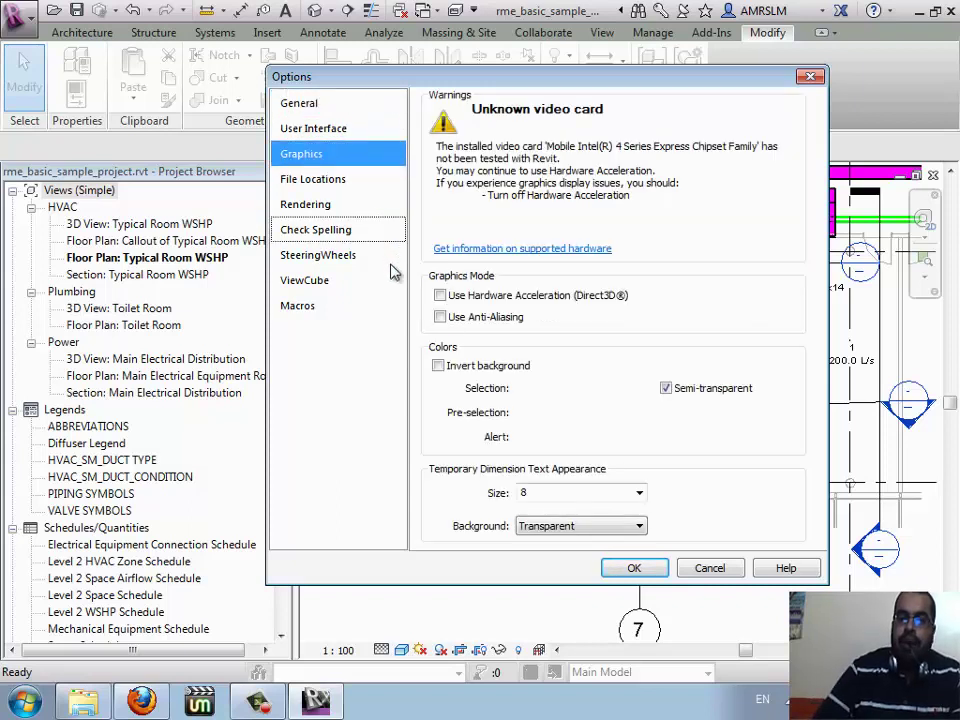
left_click(440, 365)
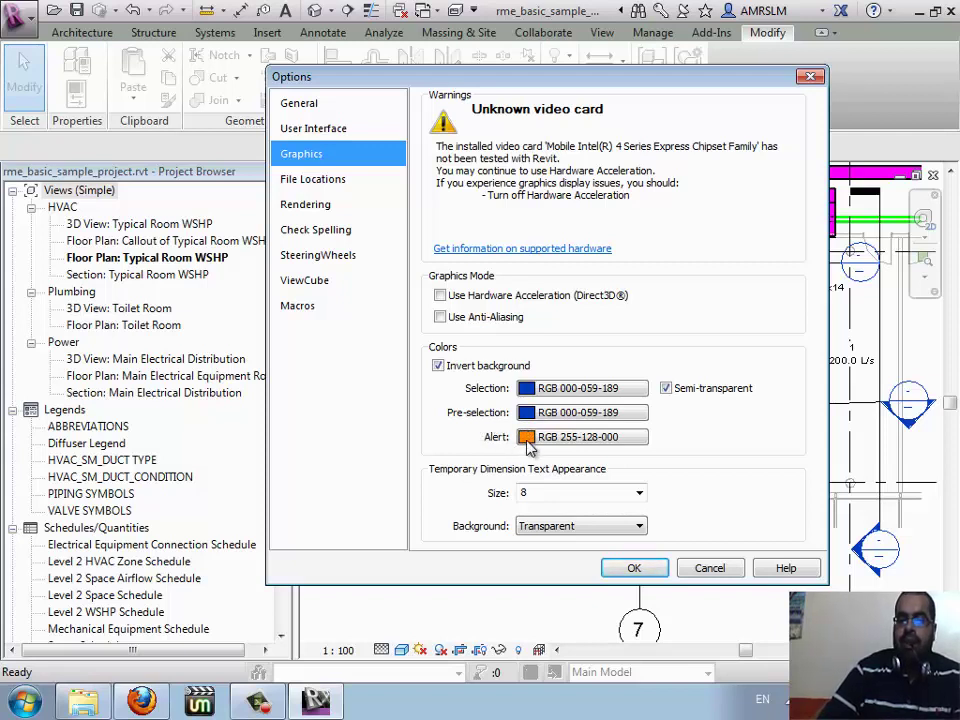
left_click(622, 570)
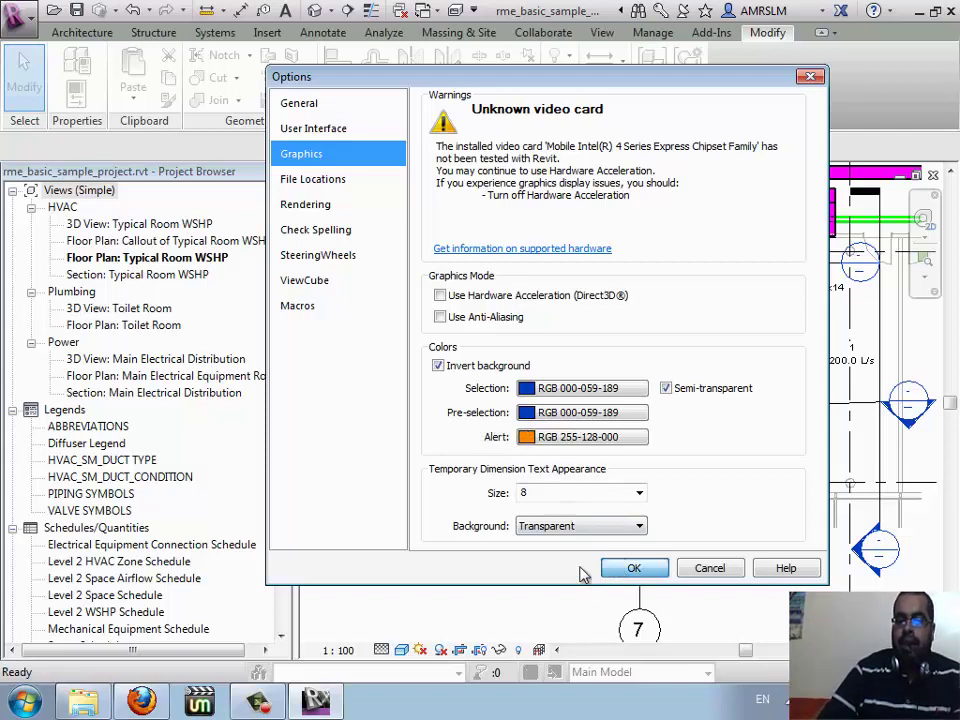
- Return to Revit from the WizIQ window and reopen the Options dialog
left_click(142, 702)
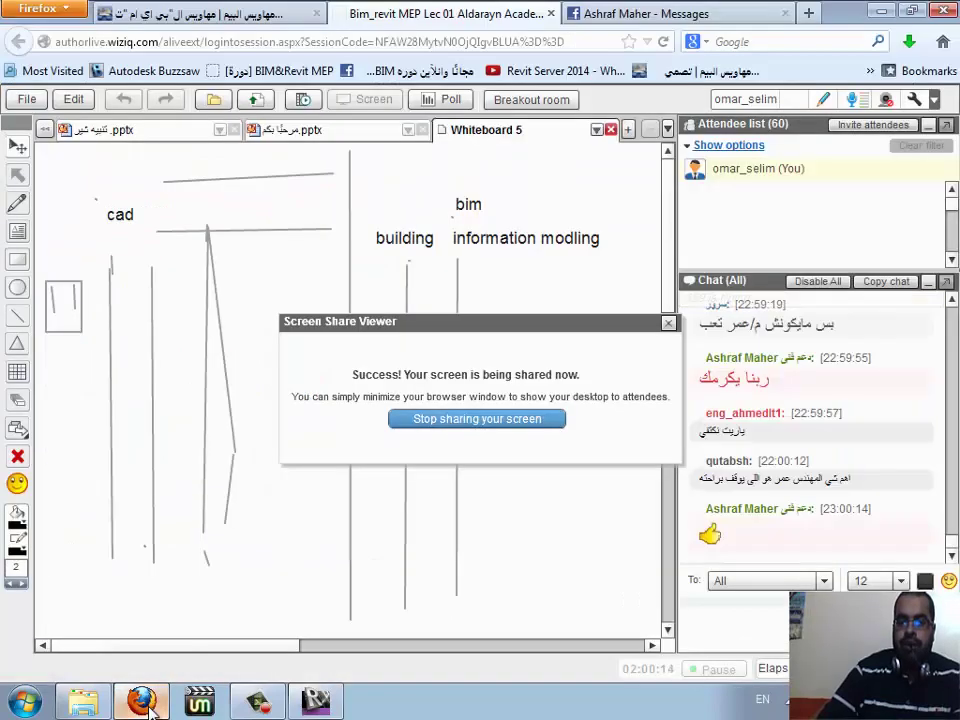
key("alt+Tab")
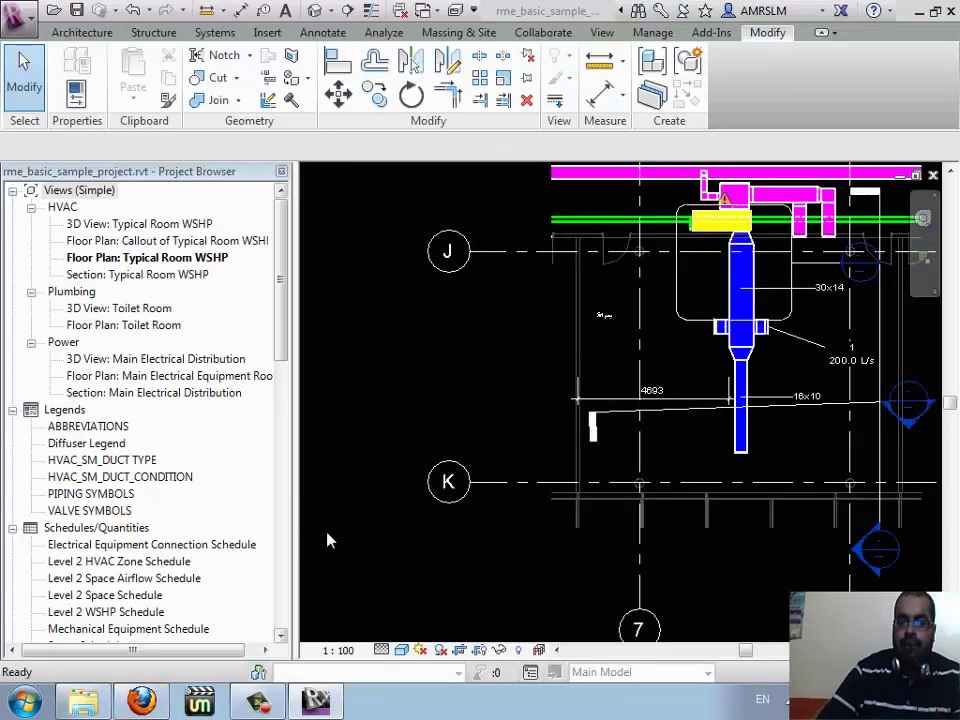
left_click(20, 12)
left_click(392, 561)
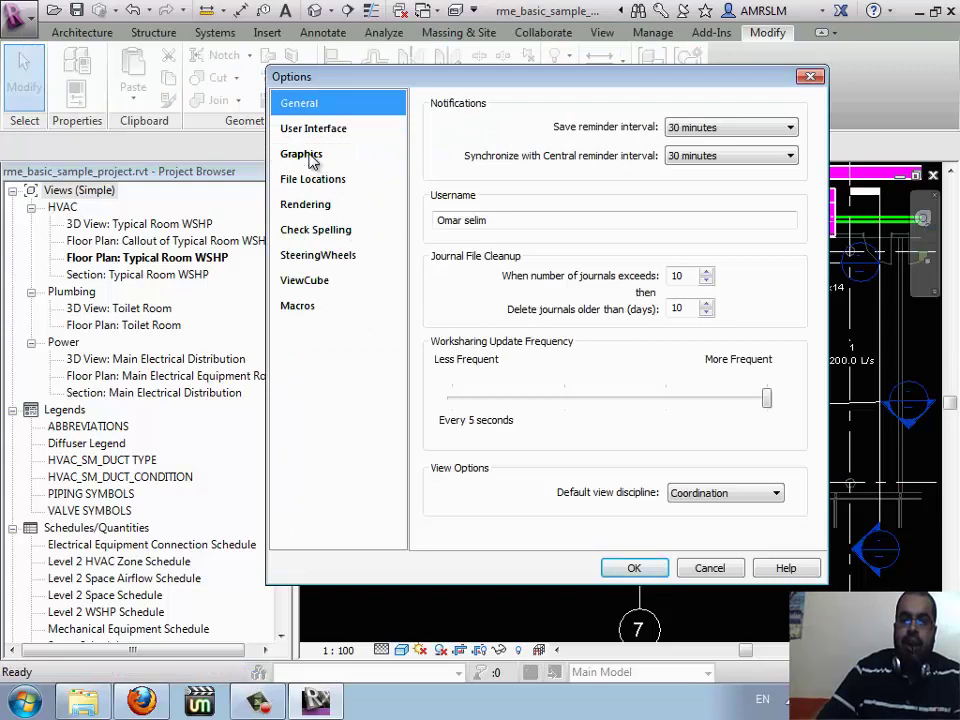
- Uncheck Invert background and turn off the Structure tab and tools, then apply
left_click(312, 155)
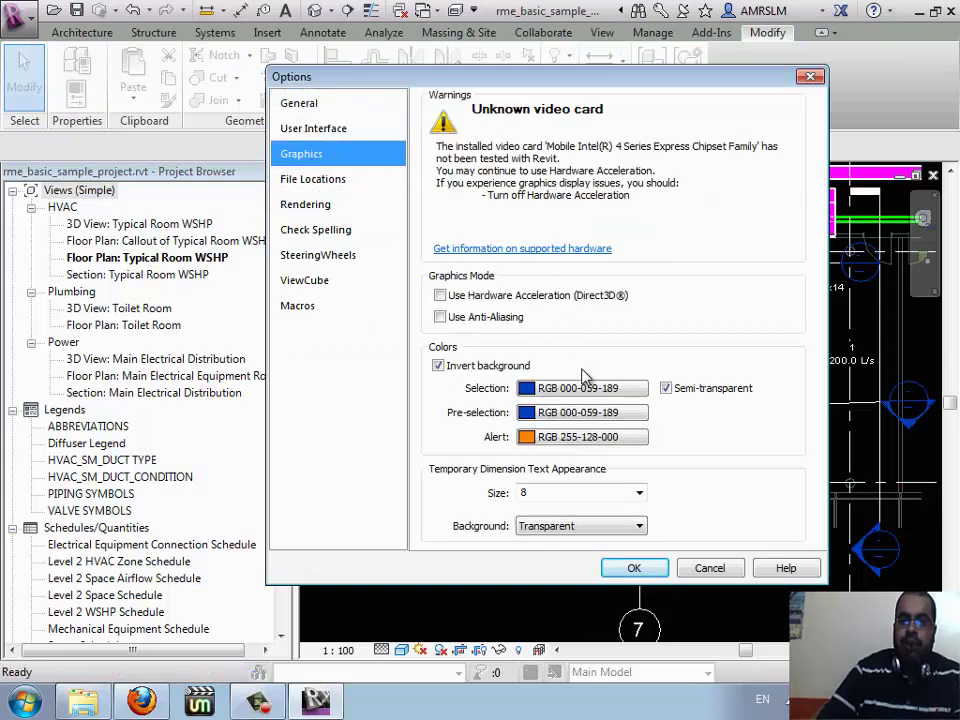
left_click(476, 368)
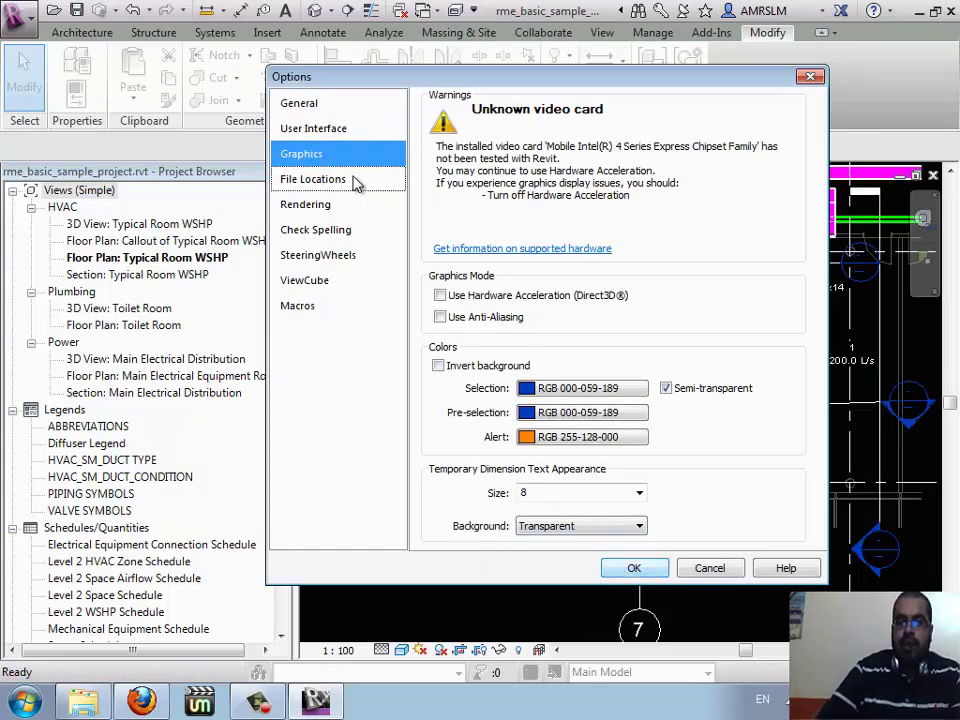
left_click(340, 134)
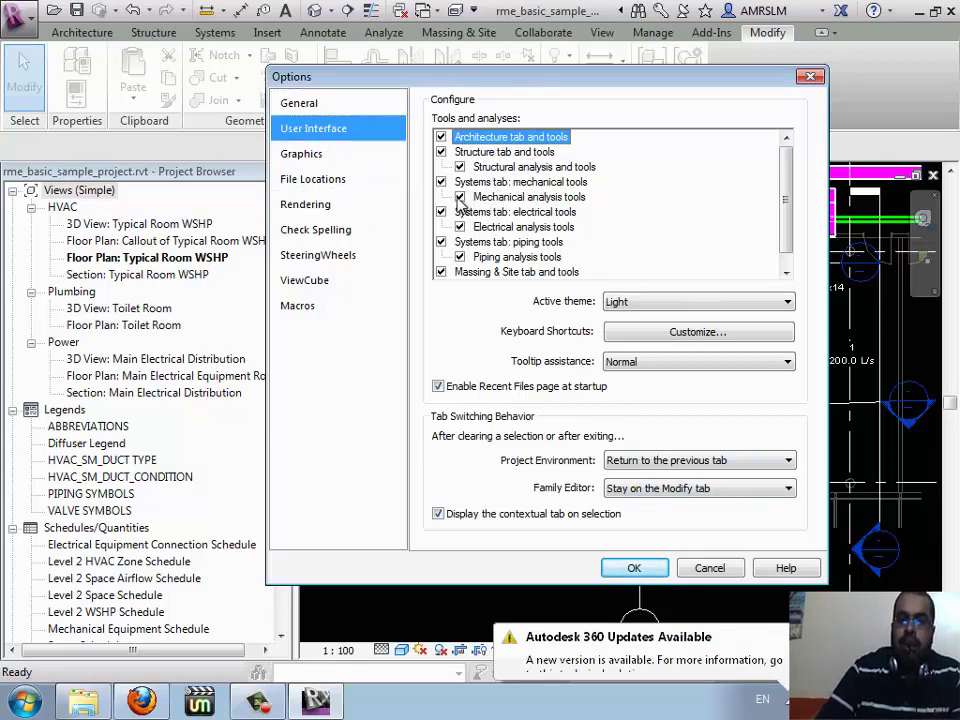
left_click(441, 152)
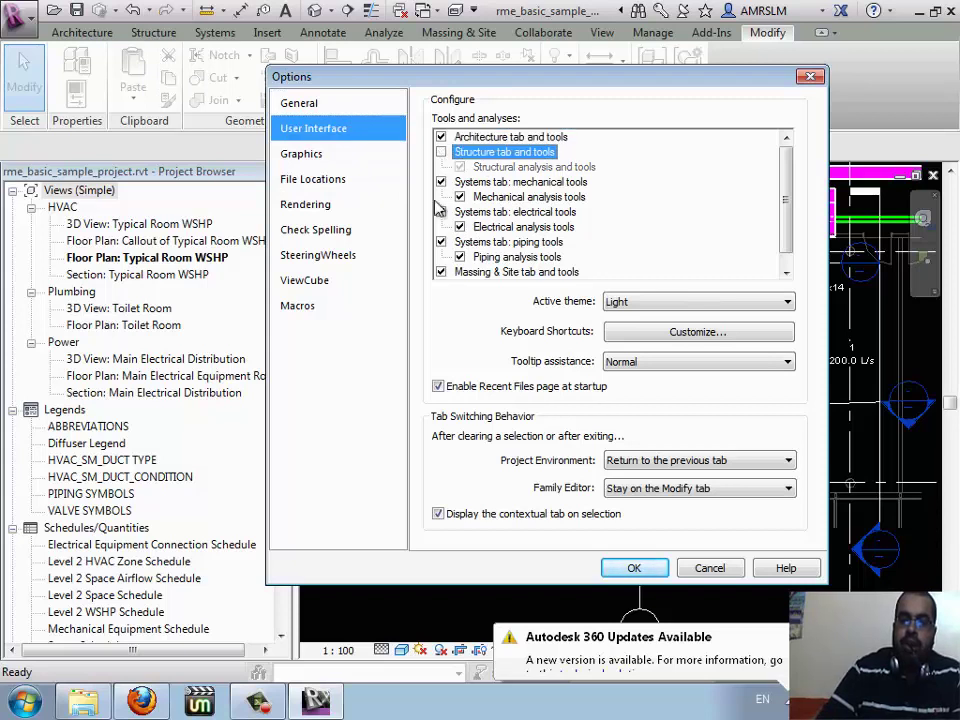
left_click(634, 568)
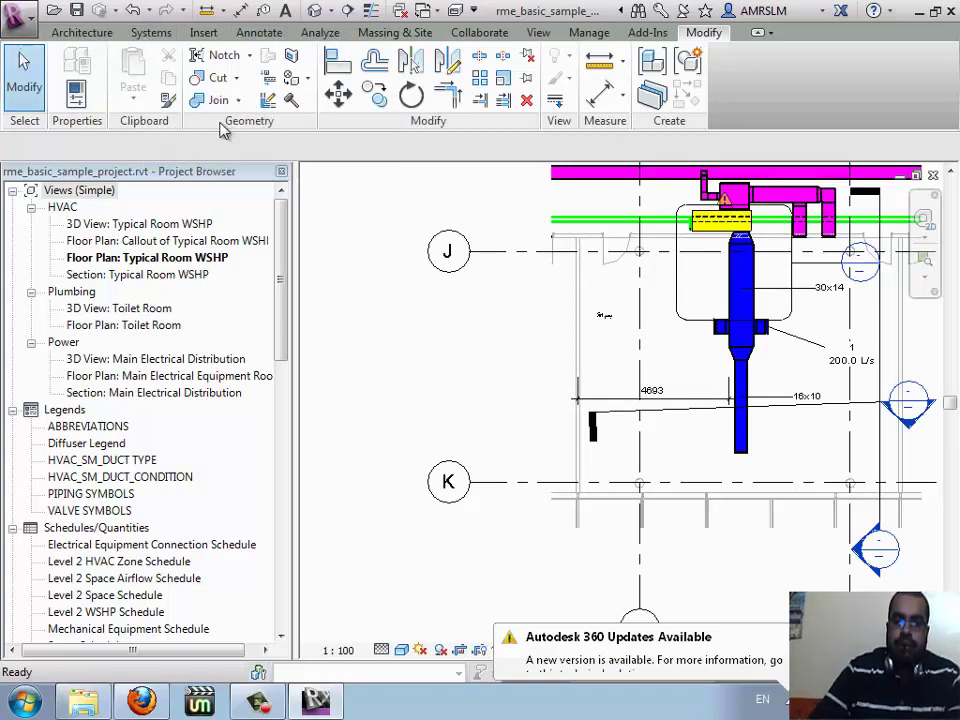
- Delete the Section 9 view and accept the warning
left_click(151, 33)
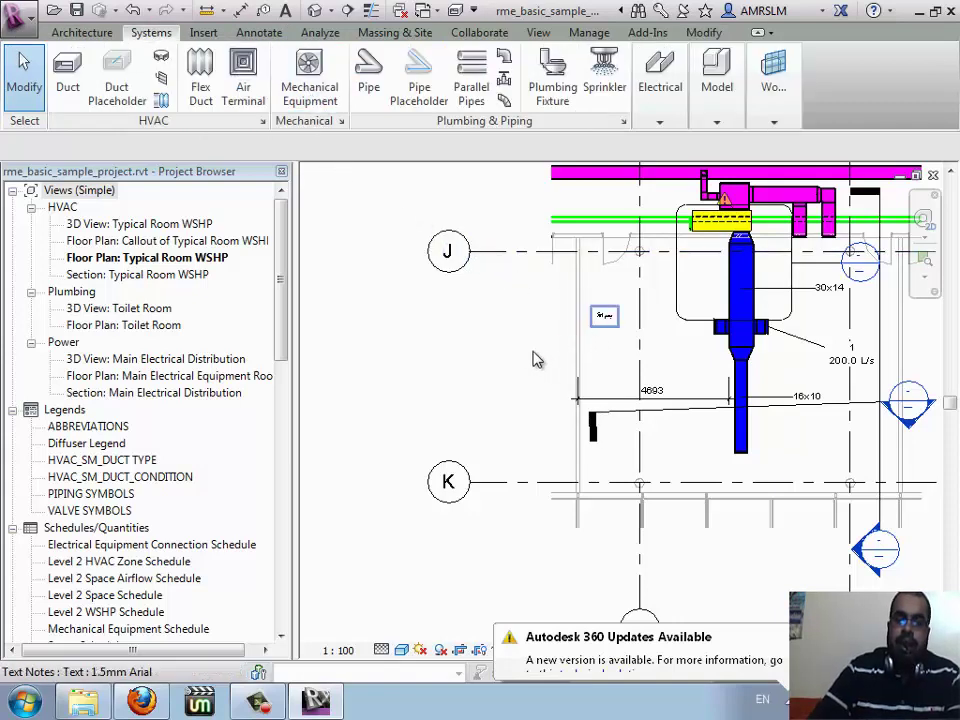
middle_click_drag(533, 357, 331, 377)
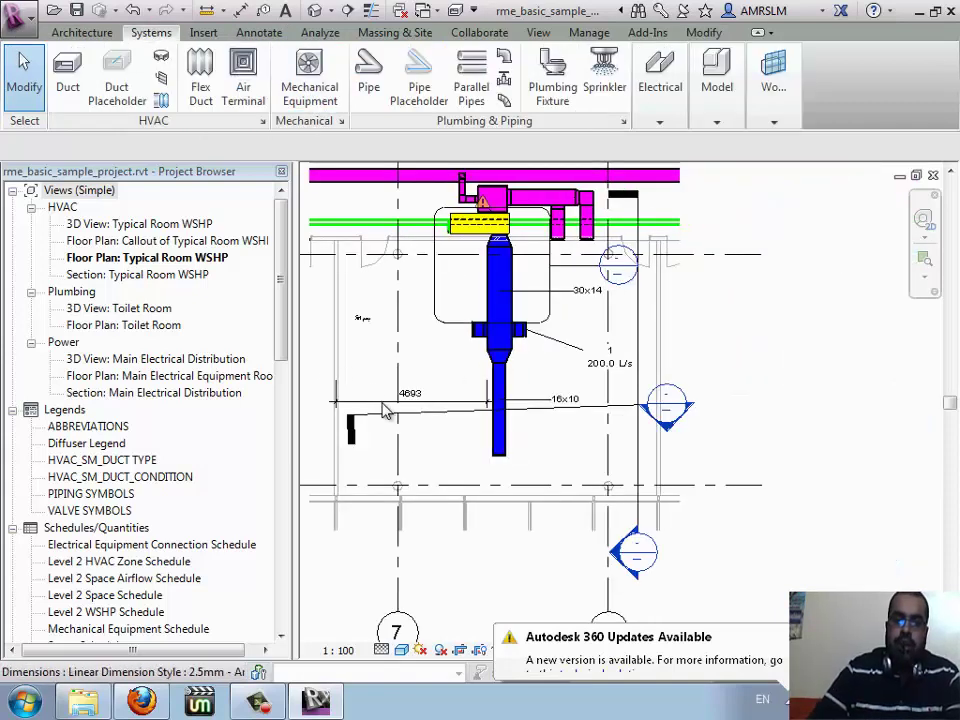
left_click(453, 422)
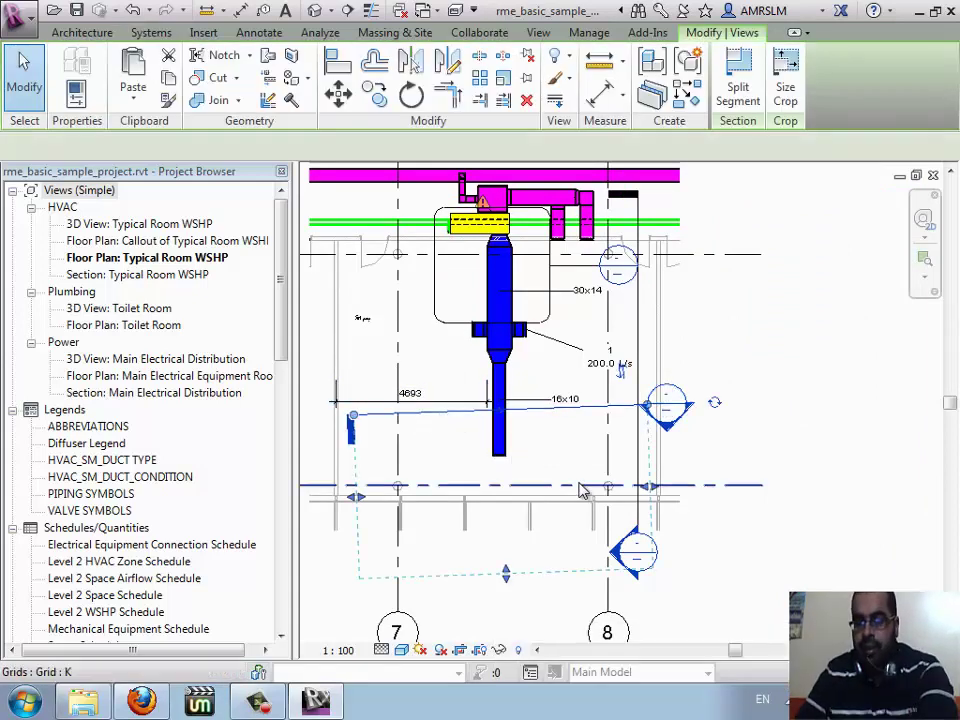
key("Delete")
left_click(562, 413)
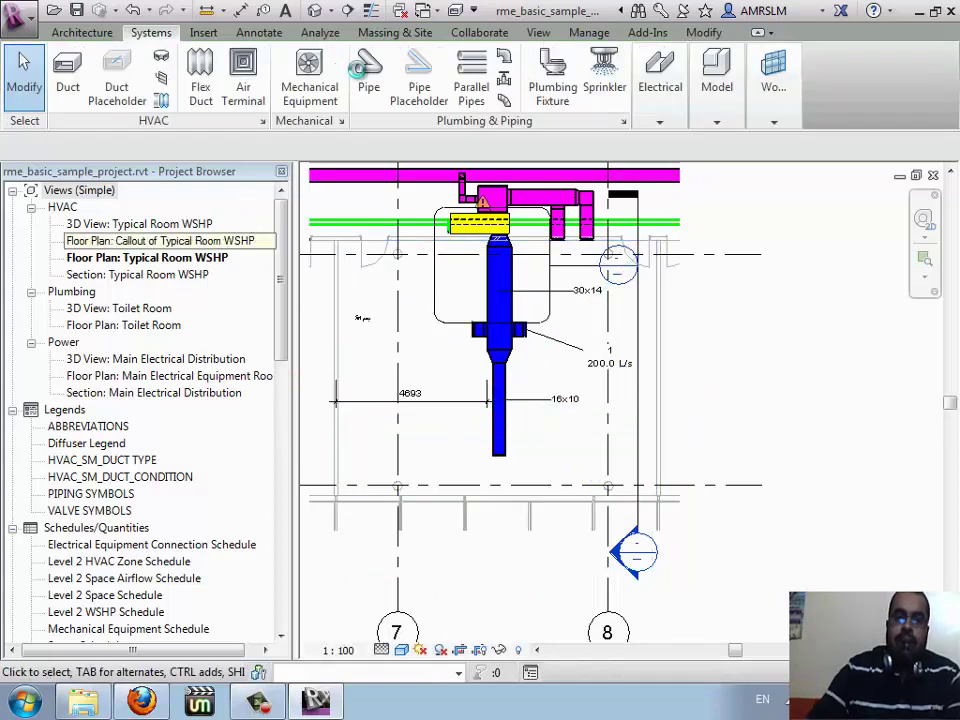
- Return from the class session, pan the plan, and start a new duct with DT
left_click(550, 338)
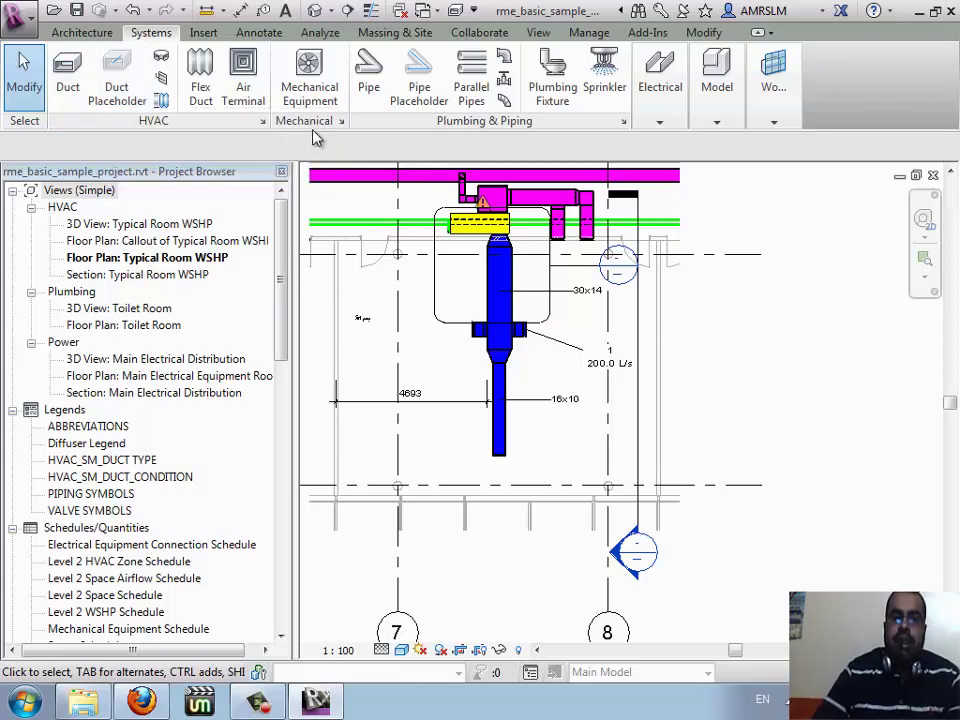
left_click(648, 107)
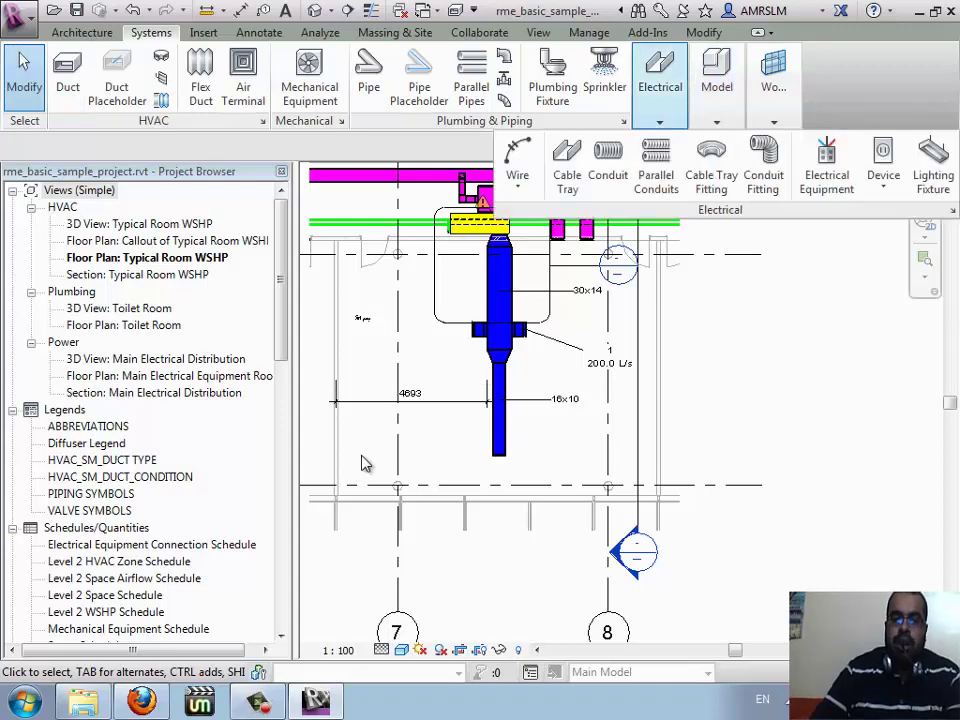
left_click(141, 702)
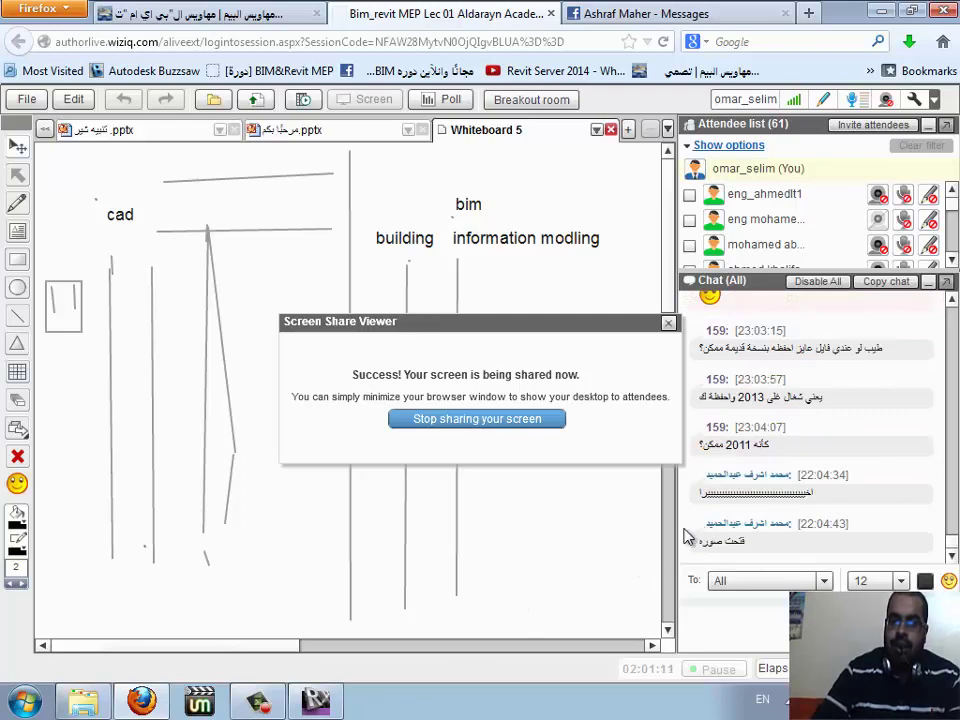
left_click(316, 706)
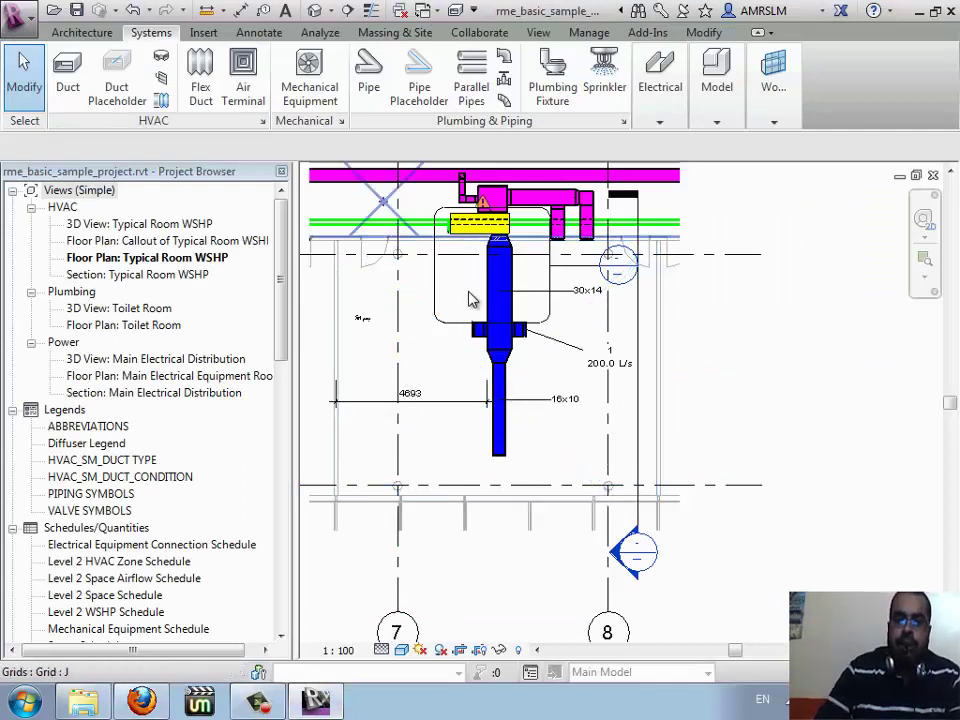
middle_click_drag(470, 300, 570, 361)
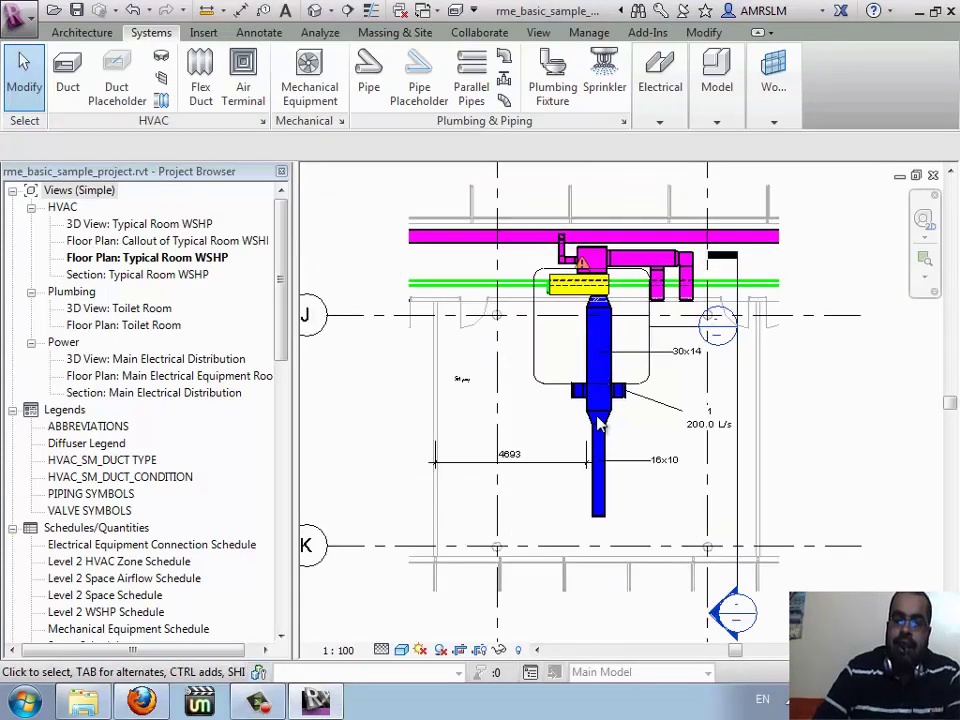
key("d")
key("t")
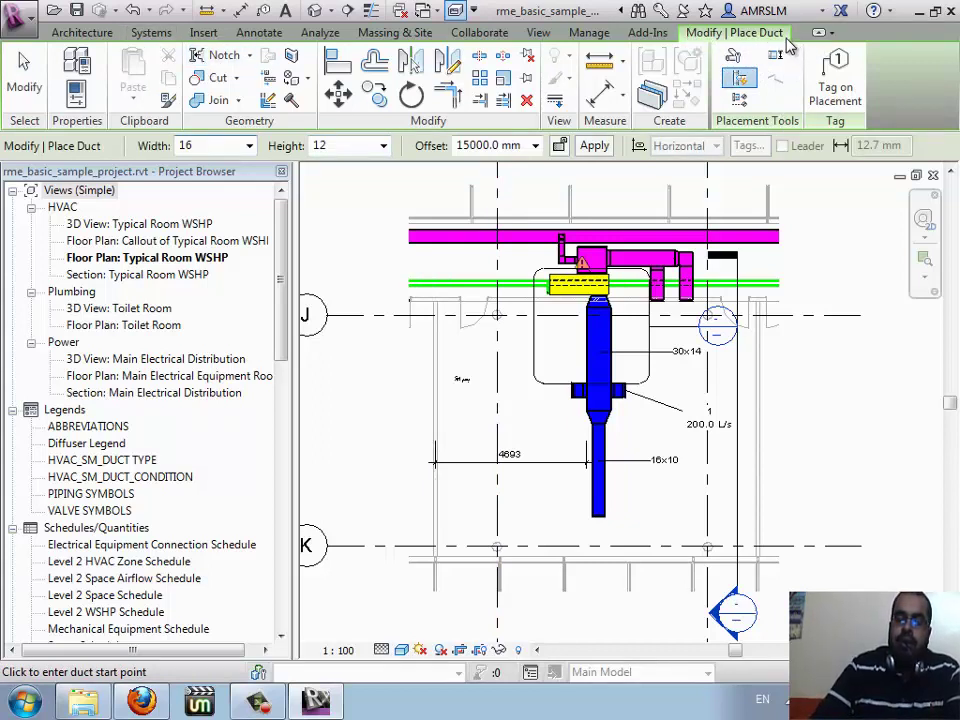
- Draw a 16x12 duct at 3000 mm offset down from the top wall, then a short run right
left_click(737, 76)
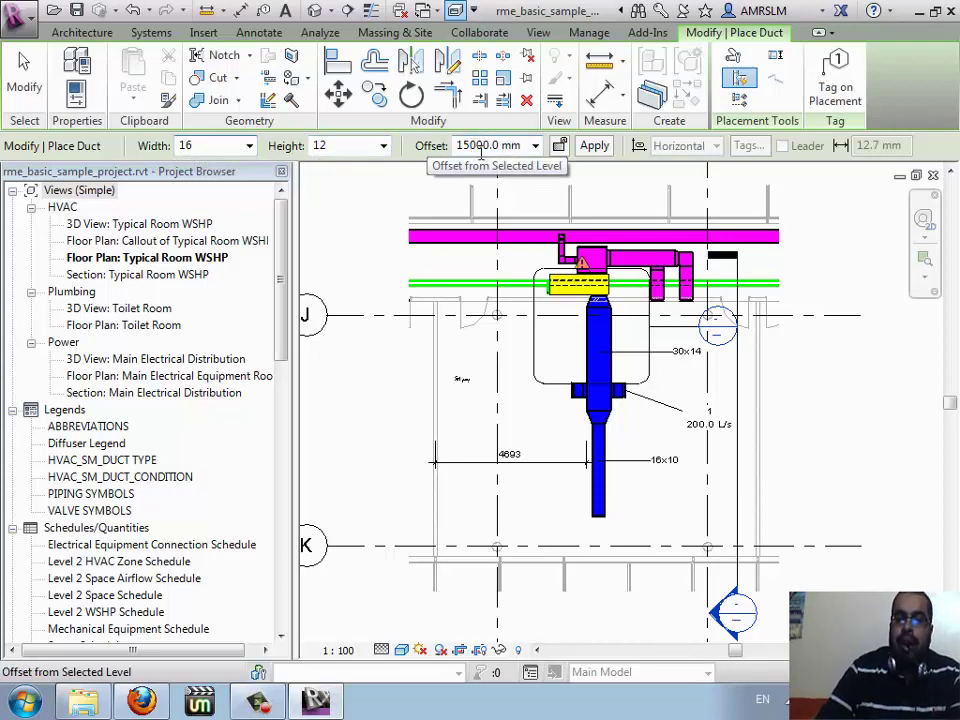
left_click_drag(524, 147, 437, 152)
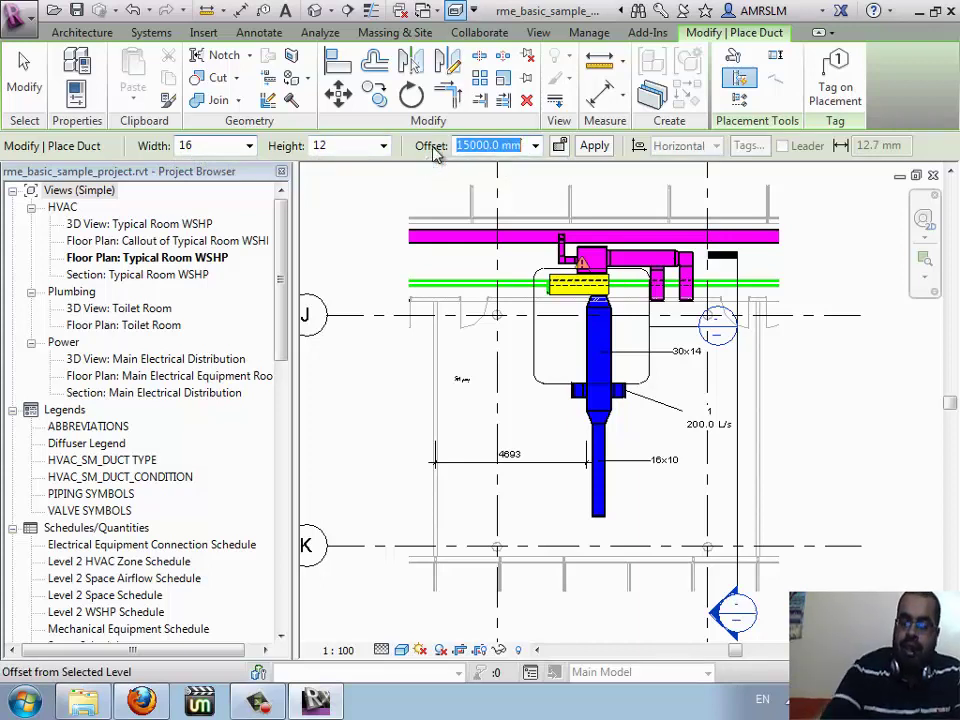
type("3000")
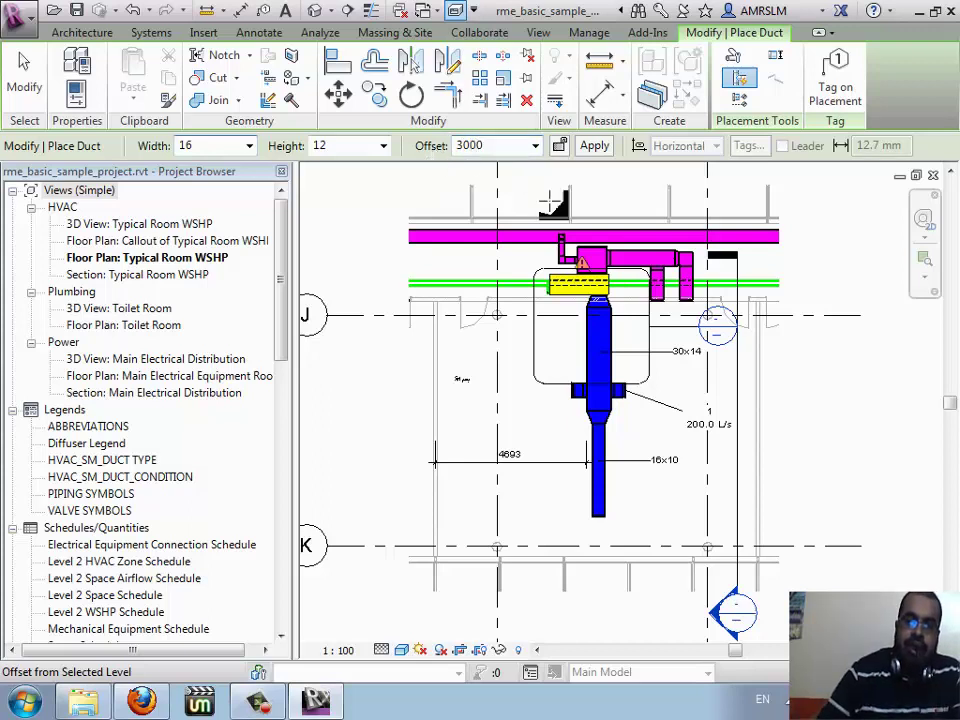
key("Return")
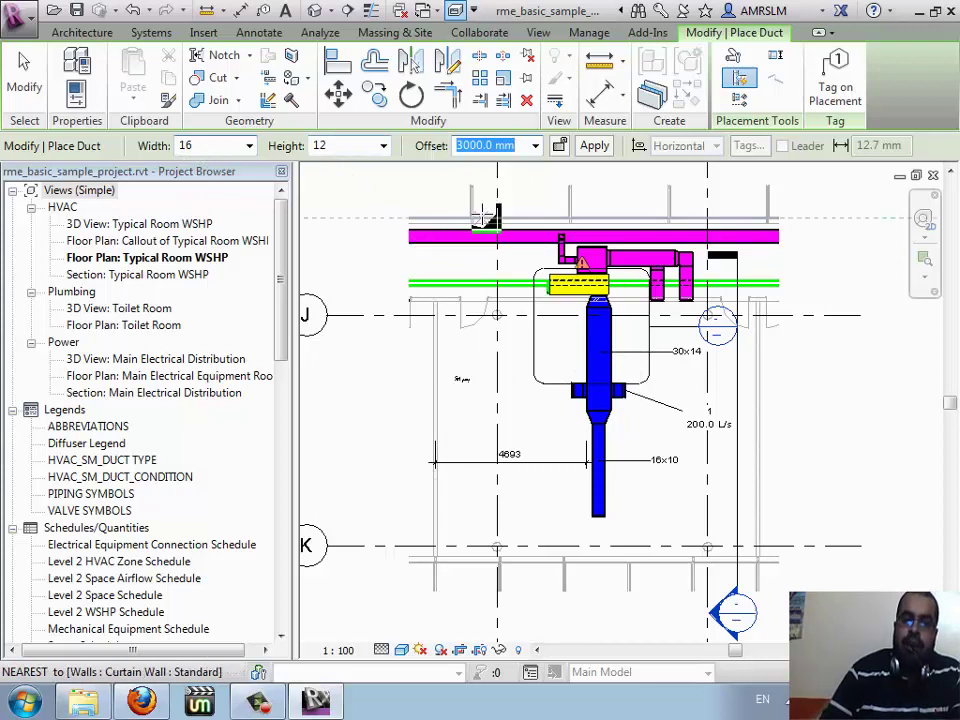
left_click(484, 203)
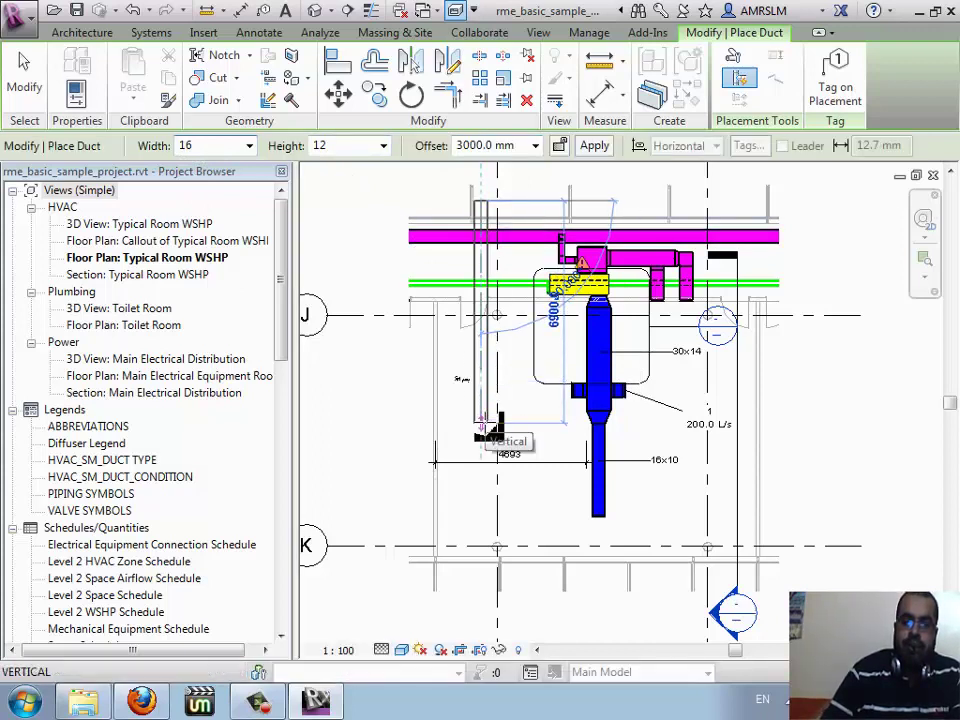
left_click(553, 432)
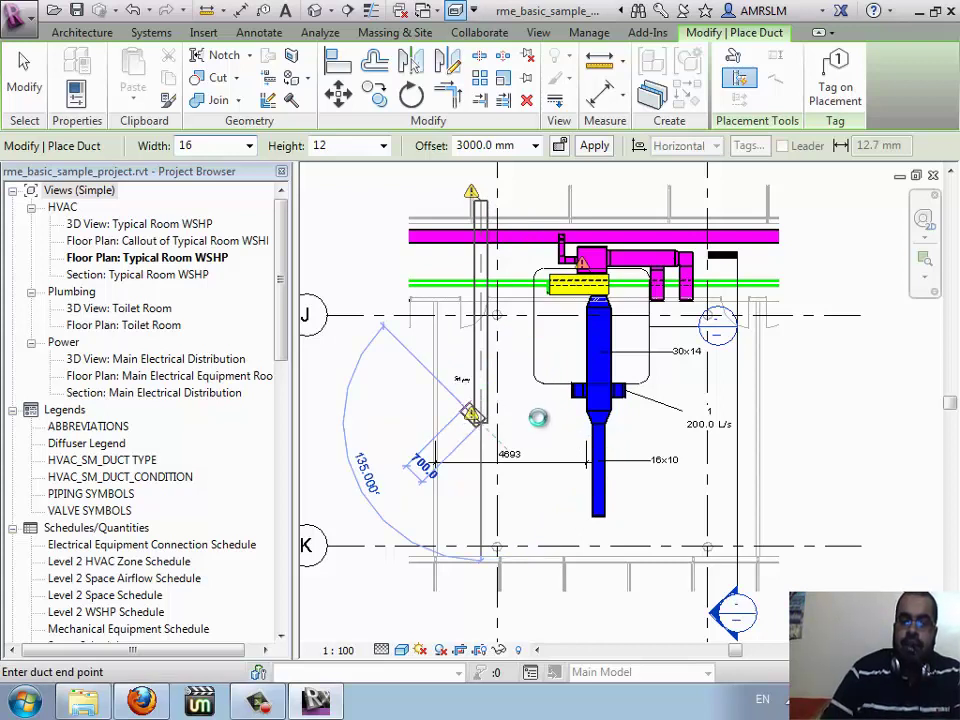
left_click(540, 422)
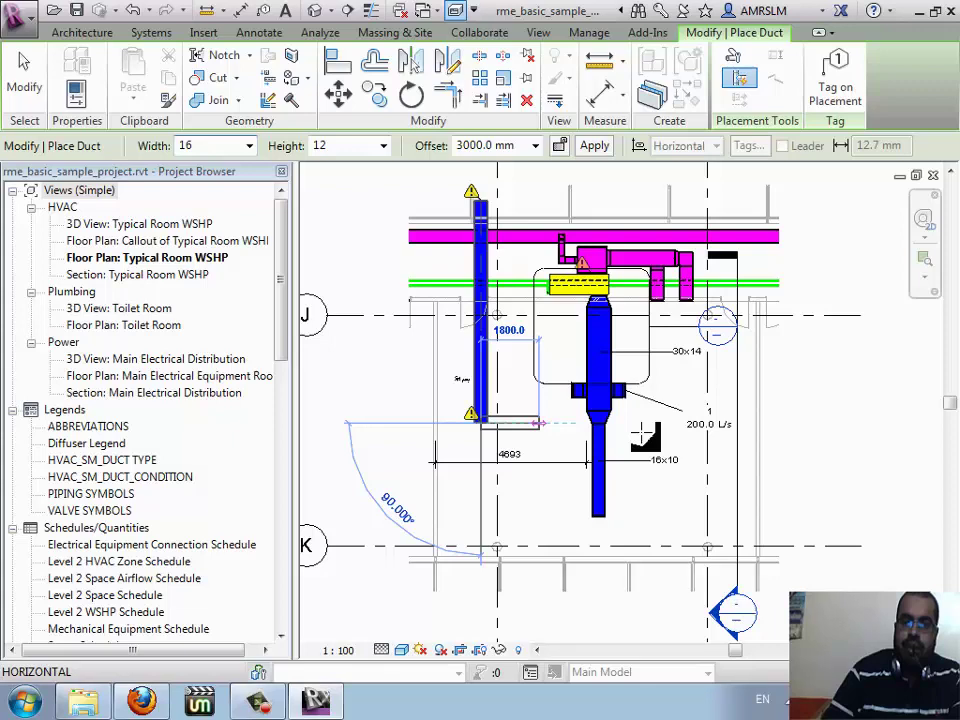
key("Escape")
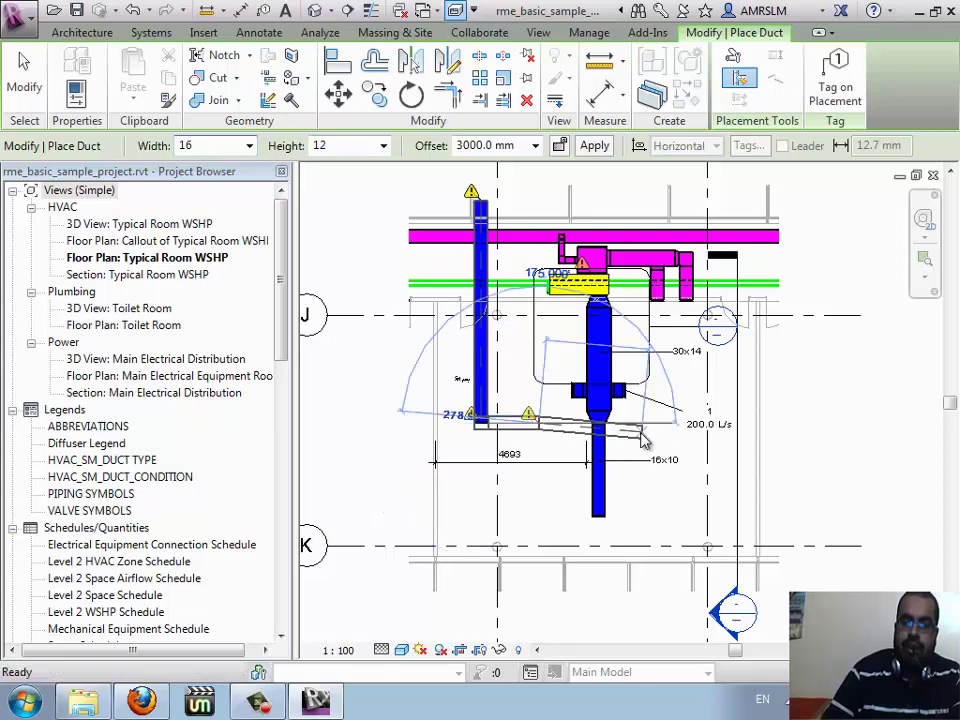
key("Escape")
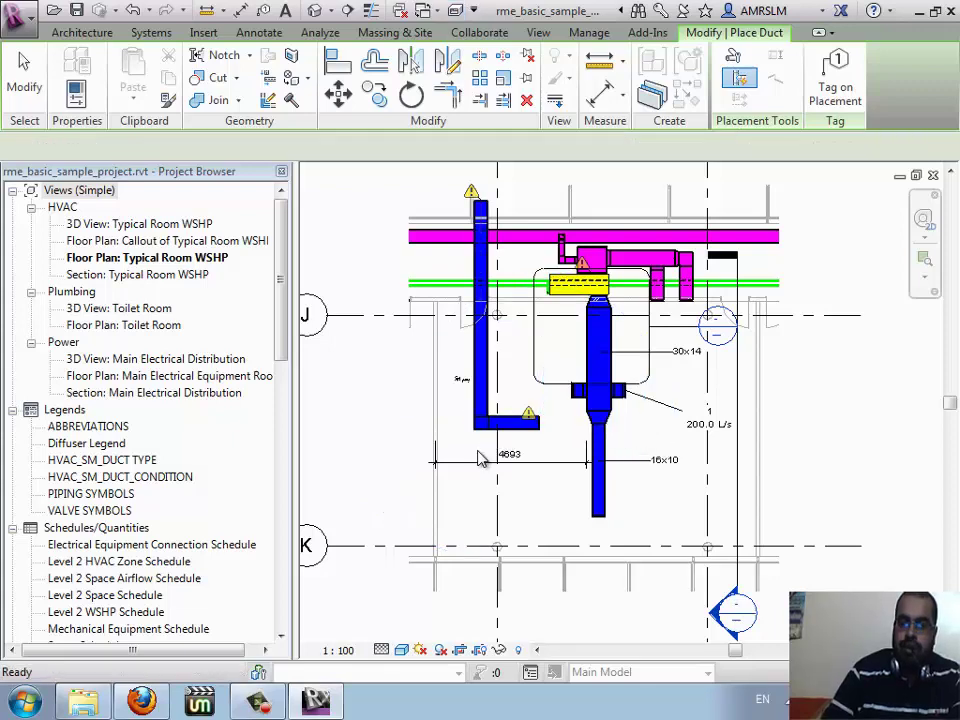
key("Escape")
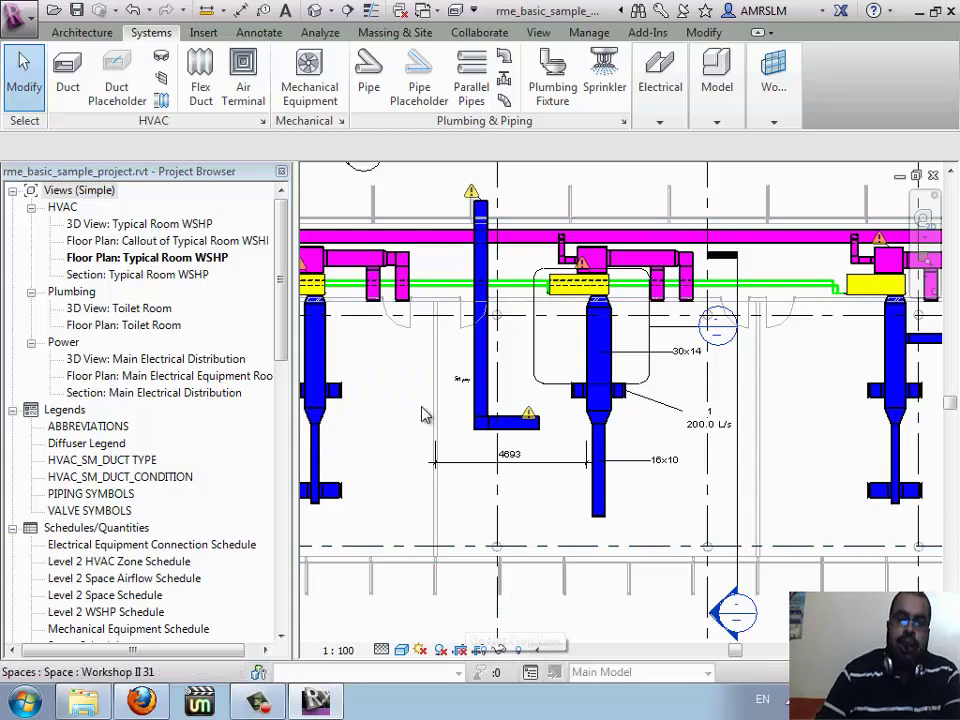
- Draw a duct left of the first: a vertical run from the top, then a 20-wide horizontal run
left_click(67, 70)
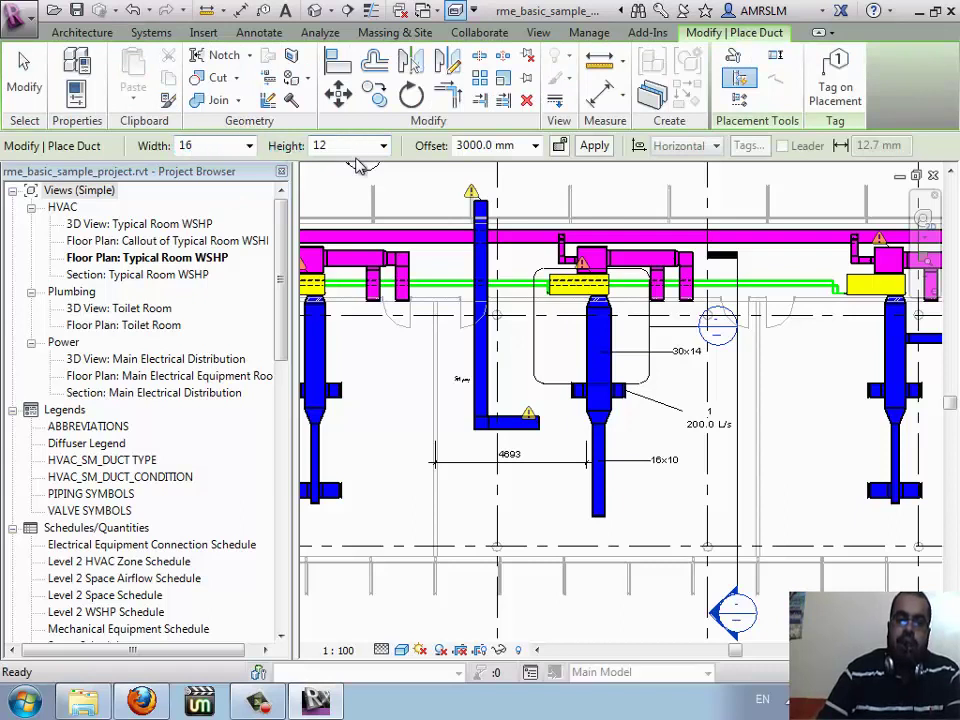
left_click(426, 187)
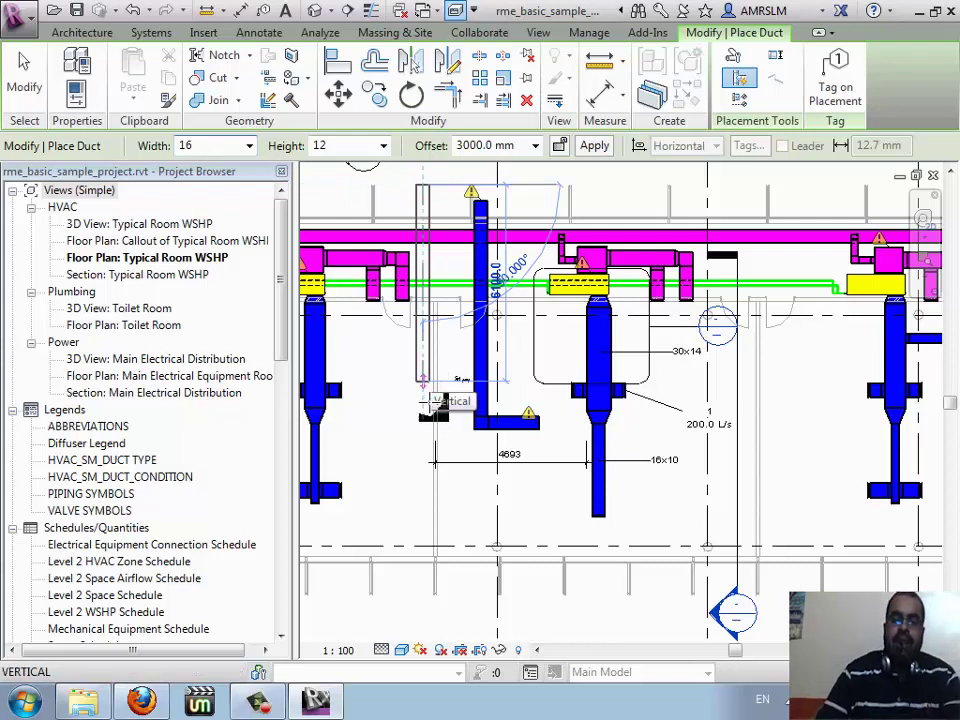
left_click(424, 386)
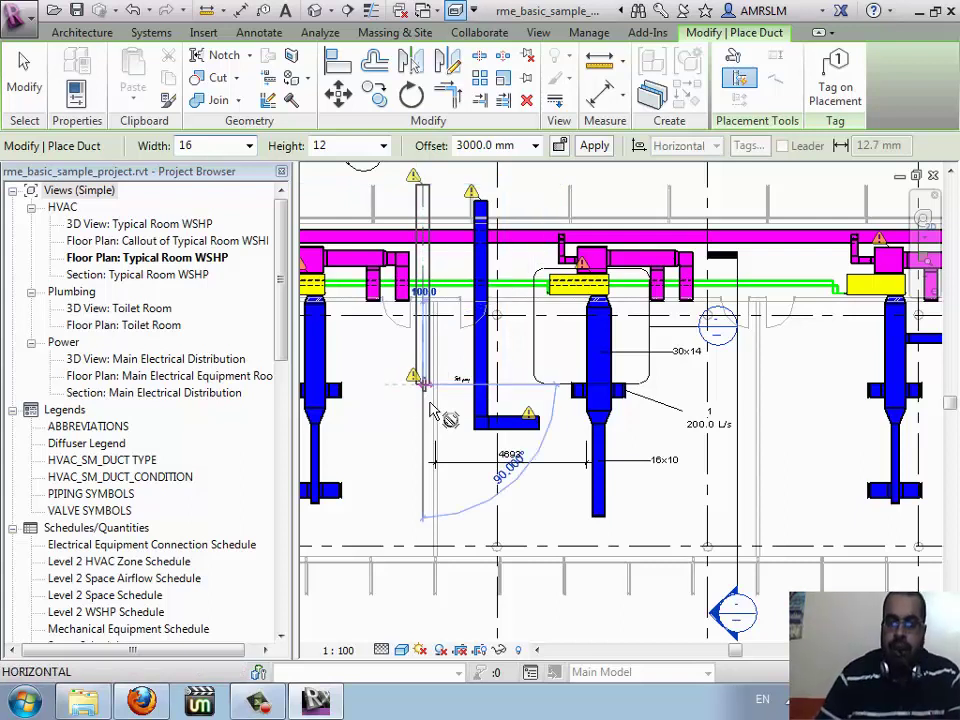
left_click(250, 147)
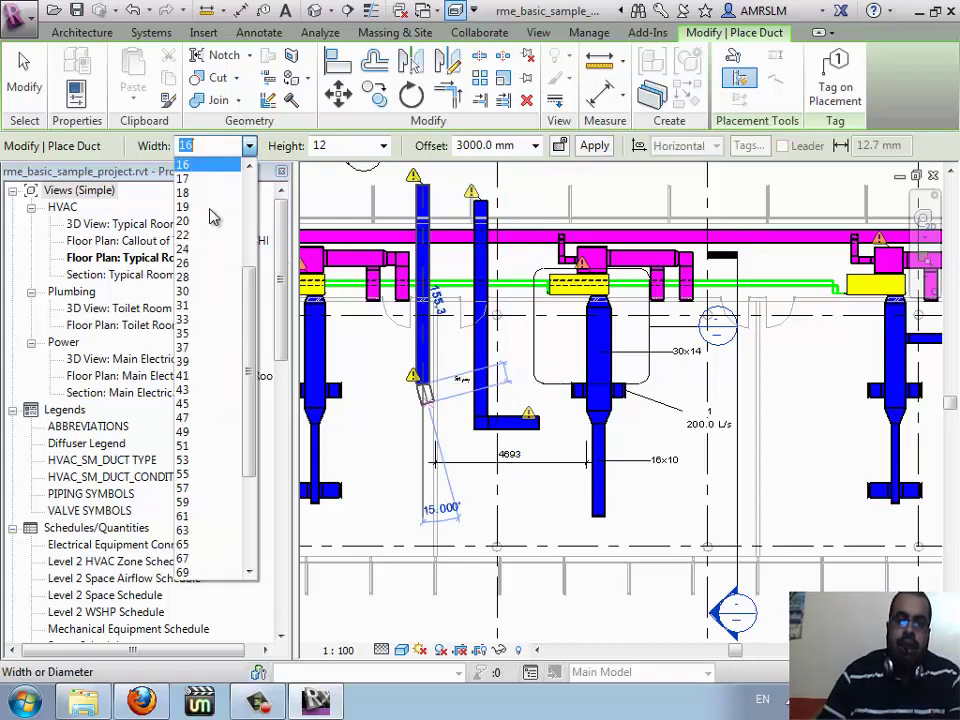
left_click(200, 220)
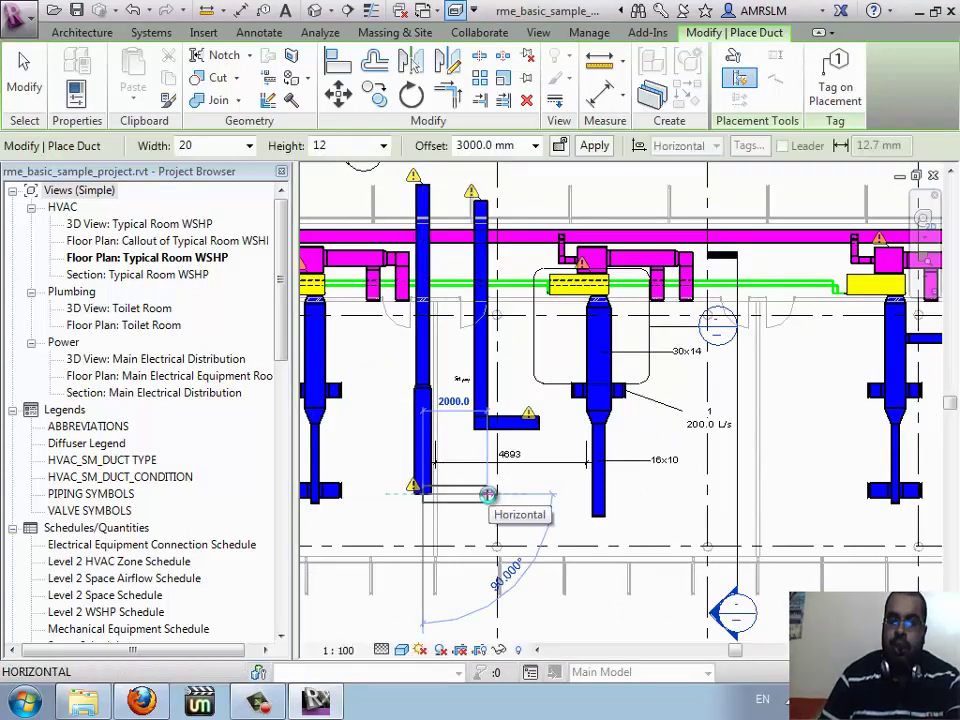
left_click(487, 494)
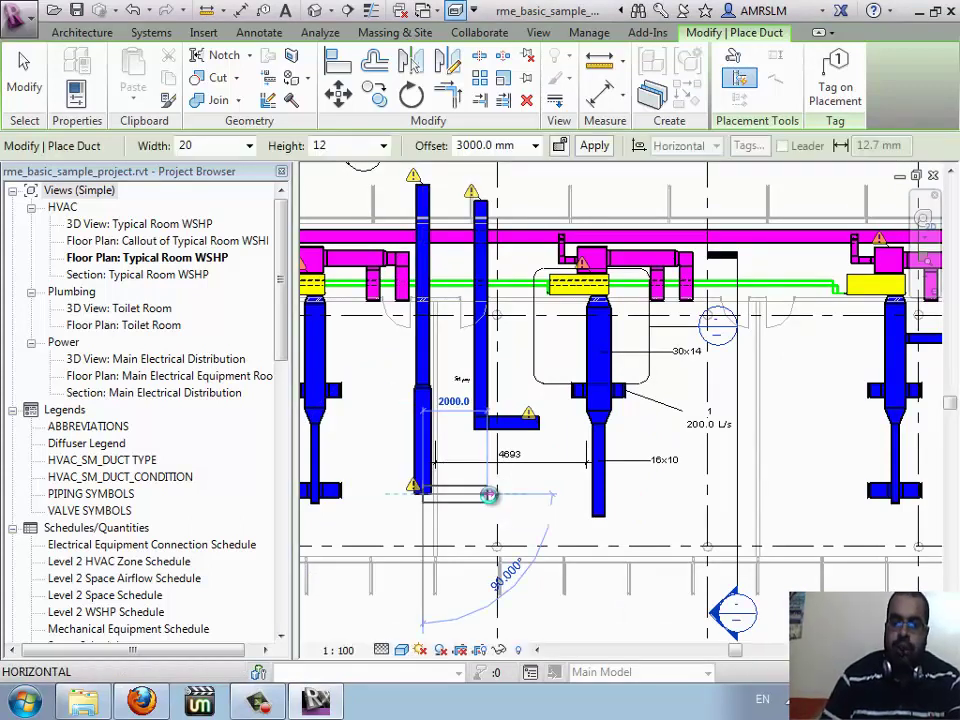
left_click(487, 494)
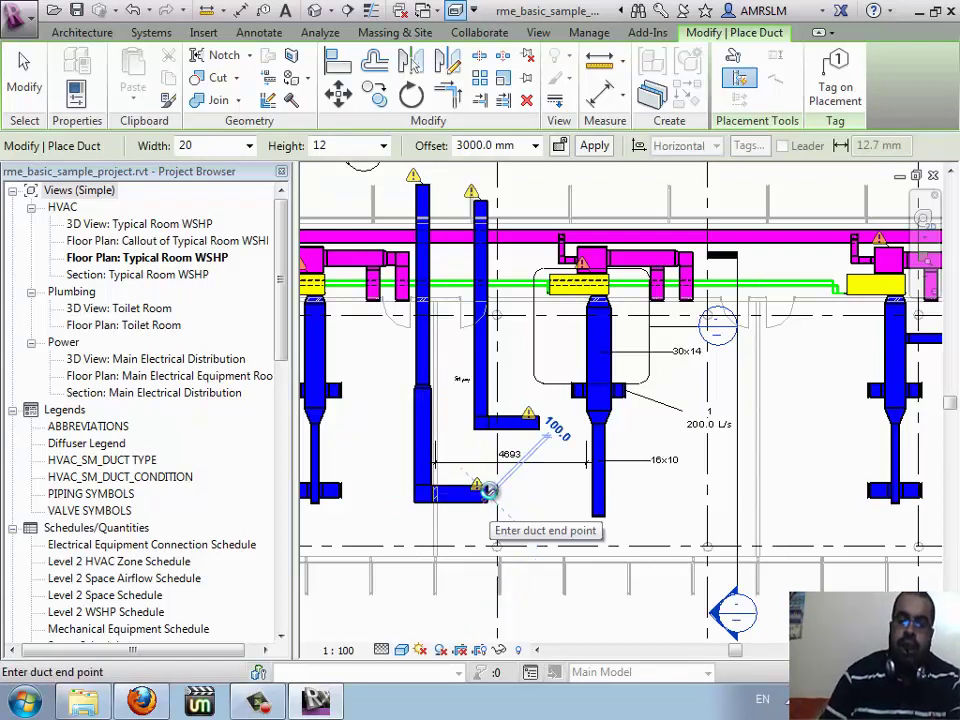
key("Escape")
key("Escape")
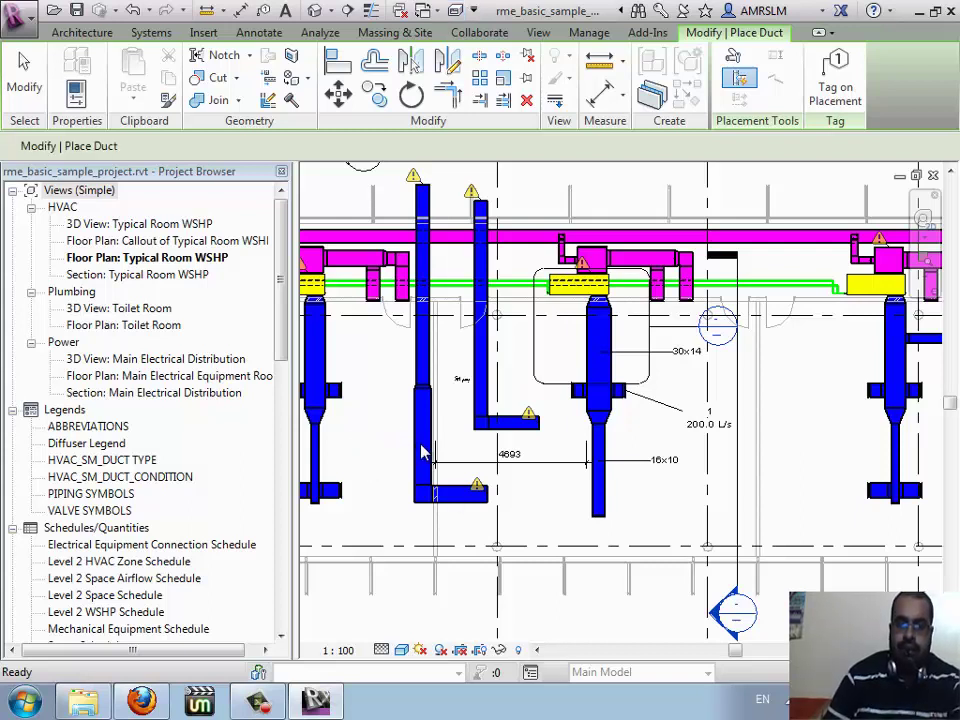
key("Escape")
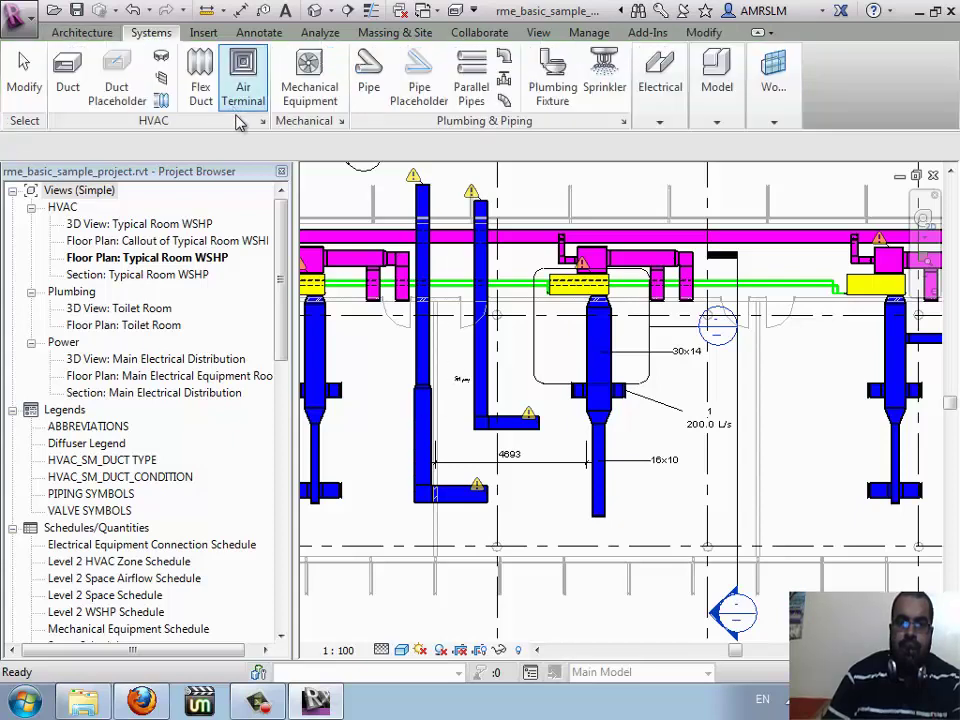
- Start another duct at the new duct's midpoint, then cancel it
left_click(66, 80)
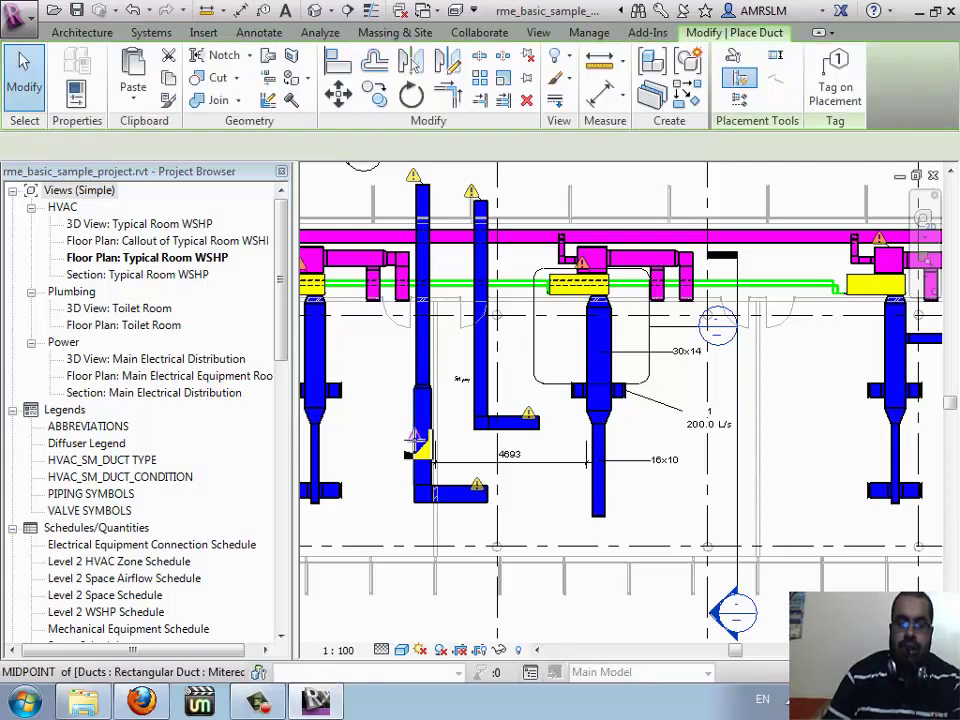
left_click(413, 440)
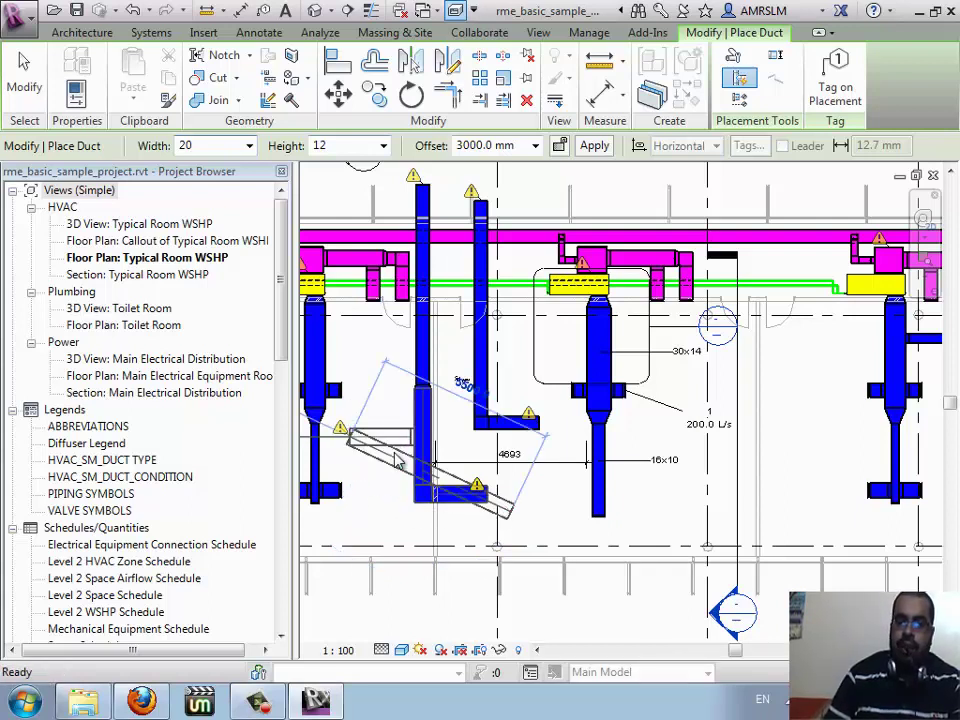
key("Escape")
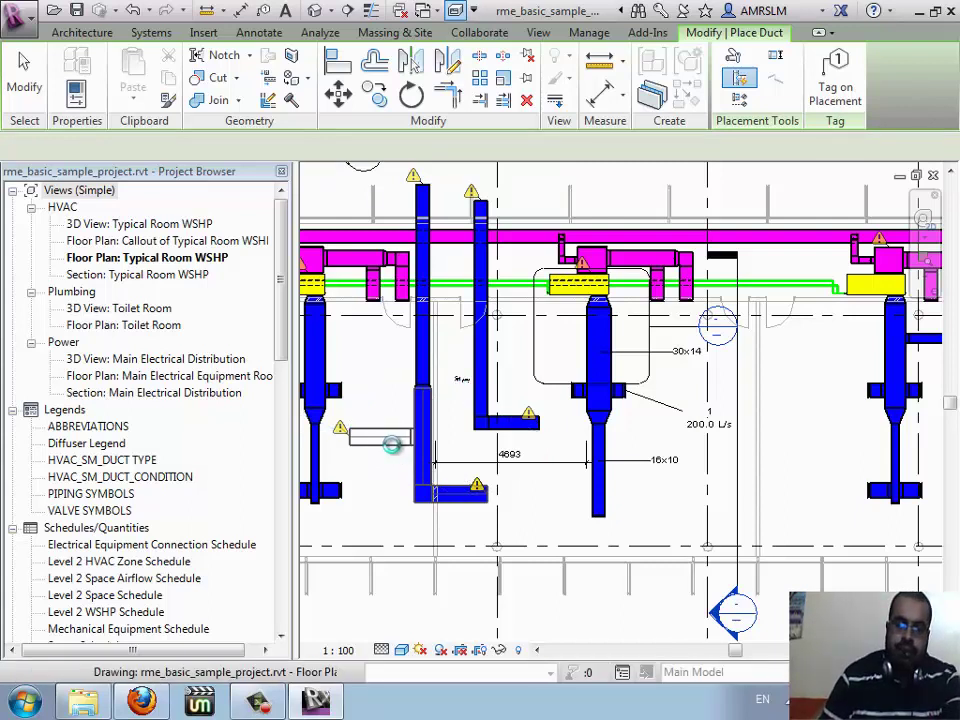
key("Escape")
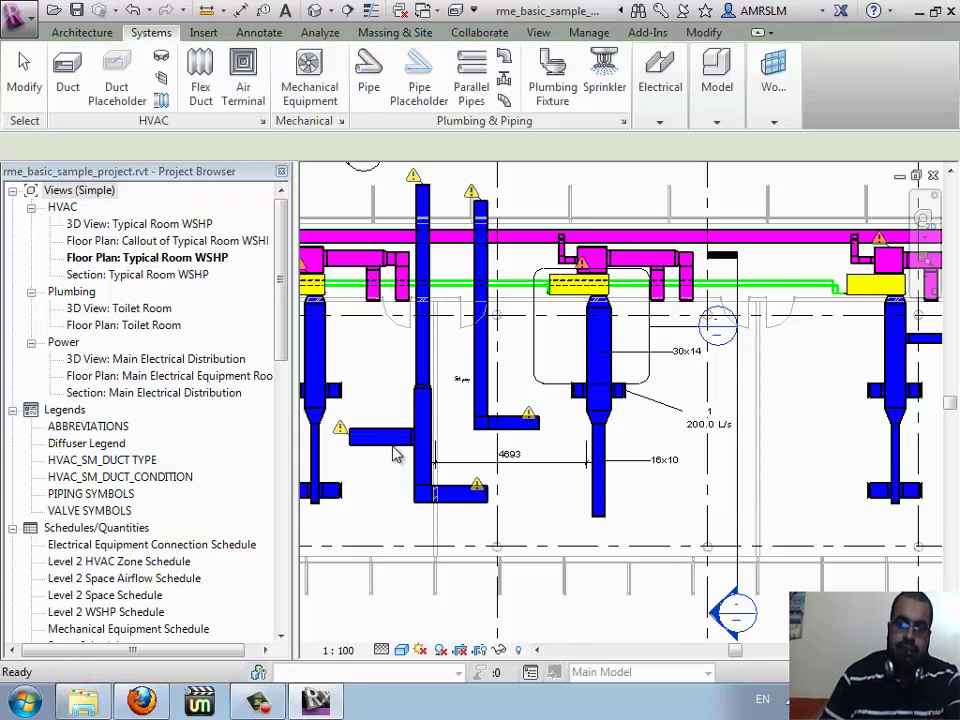
- Change the short horizontal duct on the left to width 26
left_click(385, 436)
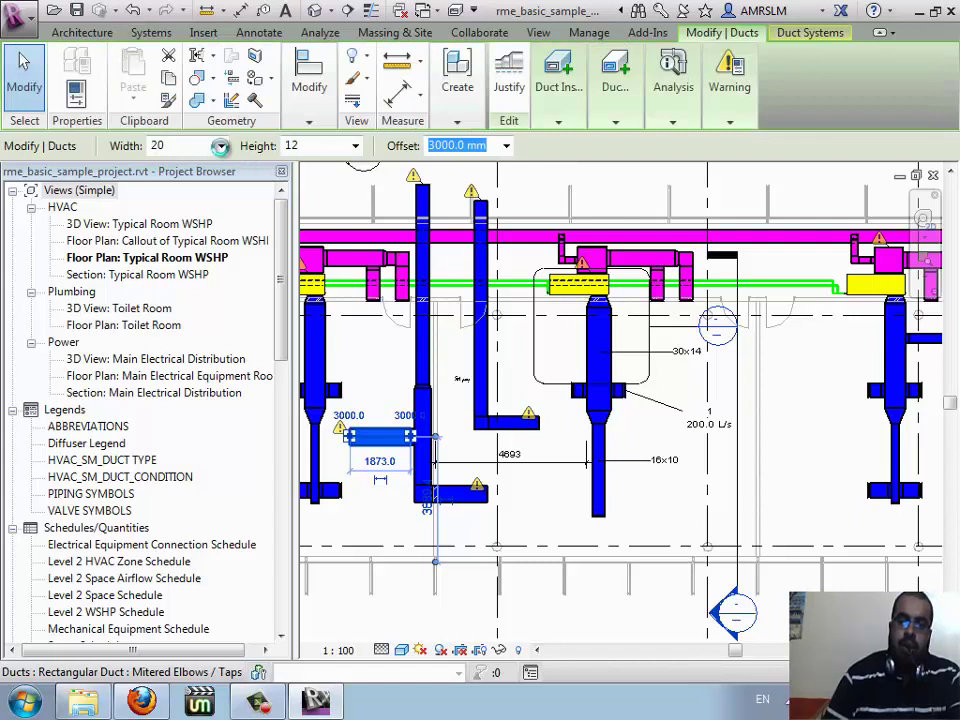
left_click(218, 148)
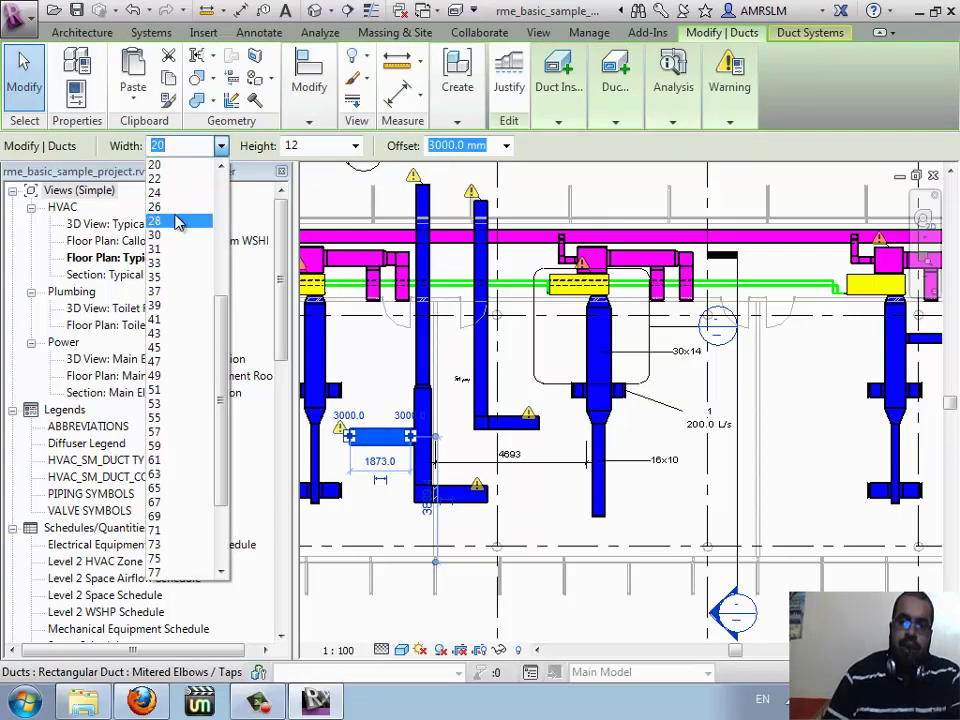
left_click(325, 240)
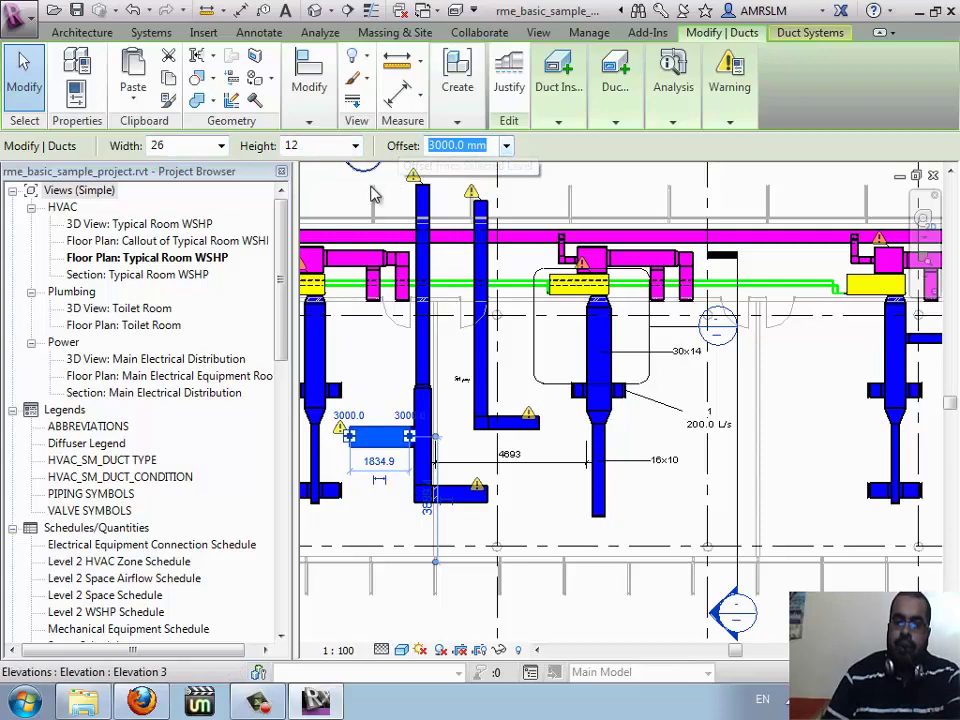
key("Escape")
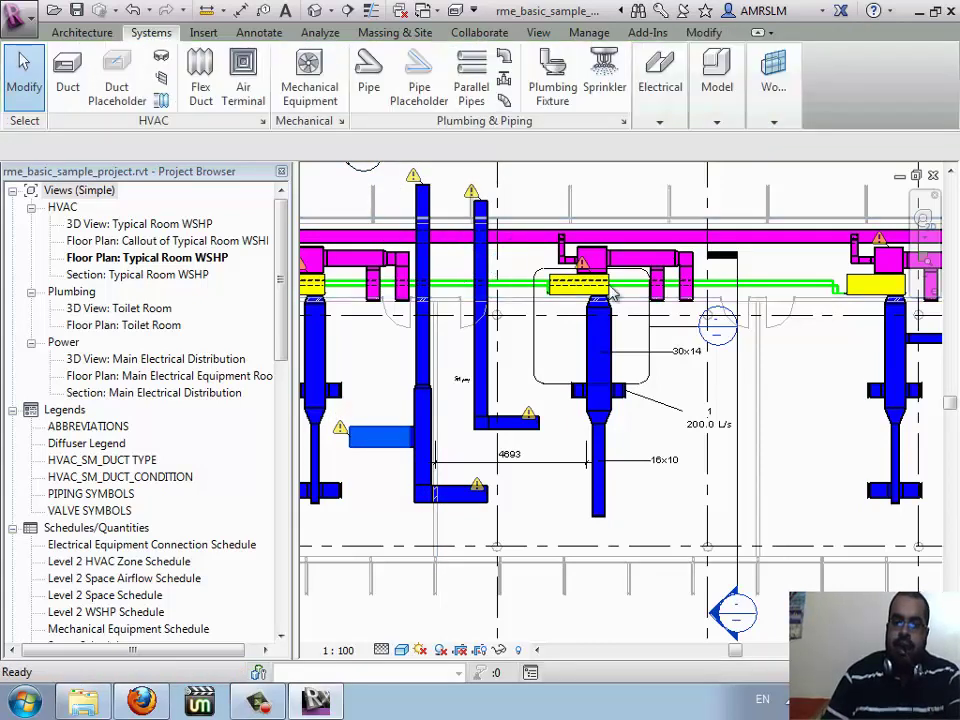
- Draw a vertical duct on the right side at a 1200 mm offset, then select the section line
left_click(62, 72)
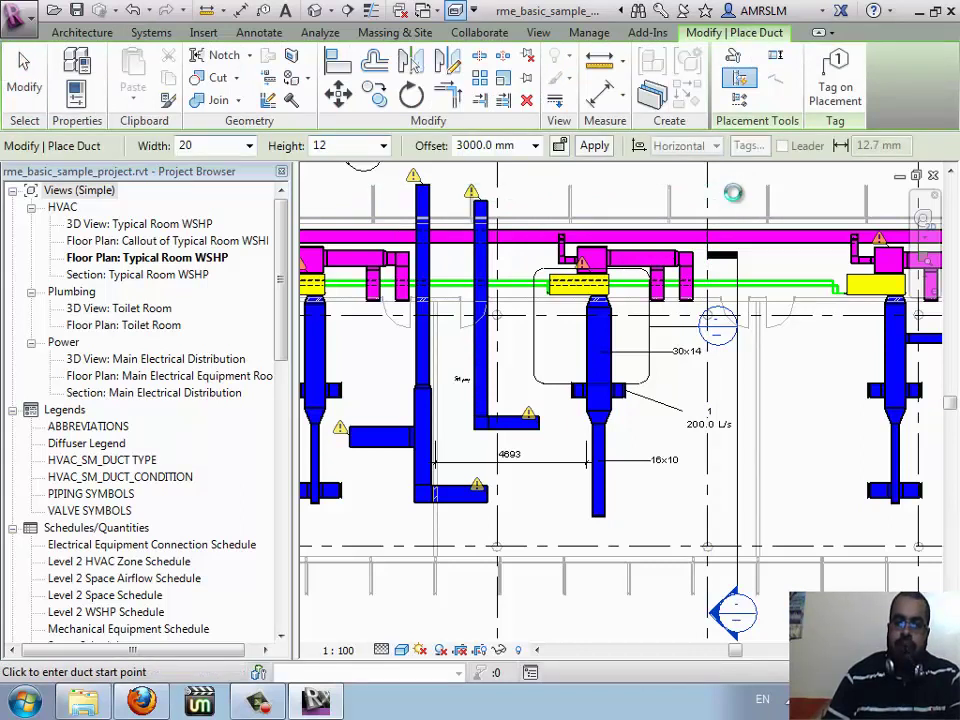
left_click(735, 345)
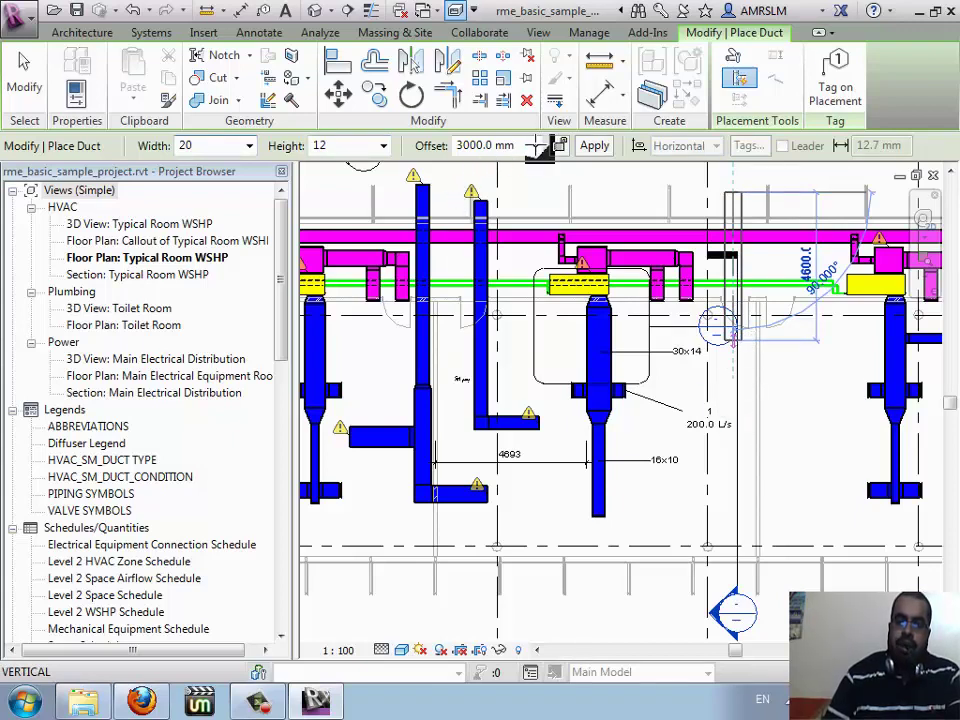
left_click(535, 146)
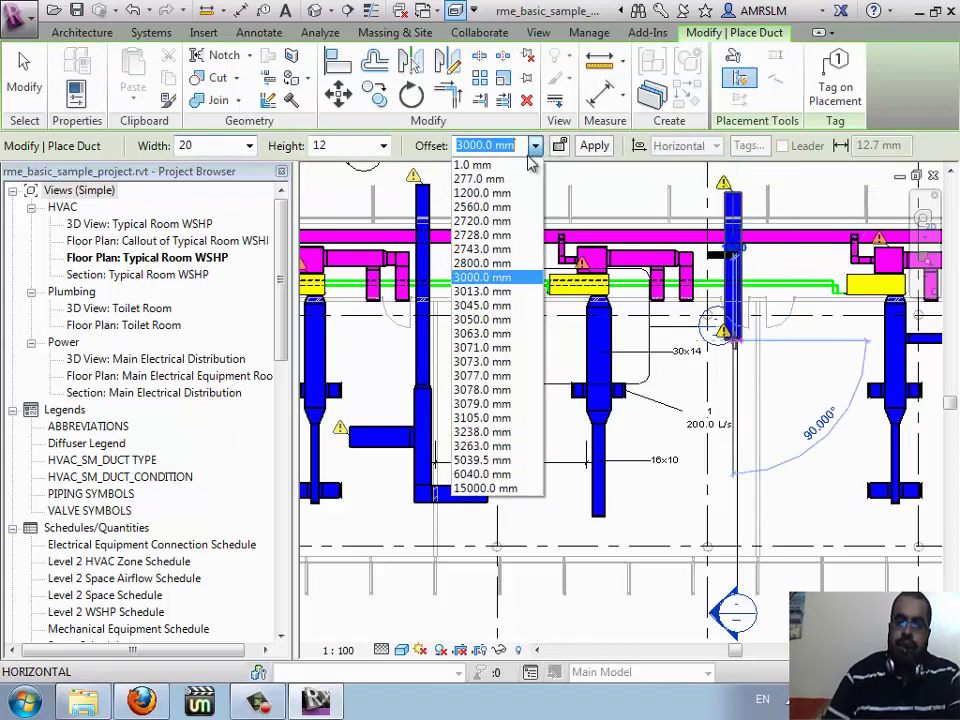
left_click(512, 204)
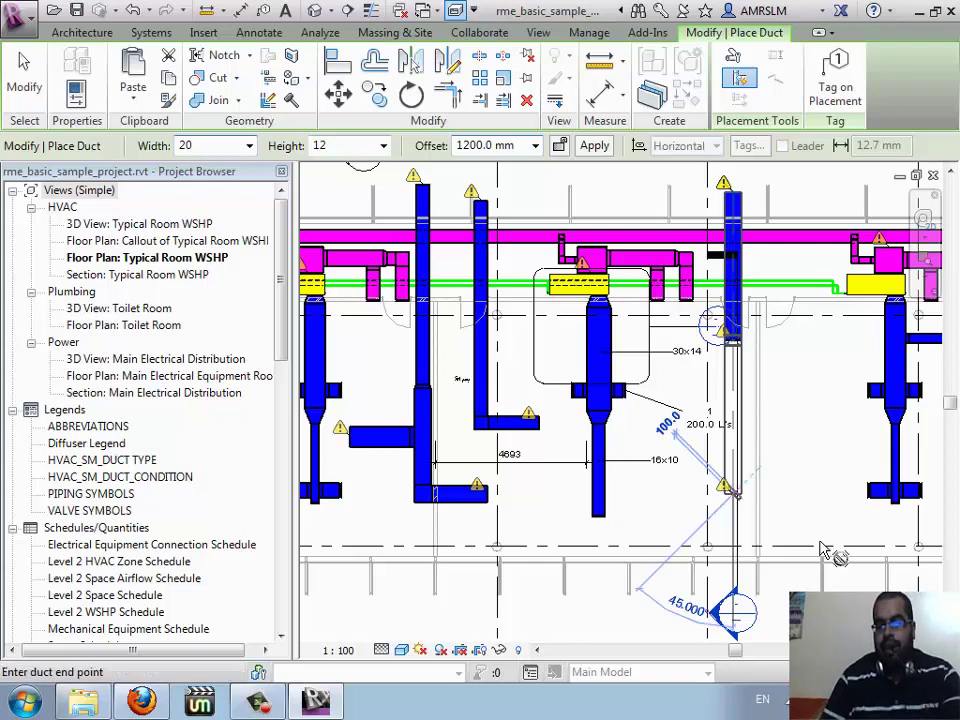
key("Escape")
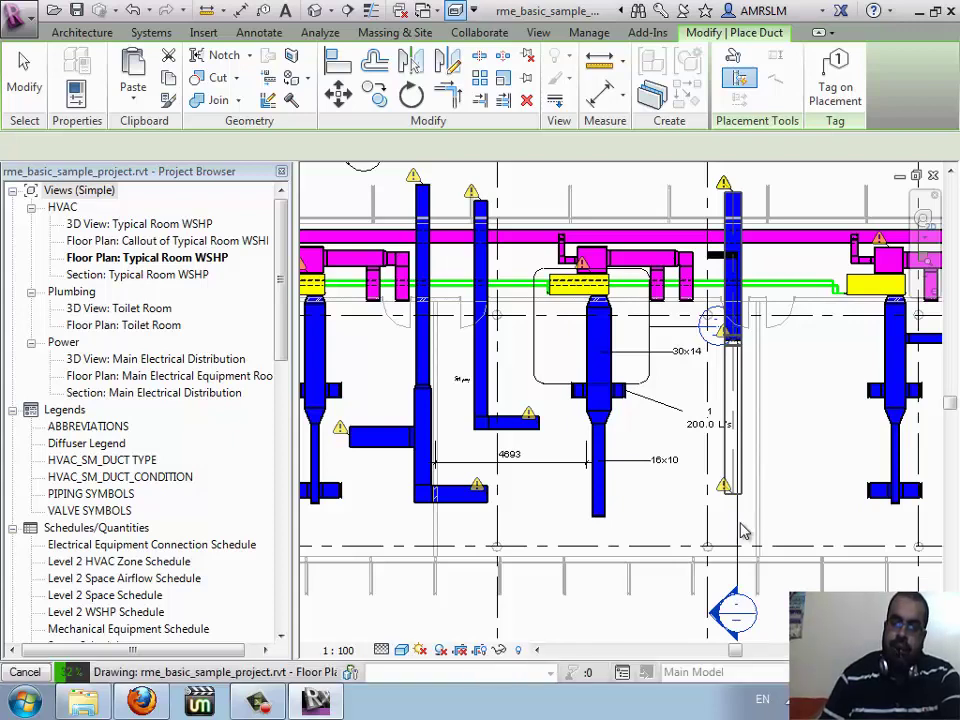
key("Escape")
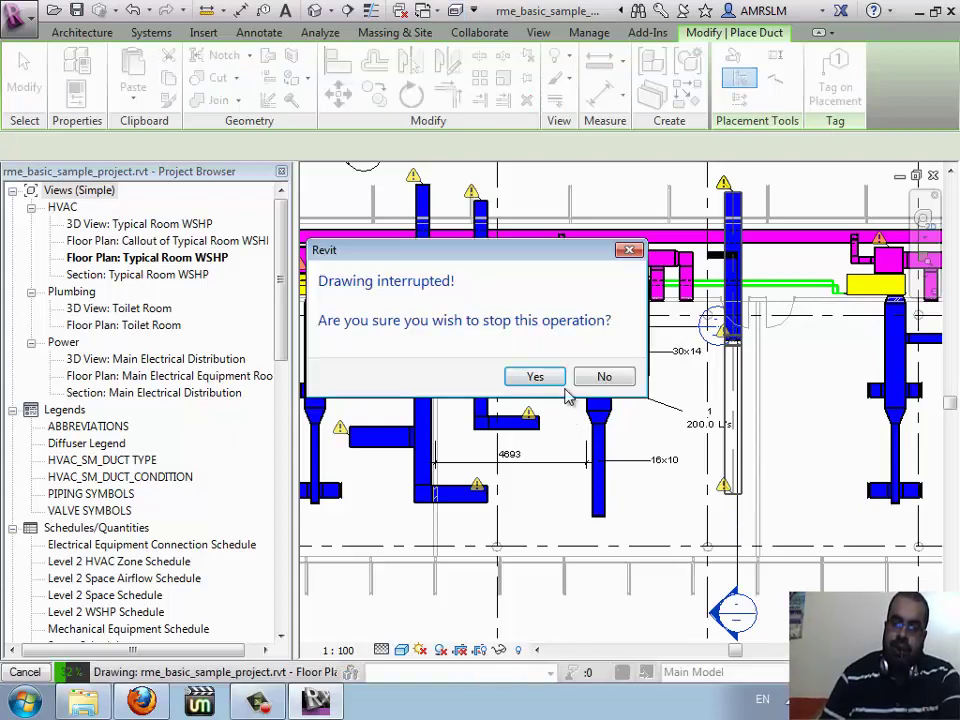
left_click(598, 378)
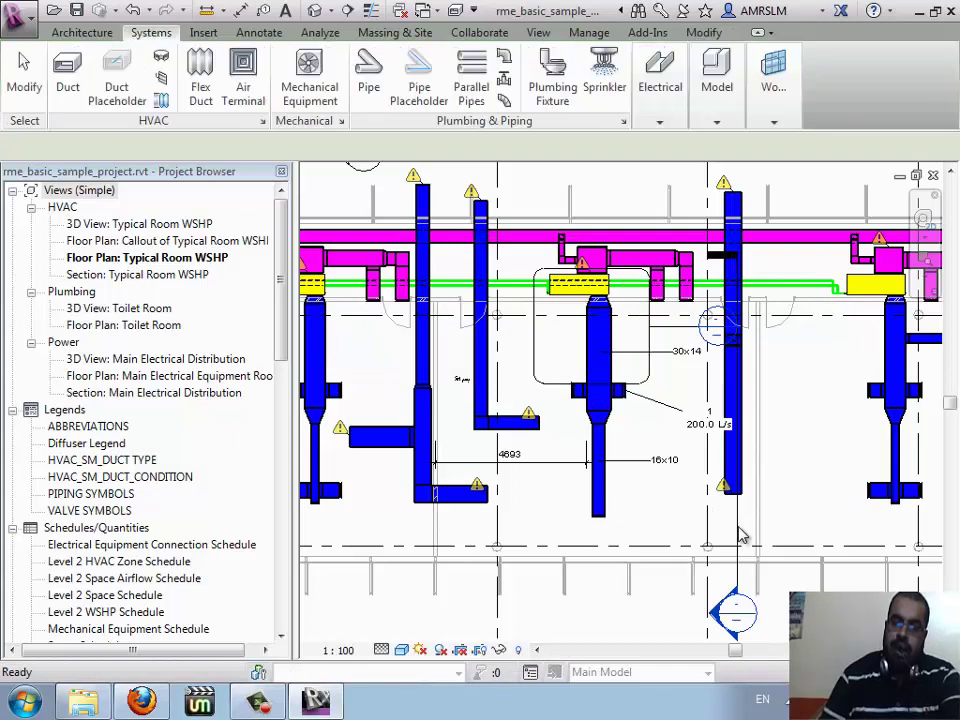
left_click(741, 537)
- Set the section's Far Clip Offset to 500 in its properties
right_click(741, 537)
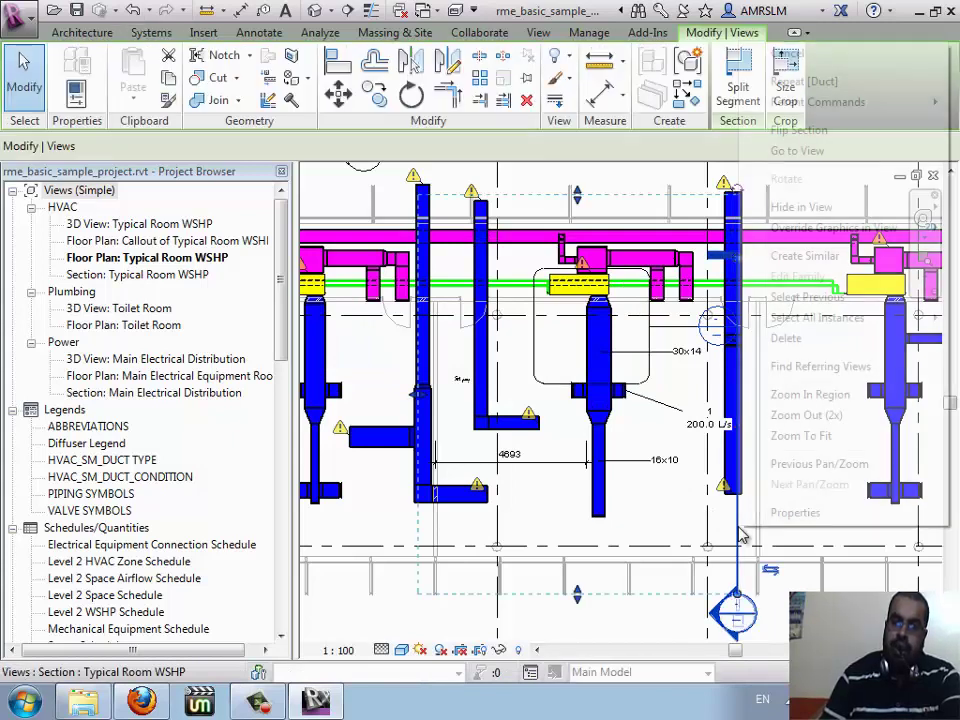
key("Escape")
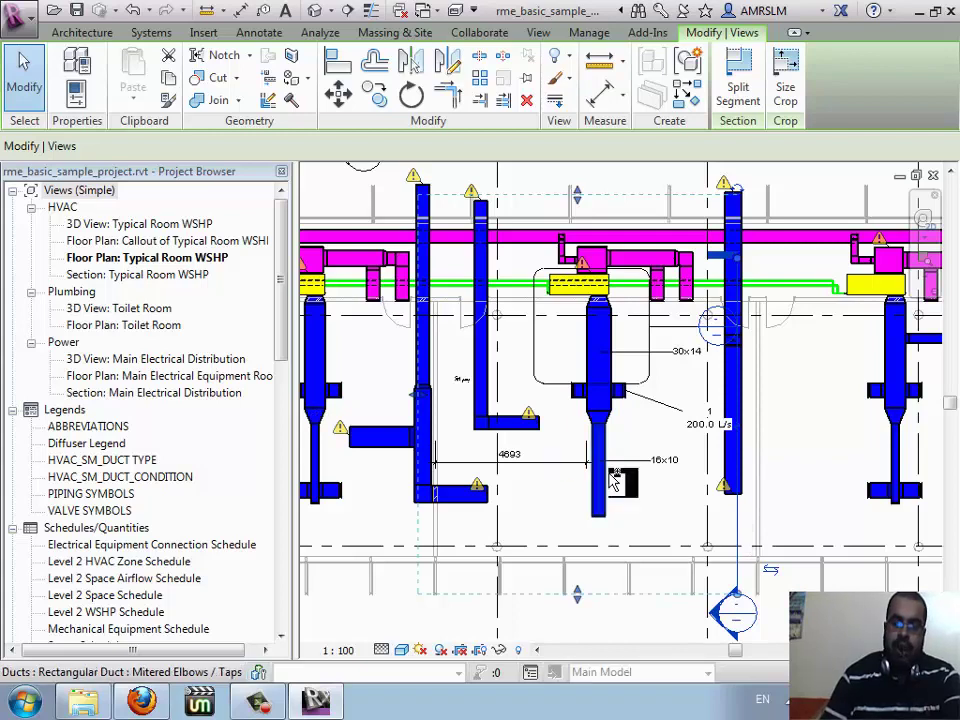
key("ctrl+1")
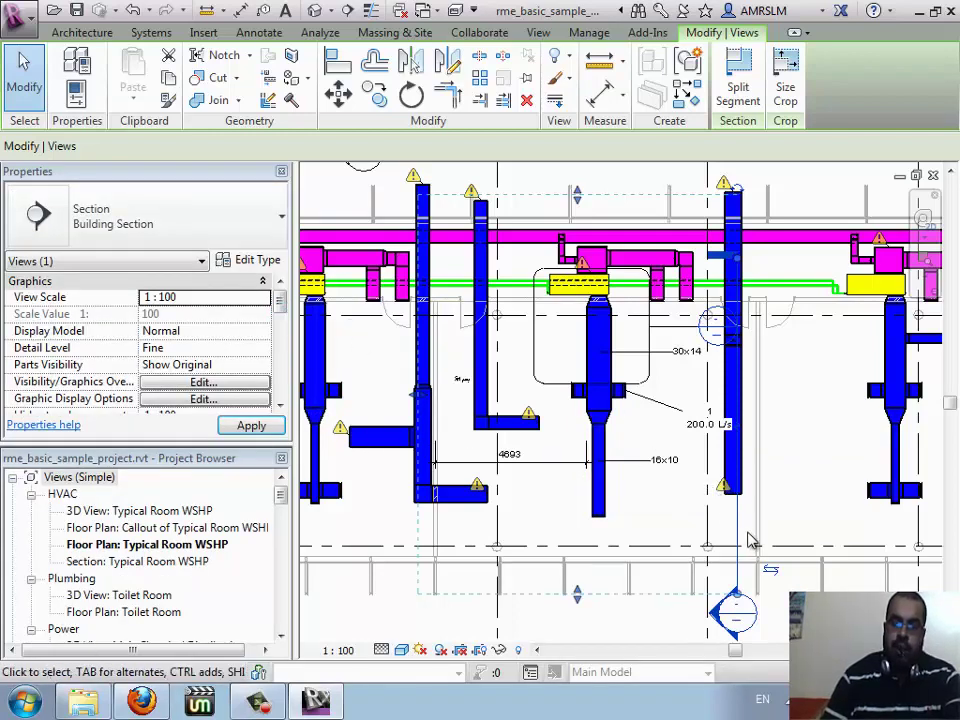
left_click_drag(280, 302, 281, 380)
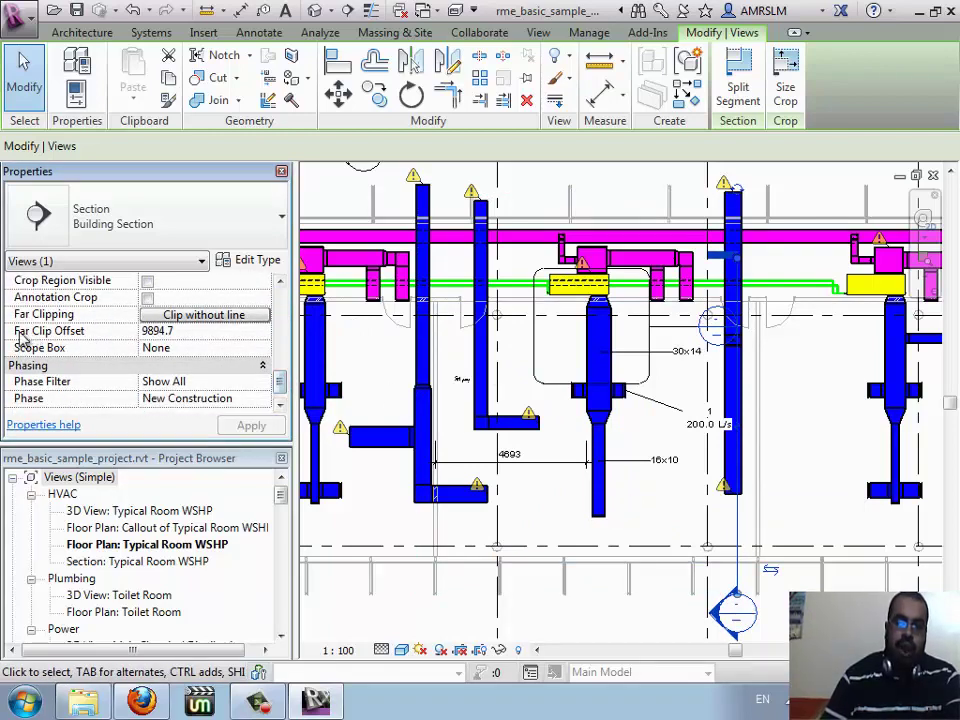
left_click(199, 336)
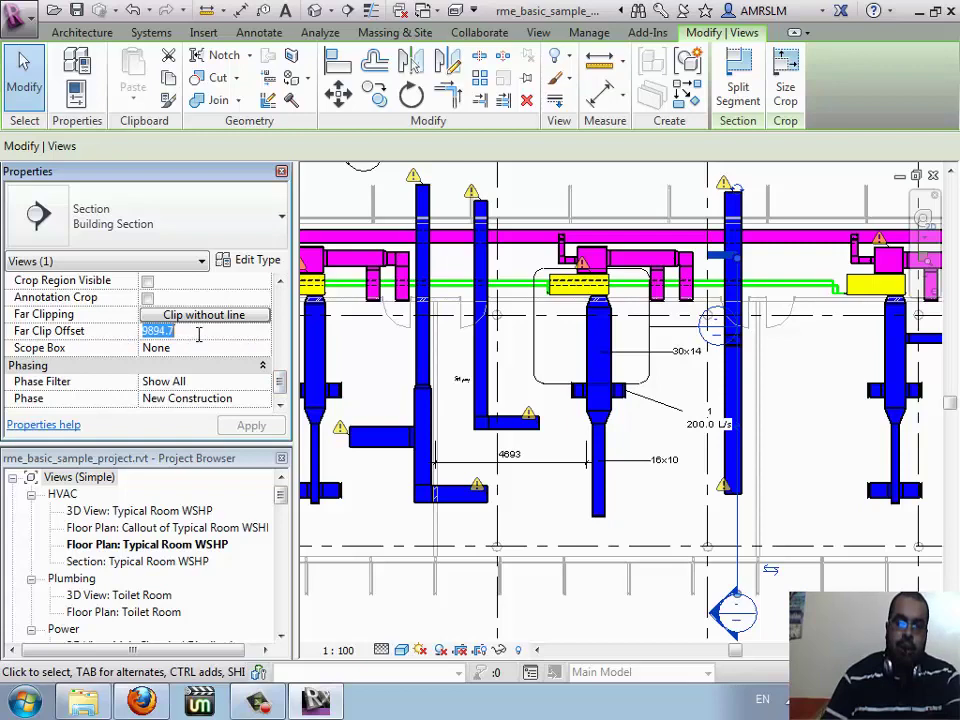
type("500")
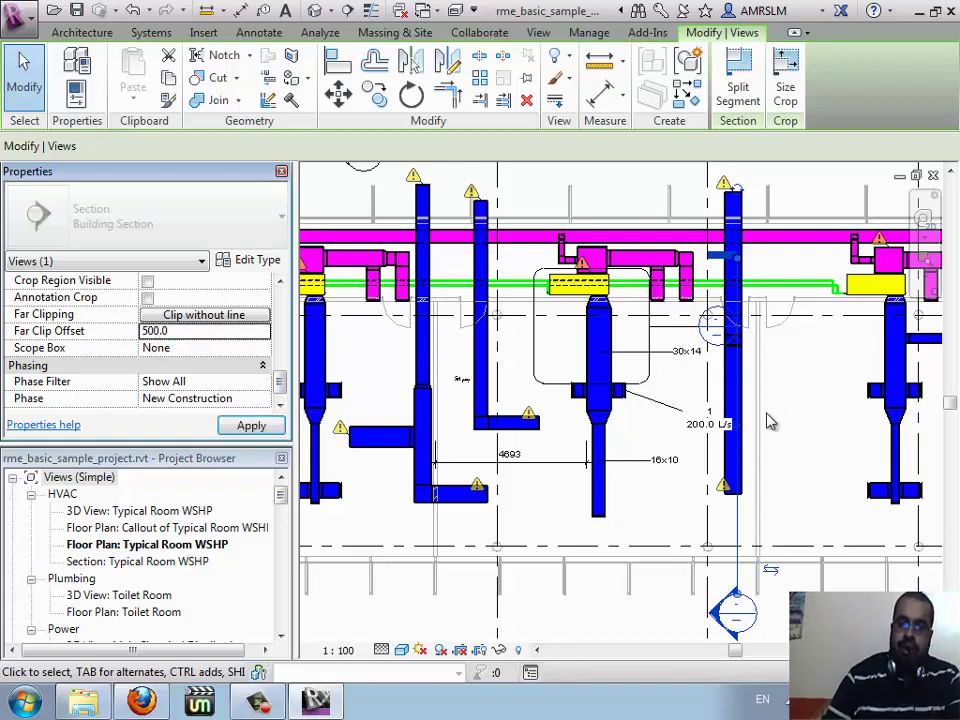
left_click(739, 521)
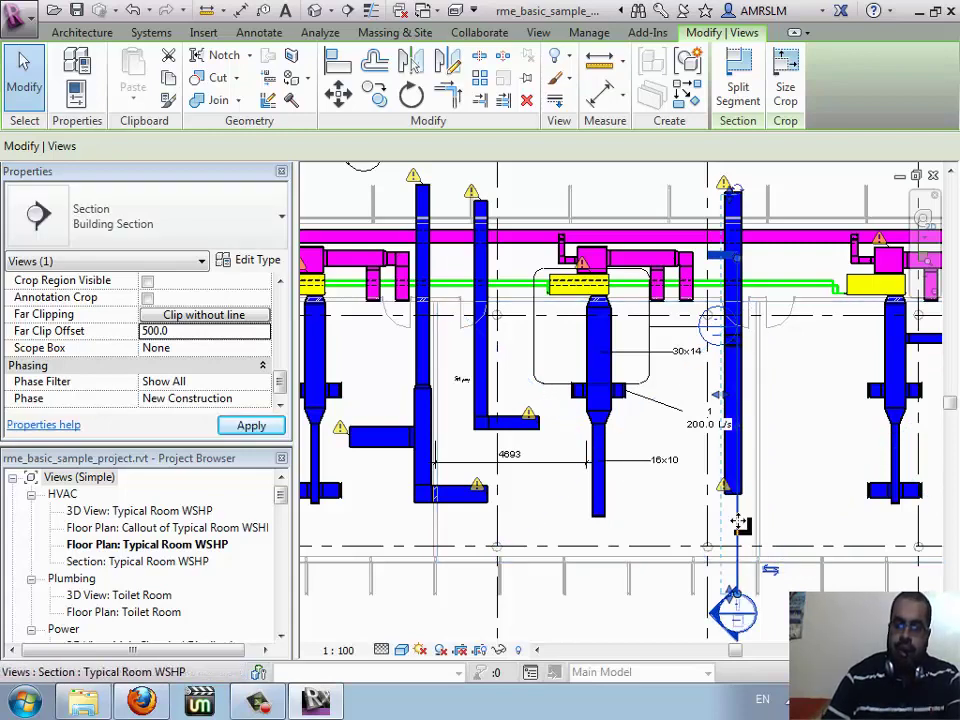
- Open the section view to check the stepped duct, then return to the floor plan
right_click(739, 521)
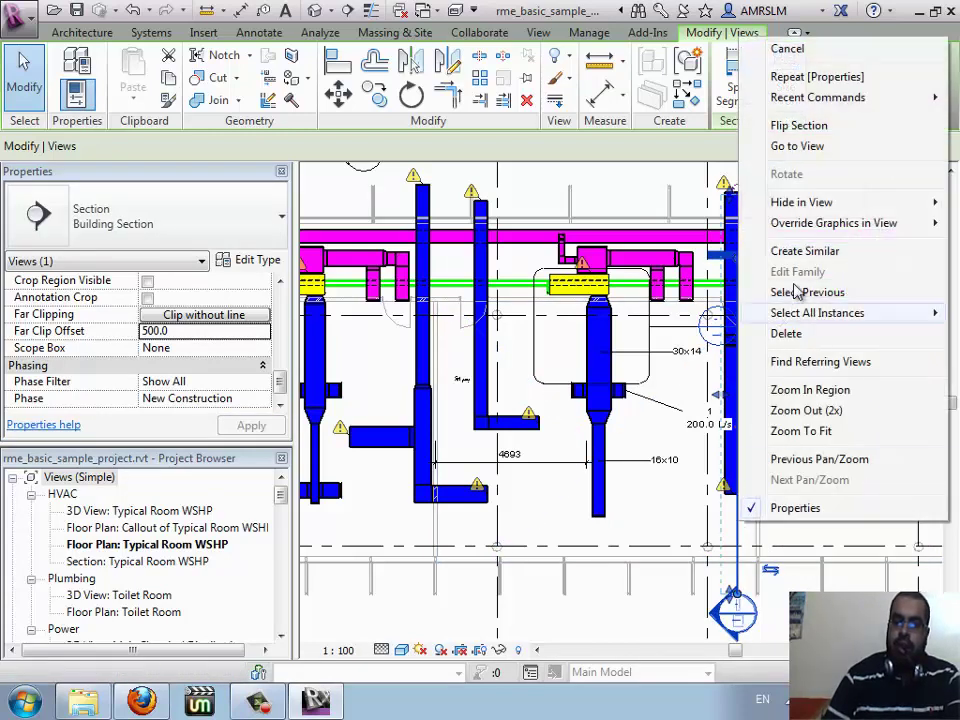
left_click(820, 147)
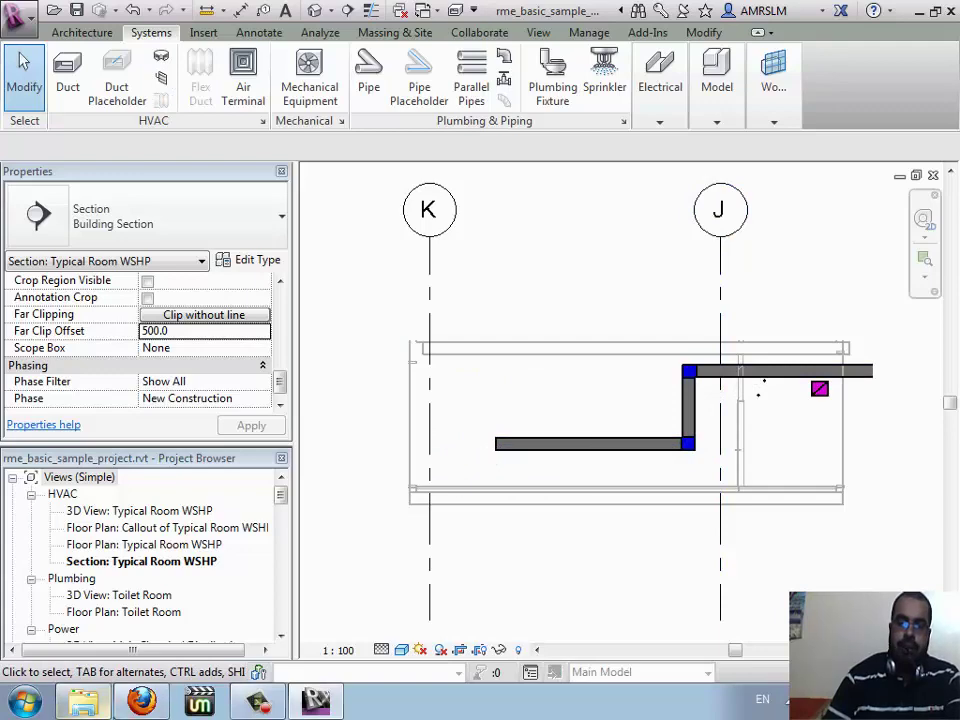
left_click(143, 703)
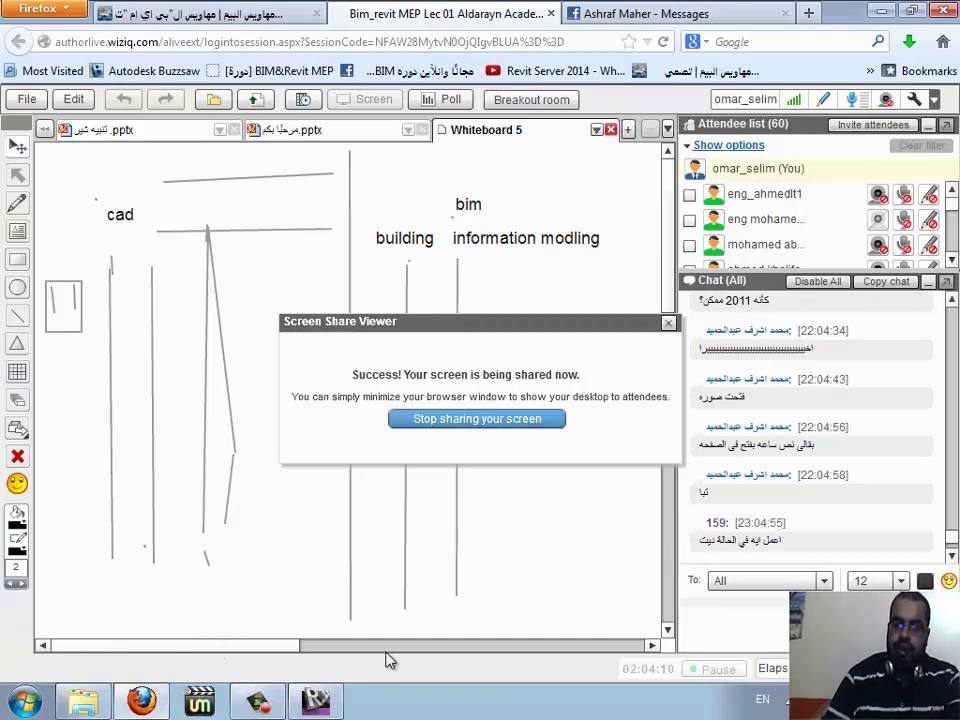
left_click(316, 700)
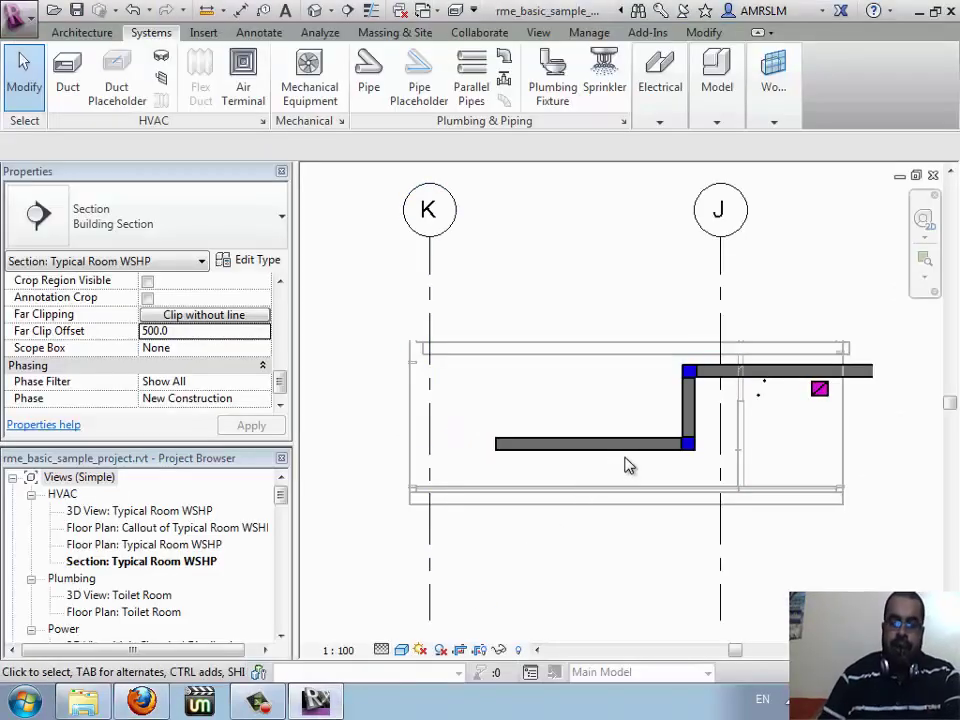
key("ctrl+Tab")
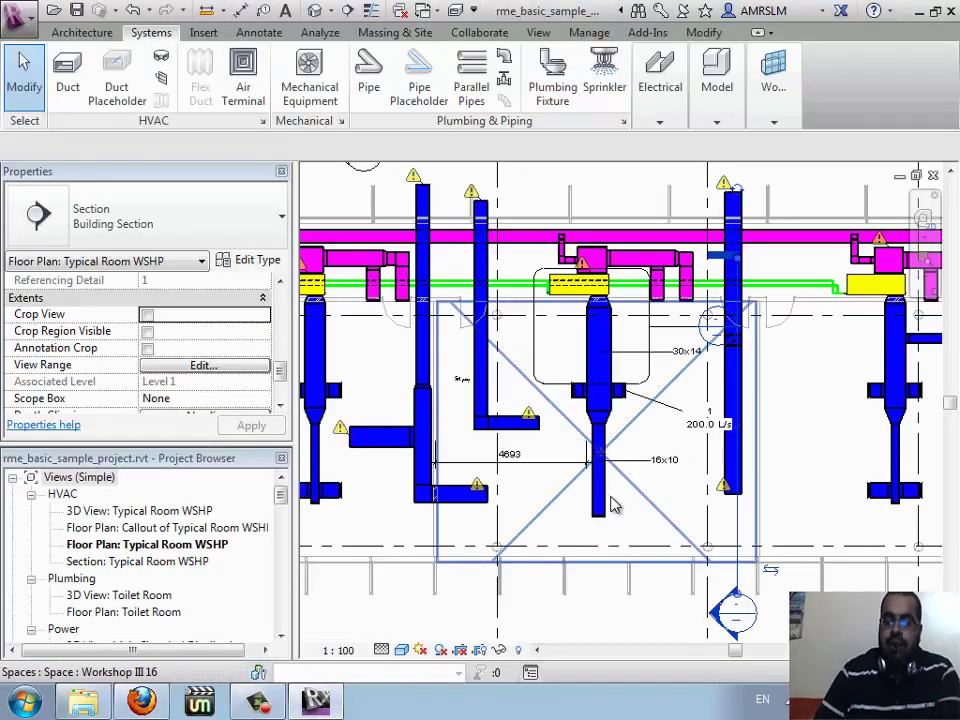
key("Escape")
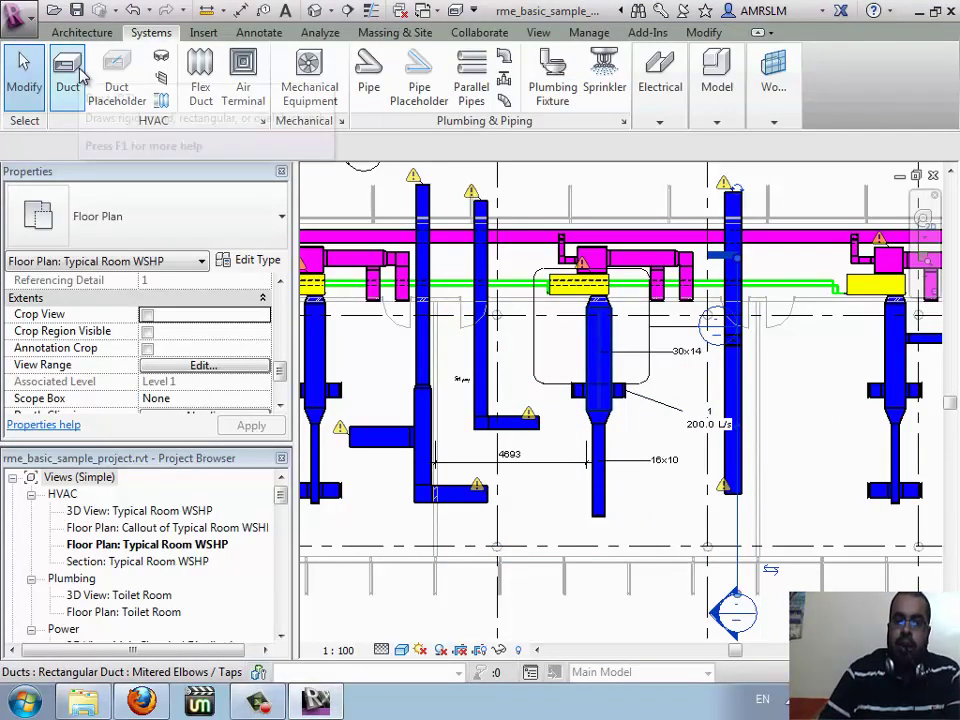
- Draw a vertical duct from the extension point right of the previous one, changing its offset to 15000 mm
left_click(81, 72)
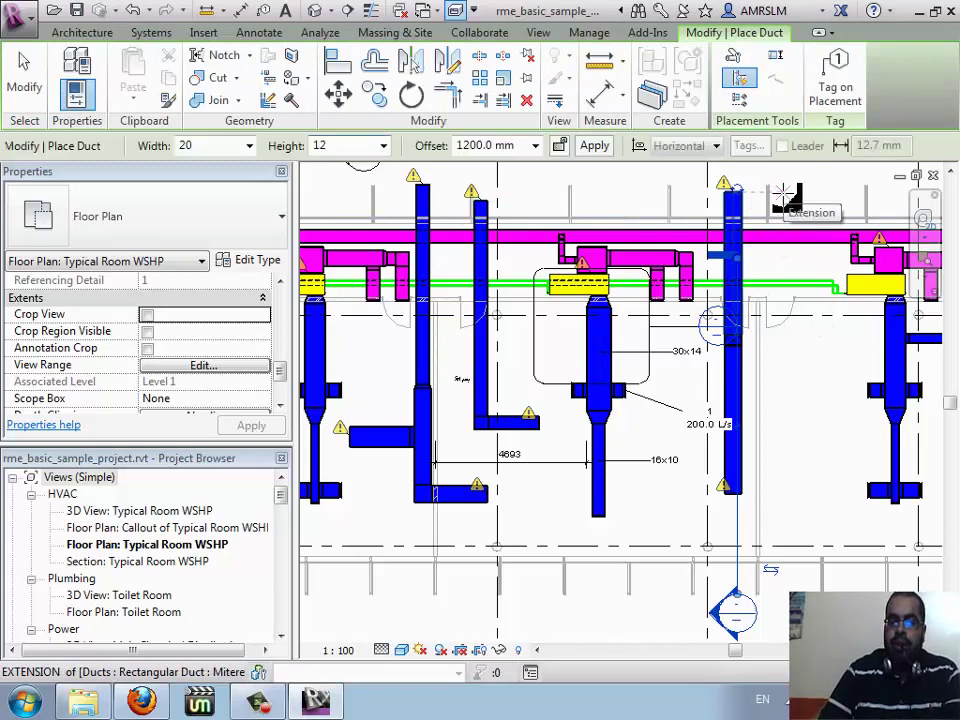
left_click(786, 193)
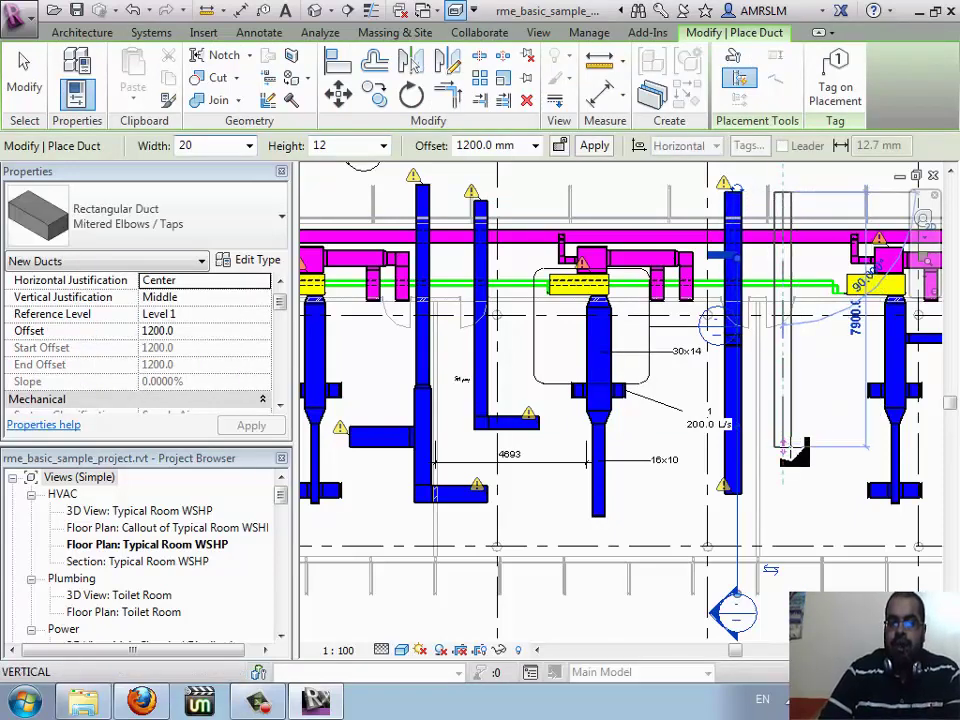
left_click(787, 446)
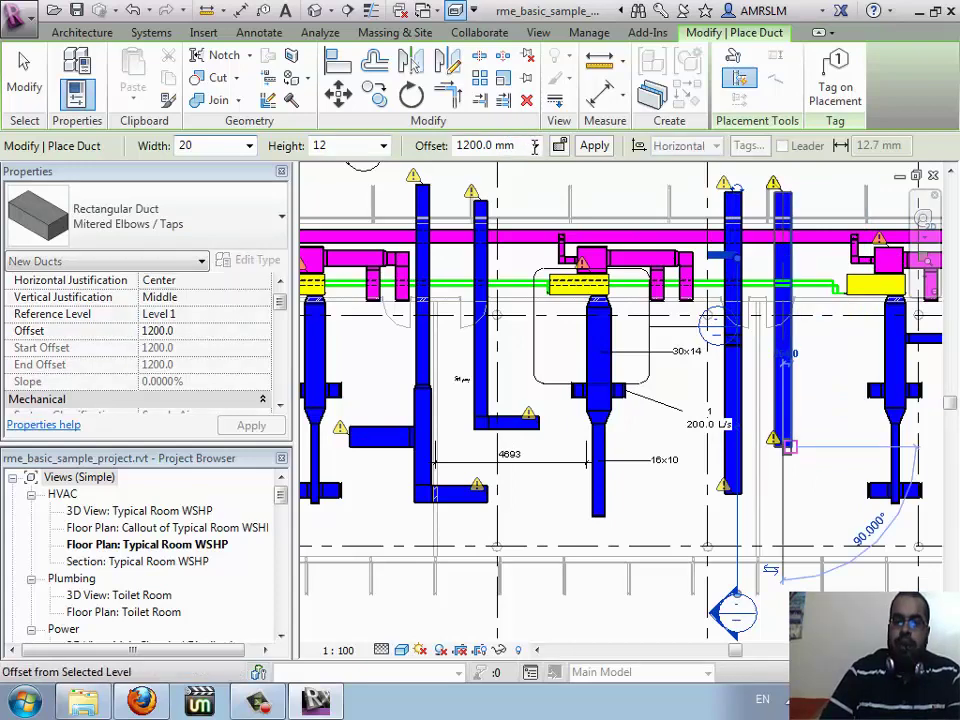
left_click(536, 146)
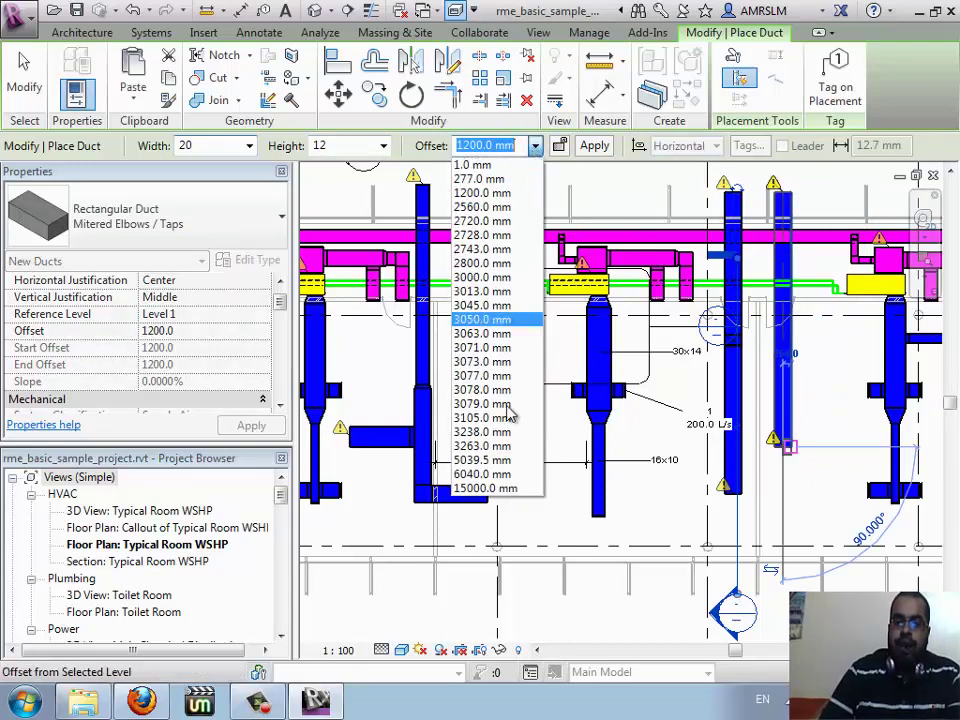
left_click(538, 148)
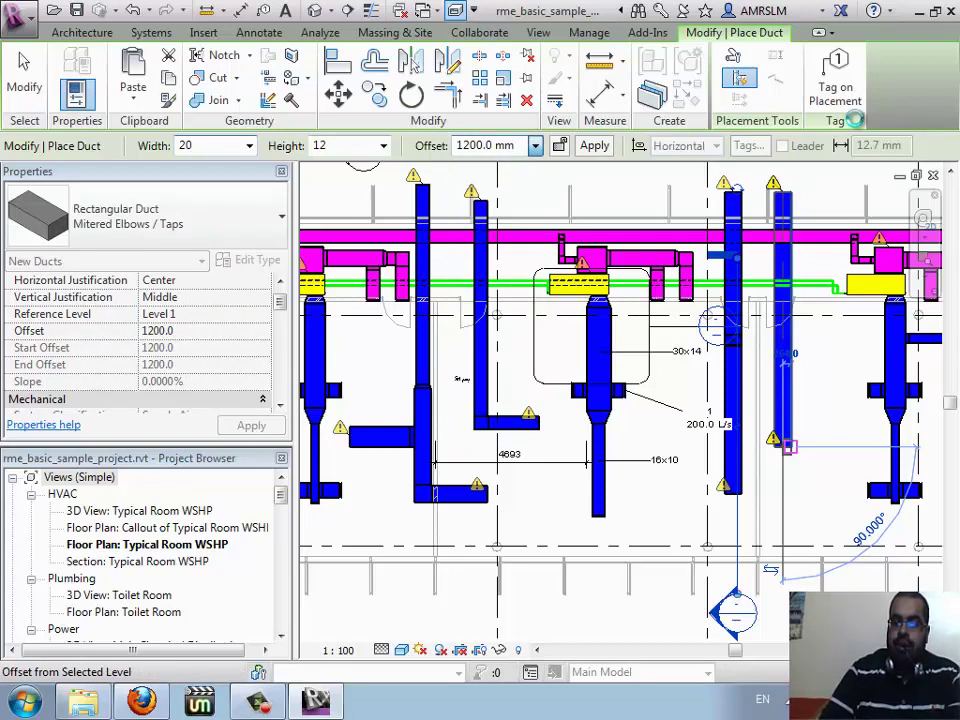
left_click(595, 146)
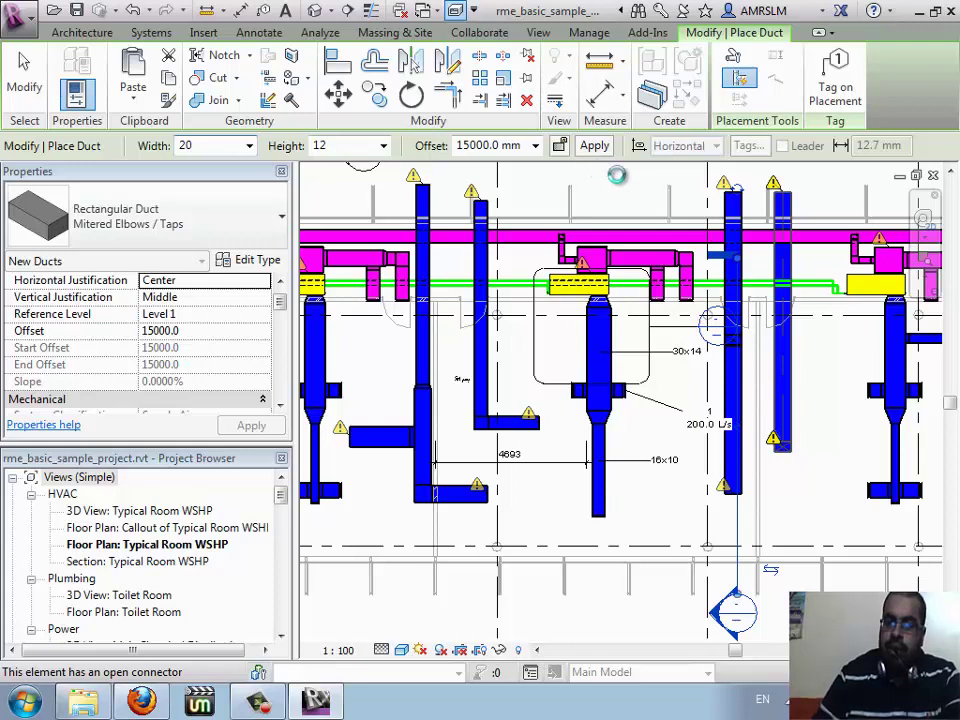
key("Escape")
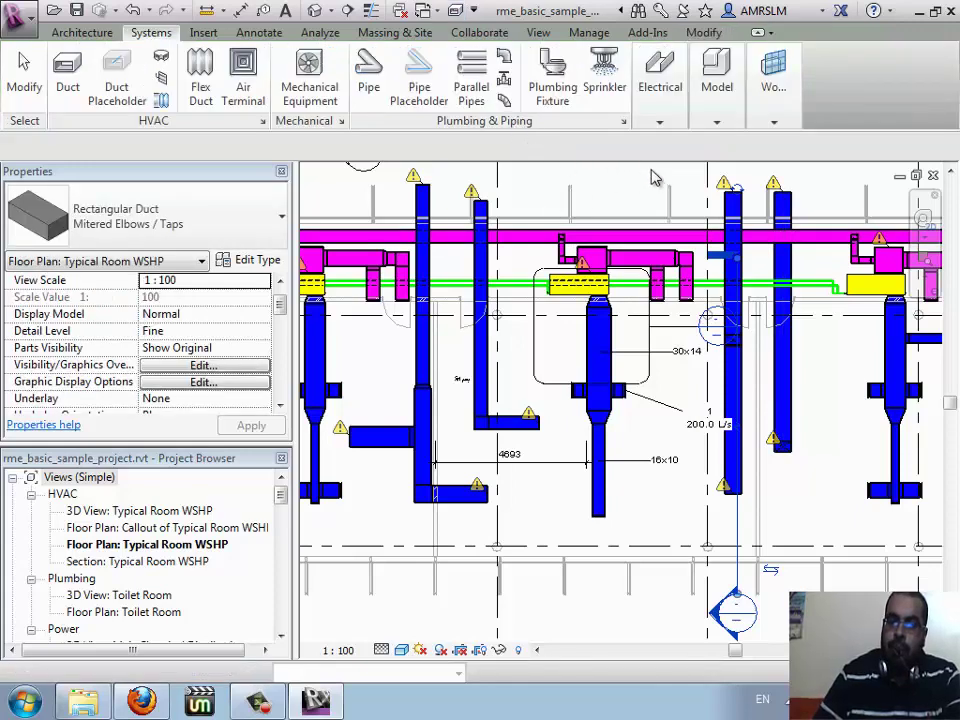
- Move the existing section line right onto the neighbouring vertical duct
left_click(347, 14)
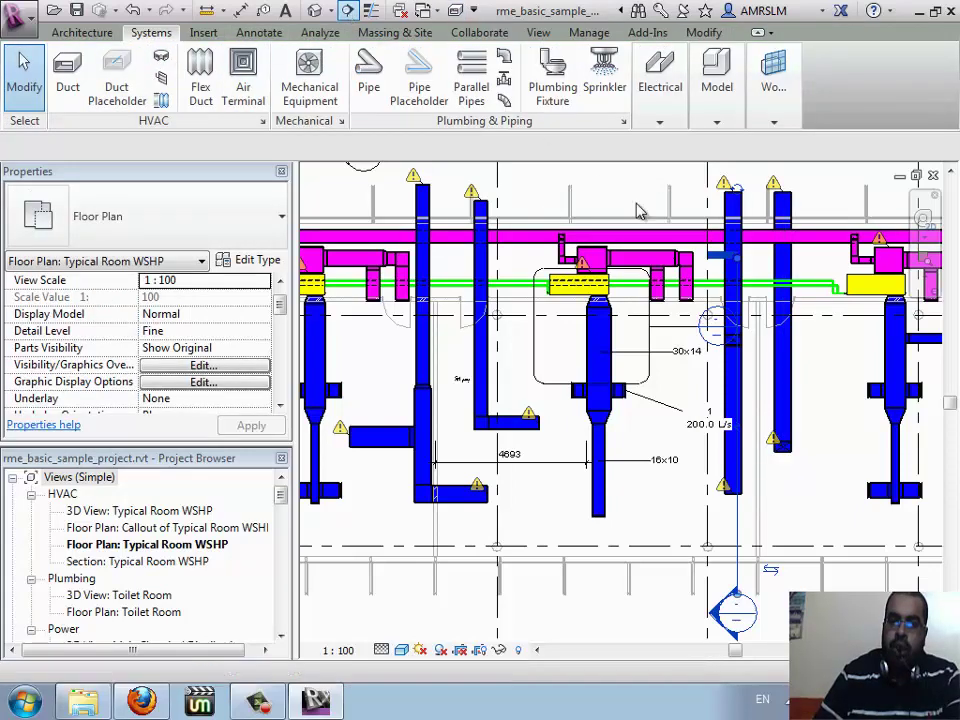
key("Escape")
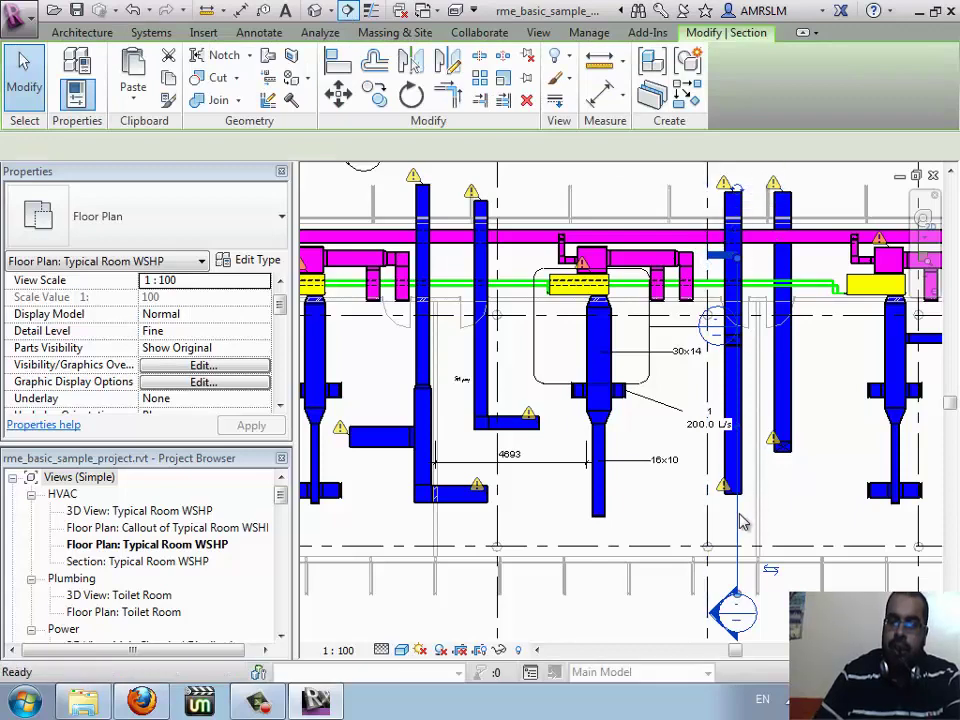
left_click(737, 533)
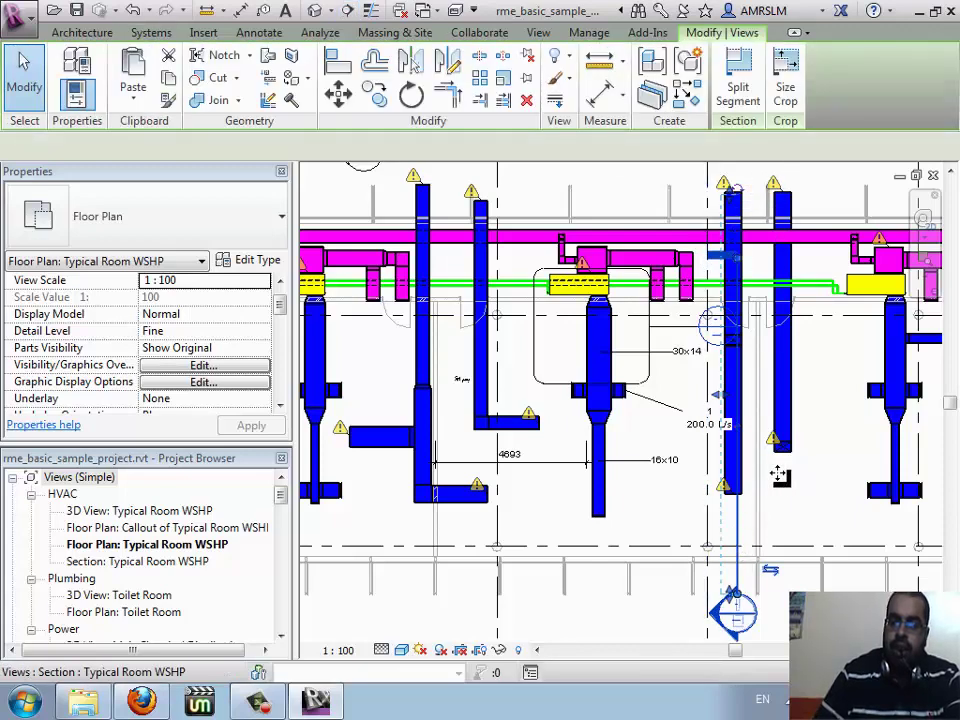
mouse_move(780, 476)
left_mouse_down()
mouse_move(792, 447)
mouse_move(793, 480)
left_mouse_up()
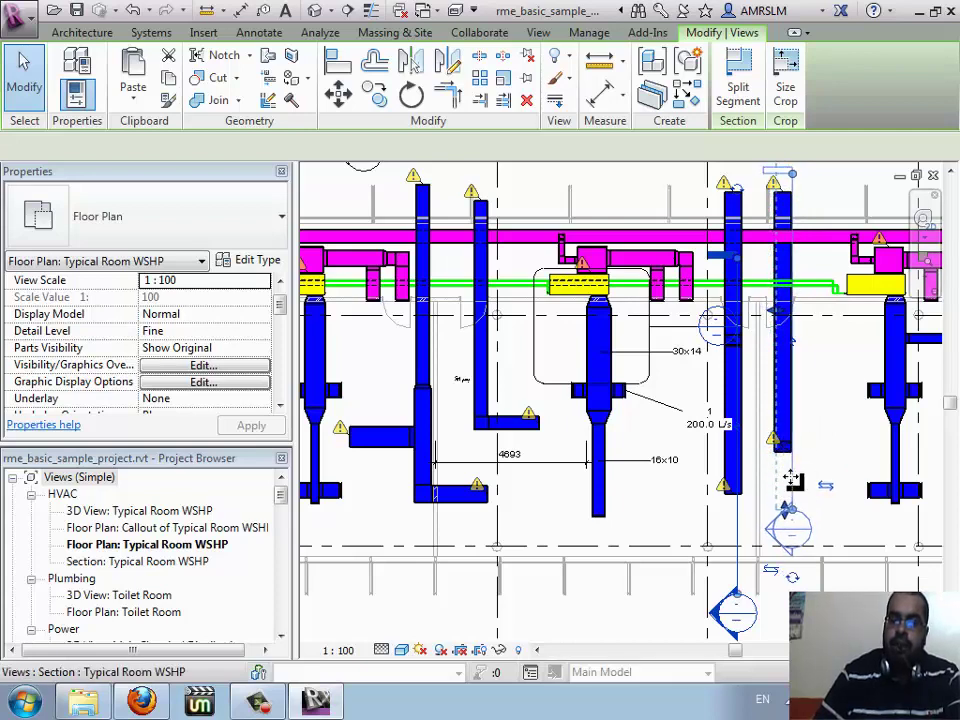
- Go to the Typical Room WSHP section view and inspect the L-shaped duct's settings
right_click(792, 480)
left_click(808, 310)
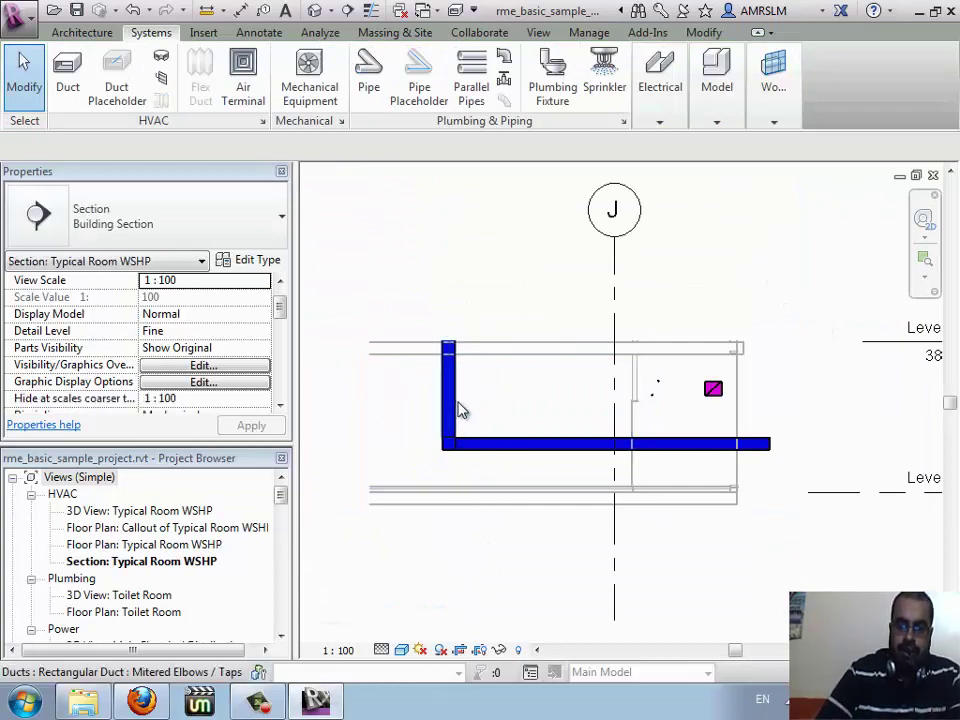
left_click(460, 328)
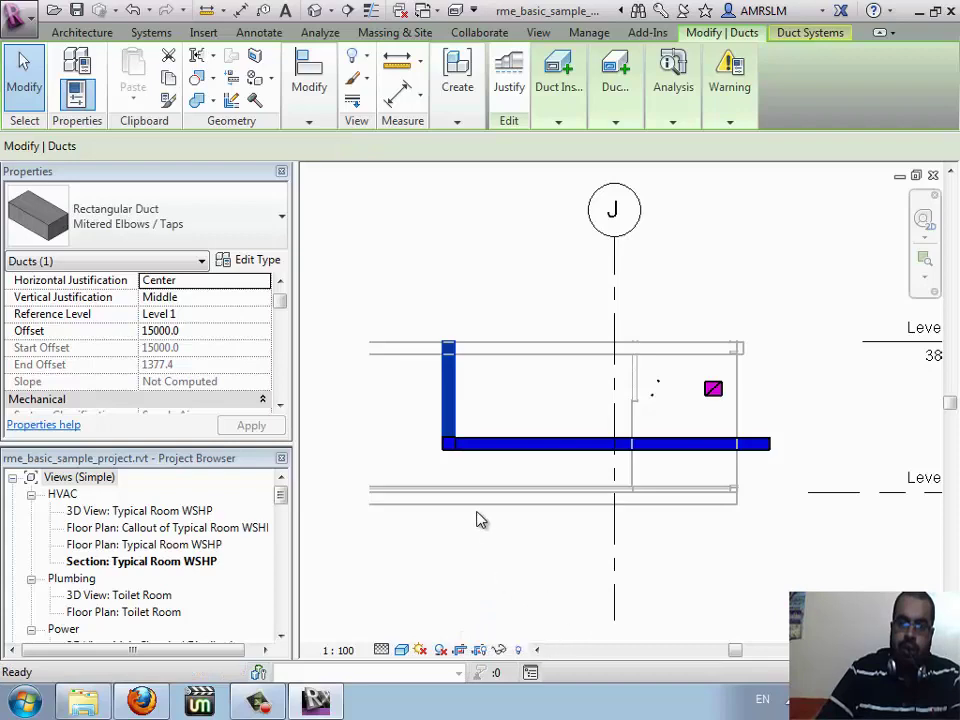
left_click(514, 579)
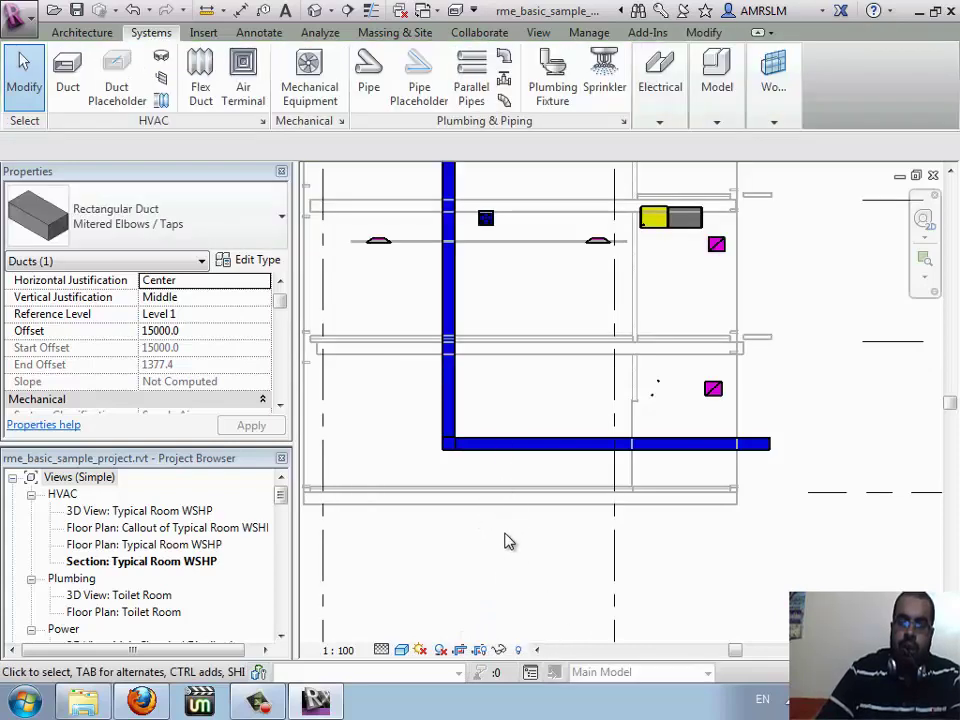
scroll(499, 381, "down", 3)
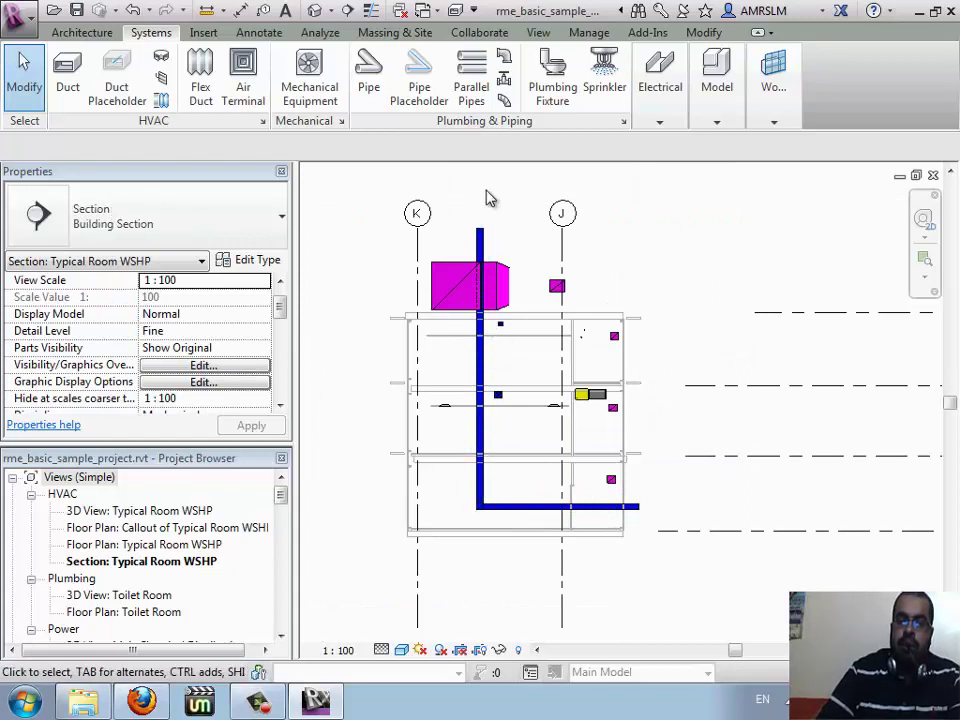
- Draw a 12×20 duct from the vertical riser running right, entering a 2000 length
left_click(67, 75)
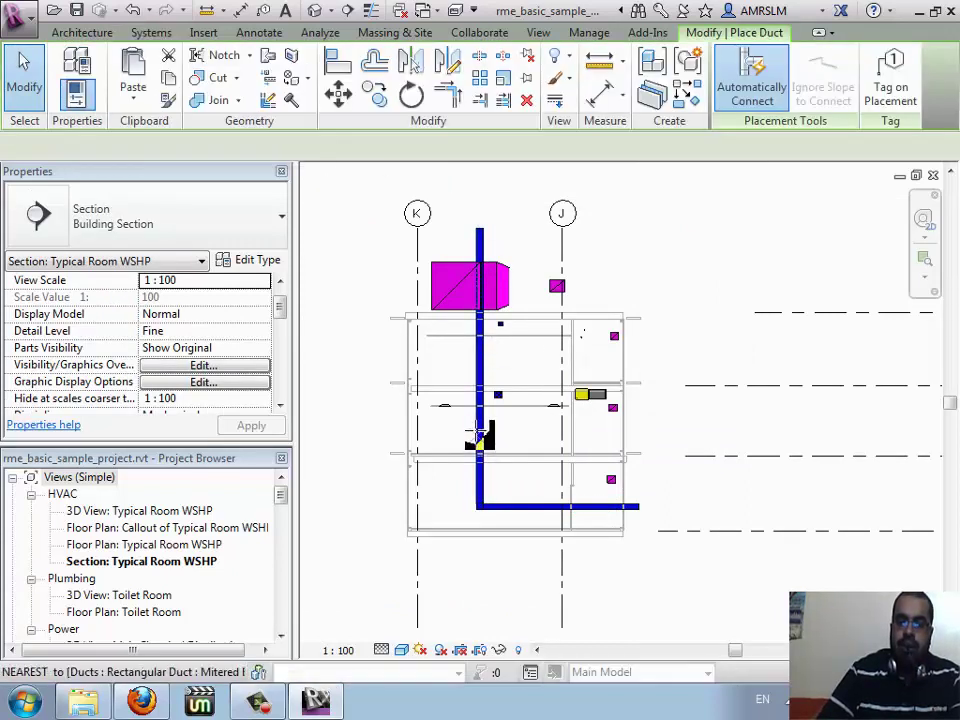
scroll(482, 425, "up", 2)
scroll(490, 428, "up", 1)
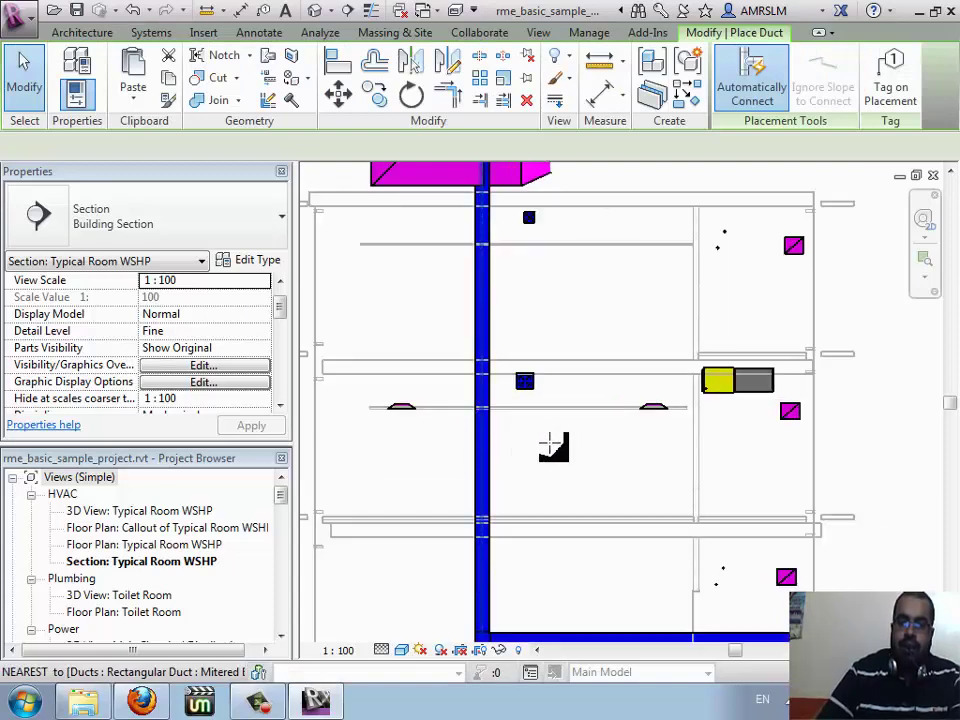
scroll(490, 428, "up", 1)
scroll(490, 428, "up", 1)
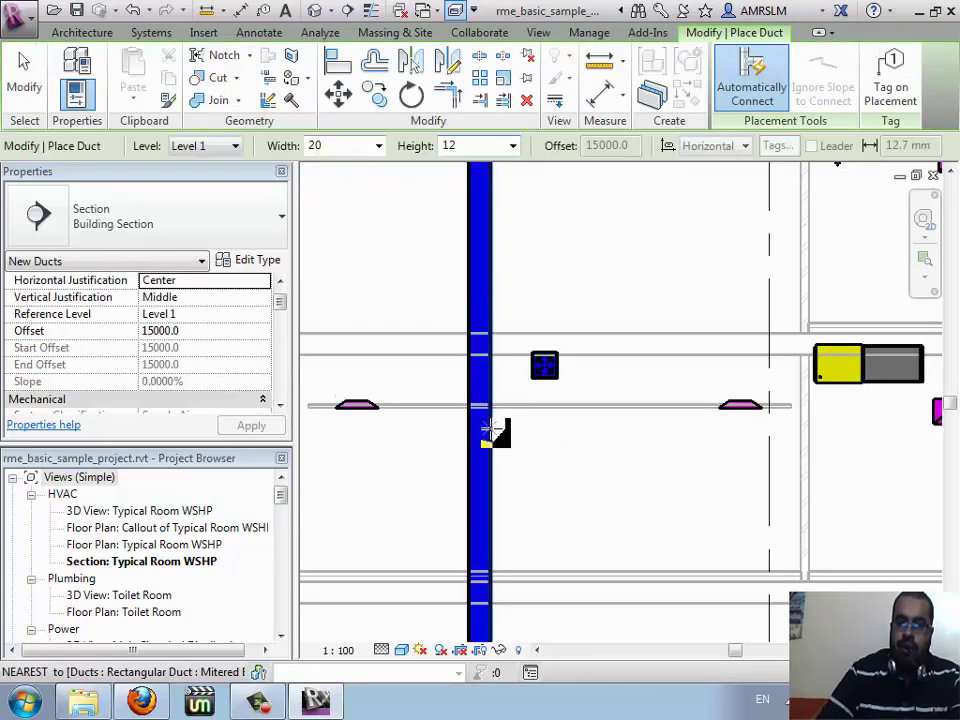
left_click(490, 428)
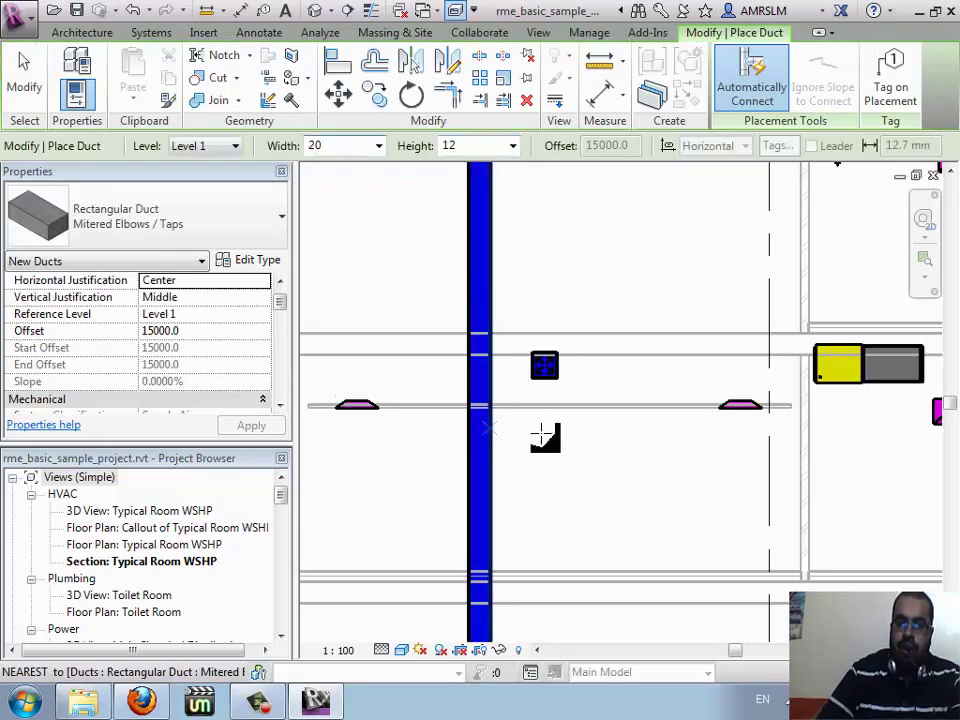
left_click(686, 430)
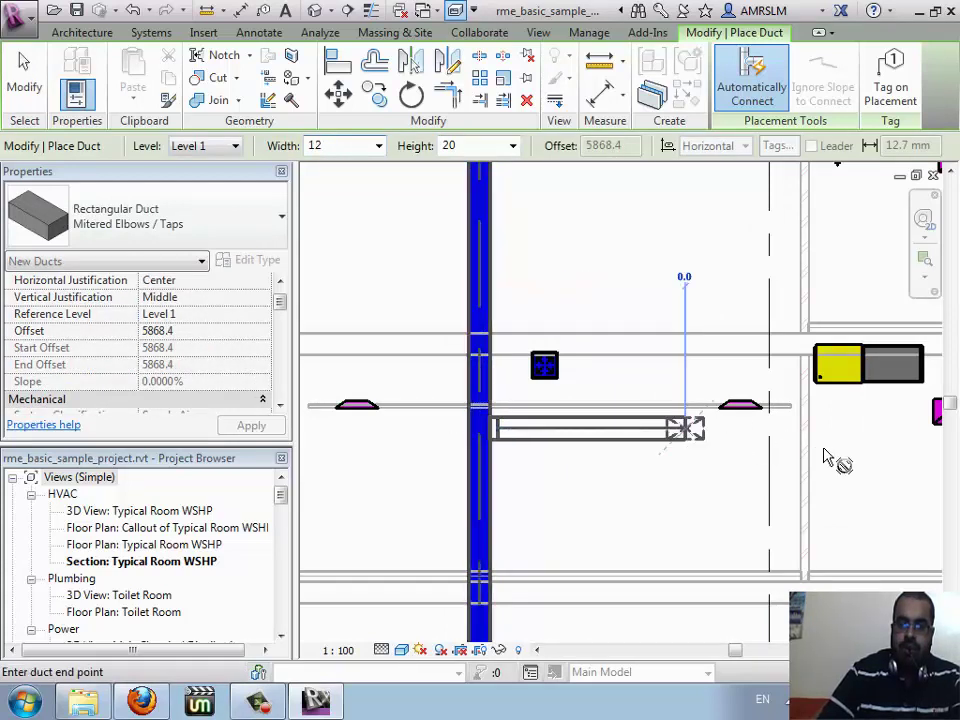
type("2000")
key("Return")
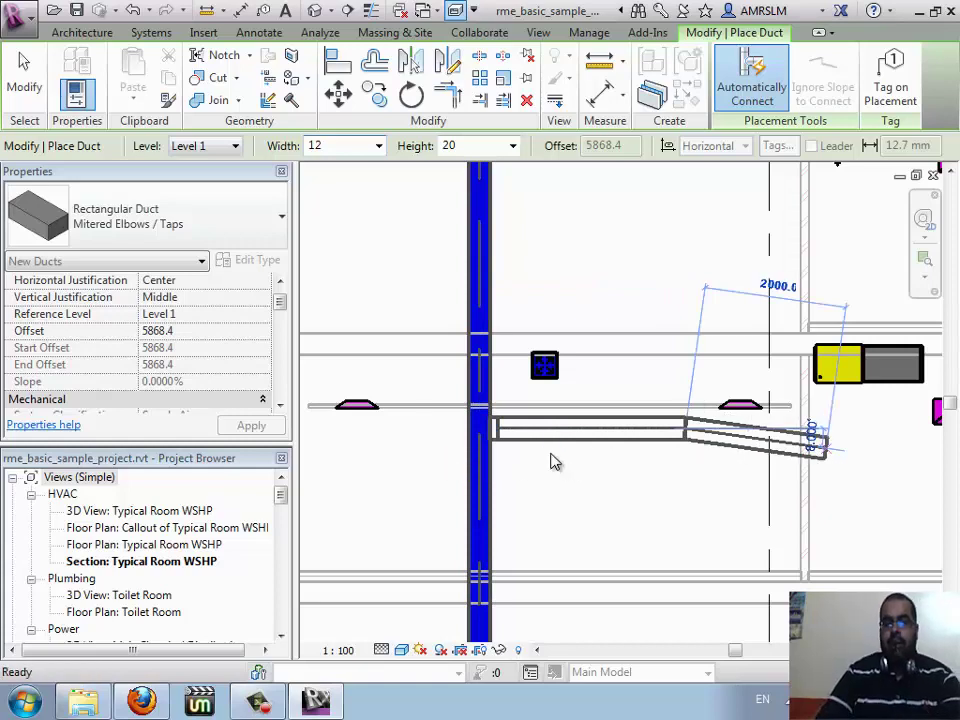
key("Escape")
key("Escape")
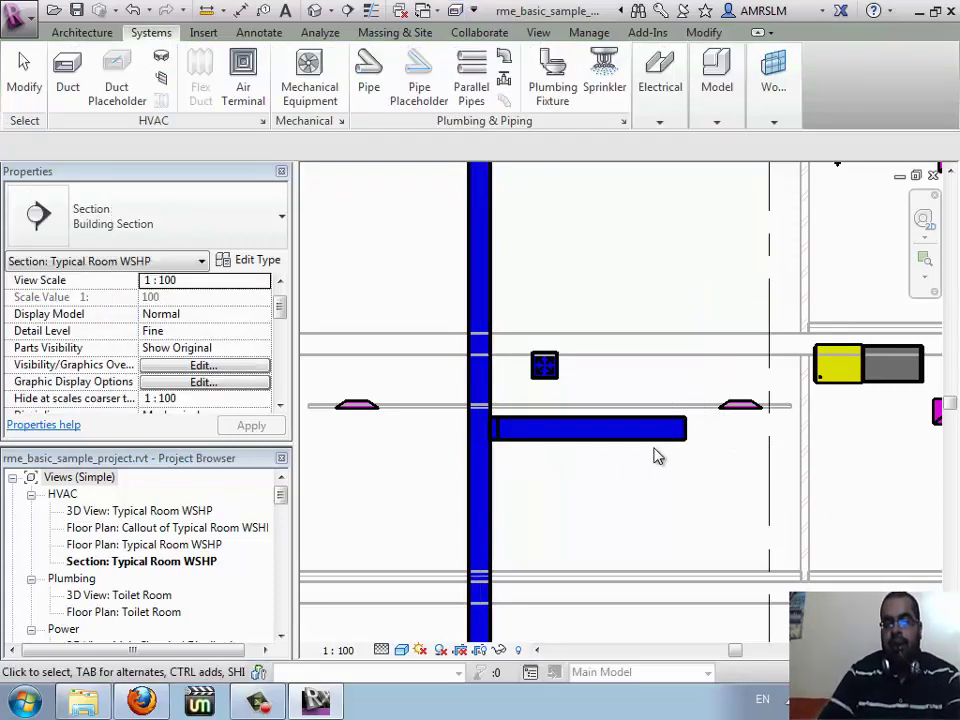
- Check the WizIQ screen share in Firefox, then return to the Typical Room WSHP floor plan
left_click(143, 703)
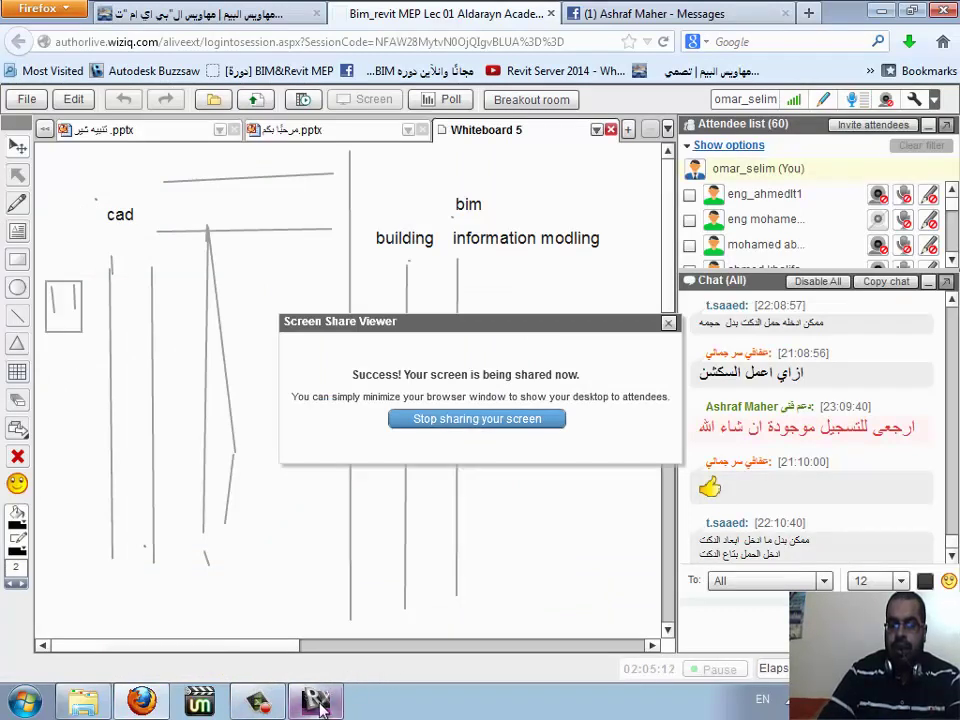
mouse_move(316, 701)
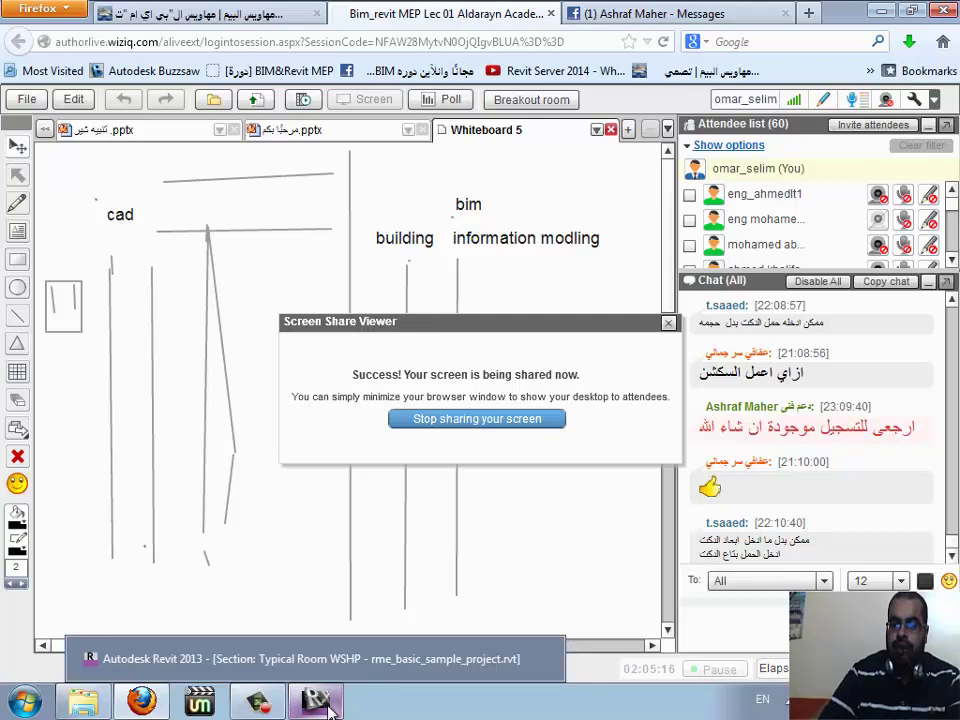
left_click(328, 705)
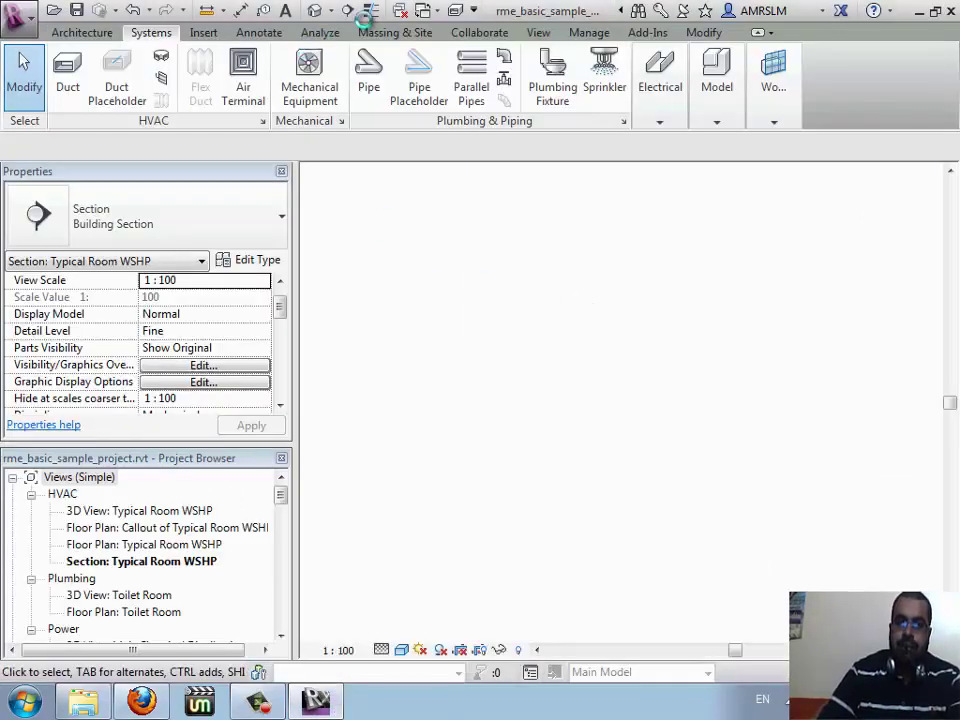
key("ctrl+Tab")
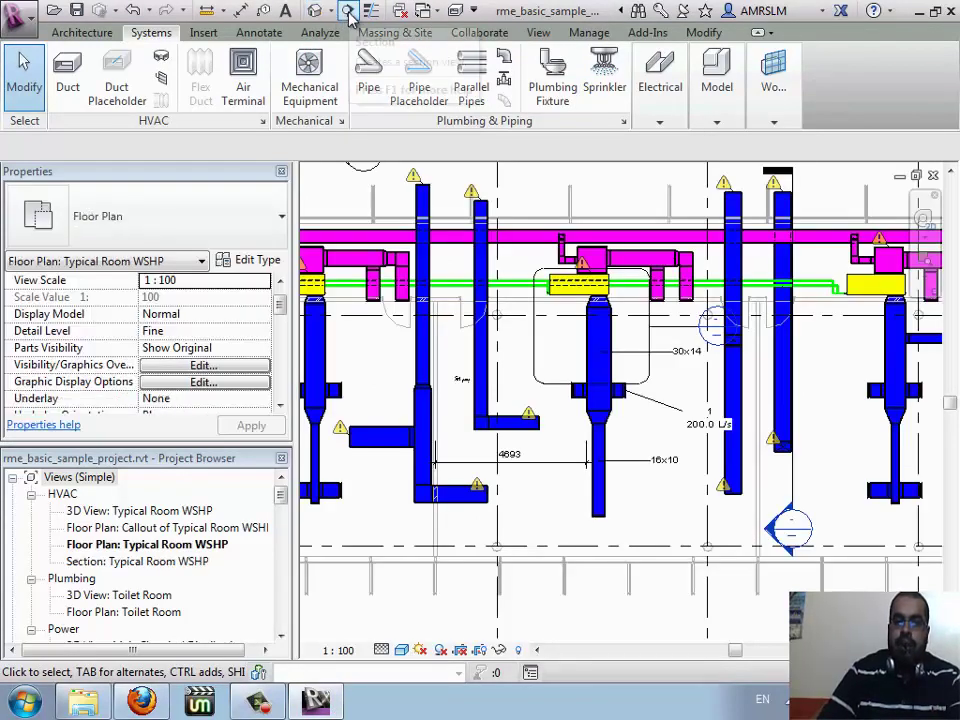
- Place a new section cutting vertically through the left tall vertical duct
left_click(347, 12)
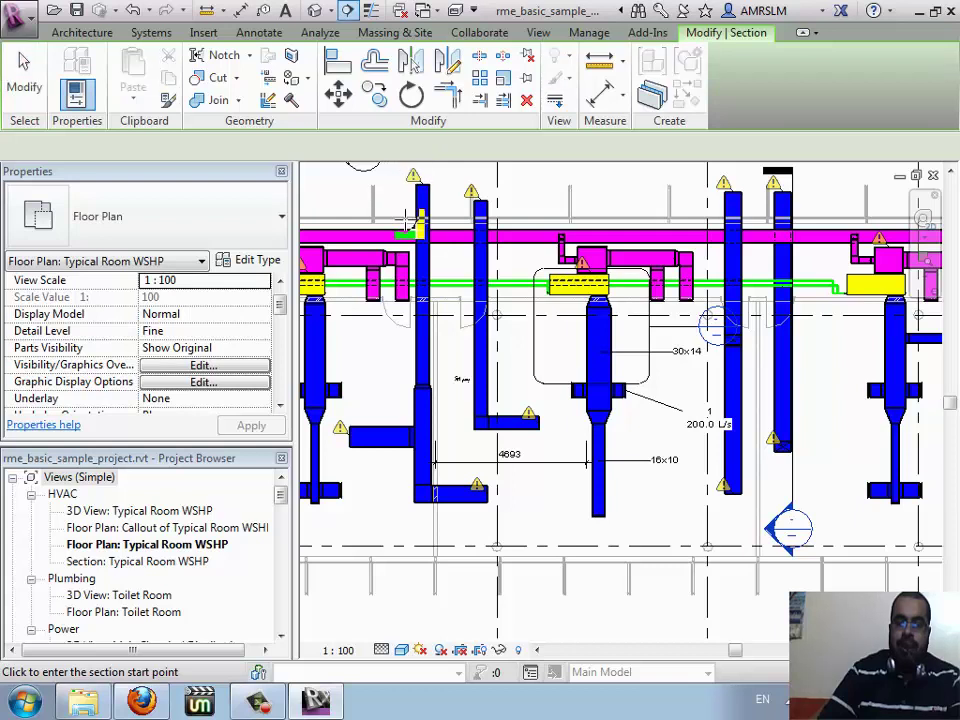
left_click(412, 172)
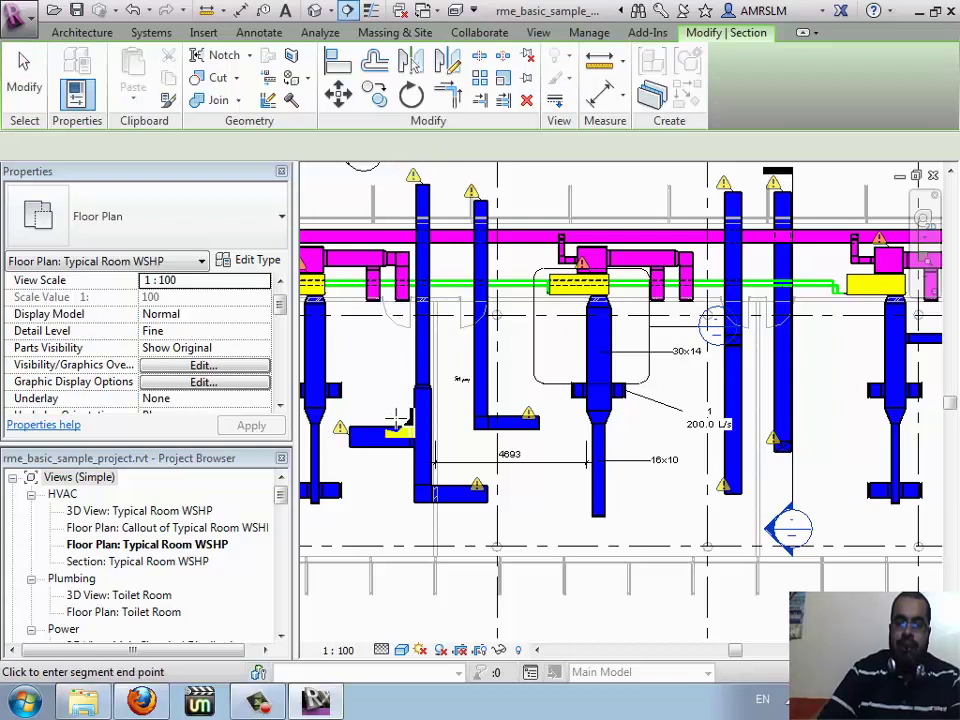
left_click(408, 545)
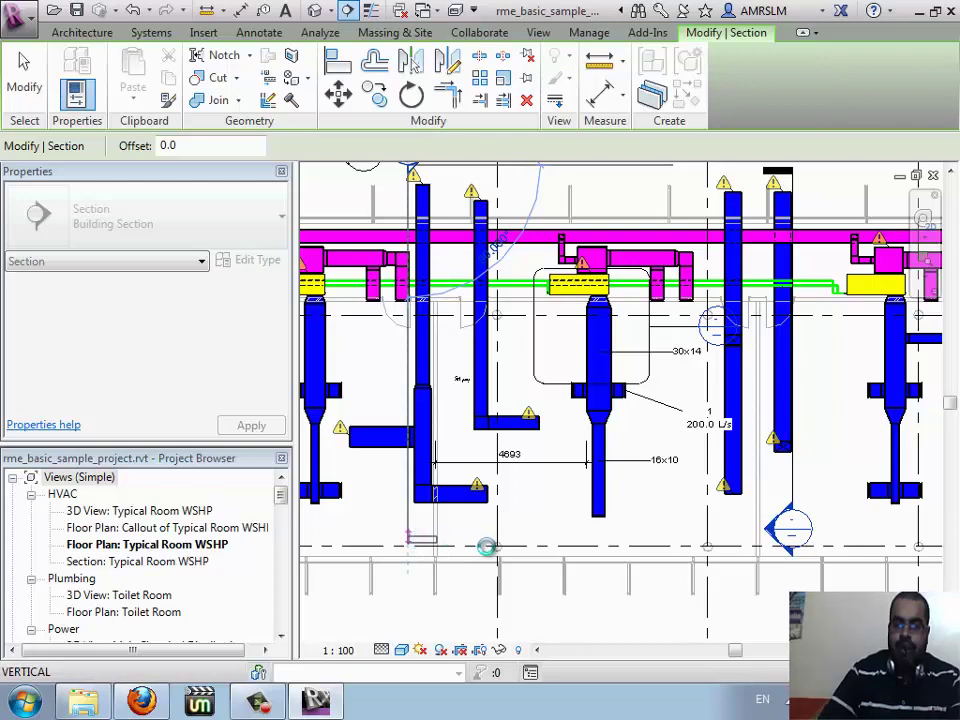
scroll(493, 550, "down", 1)
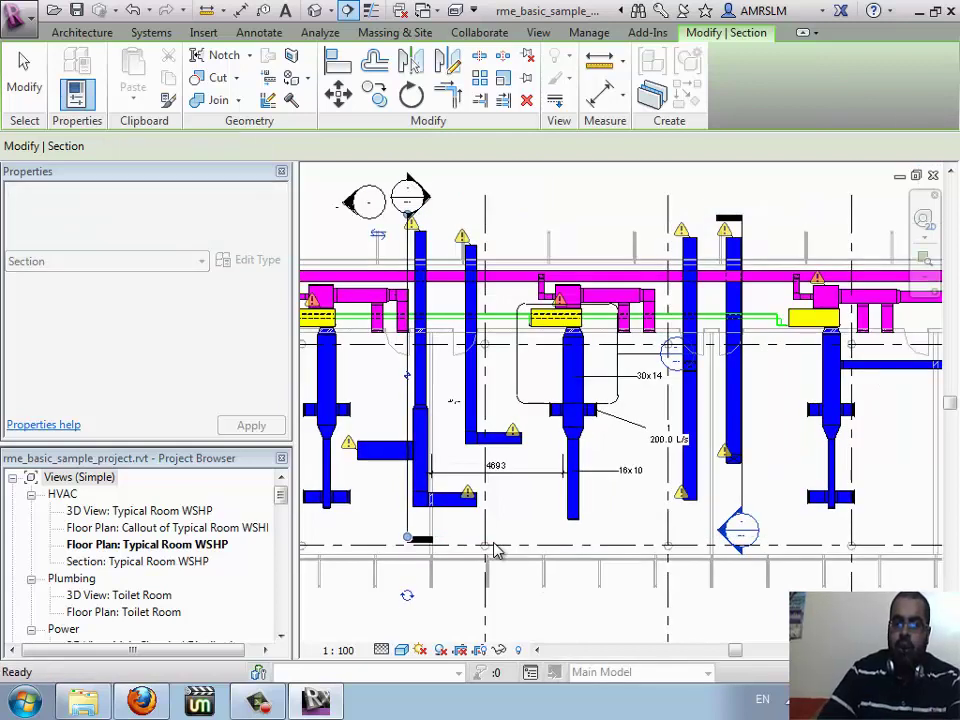
scroll(493, 550, "down", 1)
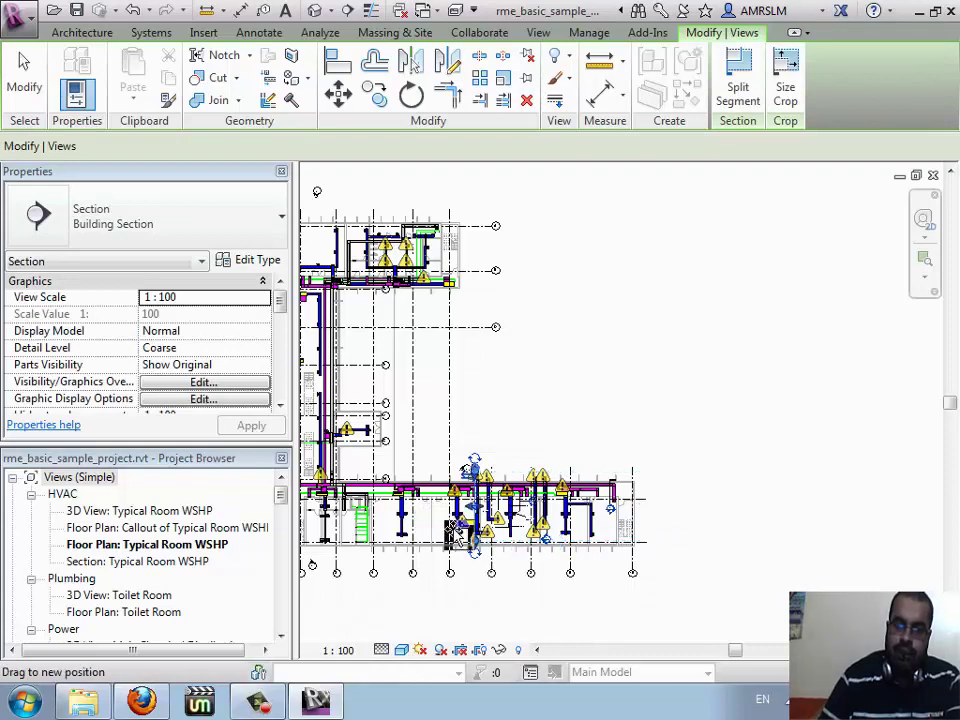
key("Escape")
- Select the new section line and bring up its options menu
scroll(484, 525, "up", 5)
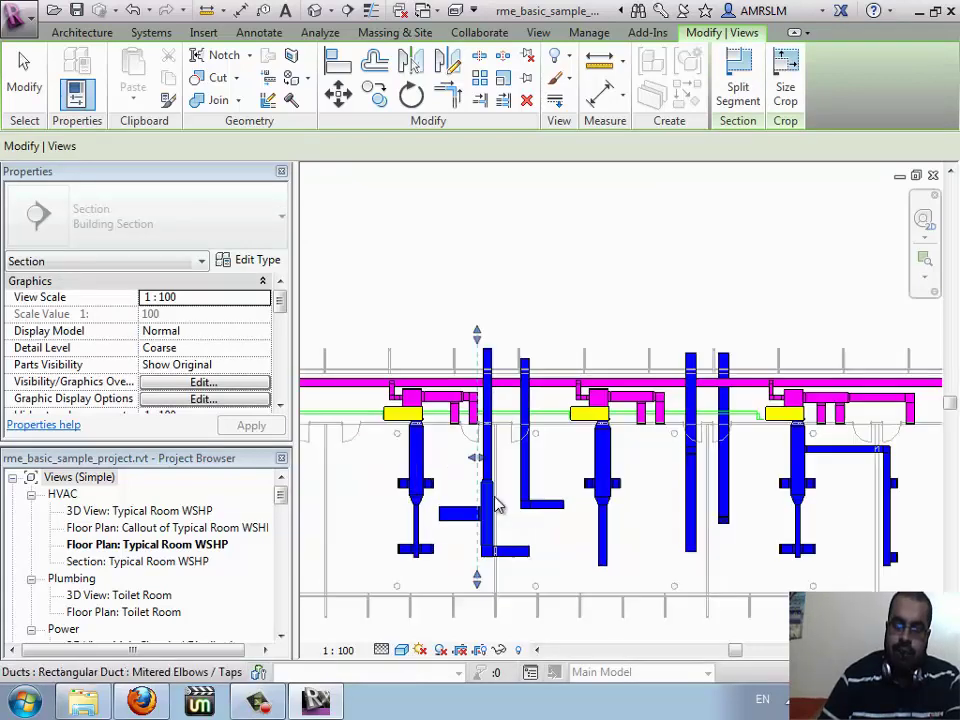
scroll(495, 485, "up", 2)
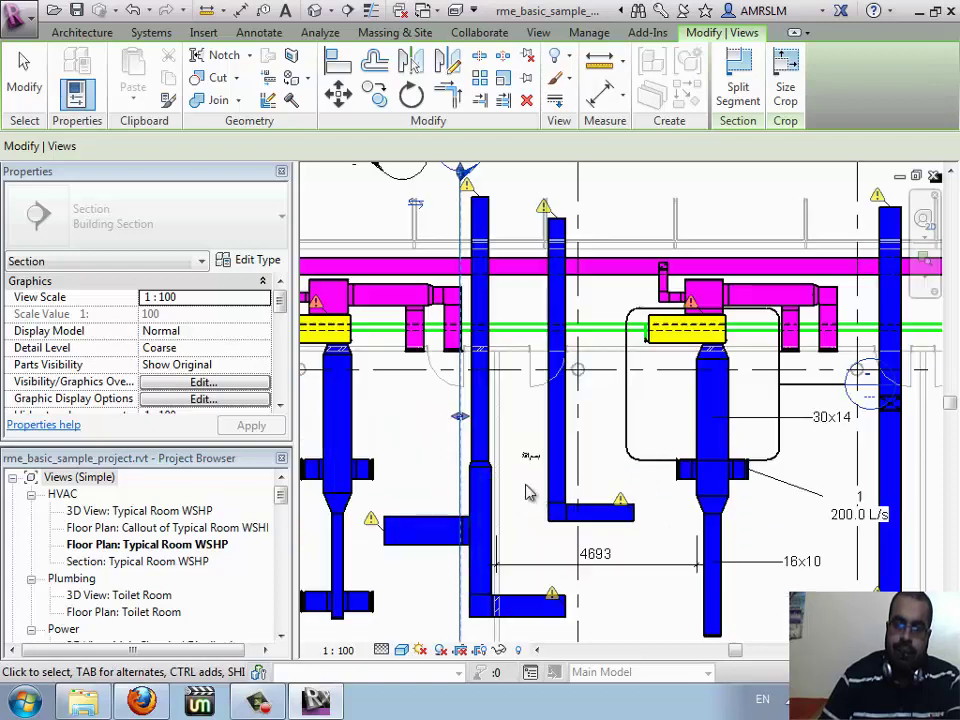
left_click(470, 432)
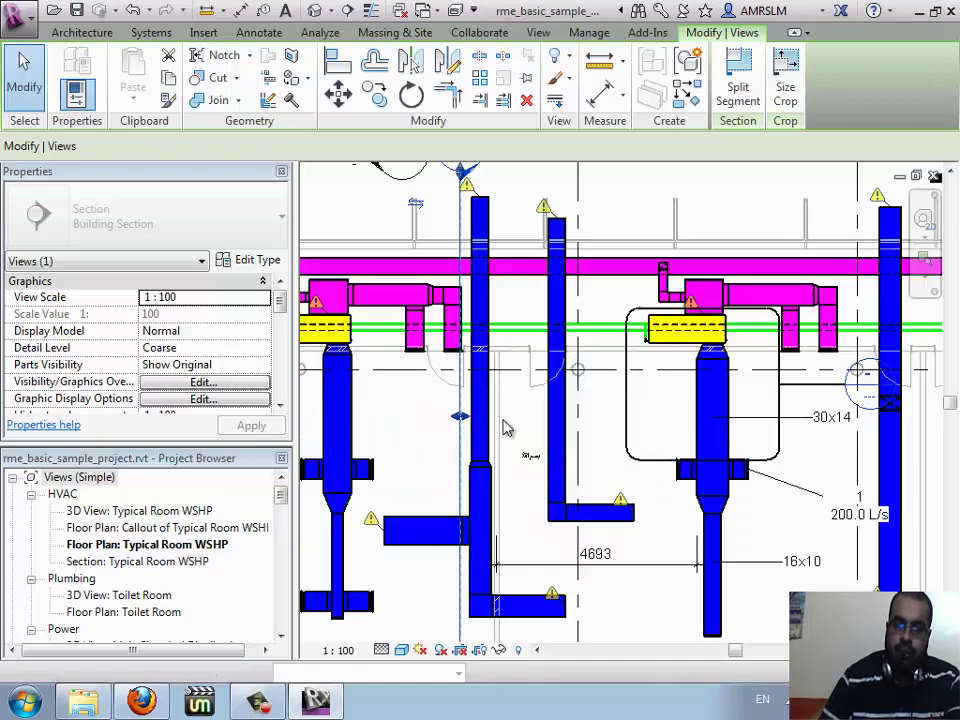
right_click(460, 447)
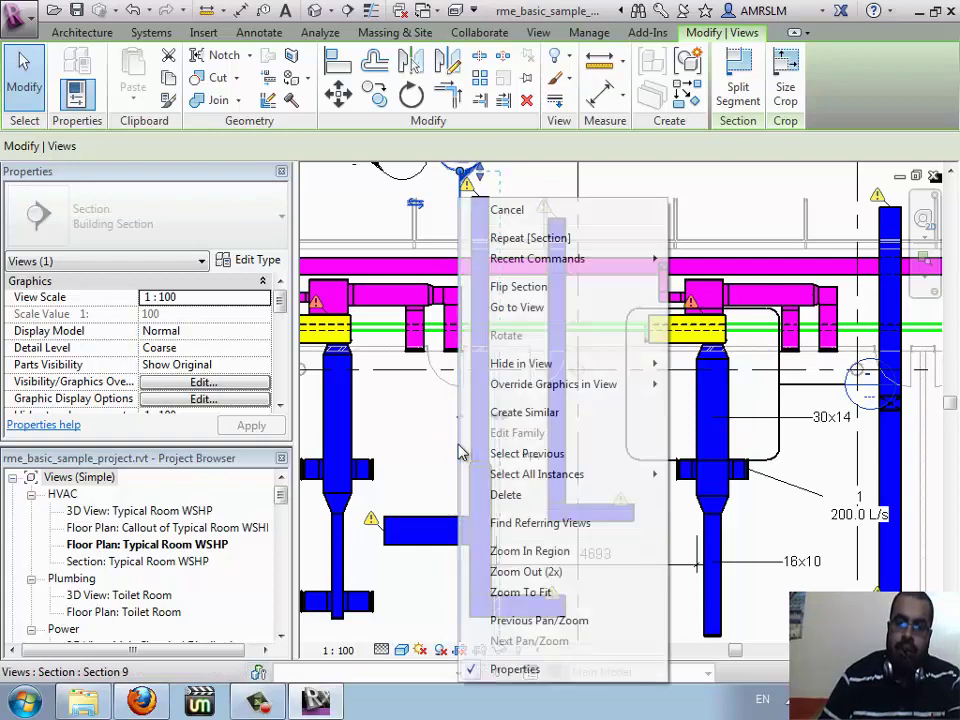
left_click(518, 306)
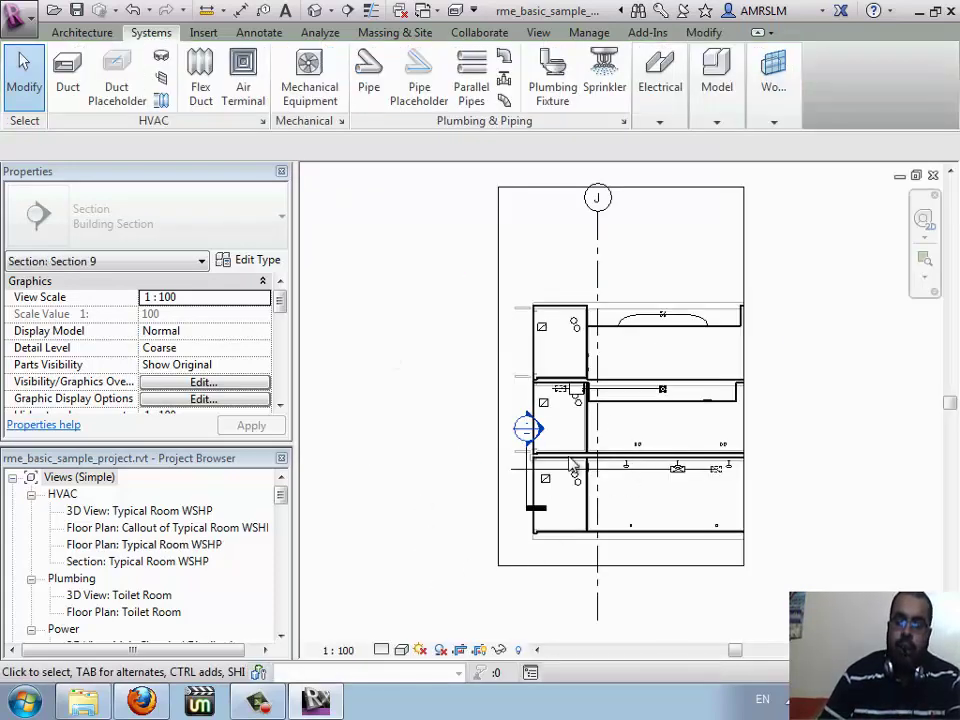
left_click(383, 650)
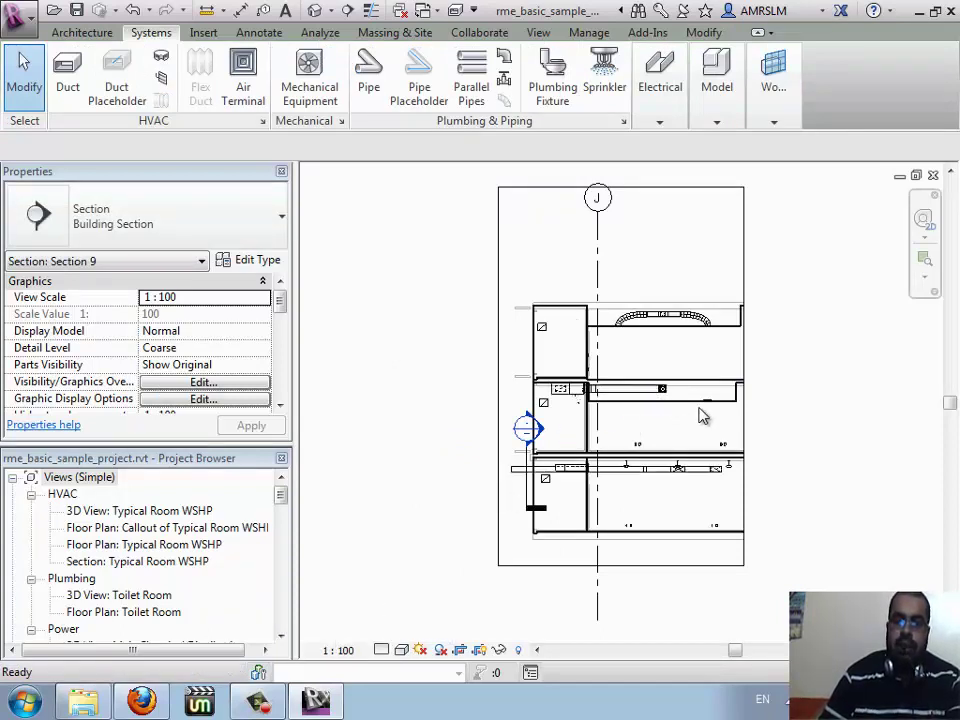
scroll(563, 513, "up", 5)
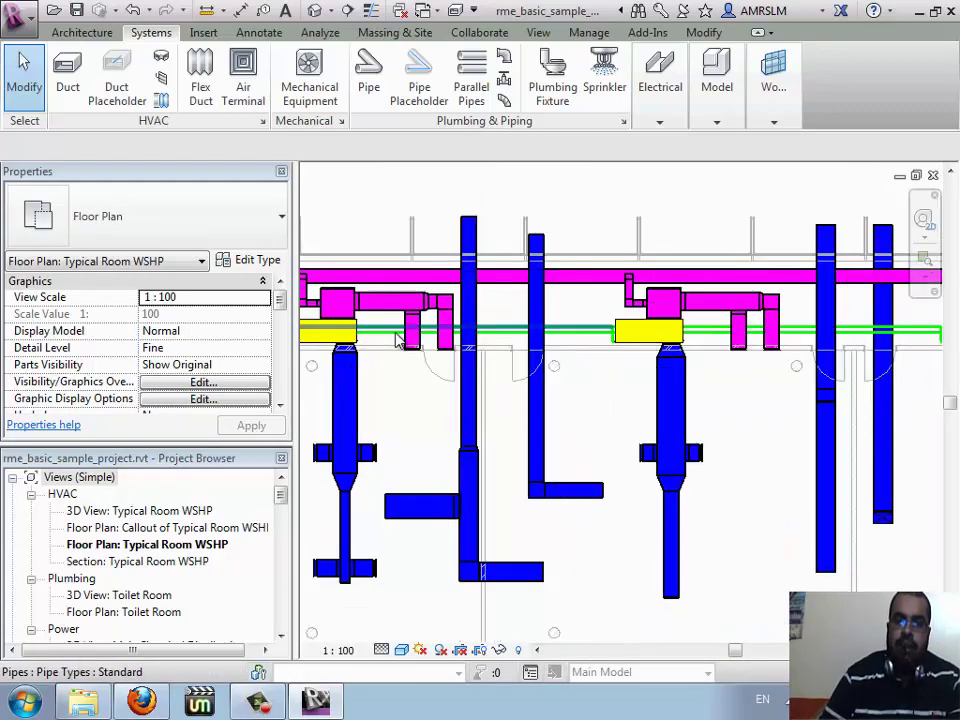
- Draw an auto-tagged 12×20 horizontal duct at 3000 mm offset below the room
left_click(67, 75)
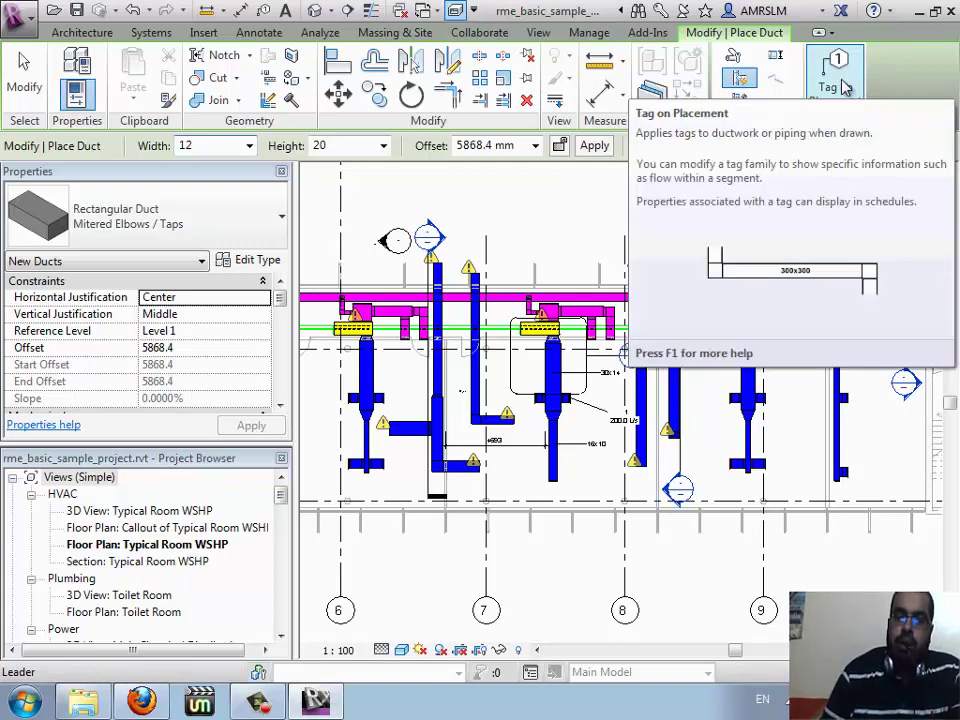
left_click(843, 88)
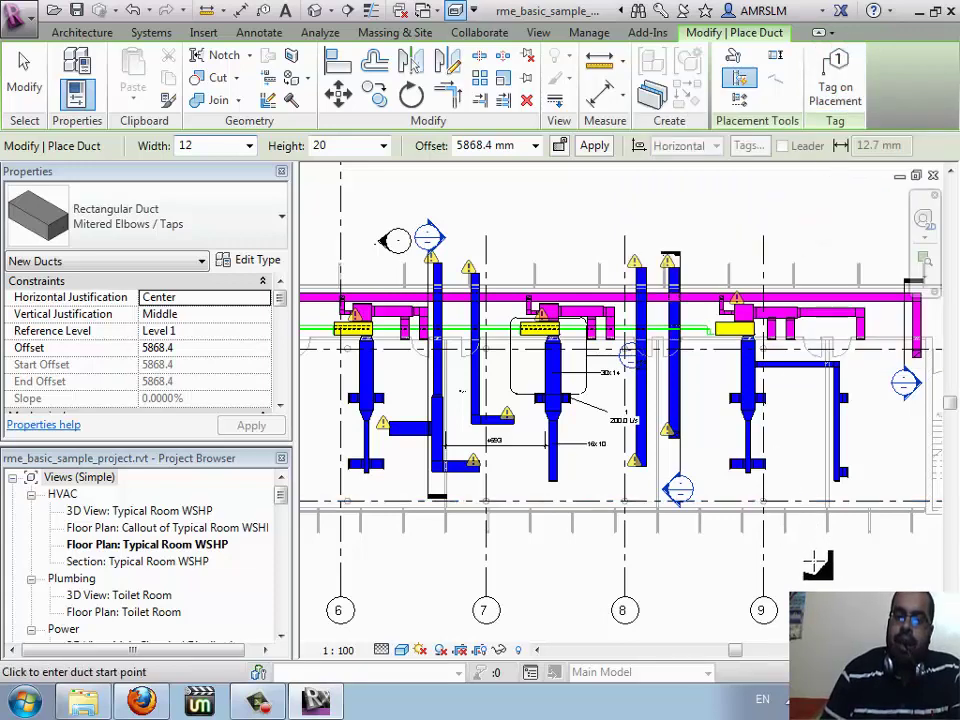
left_click(729, 556)
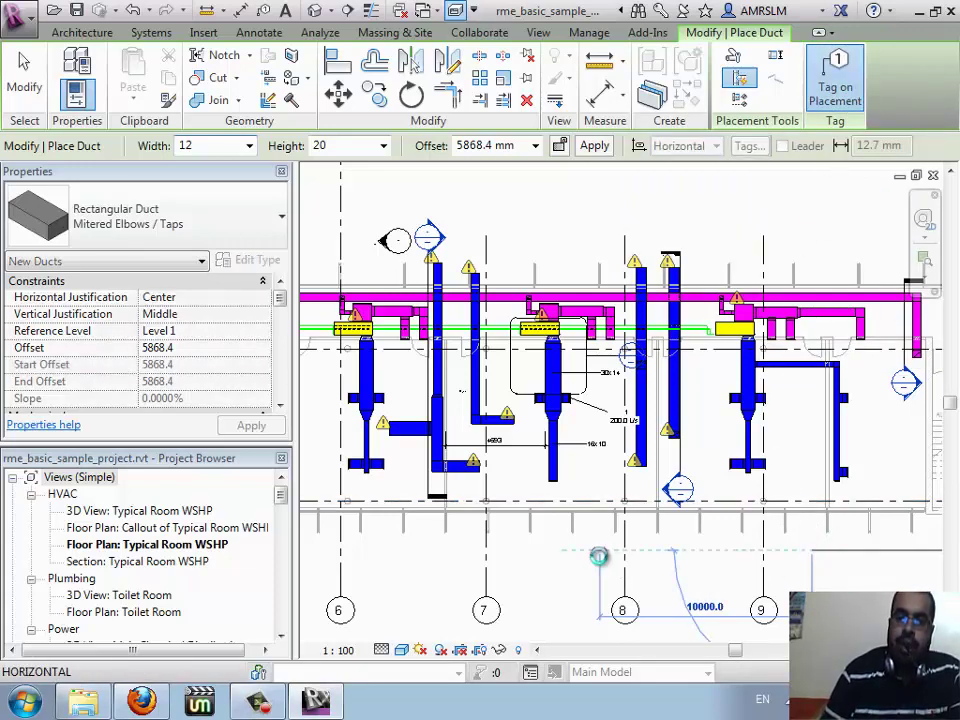
left_click(536, 146)
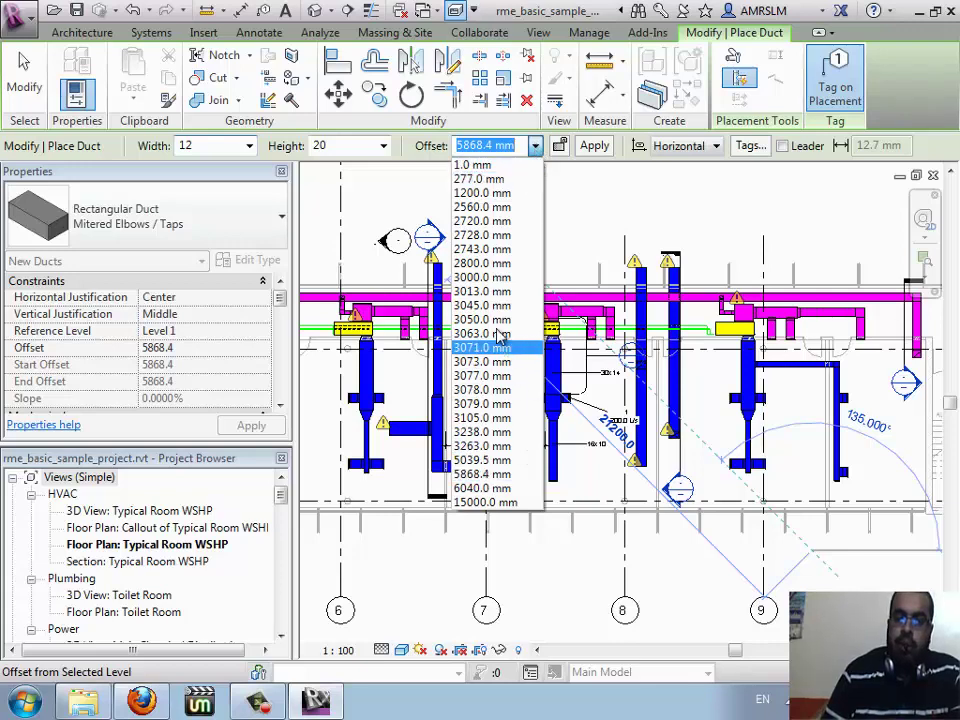
key("Escape")
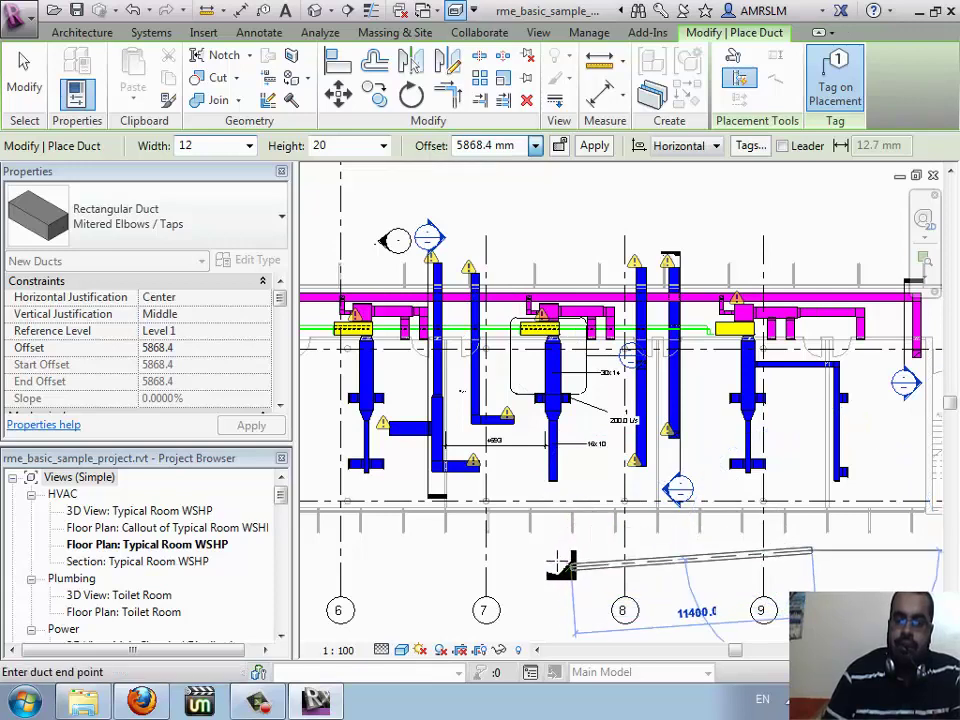
key("Down")
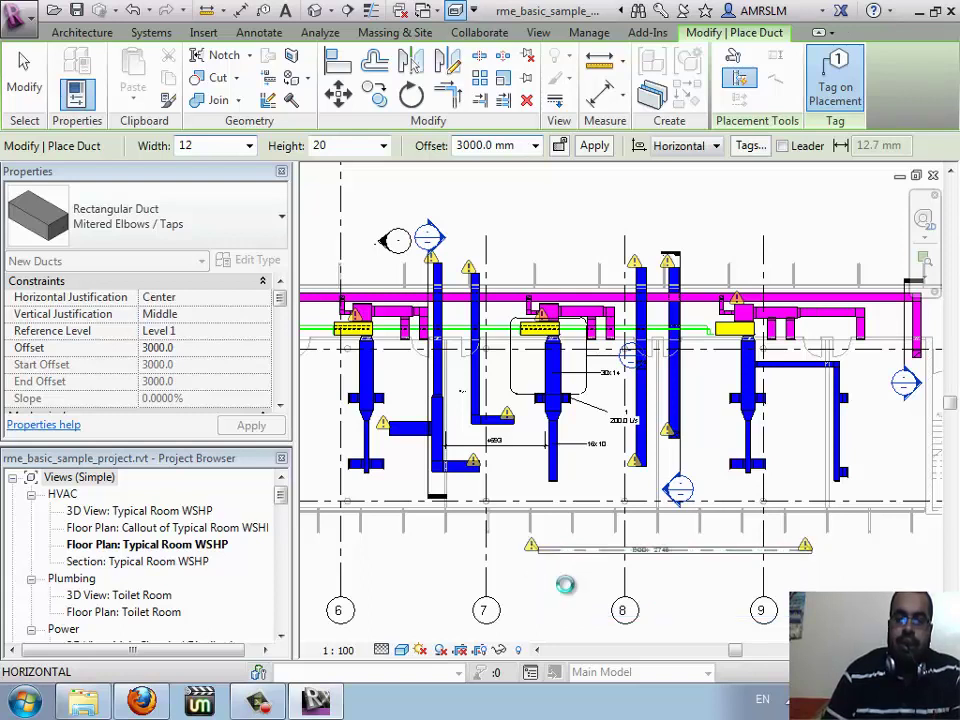
left_click(566, 586)
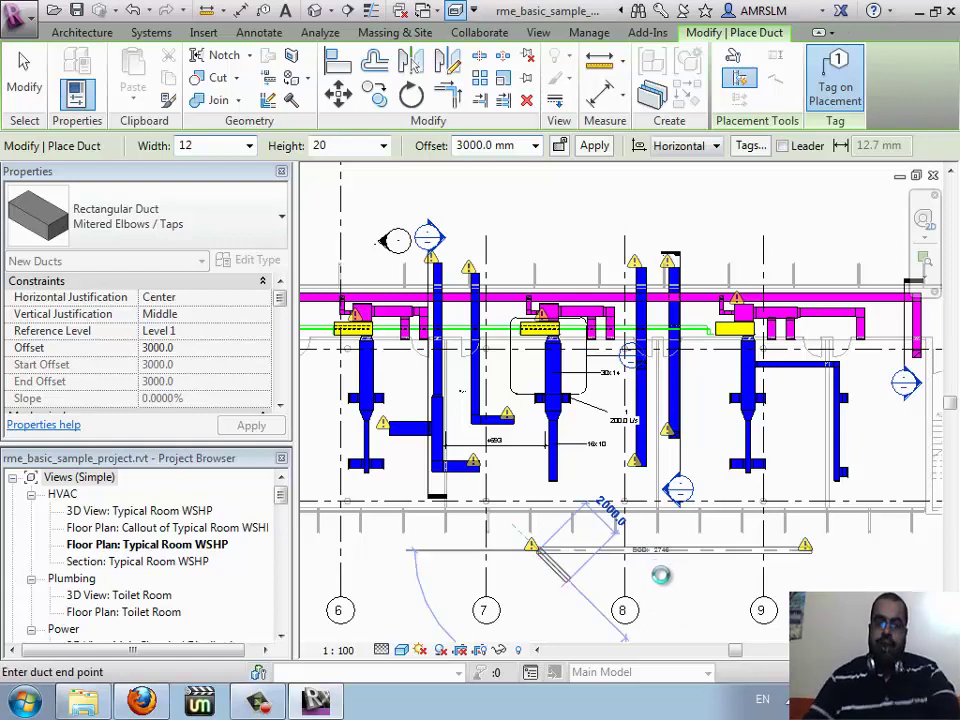
key("Escape")
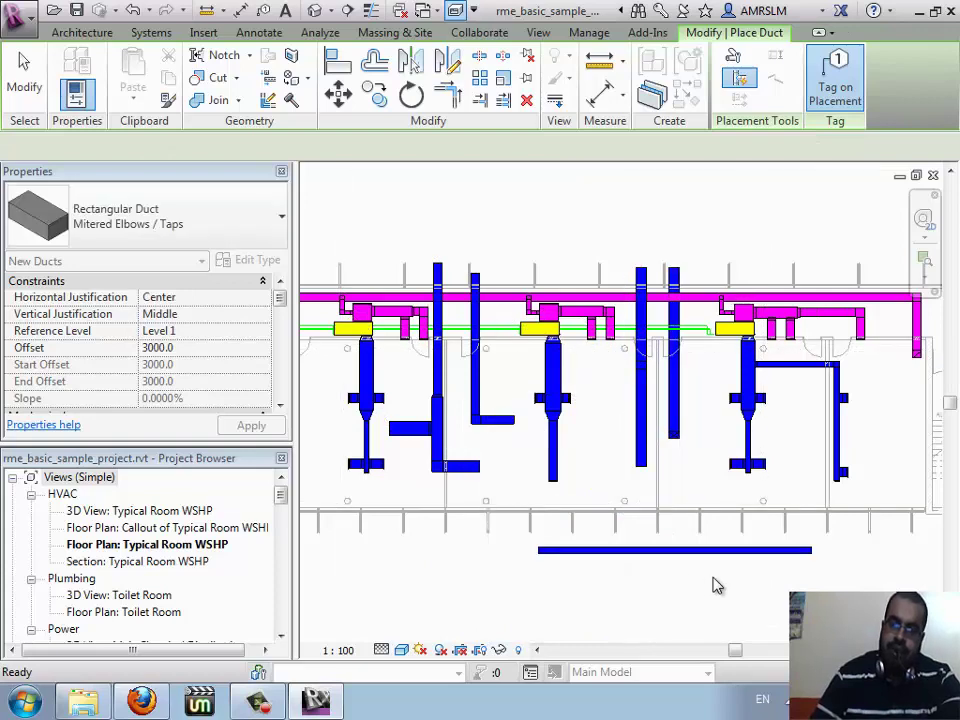
scroll(712, 583, "up", 3)
key("Escape")
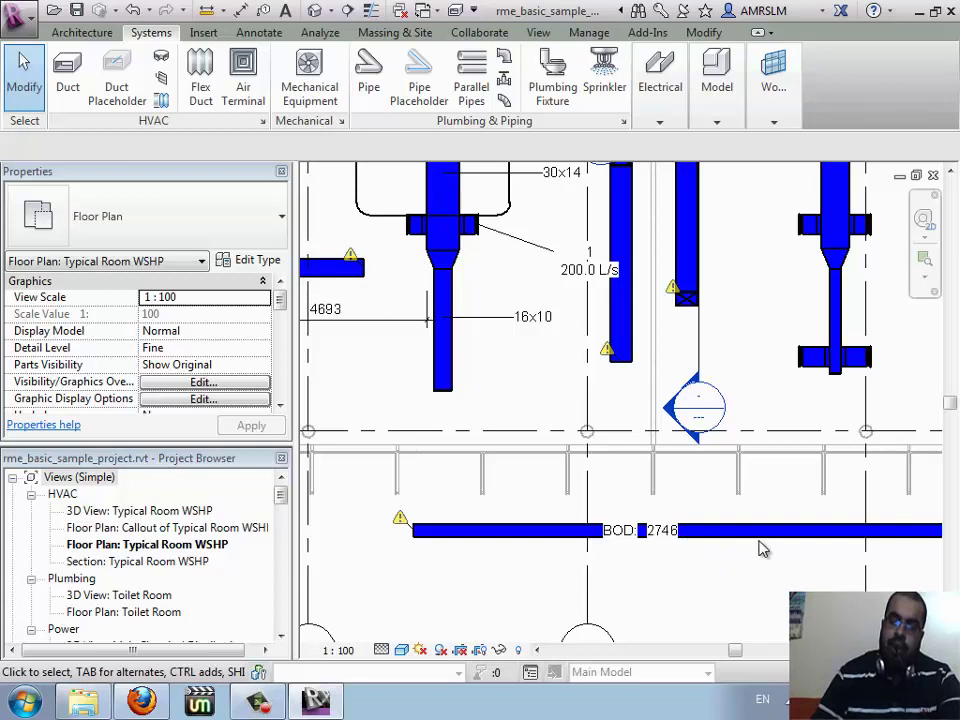
left_click(751, 616)
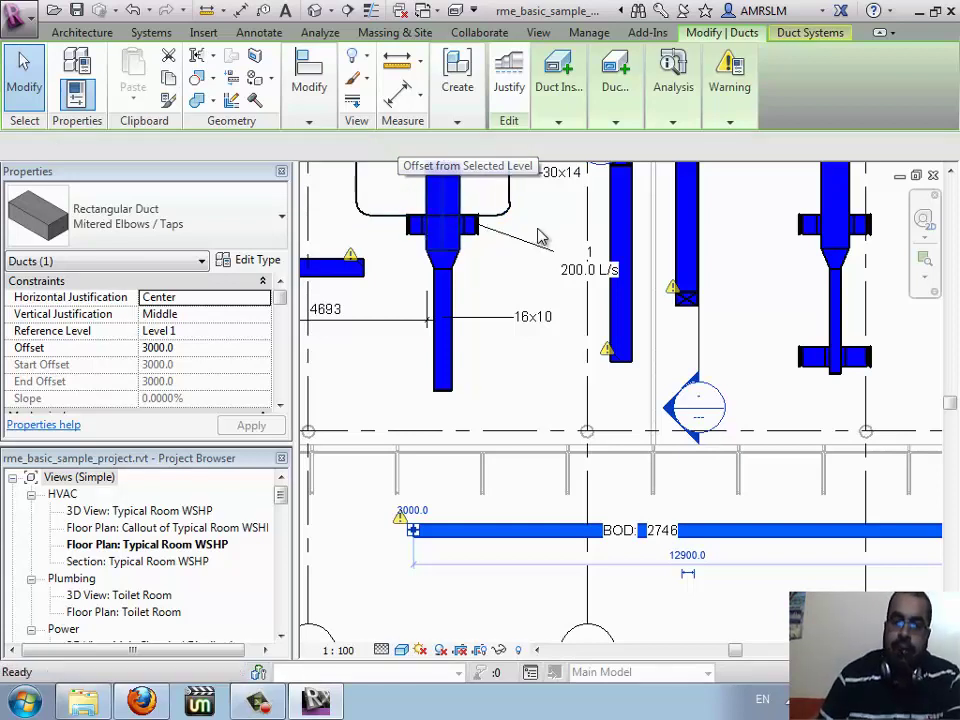
key("Escape")
- Set the new duct's vertical justification to Bottom
left_click(67, 75)
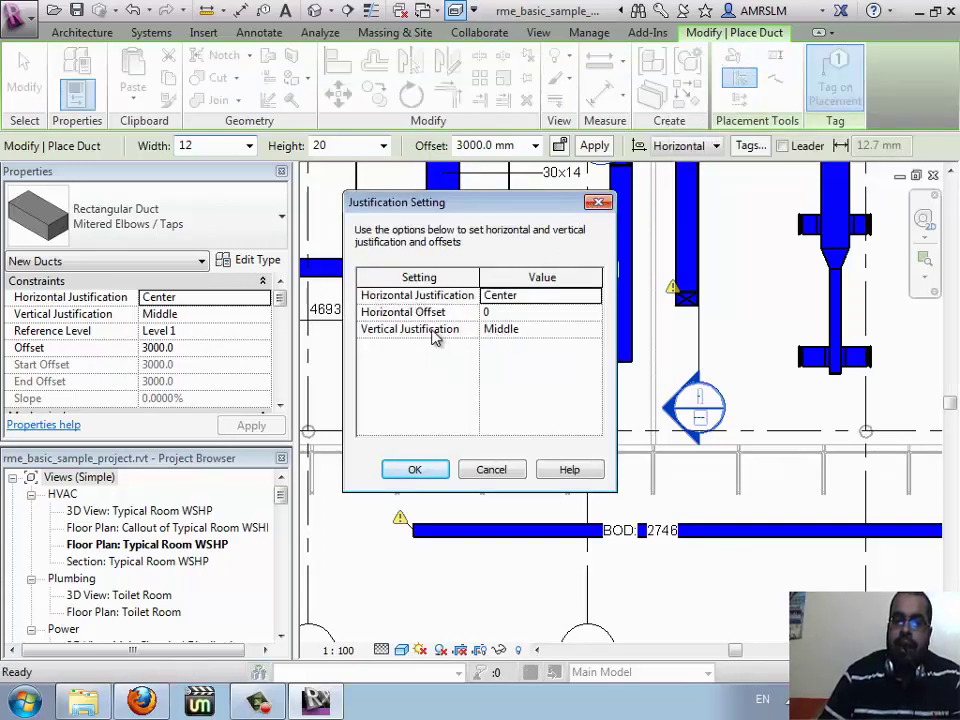
left_click(585, 335)
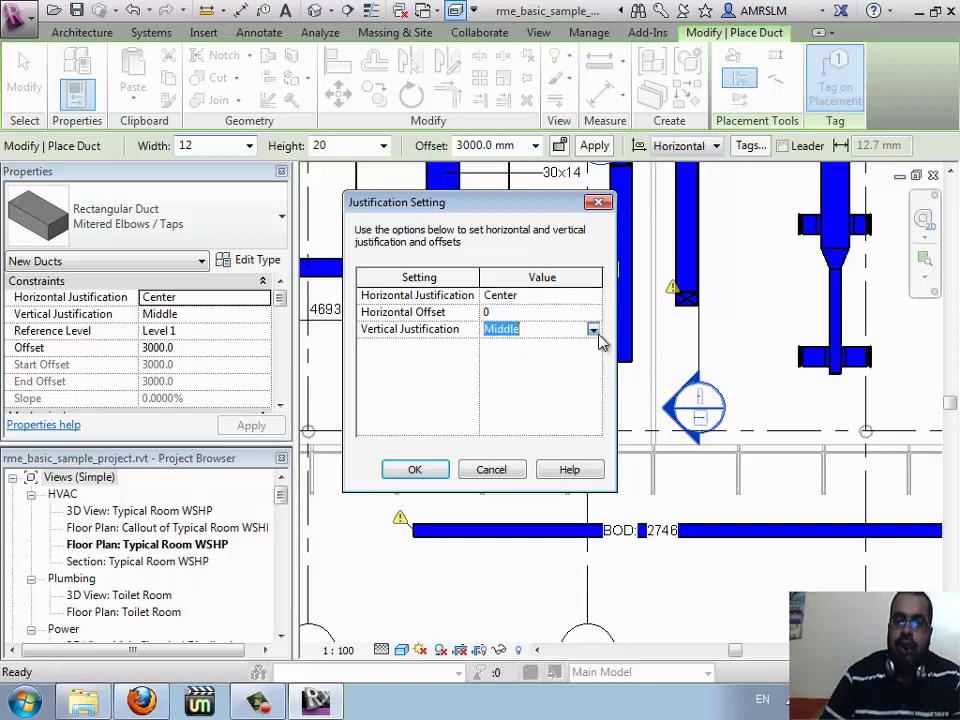
left_click(595, 332)
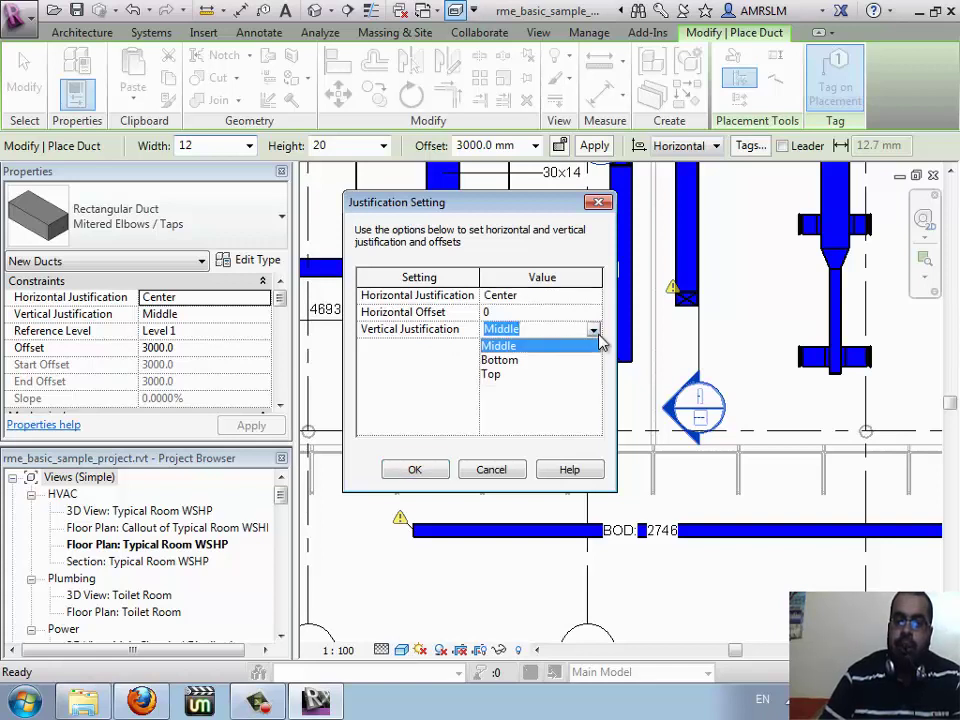
left_click(510, 362)
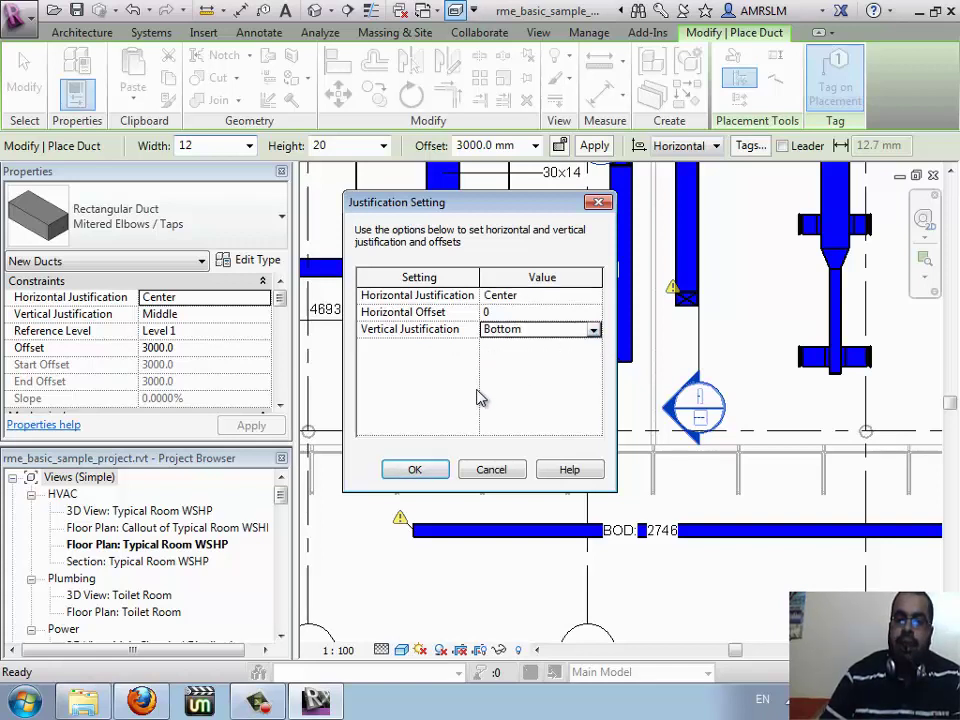
left_click(435, 476)
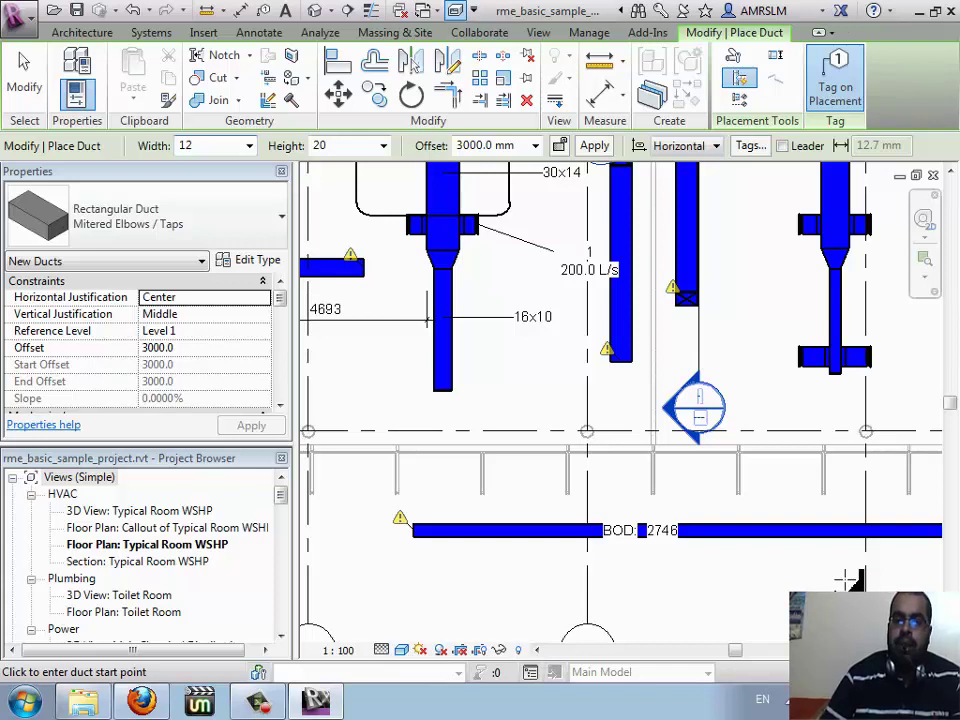
- Draw the second duct, tagged BOD: 3000, below the first and reopen justification settings
left_click(847, 579)
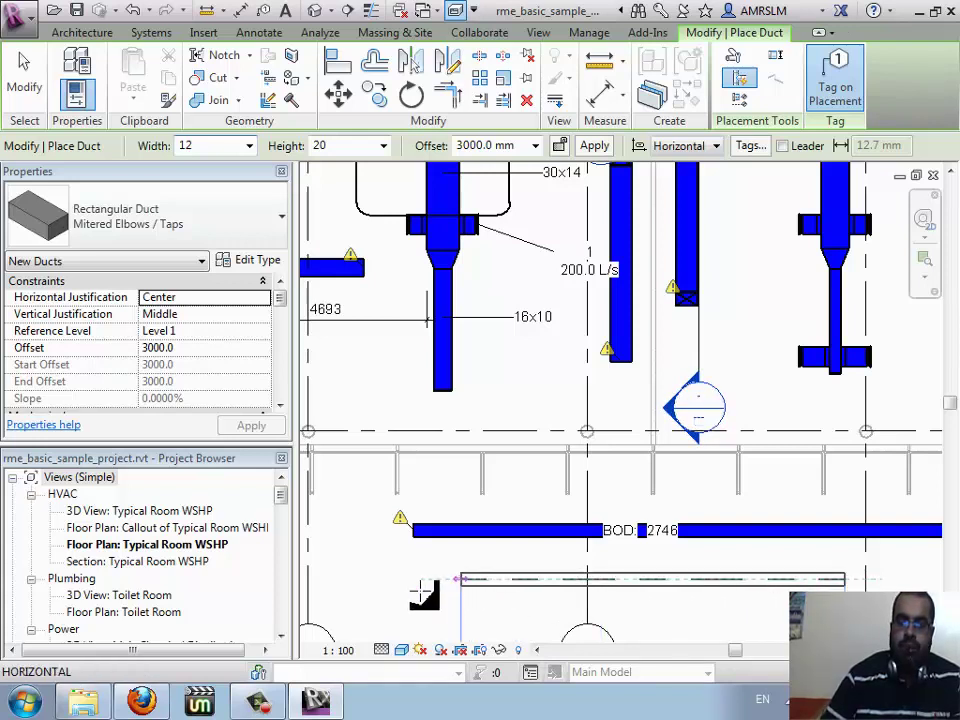
left_click(422, 582)
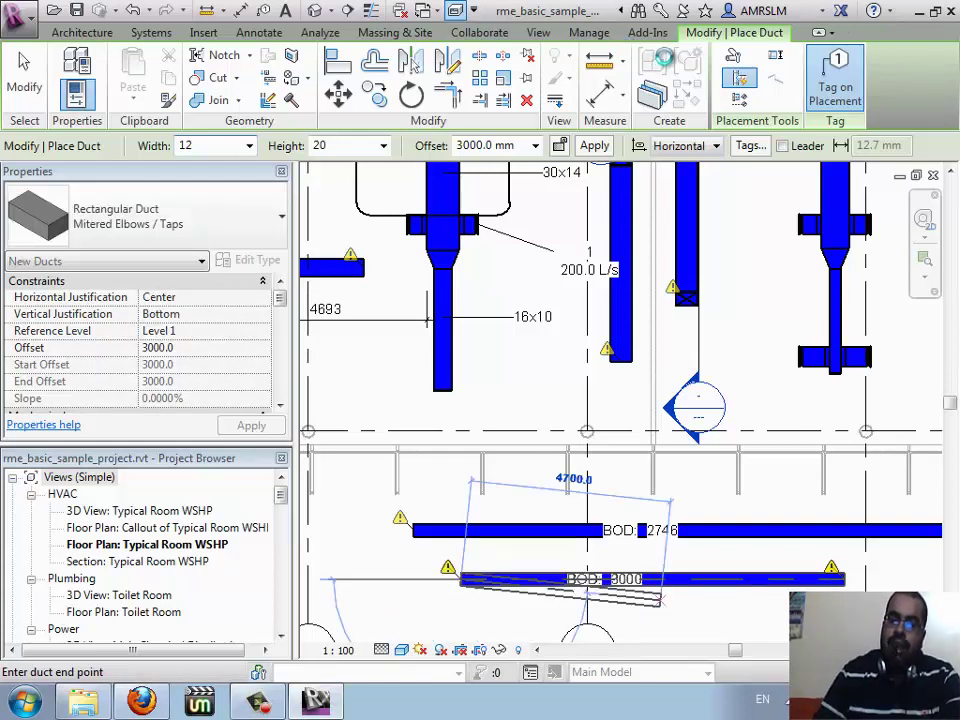
key("Escape")
key("Escape")
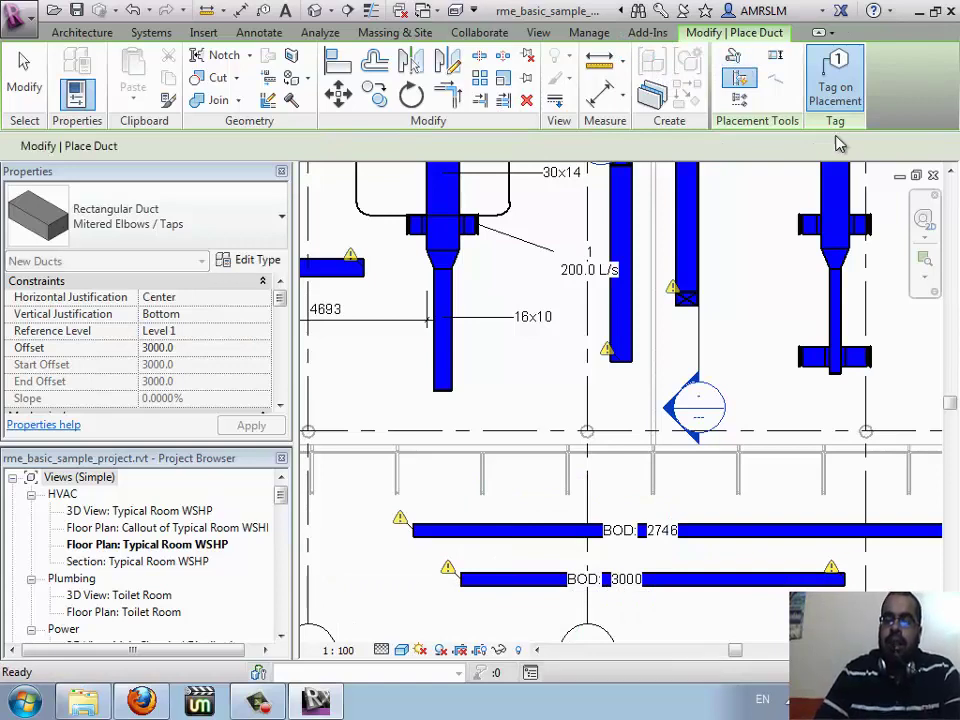
left_click(736, 59)
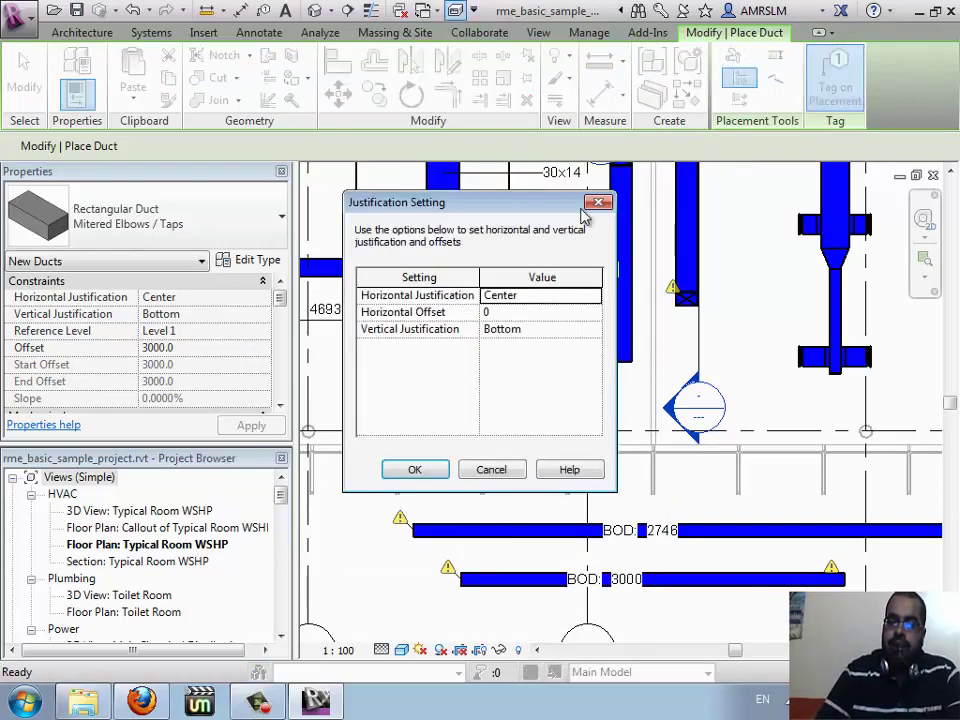
- Switch vertical justification to Top and draw a third duct from grid 9 to grid 8
left_click(594, 331)
left_click(536, 376)
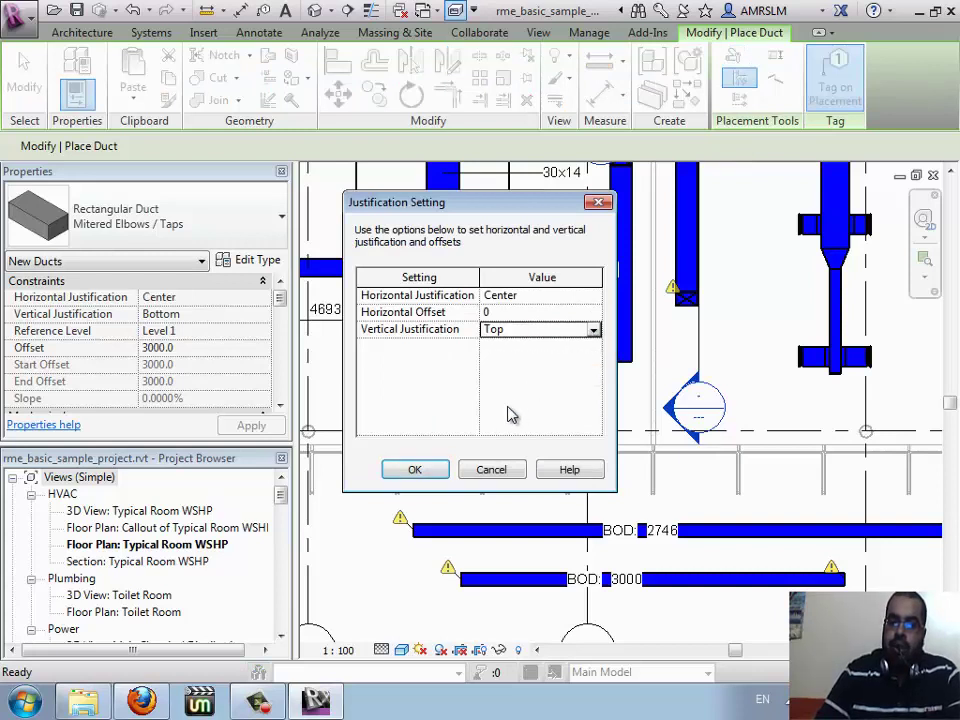
left_click(419, 476)
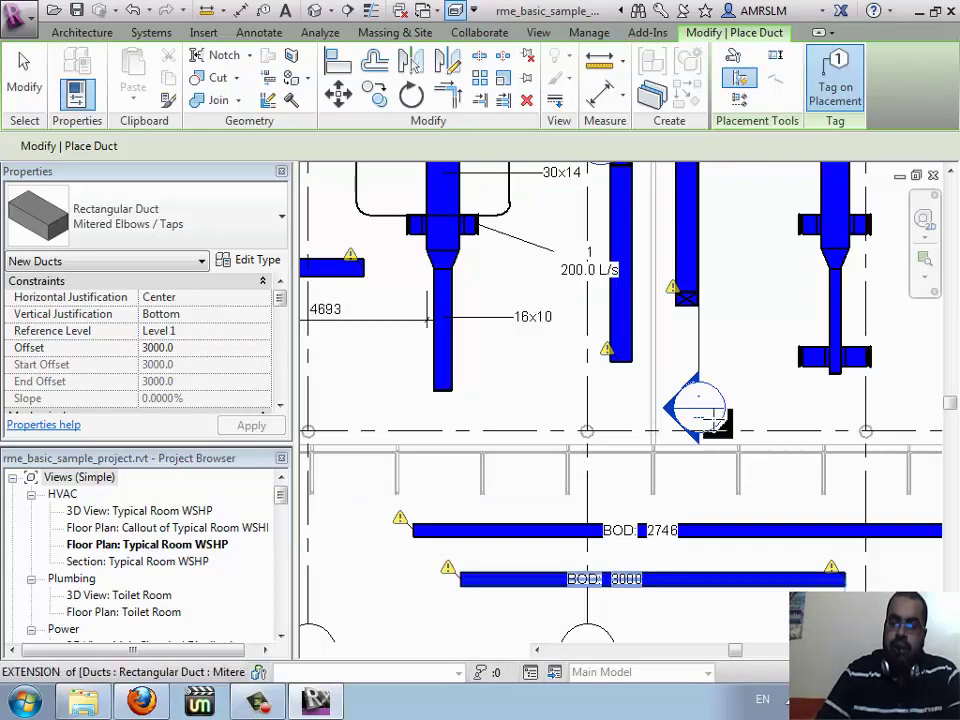
middle_click_drag(703, 321, 718, 392)
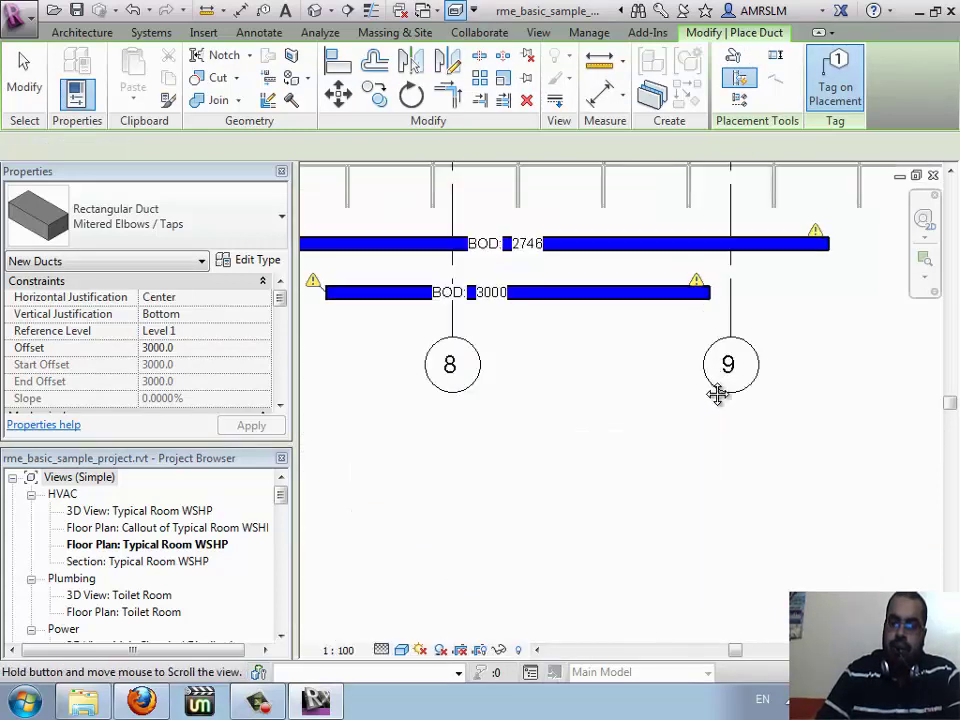
left_click(789, 318)
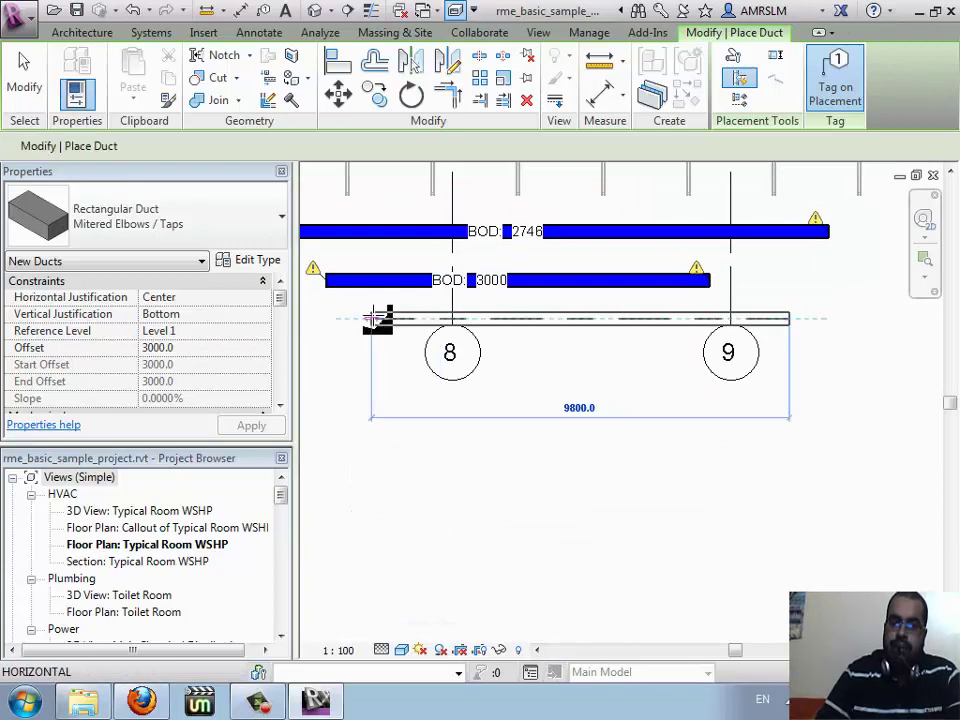
left_click(373, 319)
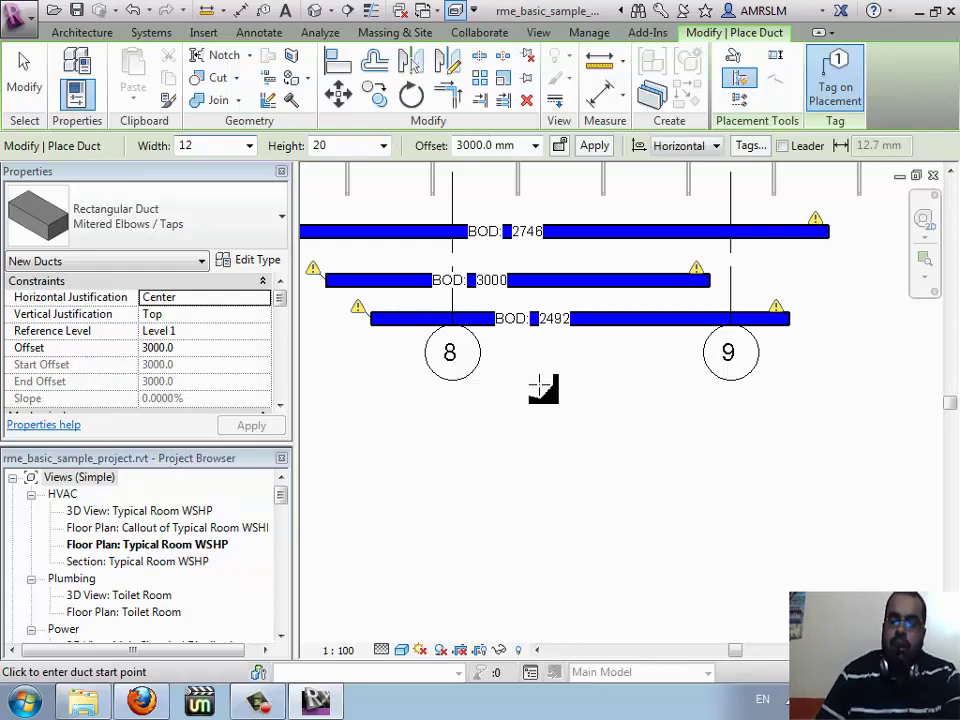
- Cut a vertical section across the three new ducts
left_click(347, 10)
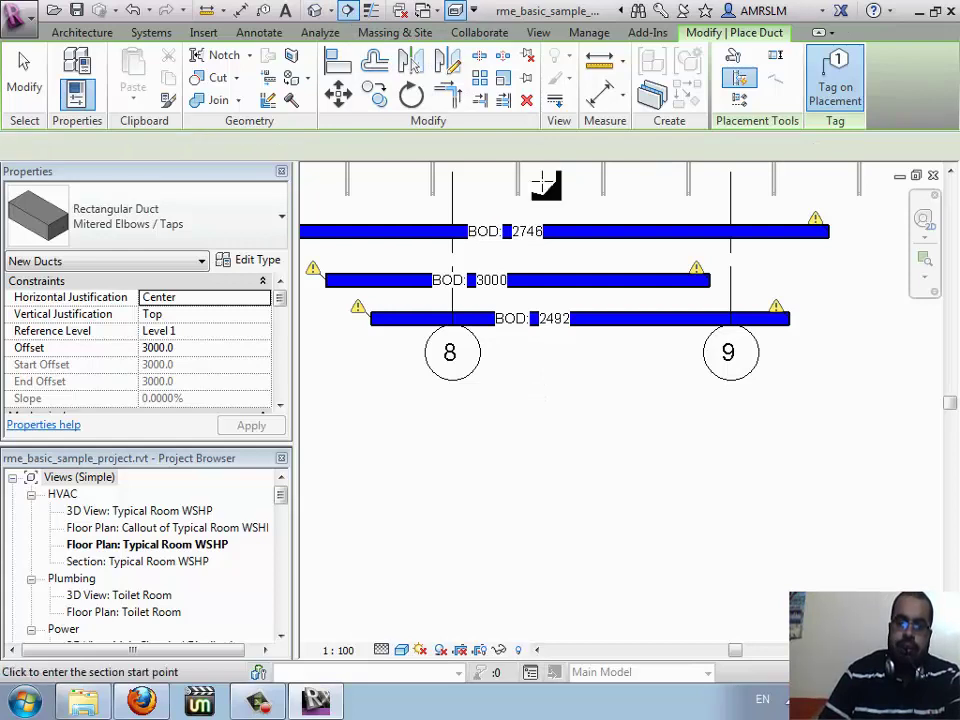
left_click(548, 180)
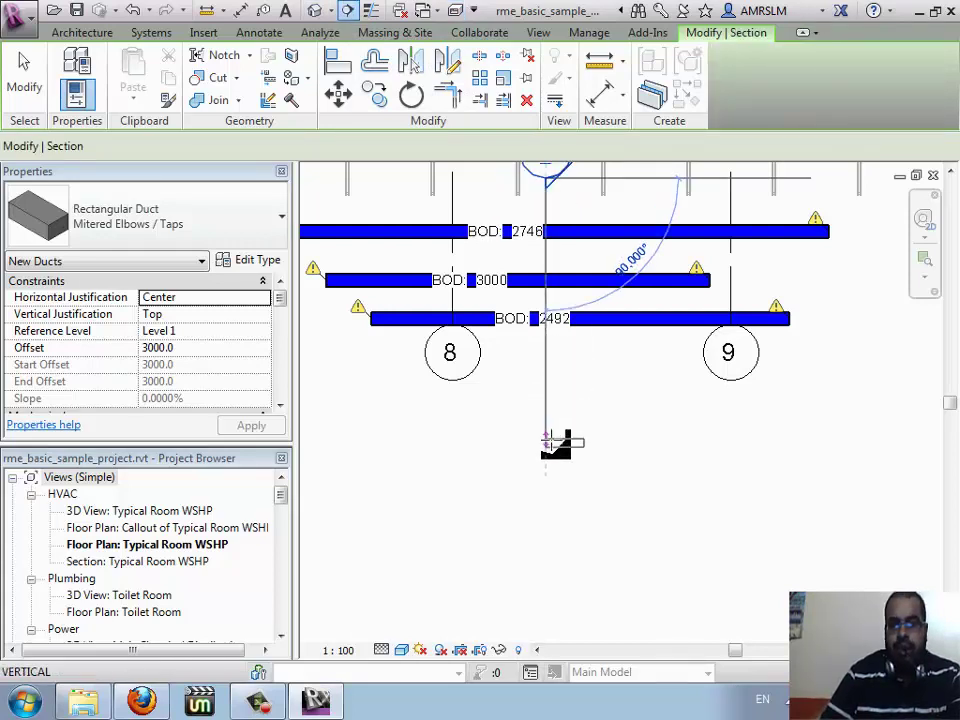
left_click(548, 443)
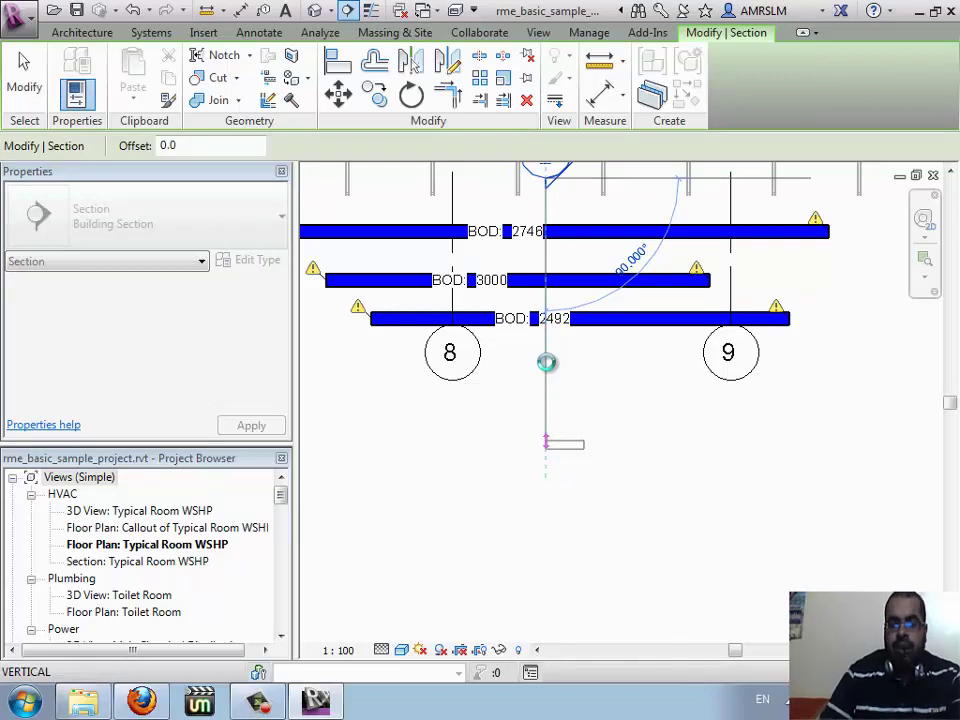
key("Escape")
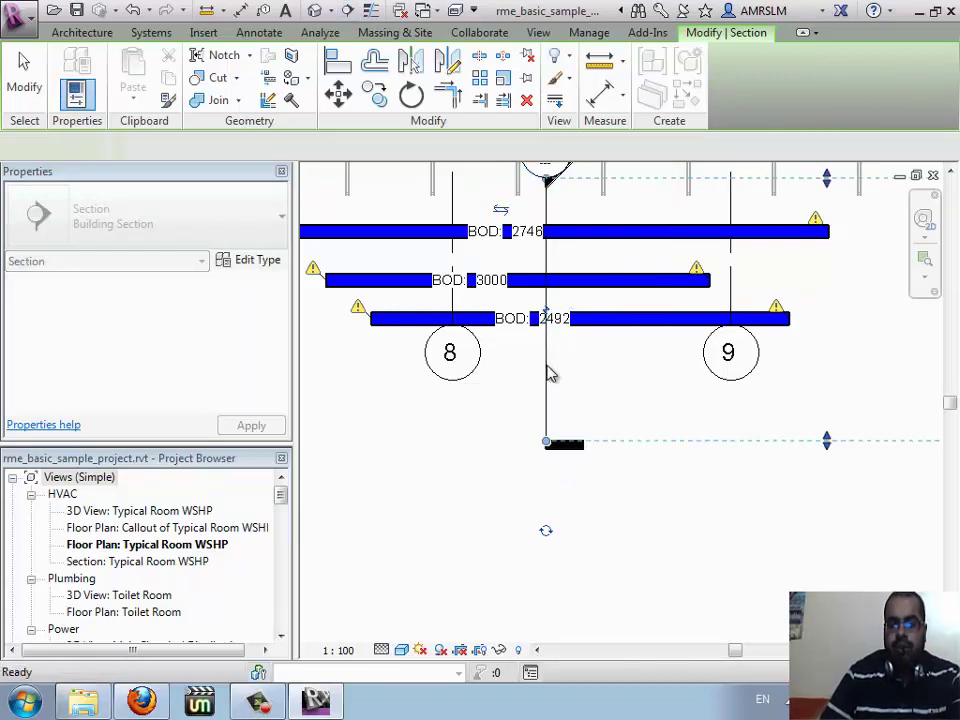
- Check the ducts in Section 10, then return to the Typical Room WSHP floor plan
right_click(548, 373)
left_click(613, 311)
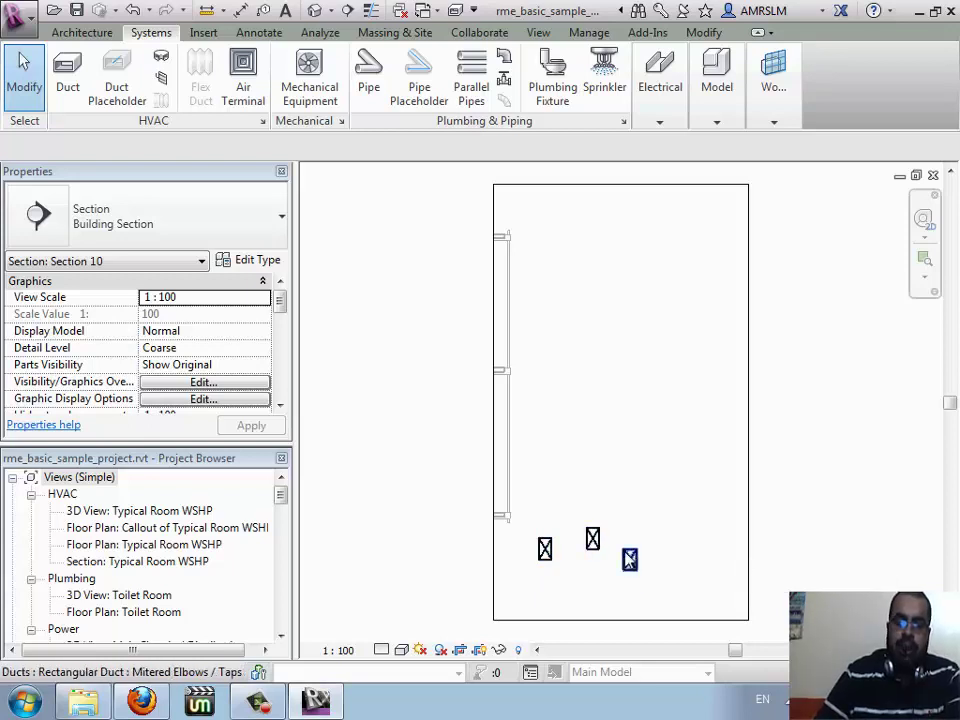
key("ctrl+Tab")
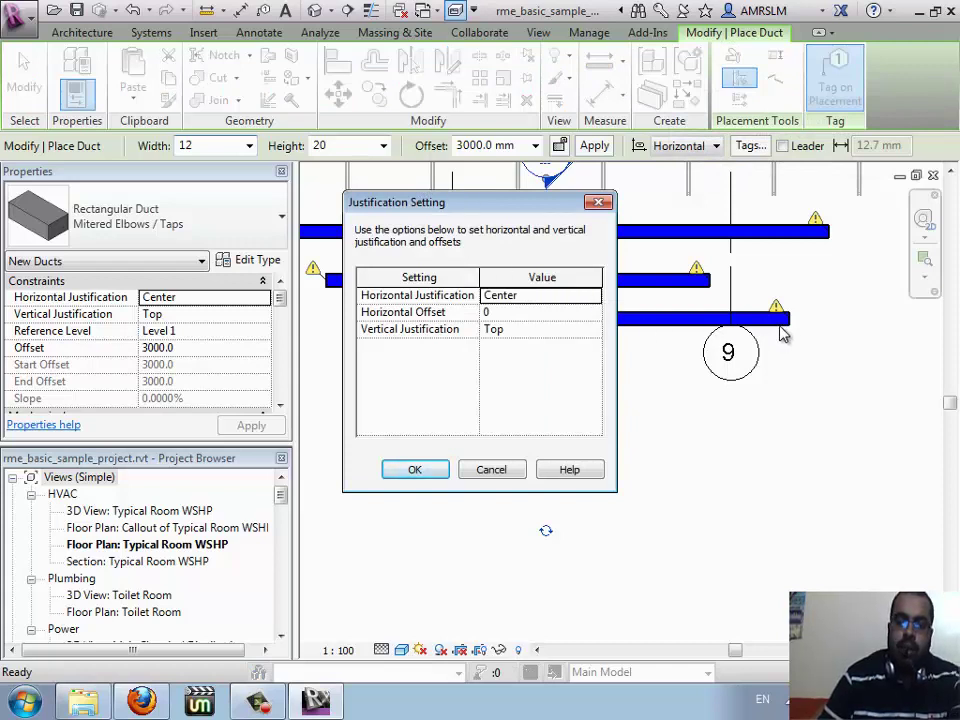
- Keep horizontal justification at Center, start a duct right of the section, then cancel it
left_click(594, 296)
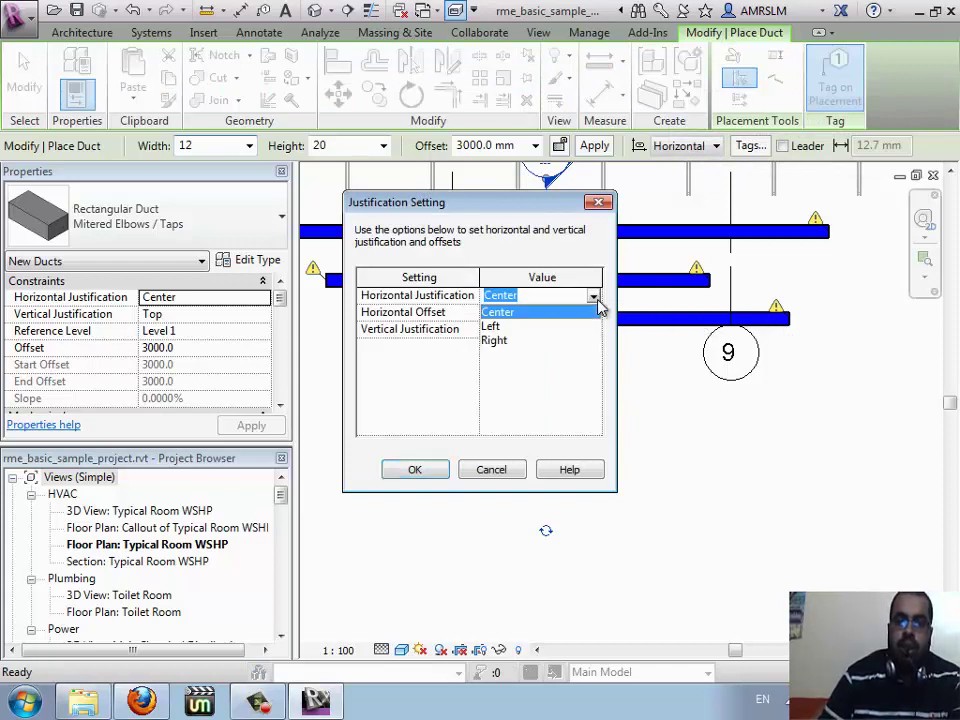
left_click(528, 312)
key("Return")
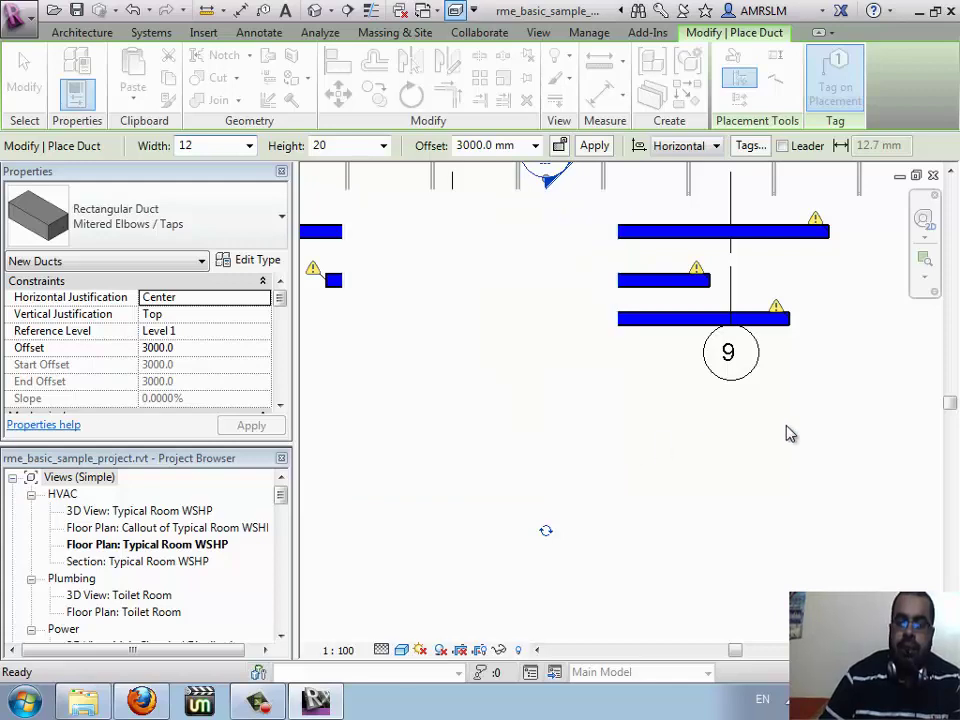
left_click(810, 433)
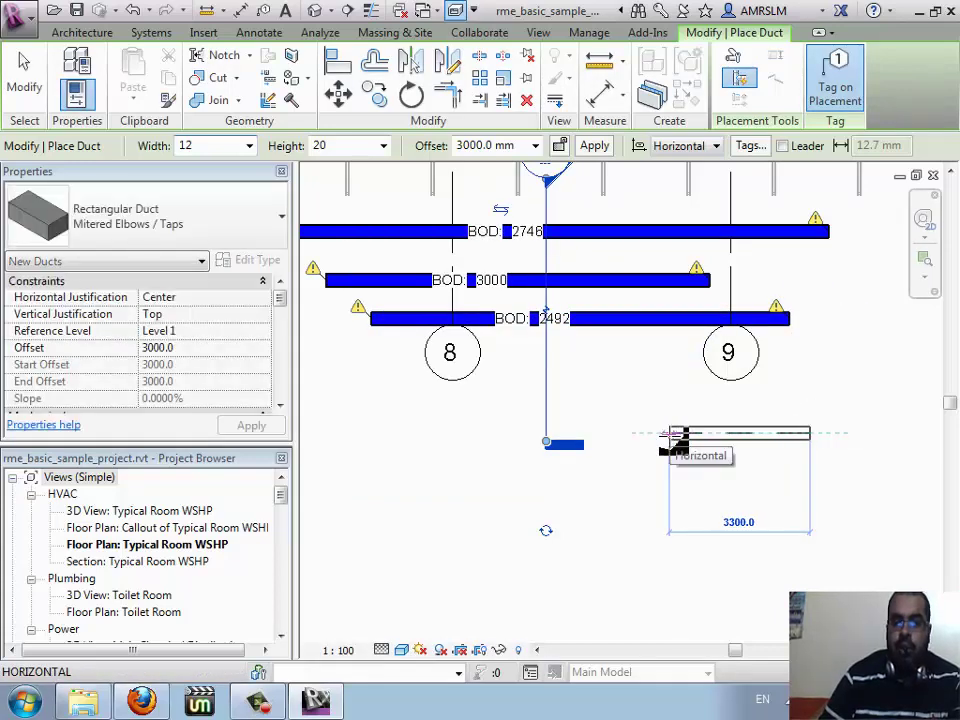
key("Escape")
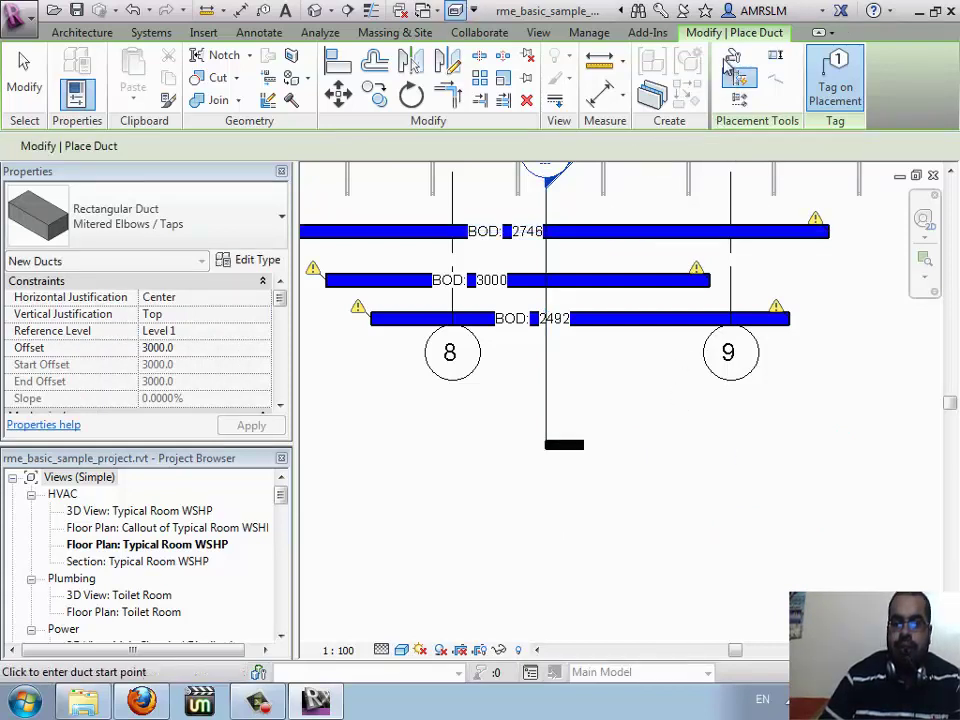
- Set horizontal justification to Right and complete the 9800 mm duct below grids 8 and 9
left_click(733, 62)
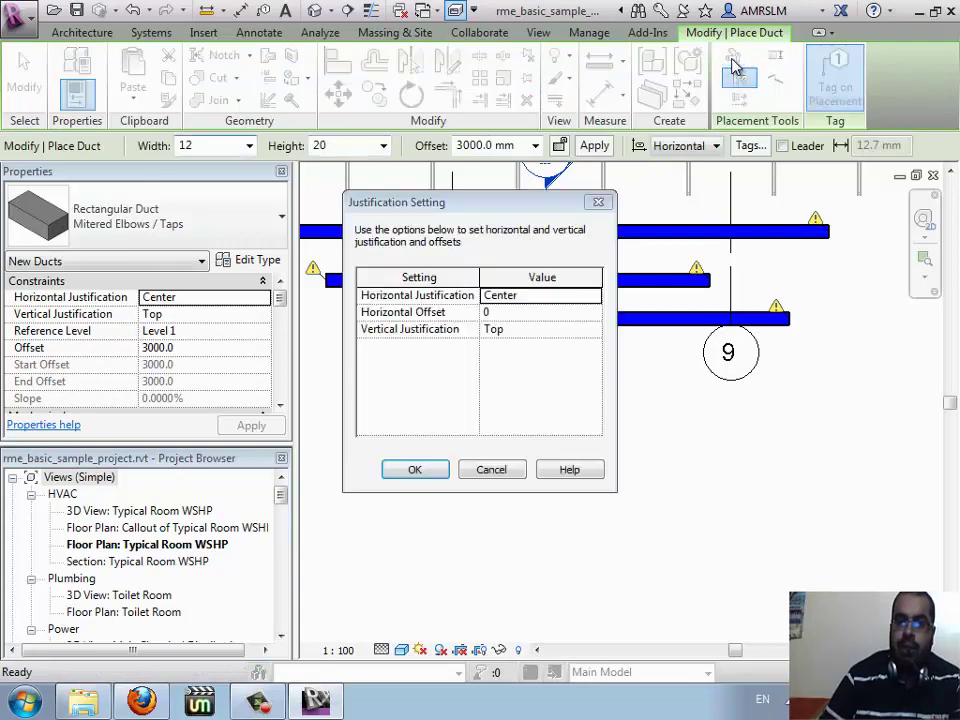
left_click(593, 295)
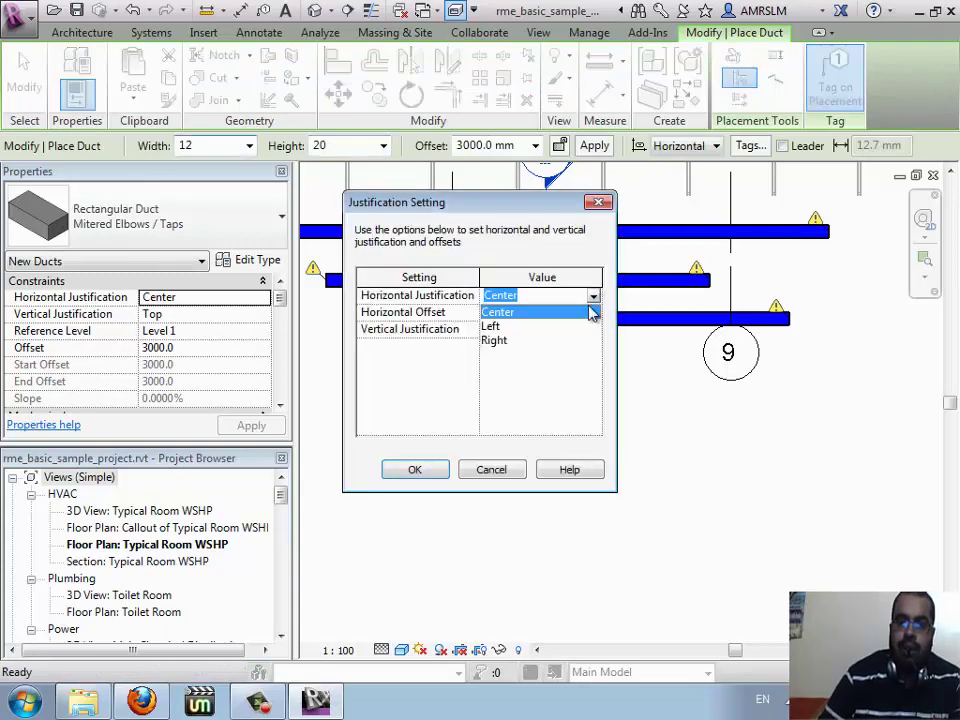
left_click(512, 340)
left_click(412, 472)
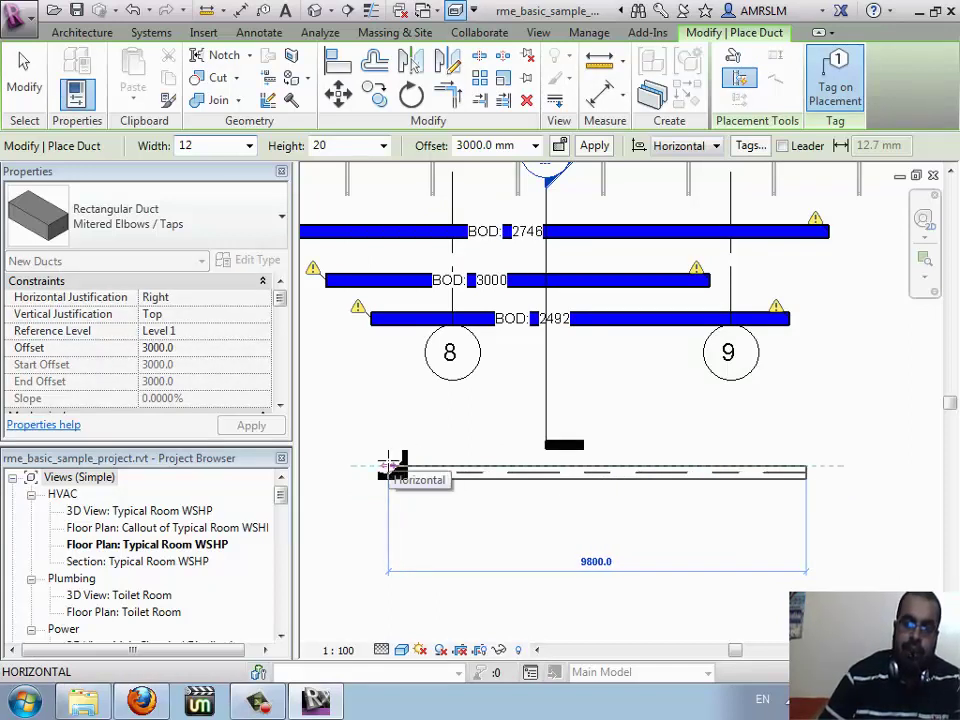
left_click(452, 466)
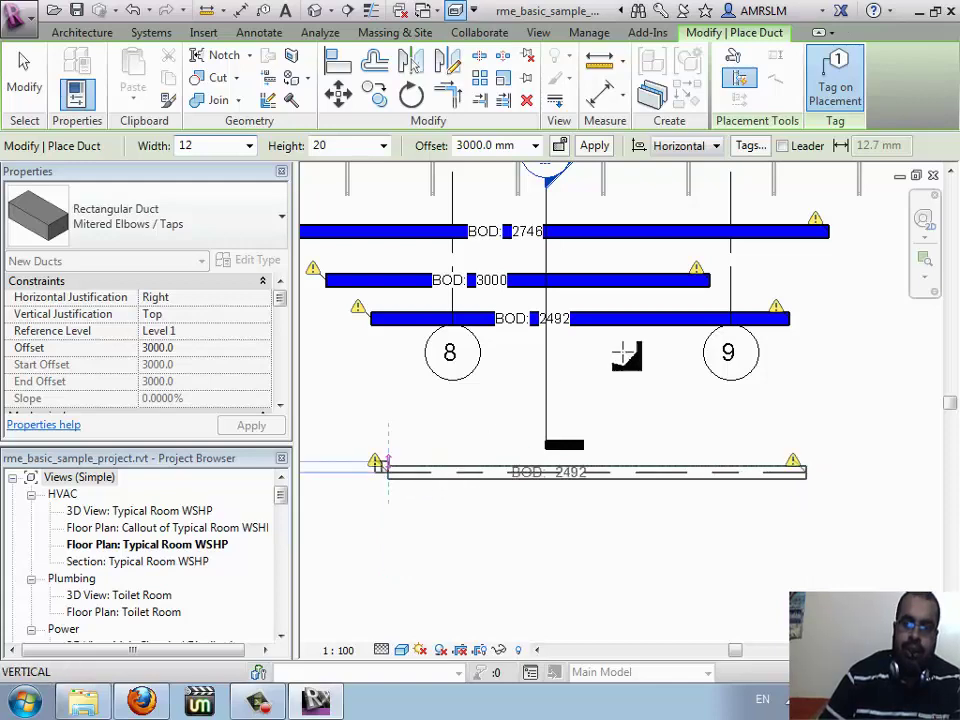
- Check the online class in the browser, then return to Revit and start a new duct
left_click(150, 705)
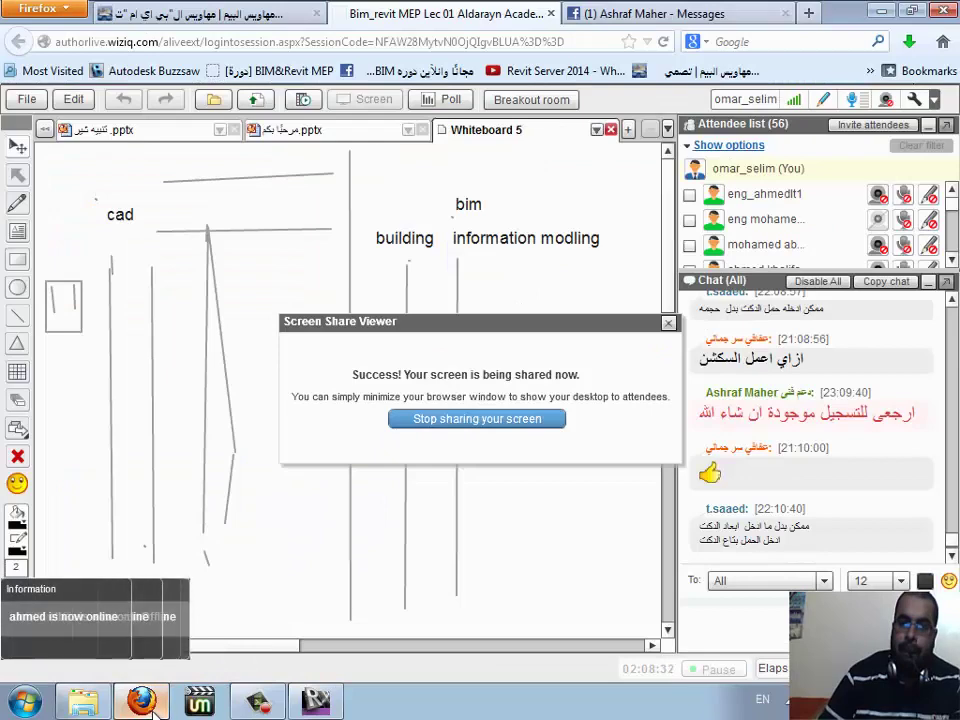
left_click(142, 702)
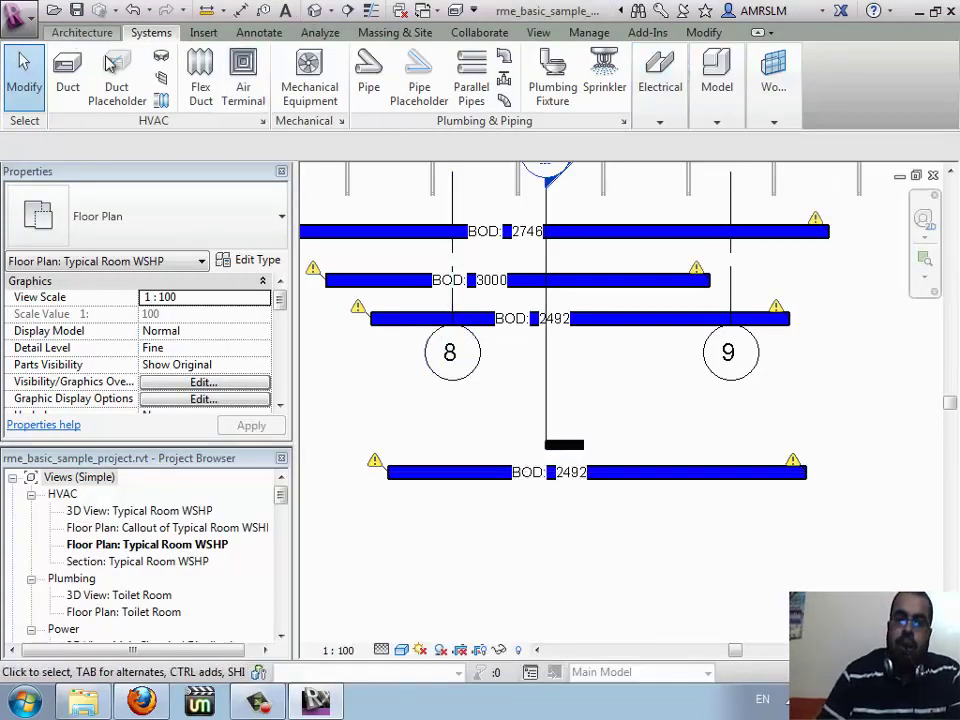
left_click(67, 68)
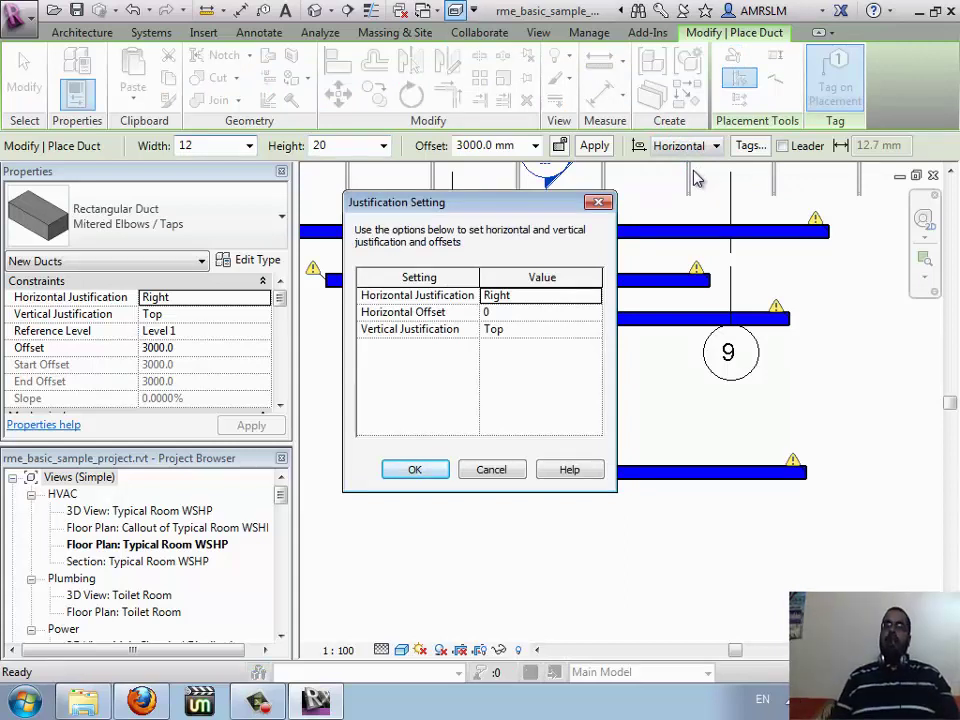
- Draw a parallel duct right-to-left using Right justification and a 1000 mm horizontal offset
left_click(603, 300)
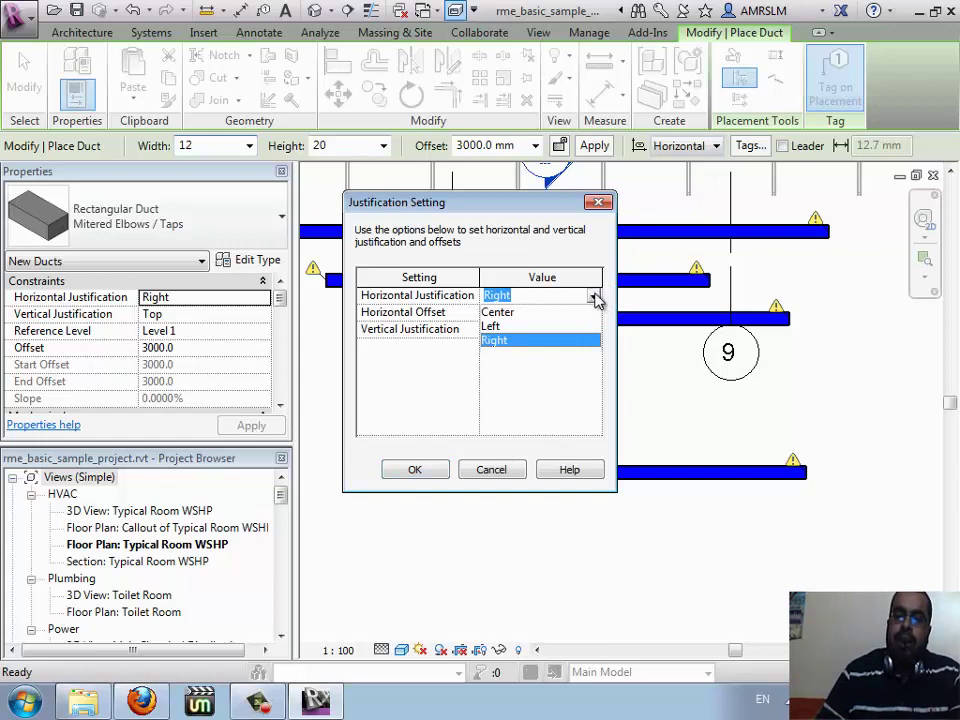
left_click(594, 298)
left_click(552, 313)
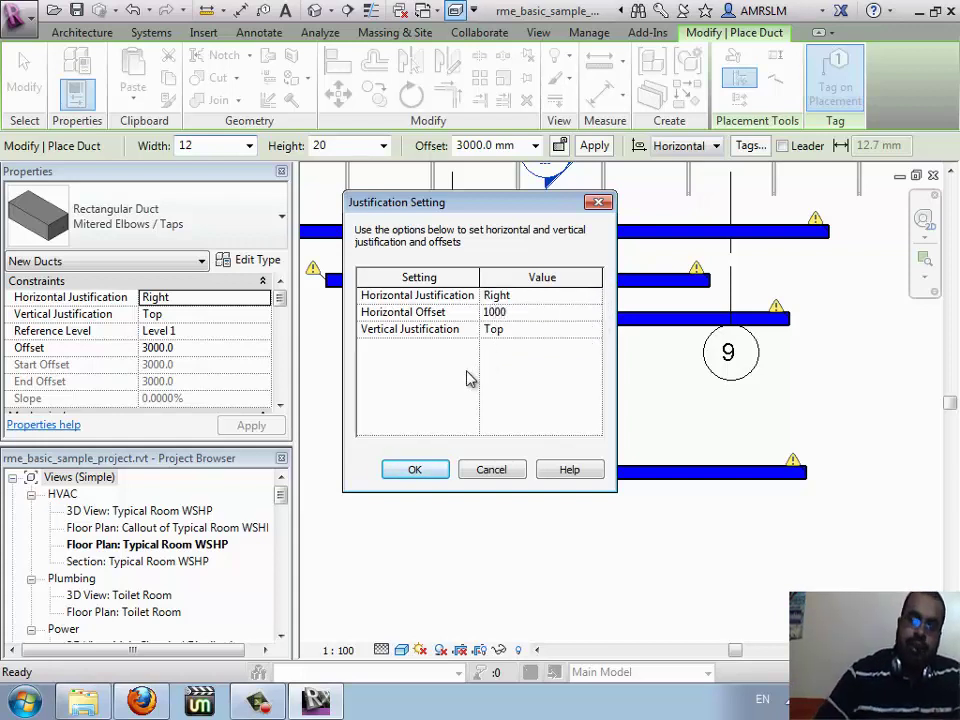
left_click(422, 467)
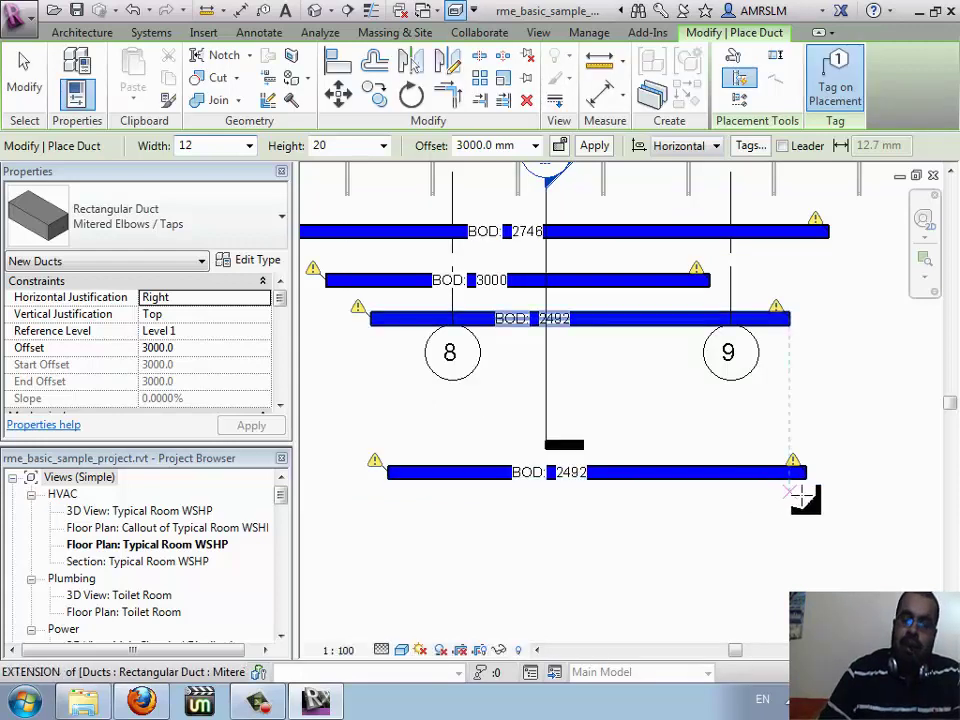
left_click(805, 485)
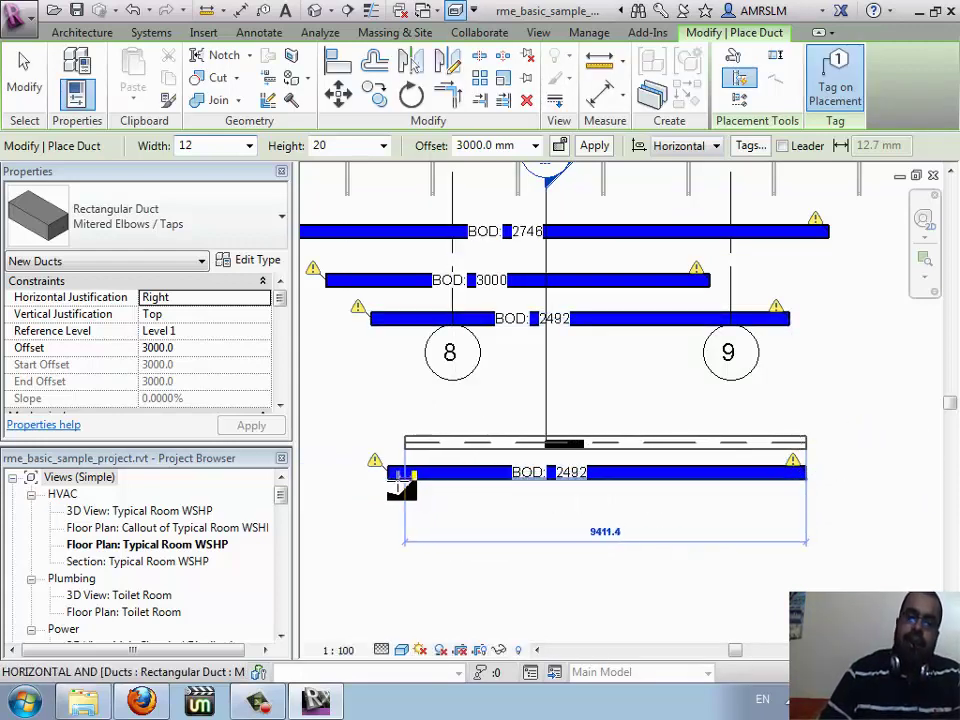
left_click(340, 480)
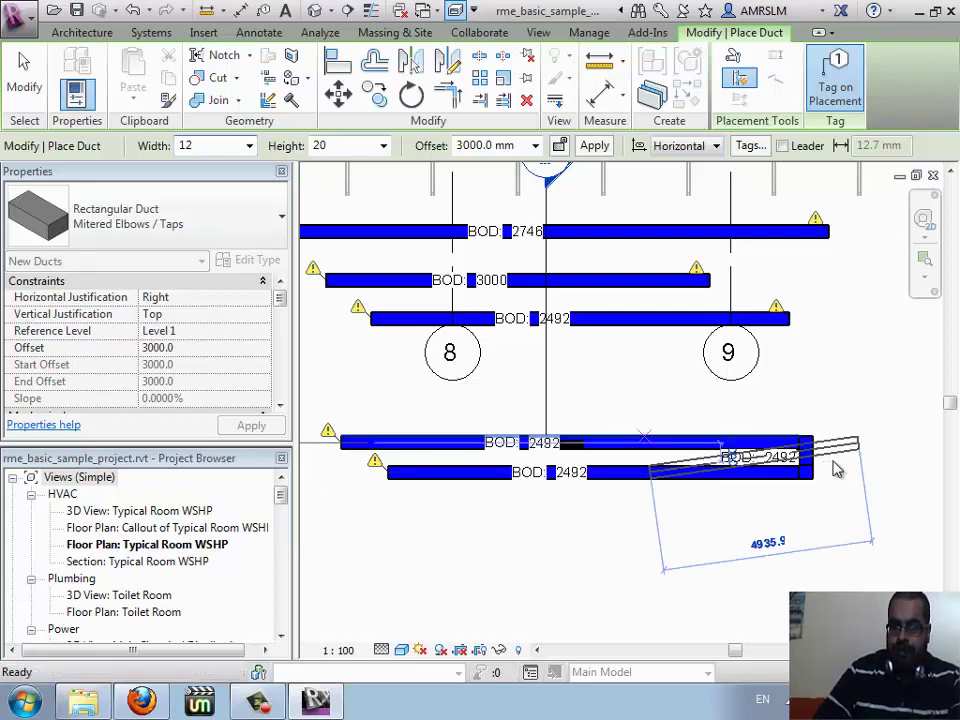
key("Escape")
key("Escape")
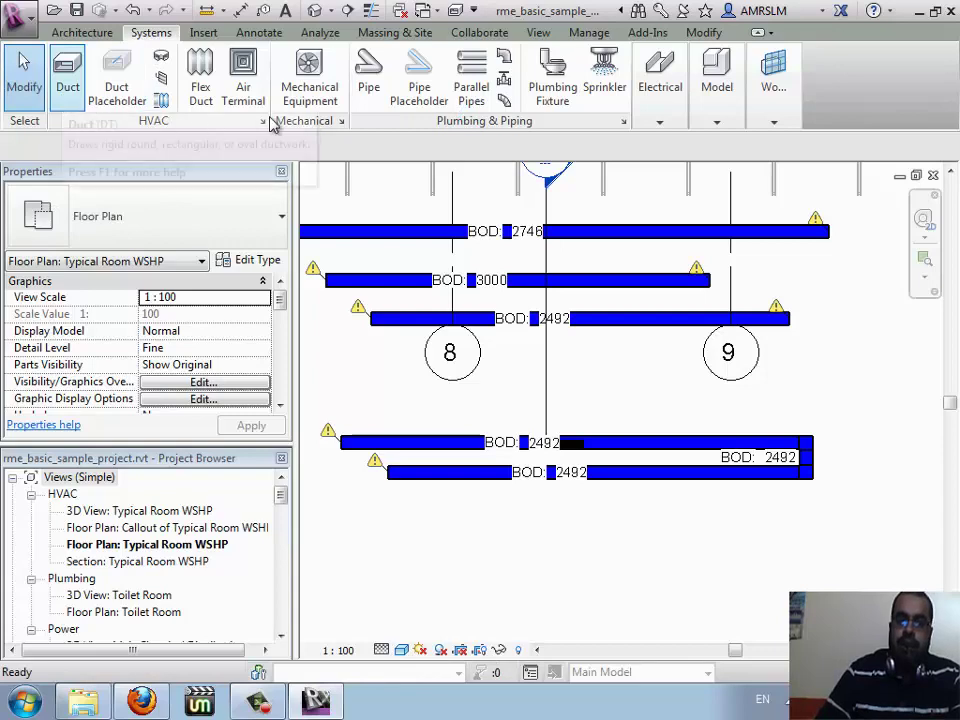
- Try the Pipe tool and its slope options, then the Cable Tray tool, cancelling both
left_click(370, 90)
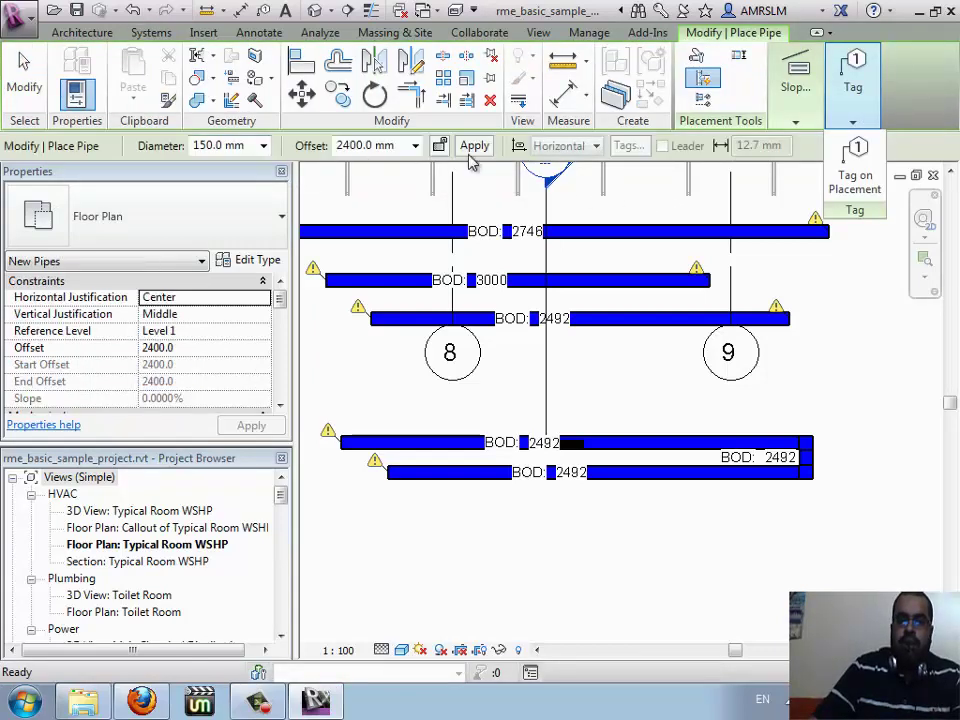
left_click(795, 108)
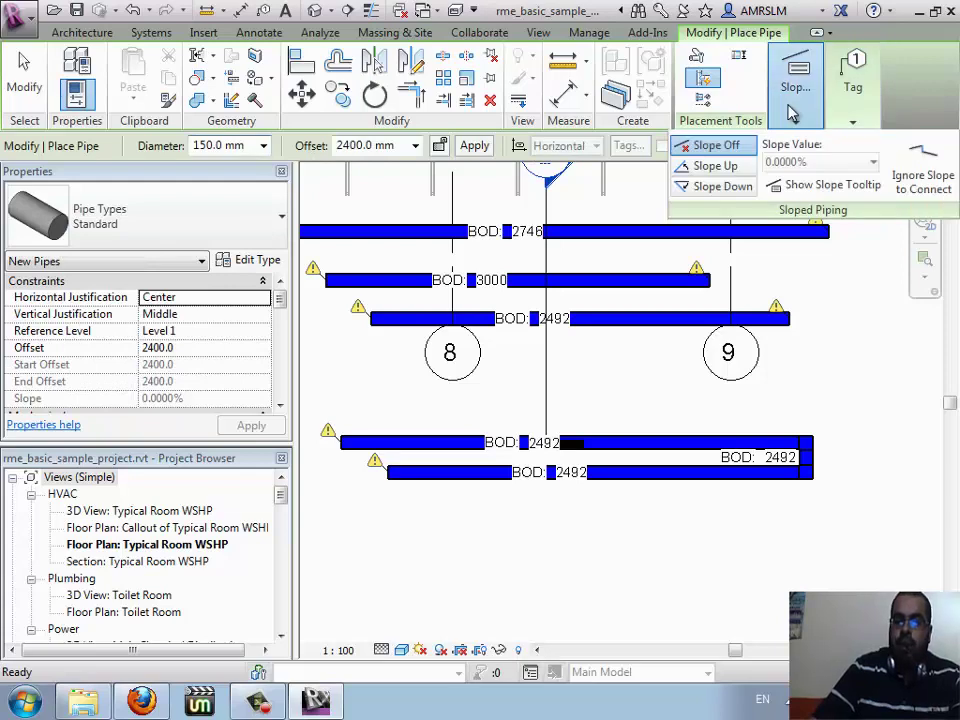
key("Escape")
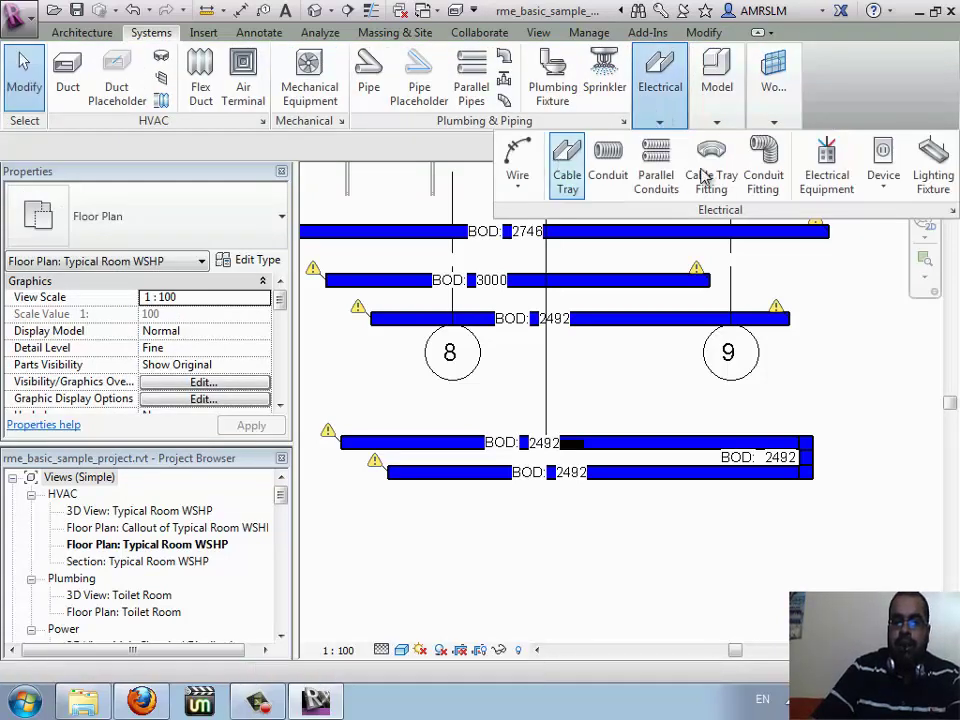
left_click(567, 168)
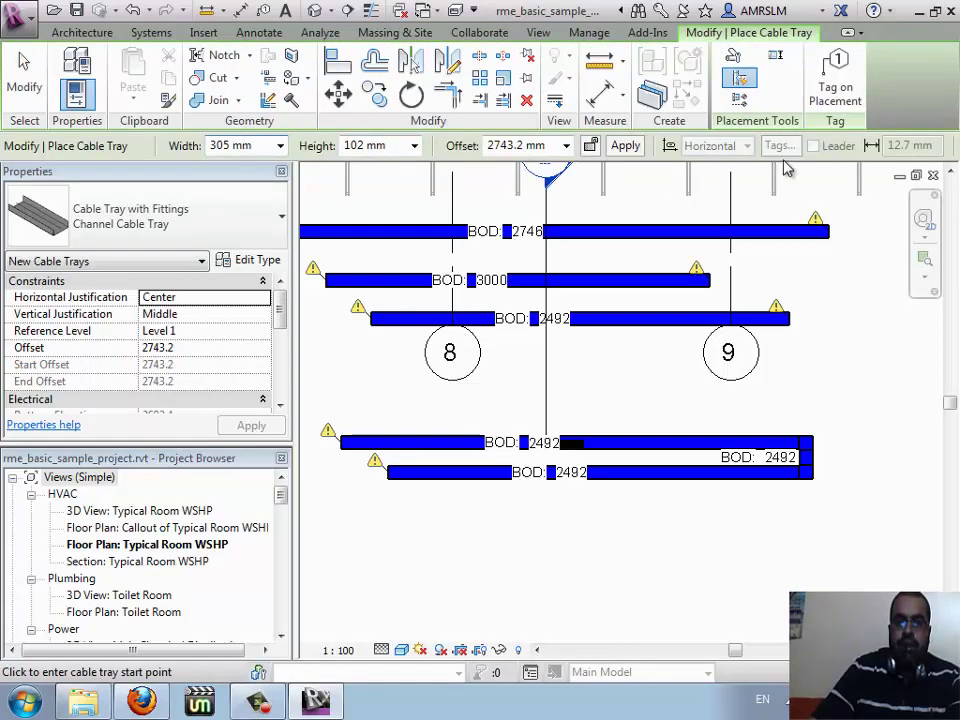
key("Escape")
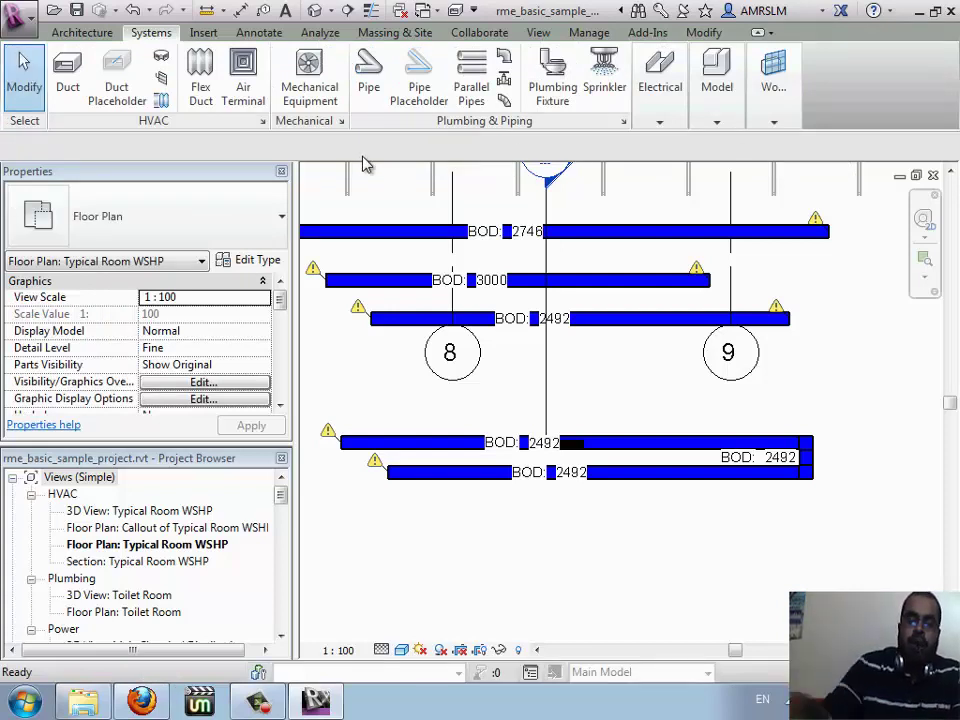
- Draw two vertical duct branches, tagged BOD: 2492, hanging below the lower duct
left_click(67, 75)
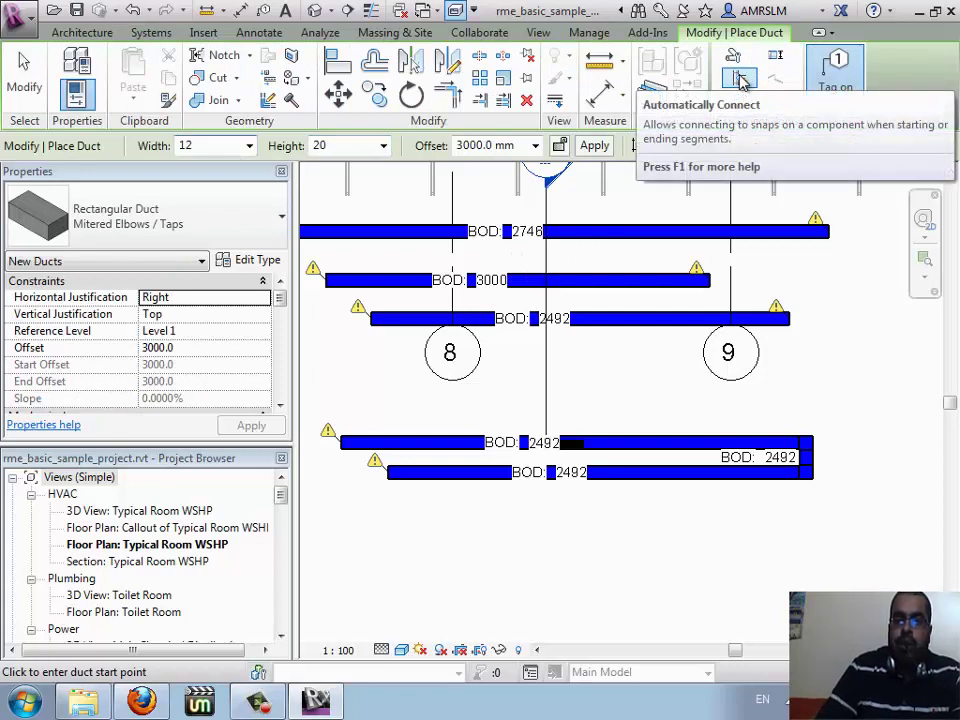
left_click(665, 610)
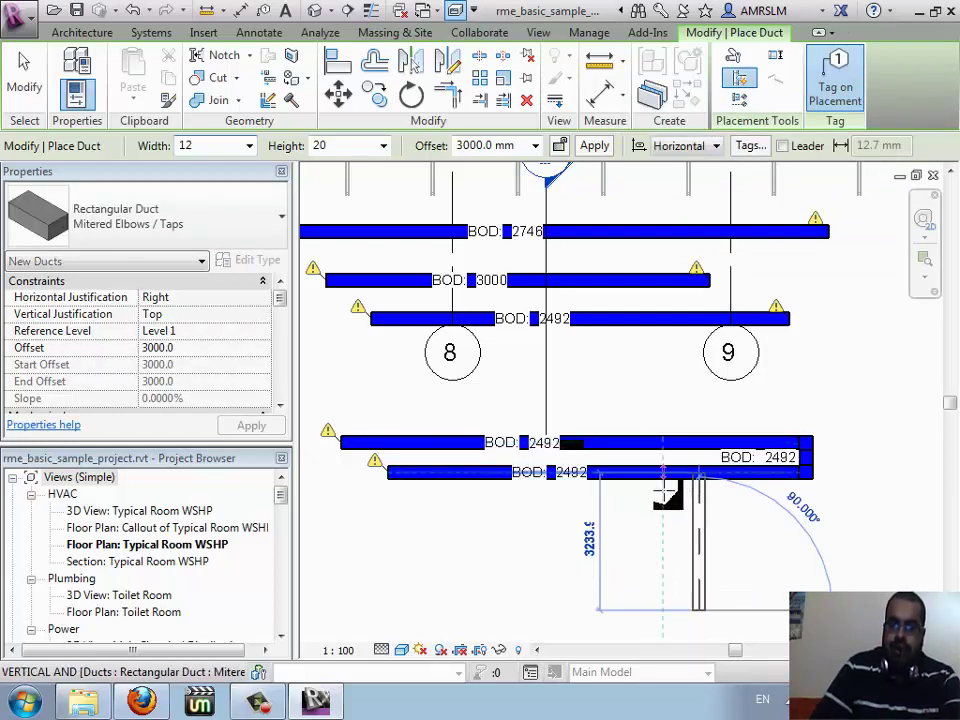
left_click(656, 546)
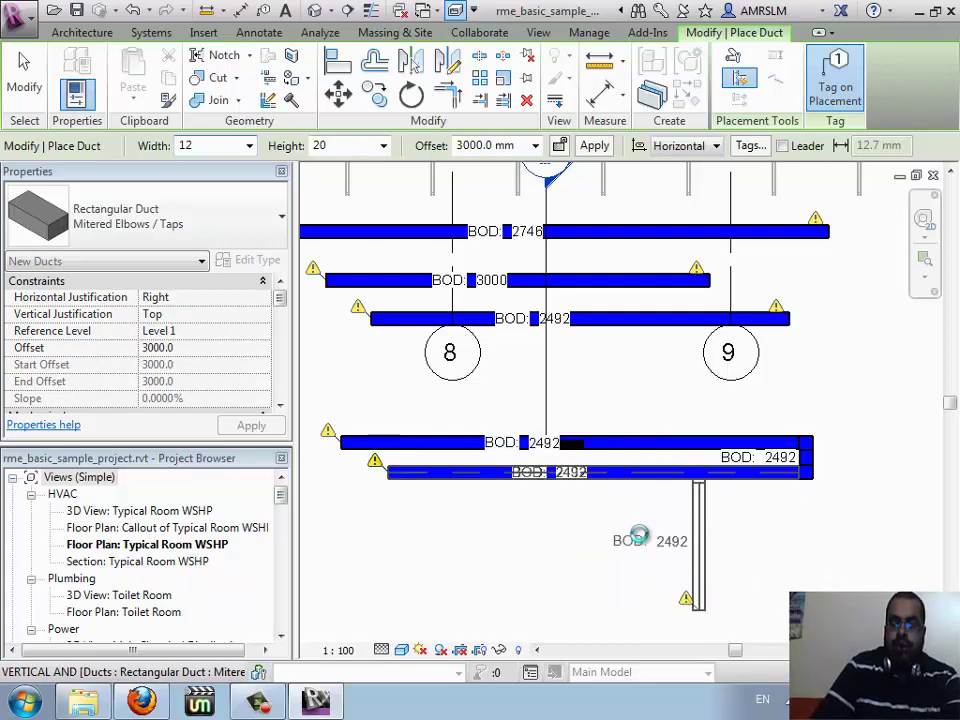
key("Escape")
key("Escape")
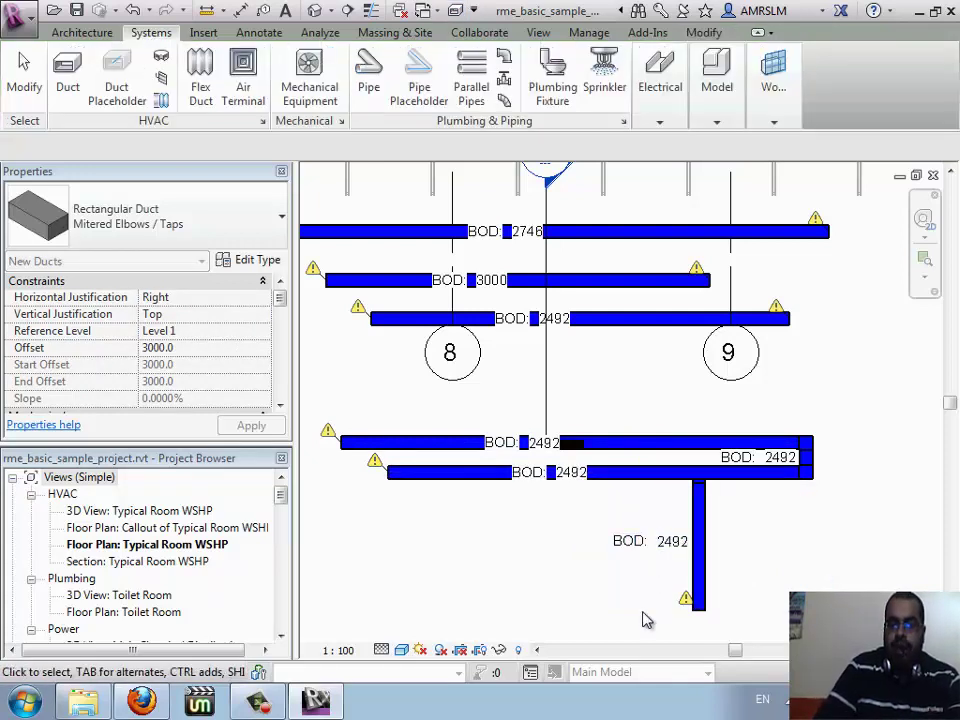
left_click(641, 610)
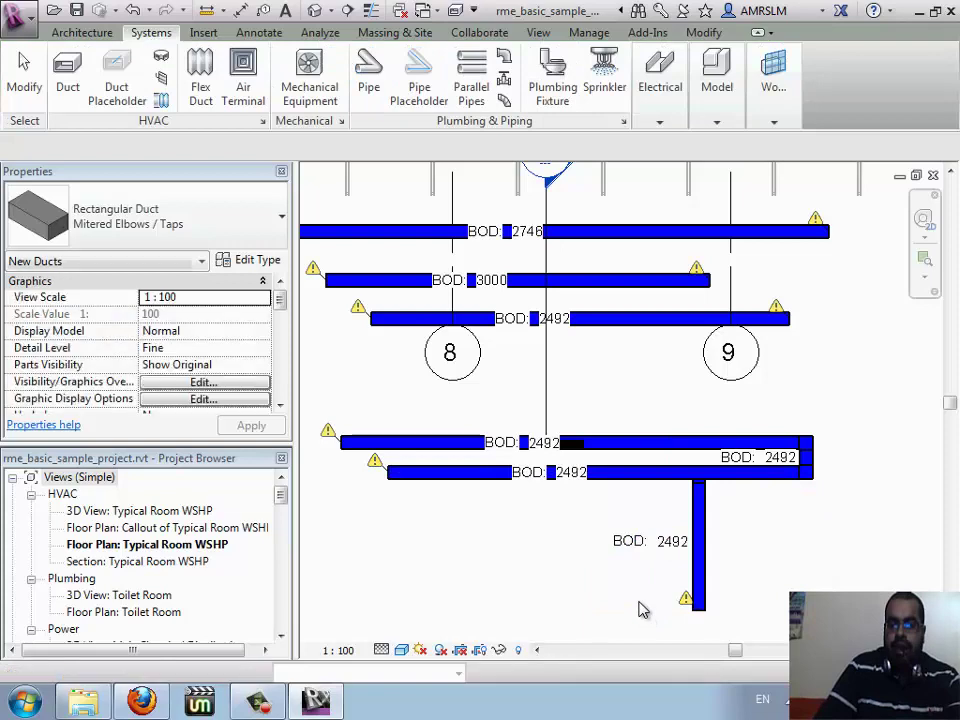
key("Escape")
left_click(68, 80)
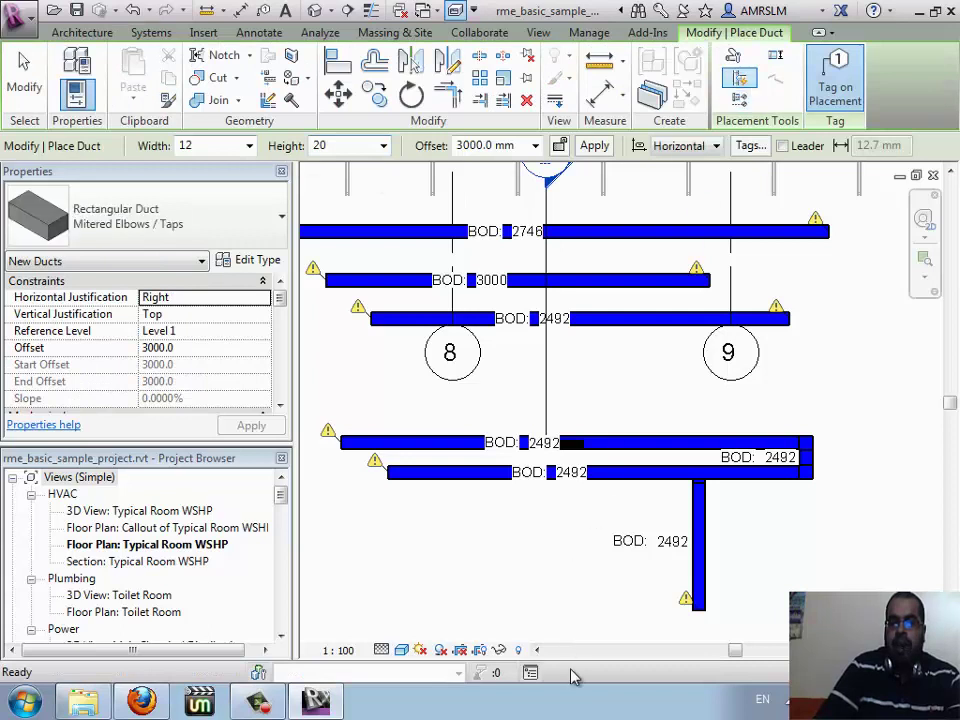
left_click(607, 470)
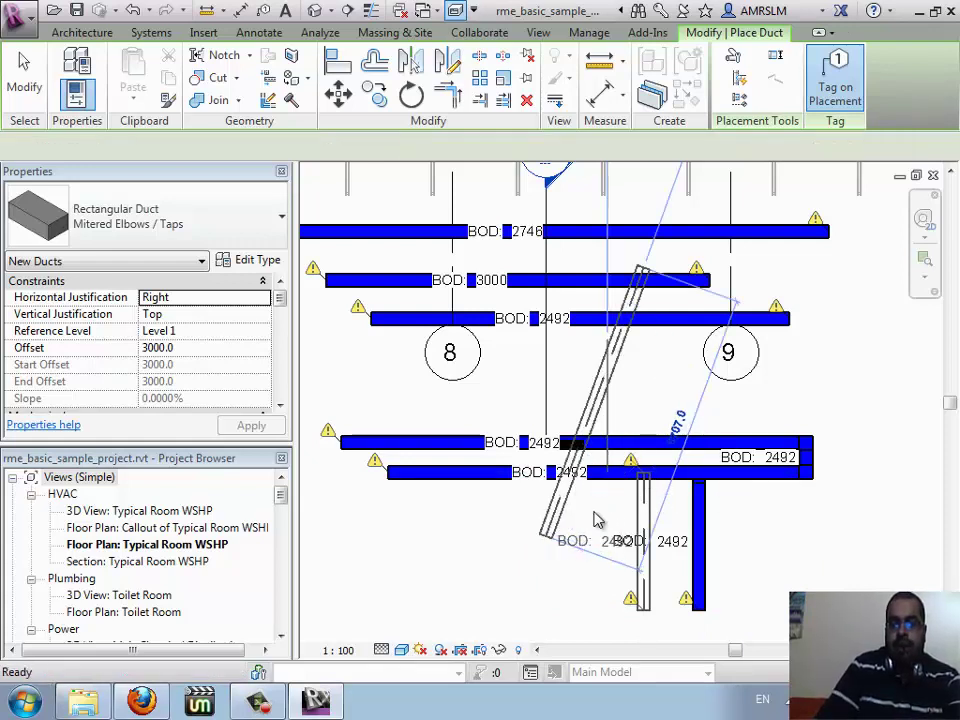
key("Escape")
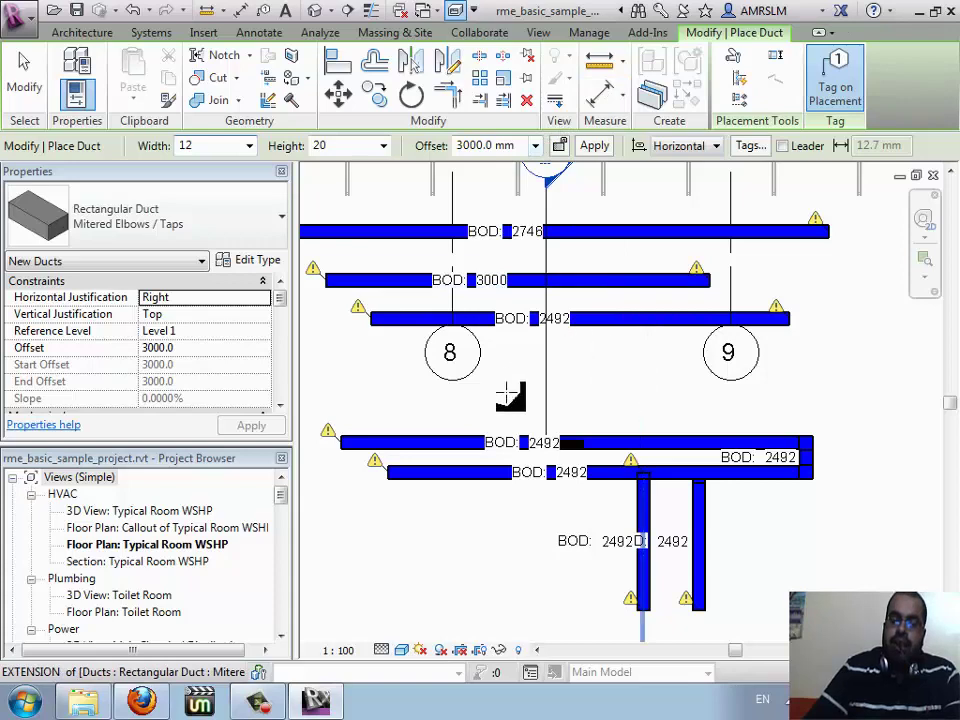
- Zoom and pan to the room's 30x14 and 16x10 ductwork, then exit the Duct tool
scroll(510, 396, "up", 1)
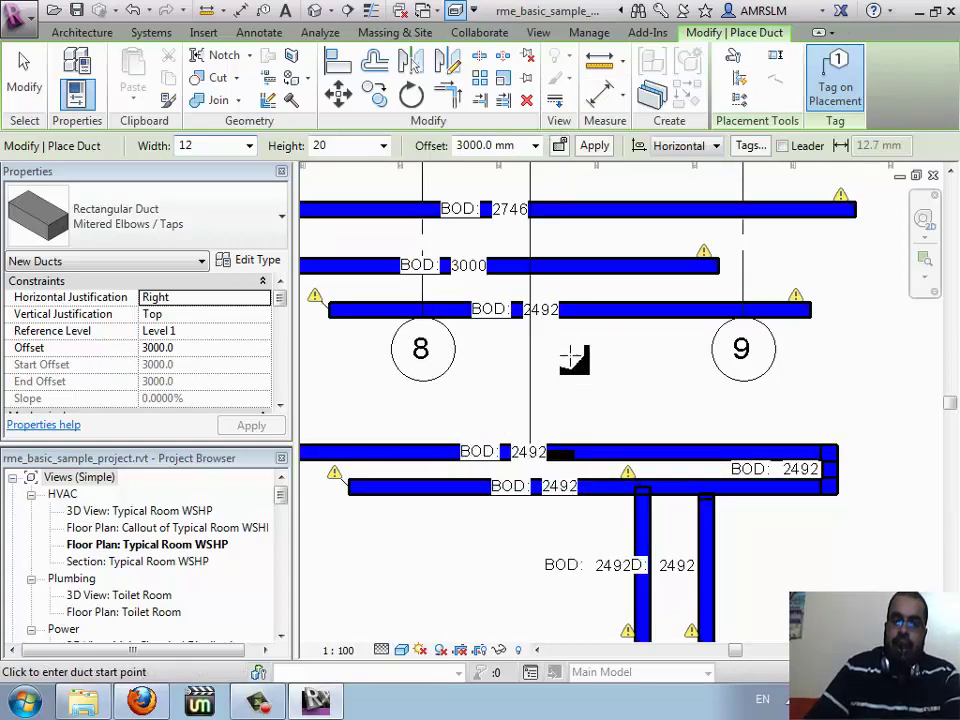
scroll(580, 275, "down", 3)
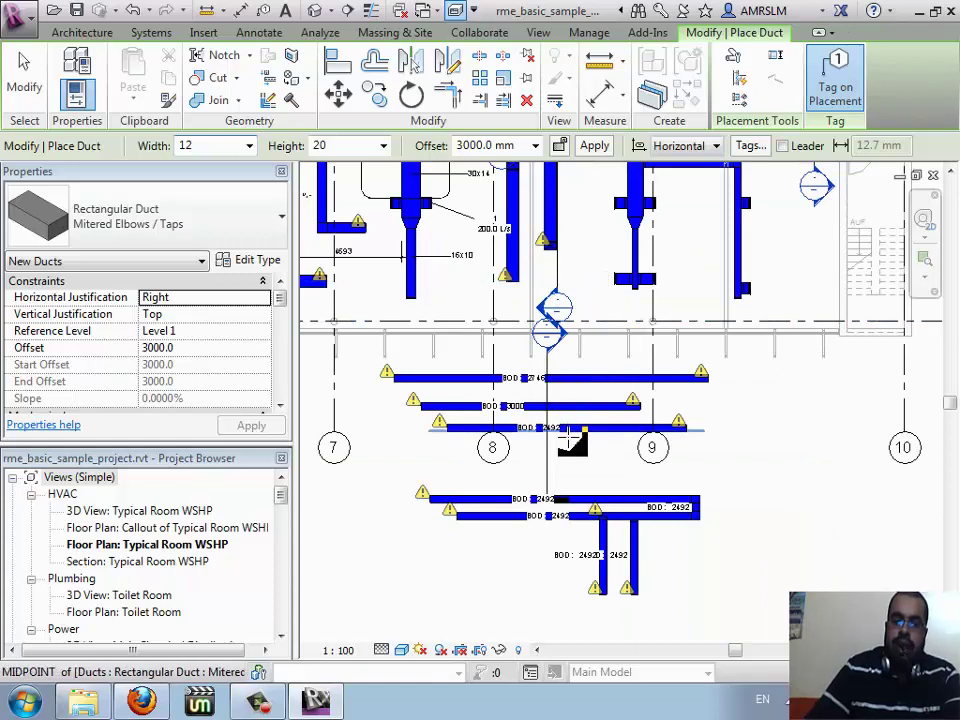
scroll(575, 428, "up", 1)
scroll(576, 428, "up", 2)
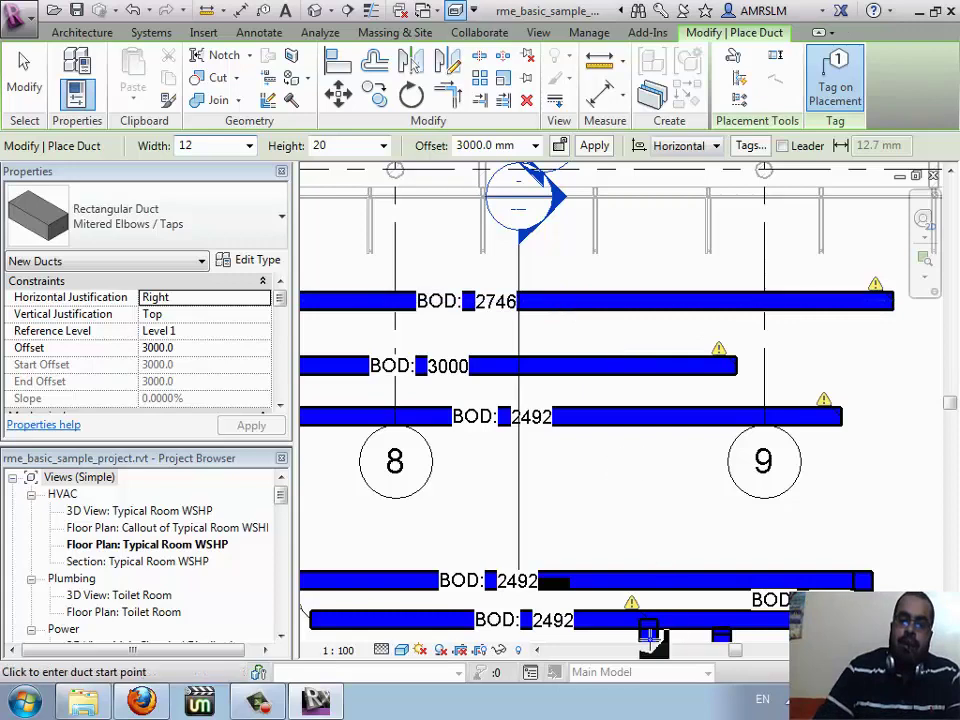
scroll(648, 635, "down", 1)
scroll(645, 632, "down", 2)
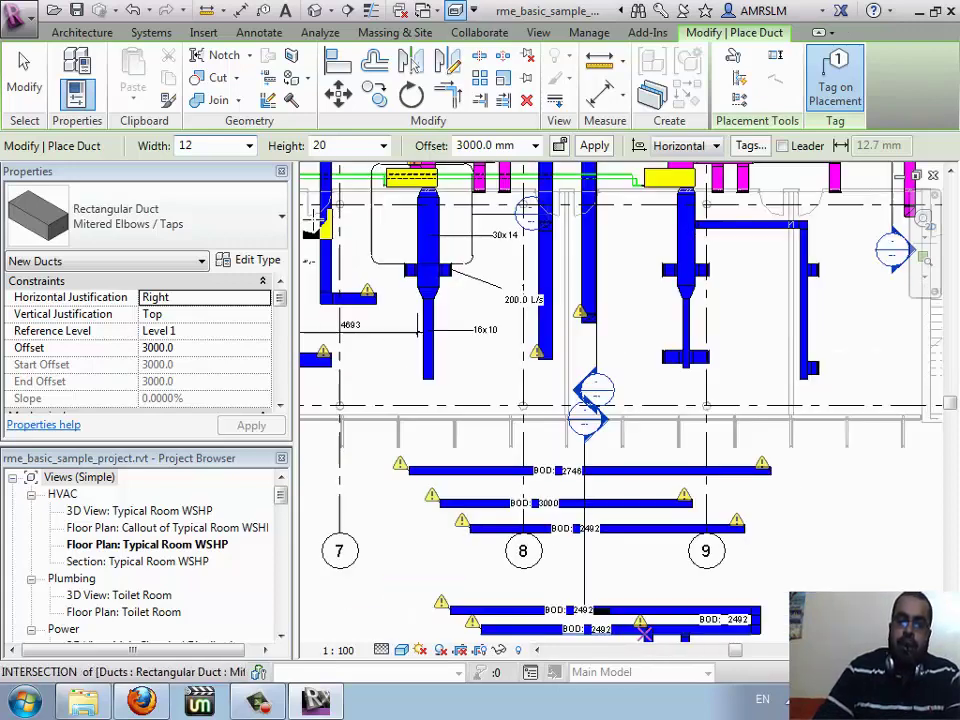
scroll(320, 228, "up", 2)
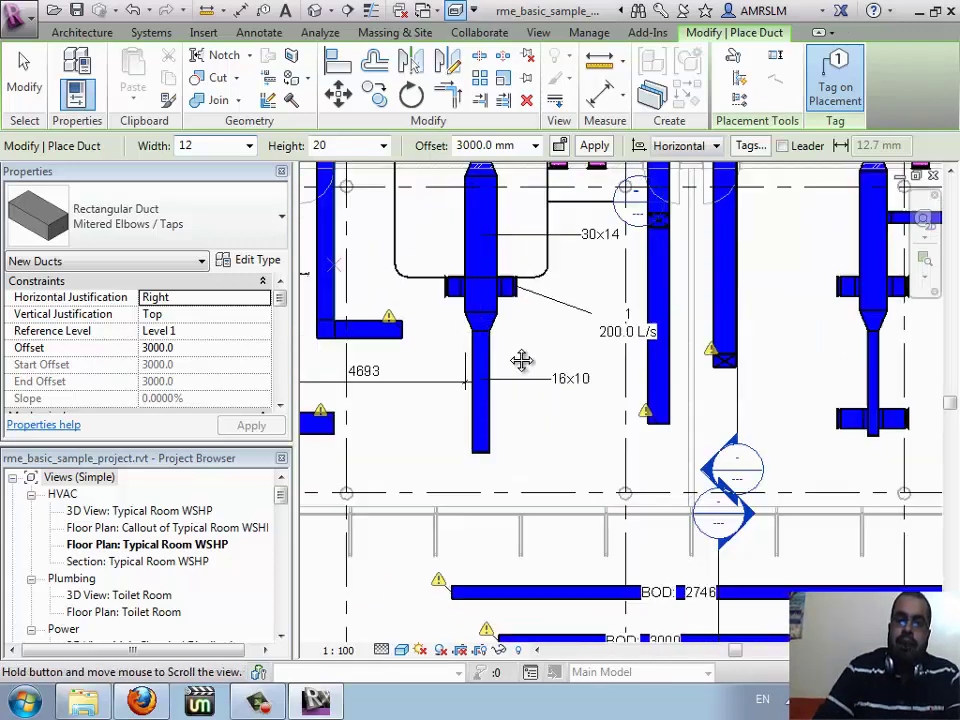
middle_click_drag(521, 361, 539, 371)
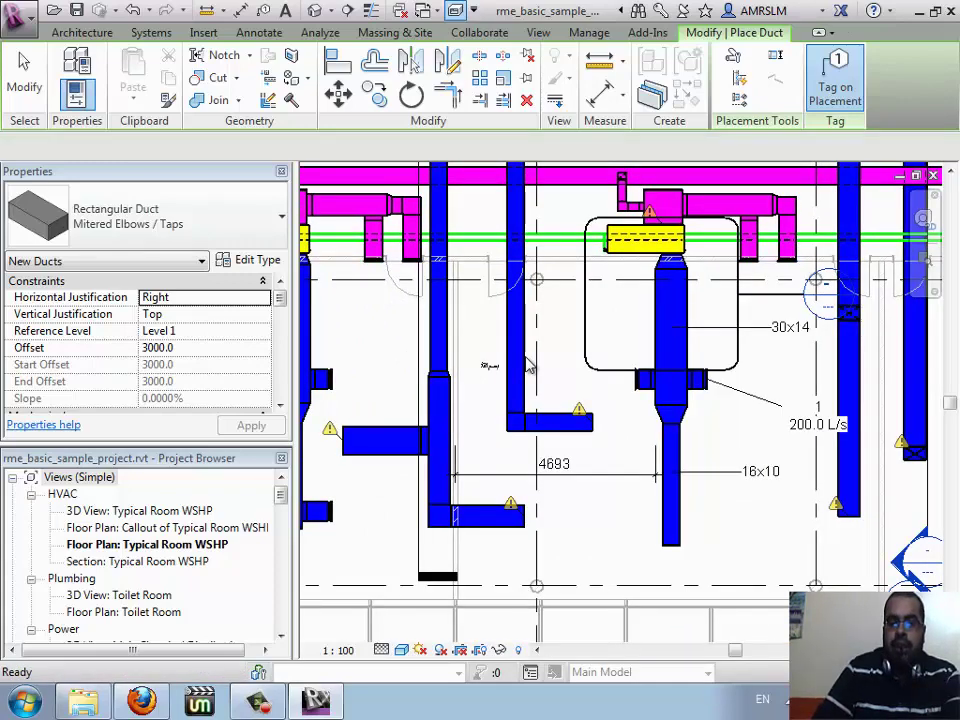
key("Escape")
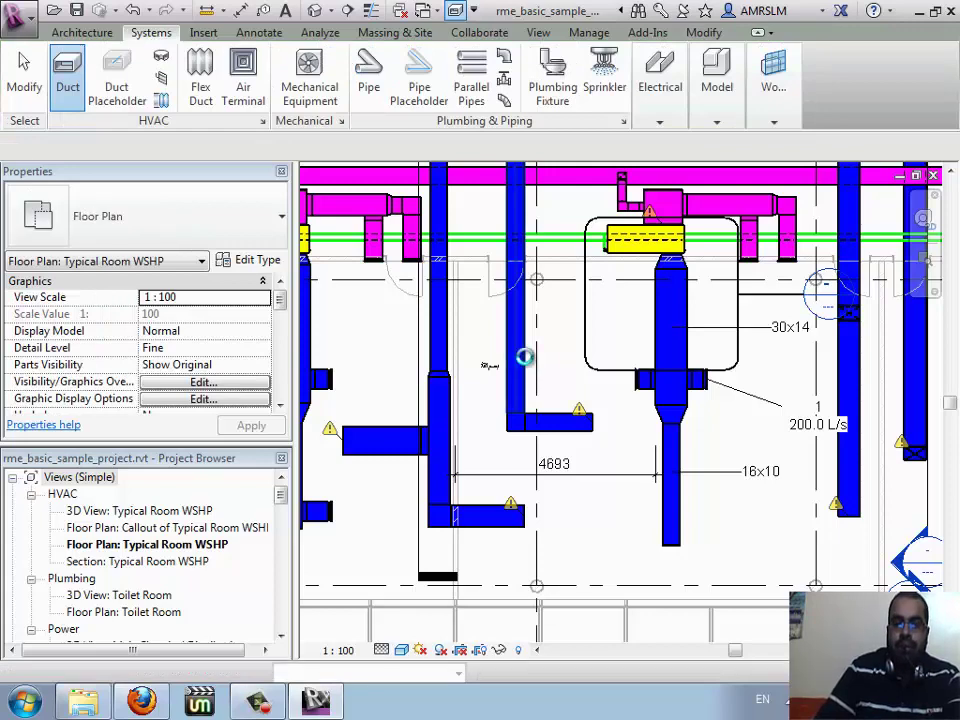
- Start a new 12x20 duct with DT at the existing duct's midpoint, at 3000 mm offset
left_click(524, 356)
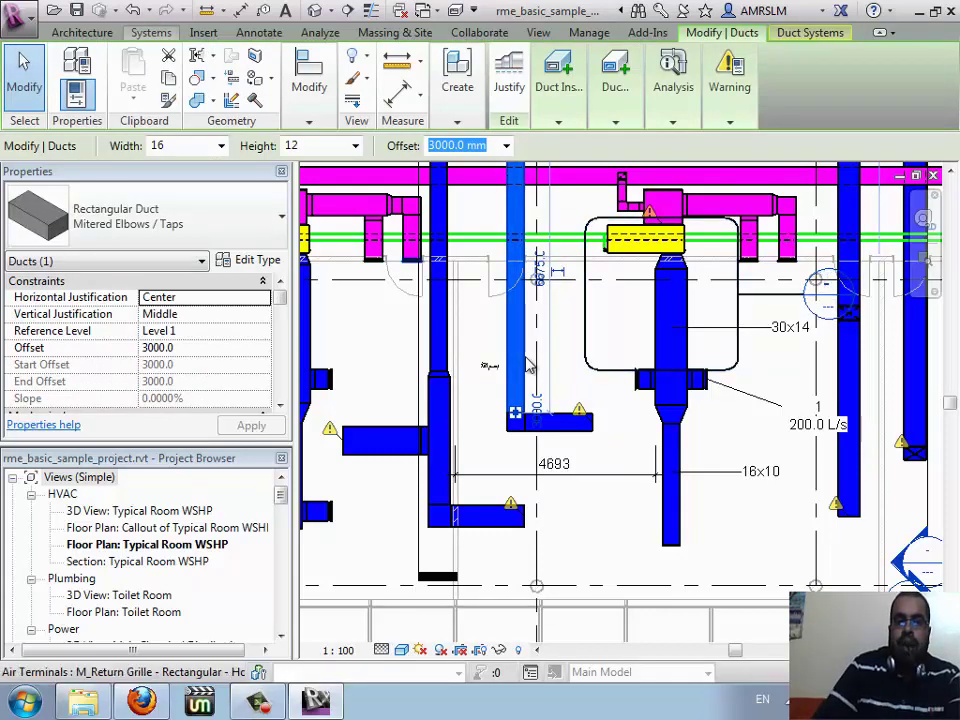
key("Escape")
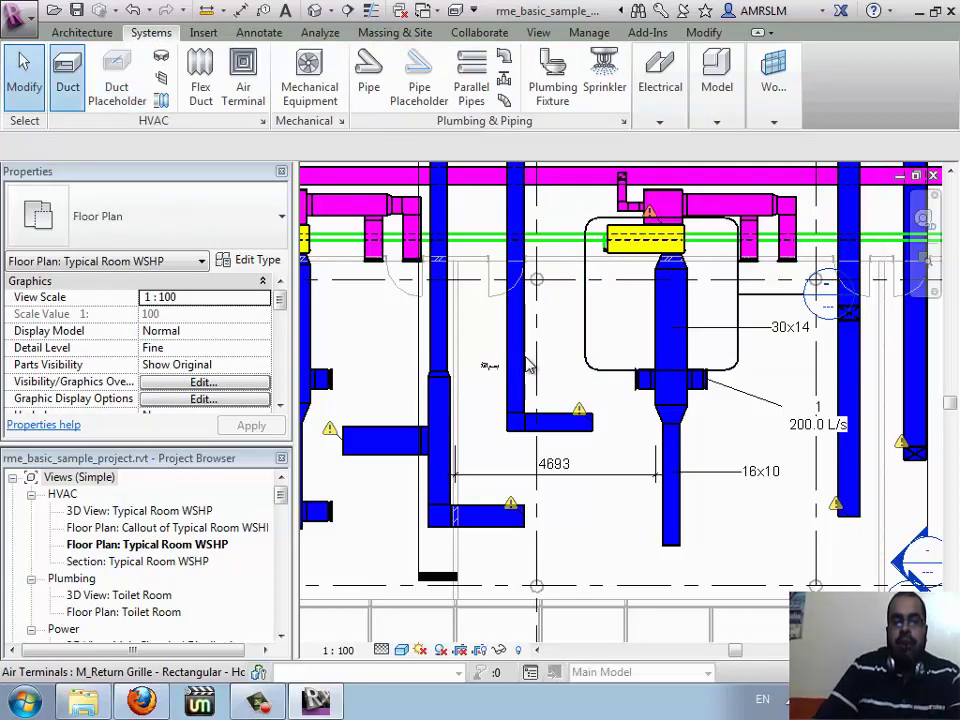
key("d")
key("t")
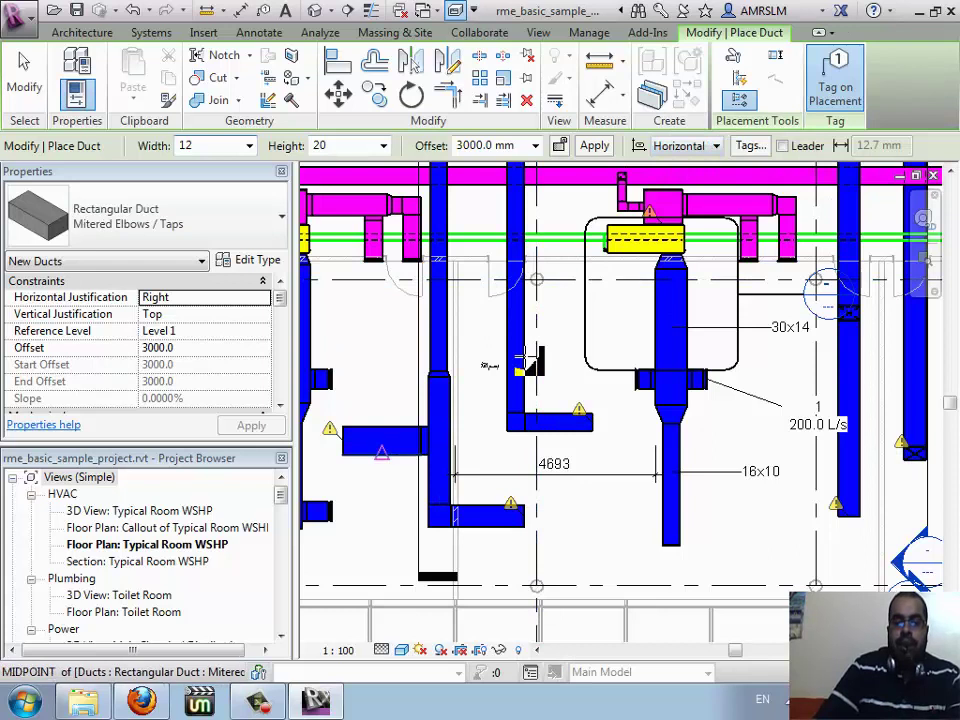
left_click(381, 452)
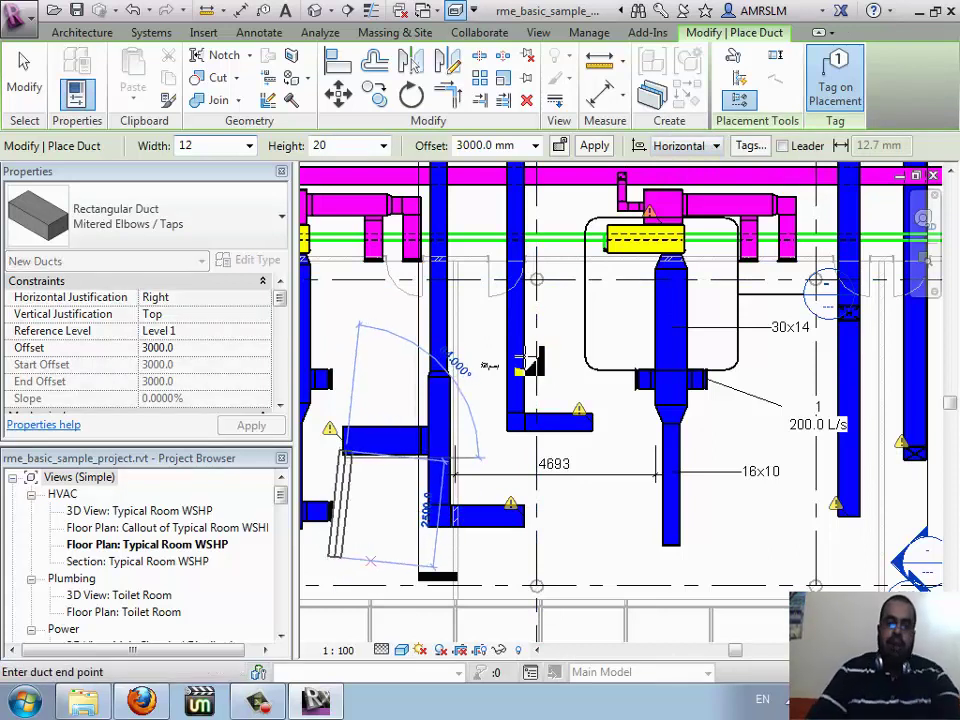
- Set duct justification to Center horizontally with 0 offset and Middle vertically
key("Escape")
key("Escape")
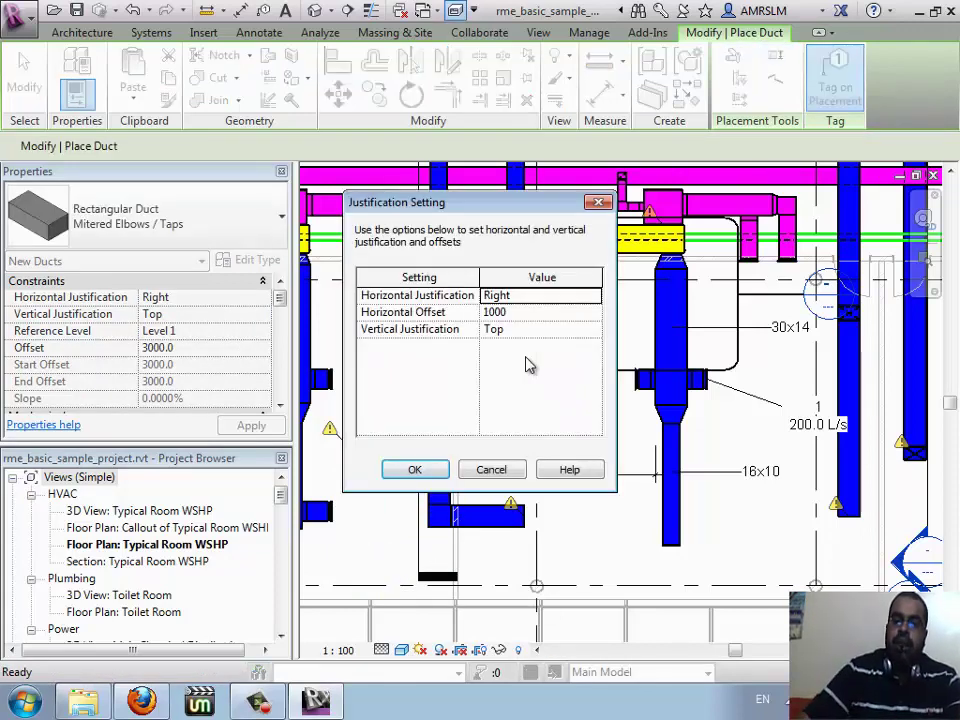
key("alt+Down")
key("Up")
key("Up")
key("Return")
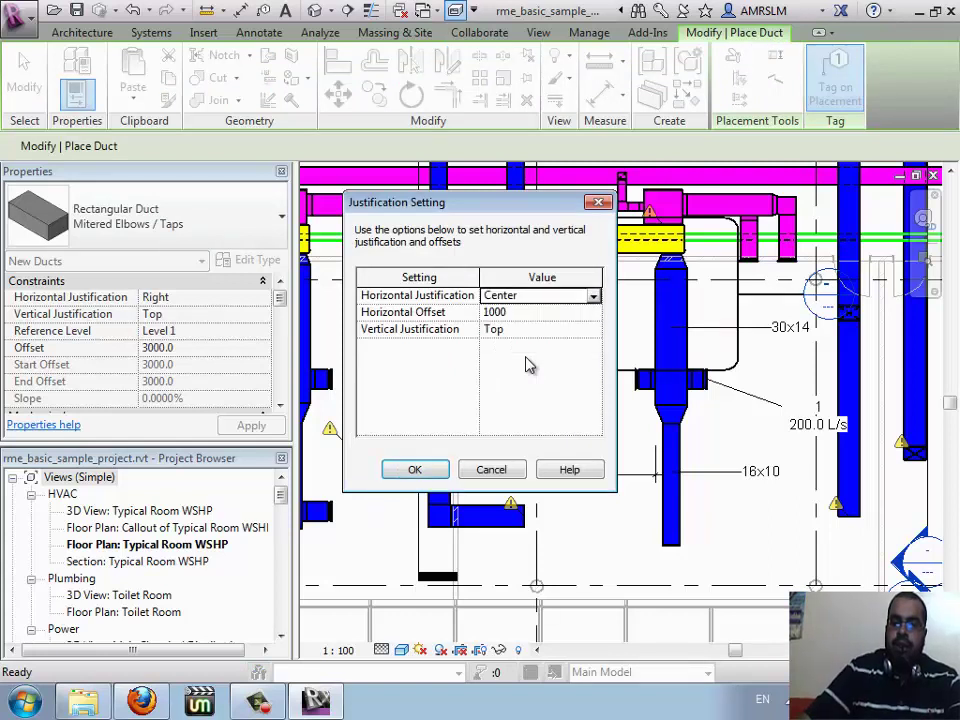
key("Tab")
type("0")
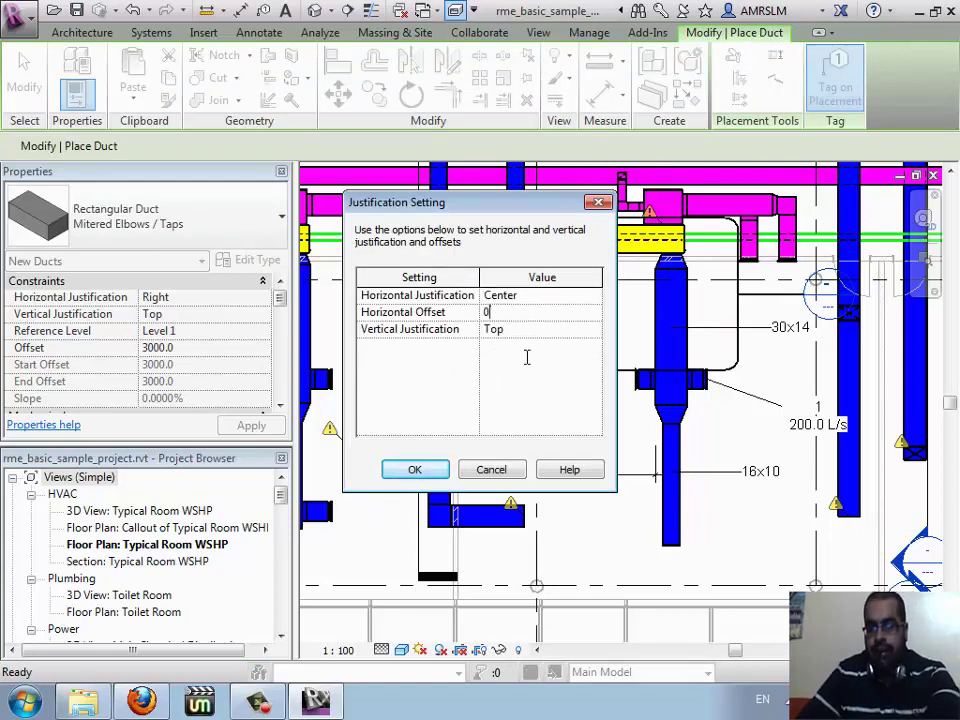
key("Tab")
key("alt+Down")
key("Up")
key("Return")
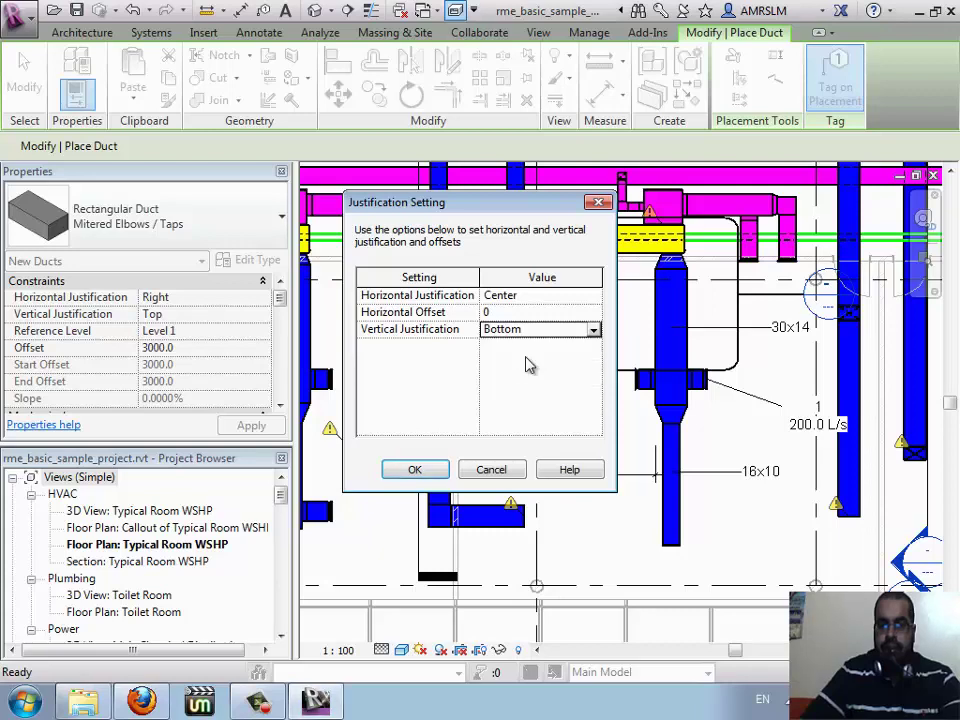
key("alt+Down")
key("Up")
key("Return")
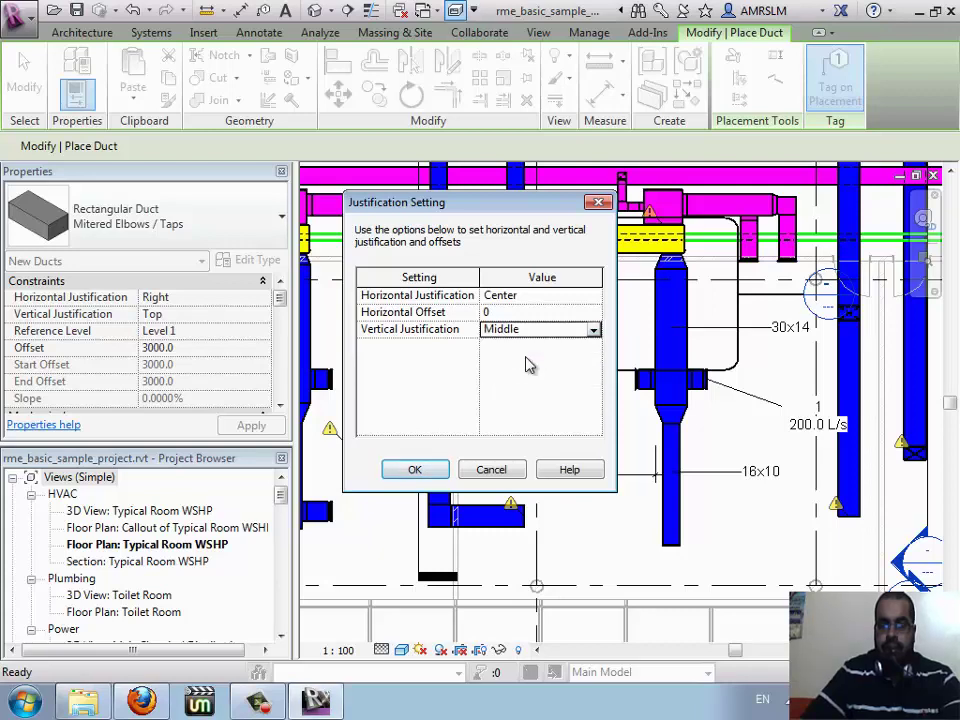
key("Return")
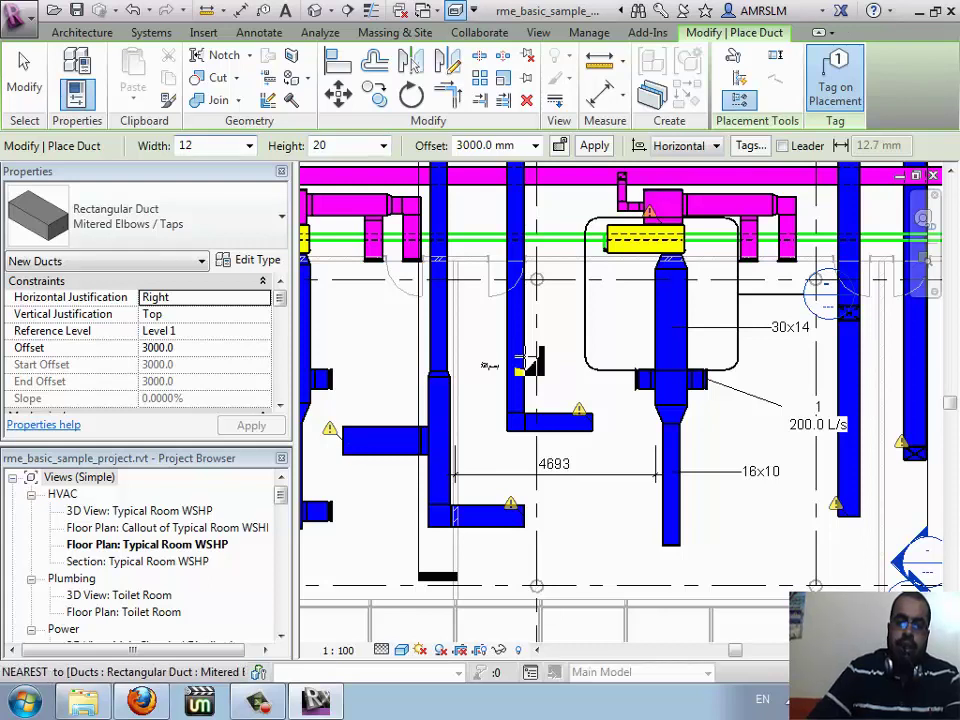
- Set the duct offset to 1000 mm in the options bar
left_click(485, 145)
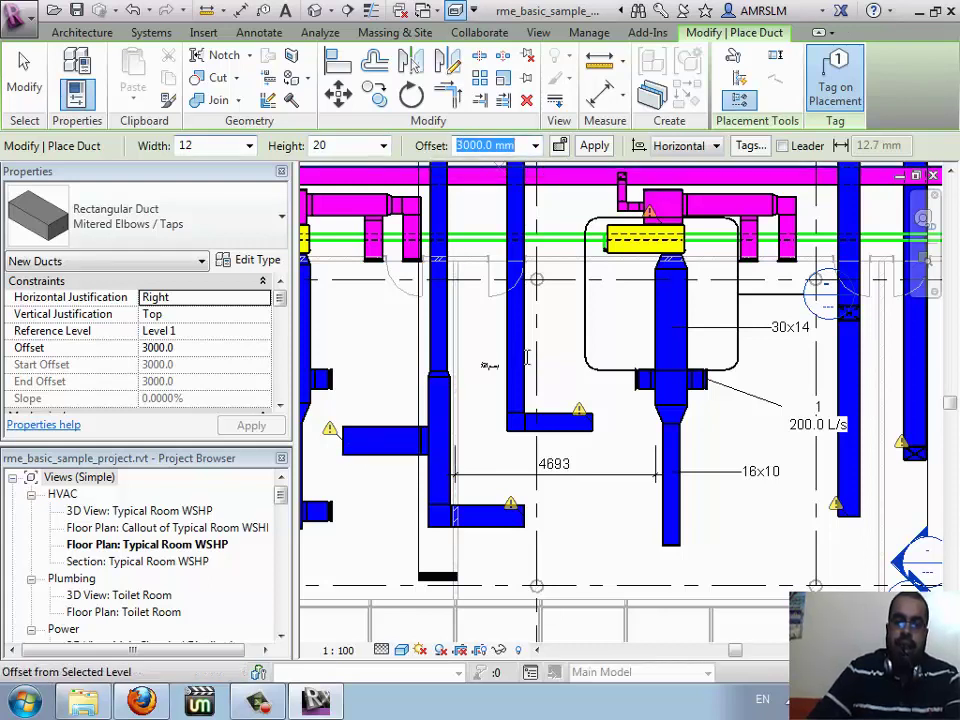
type("1000")
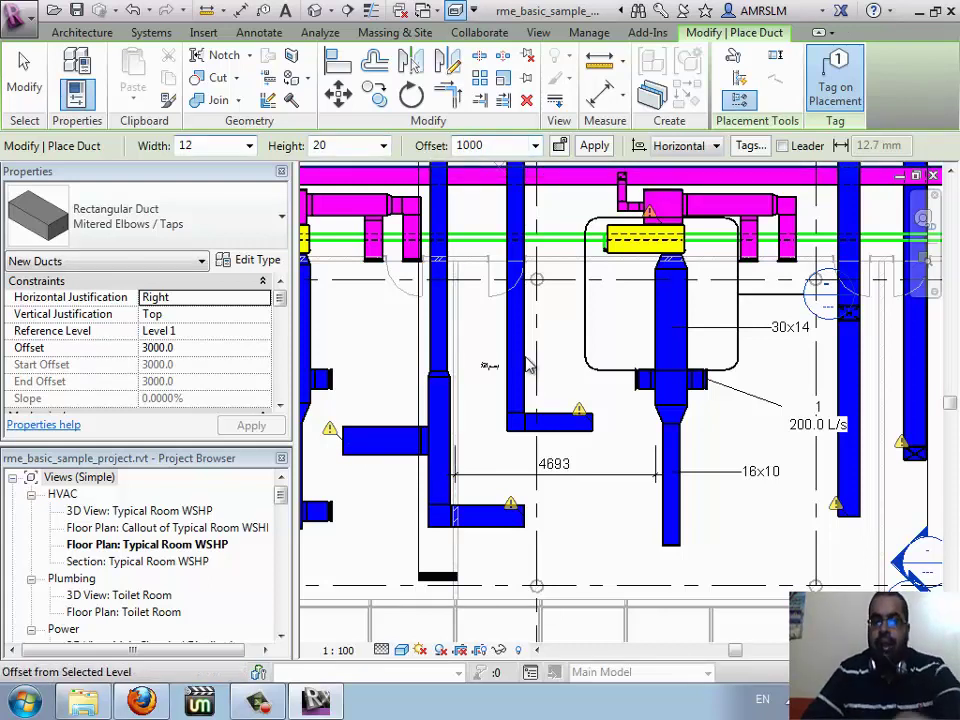
key("Return")
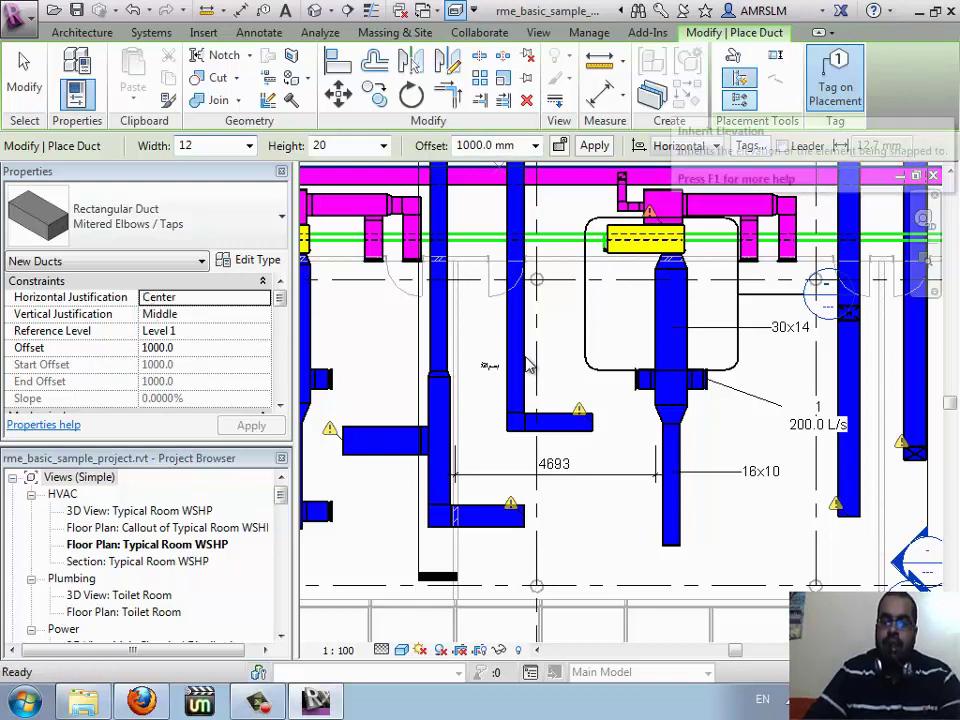
- Draw a vertical branch from the left horizontal duct, then leave duct placement
left_click(372, 440)
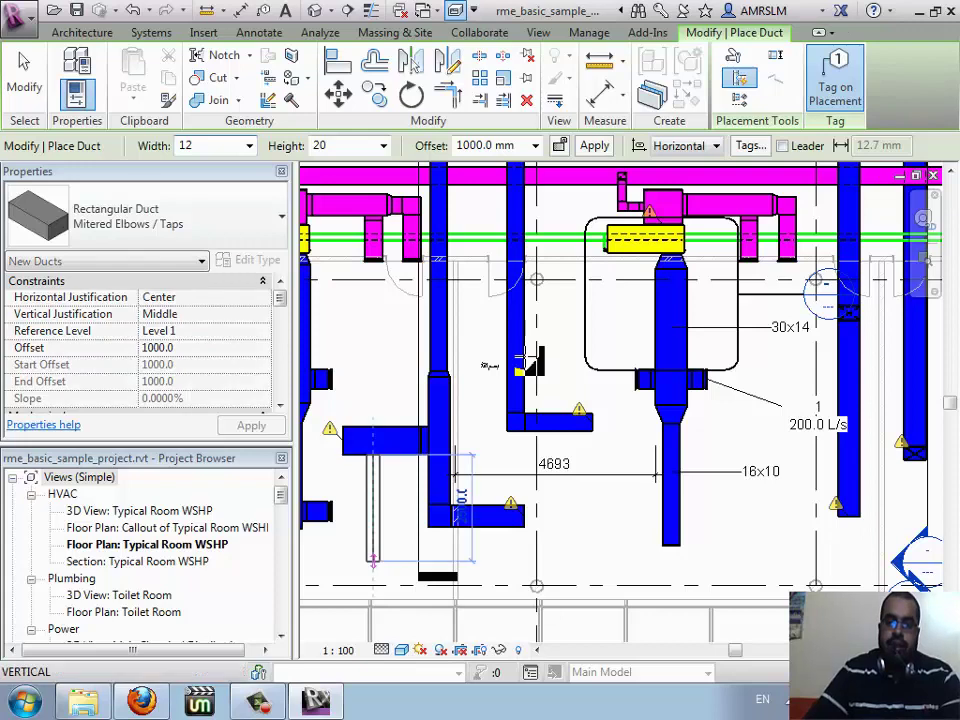
left_click(527, 358)
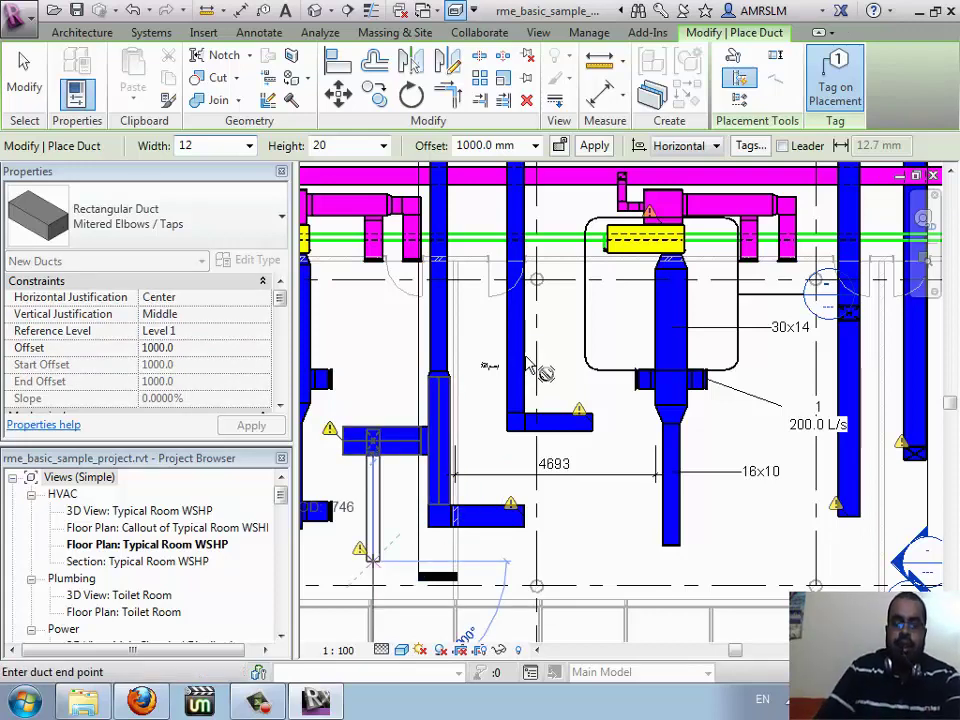
key("Escape")
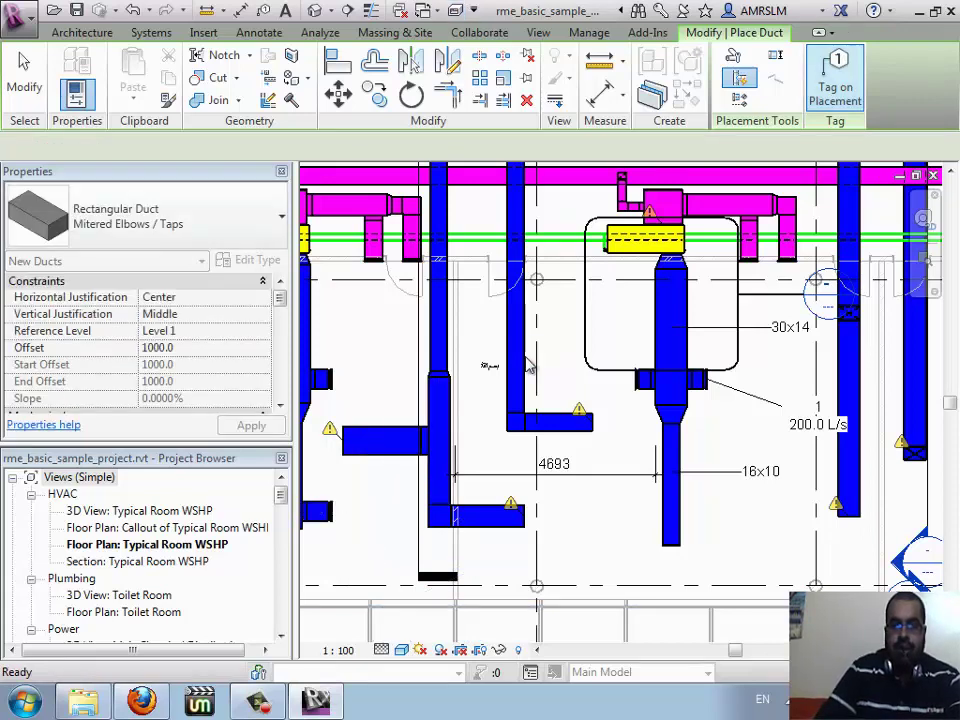
key("Escape")
left_click(716, 75)
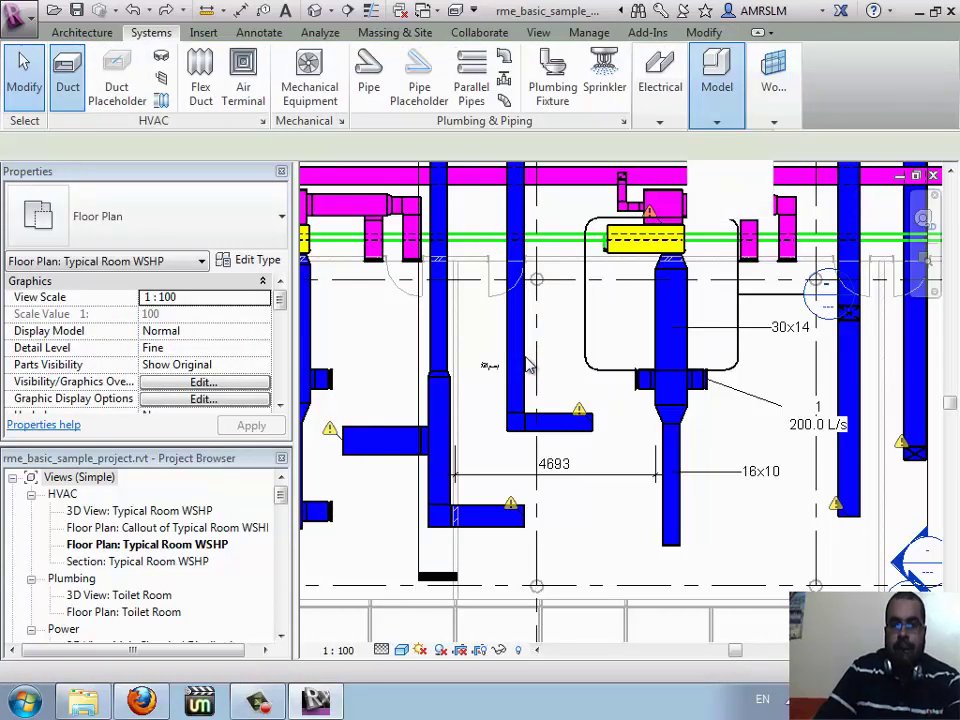
- Draw a downward duct branch from the left horizontal duct using DT
key("d")
key("t")
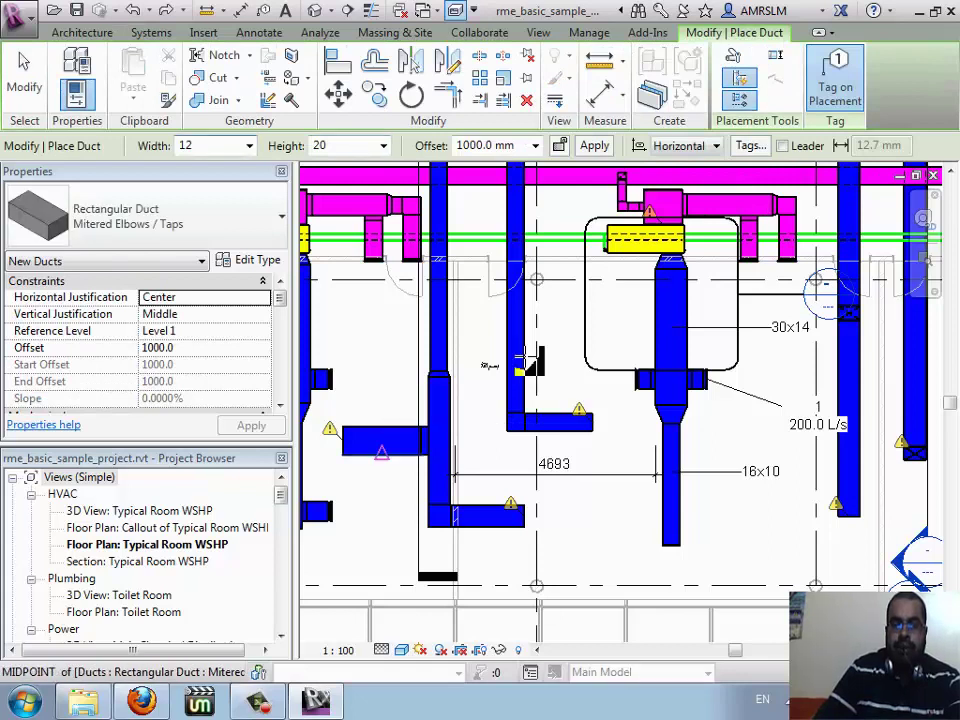
left_click(527, 355)
type("3000")
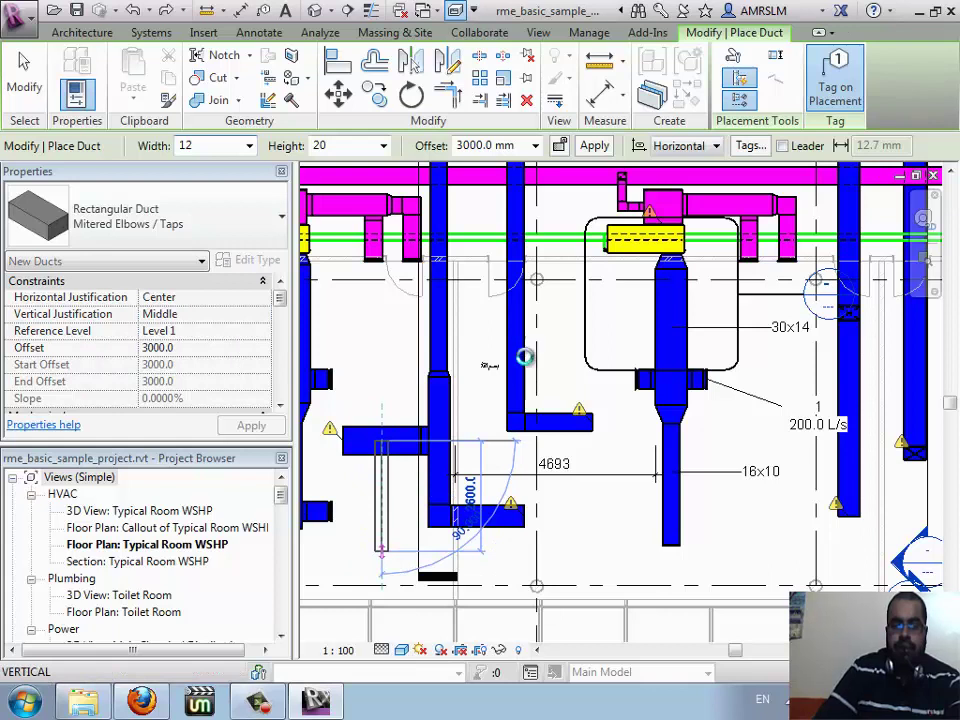
left_click(527, 356)
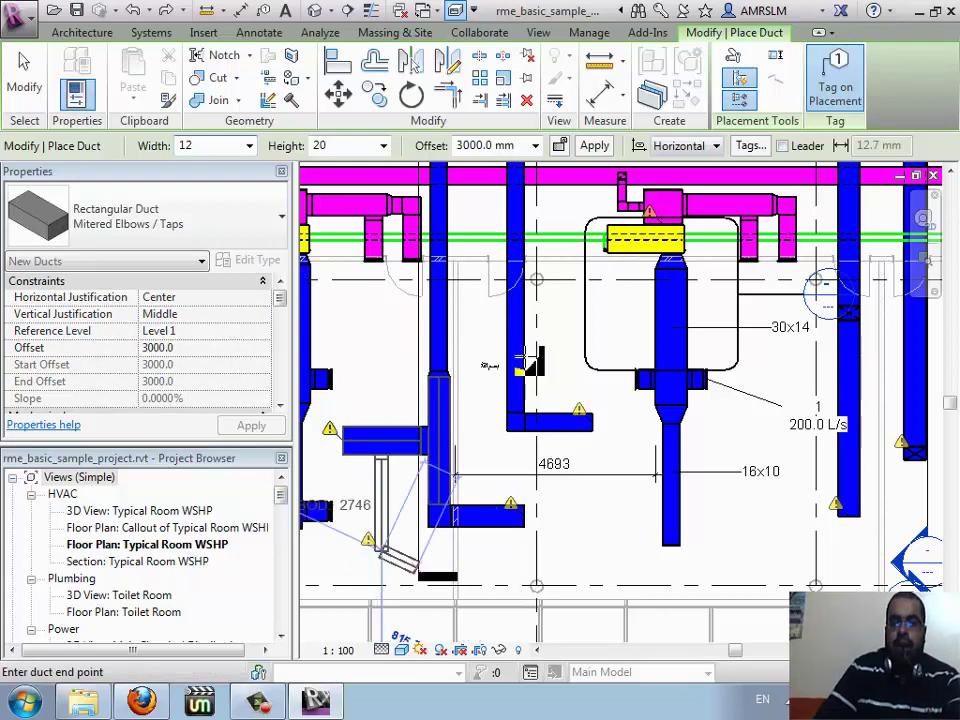
key("Escape")
key("Escape")
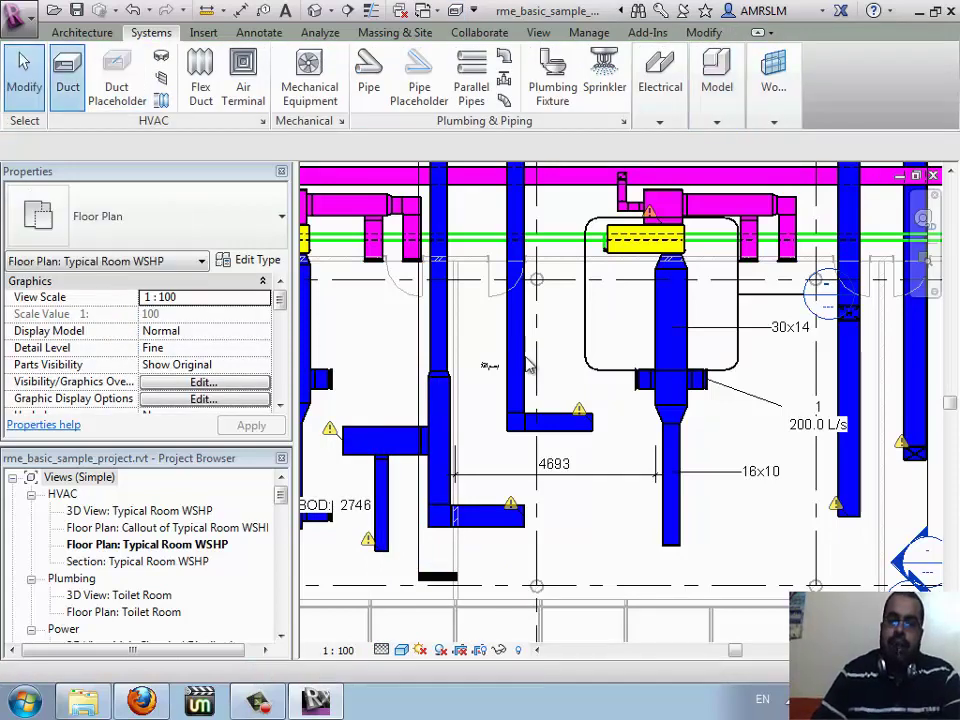
- Draw an upward 12x20 duct branch, tagged BOD: 2746, from the left horizontal duct
key("d")
key("t")
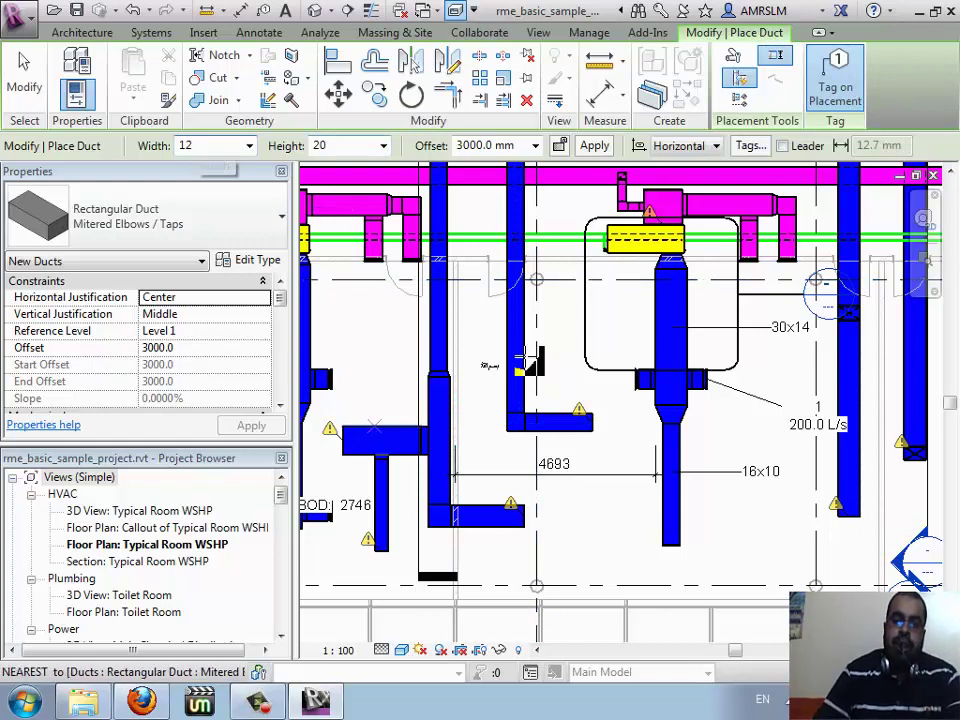
left_click(522, 357)
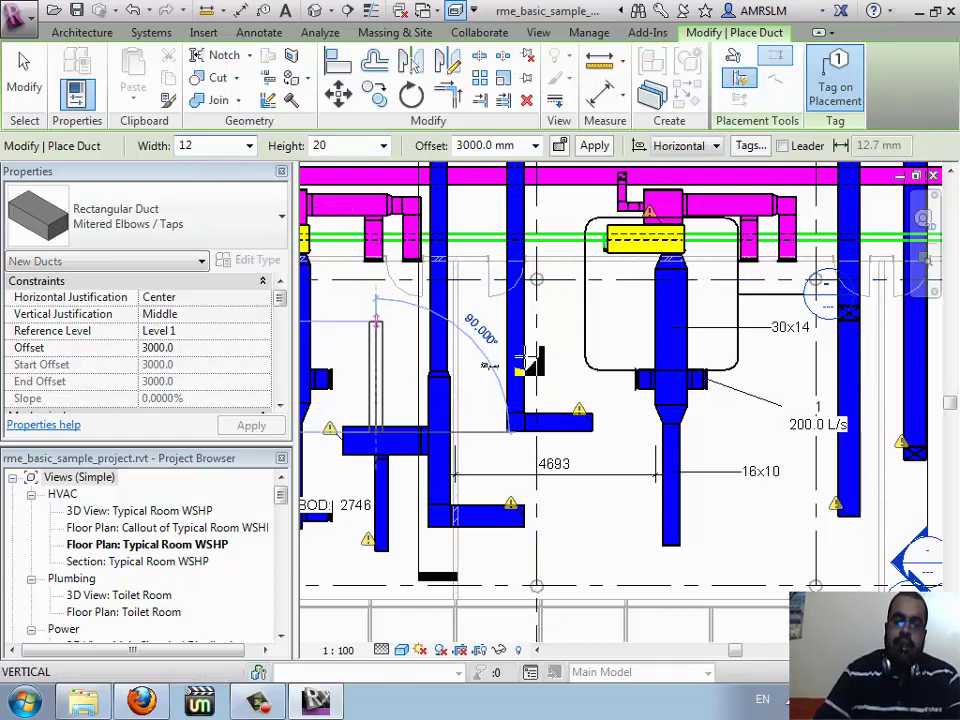
left_click(524, 362)
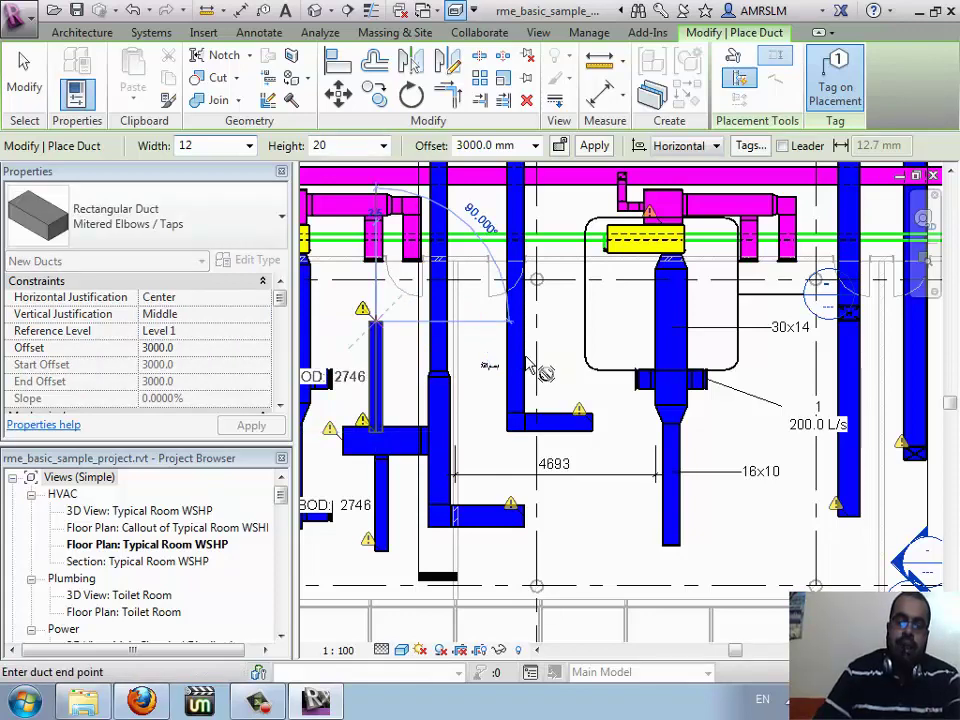
key("Escape")
key("Escape")
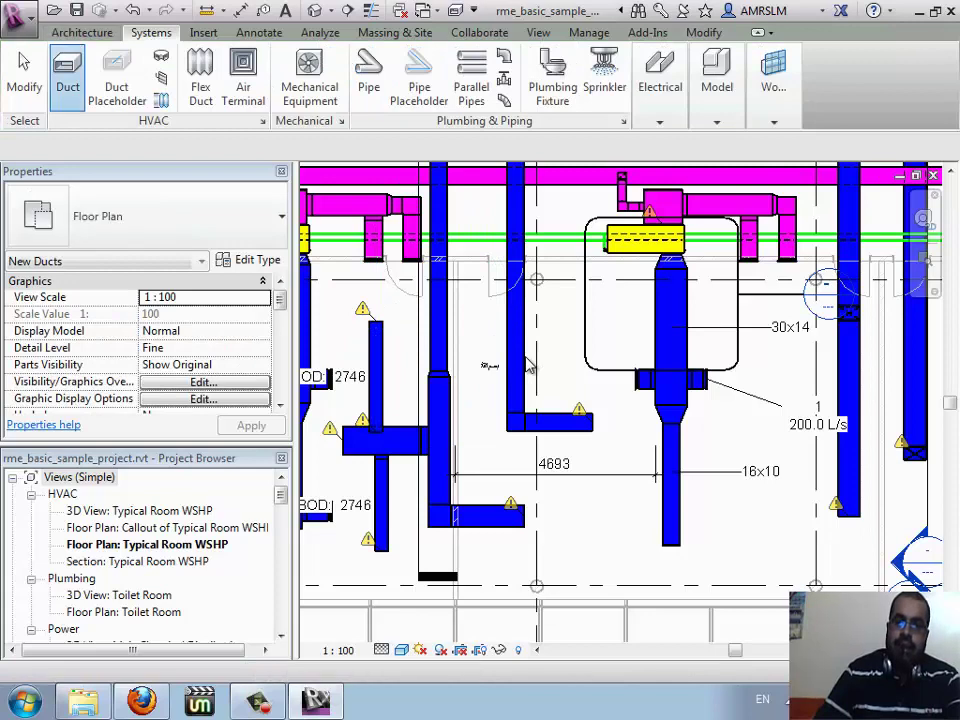
- Draw a duct with DT from the central 30x14 duct, ending to the right at 3100 mm
key("d")
key("t")
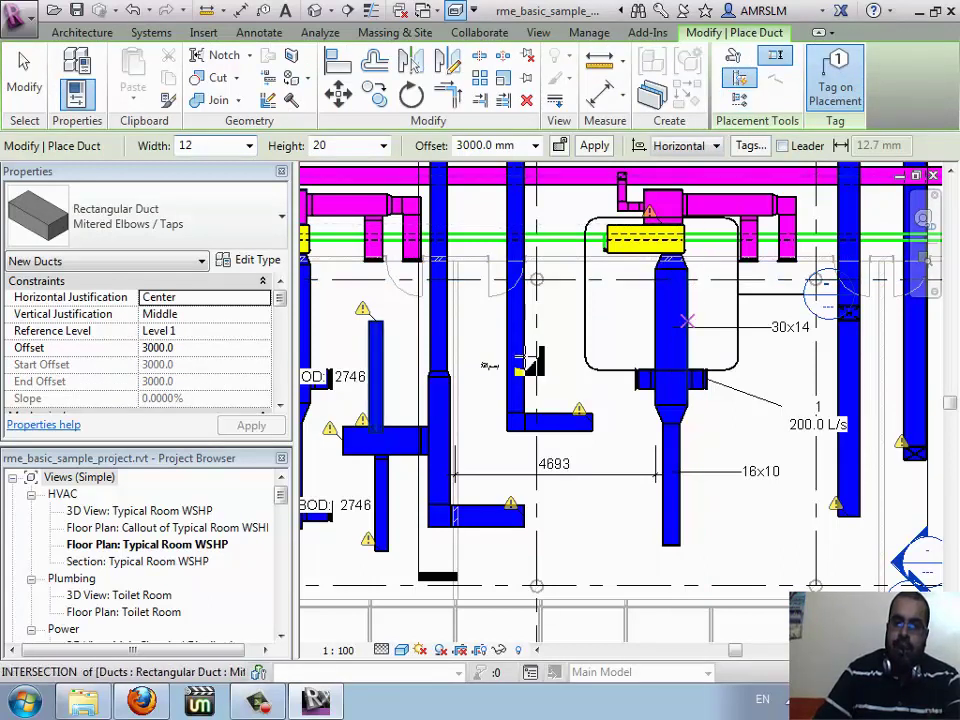
left_click(521, 356)
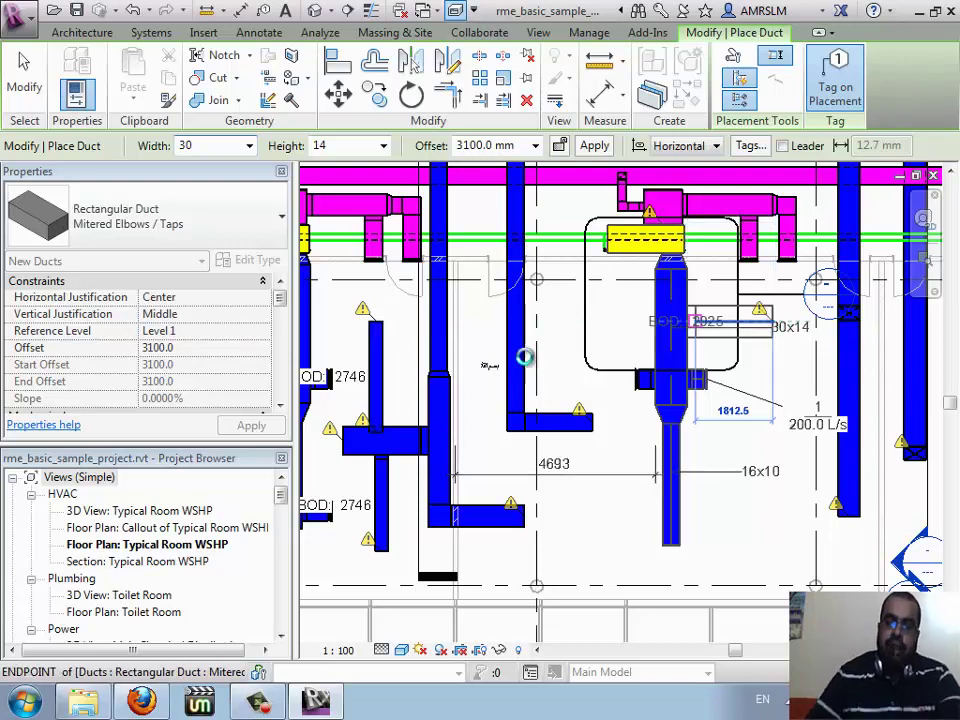
left_click(525, 355)
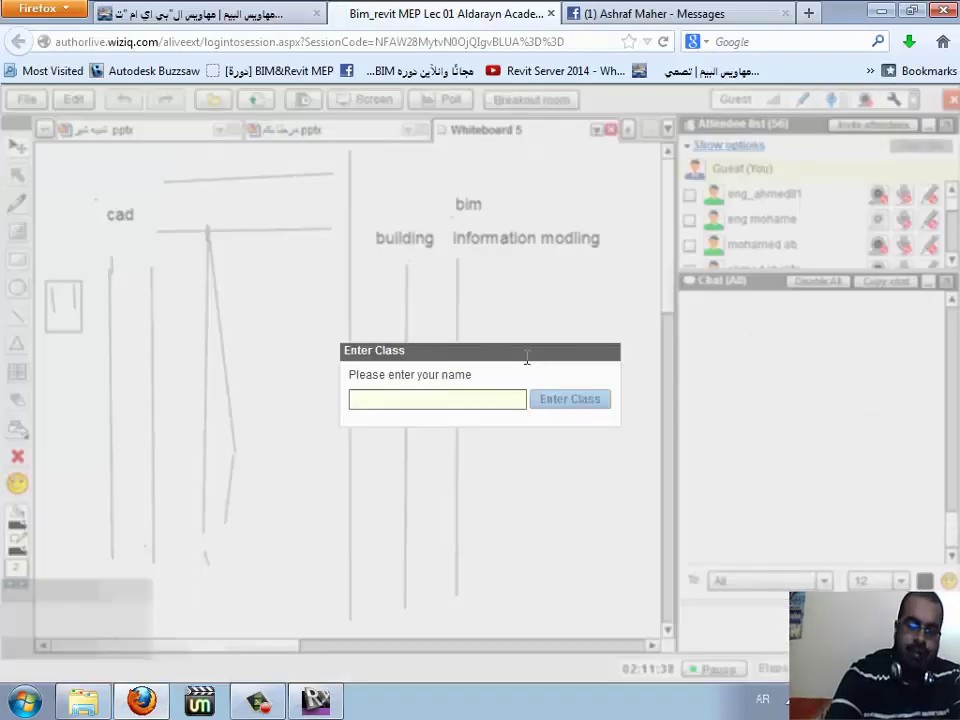
- Enter the attendee's name in the Enter Class prompt, correcting the keyboard language, and join
key("alt+shift")
type("مختقا")
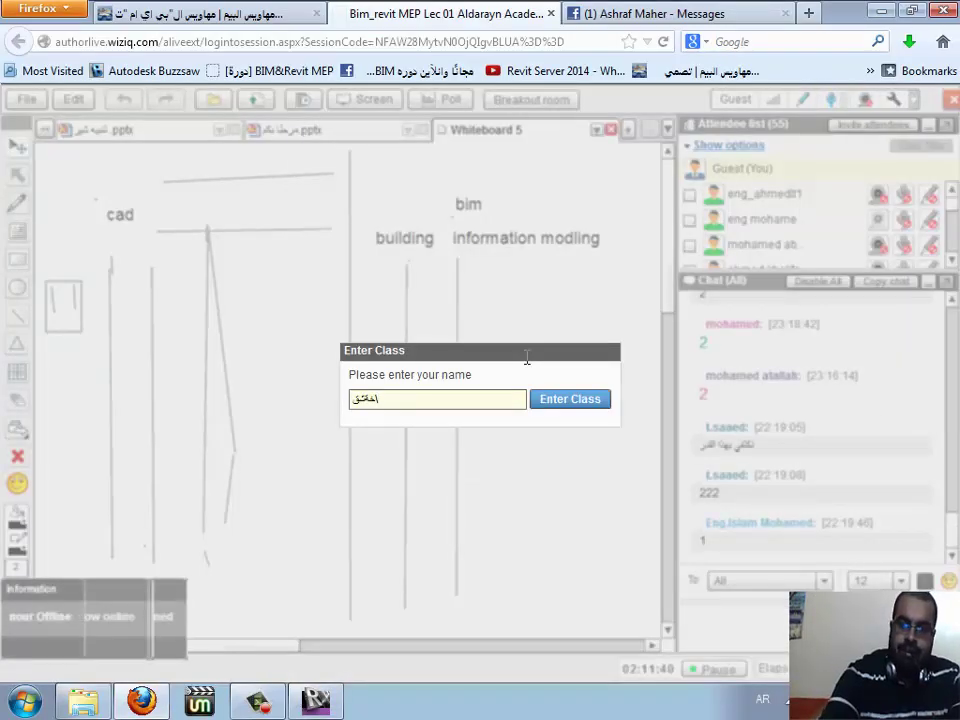
key("BackSpace")
key("BackSpace")
key("BackSpace")
key("alt+shift")
type("om")
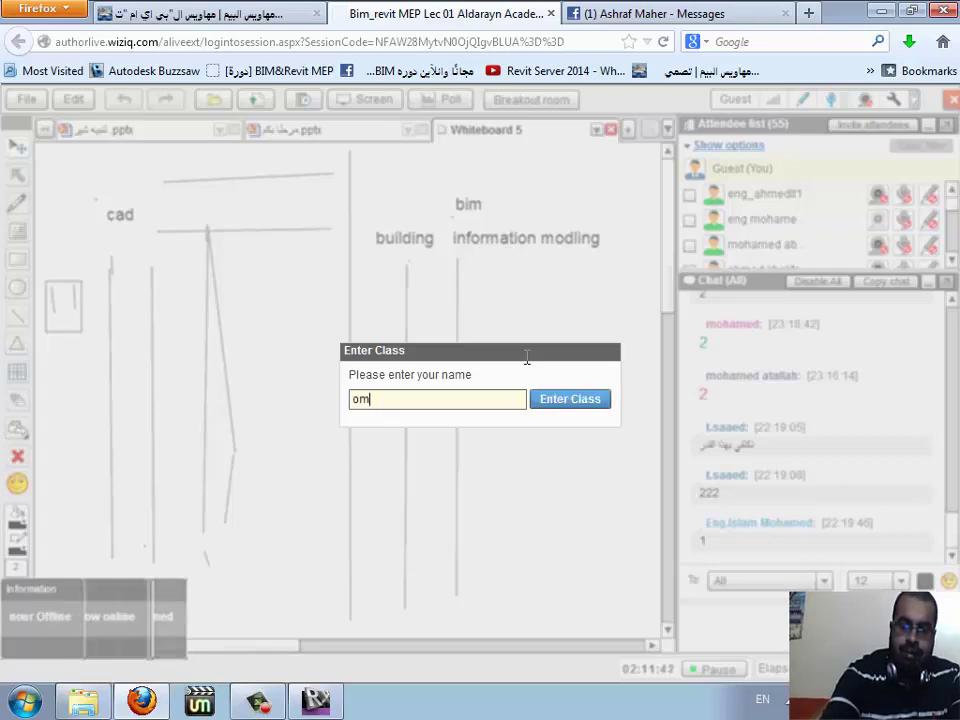
type("ar_seli")
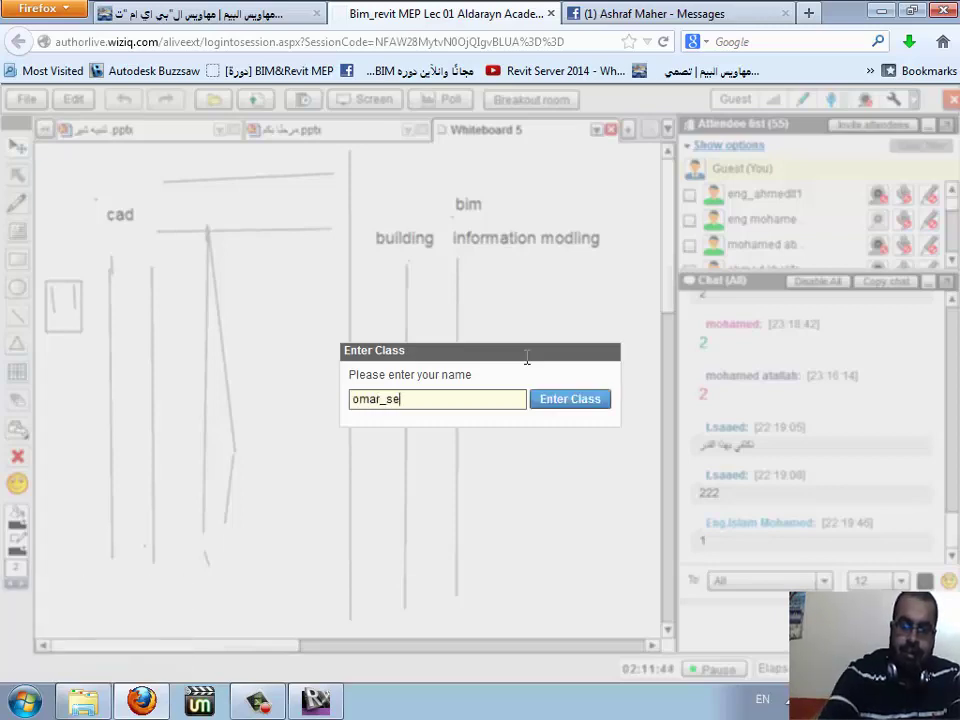
type("m")
key("Return")
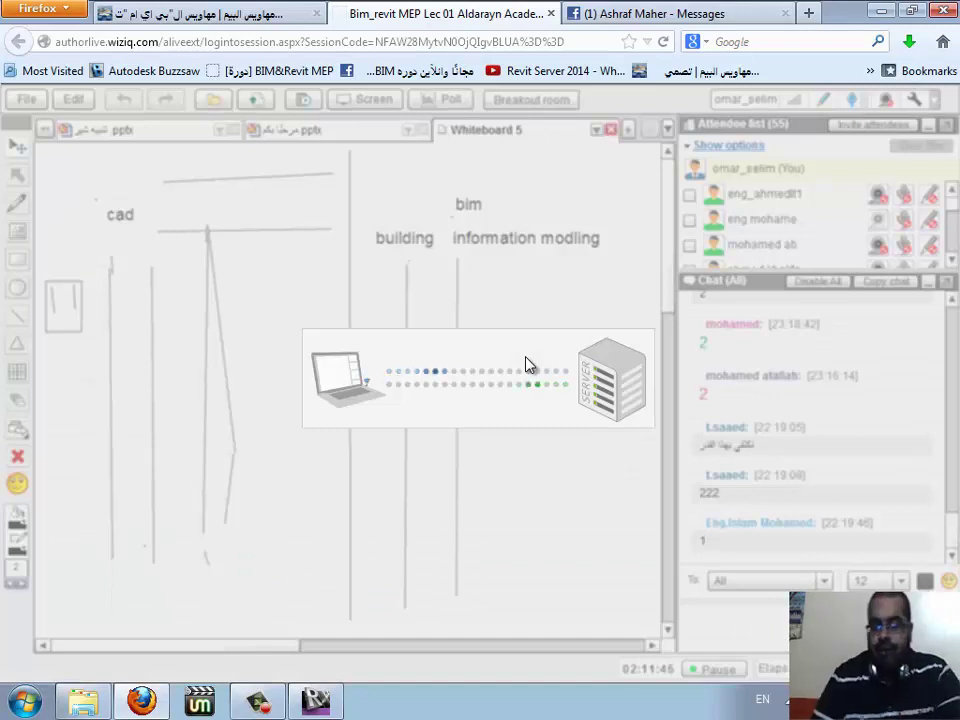